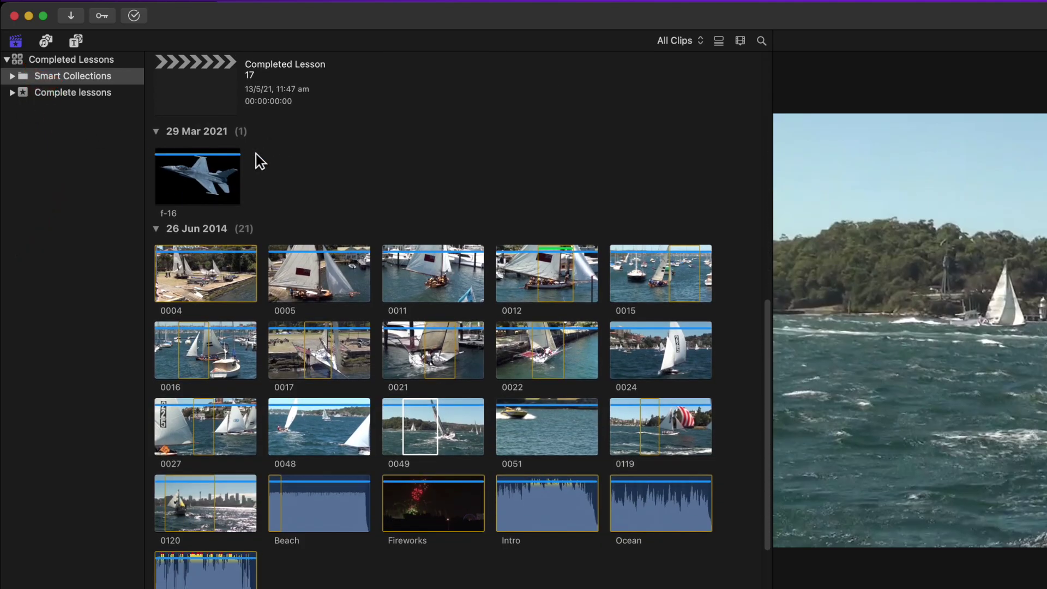
Expand the Complete lessons event in the Completed Lessons library and select the 15-5-21 event of the Untitled library.
click(57, 63)
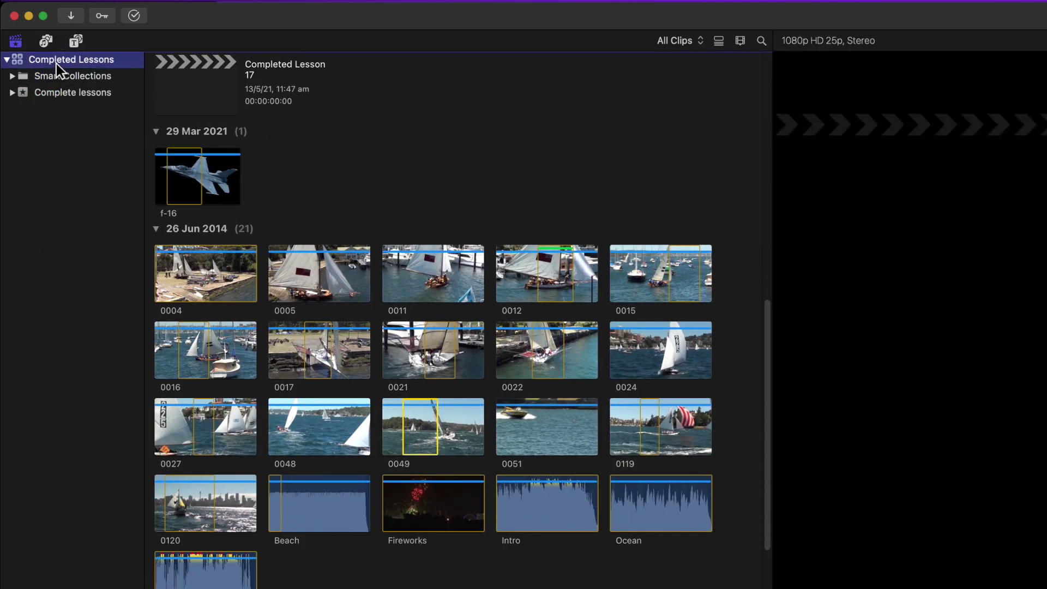
click(12, 93)
click(67, 98)
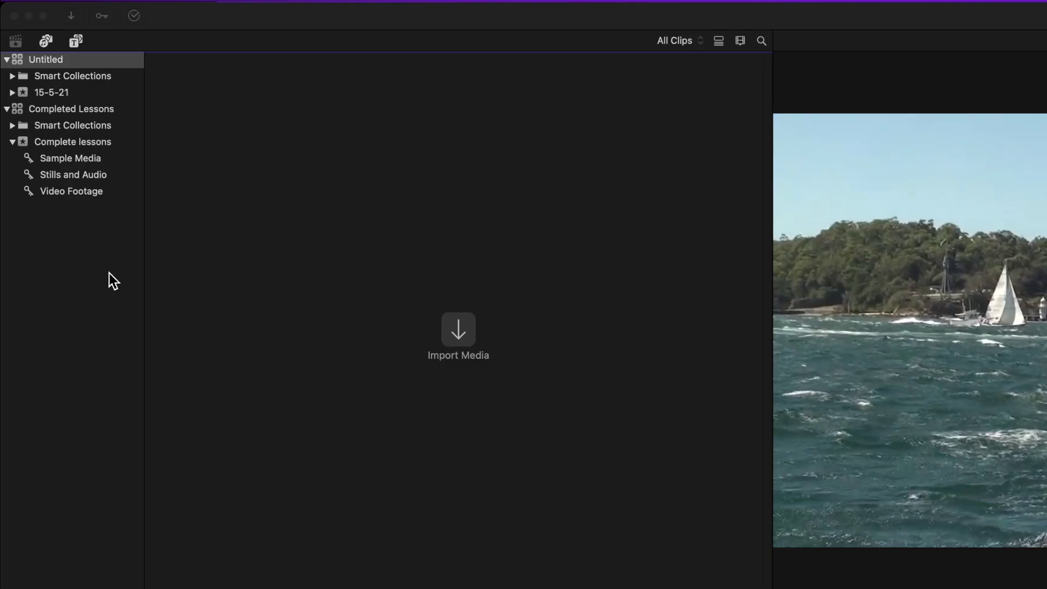
click(57, 94)
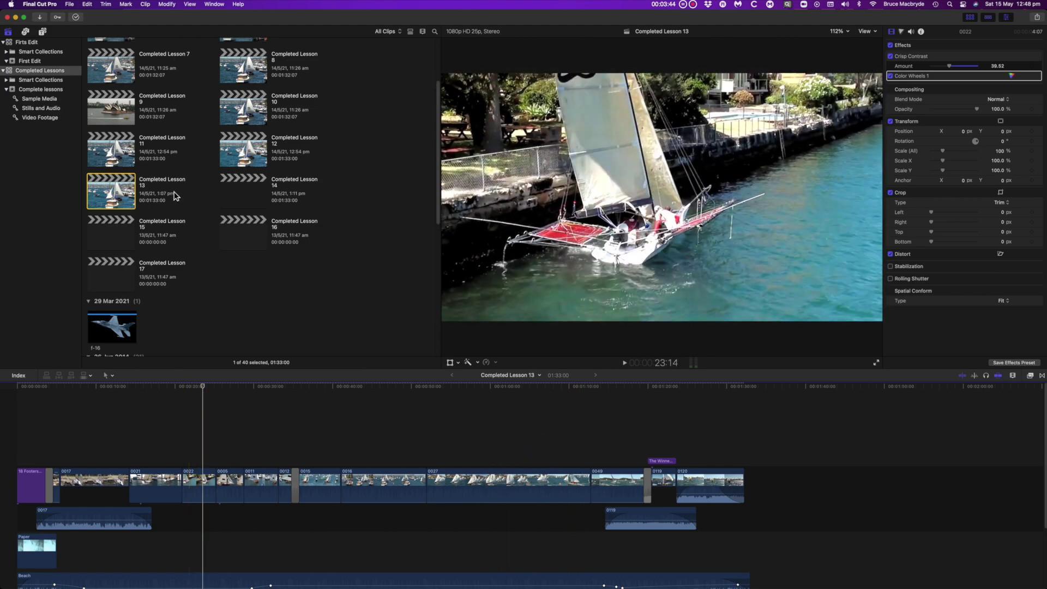
Look through the projects and clips of the Completed Lessons library, switching to list view and back to filmstrip view.
scroll(210, 165, down, 5)
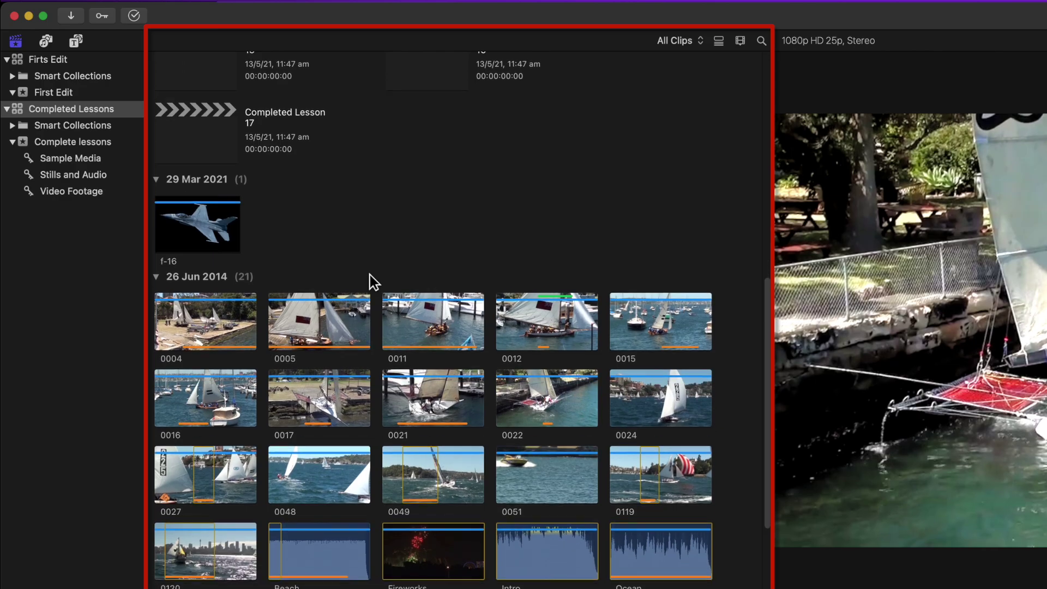
scroll(369, 275, down, 3)
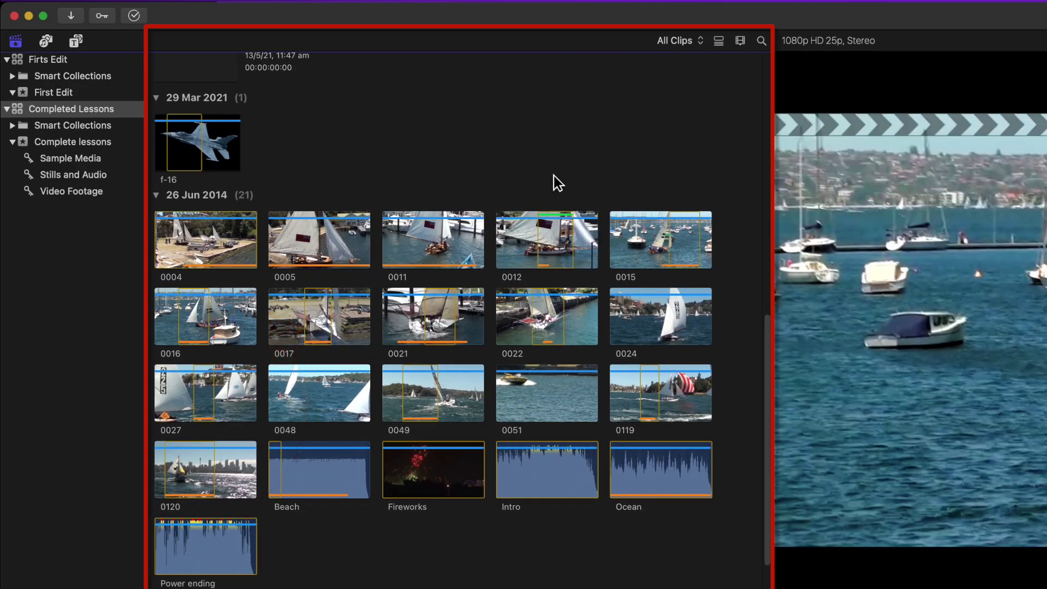
click(720, 43)
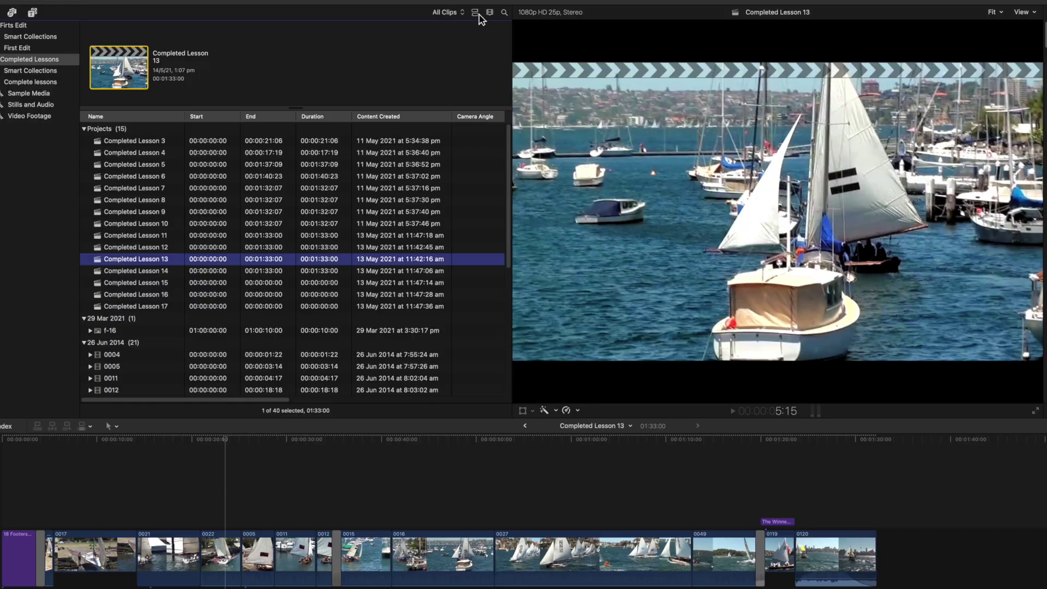
click(720, 43)
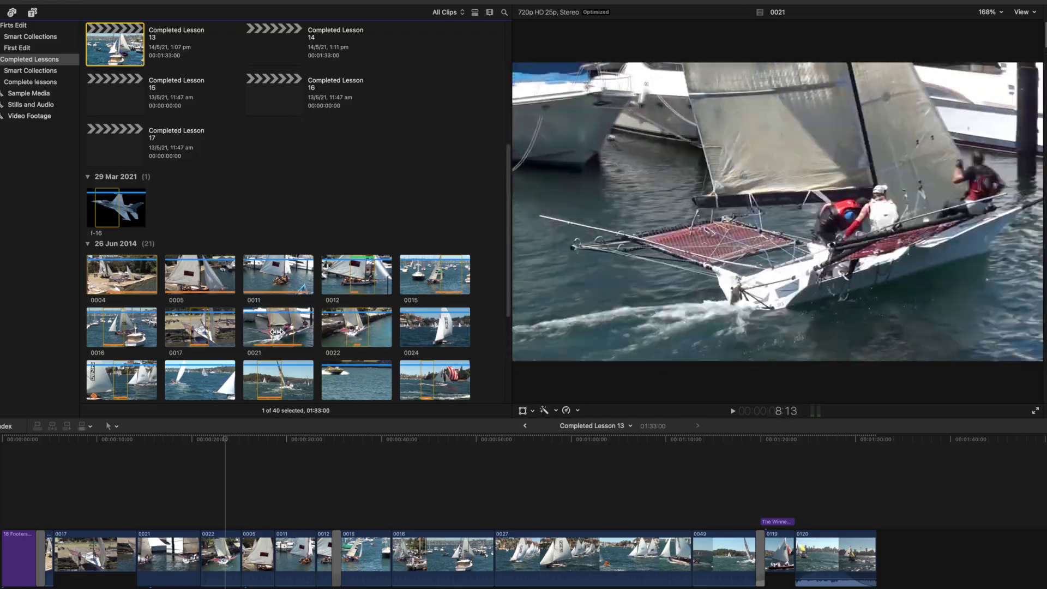
scroll(375, 249, down, 5)
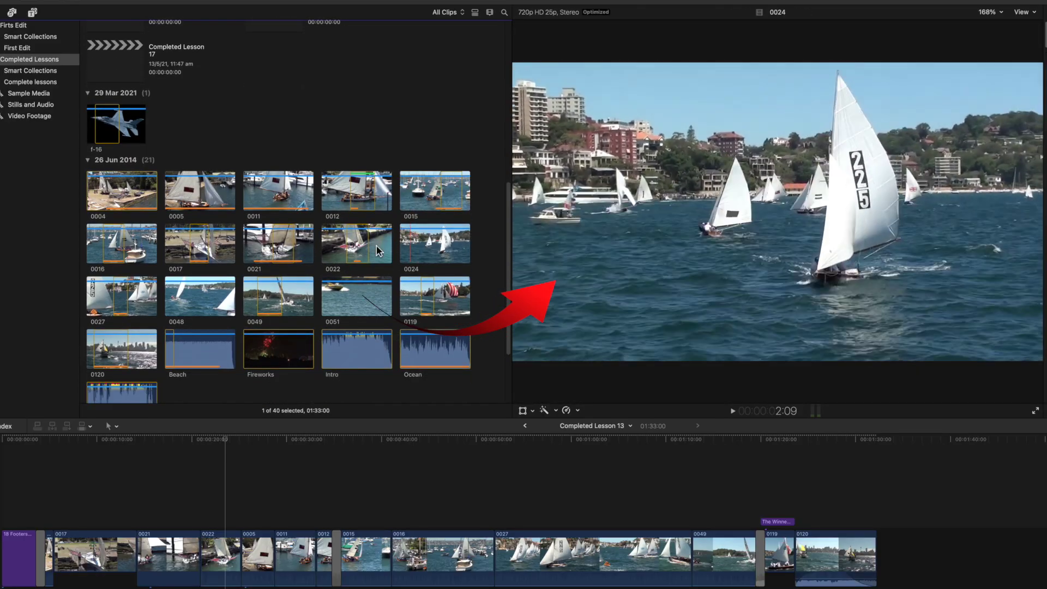
scroll(413, 260, down, 6)
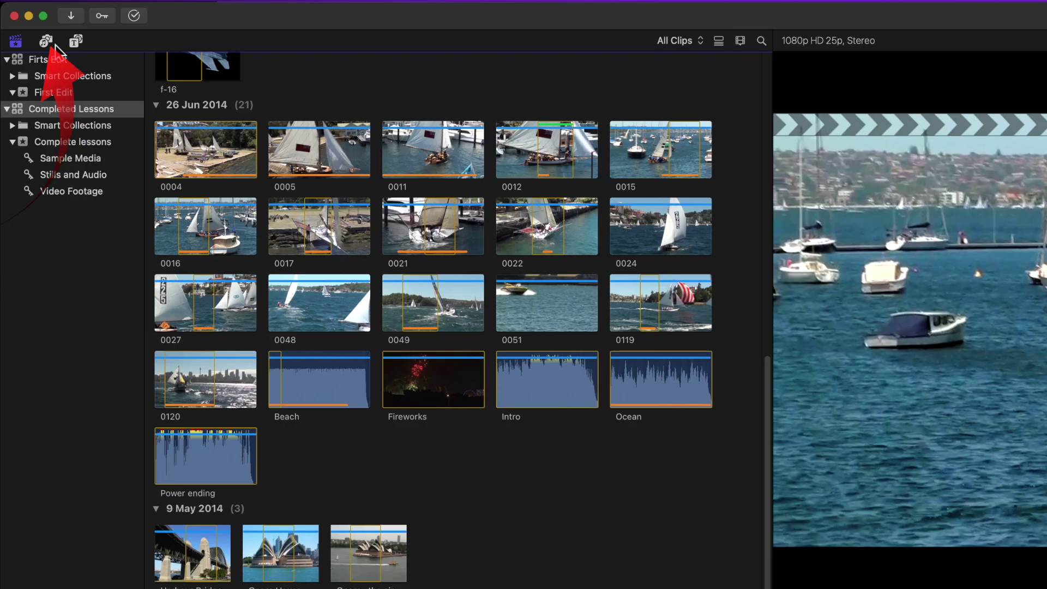
View the Photos and Audio sources and the Titles and Generators collection, collapsing both the Titles and Generators categories.
click(11, 12)
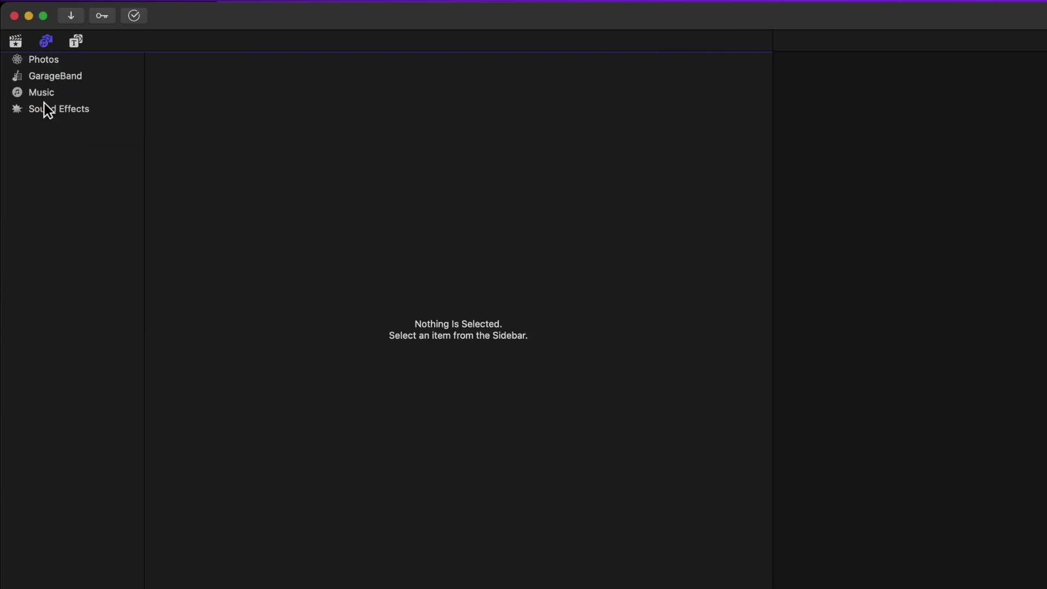
click(78, 43)
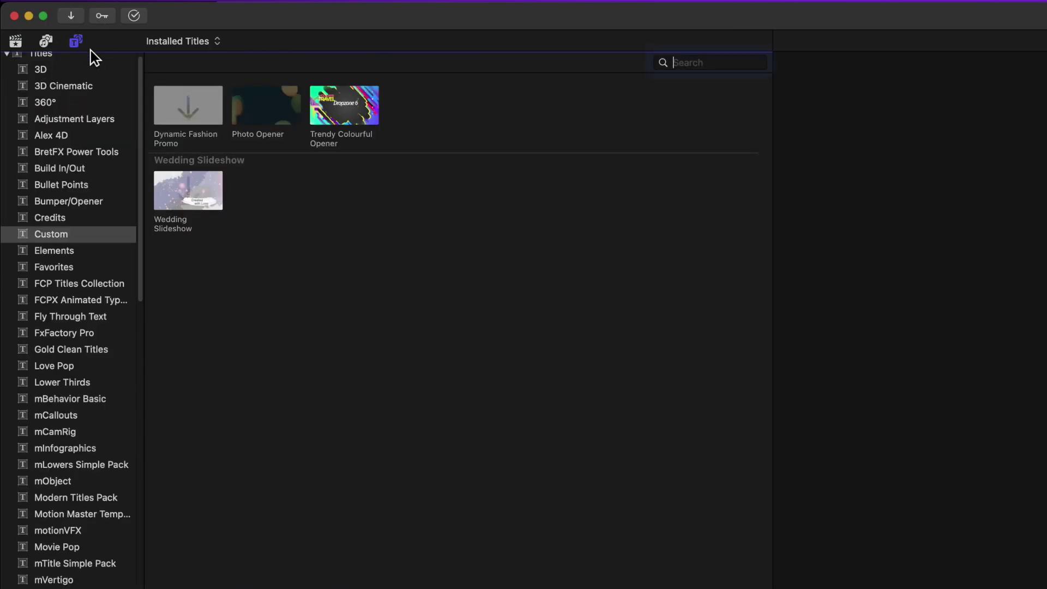
scroll(44, 114, up, 1)
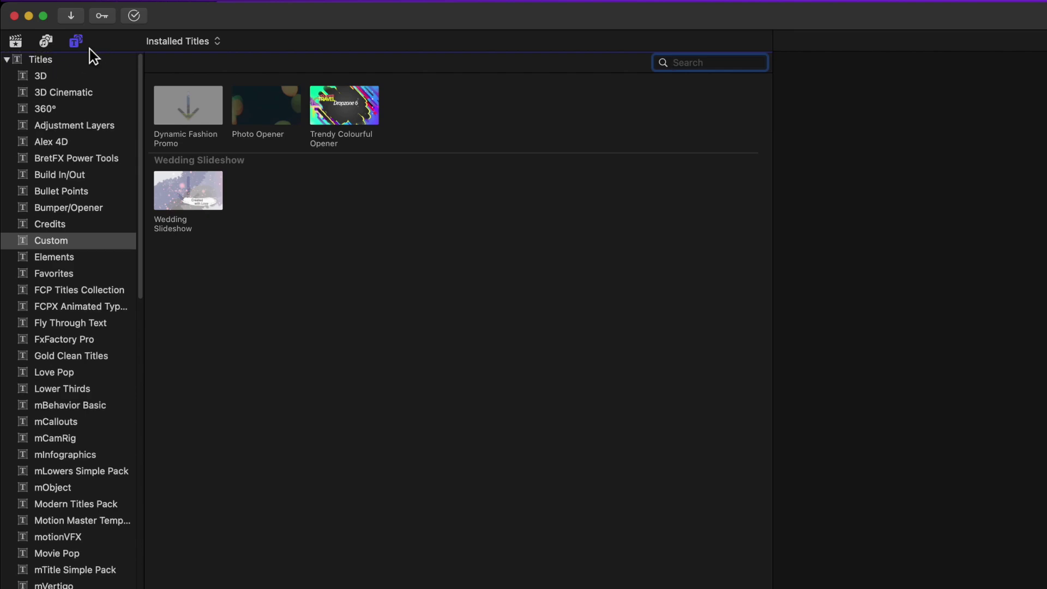
click(7, 59)
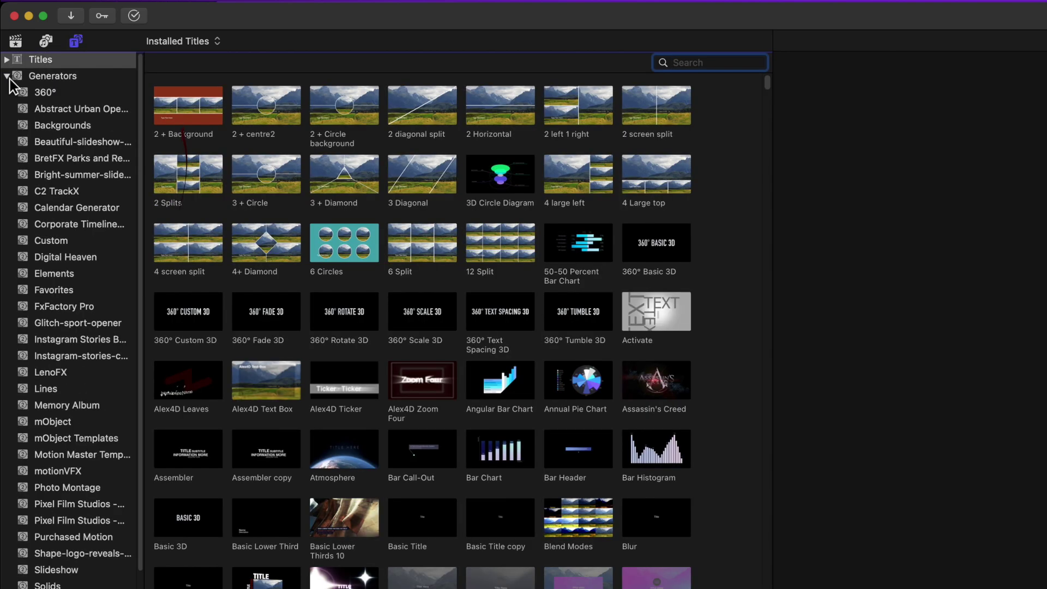
click(10, 78)
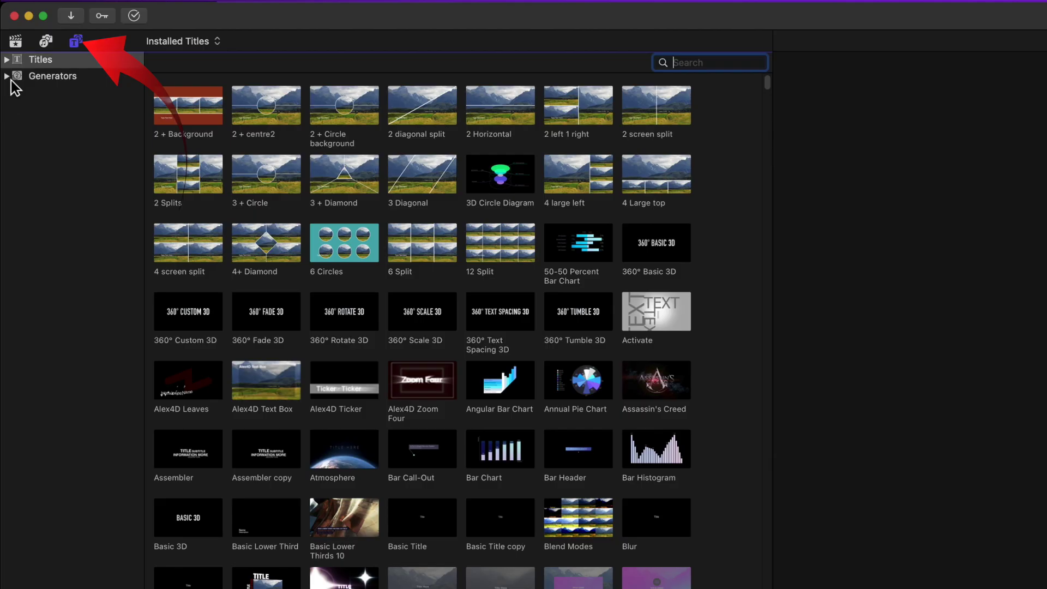
click(11, 80)
click(11, 80)
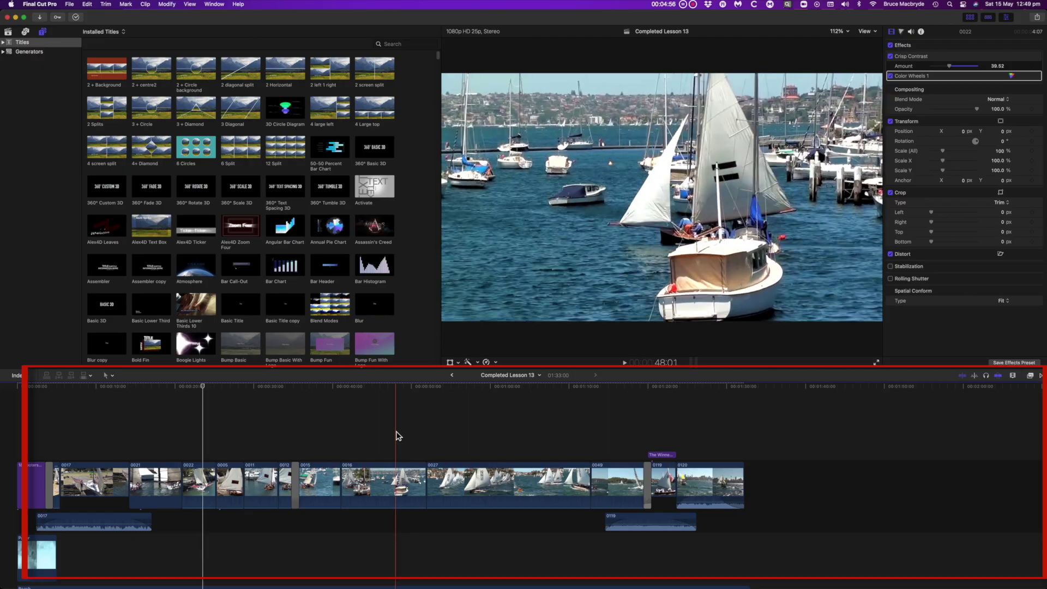
Return the browser to the Completed Lessons library's clips and show the Effects browser beside the timeline.
click(8, 32)
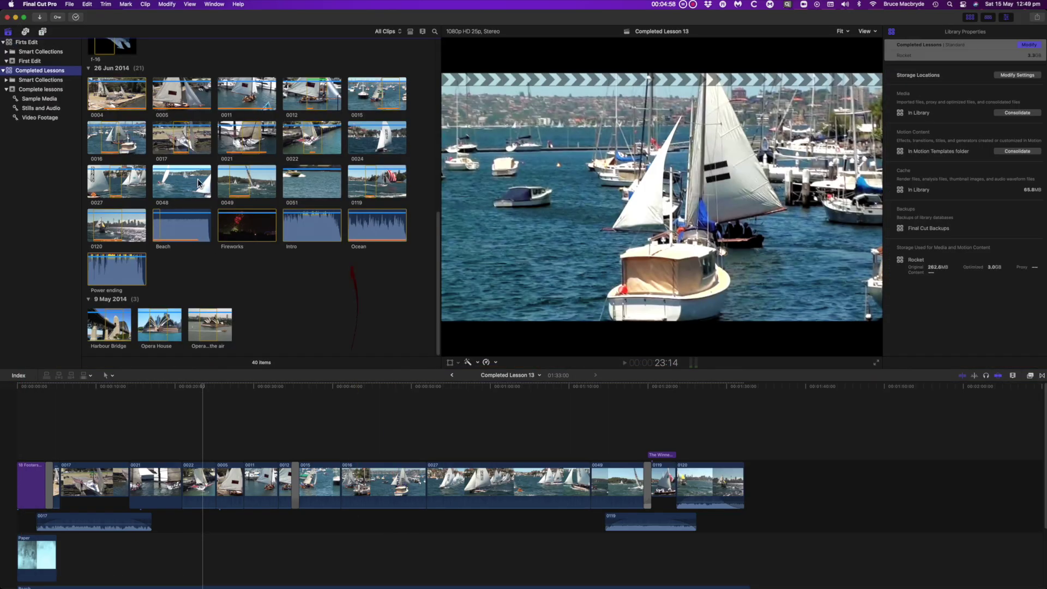
key(space)
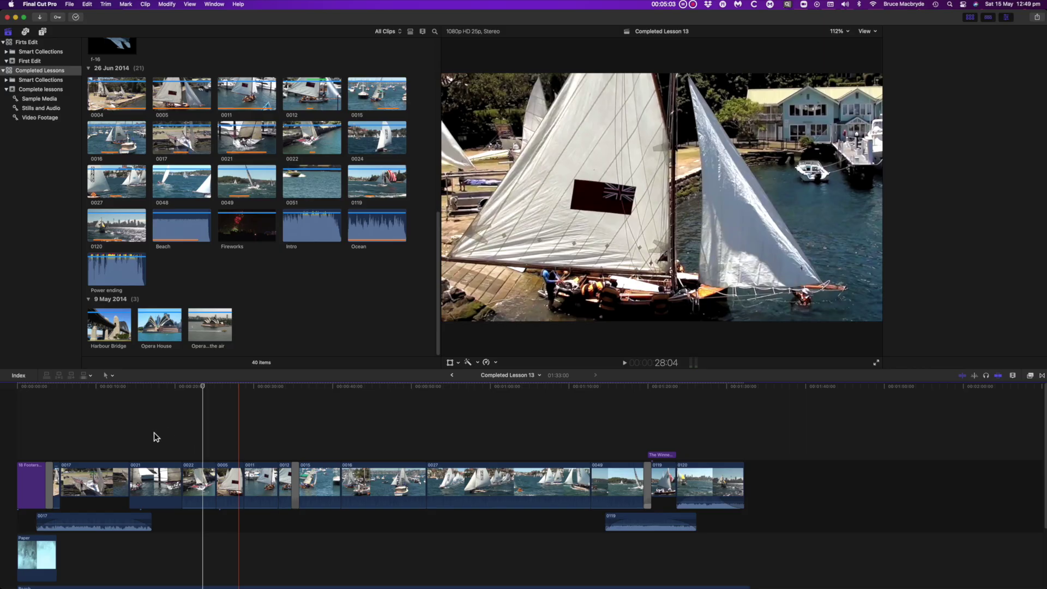
key(super+4)
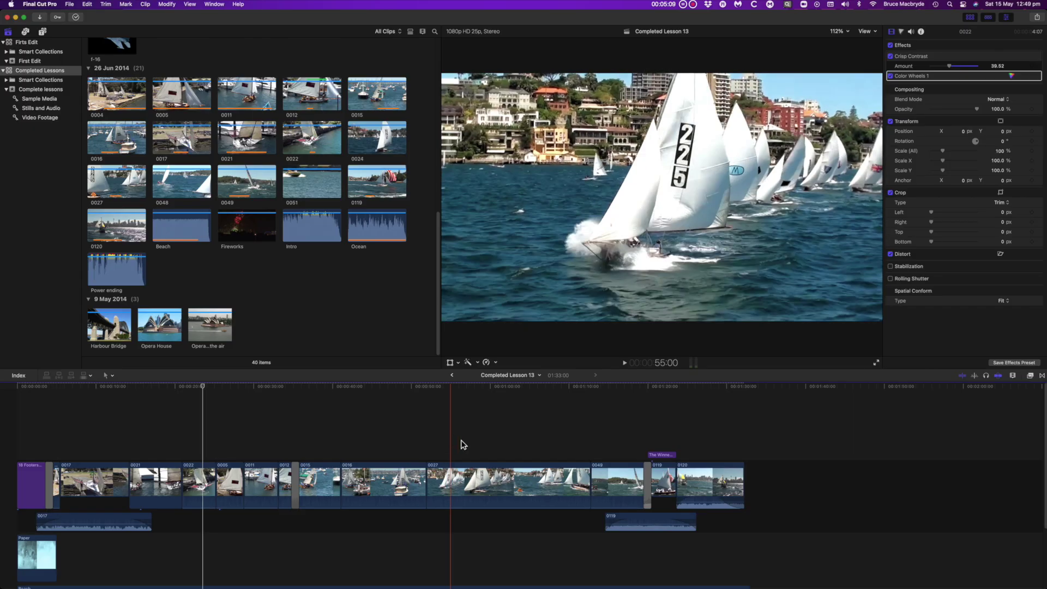
click(1031, 376)
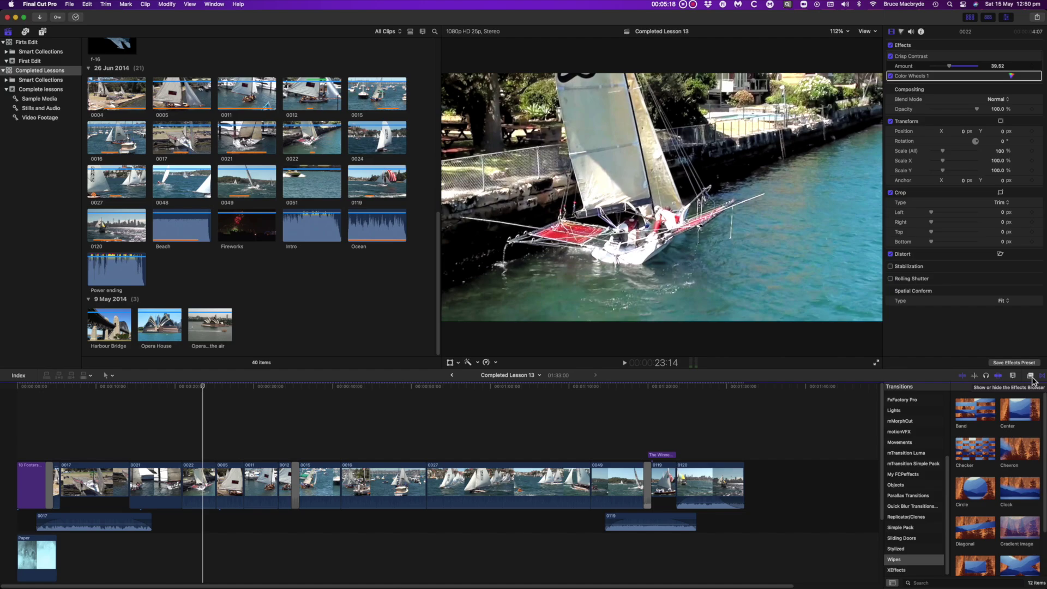
click(1013, 375)
Step back through the timeline history by way of Completed Lesson 10 to open the Completed Lesson 9 project.
click(402, 393)
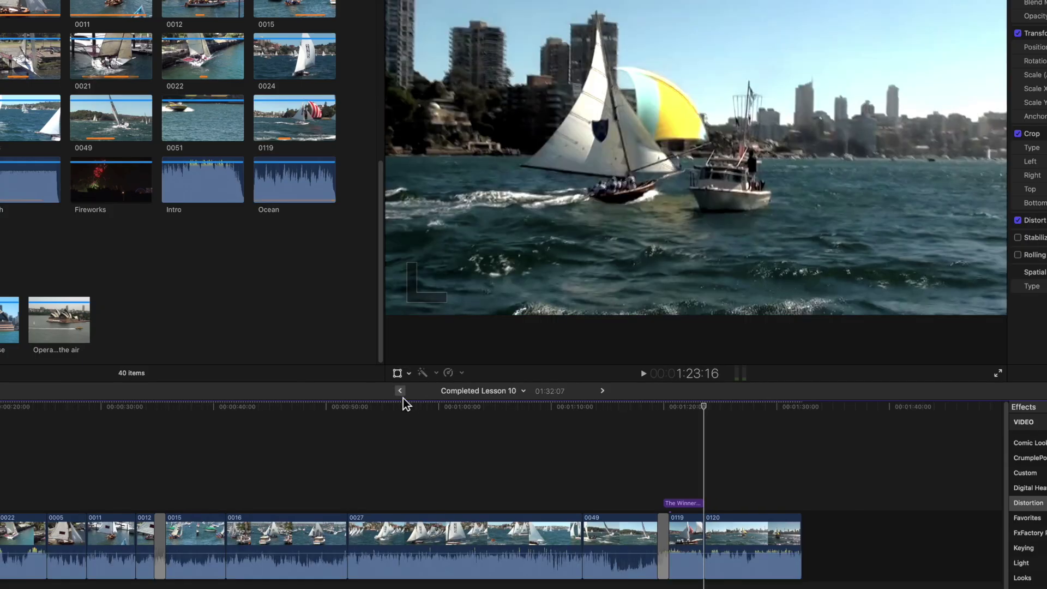
click(400, 392)
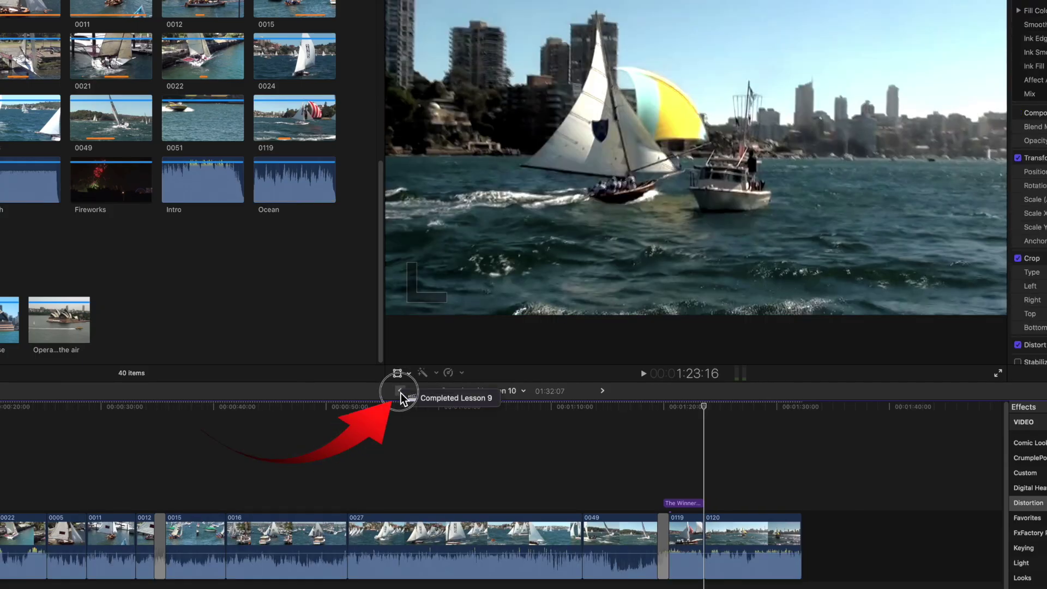
click(602, 391)
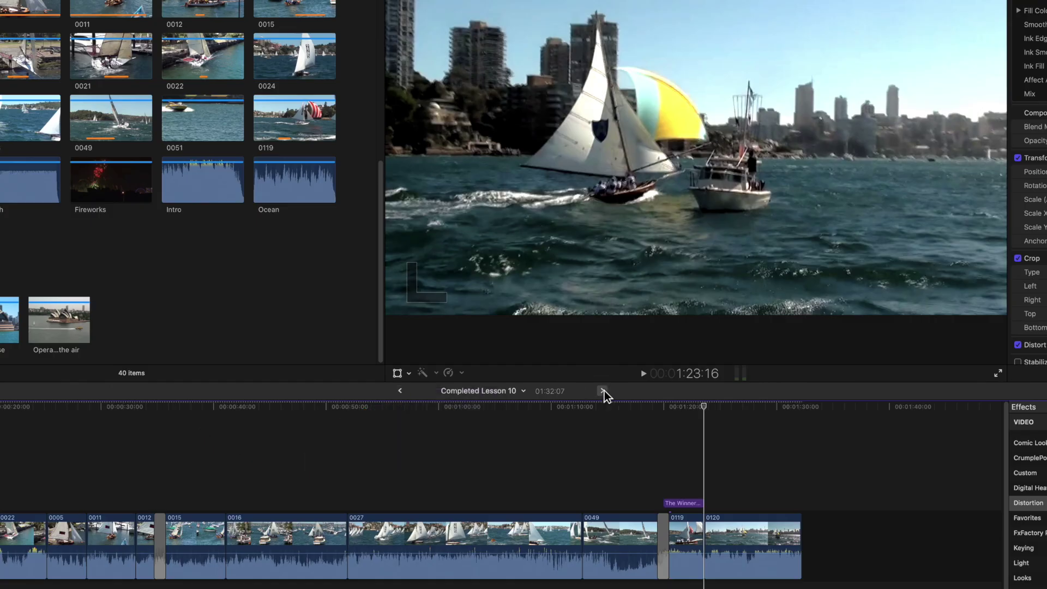
click(603, 391)
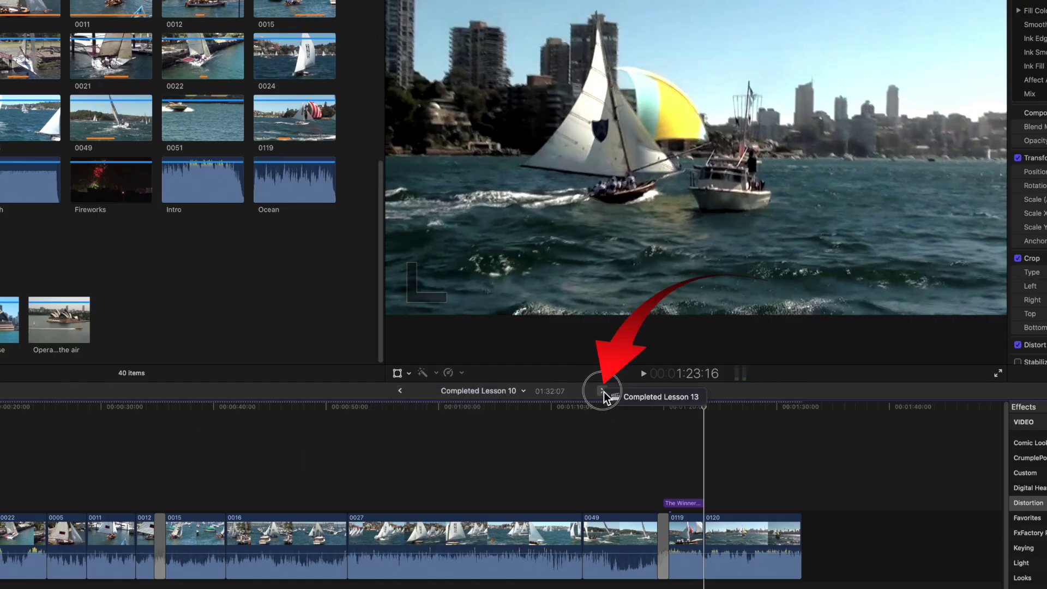
click(400, 391)
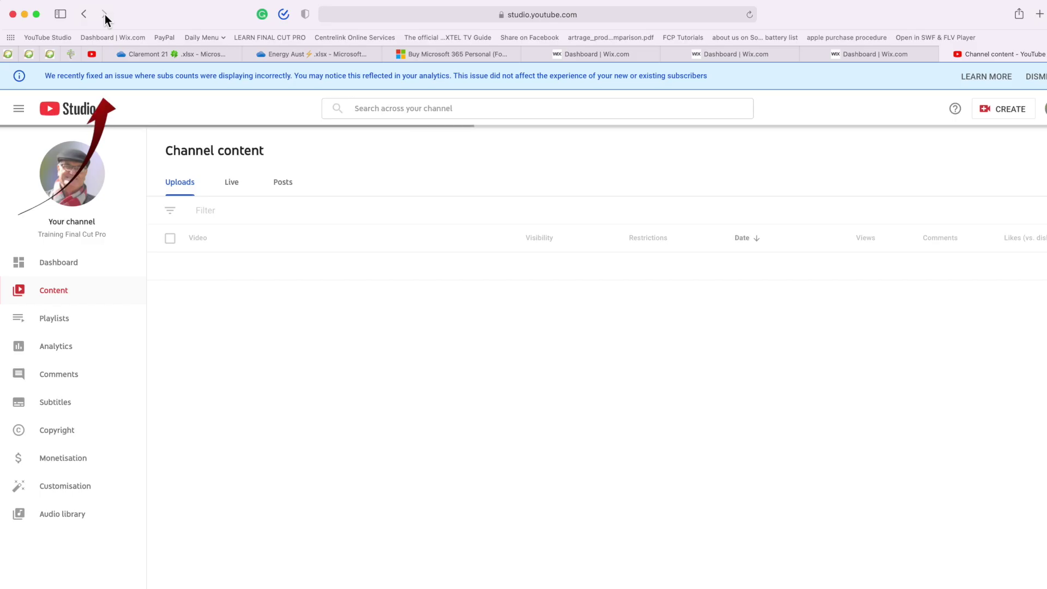
Switch to Safari and go forward through the page history to the Training Final Cut Pro website.
click(103, 15)
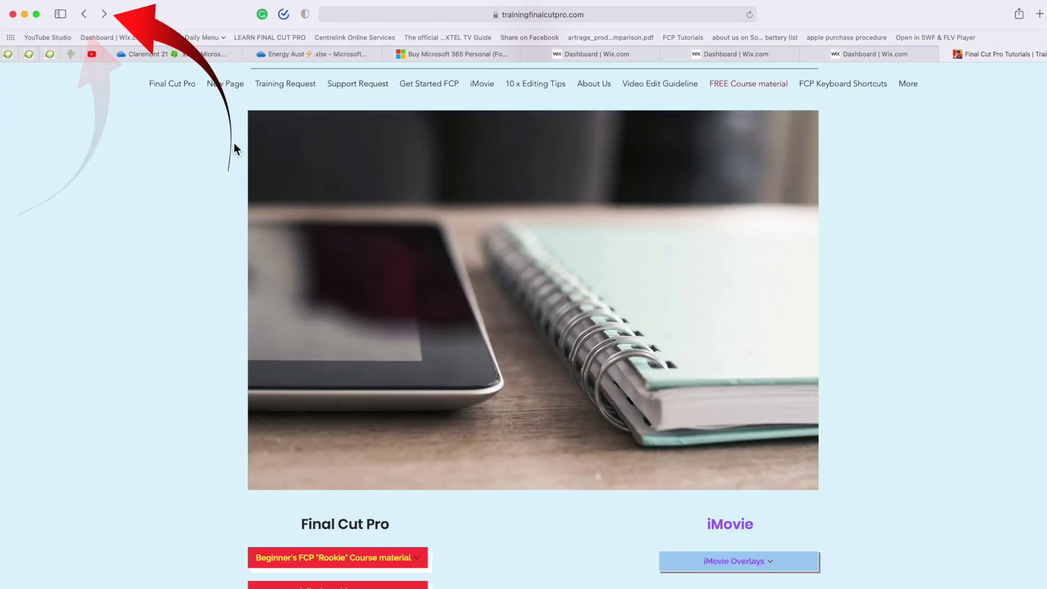
click(104, 14)
click(104, 15)
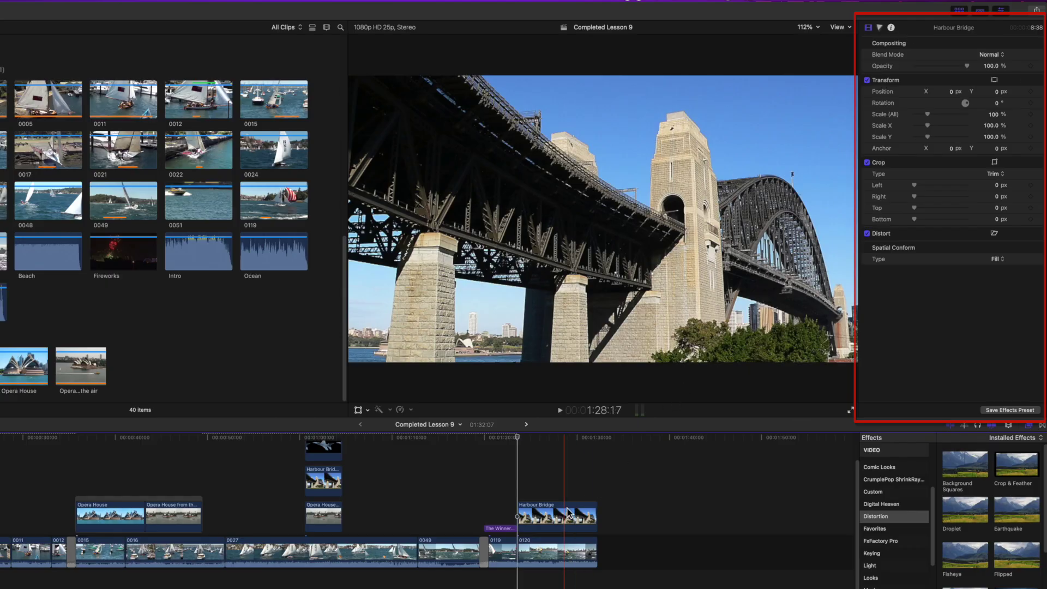
Select clip 0049 in the Completed Lesson 9 timeline and examine its audio and color settings in the Inspector.
click(1001, 11)
click(1001, 12)
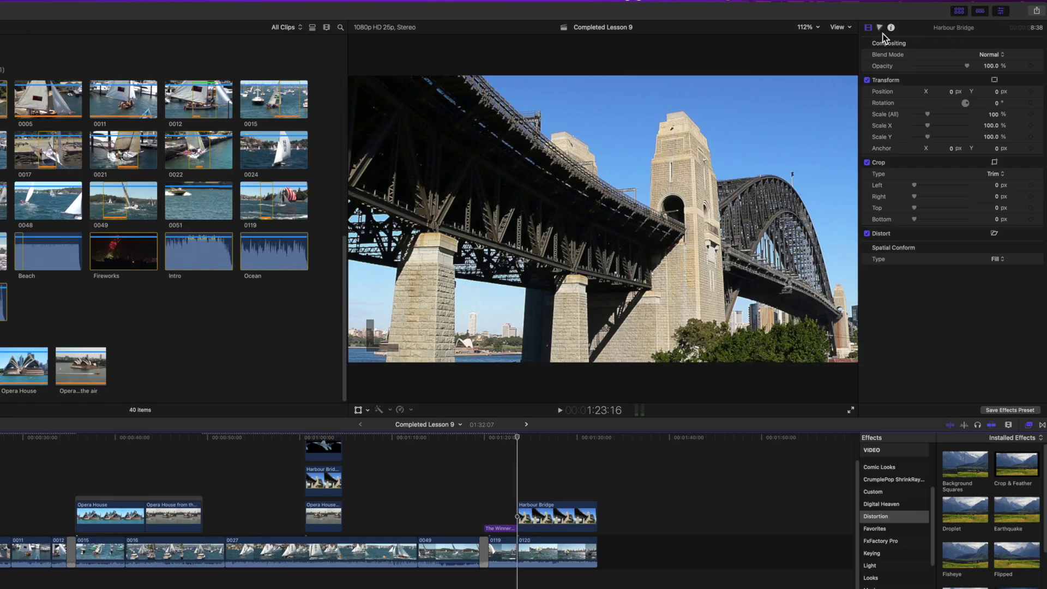
click(455, 560)
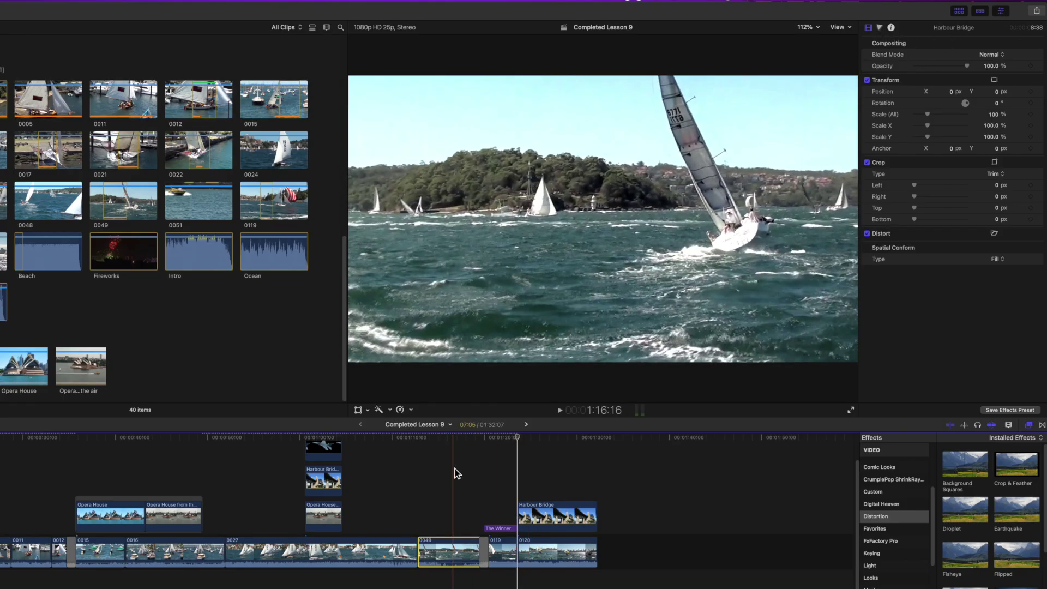
click(450, 437)
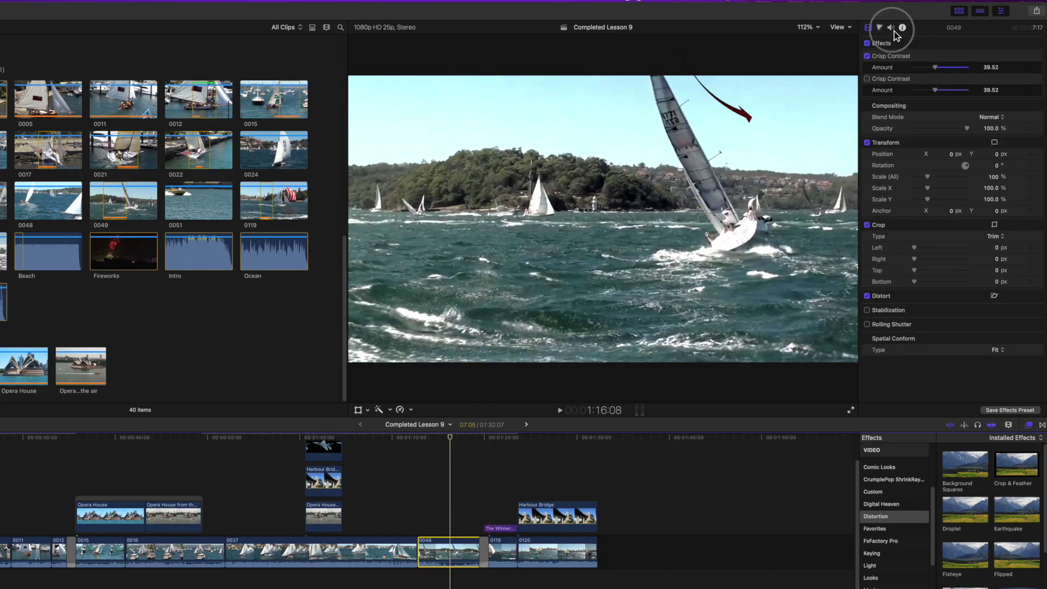
click(891, 28)
click(879, 28)
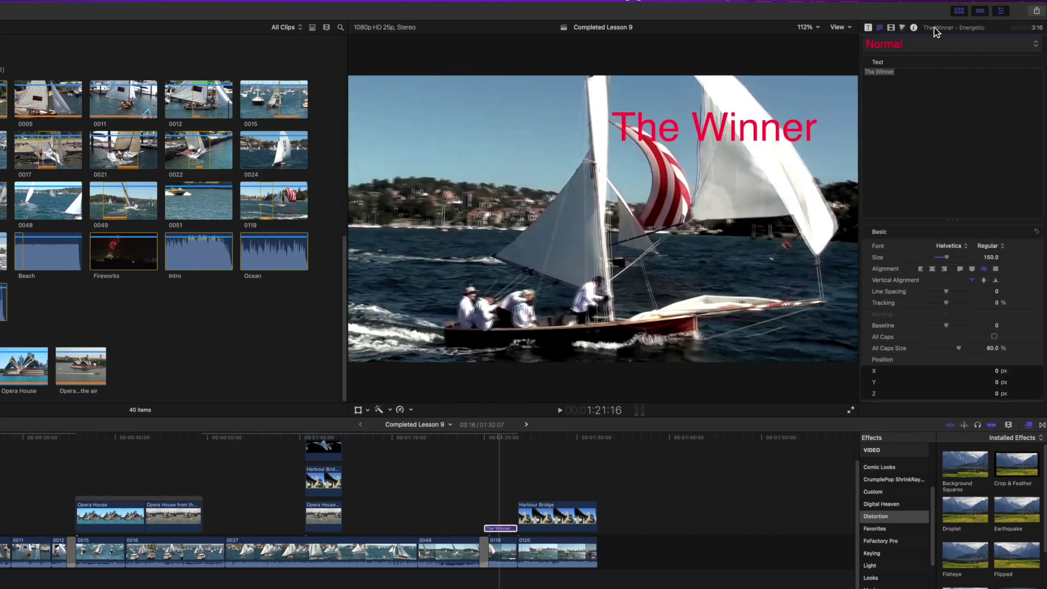
Expand the Inspector for The Winner title to full height and restore it to its normal height.
double_click(935, 32)
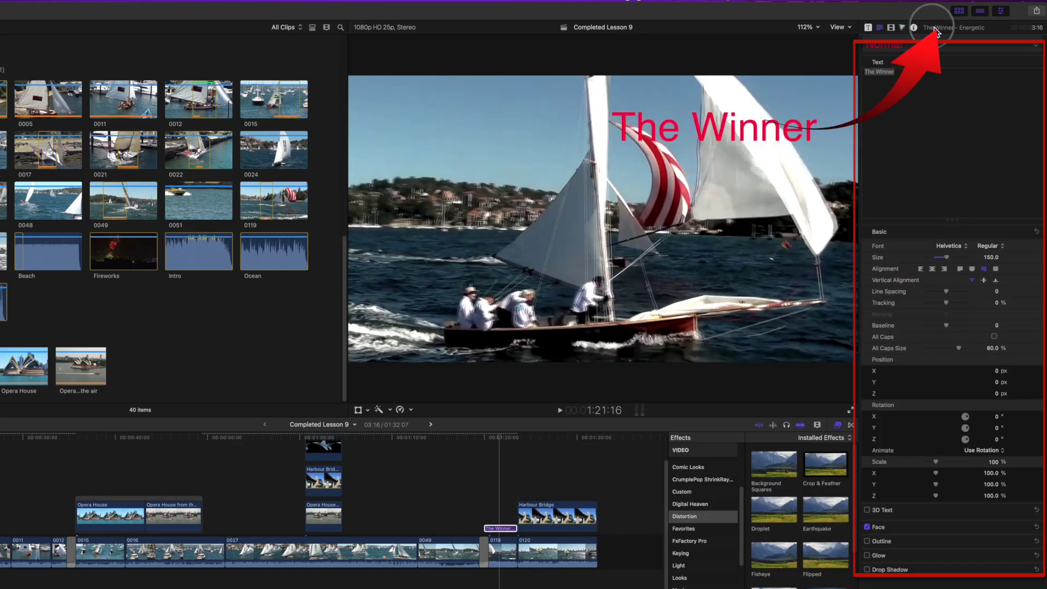
double_click(935, 32)
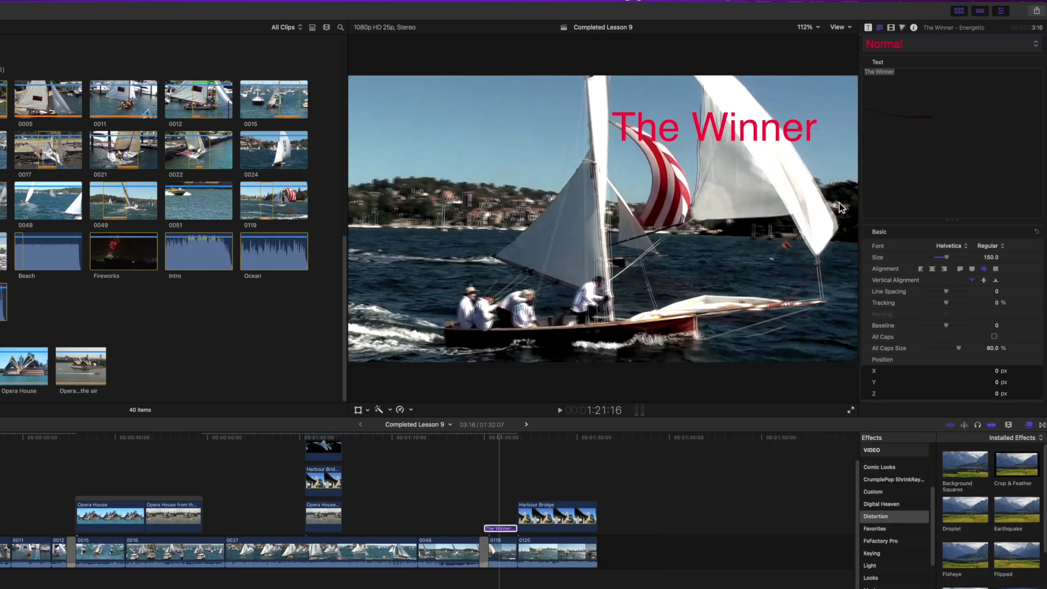
click(1036, 12)
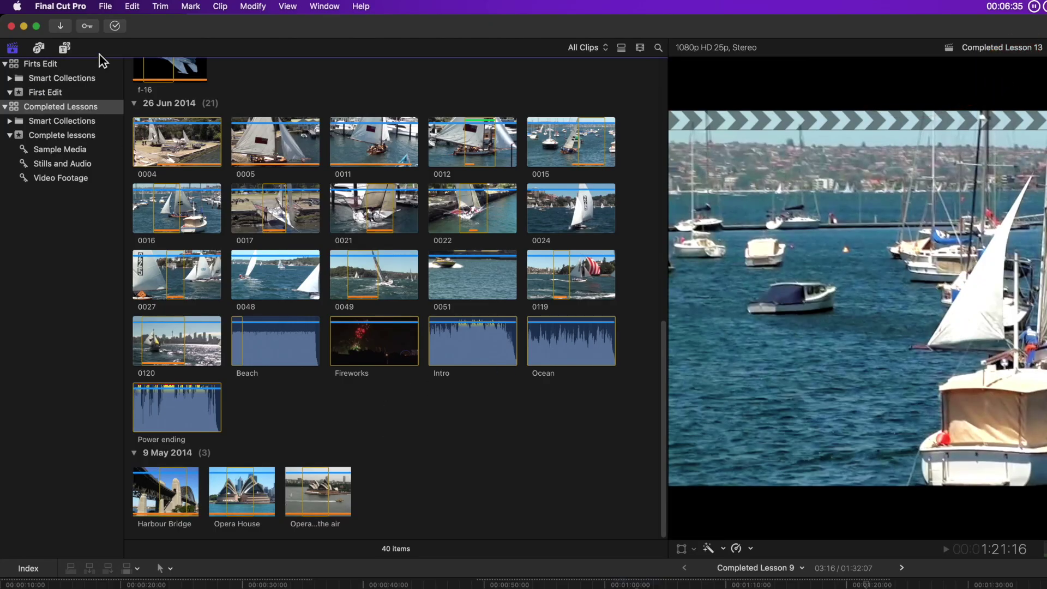
Create a new library named My First Edit in the 2 Active (Rocket) folder.
click(62, 27)
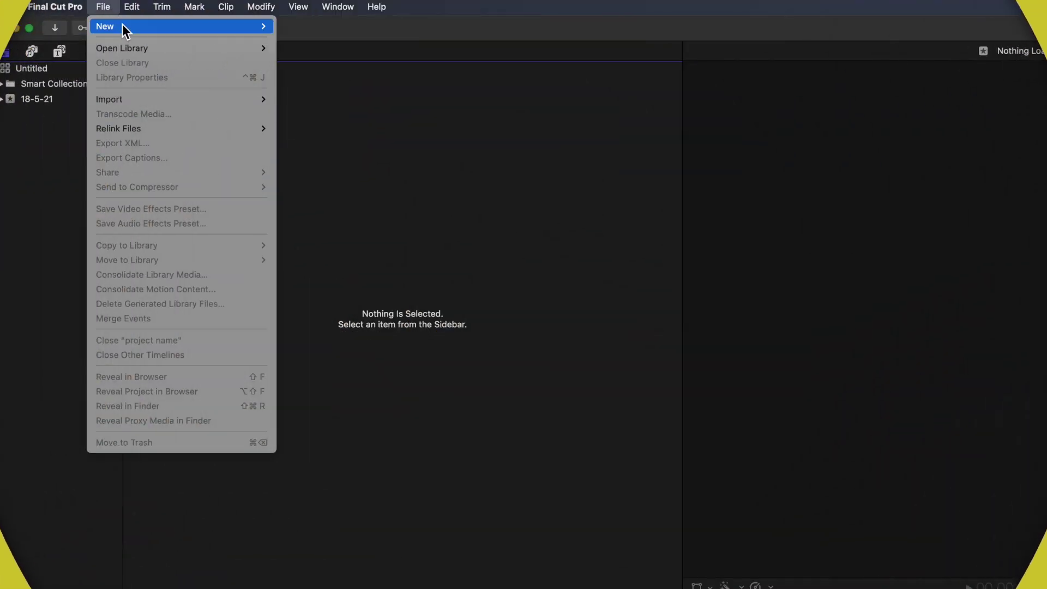
mouse_move(127, 28)
click(325, 54)
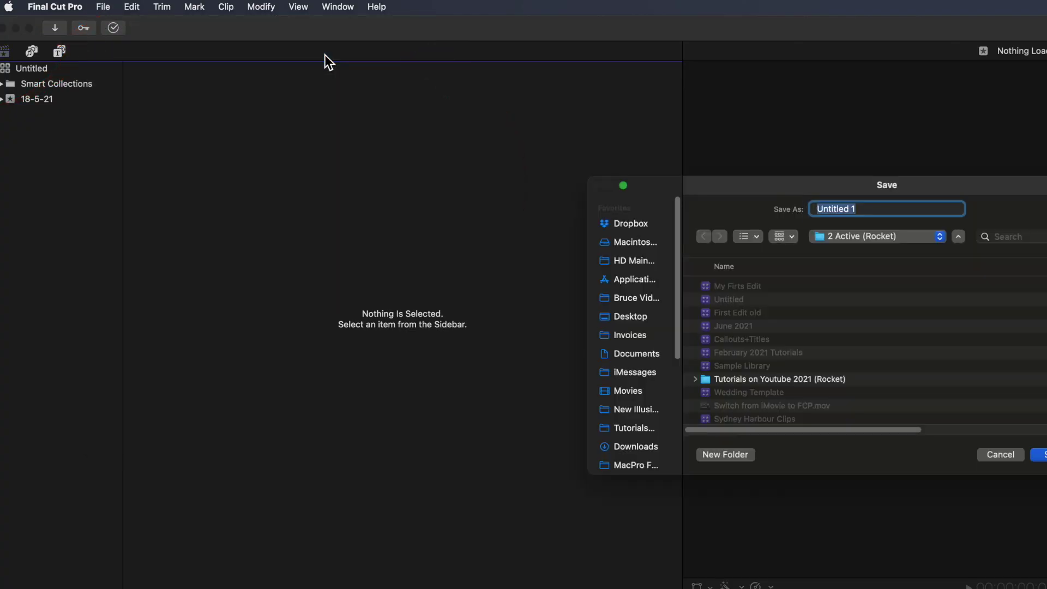
text(My First Edit)
key(Return)
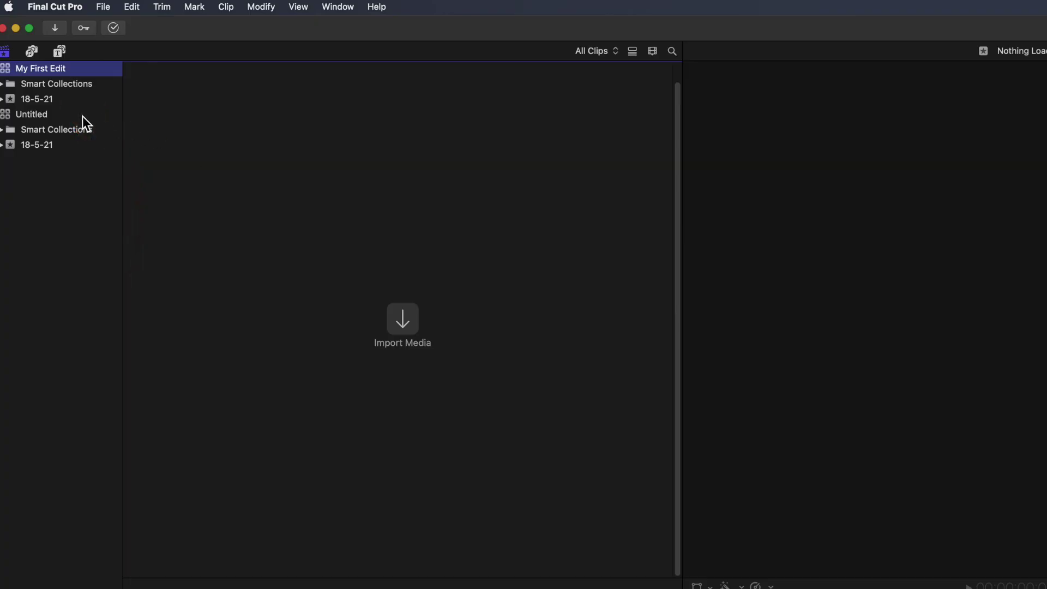
Rename the 18-5-21 event in the My First Edit library as My First Edit.
click(44, 104)
click(45, 104)
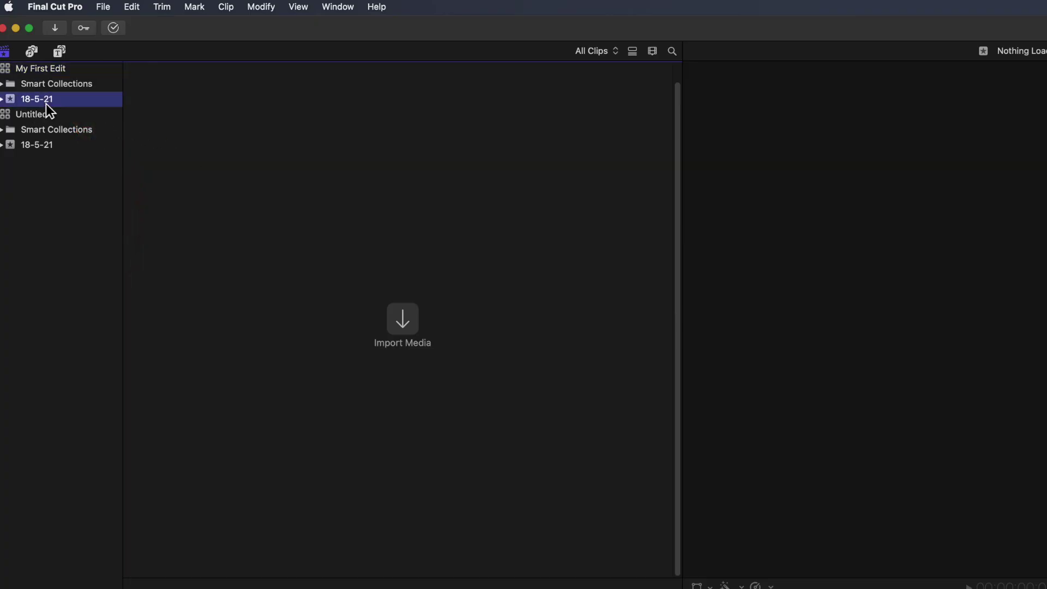
text(My First Edit)
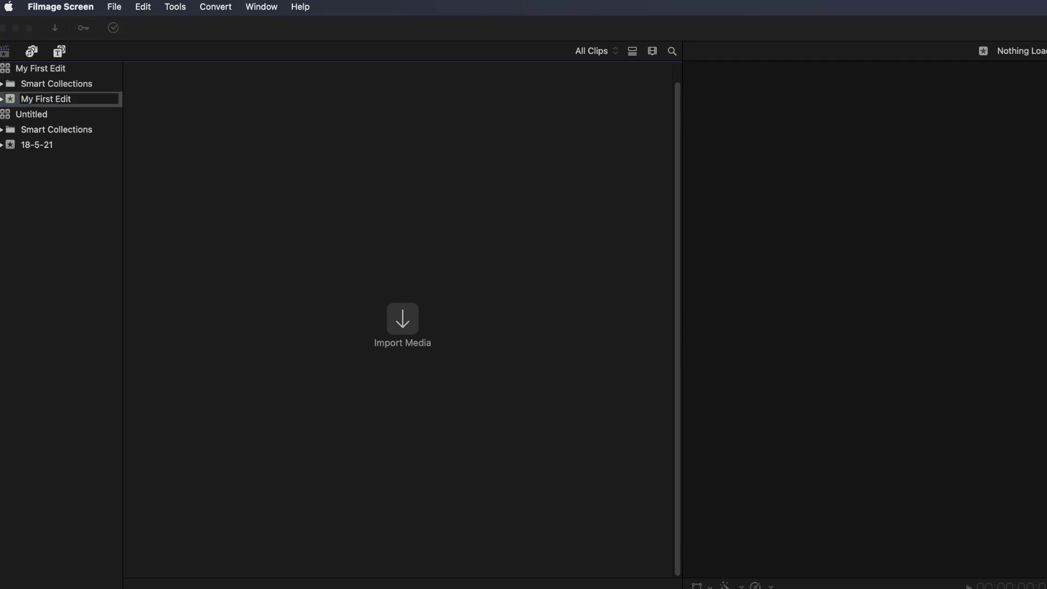
click(98, 315)
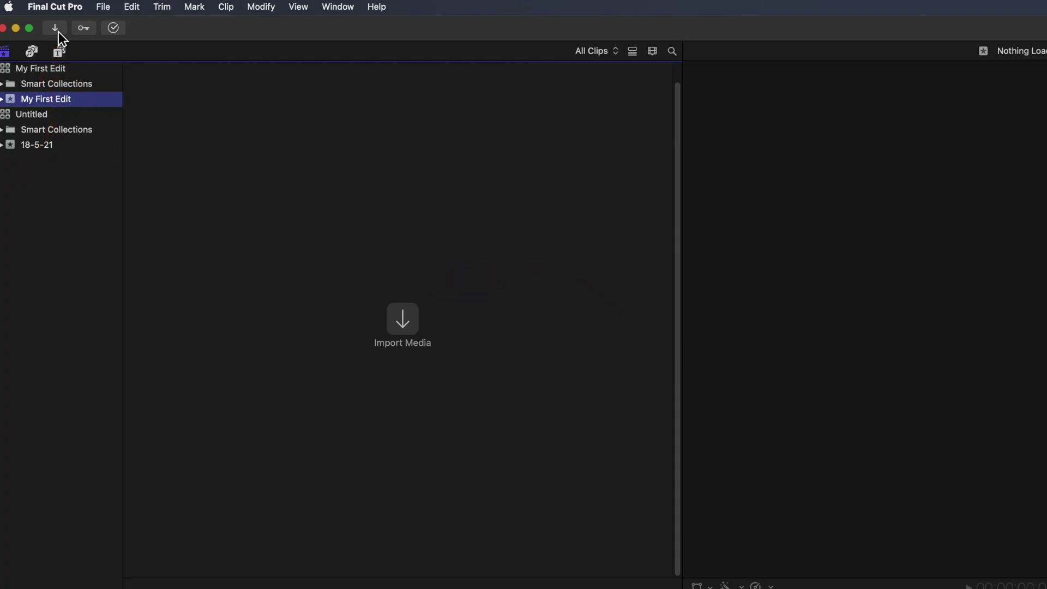
Import the video, still and audio files from Finder into the My First Edit event and clear the clip selection.
click(55, 28)
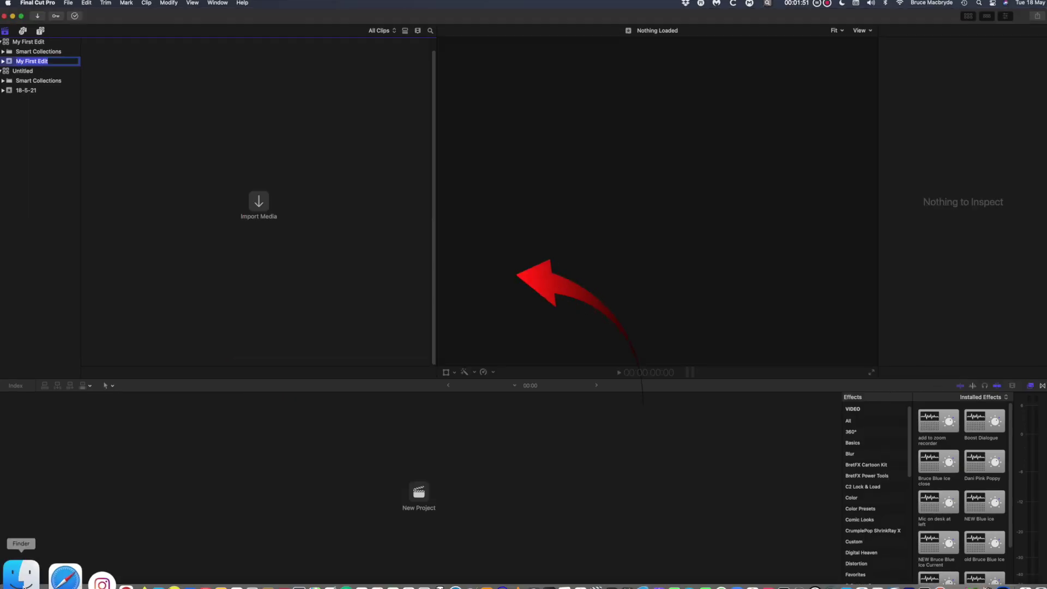
click(18, 575)
click(463, 277)
drag(463, 277, 275, 206)
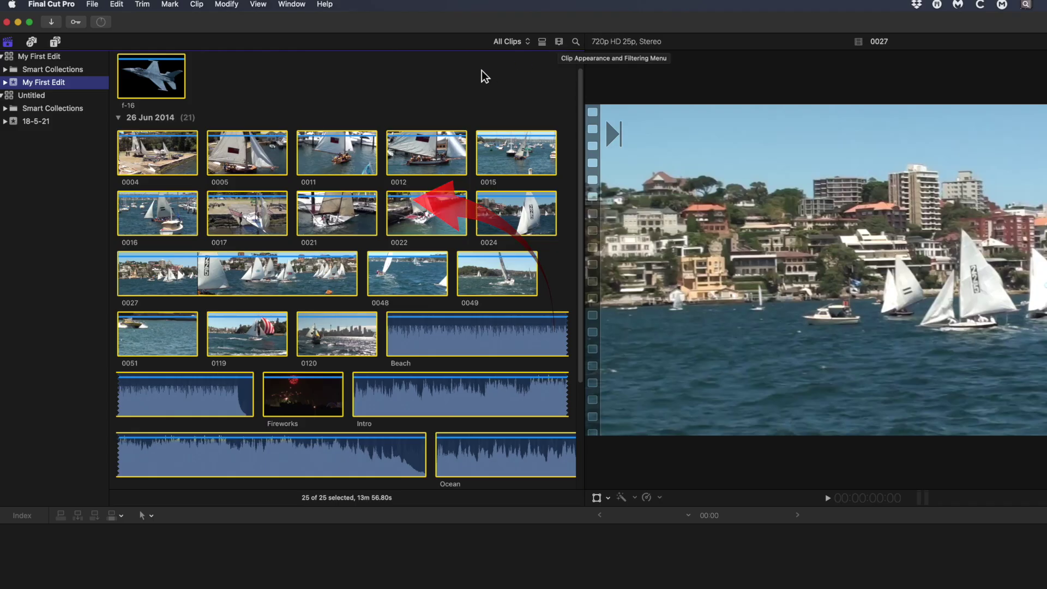
click(457, 84)
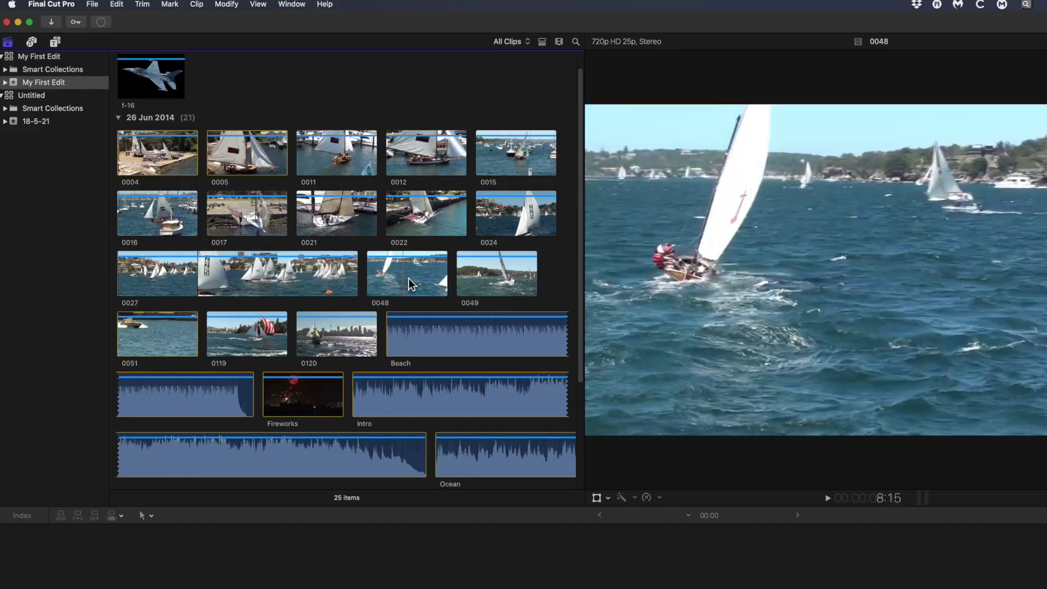
Preview the sailing footage in the browser by starting and stopping playback.
click(411, 153)
key(space)
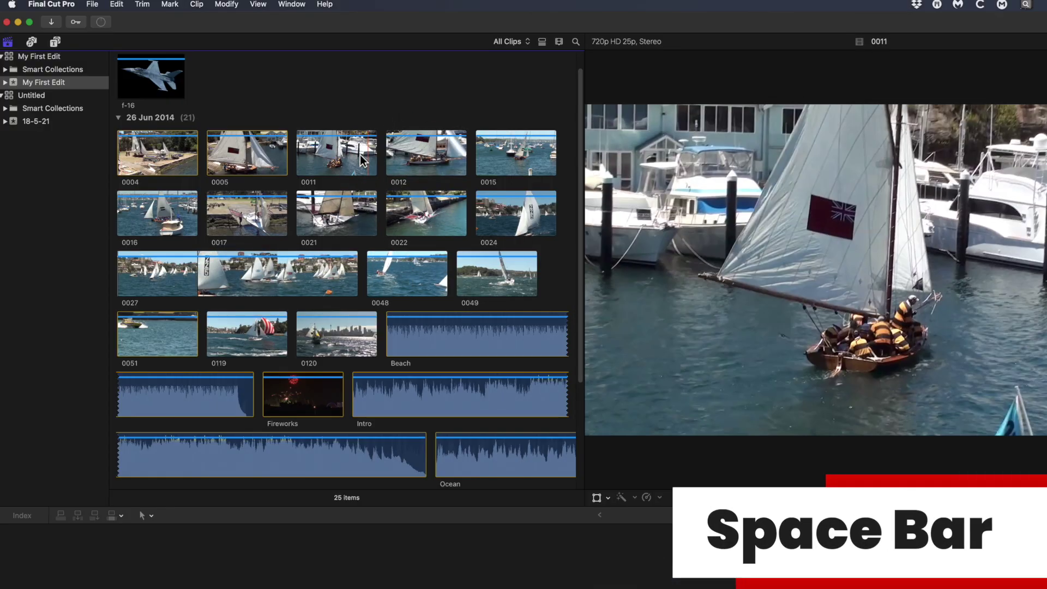
key(space)
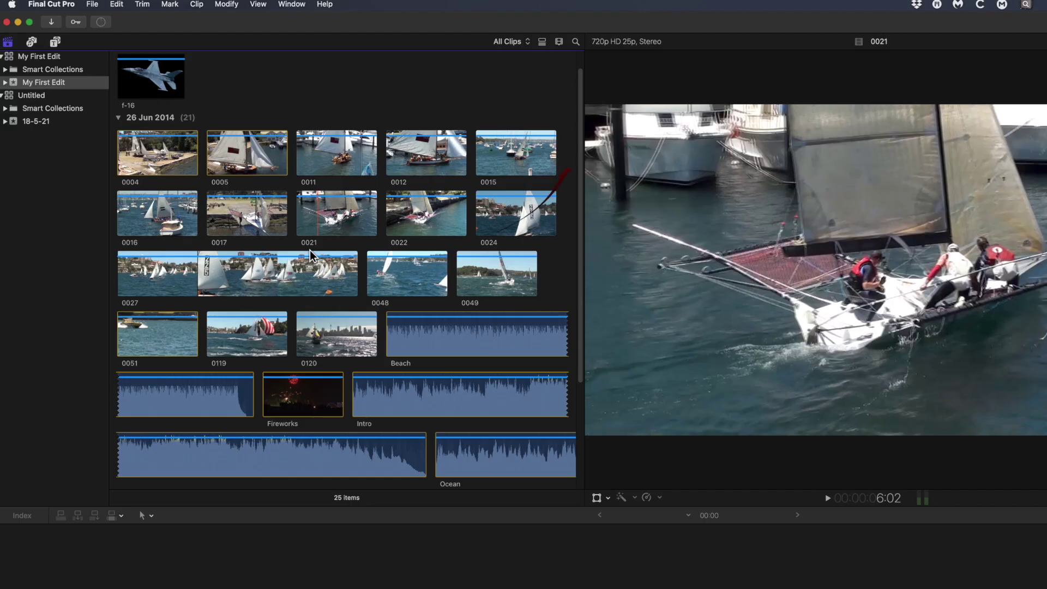
Set the browser's filmstrip duration to All so each clip displays as a single thumbnail.
click(562, 44)
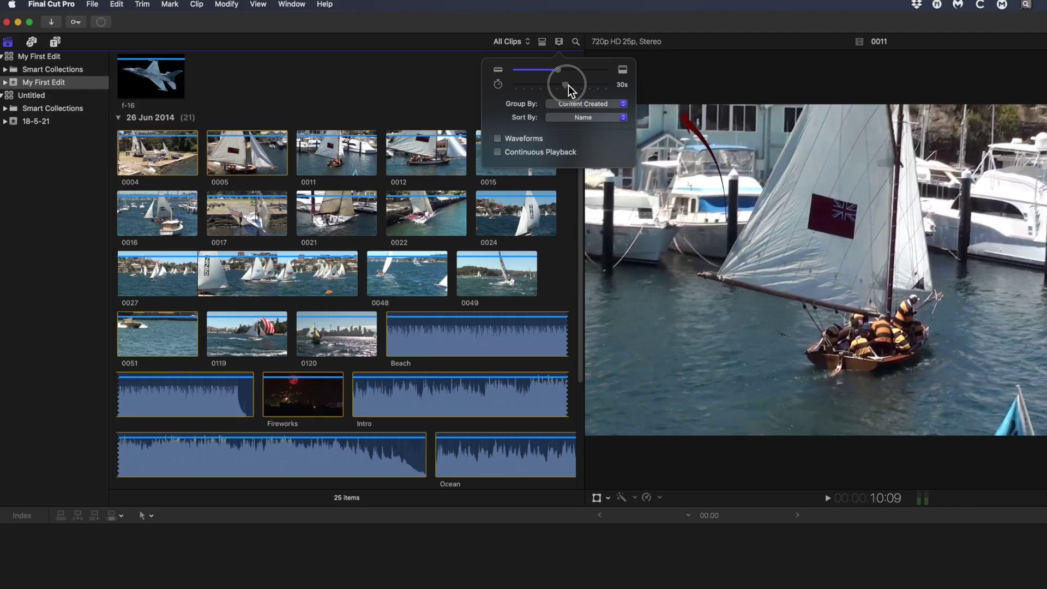
drag(567, 85, 517, 85)
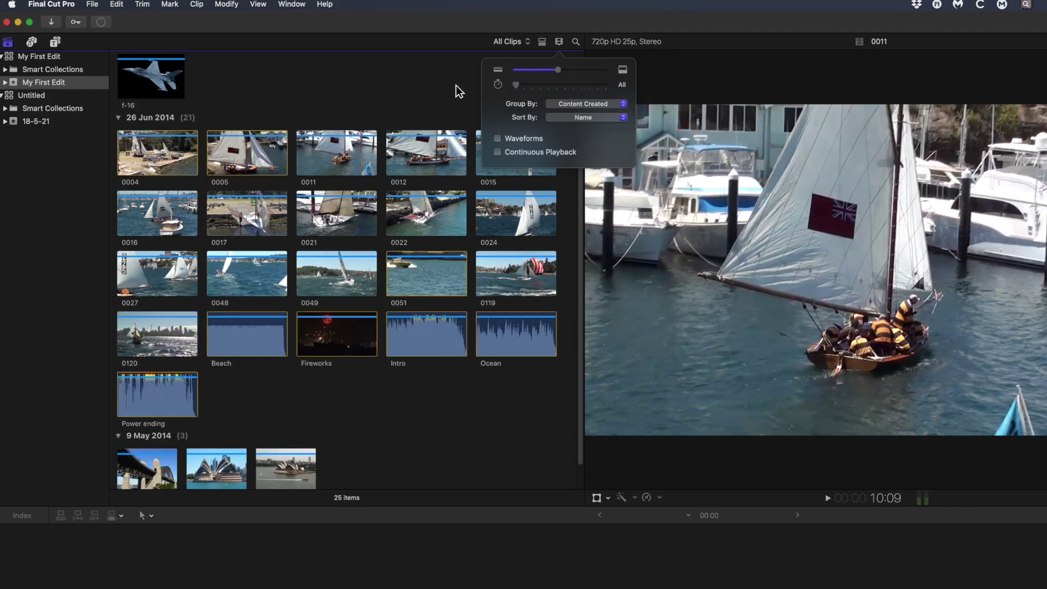
click(390, 83)
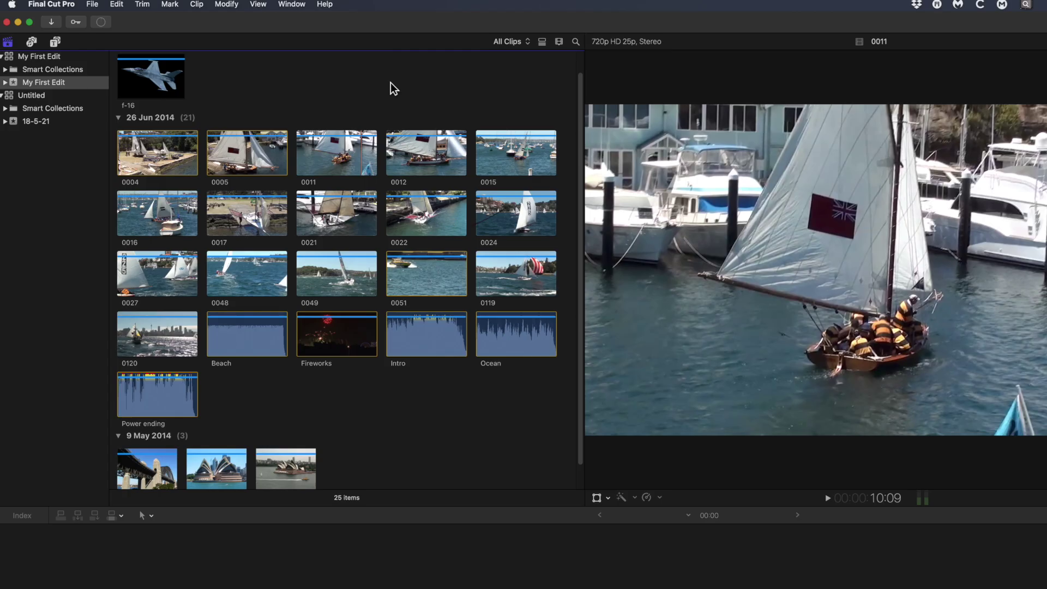
Switch the browser to list view to examine the clip details and return it to filmstrip view.
click(542, 42)
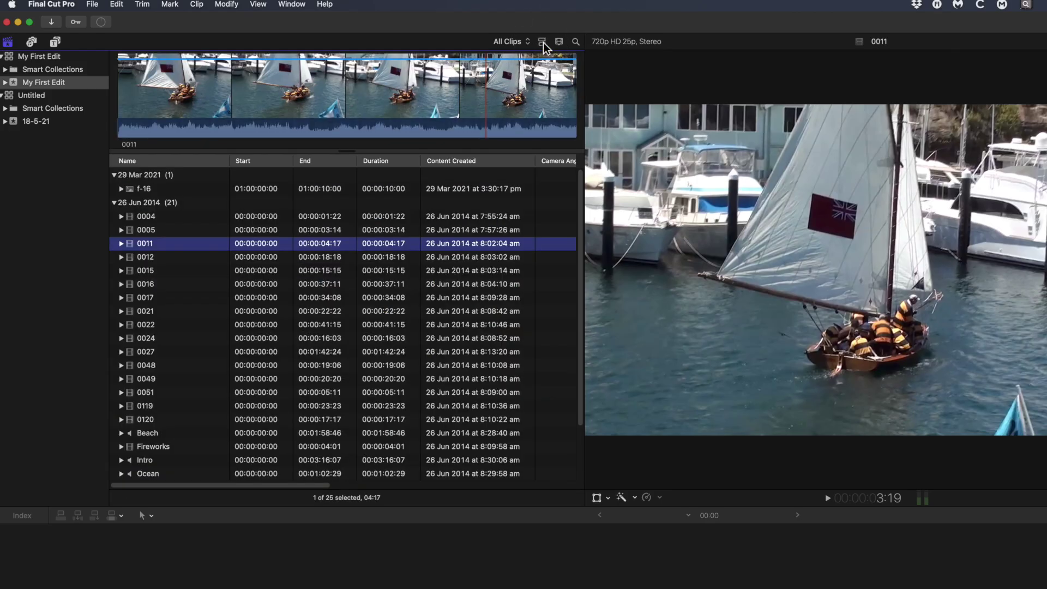
click(260, 100)
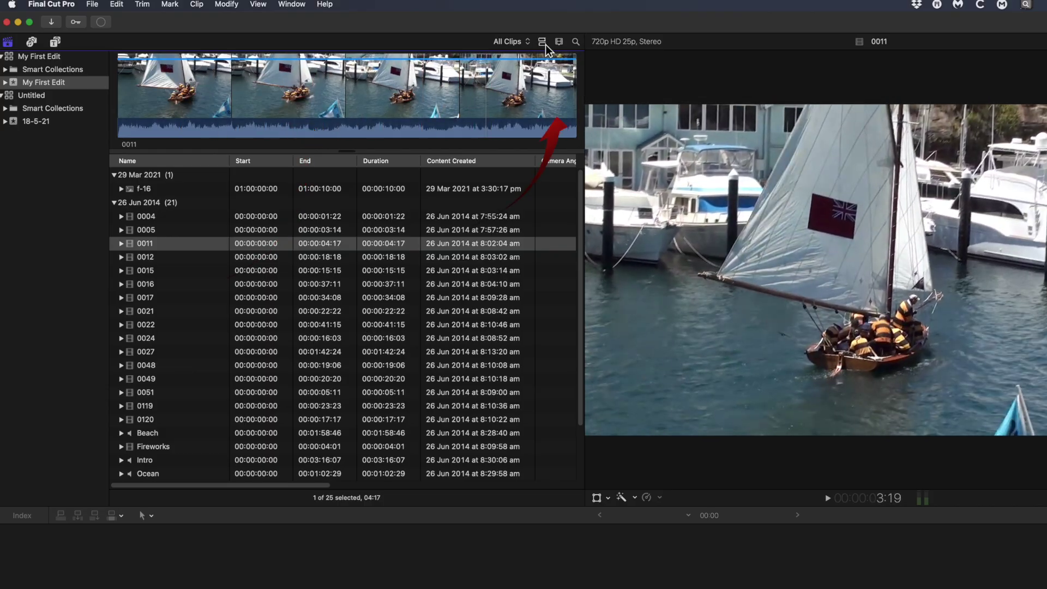
click(542, 42)
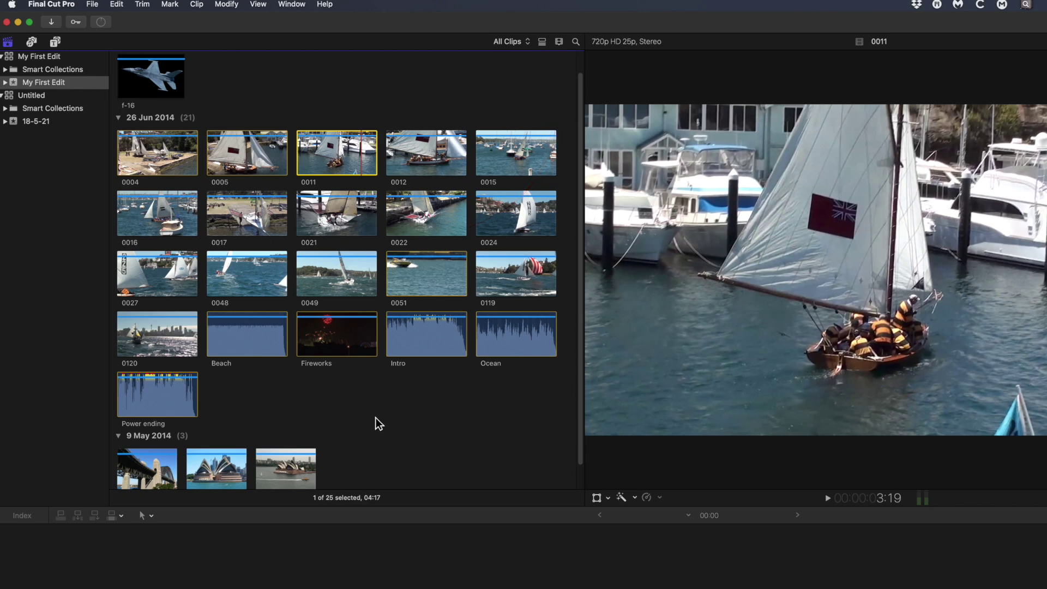
Open the Photos and Audio browser, hide and redisplay its sidebar, and show the Music library.
click(31, 42)
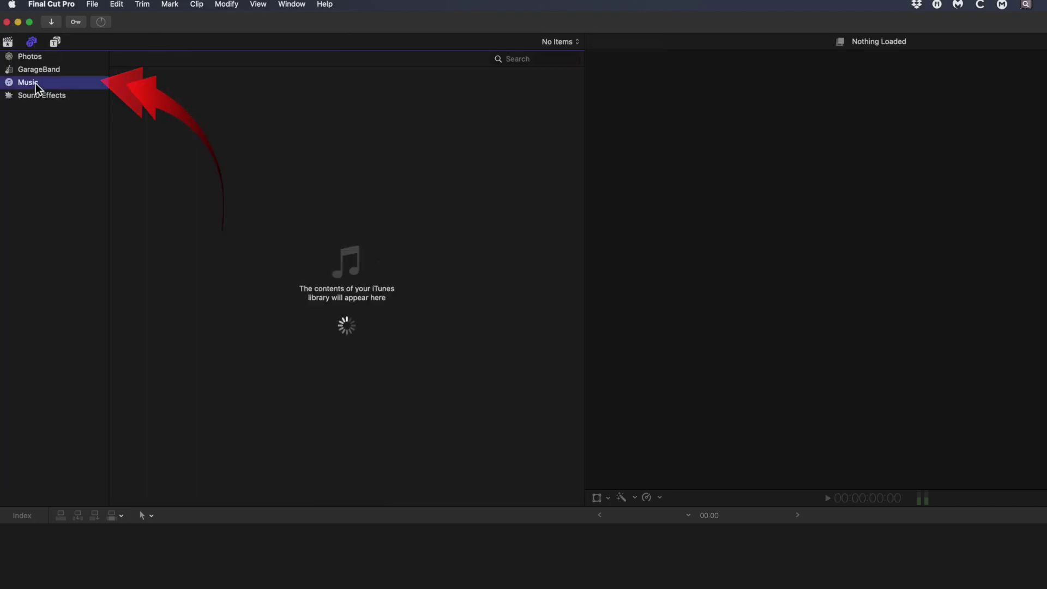
click(35, 46)
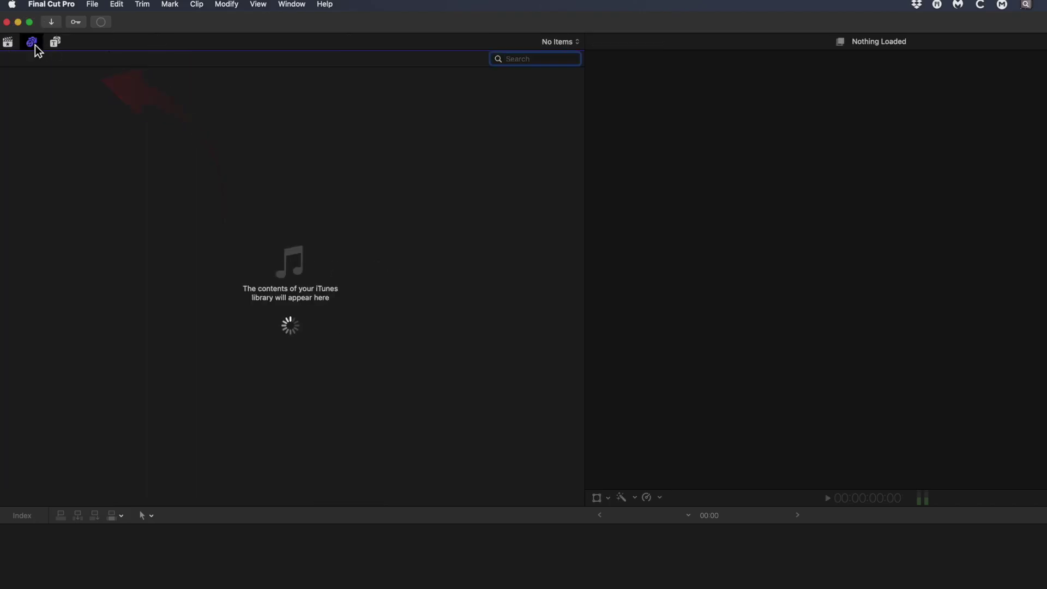
click(35, 45)
click(45, 84)
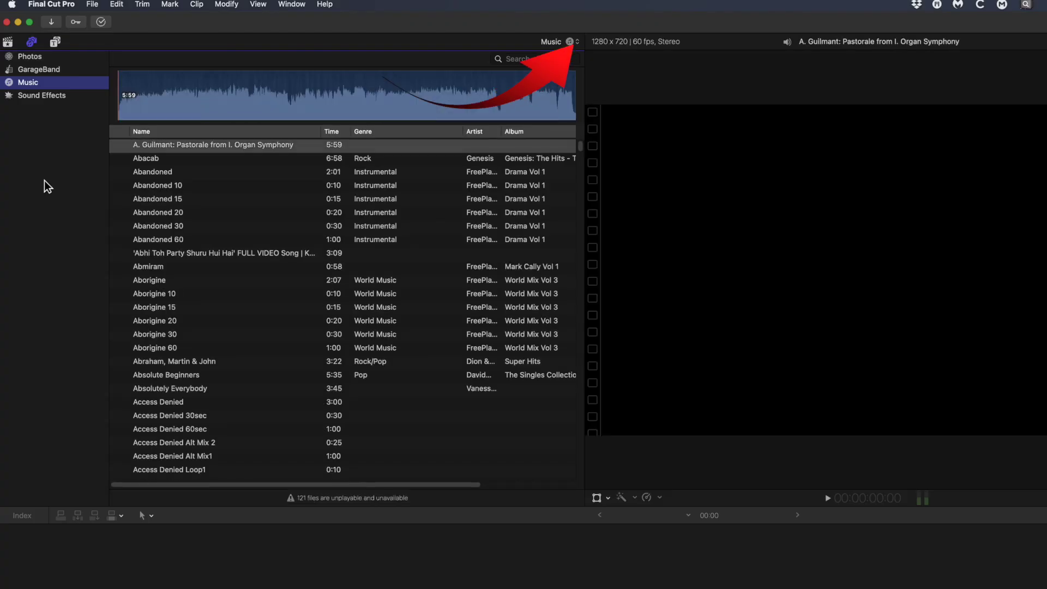
Look through the Music library's playlists and folders and close the list.
click(571, 42)
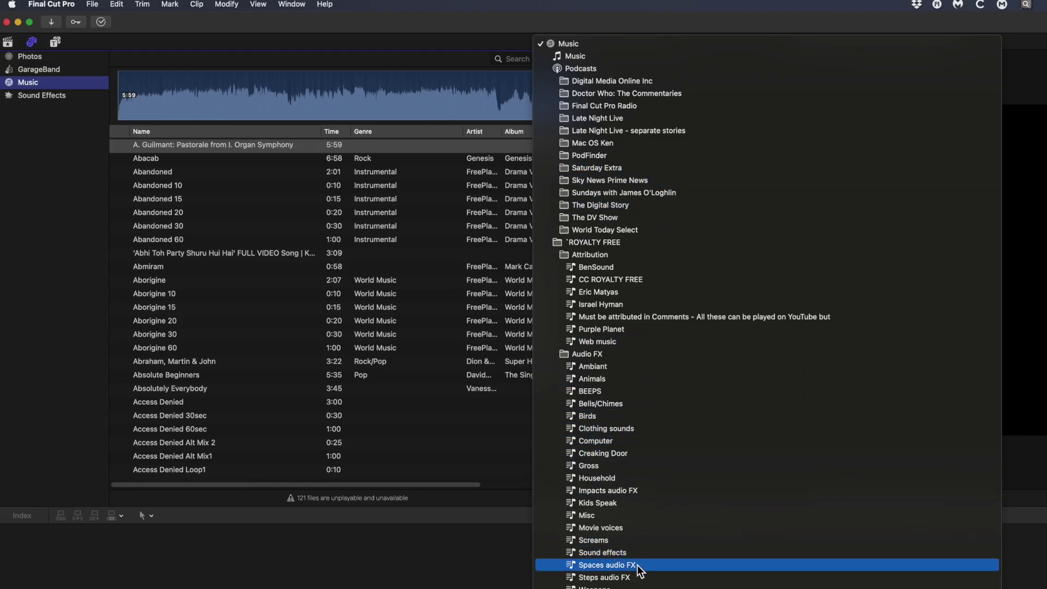
scroll(640, 561, down, 10)
scroll(640, 562, down, 10)
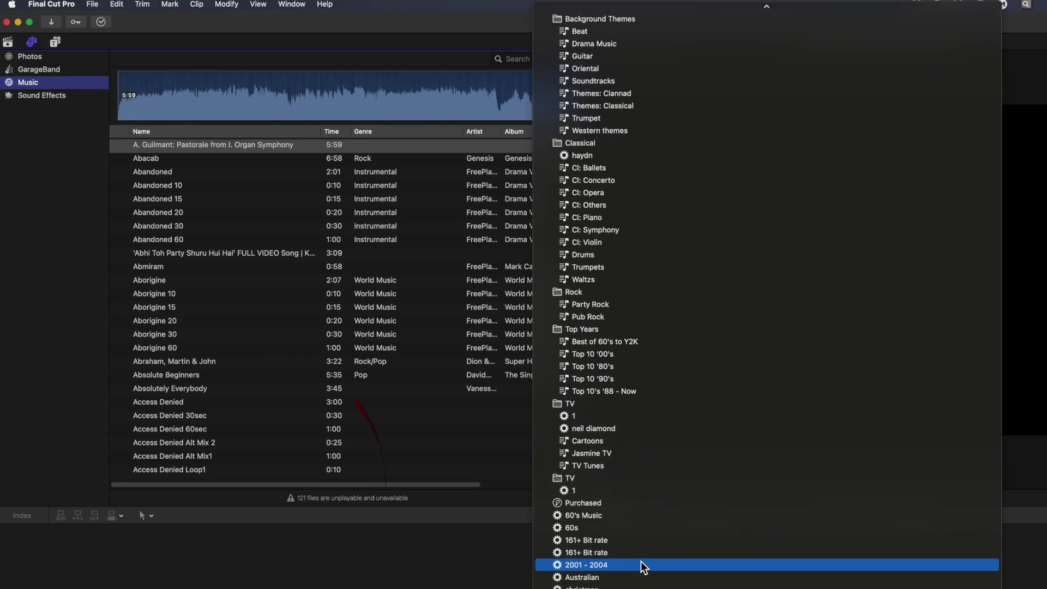
click(637, 559)
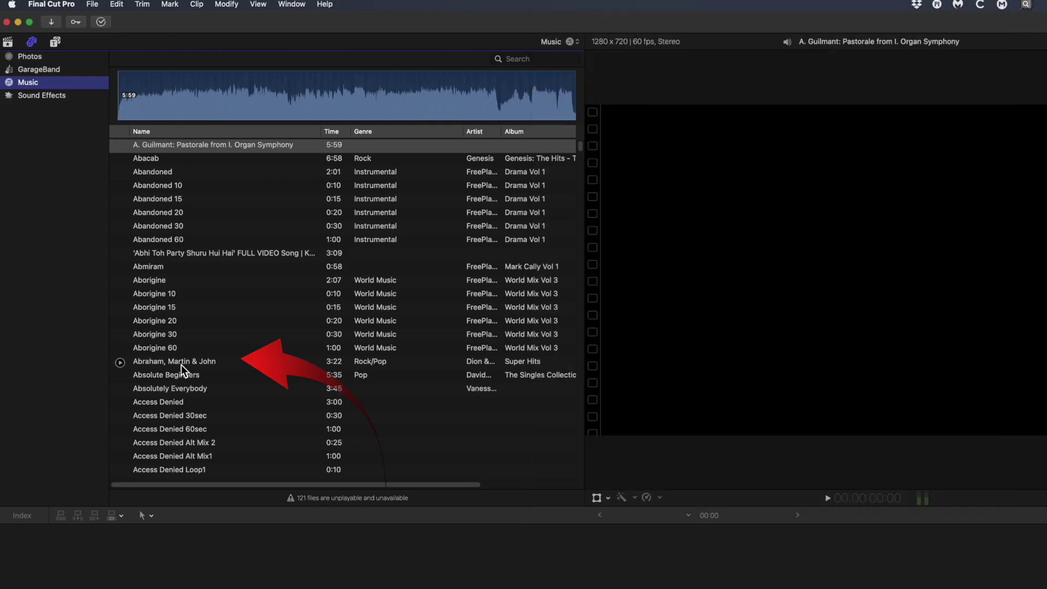
Select the tracks Abraham, Martin & John, Access Denied Alt Mix1 and Access Denied 30sec together.
click(181, 363)
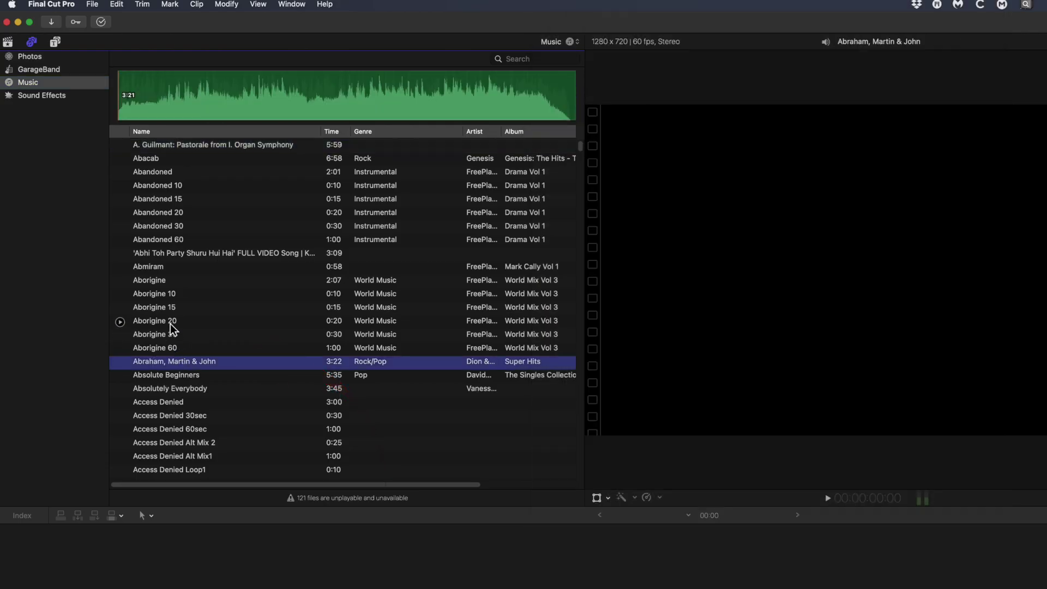
super+click(197, 456)
super+click(182, 416)
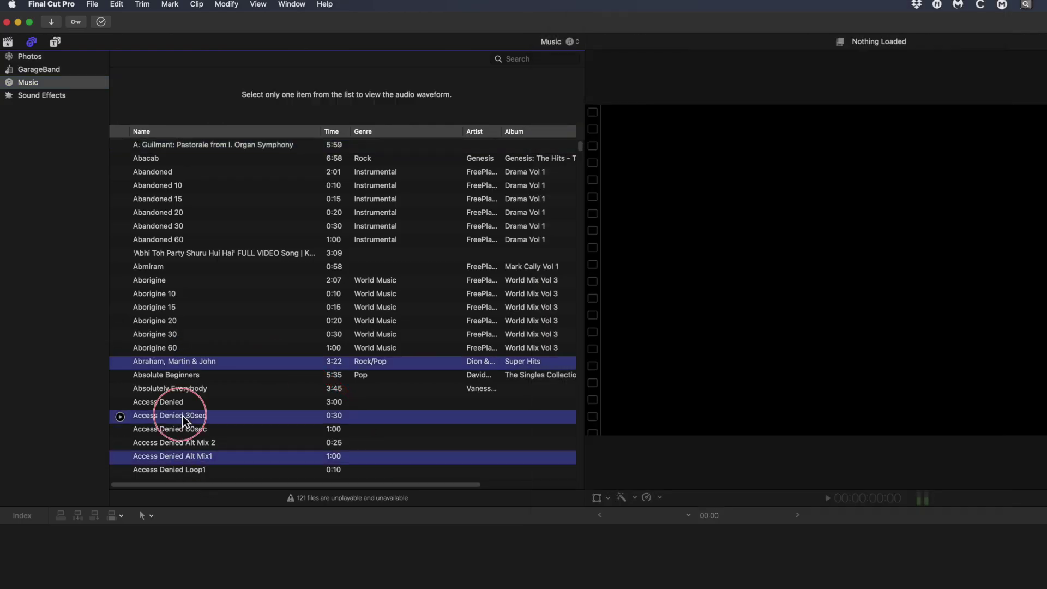
Show All Photos in the Photos library and add the church spire picture IMG_2989.jpg to the photo selection.
click(35, 60)
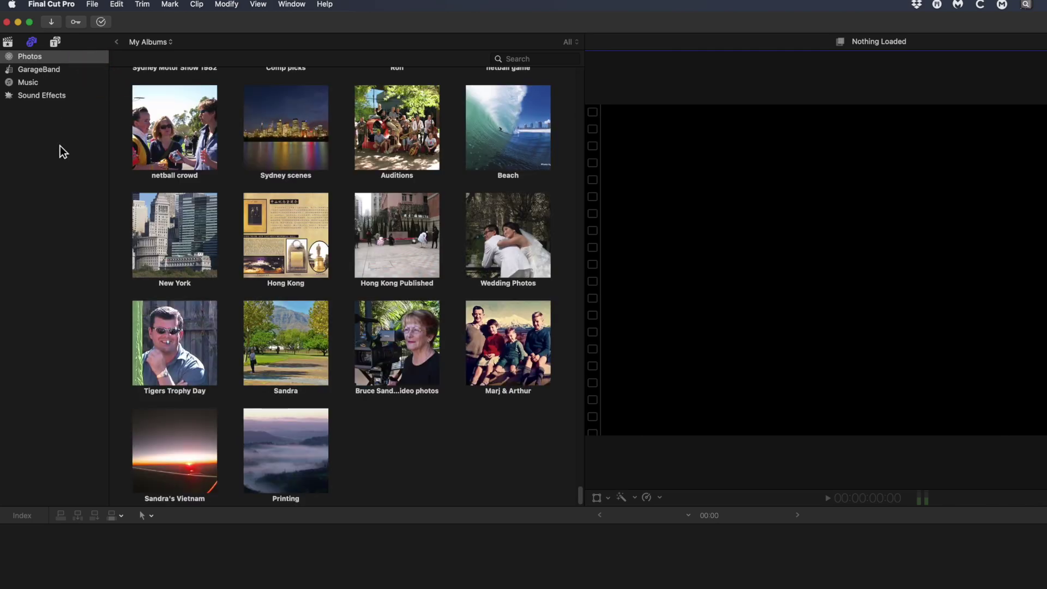
click(168, 44)
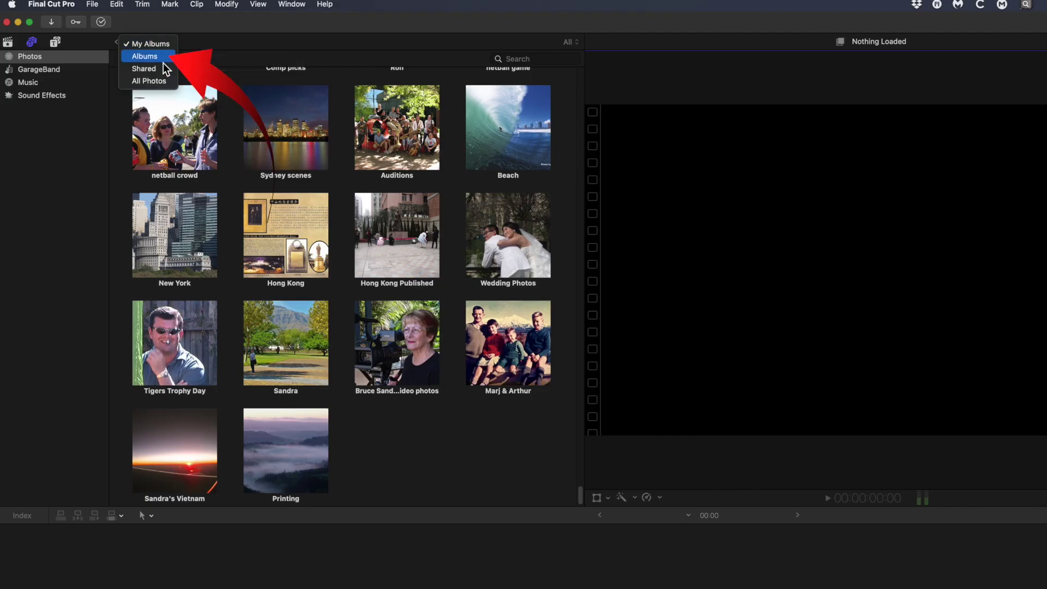
click(161, 81)
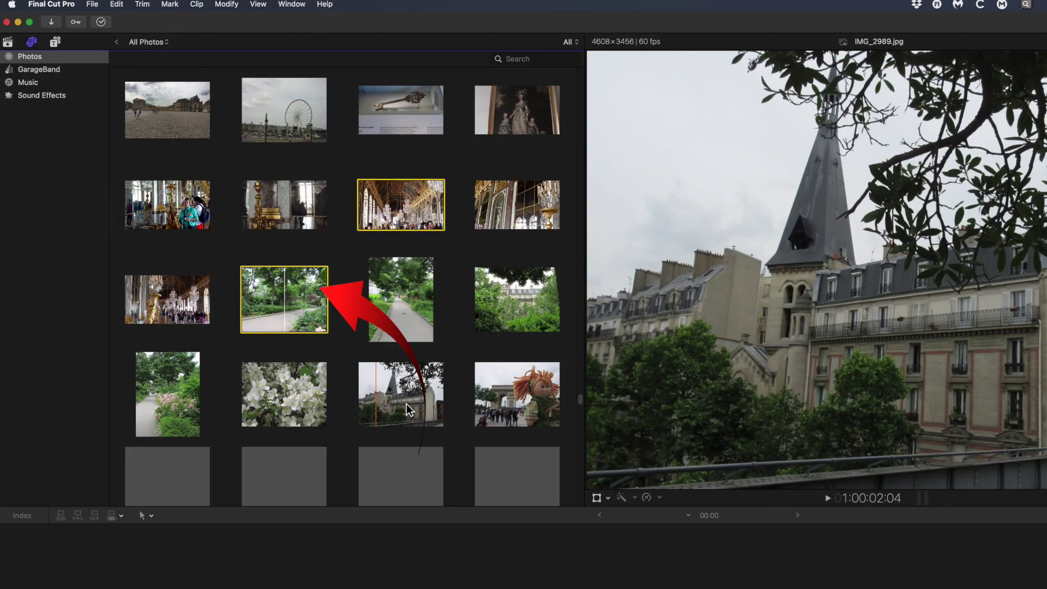
click(406, 404)
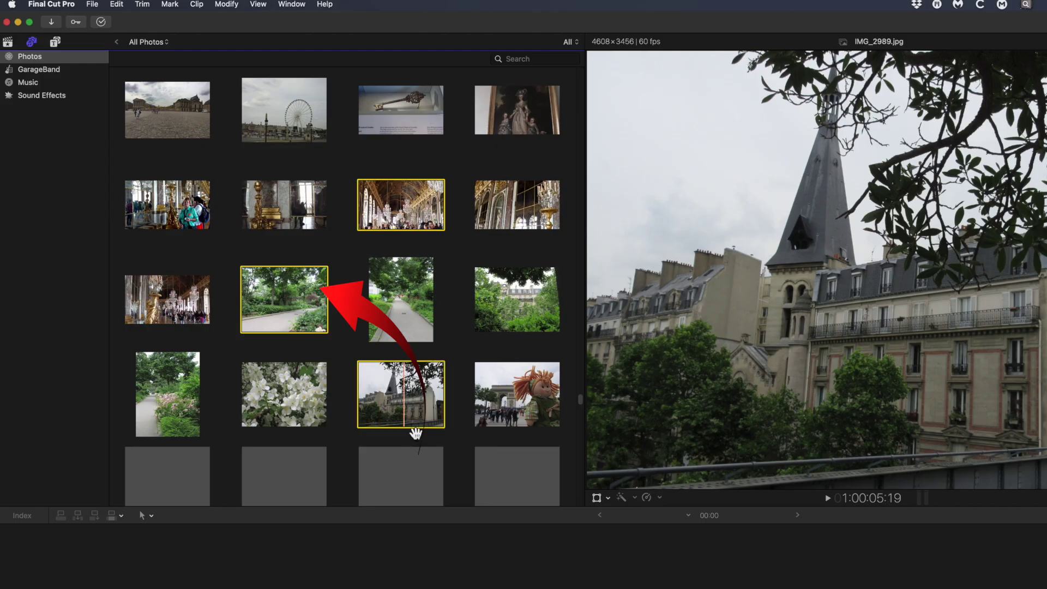
scroll(409, 408, down, 1)
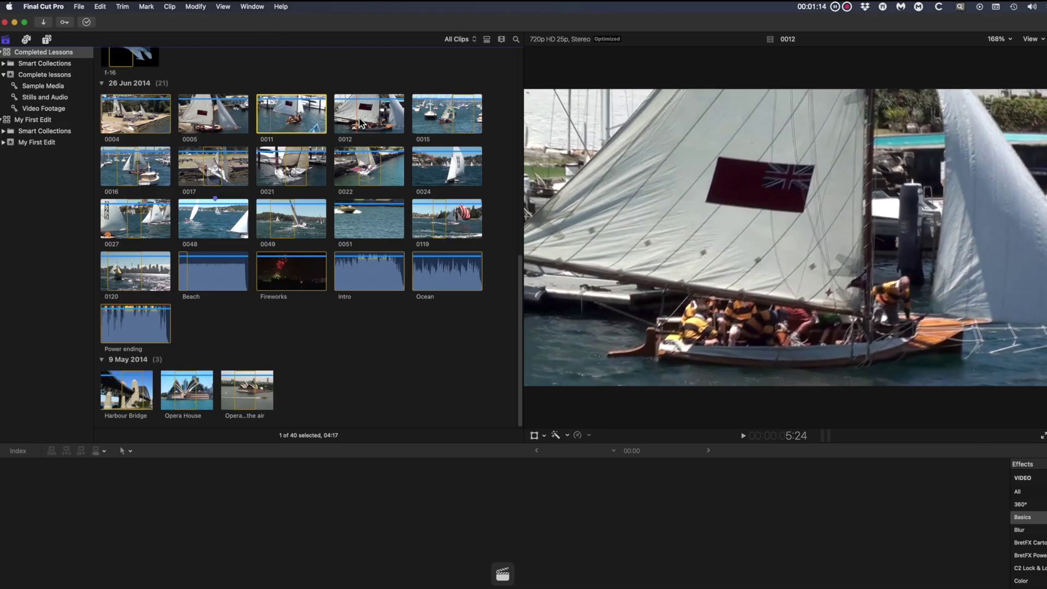
Mark a range of about 6:17 in clip 0012 and rate it as a favorite.
drag(357, 120, 373, 118)
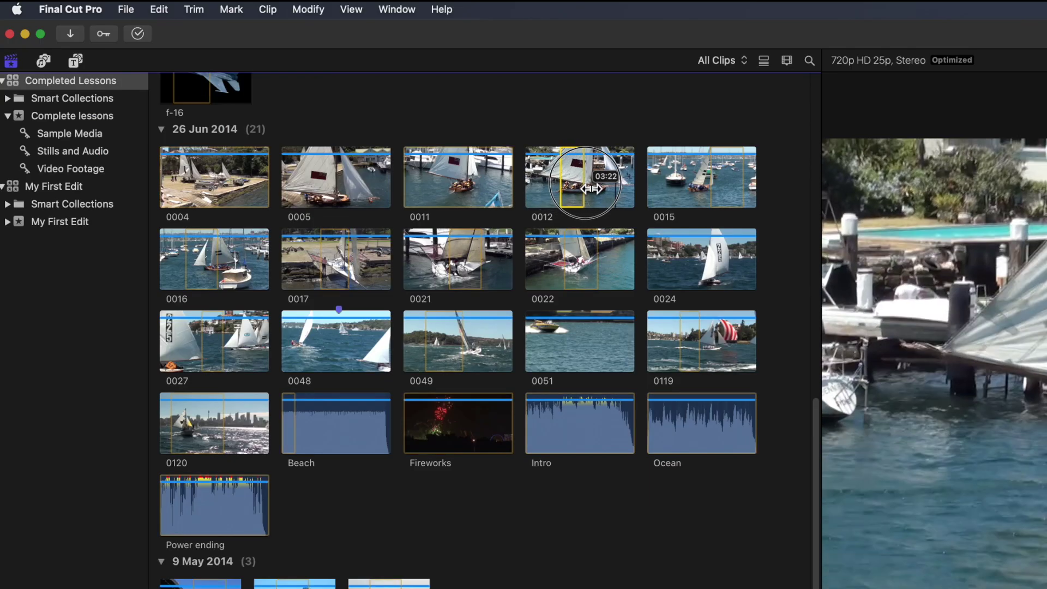
drag(590, 189, 604, 190)
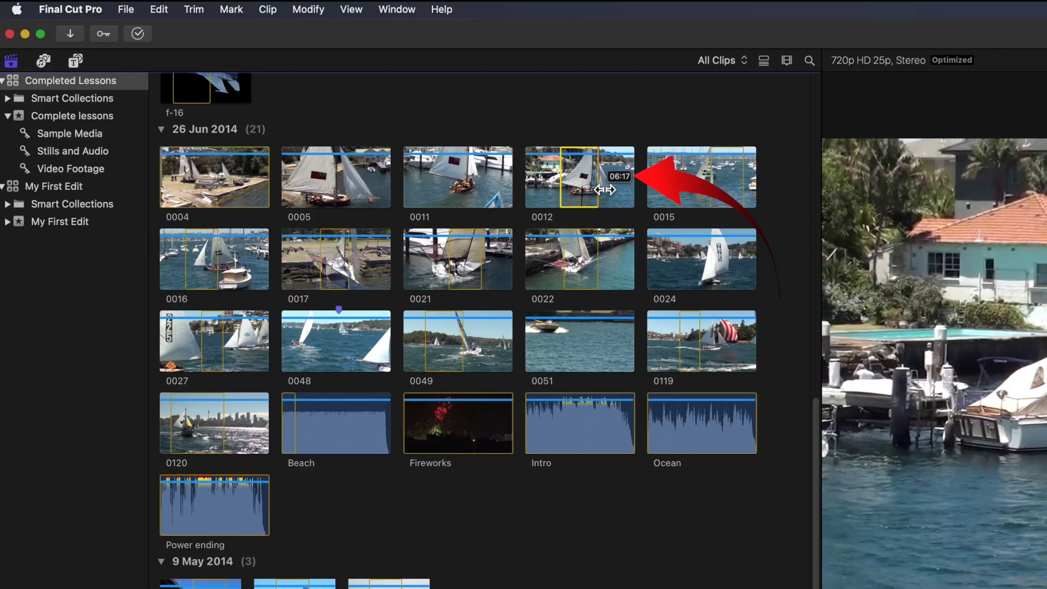
key(f)
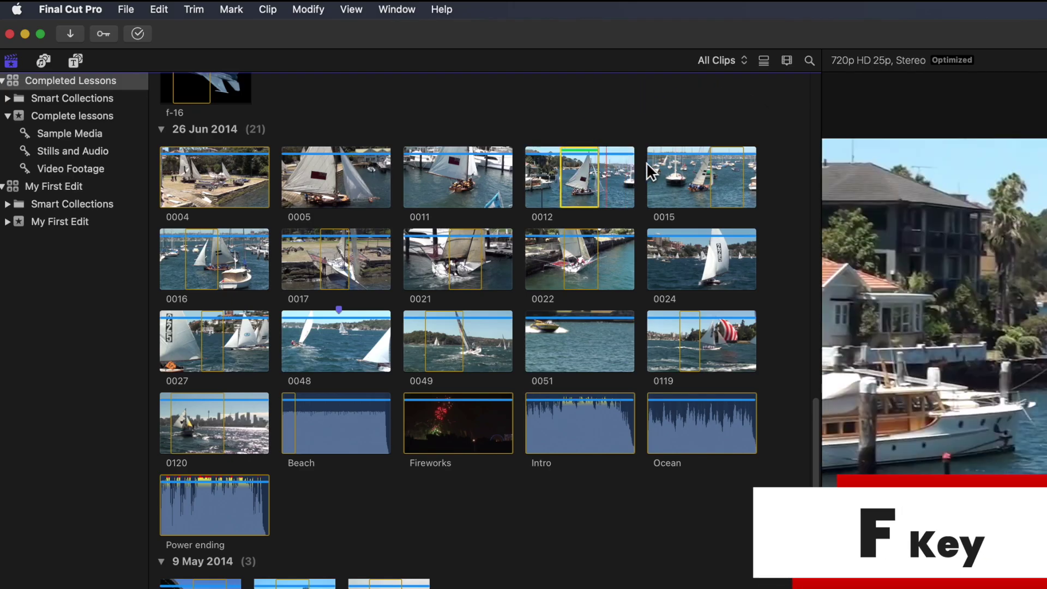
Filter the browser to show only Favorites, and switch it back to All Clips.
click(744, 61)
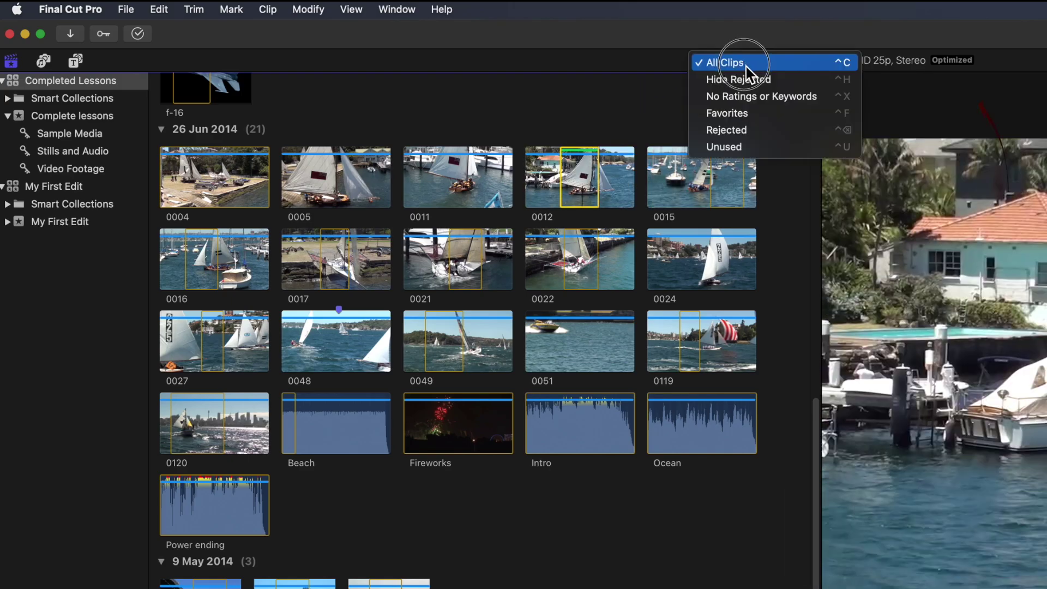
click(744, 114)
click(719, 60)
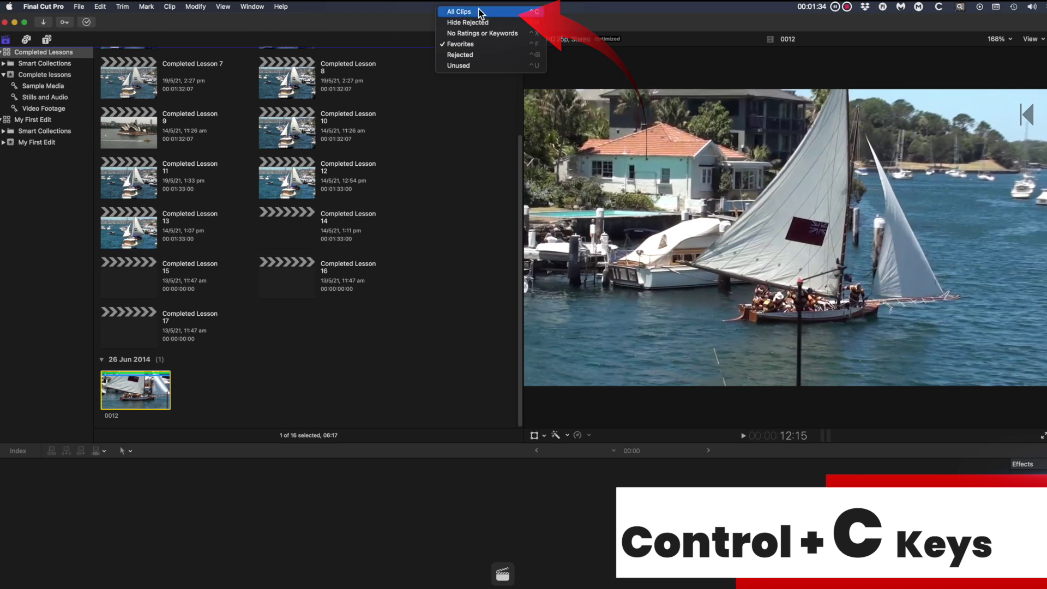
click(479, 11)
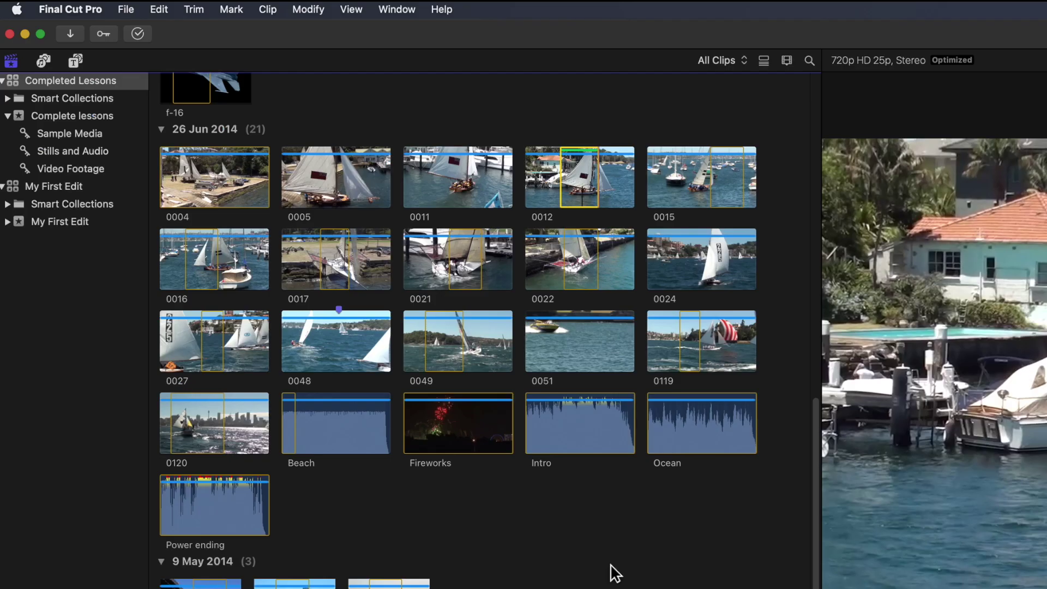
Select clip 0048 in the browser and clear its range selection.
click(342, 349)
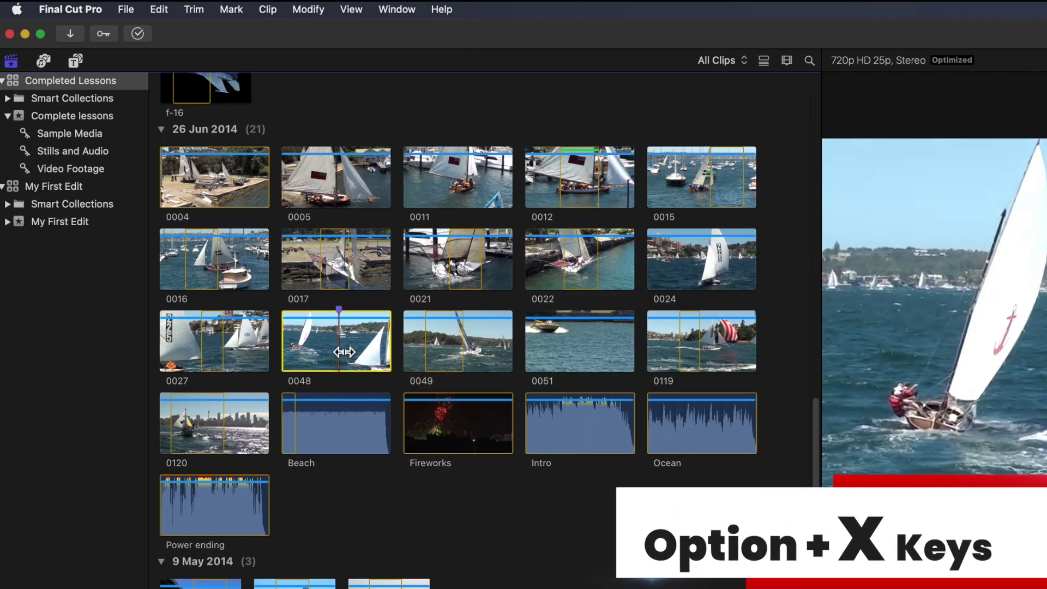
key(alt+x)
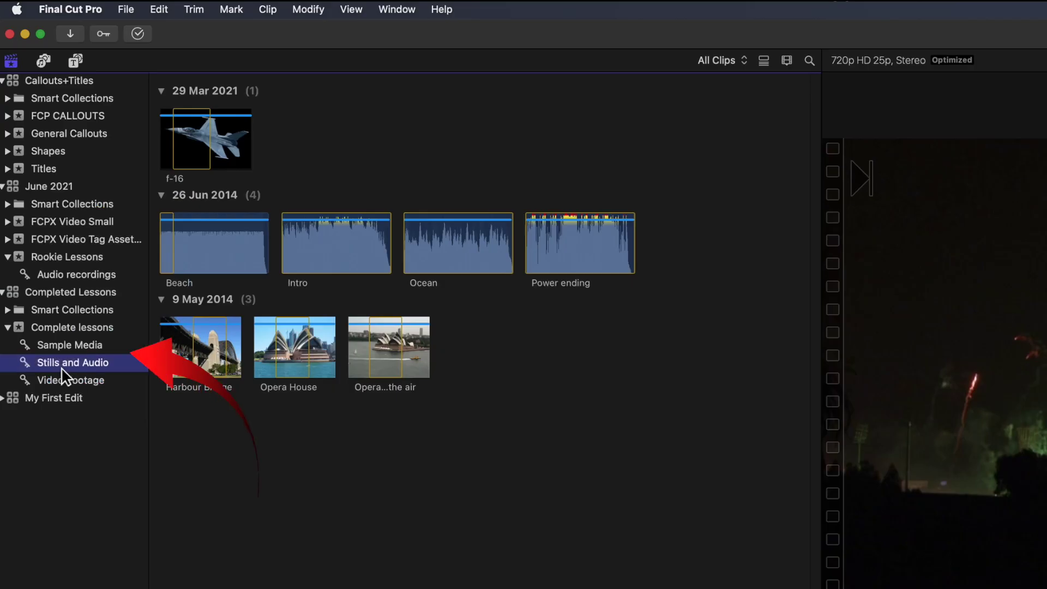
Look through the Stills and Audio and Video Footage keyword collections of the Complete lessons event.
click(61, 367)
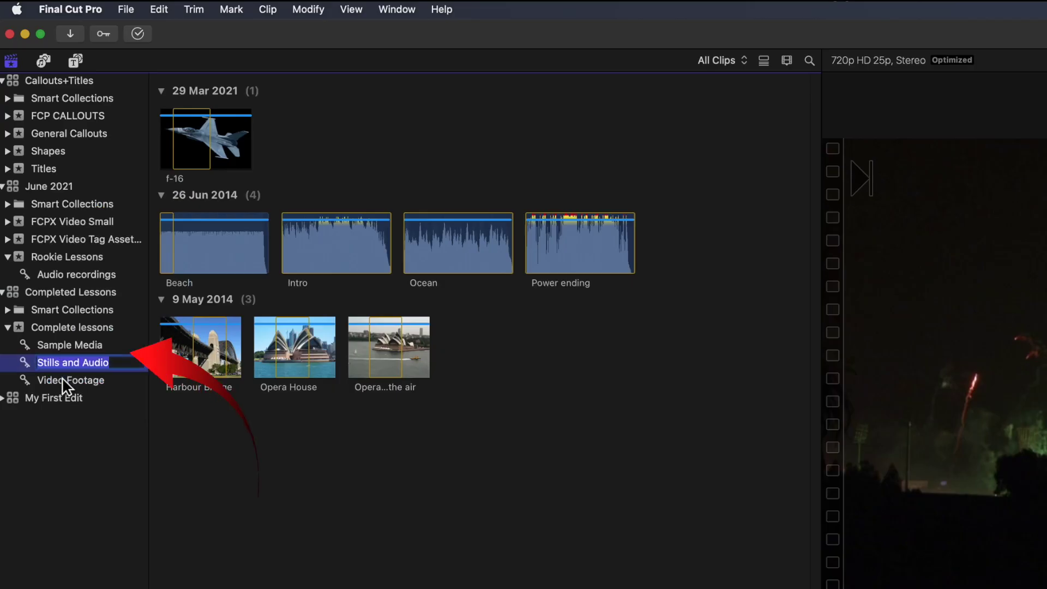
click(61, 378)
click(65, 366)
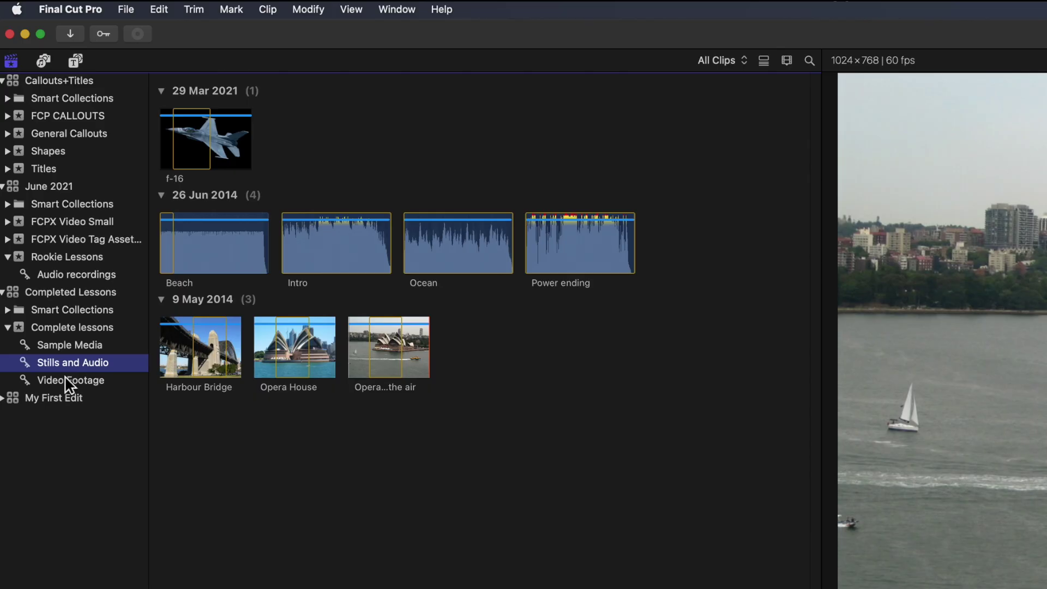
click(64, 379)
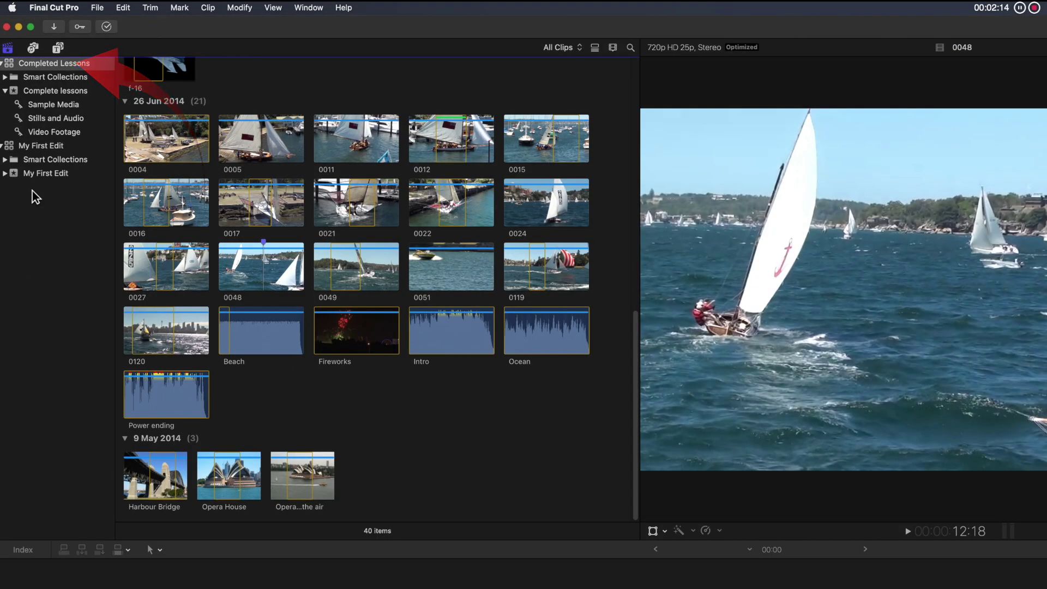
Create a new project named My First Edit in the Complete lessons event.
right_click(67, 93)
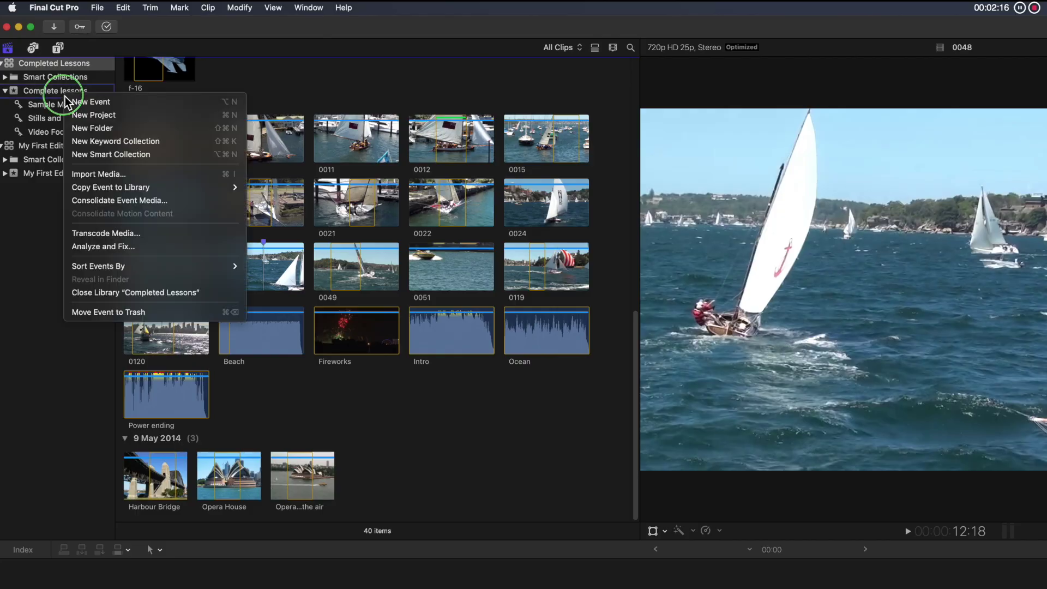
click(80, 115)
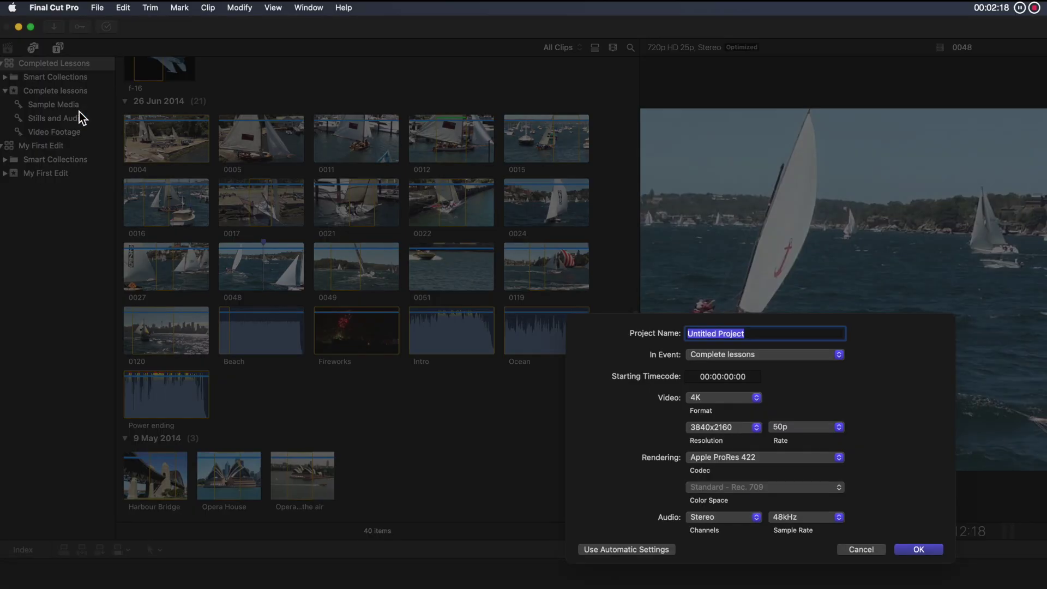
text(My)
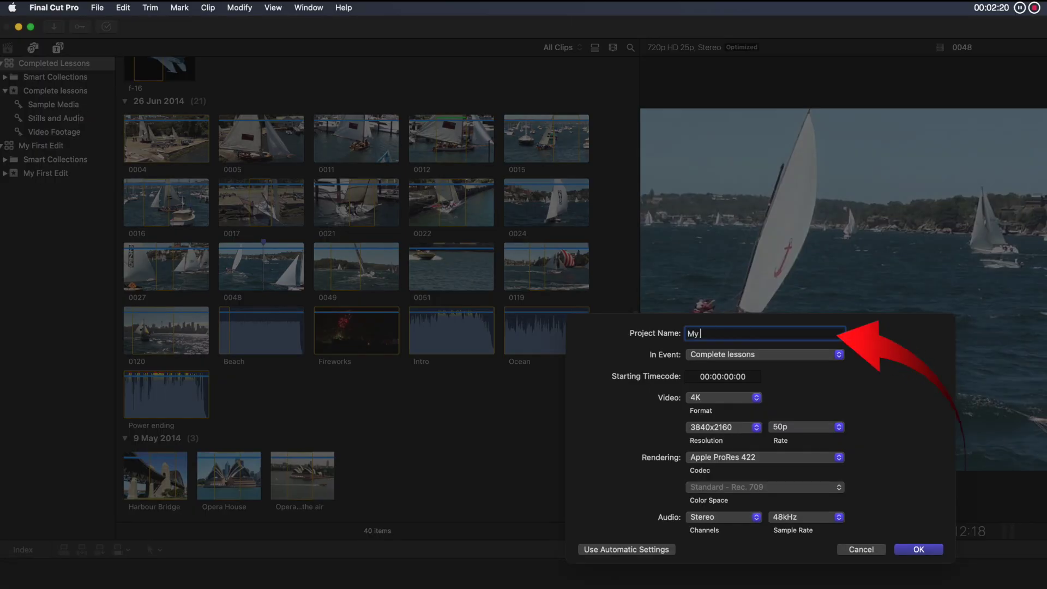
text( First Edit)
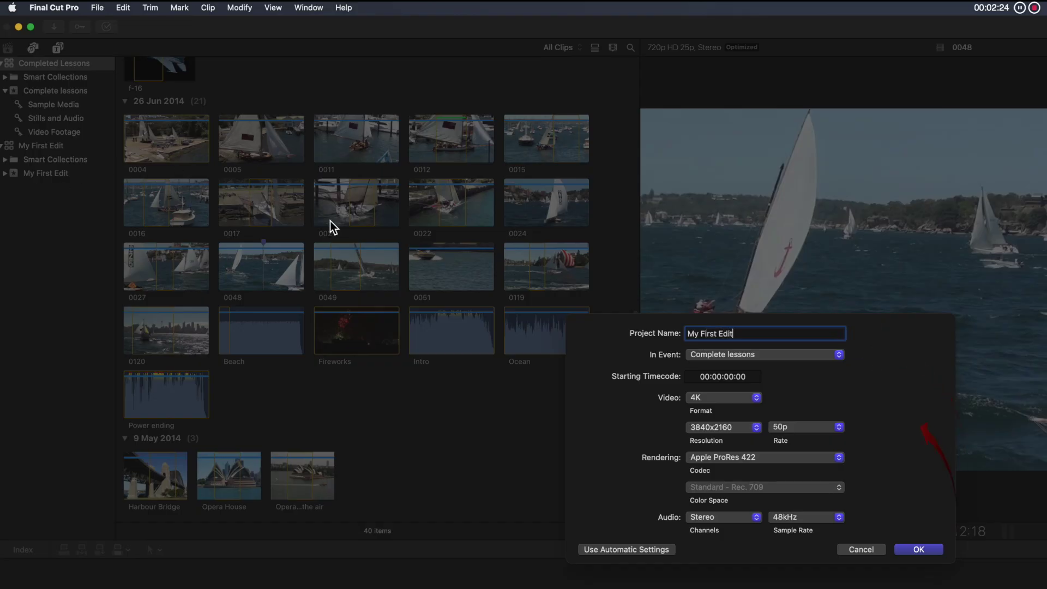
click(757, 355)
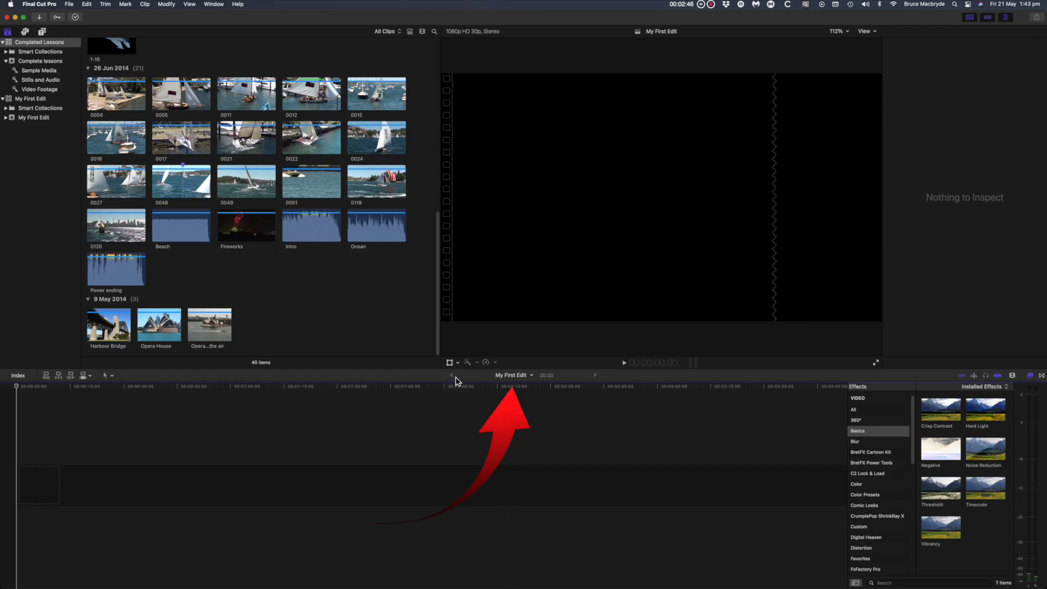
Step through the timeline history of opened projects and return to the My First Edit project from the history list.
click(595, 375)
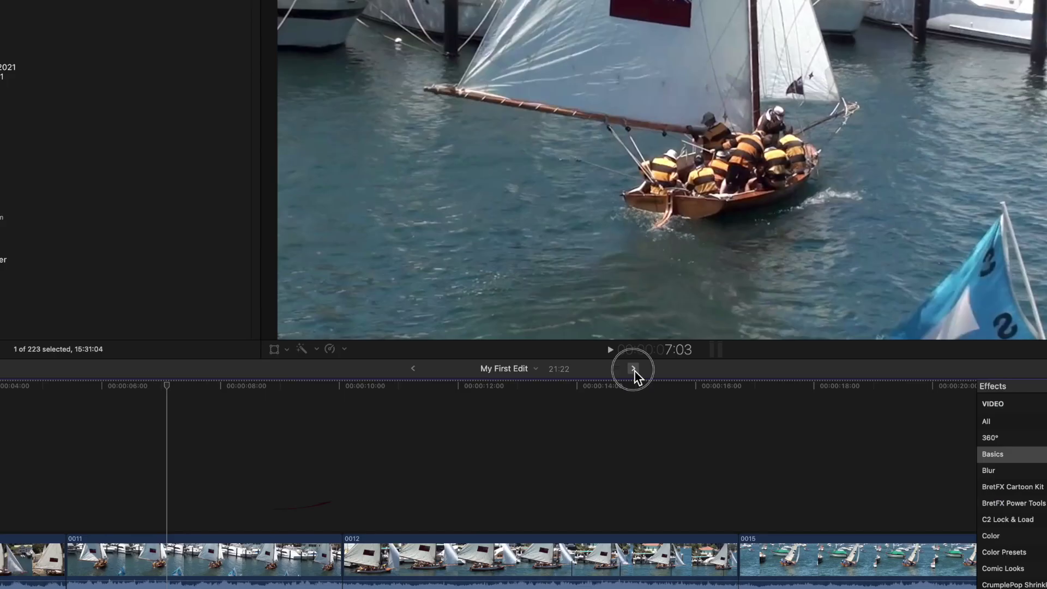
click(633, 369)
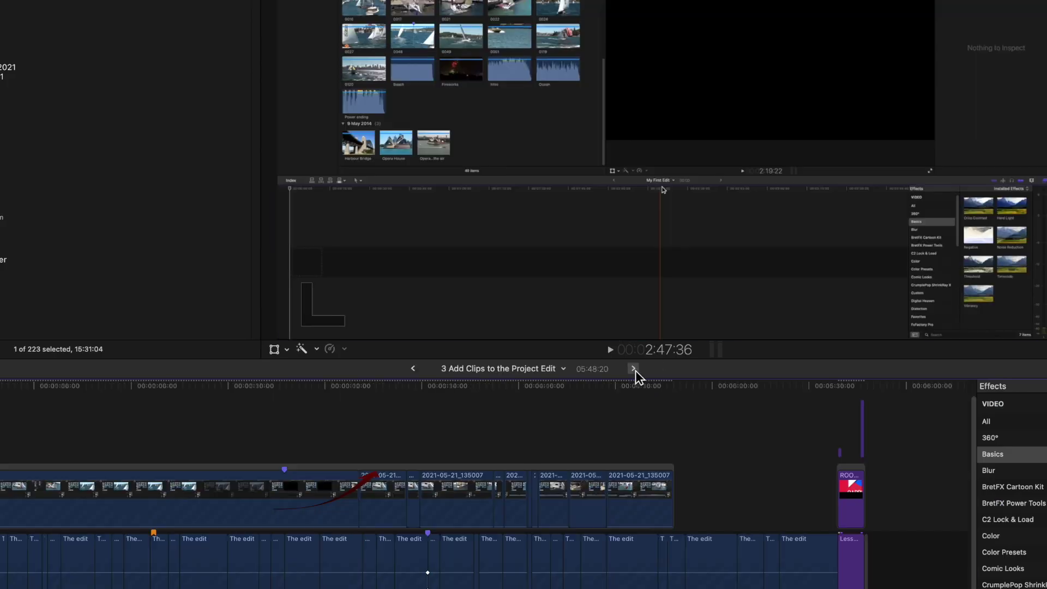
click(633, 369)
drag(634, 371, 642, 397)
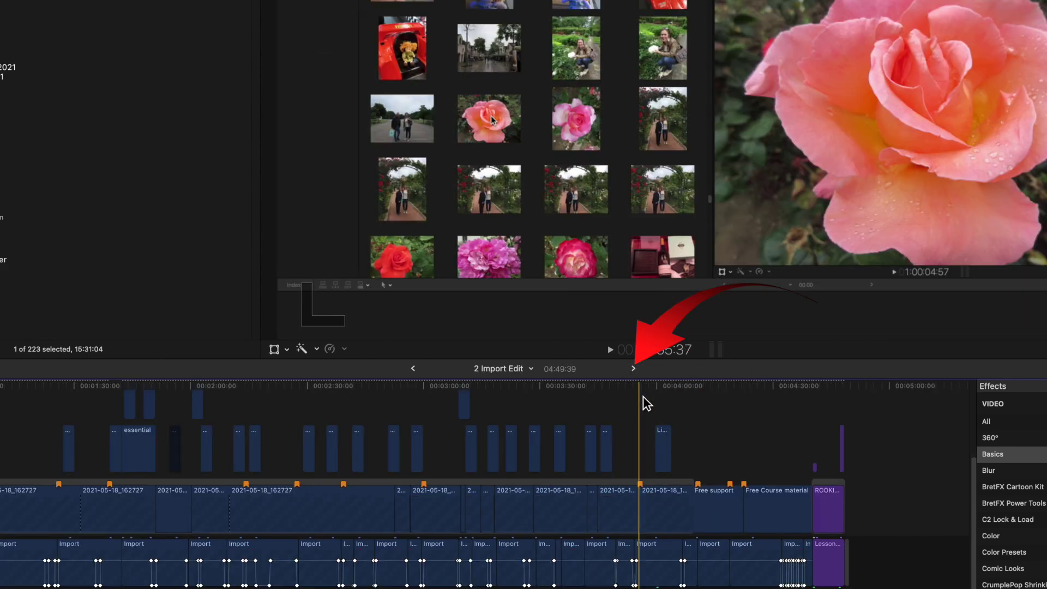
click(417, 369)
click(417, 369)
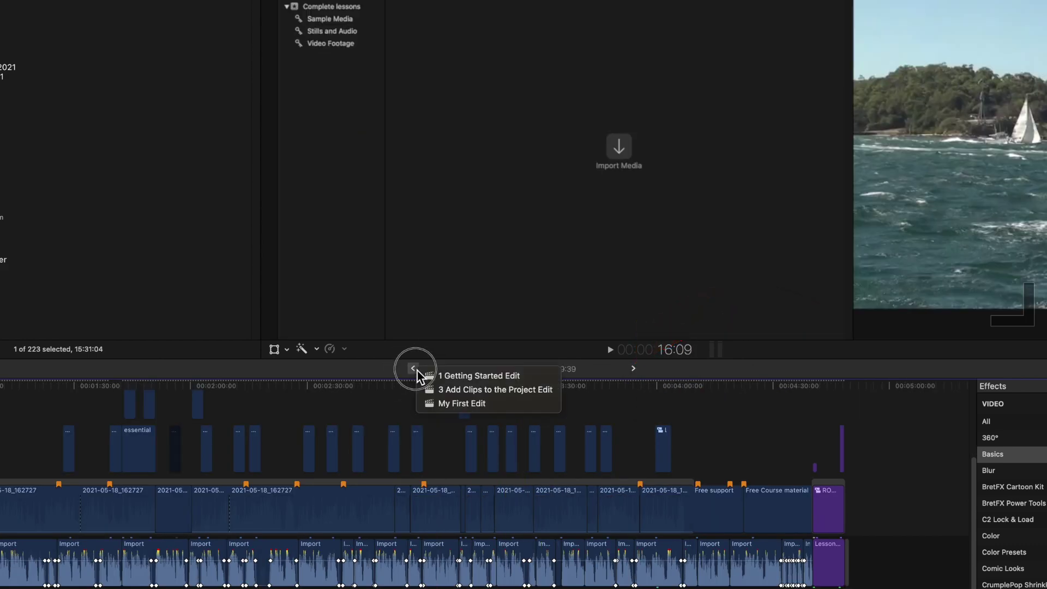
click(461, 403)
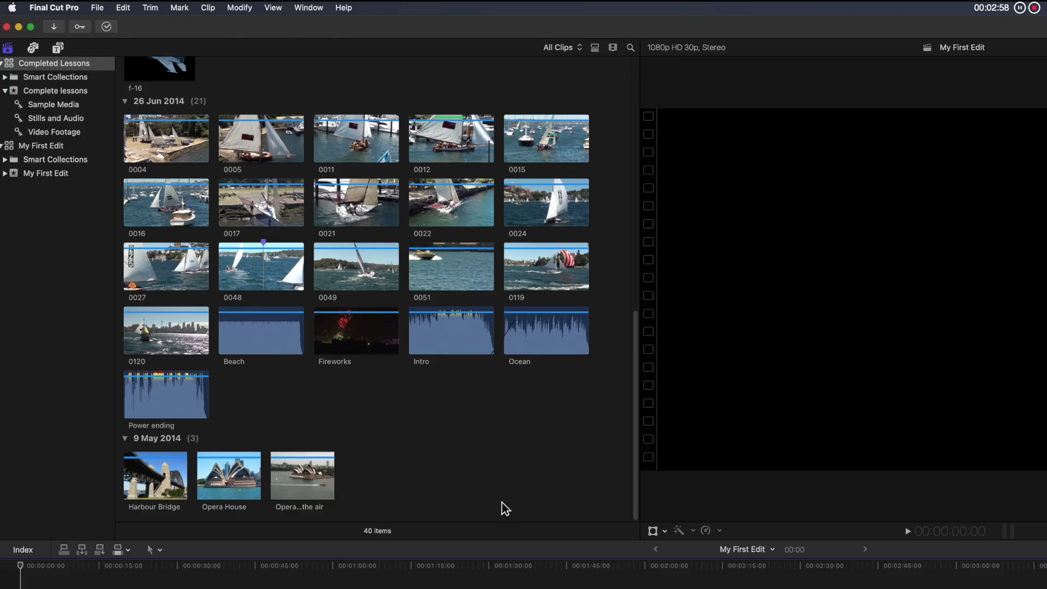
Append the marked range of clip 0012 to the My First Edit timeline, followed by clips 0004, 0005 and 0011 selected together.
click(457, 150)
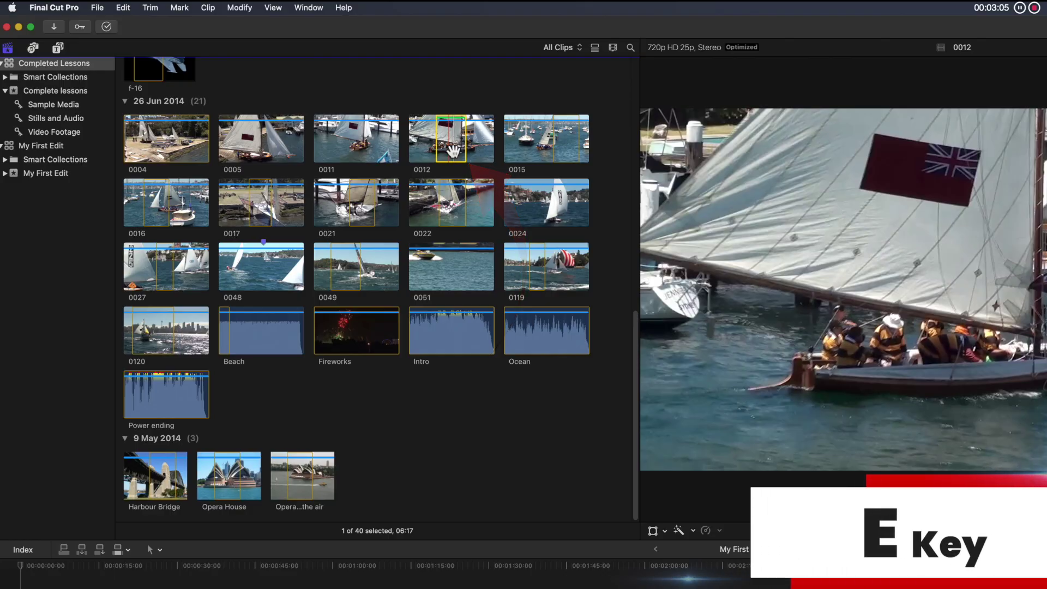
key(e)
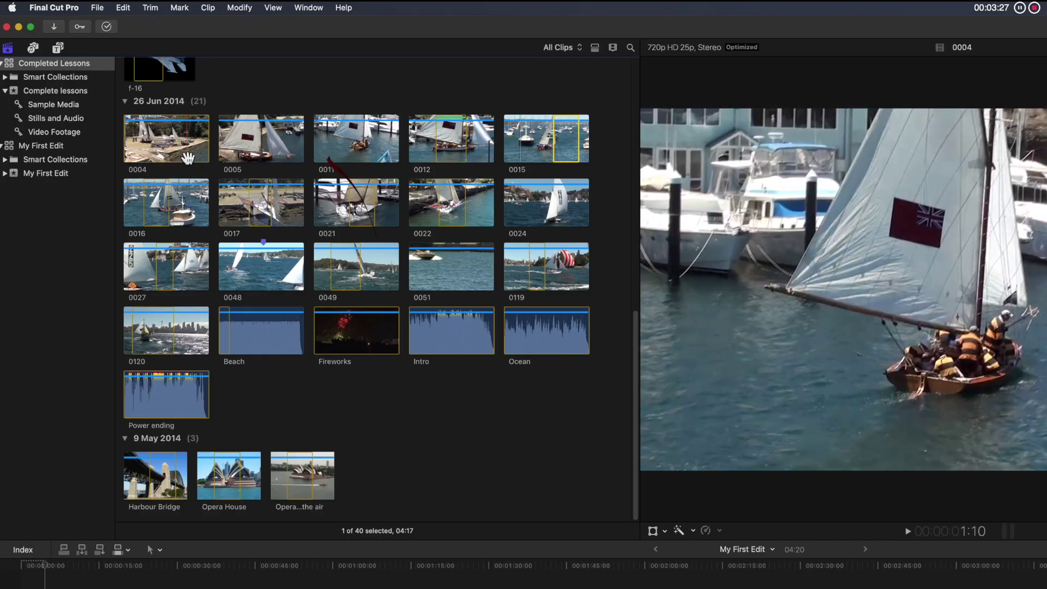
click(180, 150)
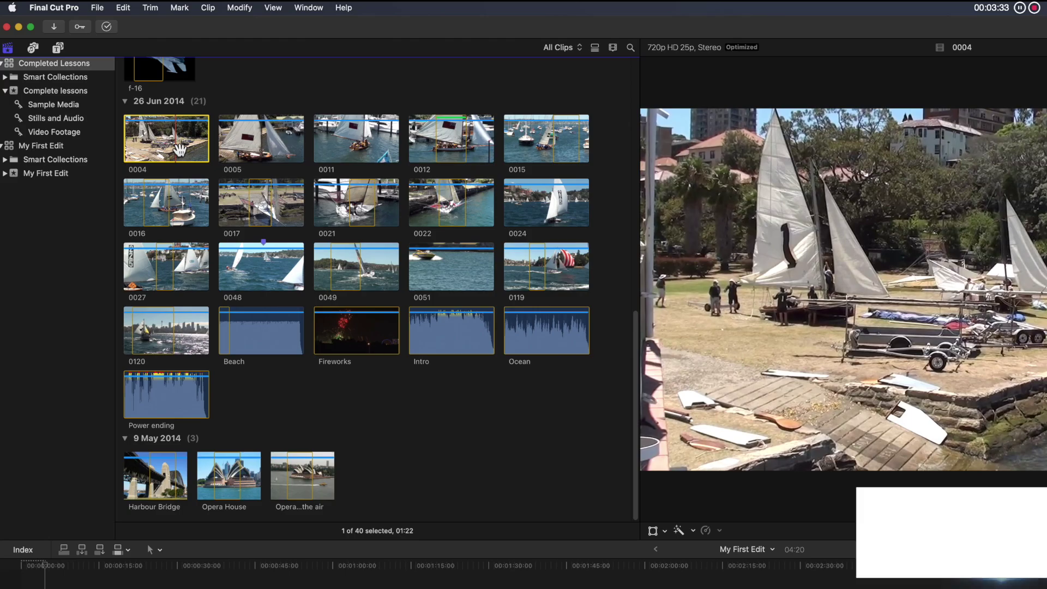
super+click(289, 145)
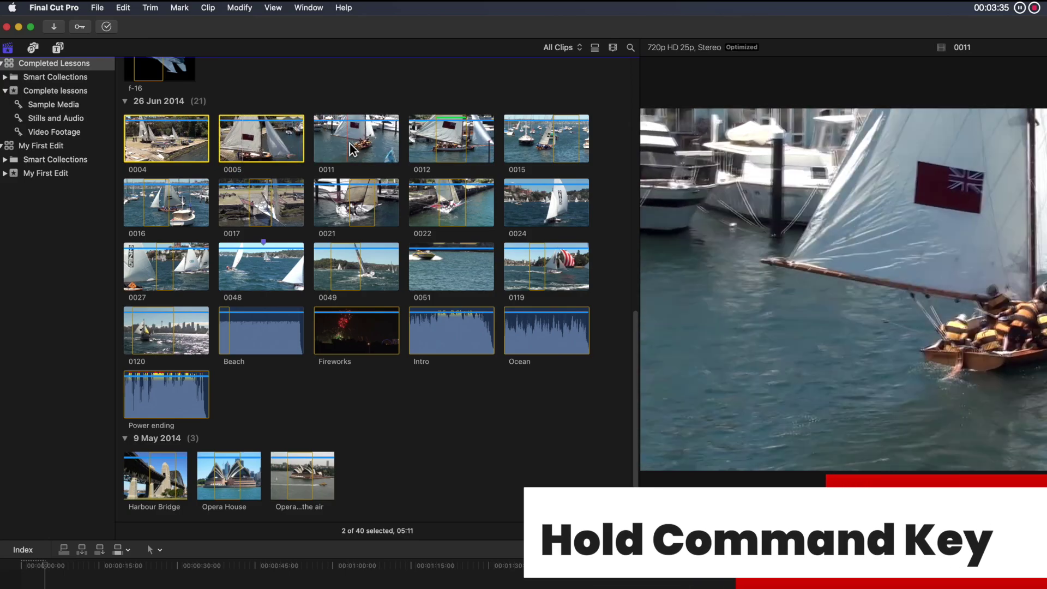
super+click(352, 146)
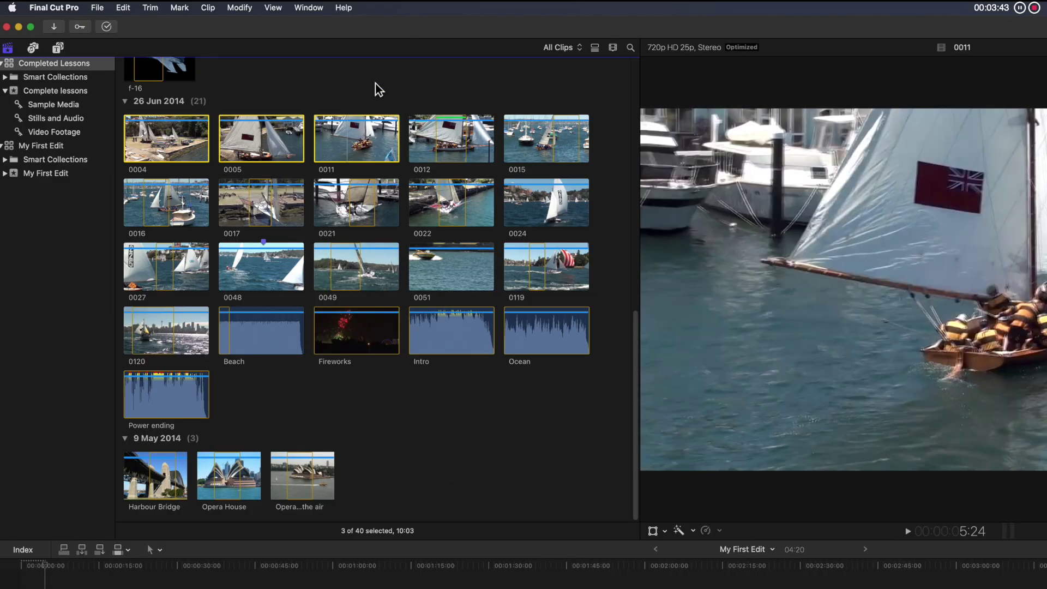
key(e)
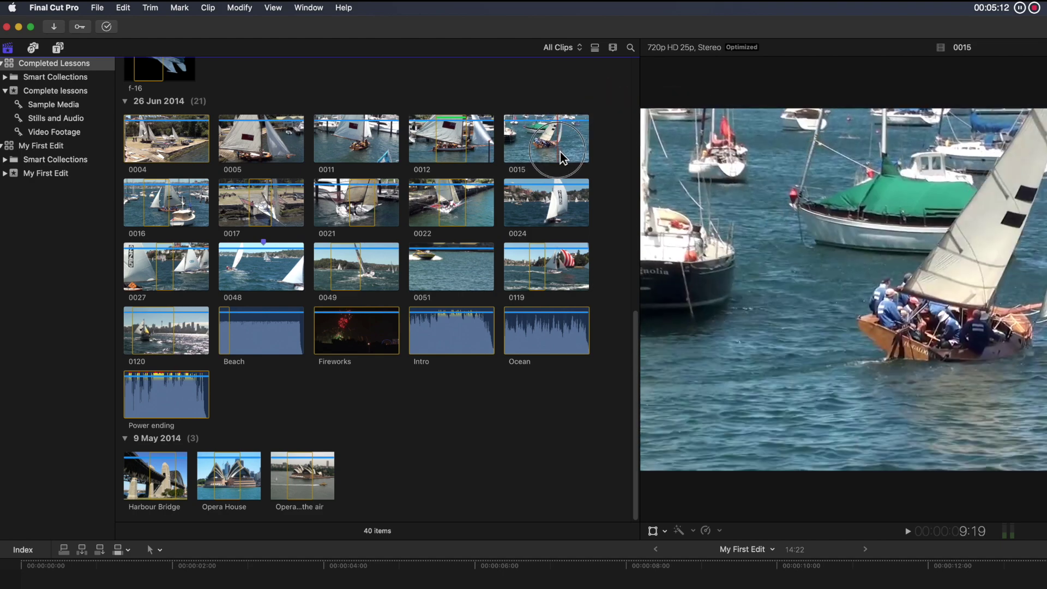
Append clip 0015 to the end of the timeline and move the opening clip 0012 between 0011 and 0015.
click(564, 157)
key(e)
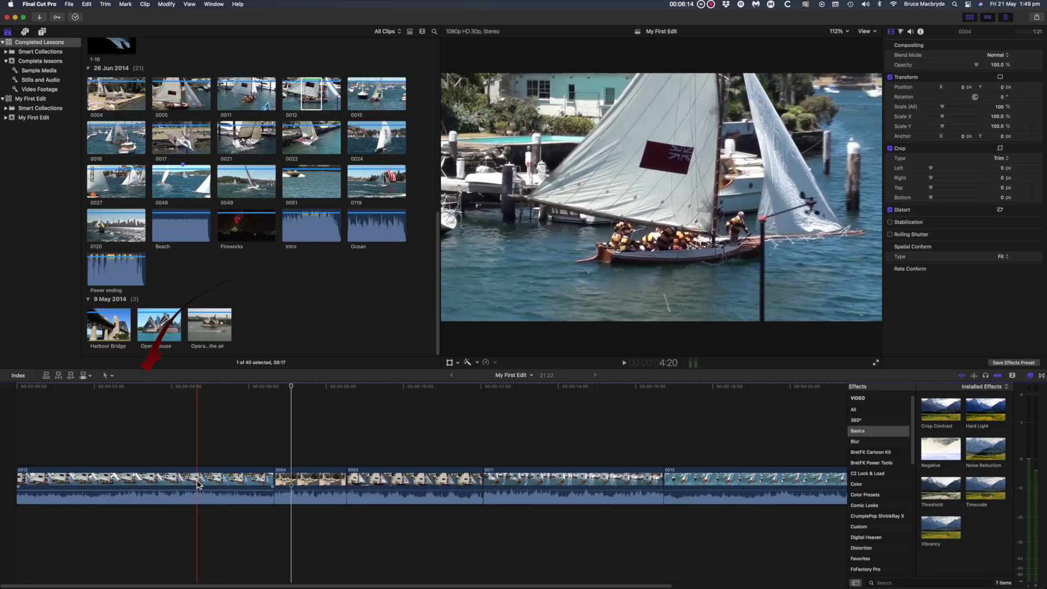
drag(196, 484, 472, 504)
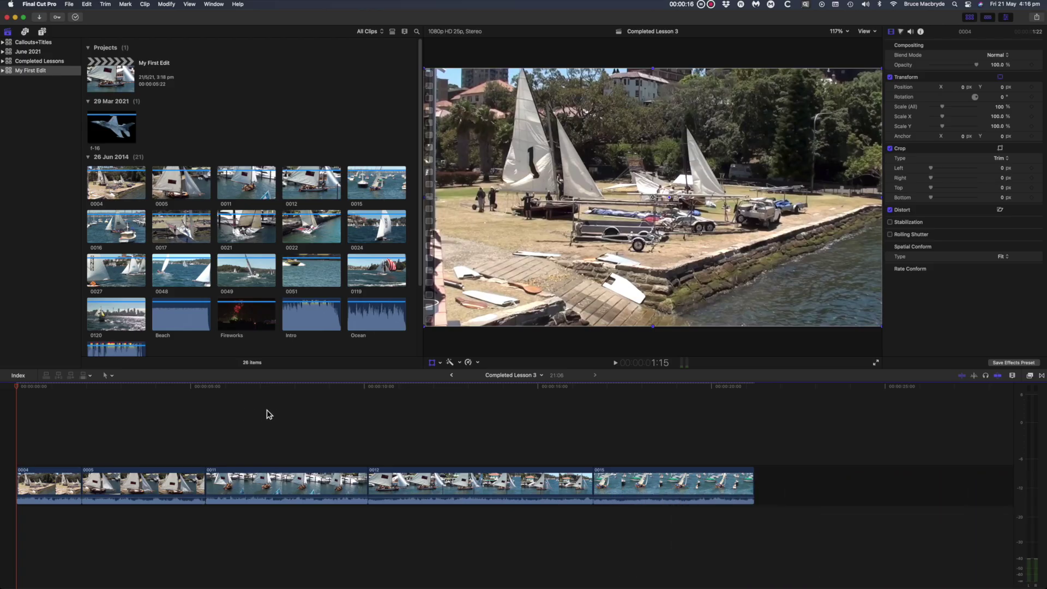
Select clip 0012 in the Completed Lesson 3 timeline and scrub the playhead through the edit, ending at 9:17 in clip 0011.
click(443, 484)
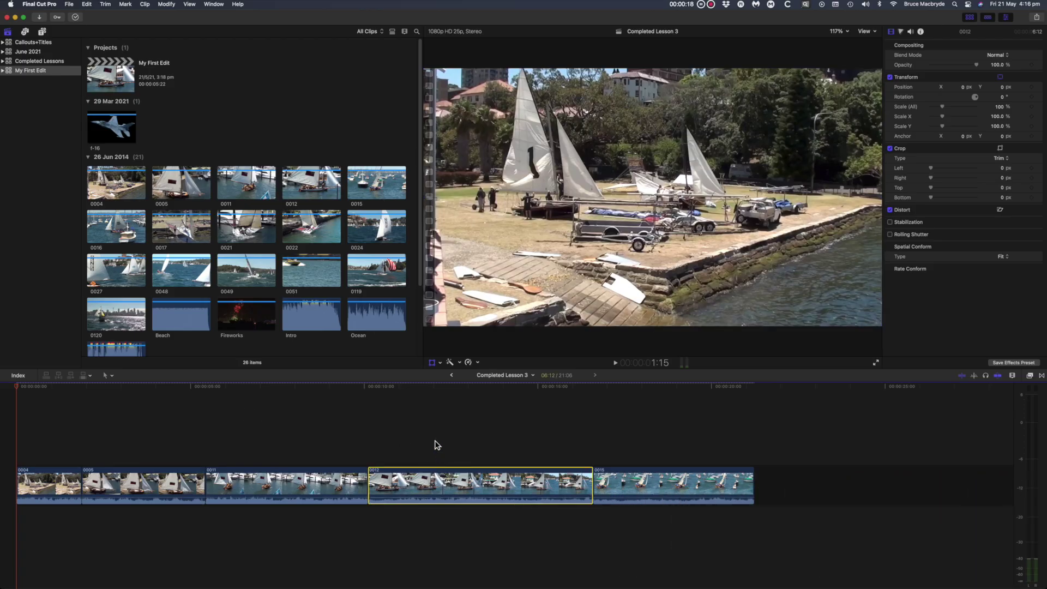
click(450, 388)
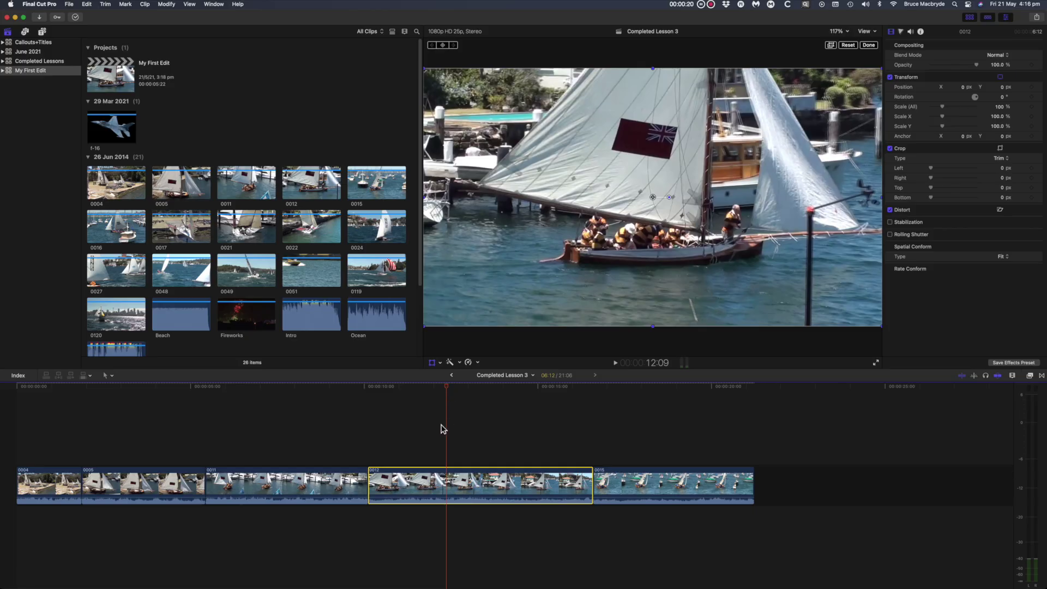
click(336, 392)
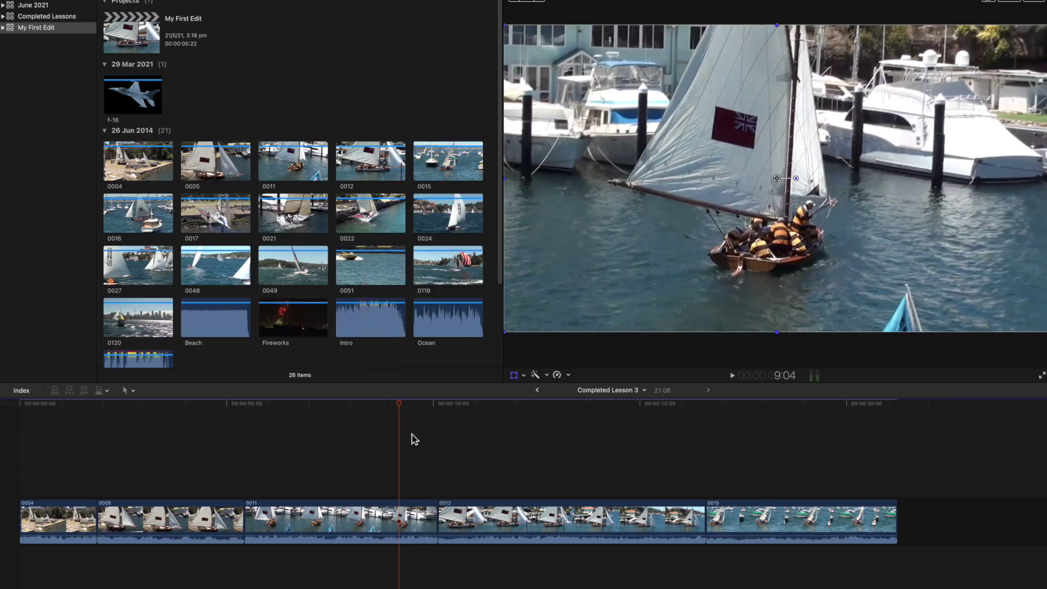
drag(401, 409, 424, 411)
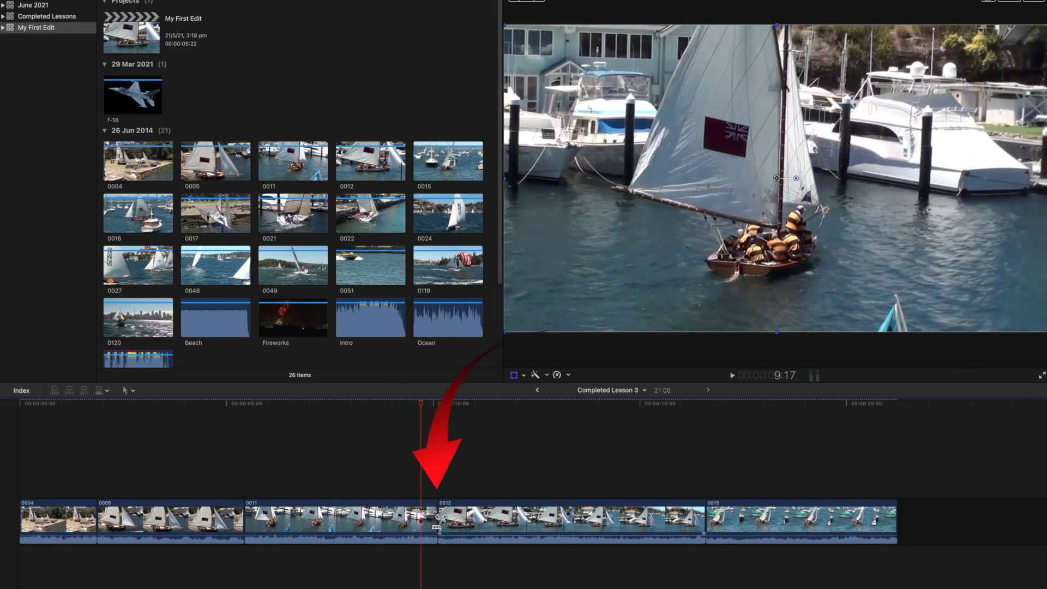
Select the end of clip 0011 and the start of clip 0012 alternately at their shared edit point, finishing on the end of 0011.
click(440, 518)
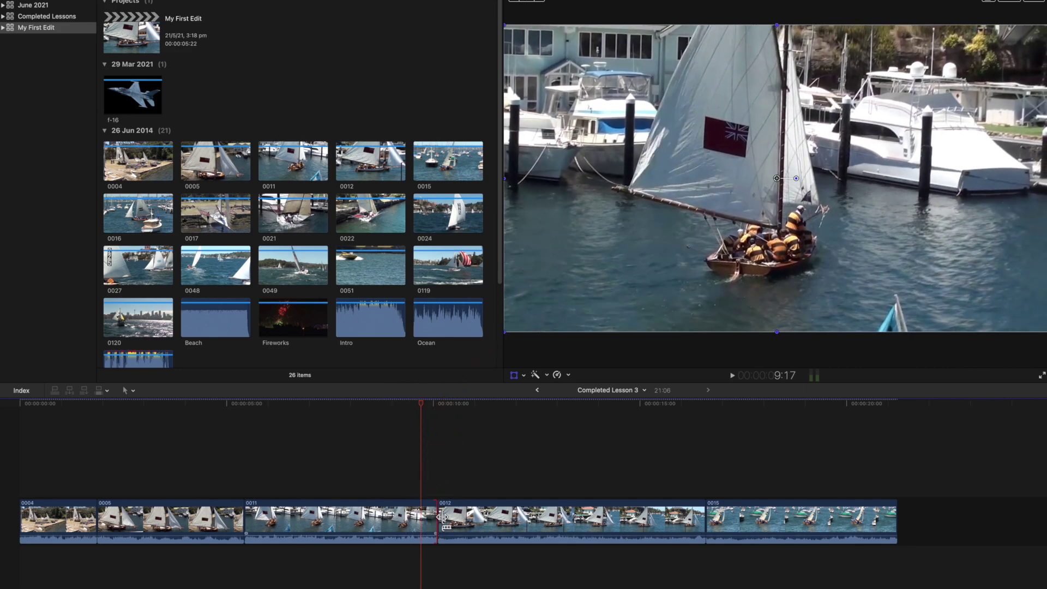
click(442, 517)
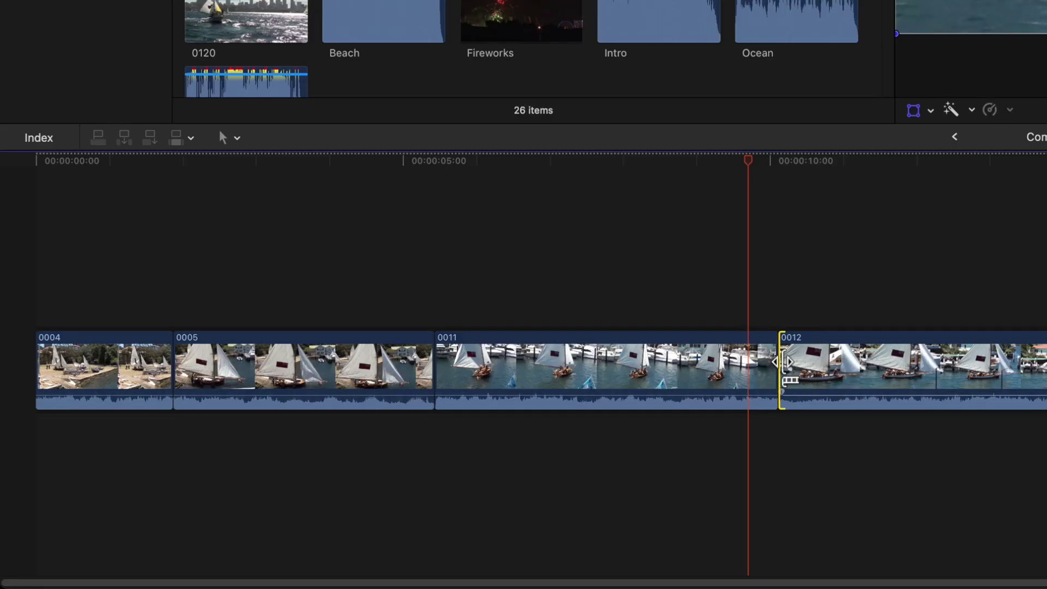
click(777, 362)
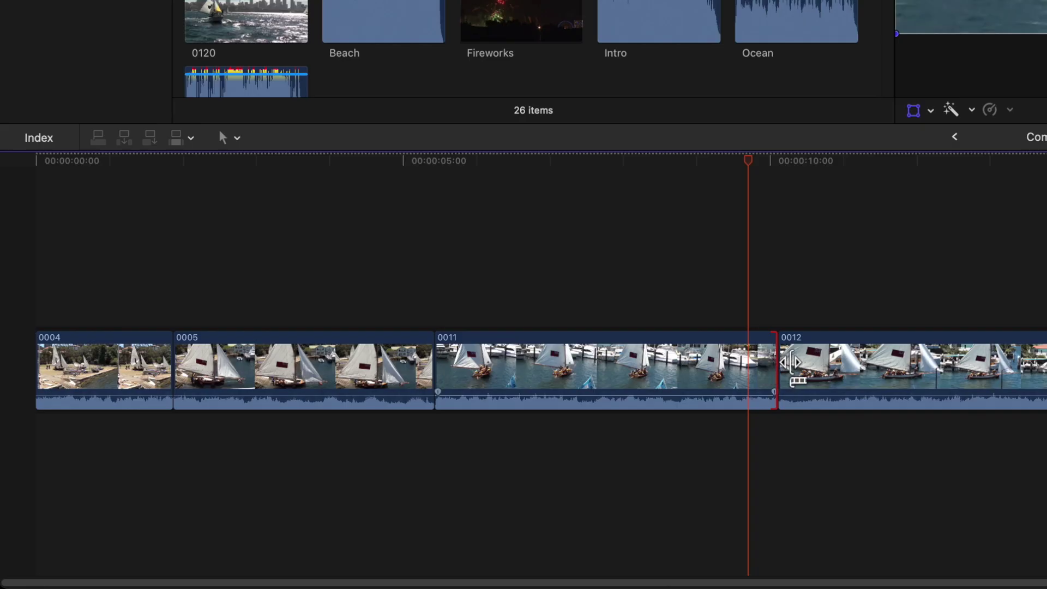
click(790, 362)
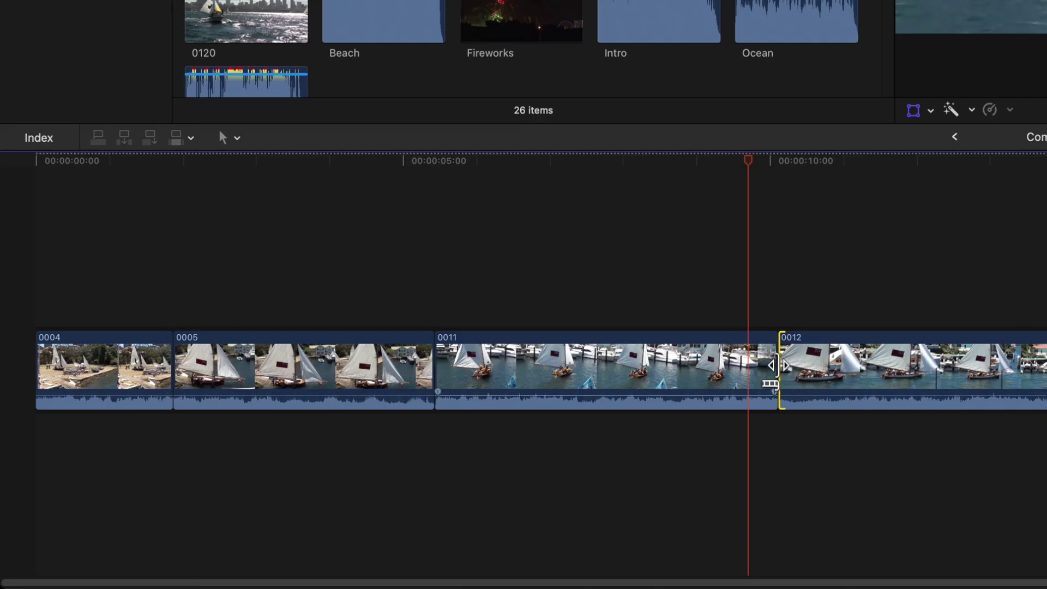
click(776, 366)
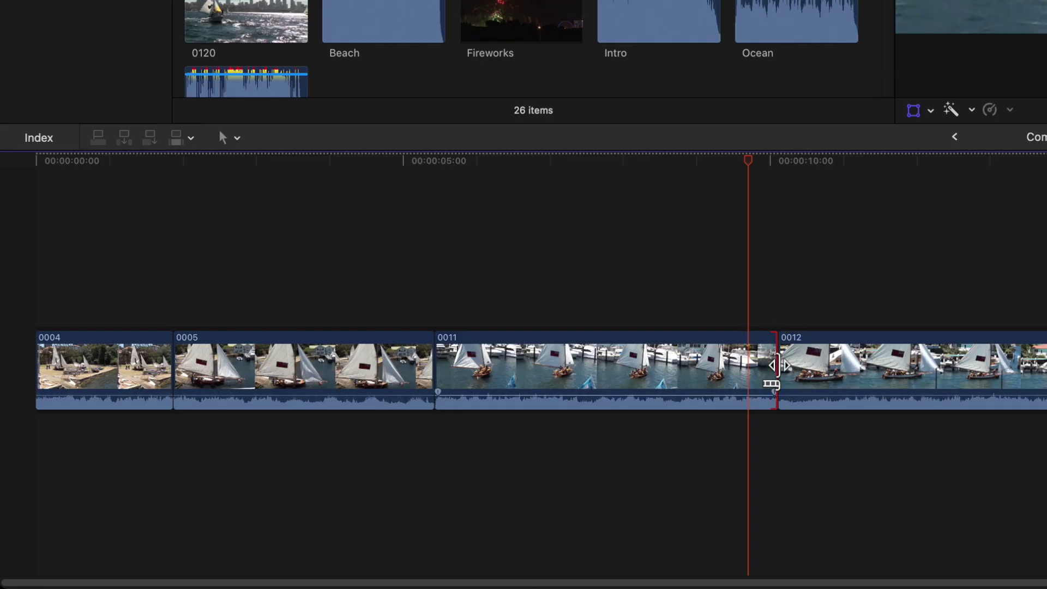
Select the end of clip 0011 at its edit point with 0012 and trim it back by 9 frames towards the playhead.
click(781, 367)
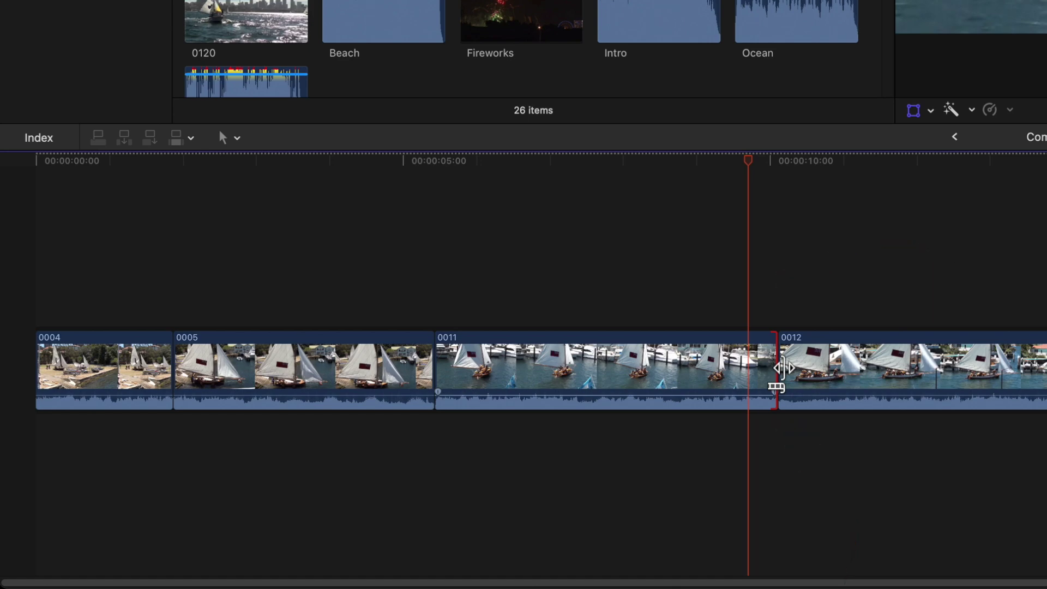
click(783, 367)
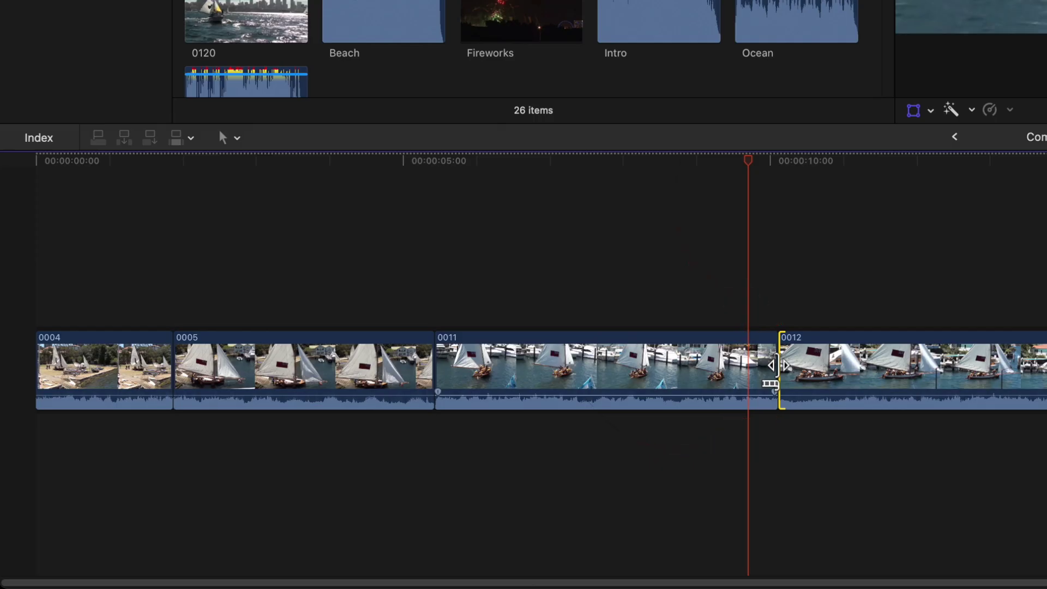
key(super+equal)
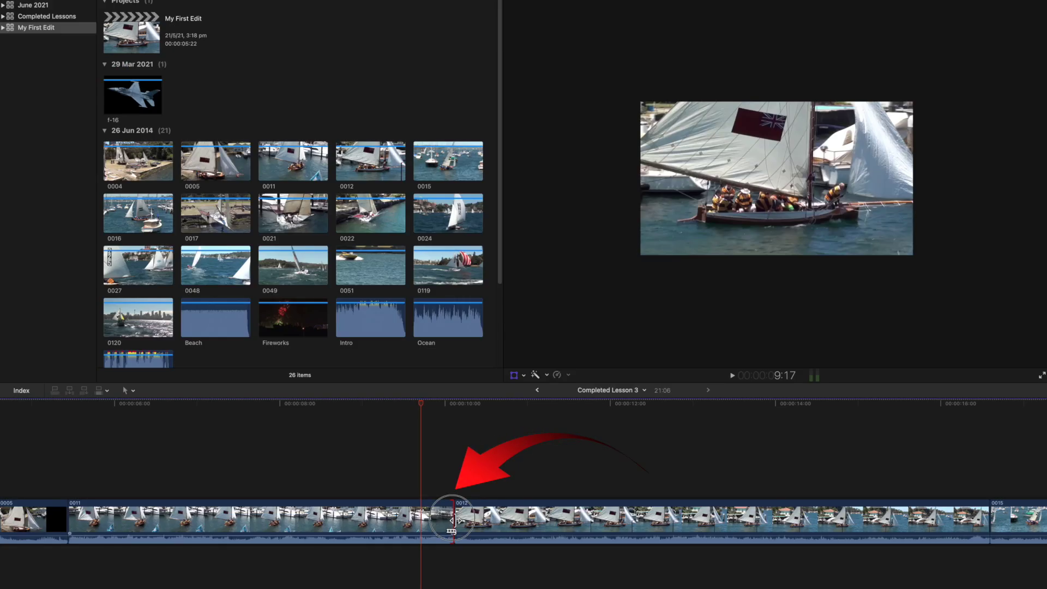
drag(452, 519, 422, 522)
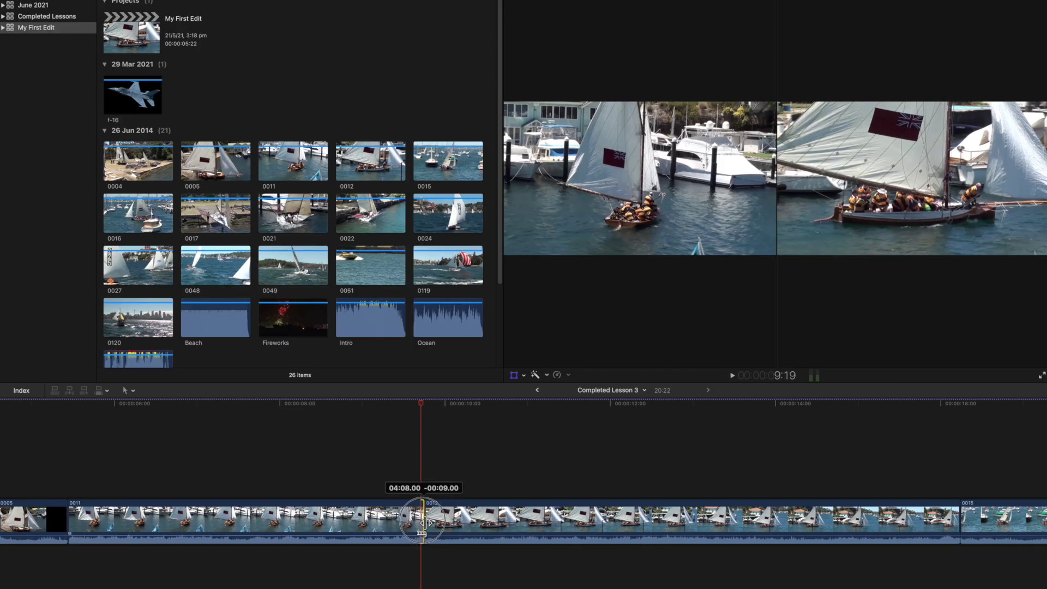
Fine-tune the end of clip 0011 by two frames back and forth, finishing two frames shorter at the 9:17 playhead.
drag(421, 523, 423, 522)
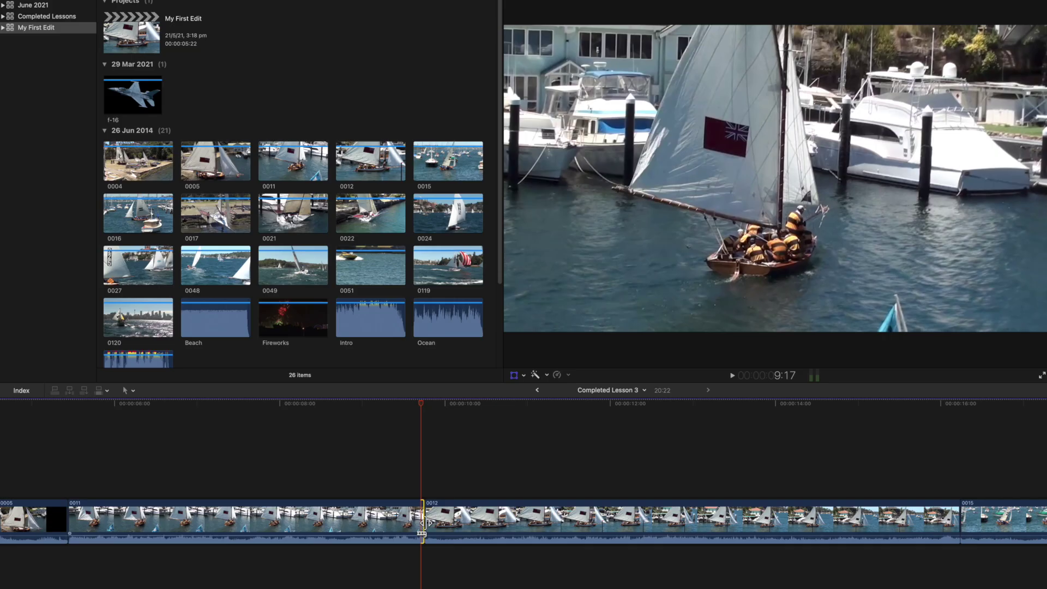
drag(422, 522, 419, 522)
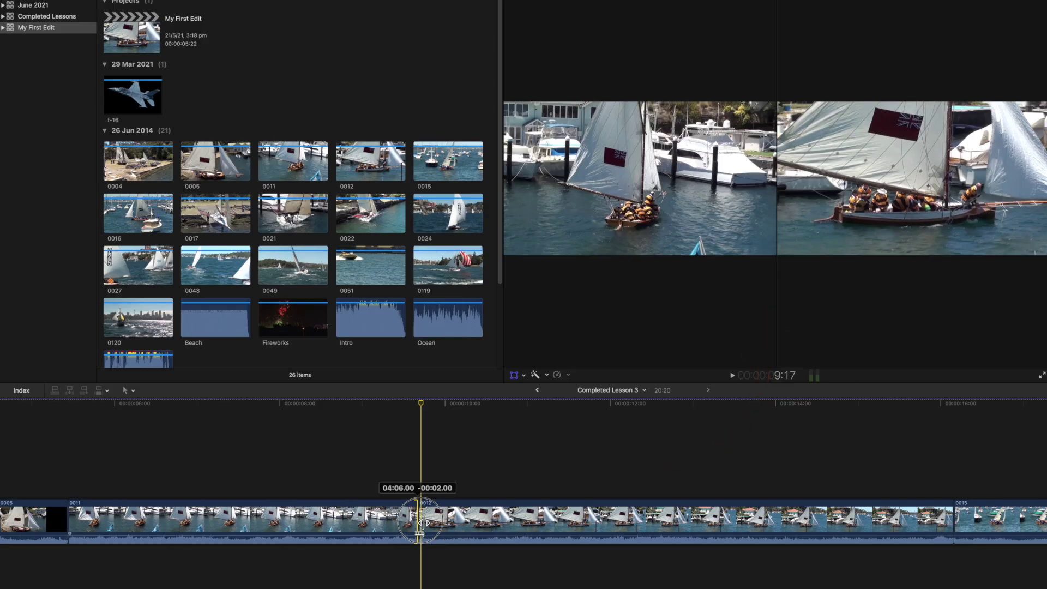
mouse_move(419, 522)
mouse_down()
mouse_move(433, 523)
mouse_move(421, 523)
mouse_up()
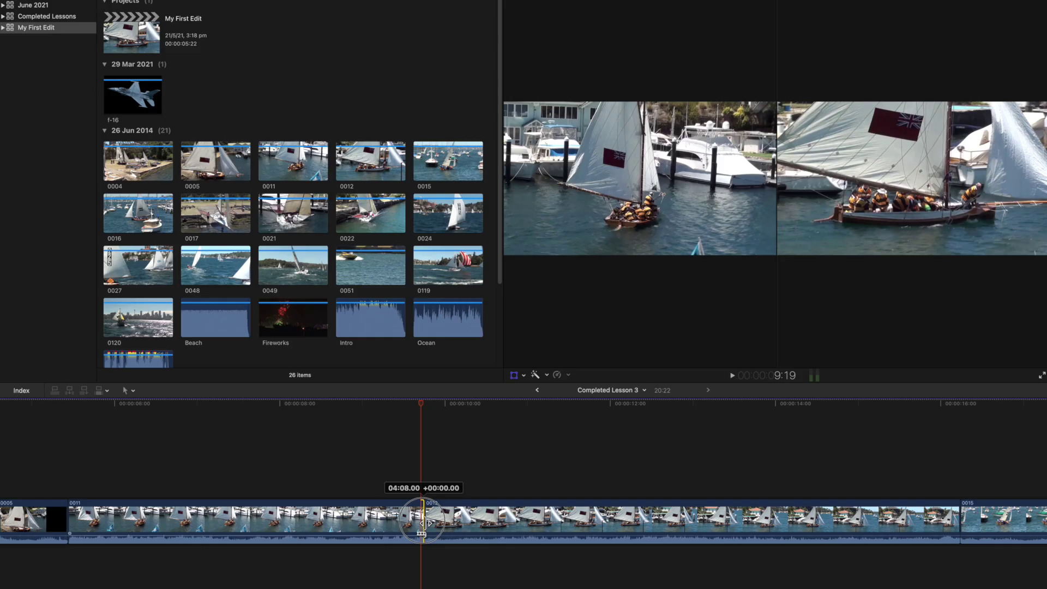
drag(421, 522, 419, 524)
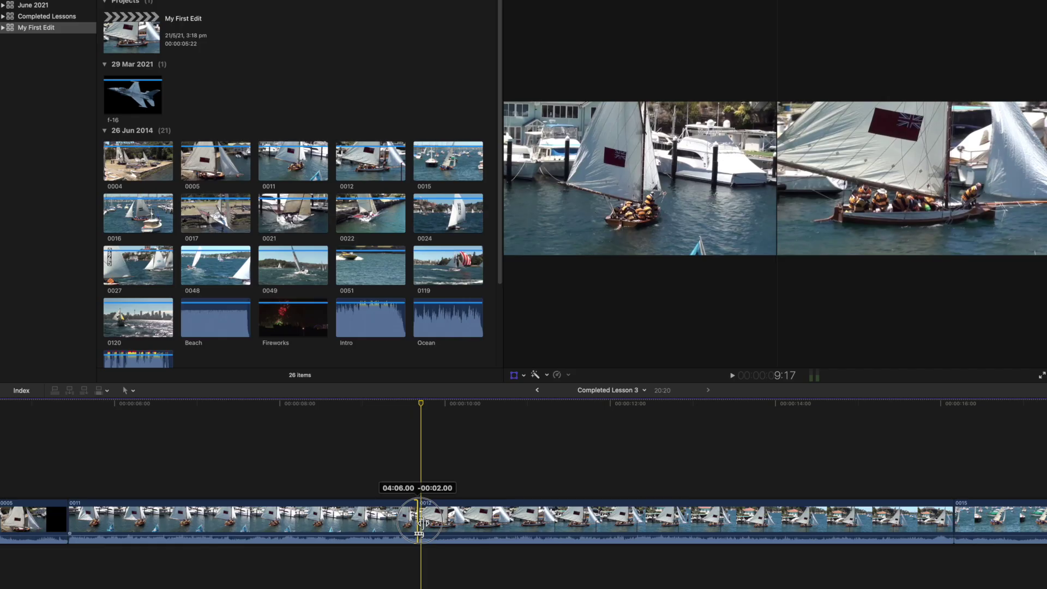
drag(419, 523, 419, 523)
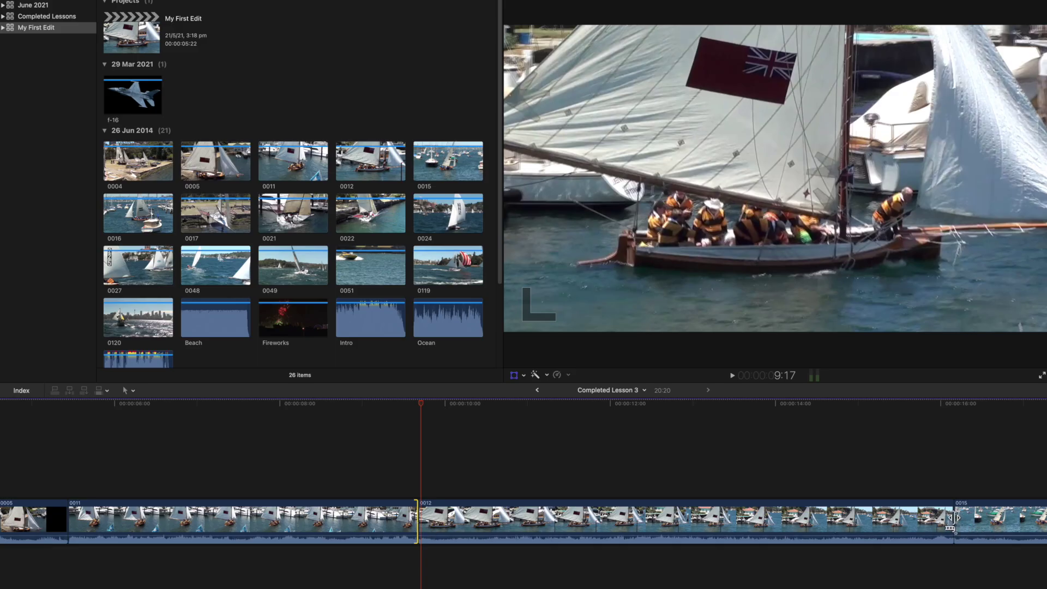
Play and scrub through clip 0012 to 13:15 and trim the clip's end to the playhead.
click(678, 416)
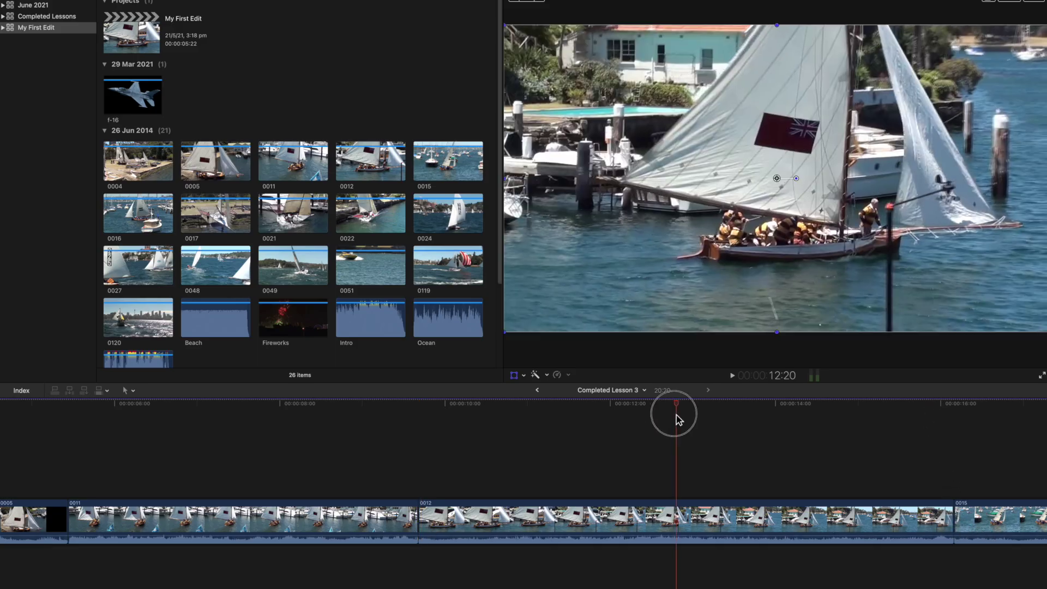
click(644, 414)
key(space)
key(space)
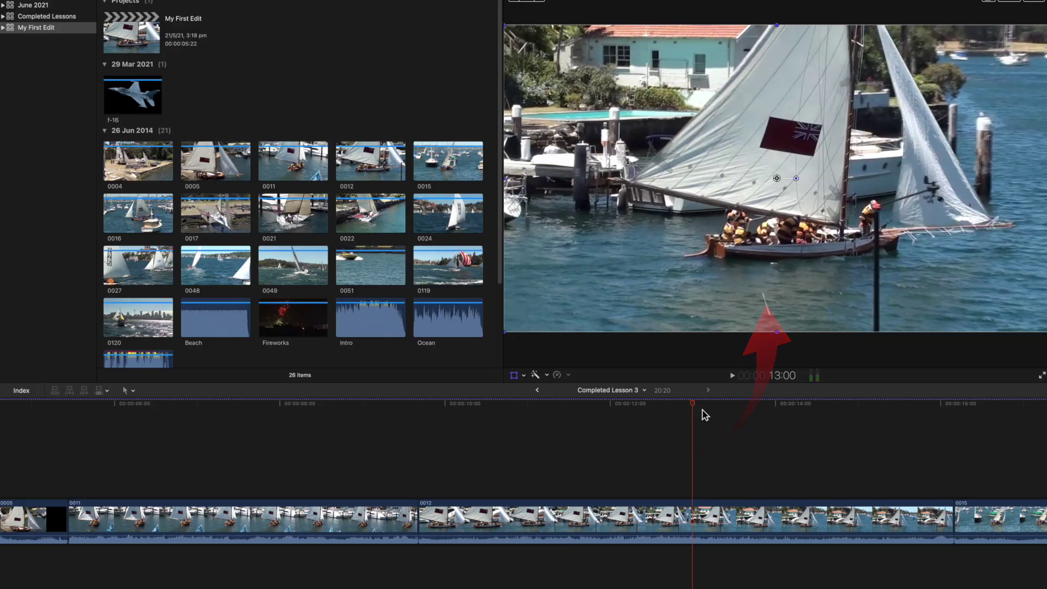
drag(701, 406, 743, 414)
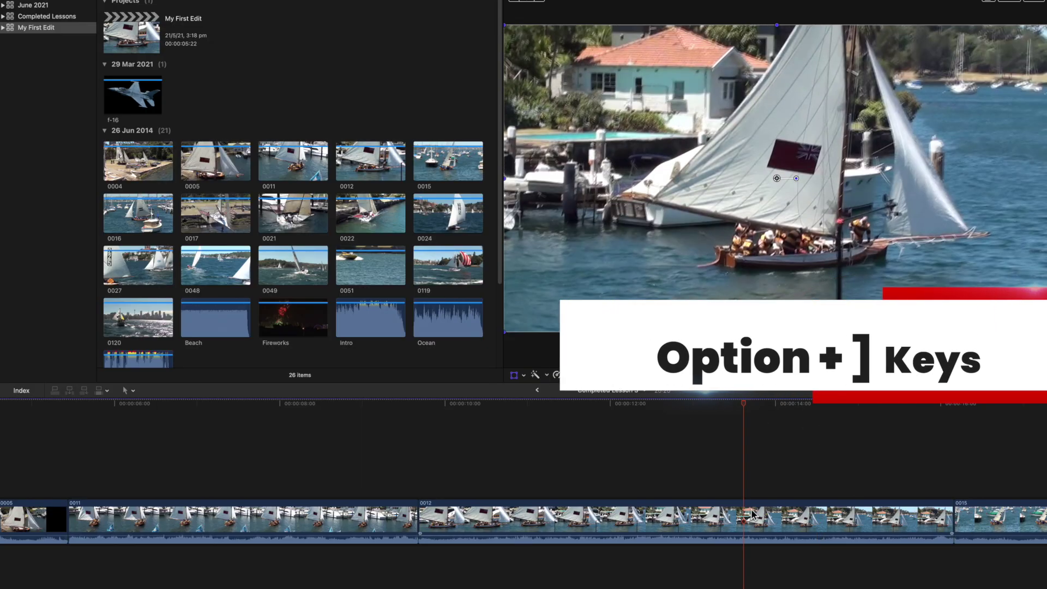
key(alt+bracketright)
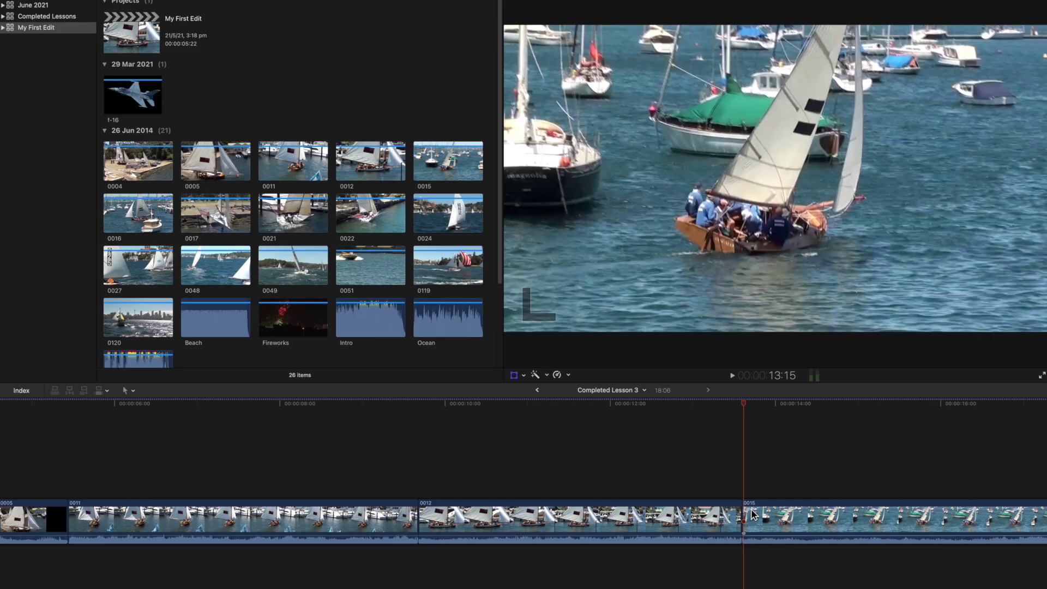
Select the start of clip 0015 at its edit point with 0012 and trim it to an earlier frame.
click(752, 515)
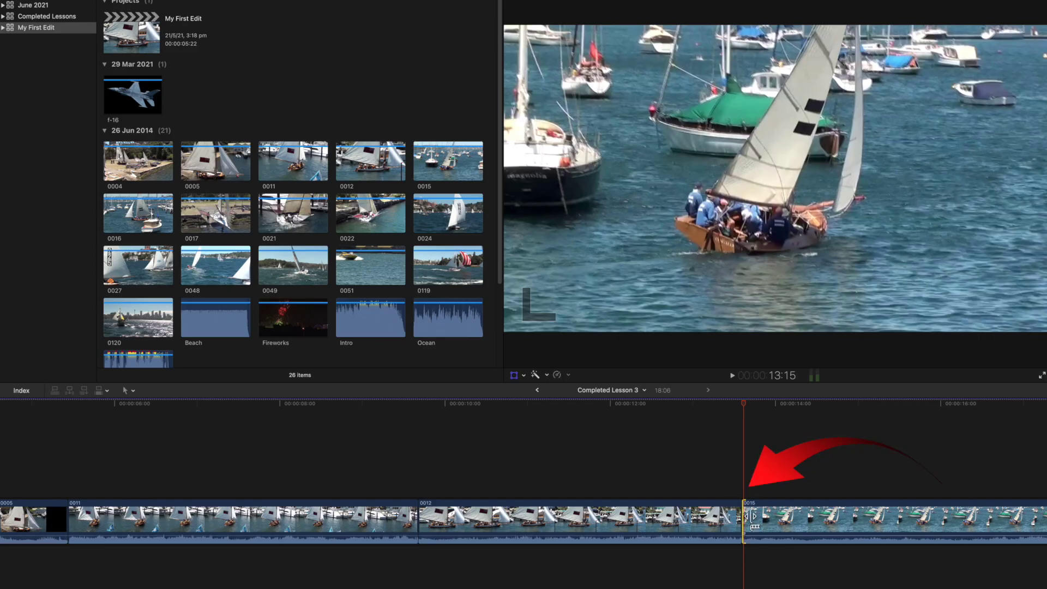
drag(752, 515, 689, 516)
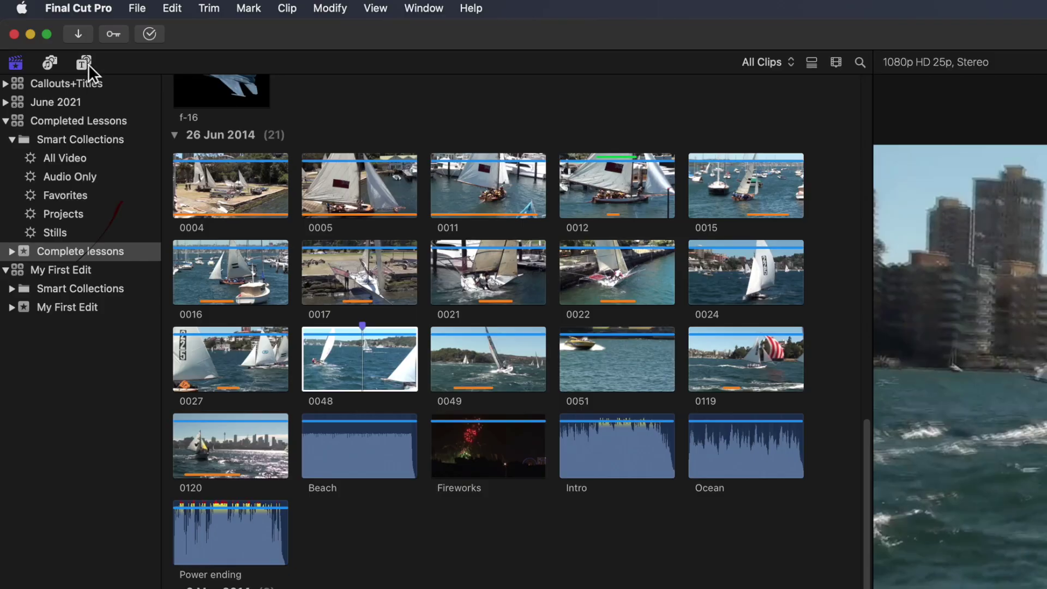
Open the titles and generators browser and collapse the Generators category list.
click(85, 63)
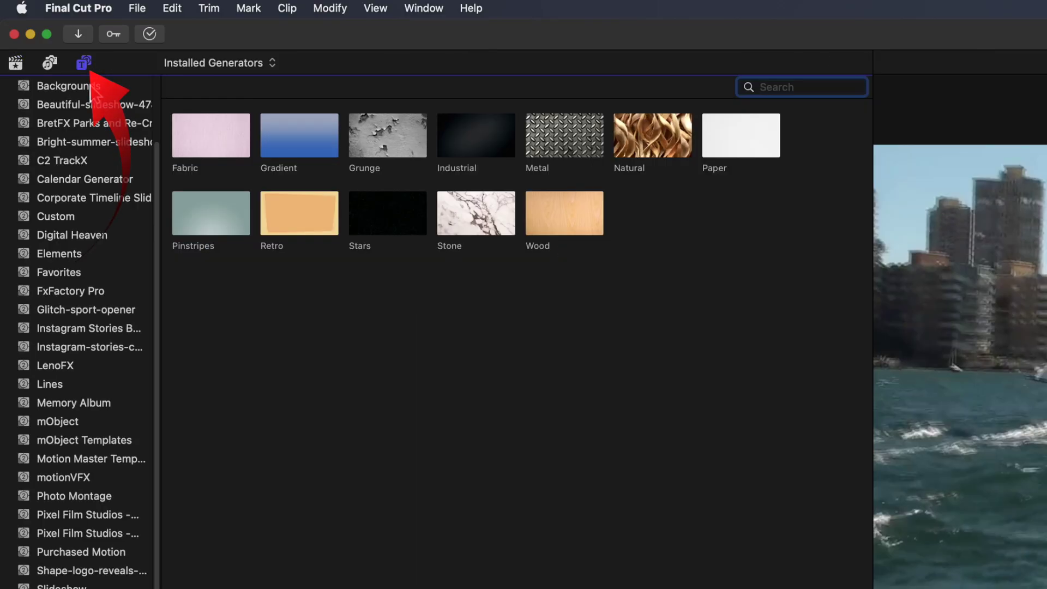
scroll(57, 207, up, 3)
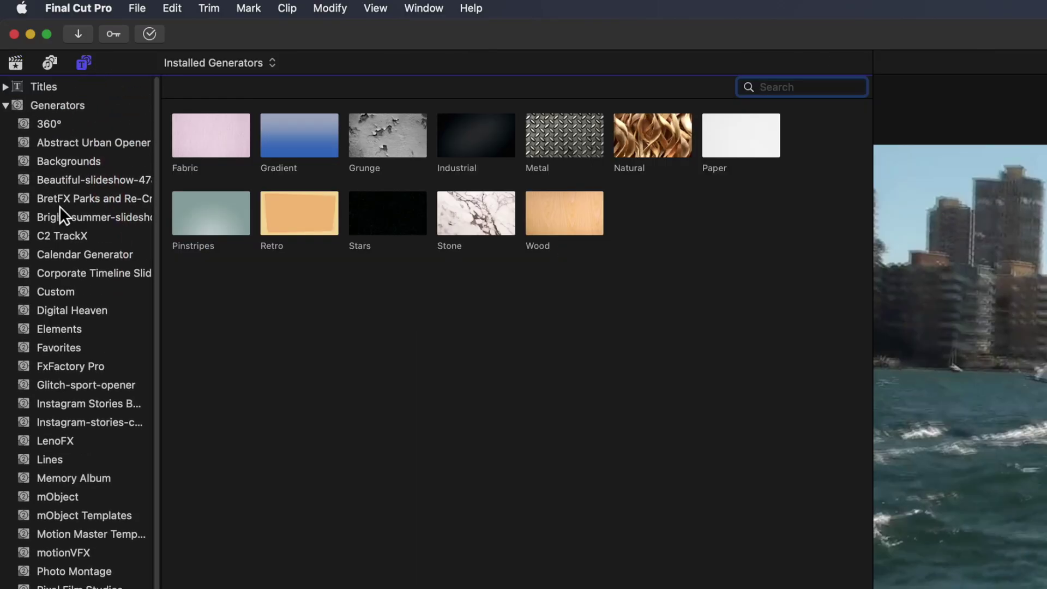
click(6, 104)
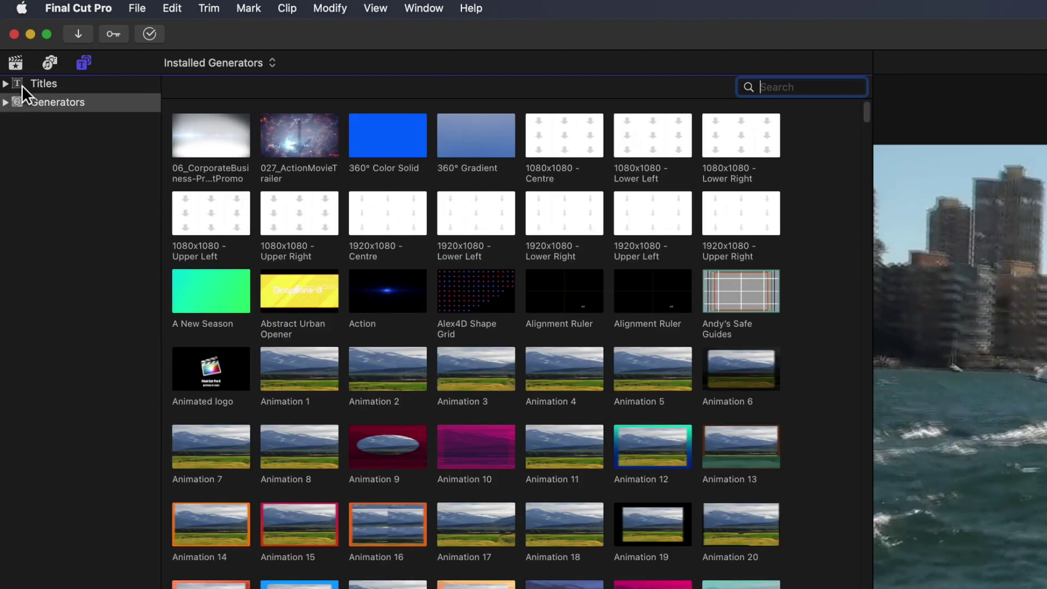
Compare the Titles and Generators collections and expand the Titles category list.
click(51, 83)
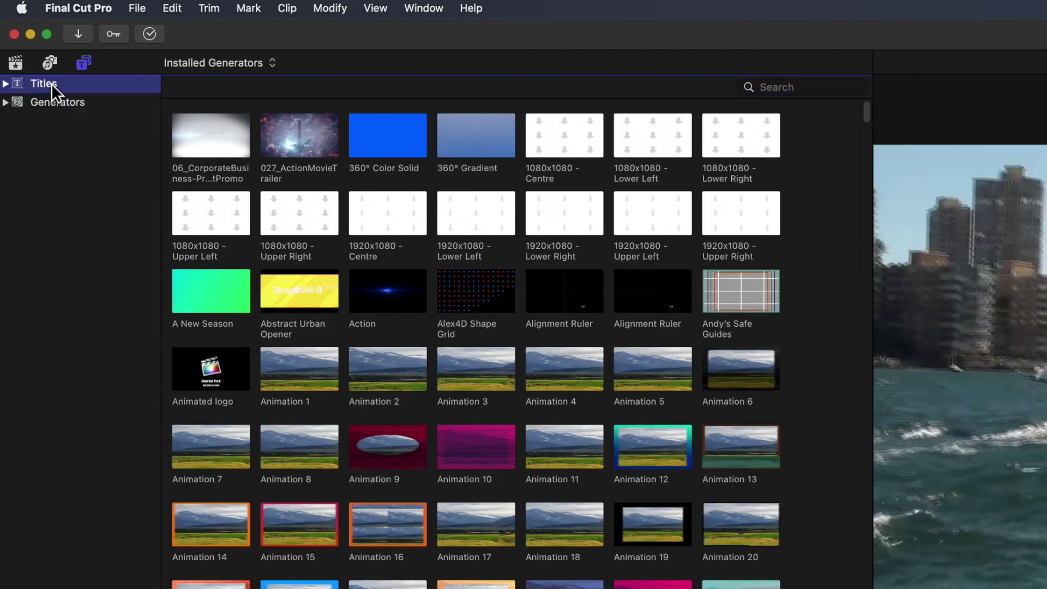
click(56, 102)
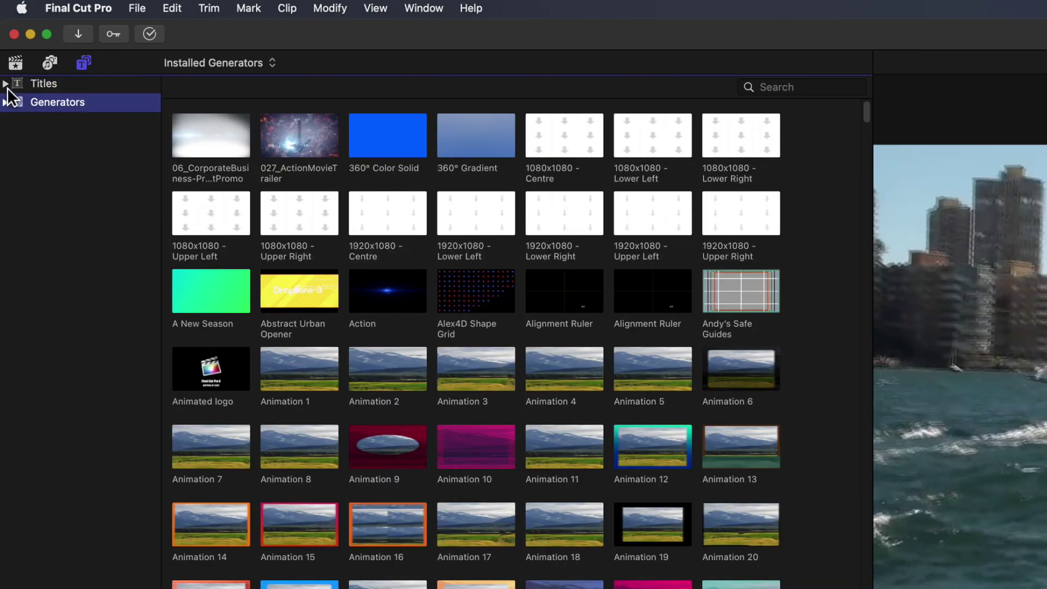
click(41, 87)
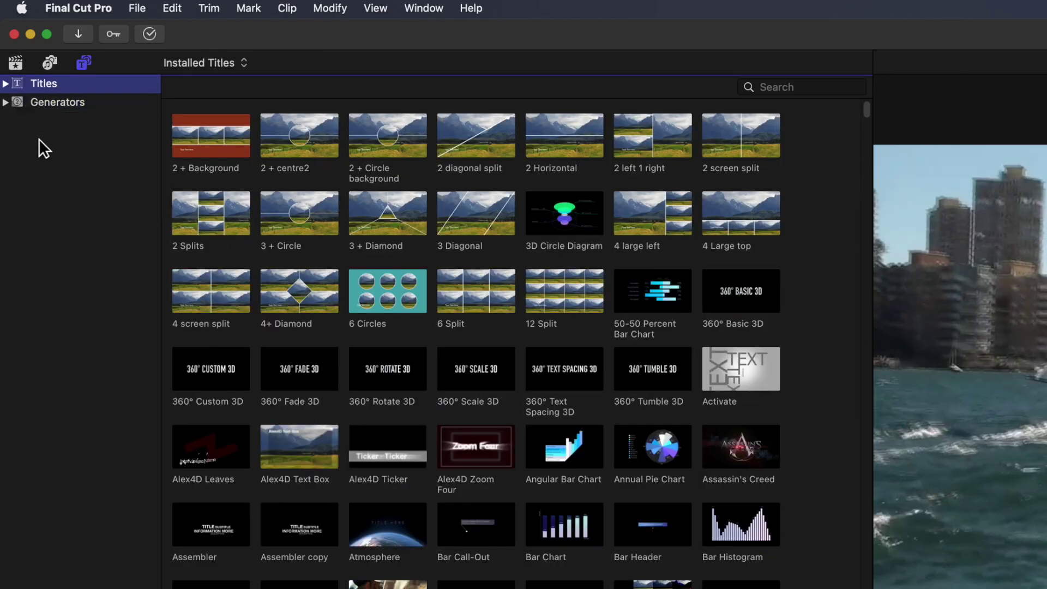
click(6, 105)
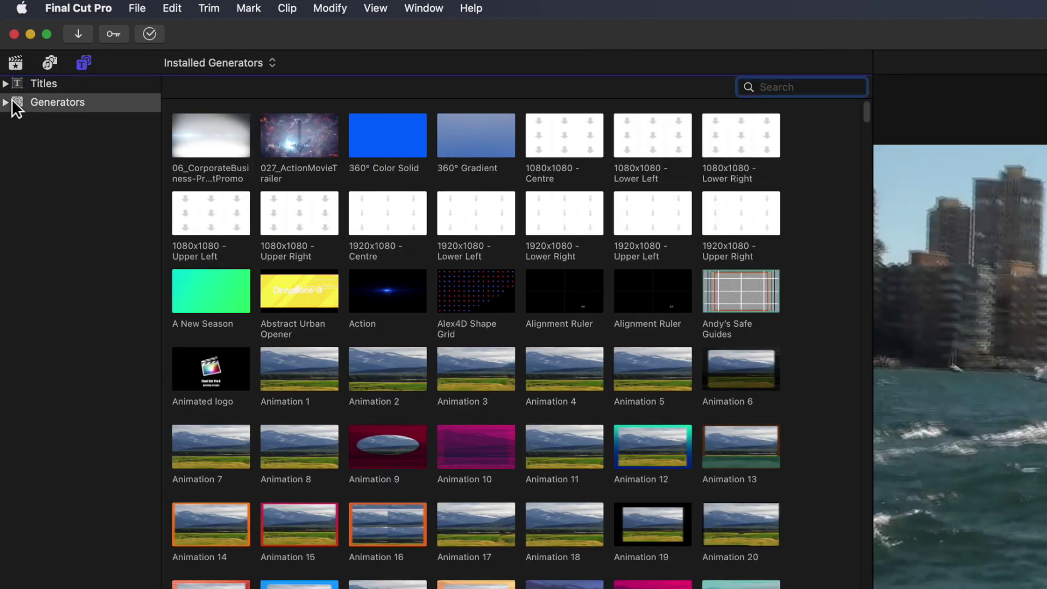
click(51, 83)
click(56, 102)
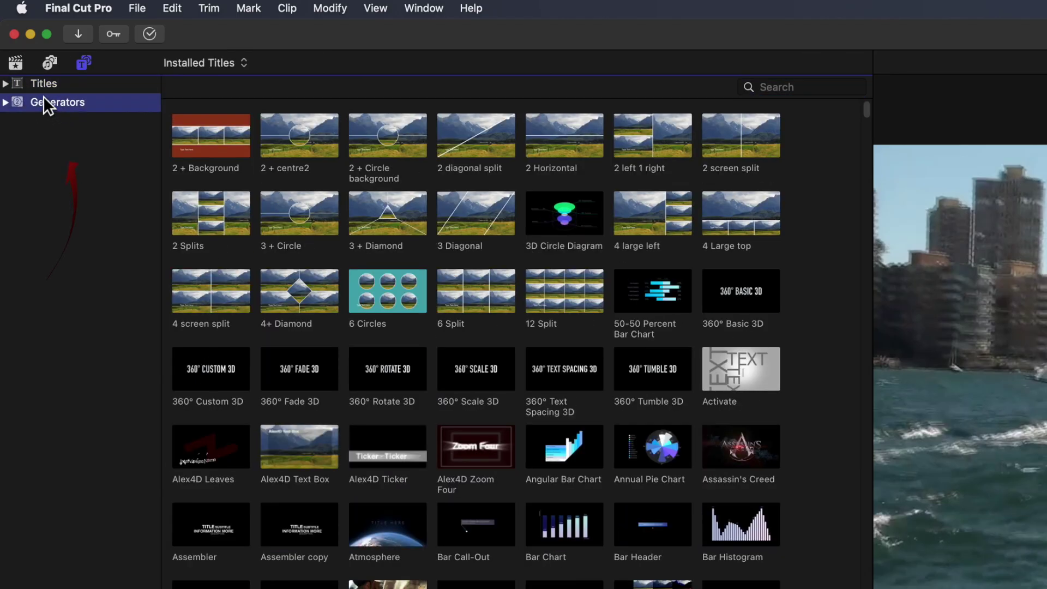
click(10, 86)
click(7, 84)
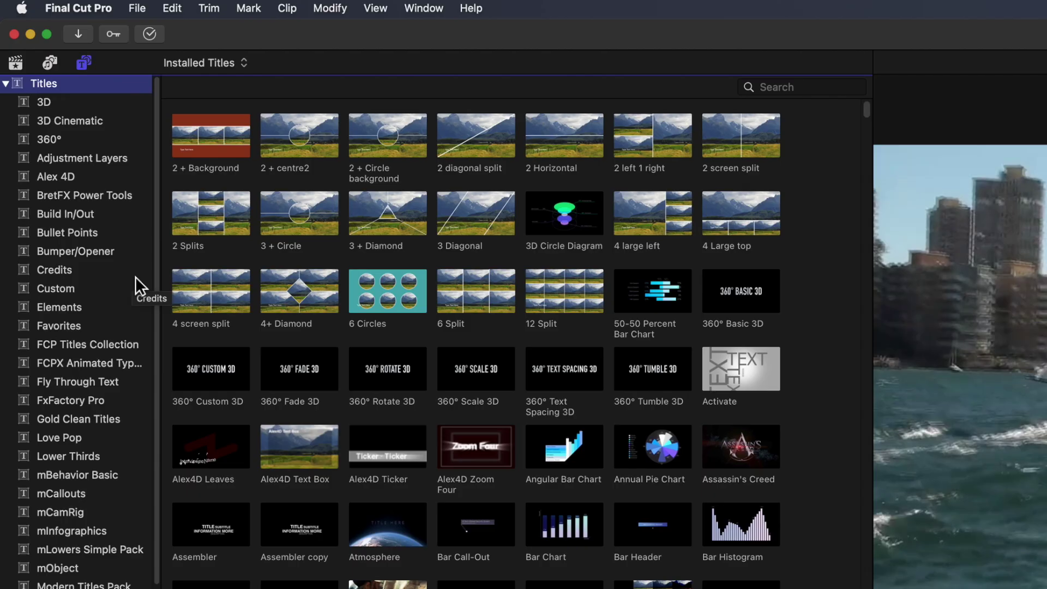
Add the Energetic title from the Build In/Out category to the Completed Lesson 5 timeline.
click(56, 216)
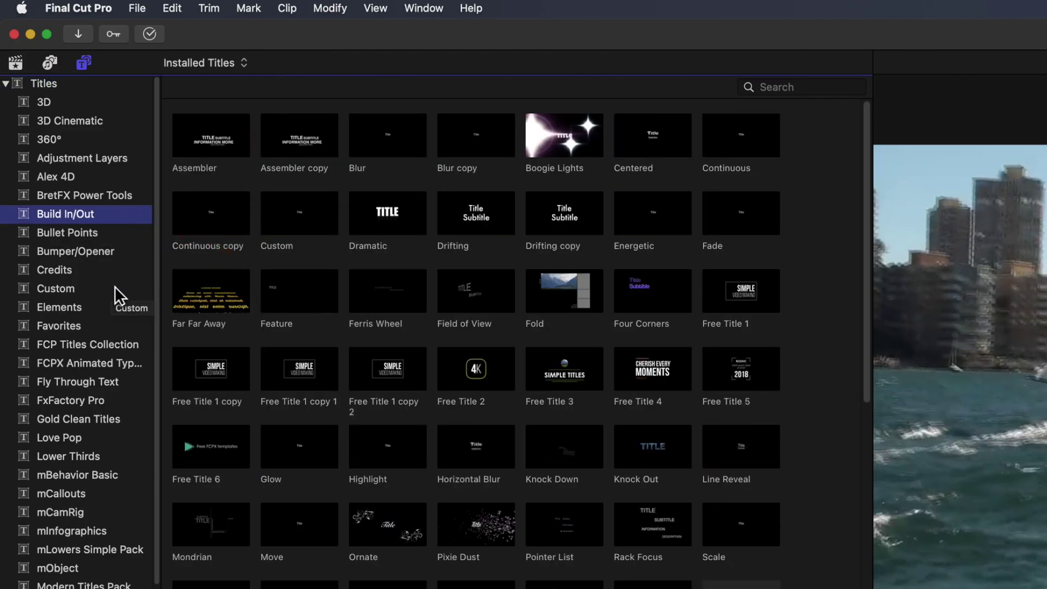
click(647, 221)
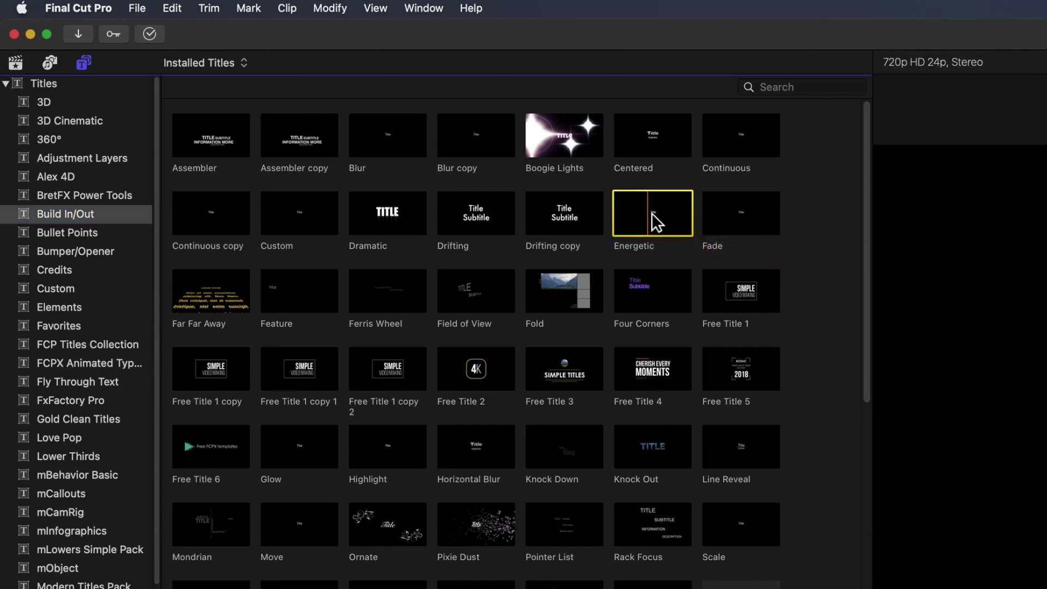
click(653, 222)
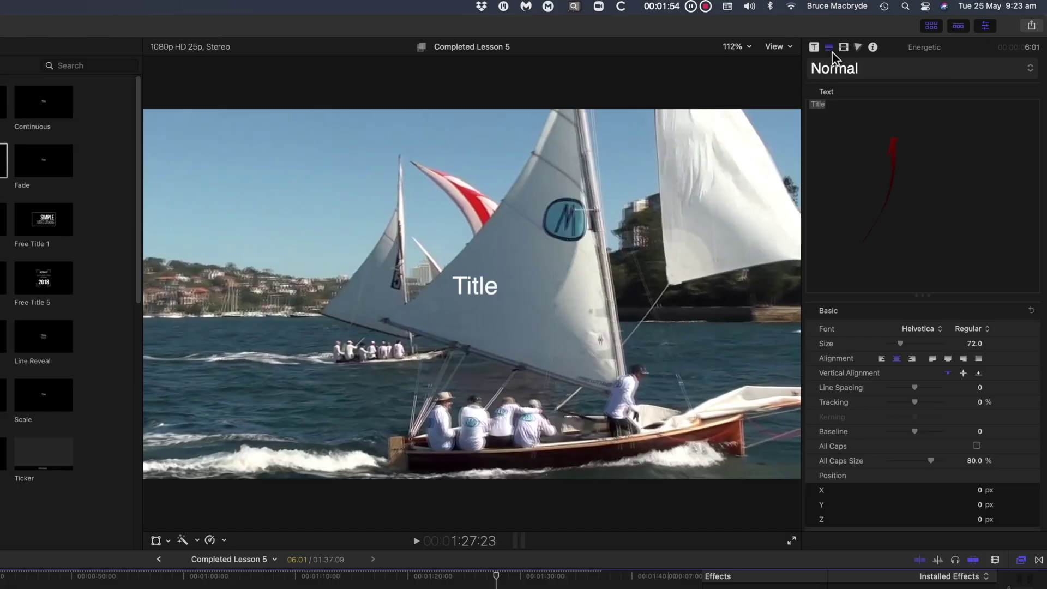
Replace the Energetic title's placeholder text with "The Winner".
drag(835, 107, 800, 106)
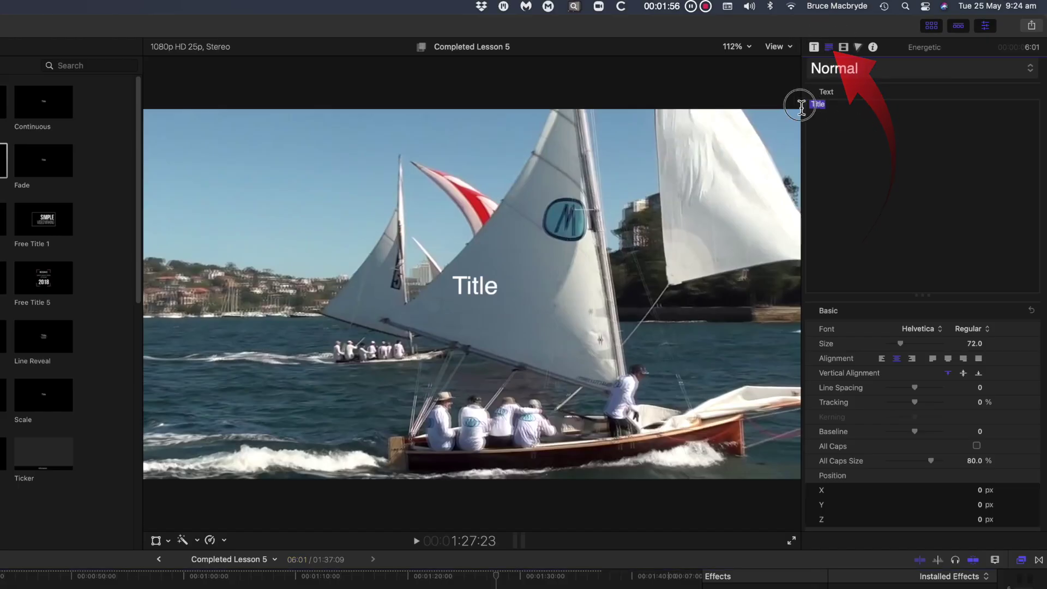
text(The )
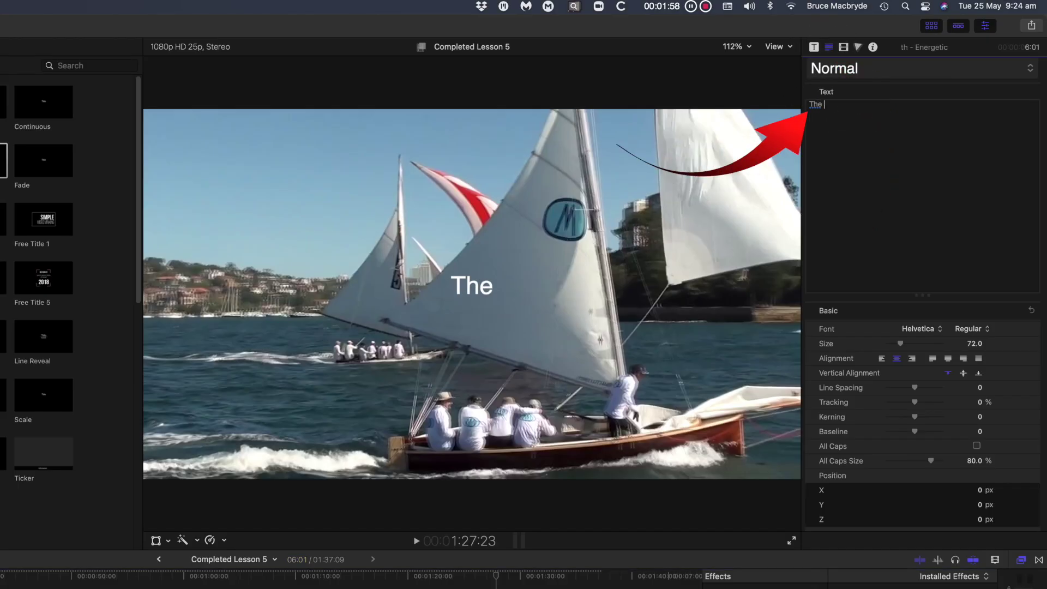
text(Winner)
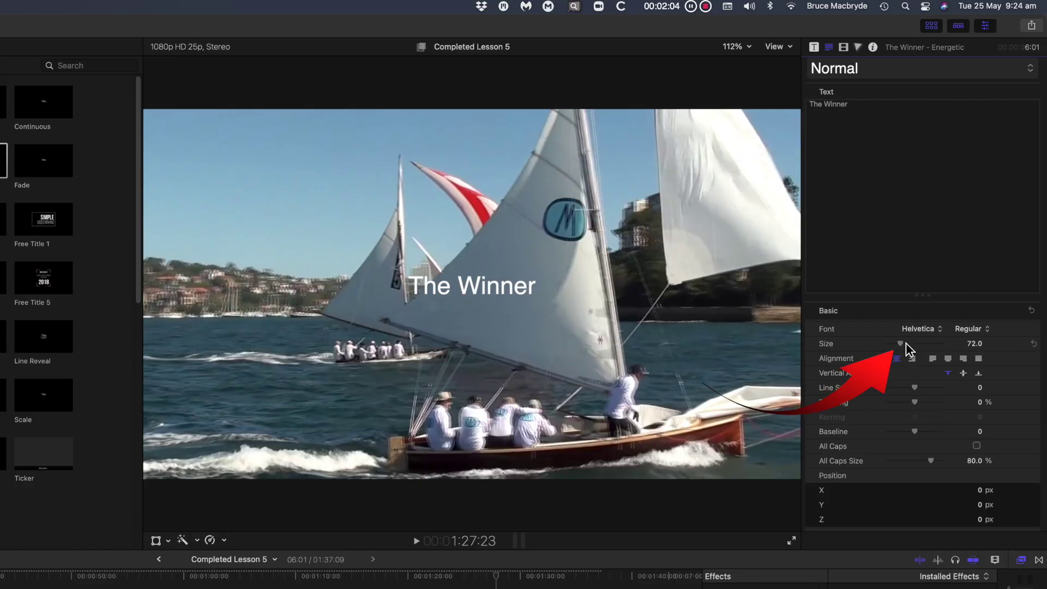
Set the title's text size to 150 and its font to Helvetica Neue.
drag(901, 345, 916, 345)
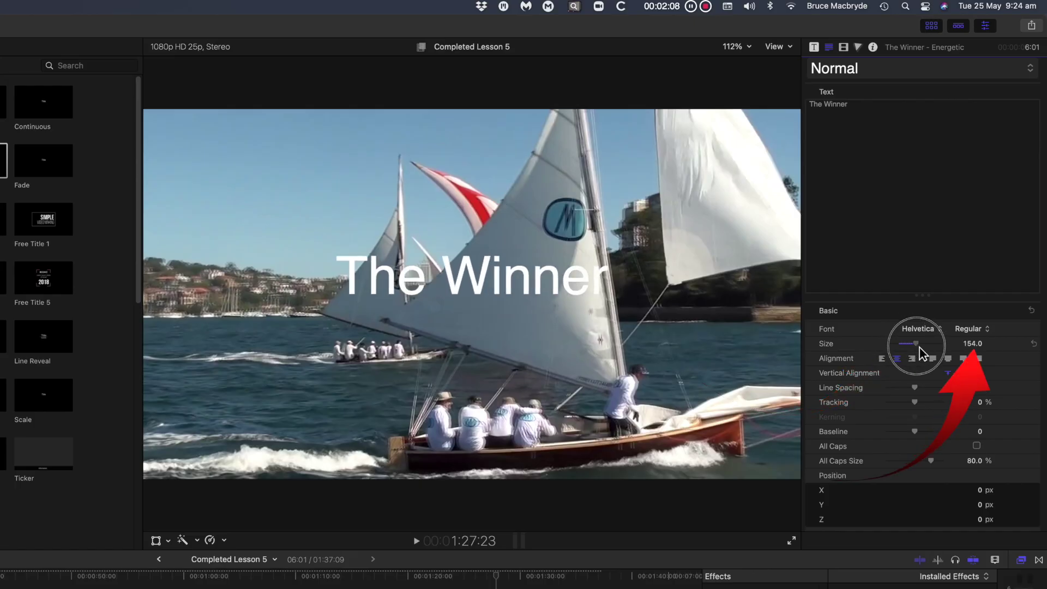
click(971, 344)
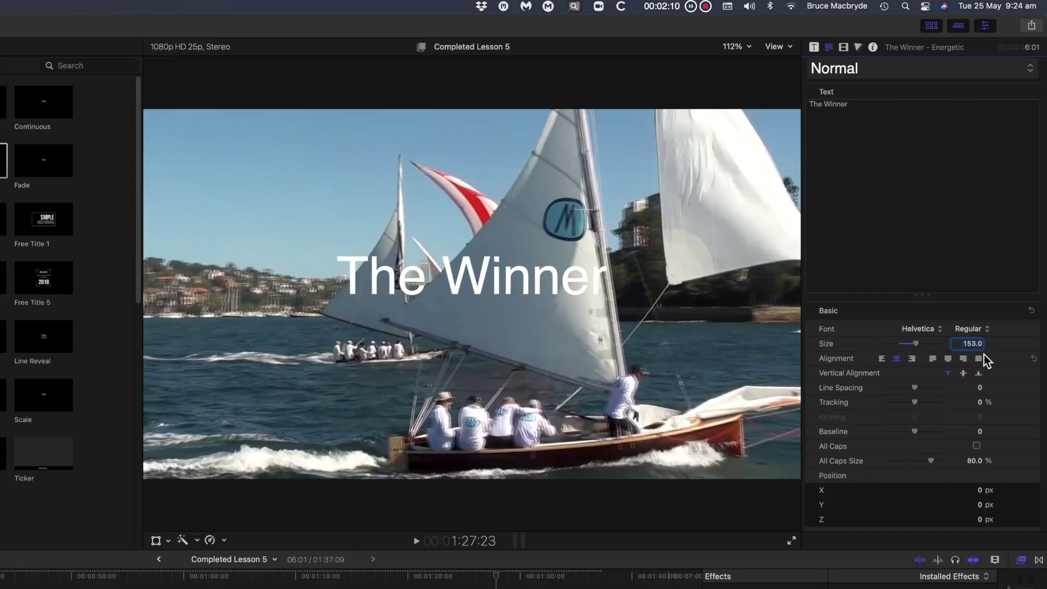
text(150)
key(Return)
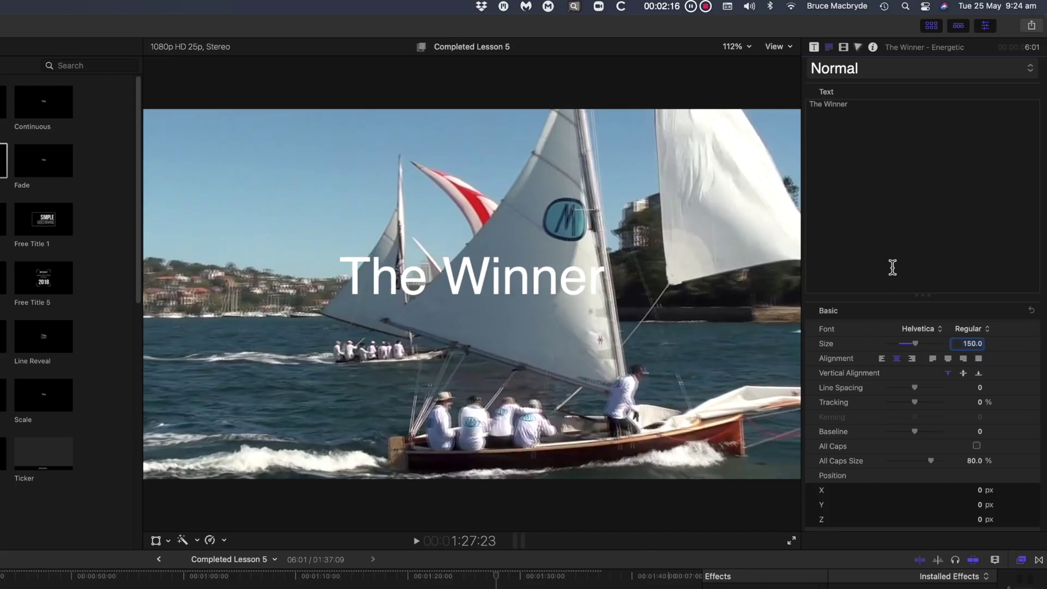
click(920, 329)
click(911, 354)
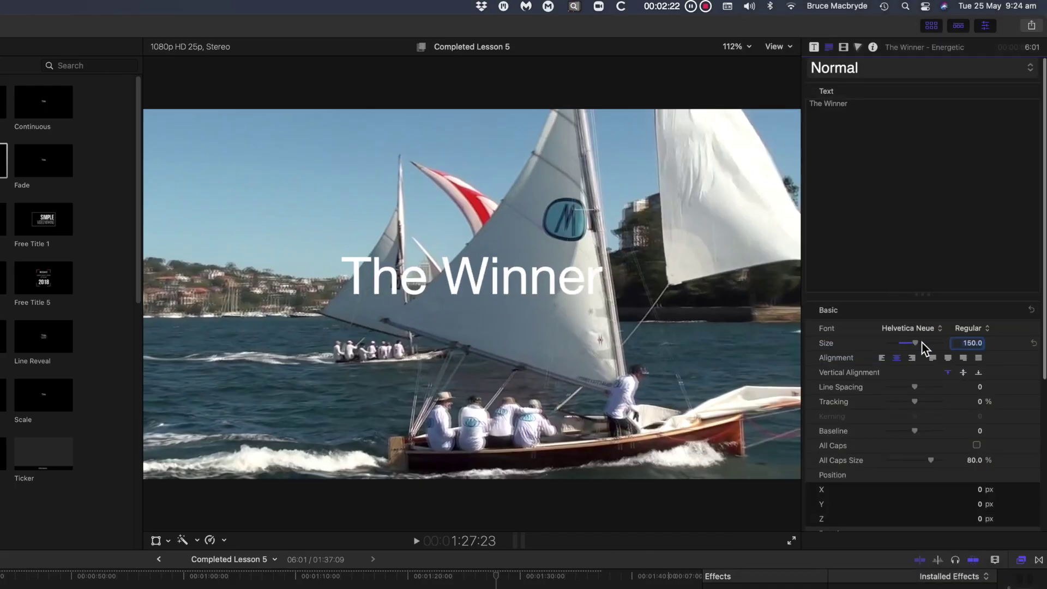
Change the title's face colour to red and save that red as a swatch in the colour picker.
scroll(831, 484, down, 5)
scroll(923, 345, up, 4)
scroll(923, 349, down, 1)
scroll(921, 344, down, 5)
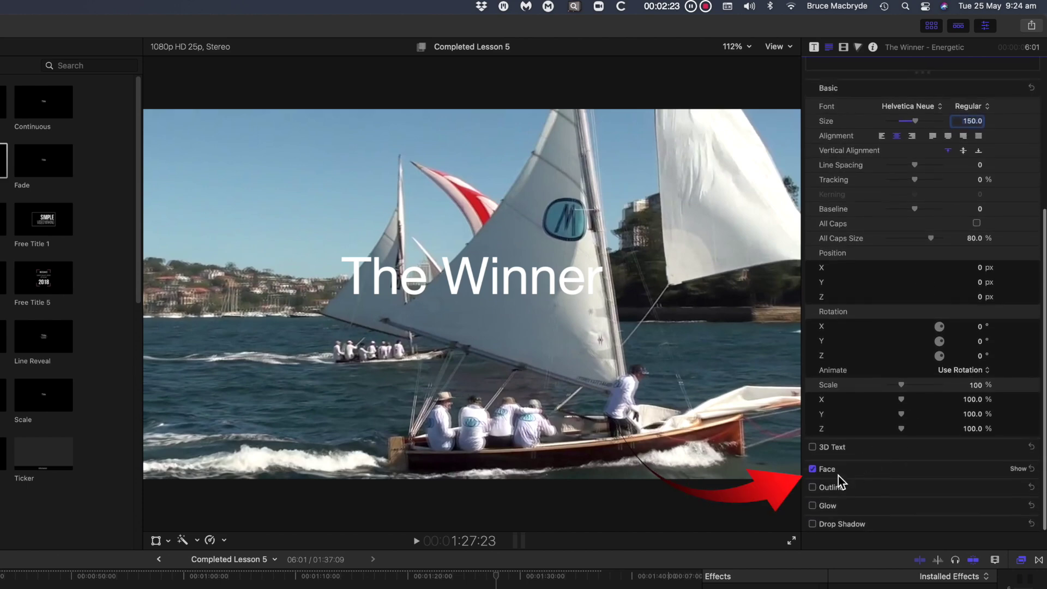
click(1018, 470)
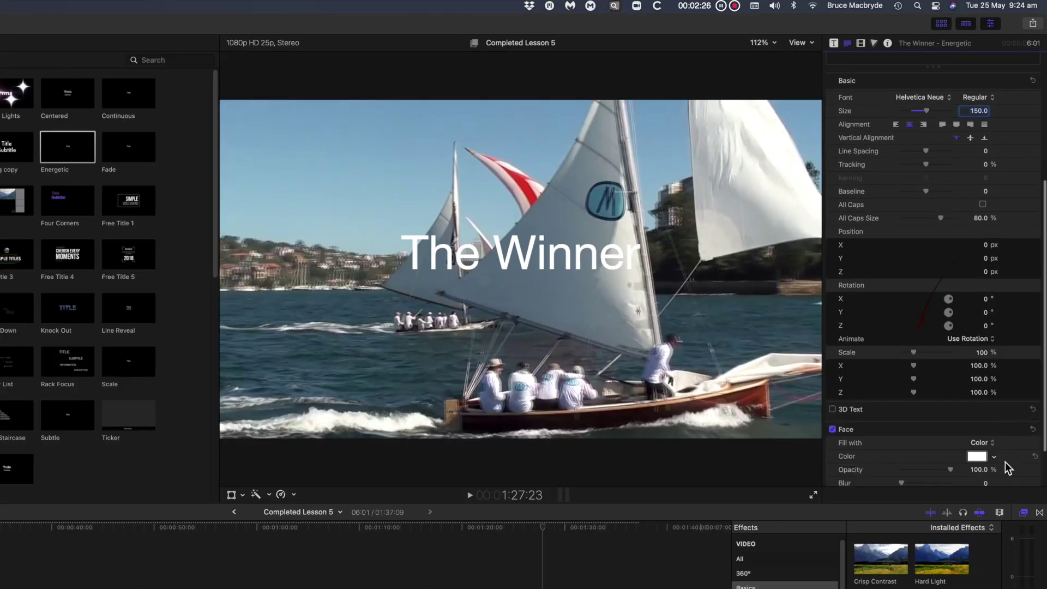
click(976, 457)
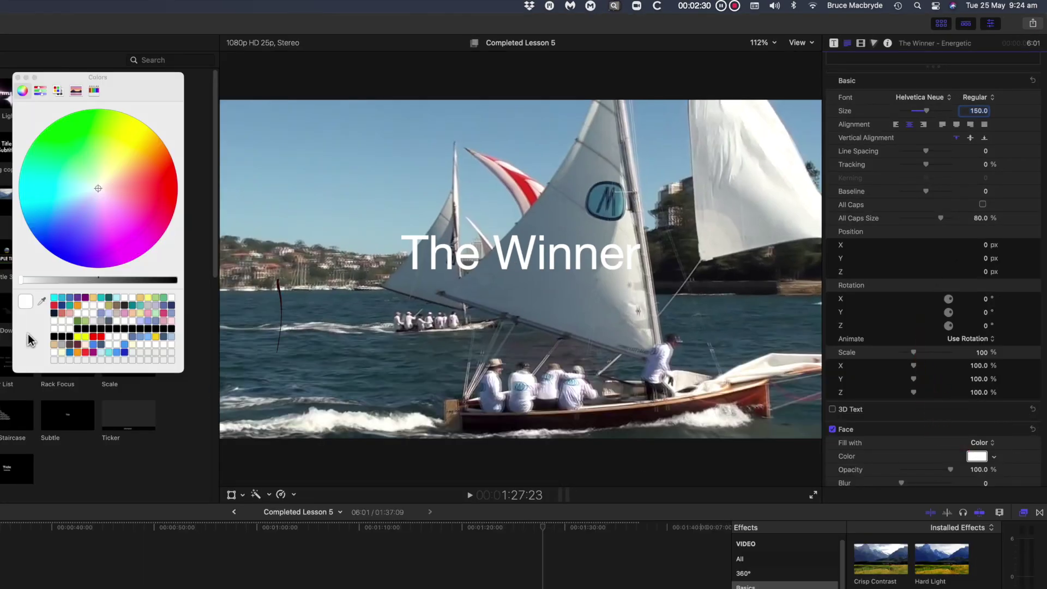
click(165, 192)
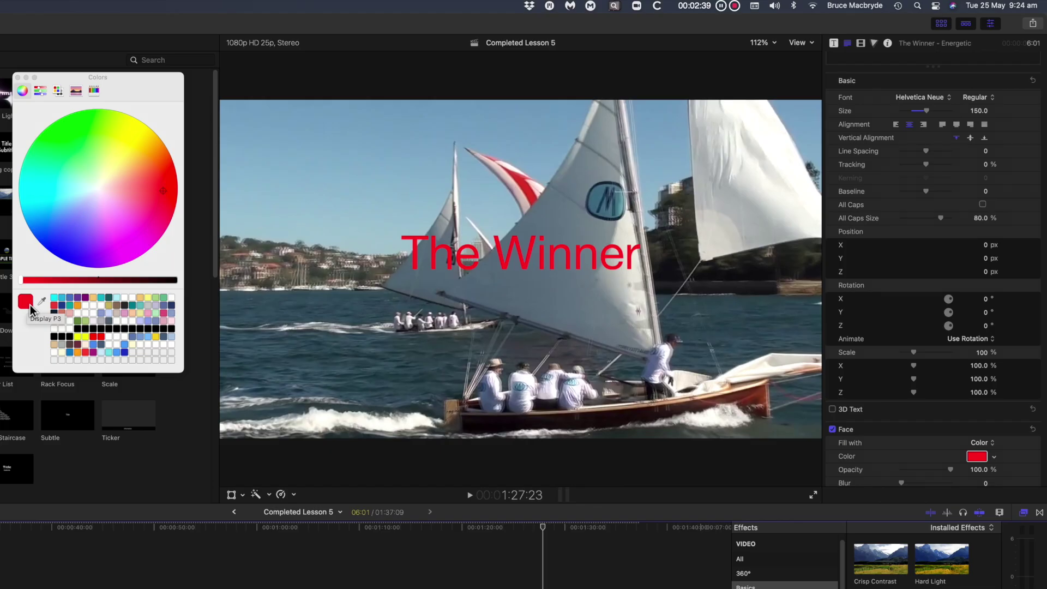
drag(30, 311, 116, 339)
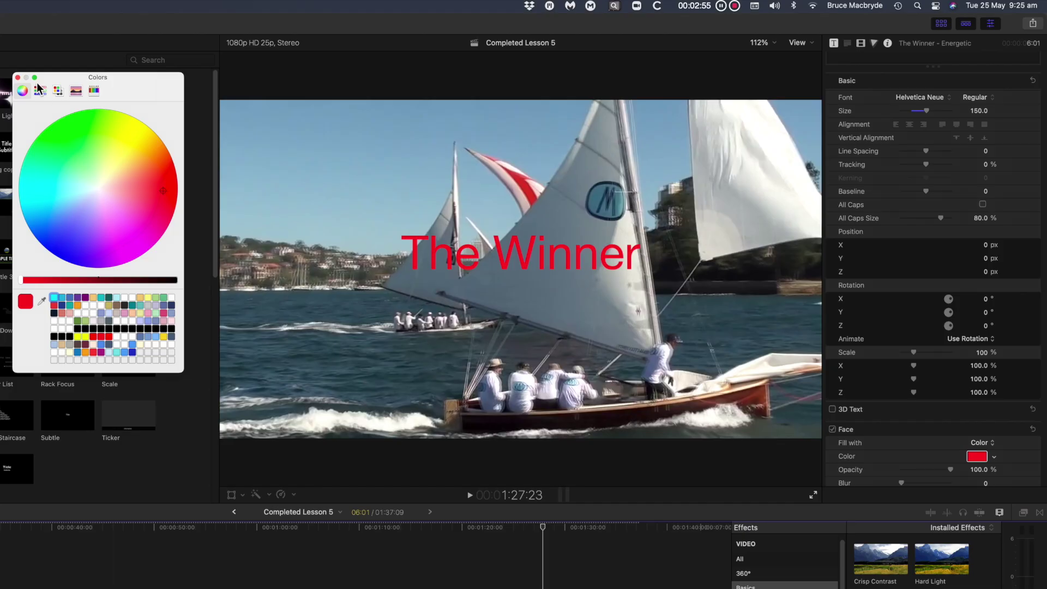
click(17, 77)
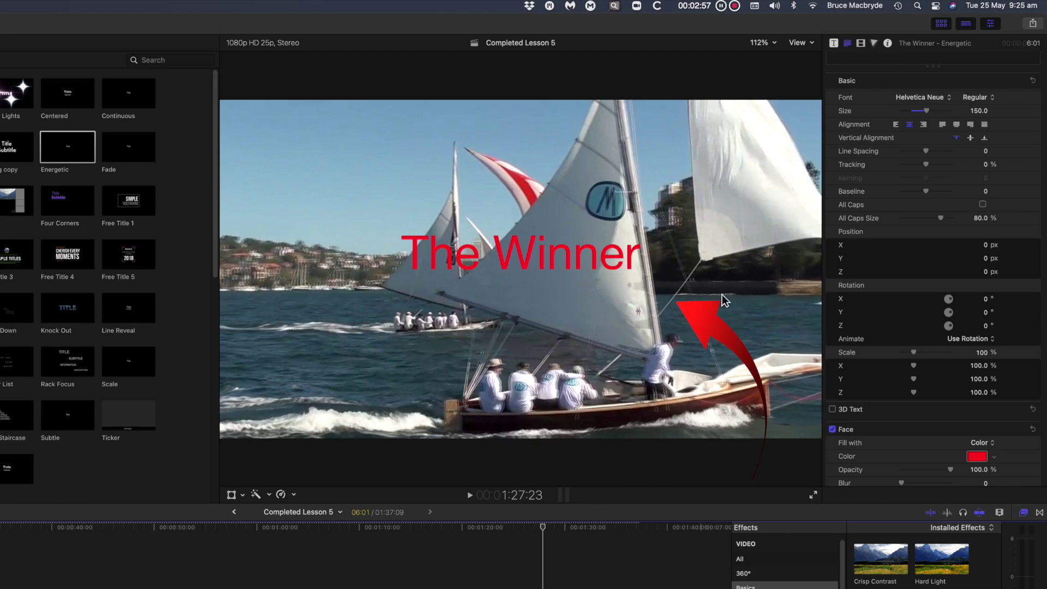
Move "The Winner" title to the upper right of the picture and play that section of the timeline.
click(618, 298)
click(652, 297)
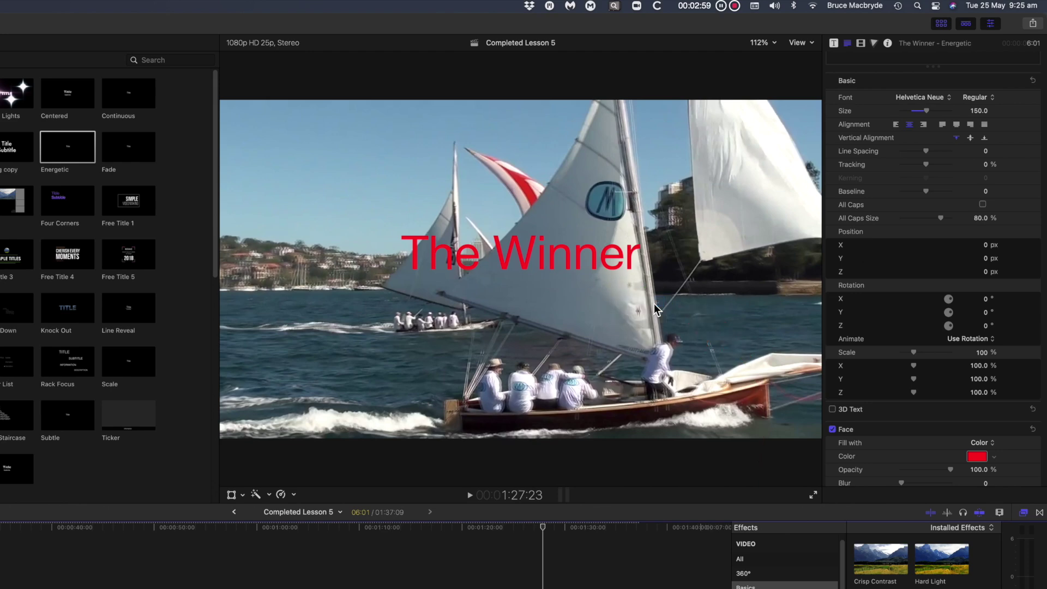
drag(593, 267, 737, 187)
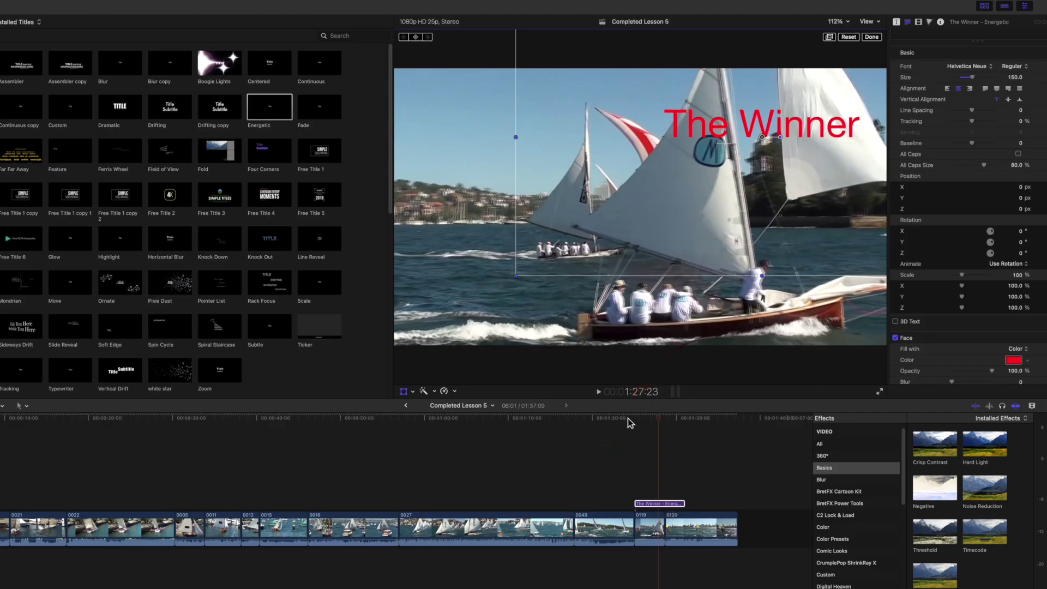
click(626, 418)
key(space)
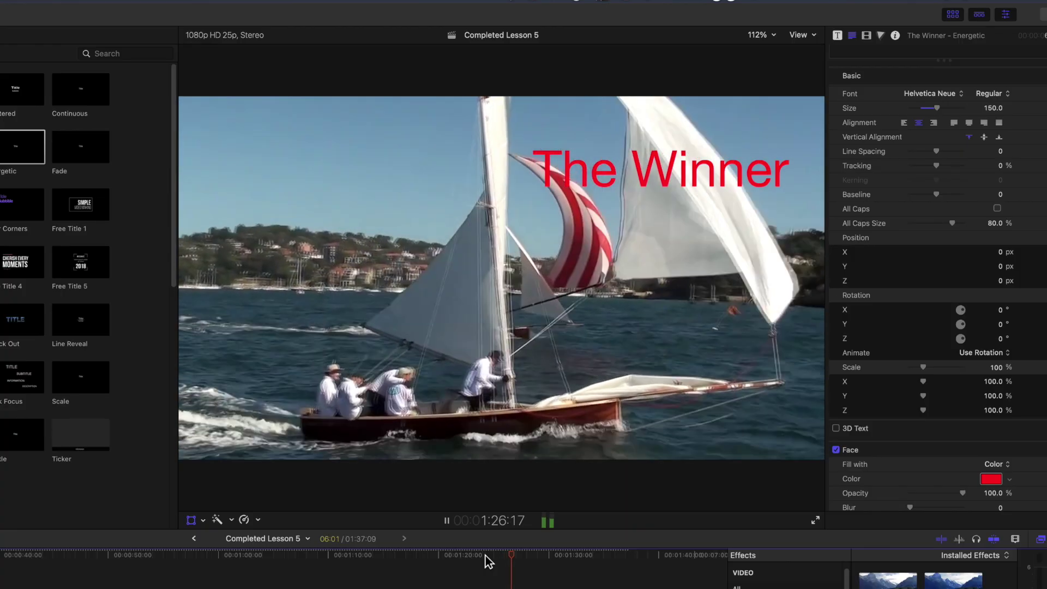
key(space)
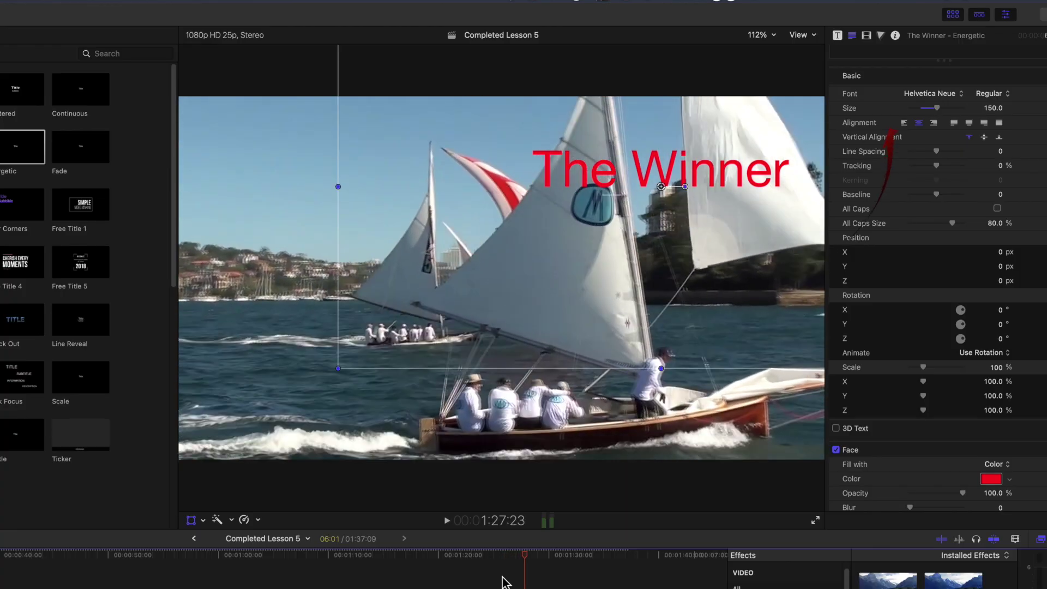
Set the title's Build In animation to Bounce and play the title from just before its start.
click(838, 36)
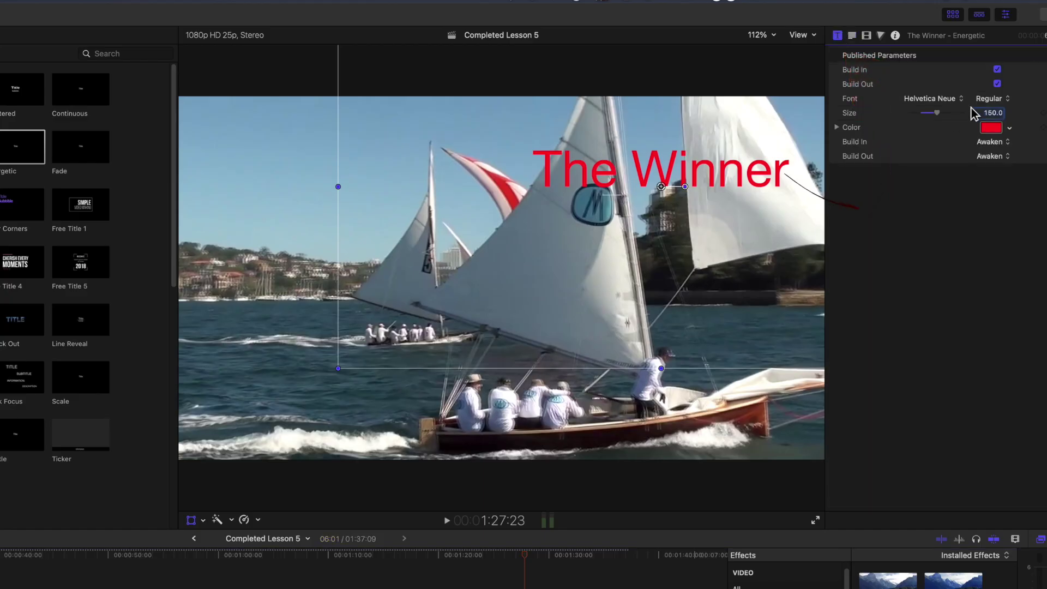
click(1007, 143)
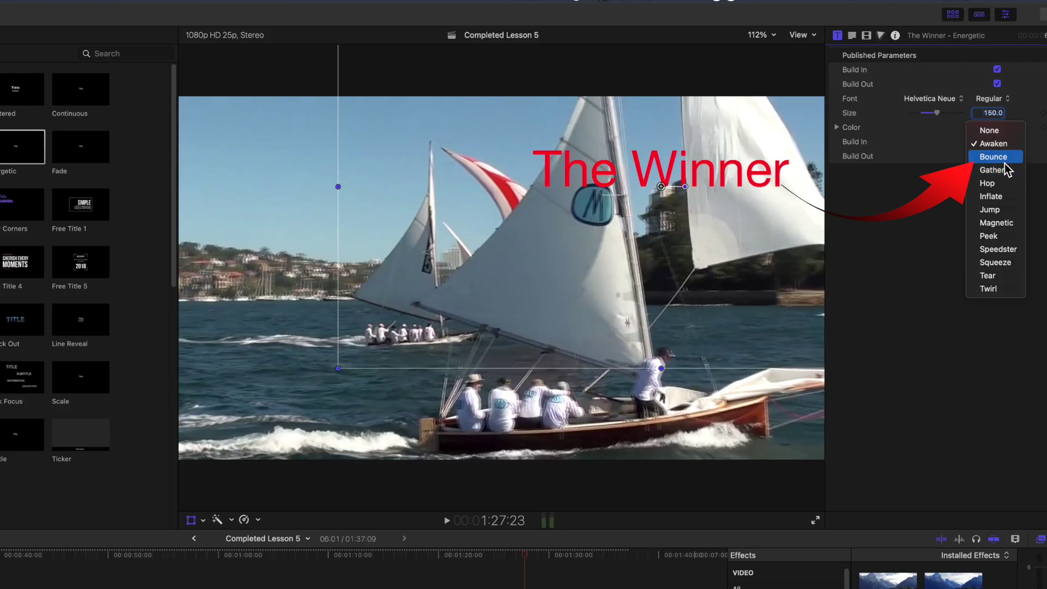
click(1006, 157)
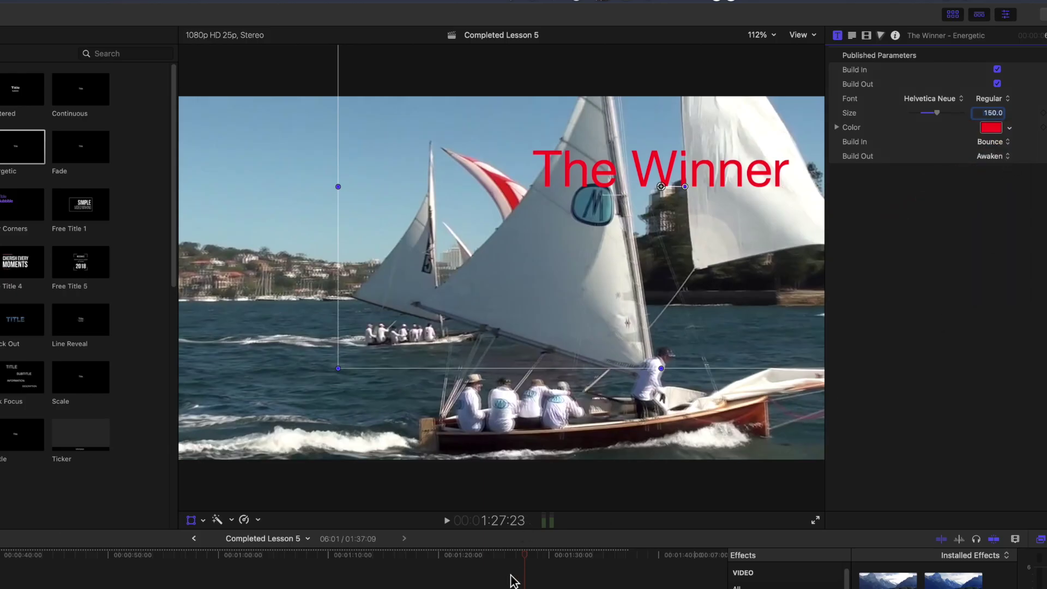
click(494, 560)
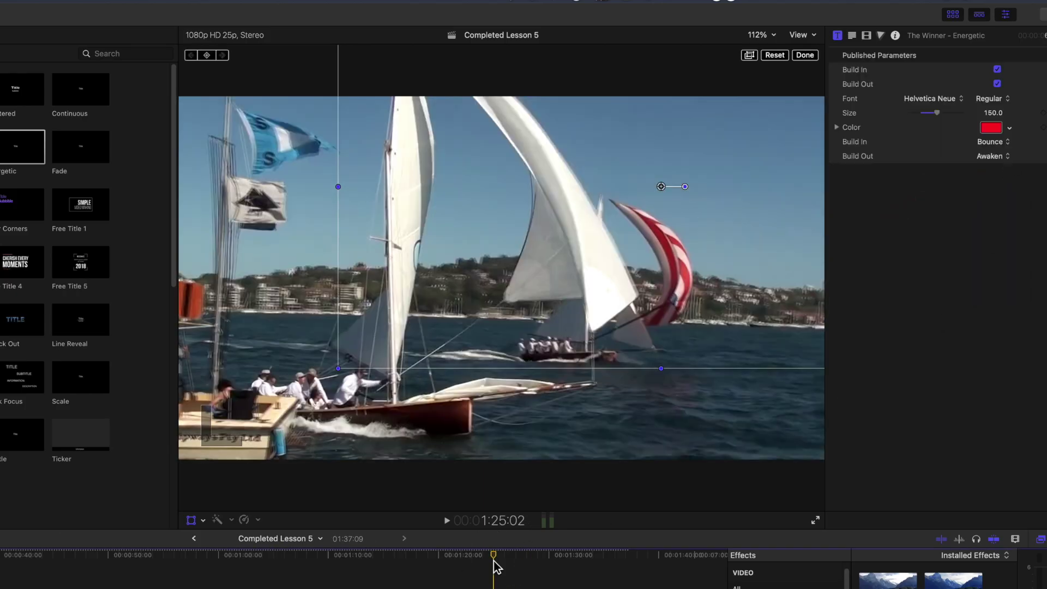
key(space)
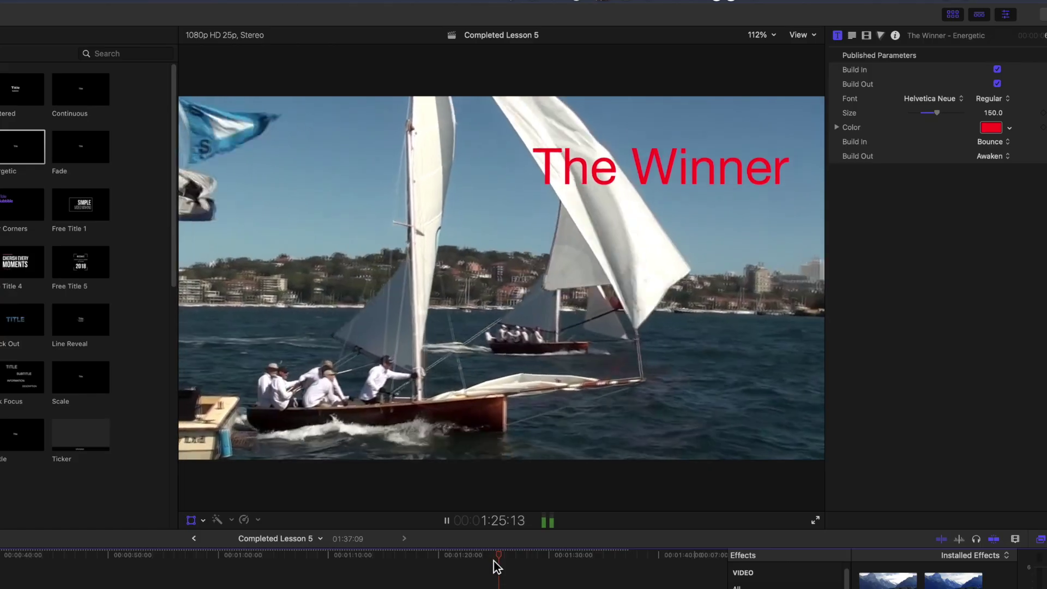
key(space)
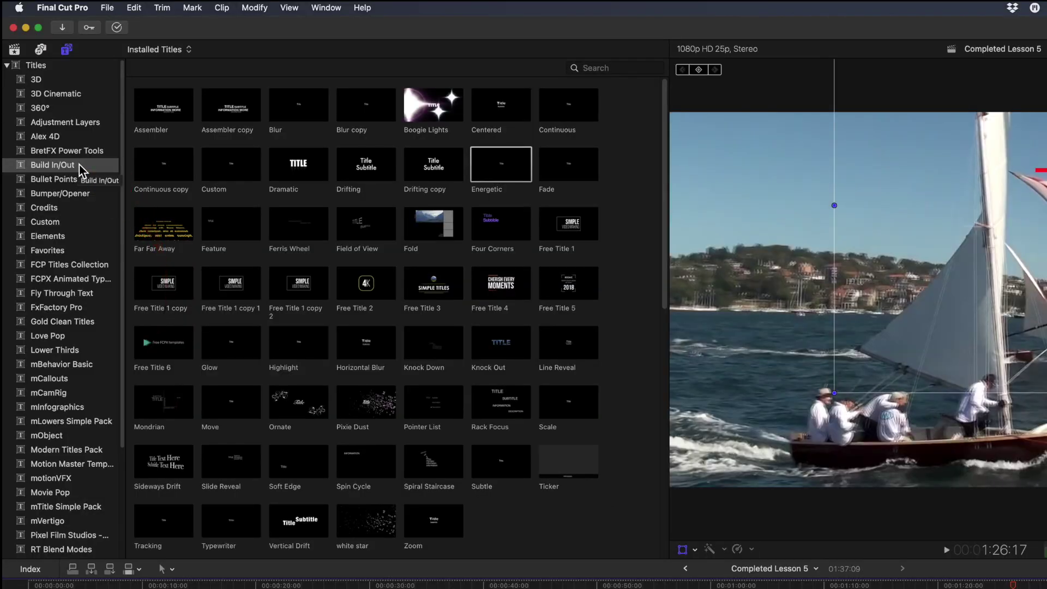
Insert the Mondrian title ahead of the first clip in the storyline and place the playhead over it at 5:16.
click(158, 408)
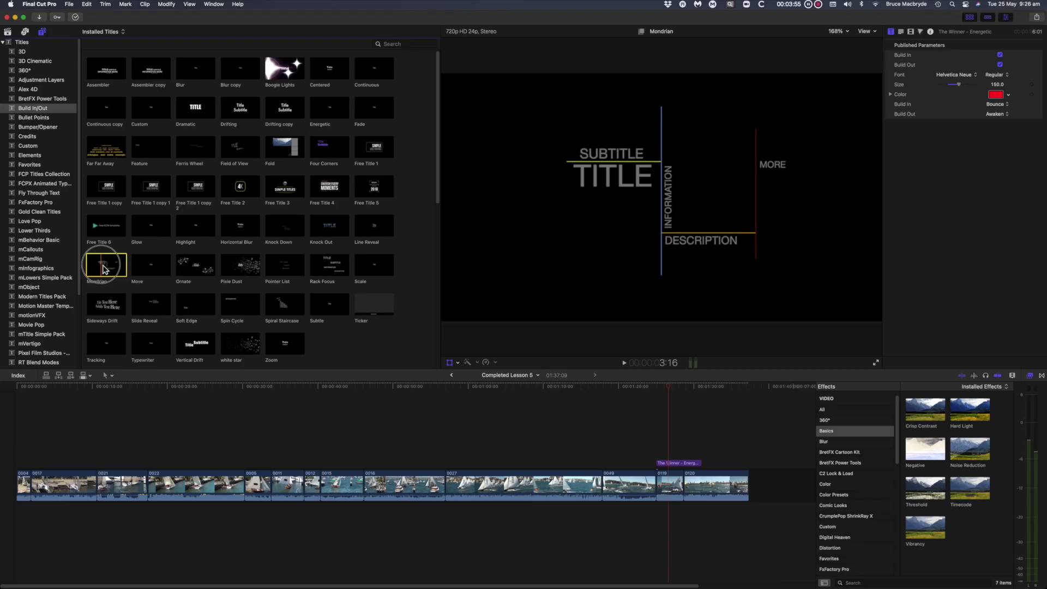
drag(163, 408, 23, 477)
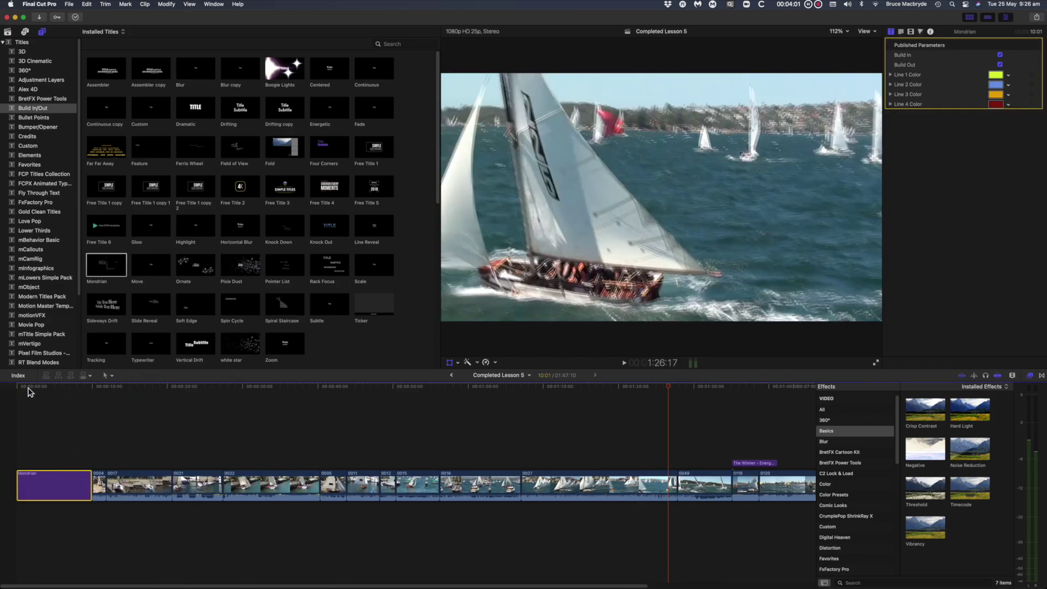
key(Home)
drag(19, 391, 57, 393)
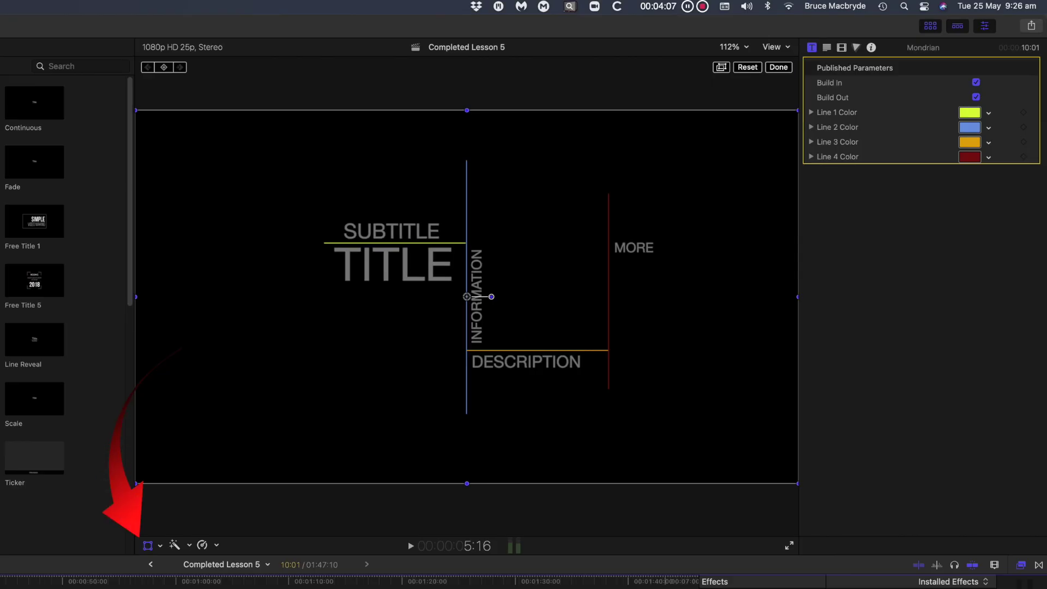
Turn off the Transform controls and replace the Mondrian title's SUBTITLE placeholder with "18 Footers".
click(151, 547)
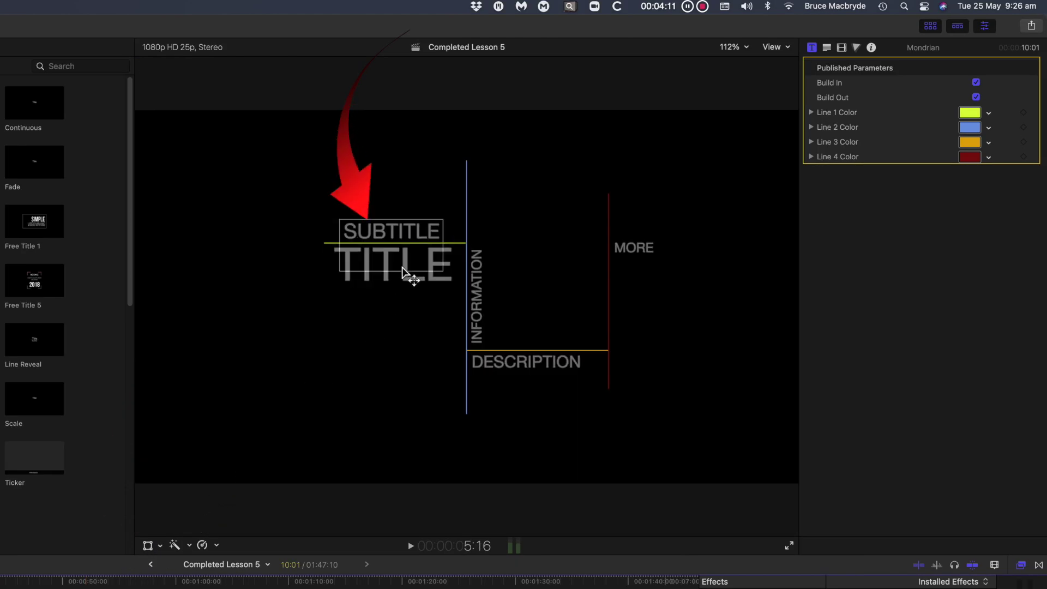
double_click(396, 235)
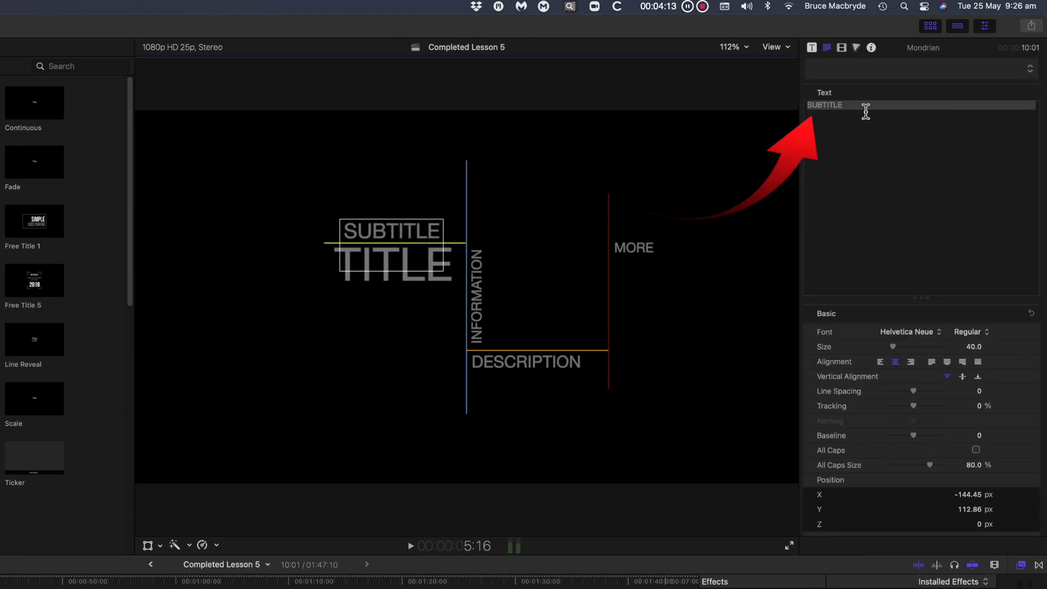
drag(864, 110, 794, 105)
key(BackSpace)
text(18 Footers)
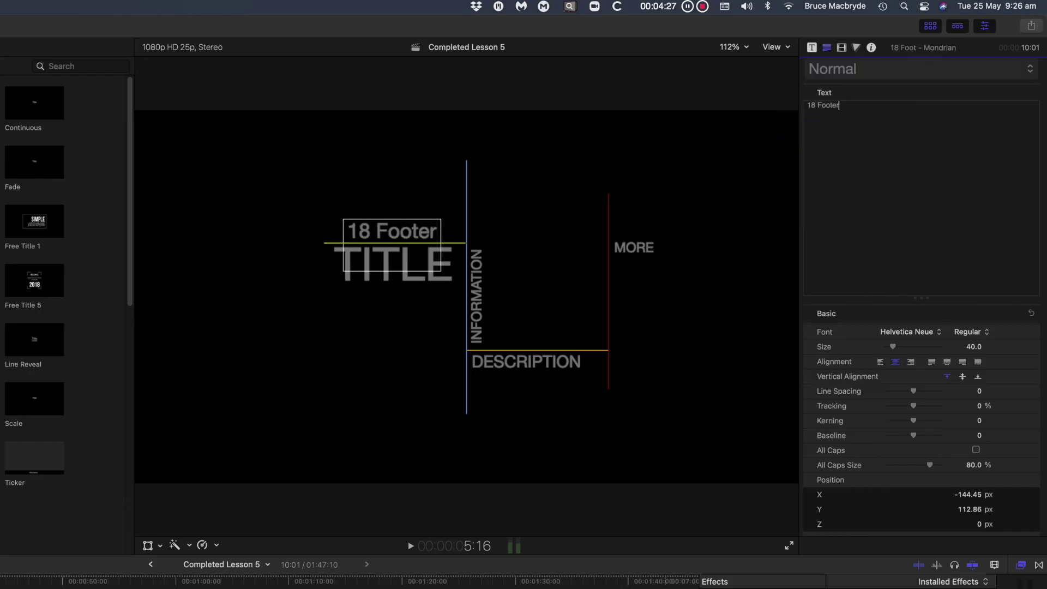
Replace the TITLE placeholder with "Race", INFORMATION with "Day" and DESCRIPTION with "Sydney Harbour".
key(Tab)
text(Race)
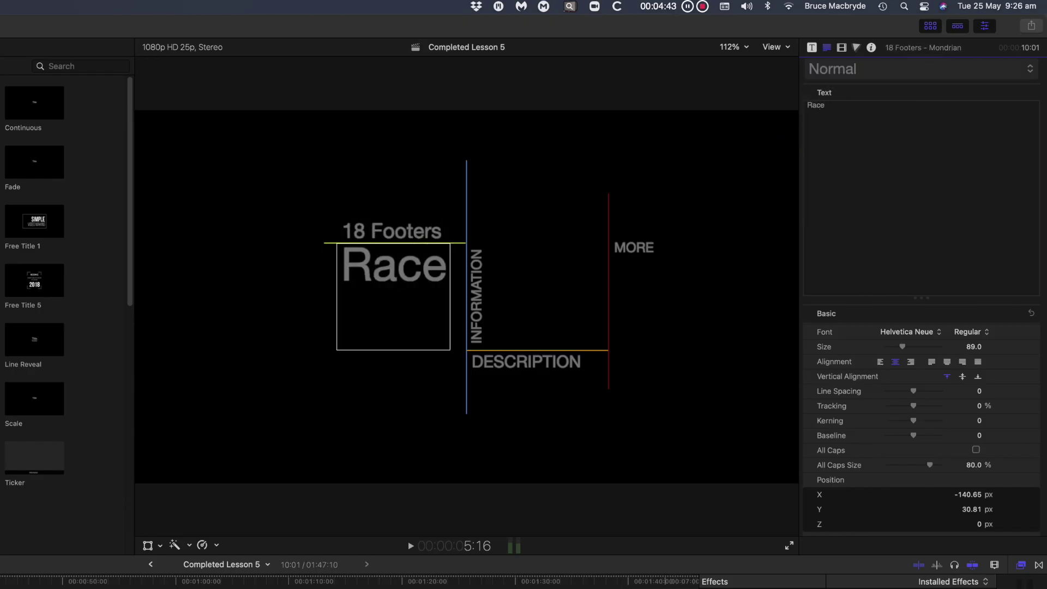
key(Tab)
text(Day)
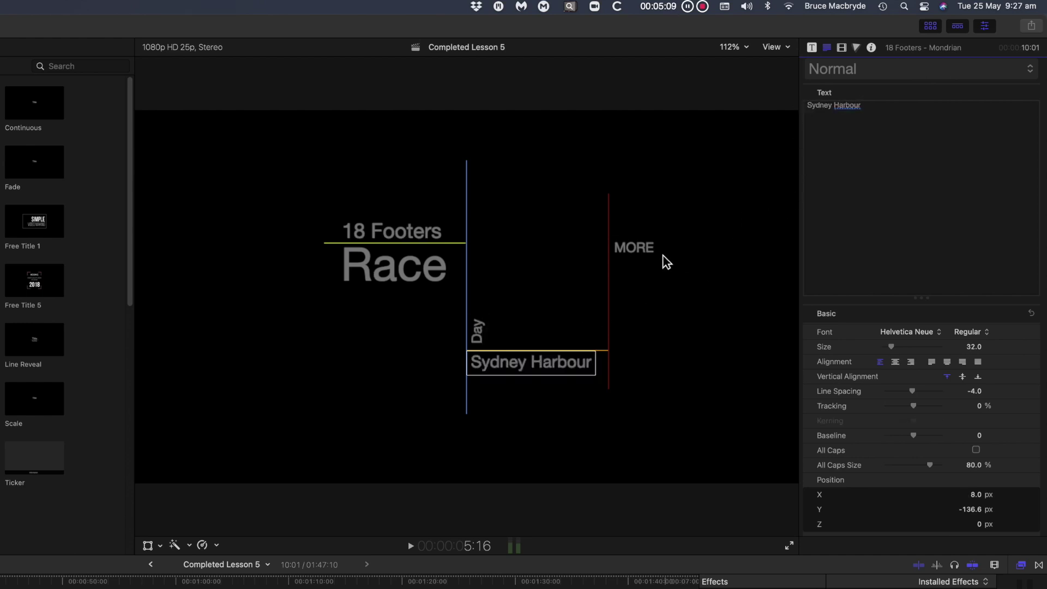
Clear the MORE placeholder text and move "Day" up the vertical line to sit beside "Race".
click(654, 254)
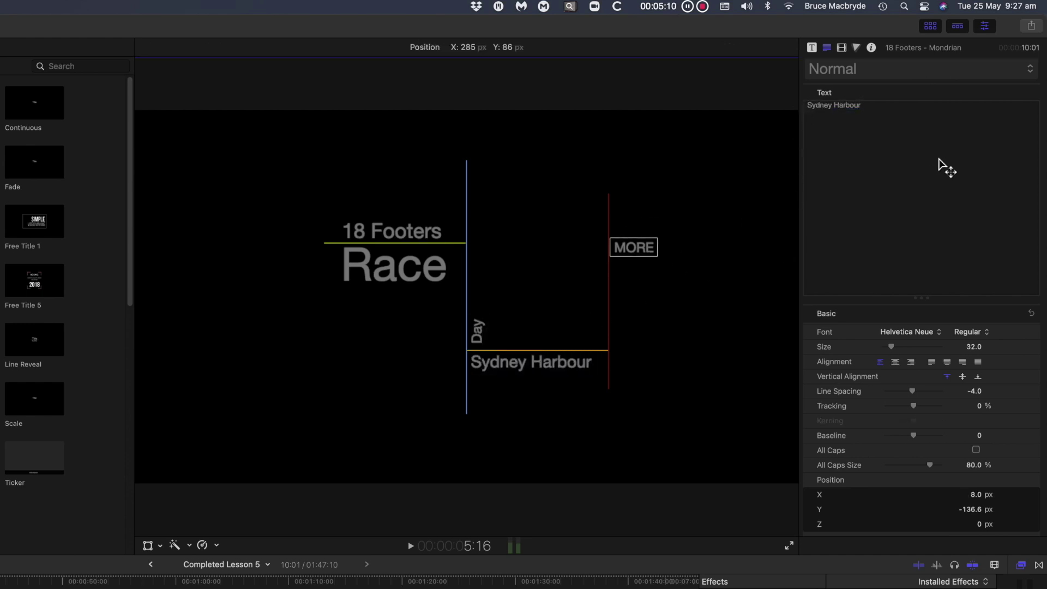
click(880, 105)
drag(880, 105, 794, 107)
key(BackSpace)
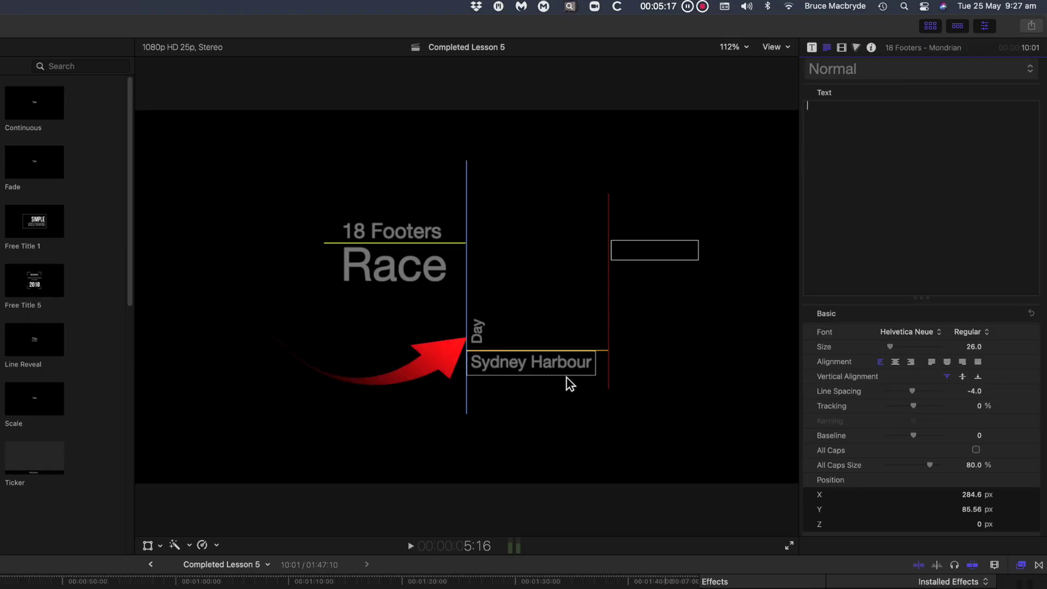
drag(481, 339, 482, 277)
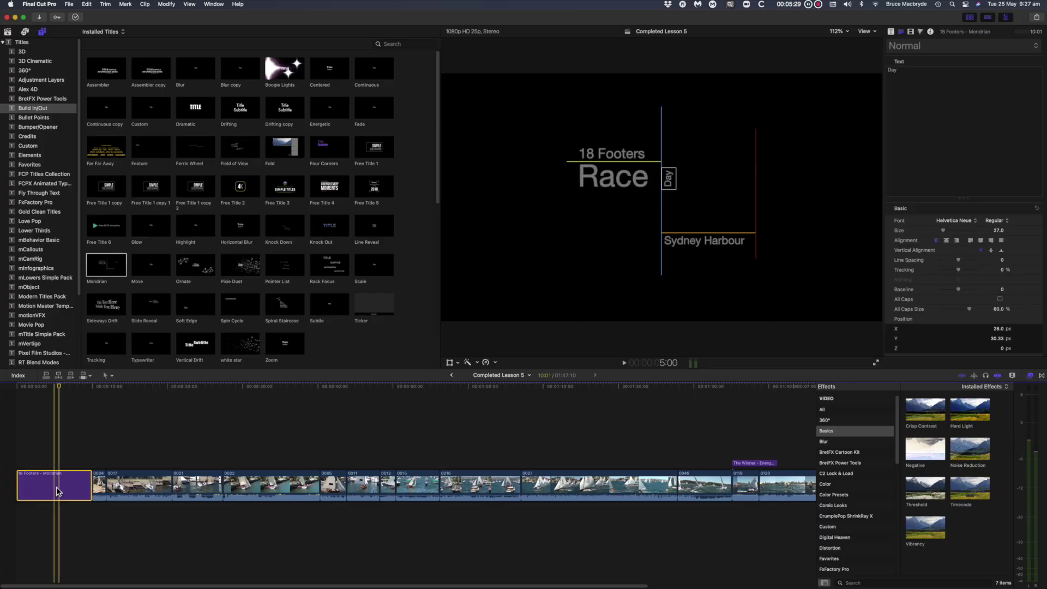
Move the Mondrian title above the first clips and back to the storyline's start, and trim its end to a 5:16 duration.
drag(56, 490, 56, 463)
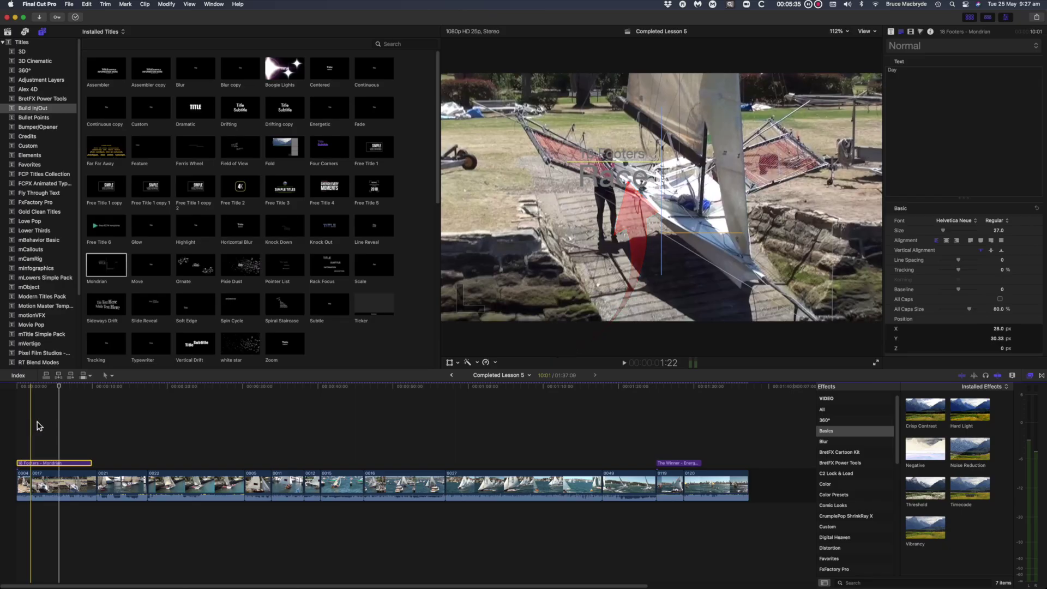
drag(57, 466, 25, 483)
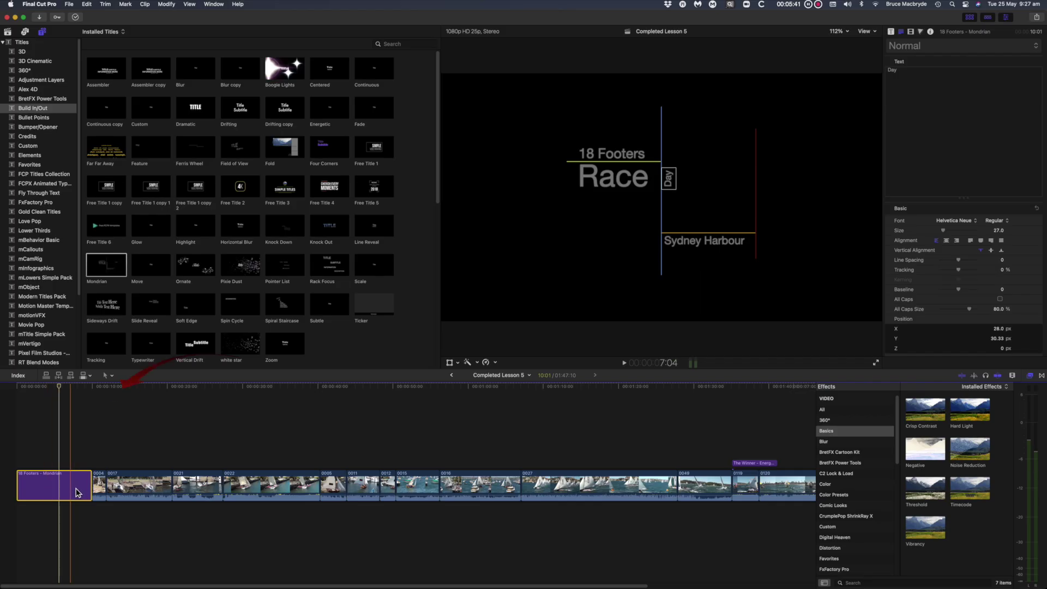
drag(91, 486, 55, 488)
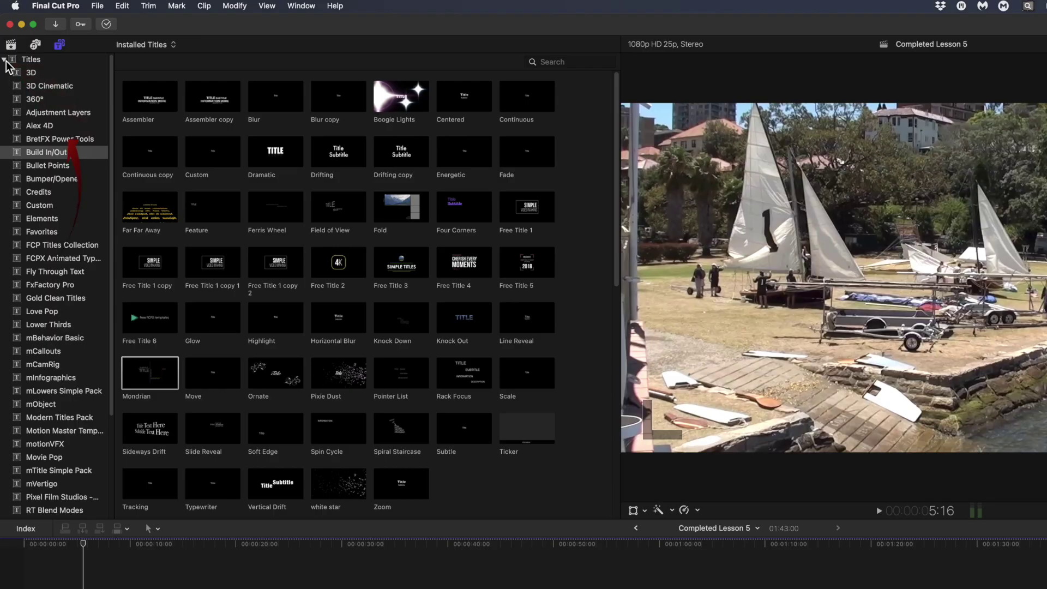
Connect the Paper generator from the Textures category at the very start of the storyline.
click(5, 59)
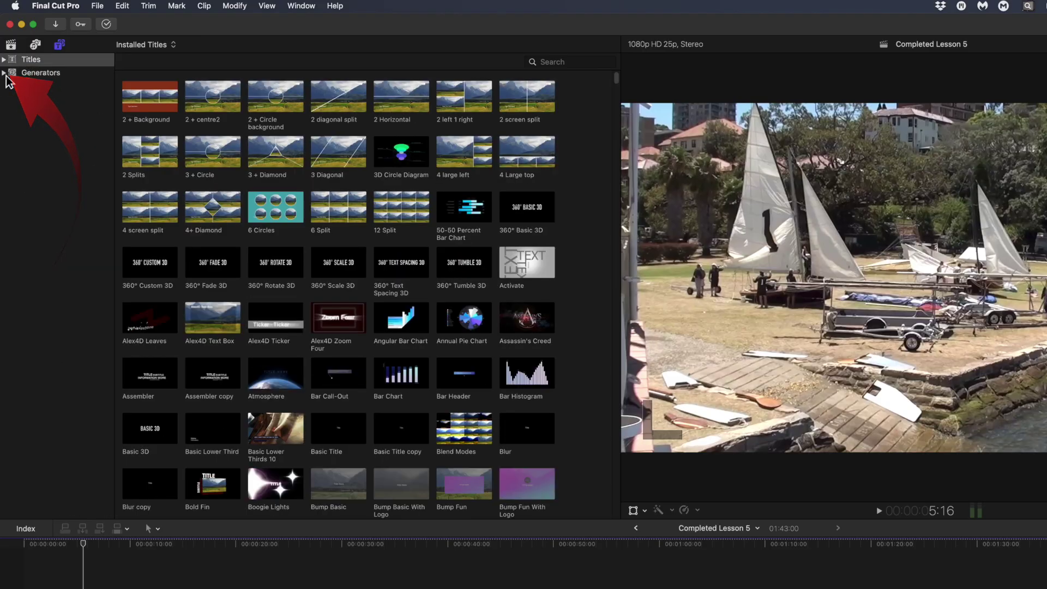
click(5, 74)
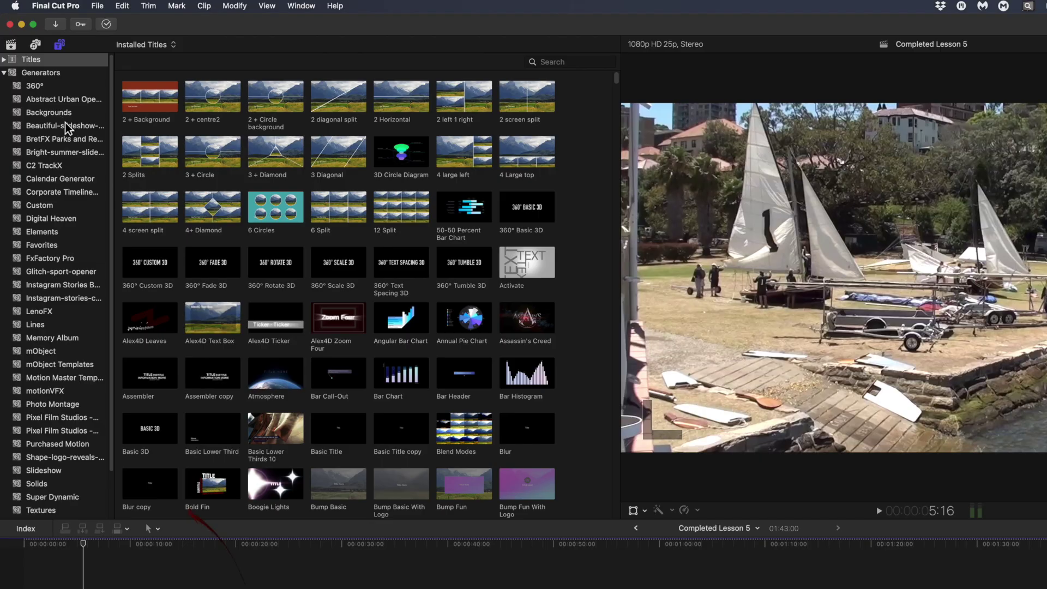
click(42, 511)
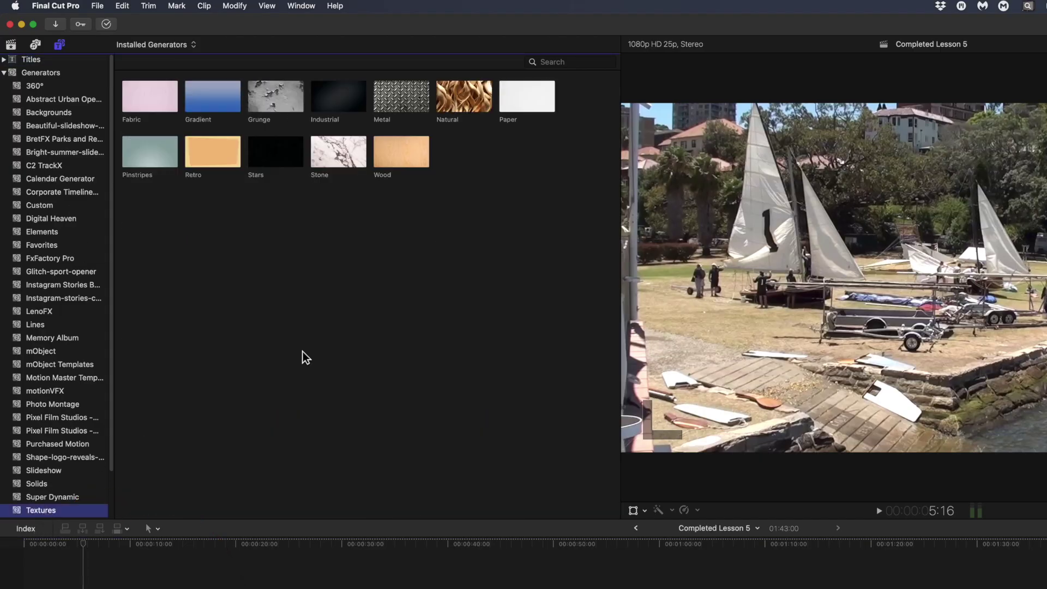
click(529, 100)
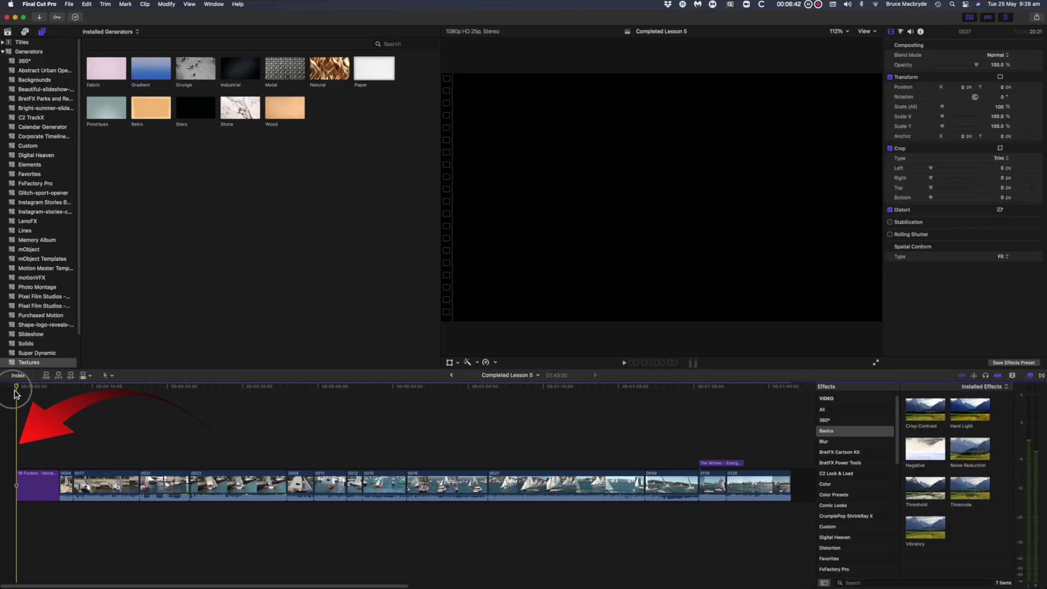
click(14, 393)
click(375, 75)
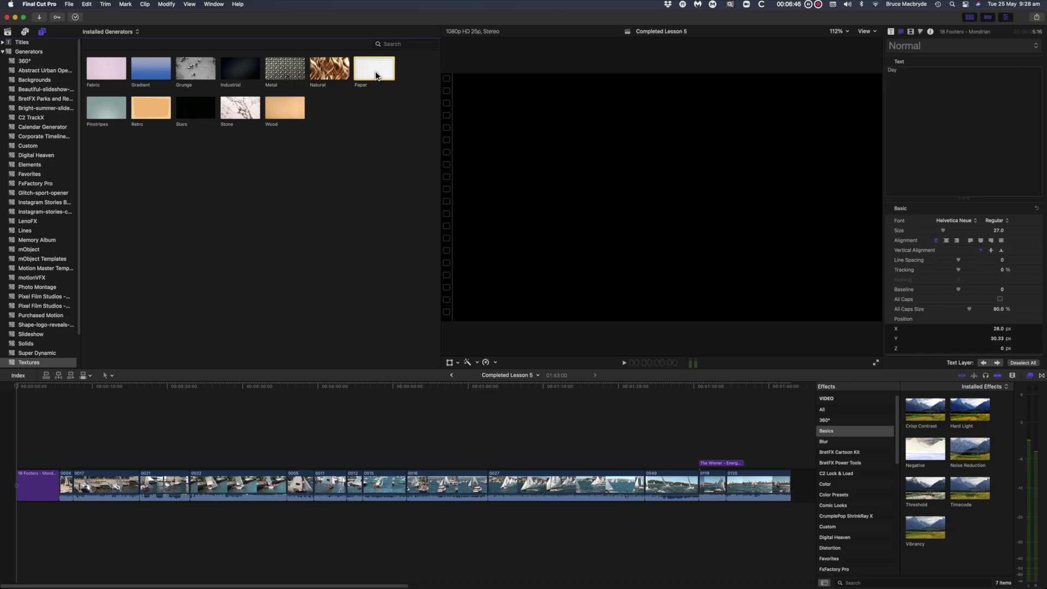
key(q)
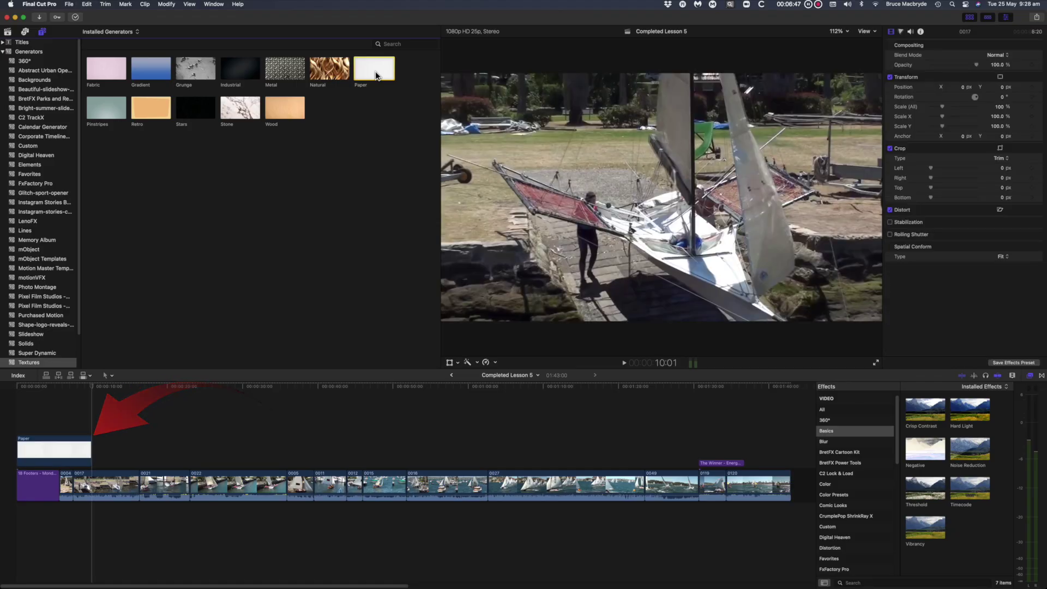
Move the Paper generator beneath the Mondrian title and set its Type to Watercolor 2.
mouse_move(61, 455)
mouse_down()
mouse_move(63, 521)
mouse_move(87, 523)
mouse_move(58, 523)
mouse_up()
key(space)
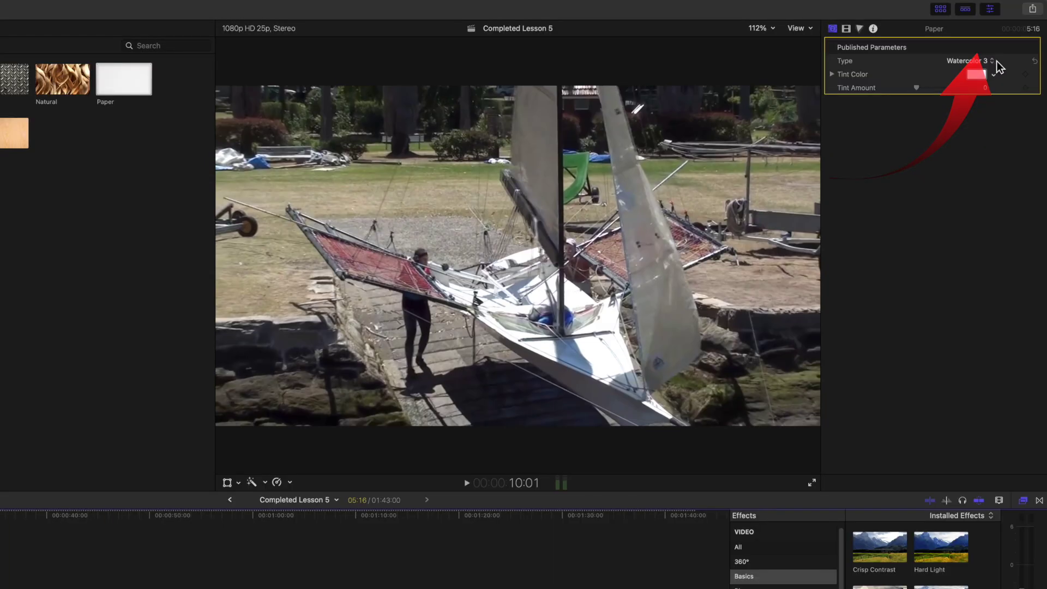
click(995, 67)
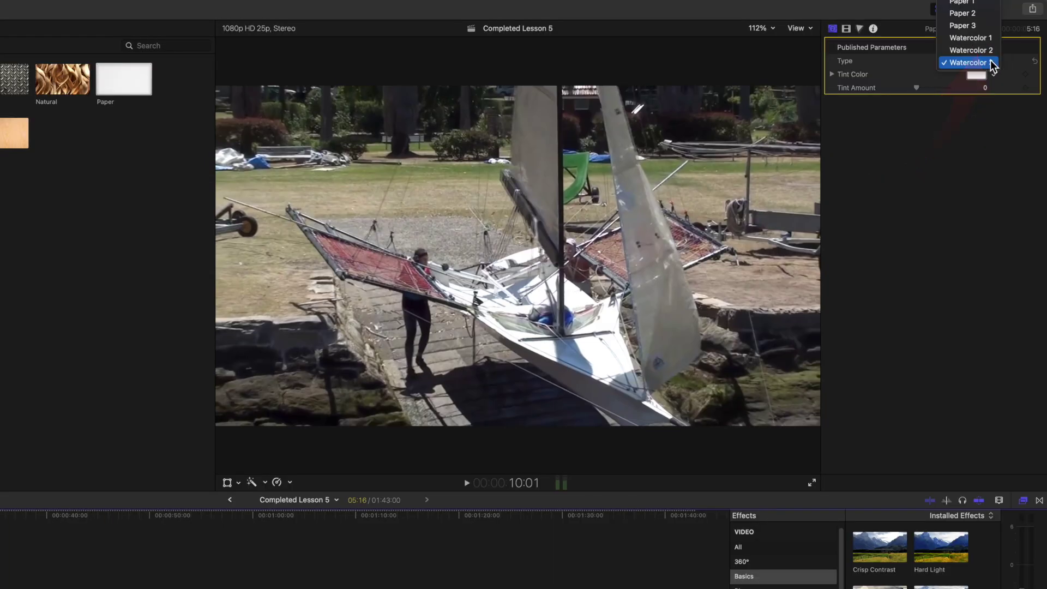
click(981, 51)
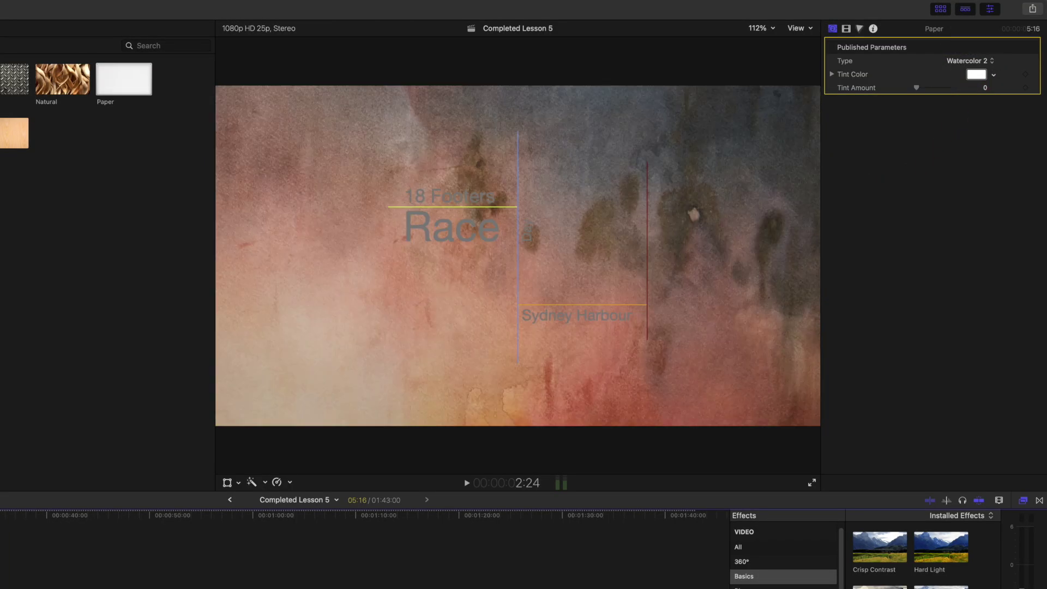
Tint the Paper background light purple-blue with a Tint Amount of 1.0 and play back the title over it.
click(975, 74)
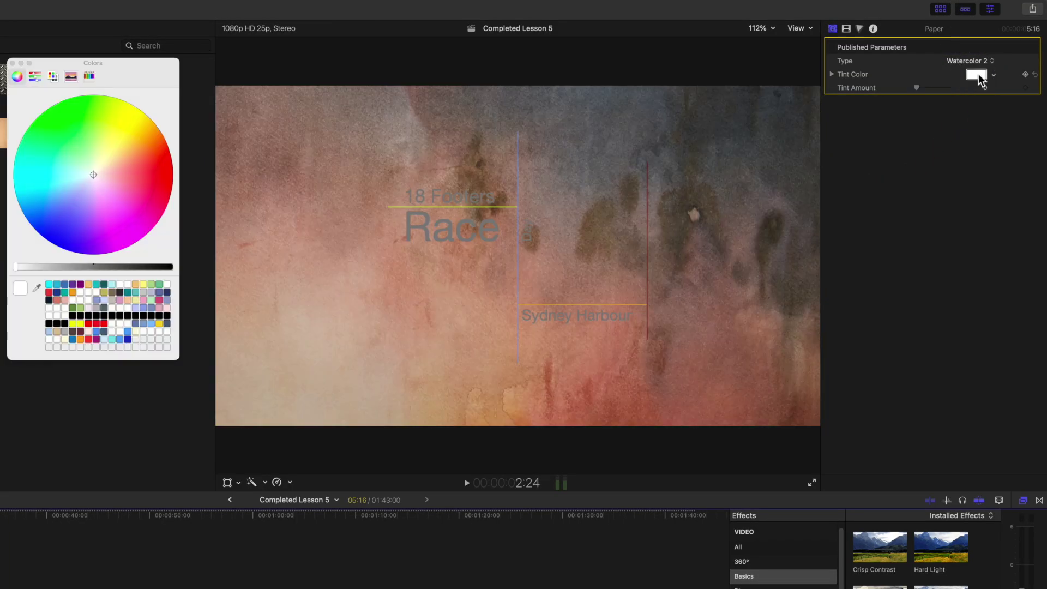
click(77, 201)
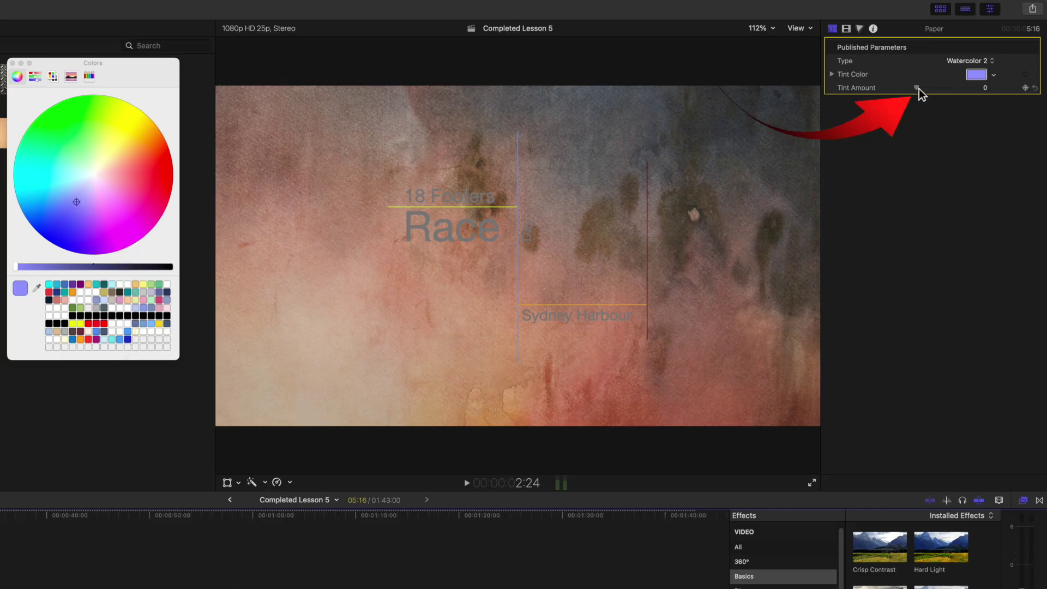
drag(919, 93, 971, 97)
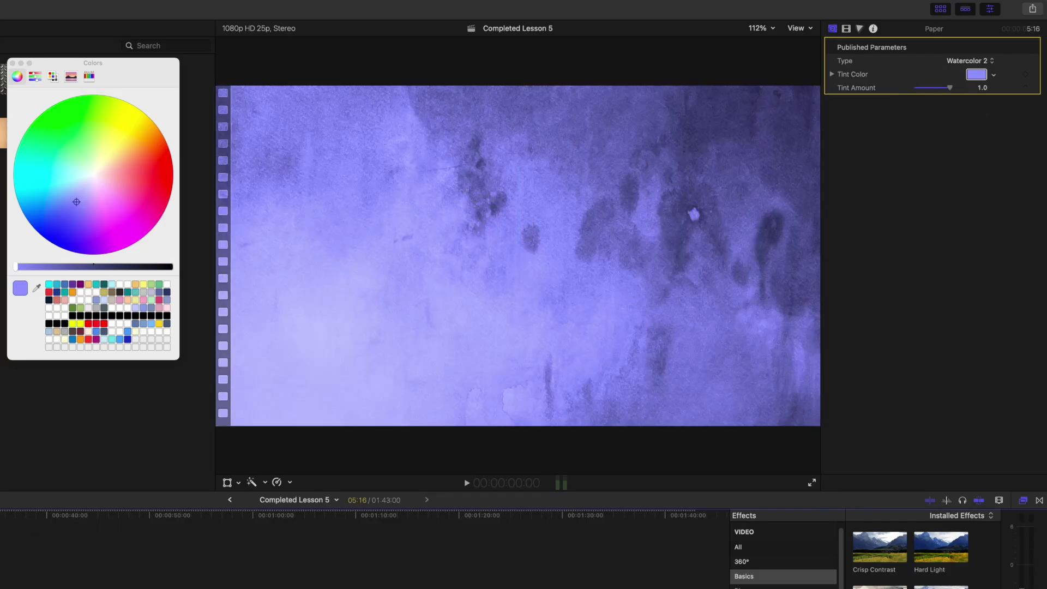
key(space)
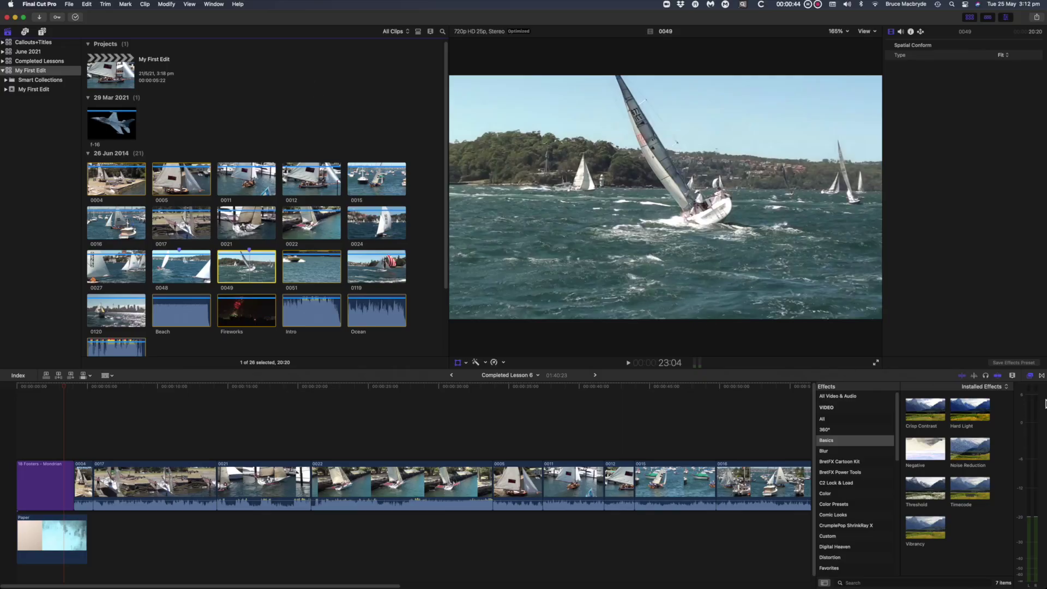
Show the Transitions browser beside the timeline, hiding and reshowing it once.
click(1041, 376)
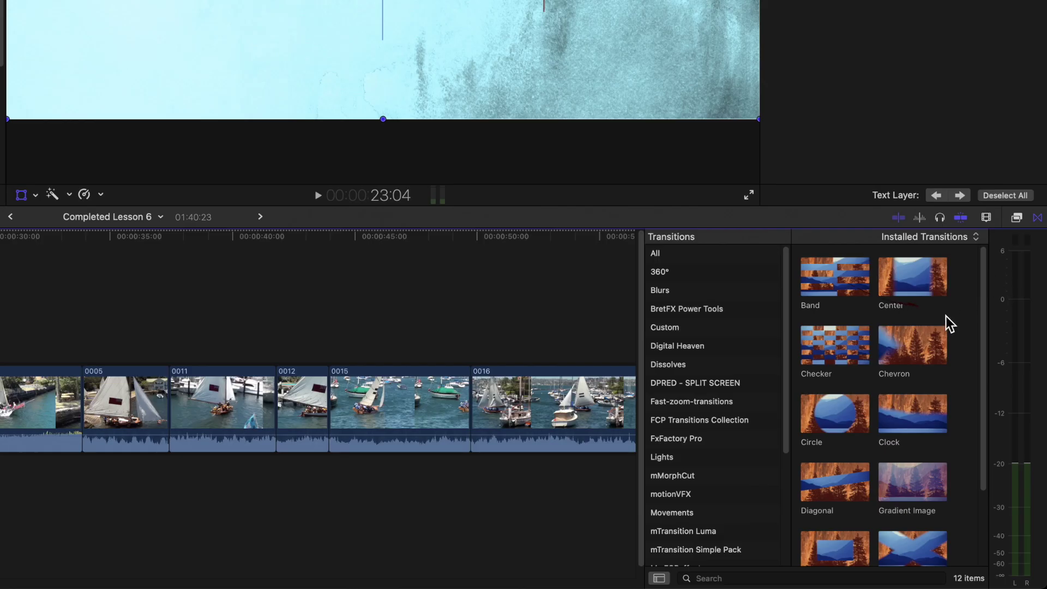
click(1039, 224)
click(1039, 223)
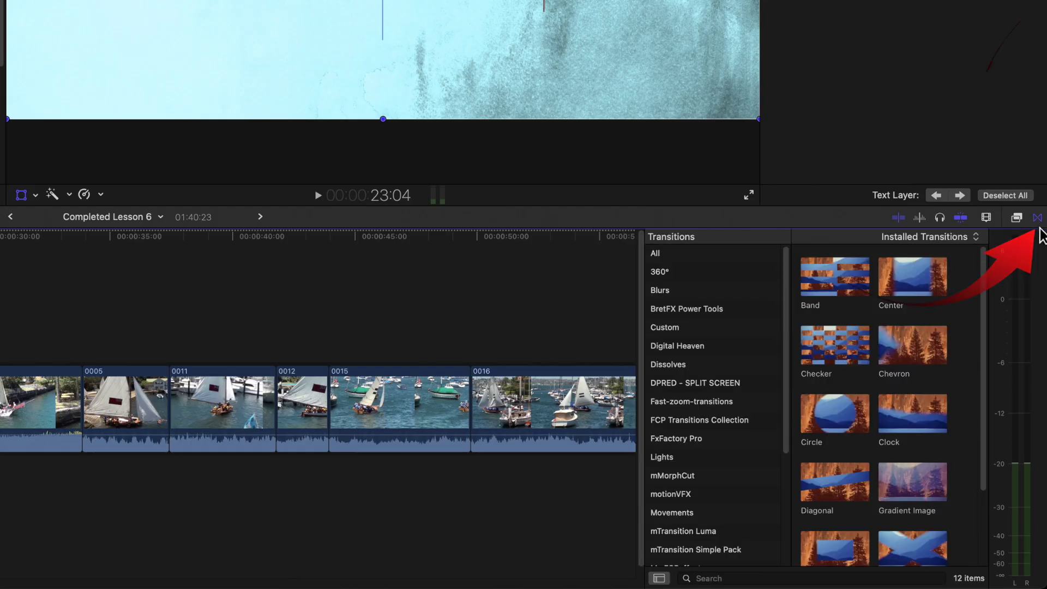
click(1039, 223)
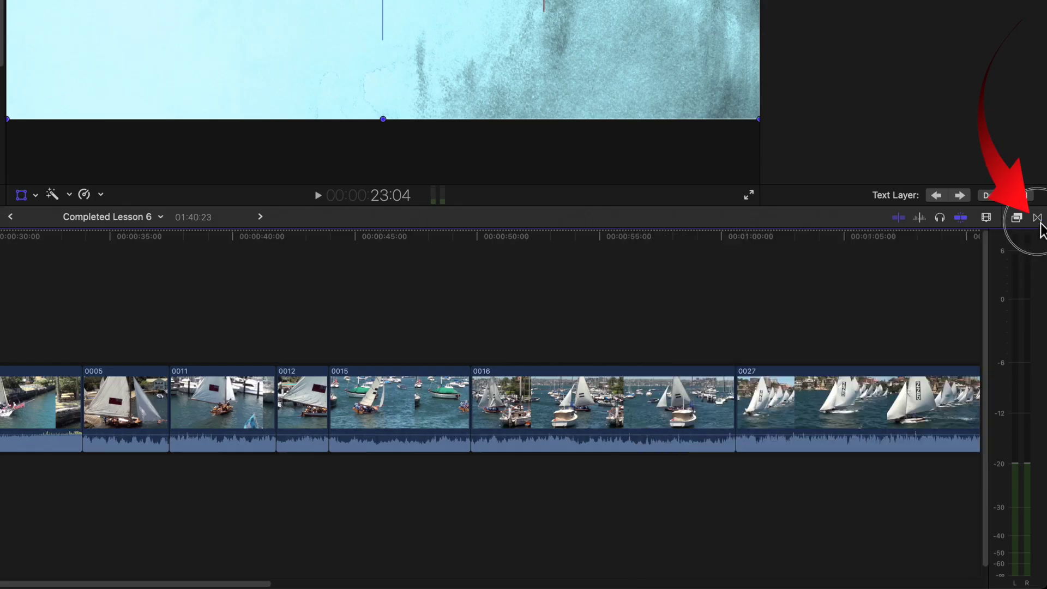
click(1039, 224)
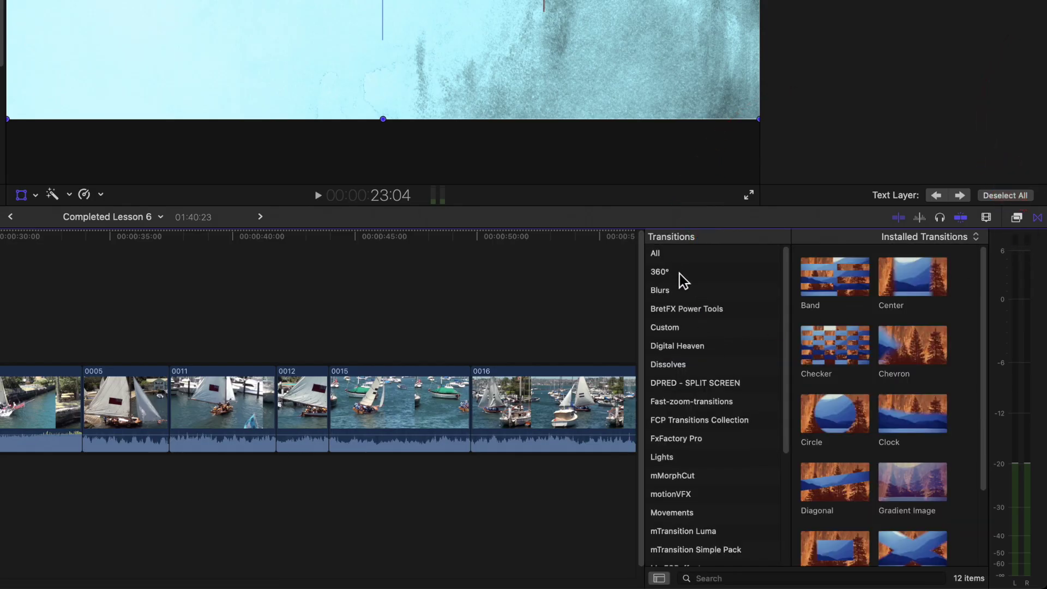
Look through the transition categories, list all installed transitions and activate the transition search.
scroll(709, 295, down, 3)
scroll(708, 295, up, 2)
scroll(708, 293, down, 4)
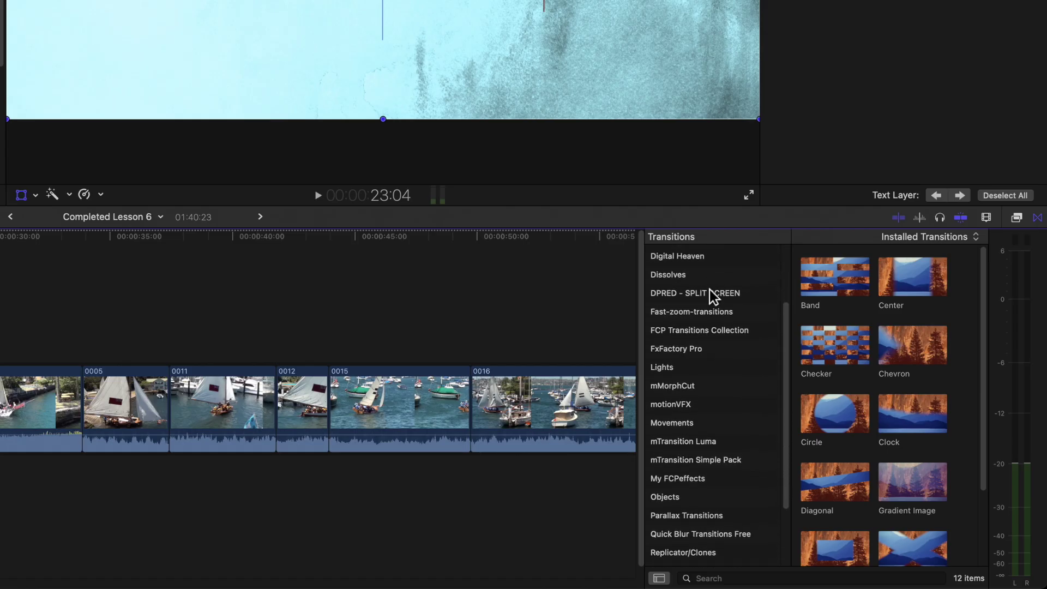
scroll(710, 295, up, 5)
click(671, 256)
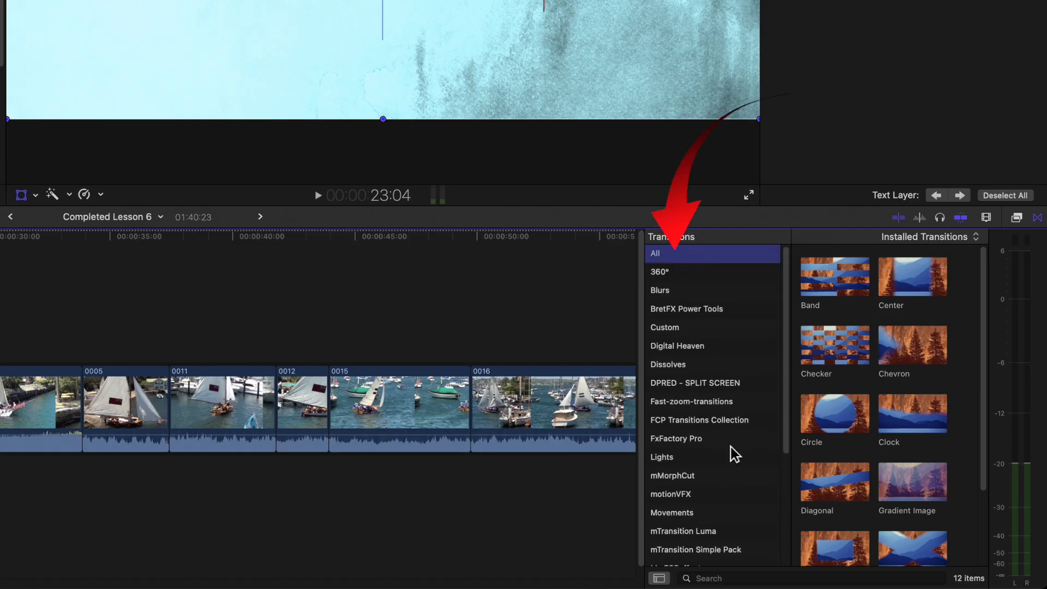
click(708, 579)
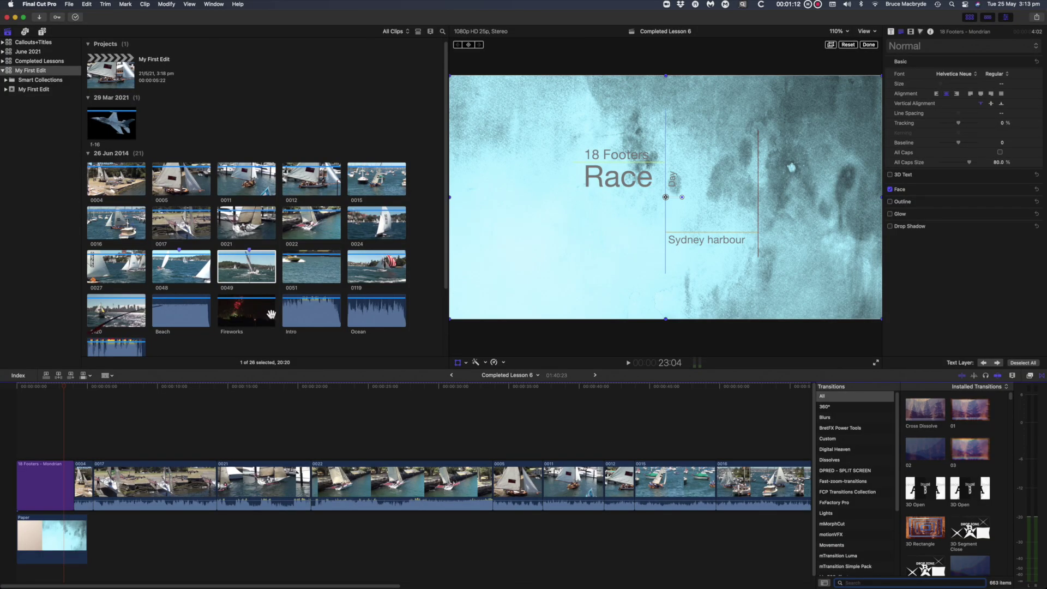
Play the Completed Lesson 6 timeline from about 3:06 across the cut from the title to the first clip.
click(261, 265)
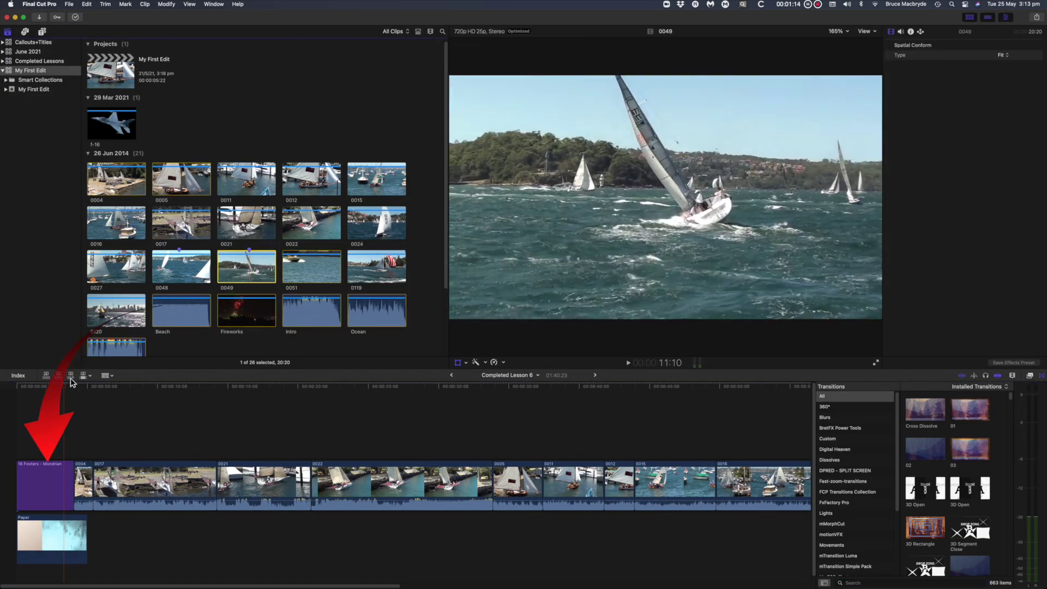
click(64, 387)
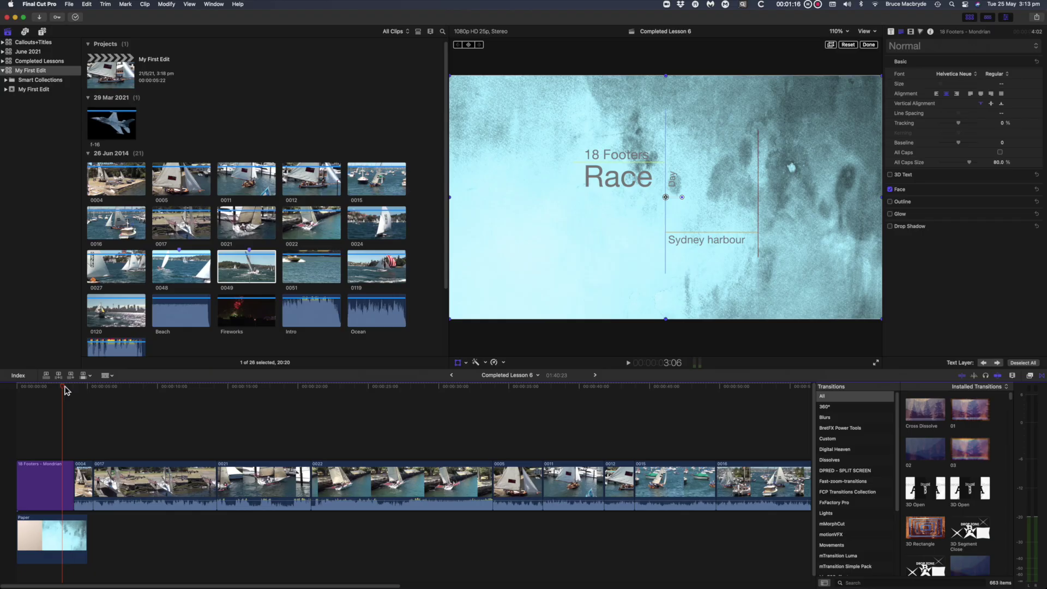
key(space)
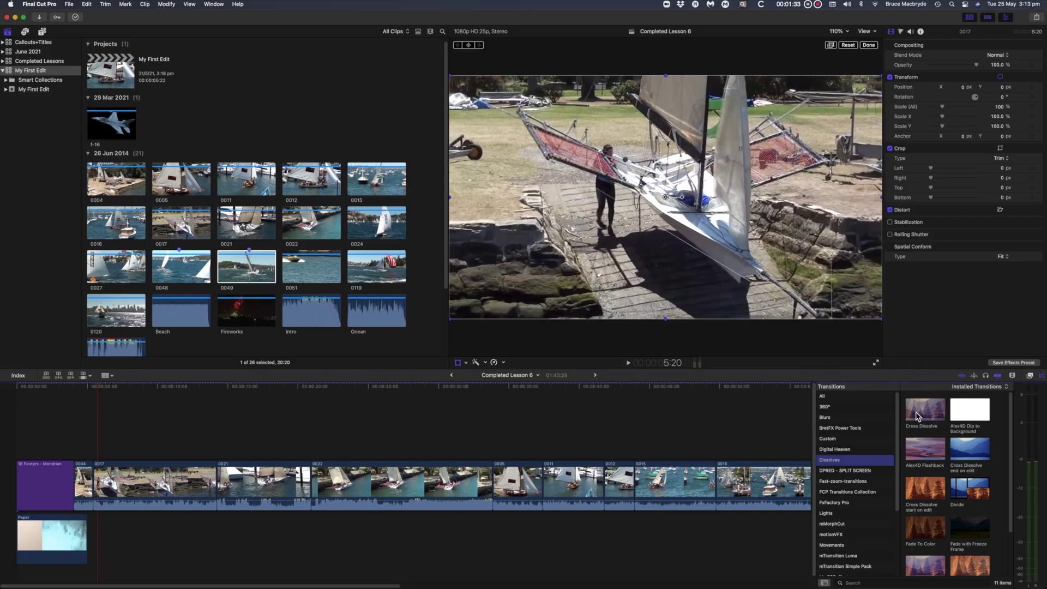
Add a Cross Dissolve between the Mondrian title and clip 0004, and play back the transition.
mouse_move(916, 413)
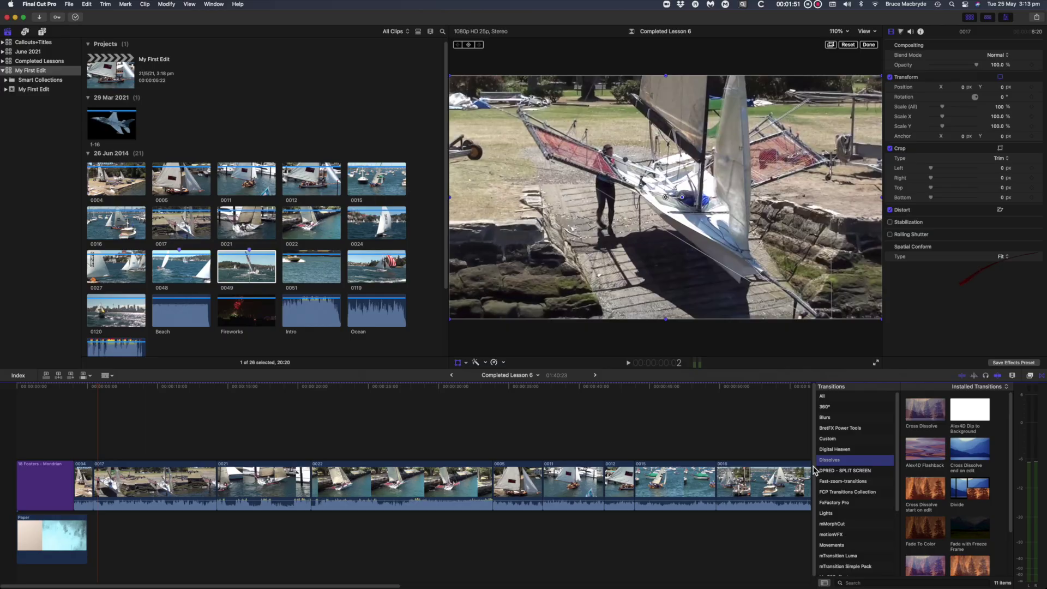
drag(925, 409, 73, 496)
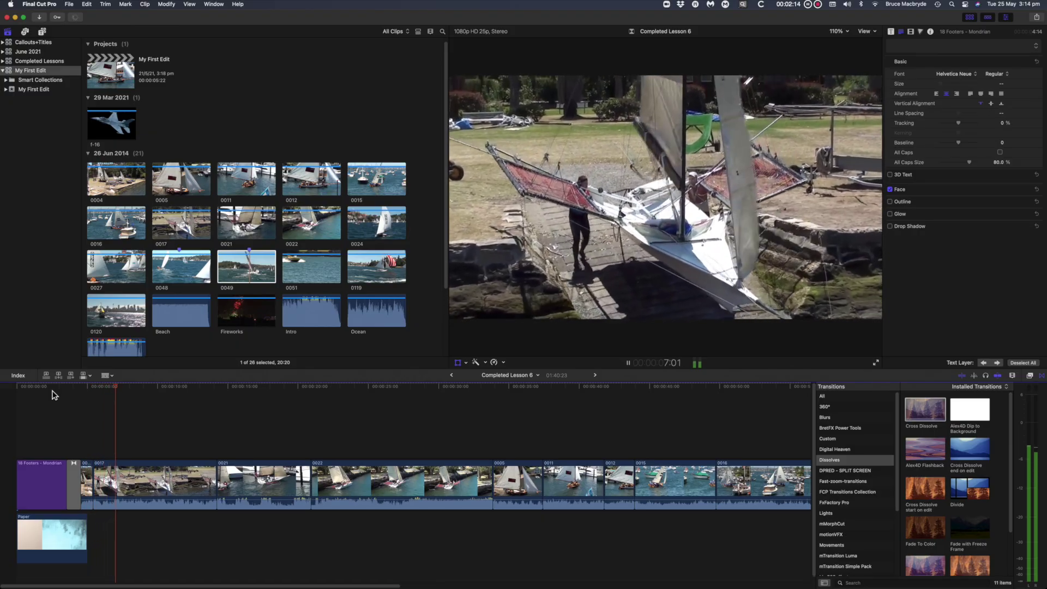
key(space)
key(shift+t)
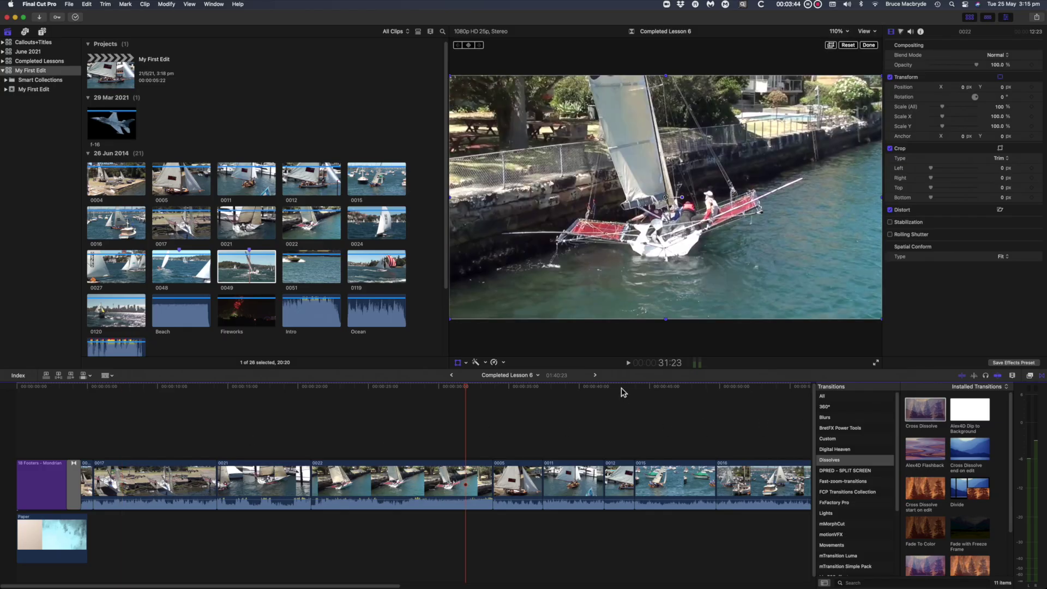
Select the edit point between clips 0012 and 0015 and apply the Fade To Color transition there.
click(621, 391)
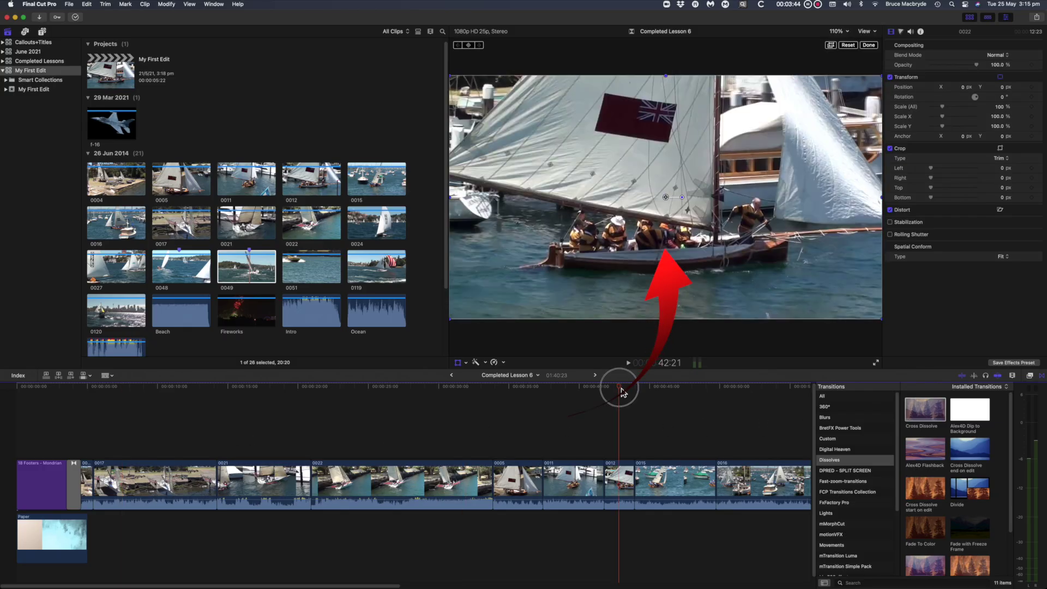
drag(621, 391, 665, 402)
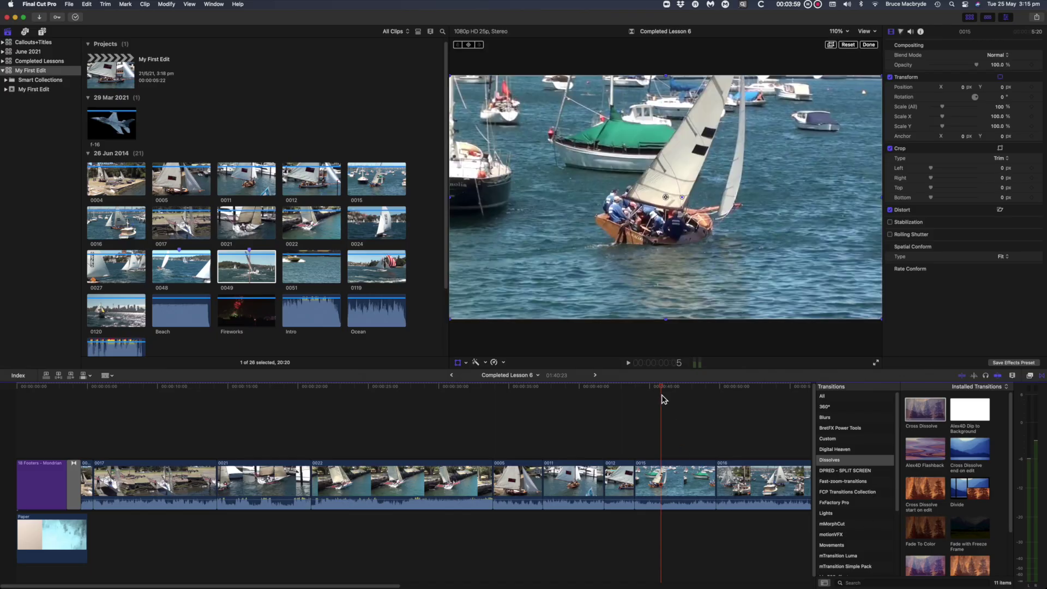
click(634, 394)
click(637, 479)
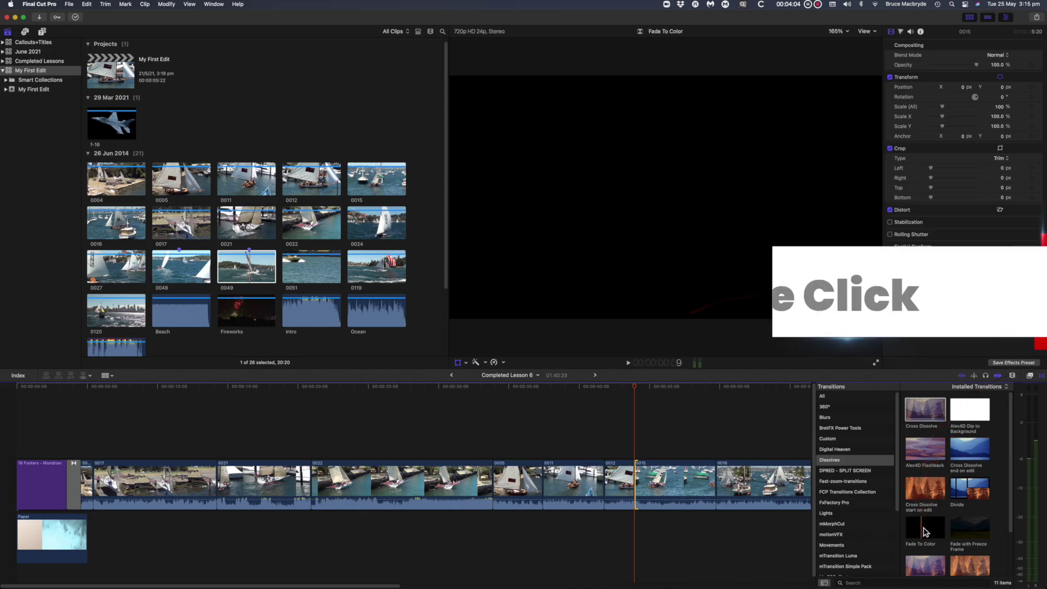
double_click(924, 531)
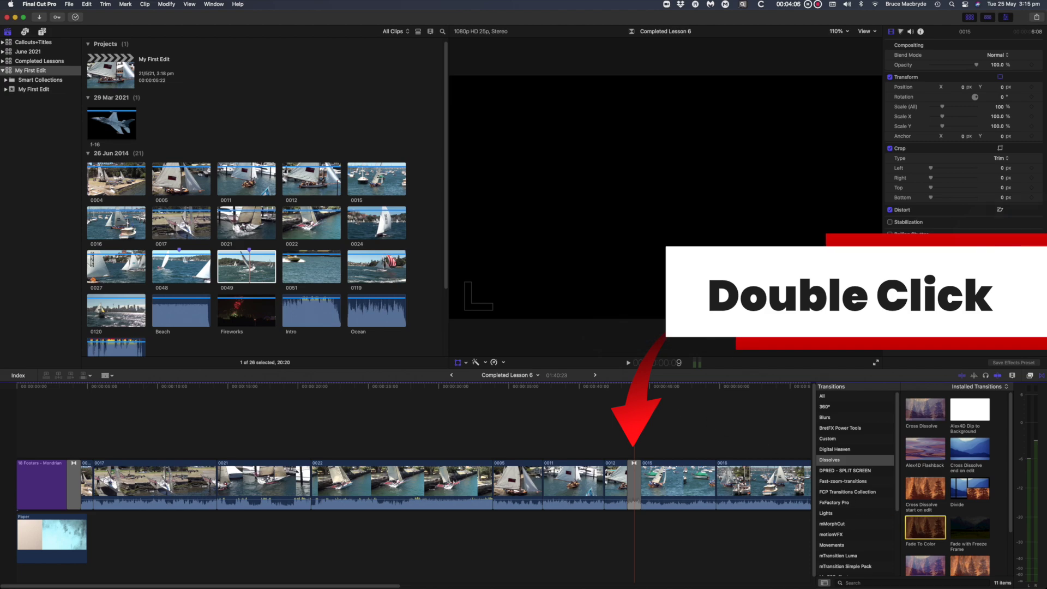
Play back the Fade To Color transition from just before it, starting at 43:11.
click(626, 385)
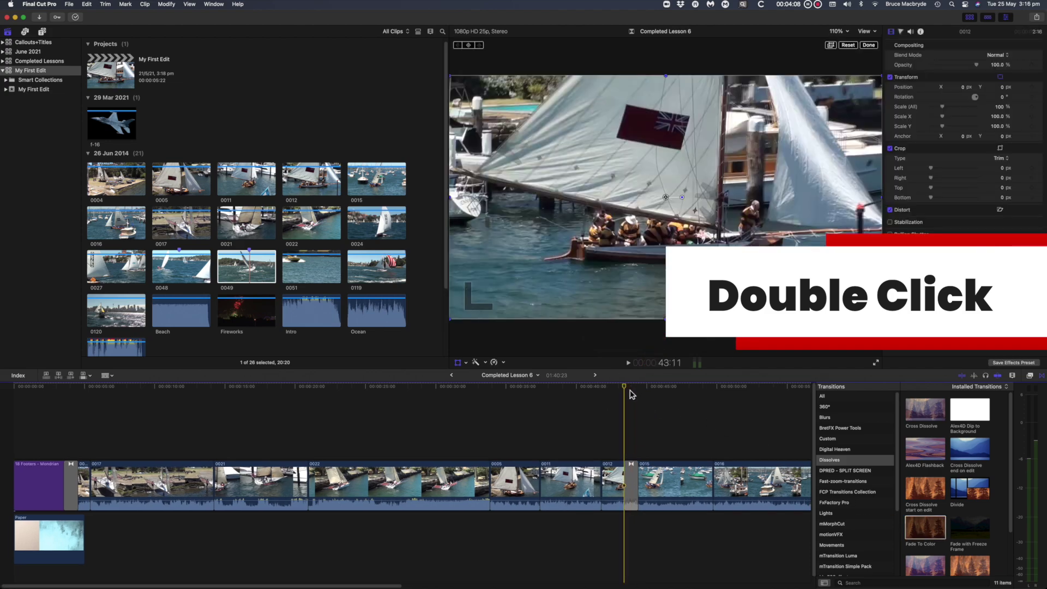
key(space)
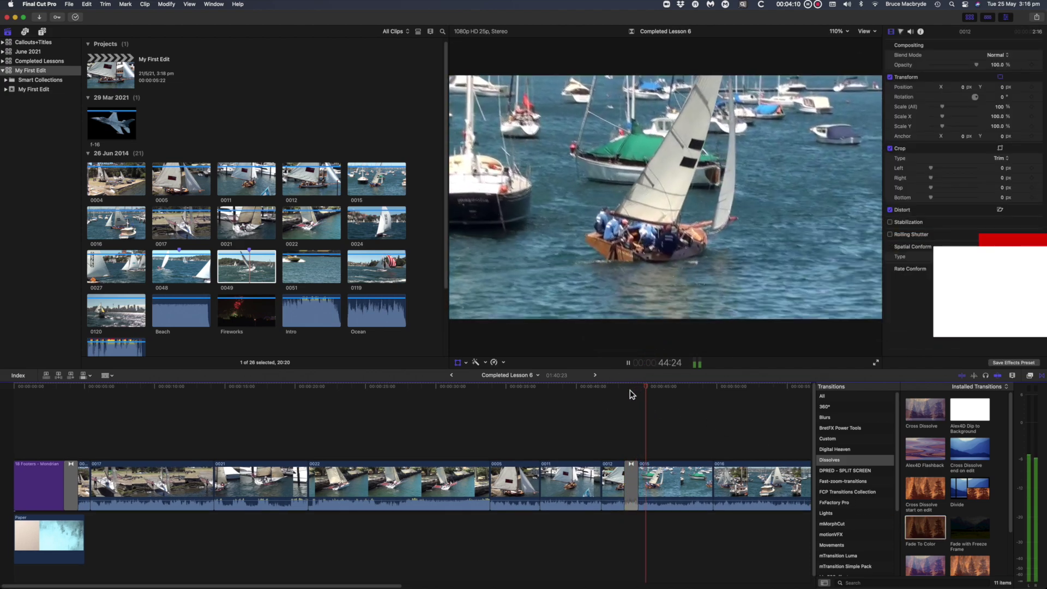
key(space)
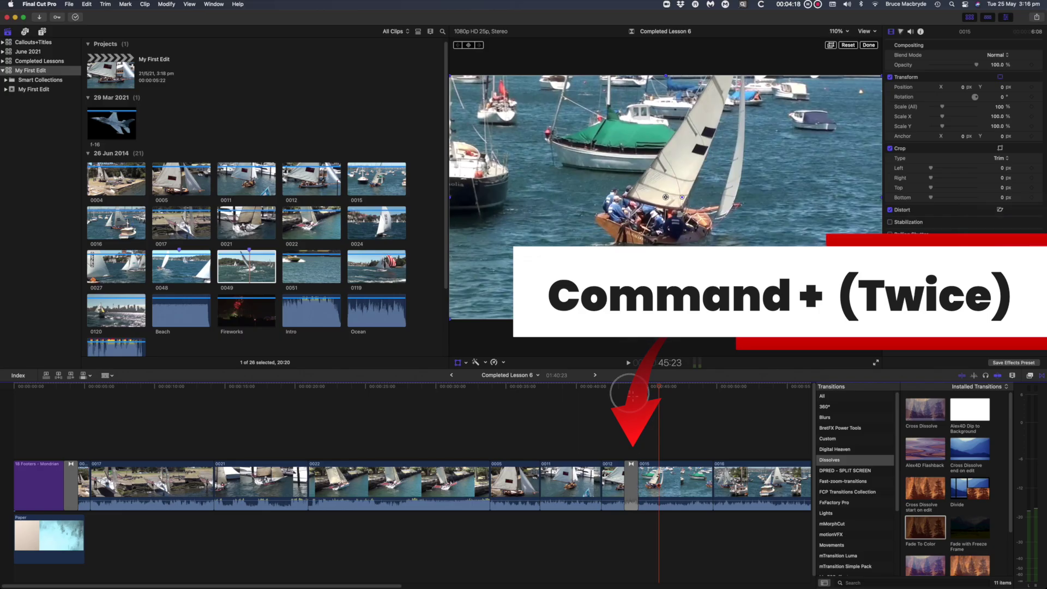
Lengthen the Fade To Color transition between clips 0012 and 0015 to about 2:11.
click(631, 390)
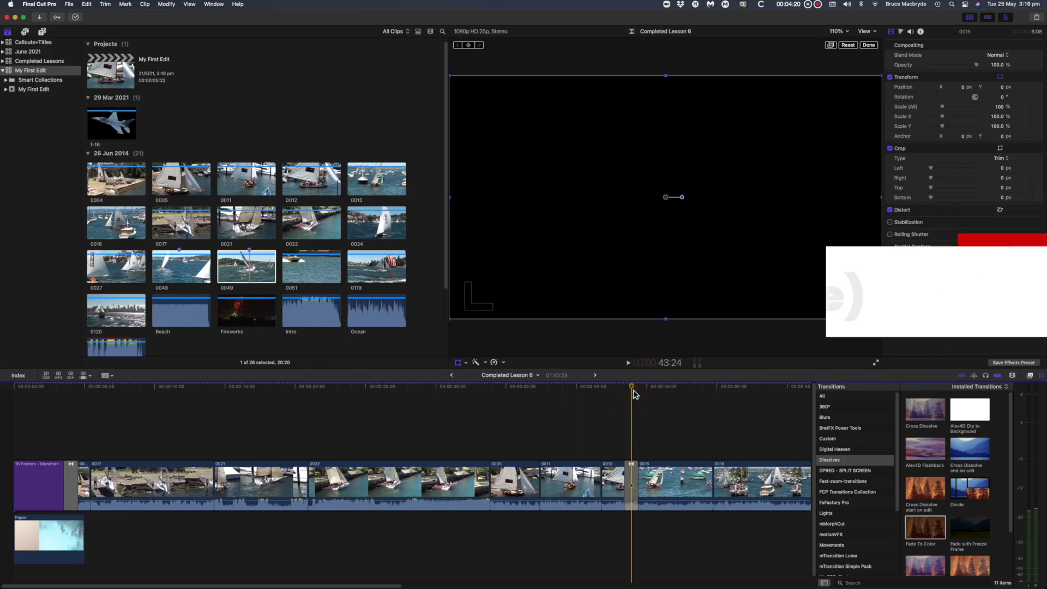
key(super+equal)
key(super+equal)
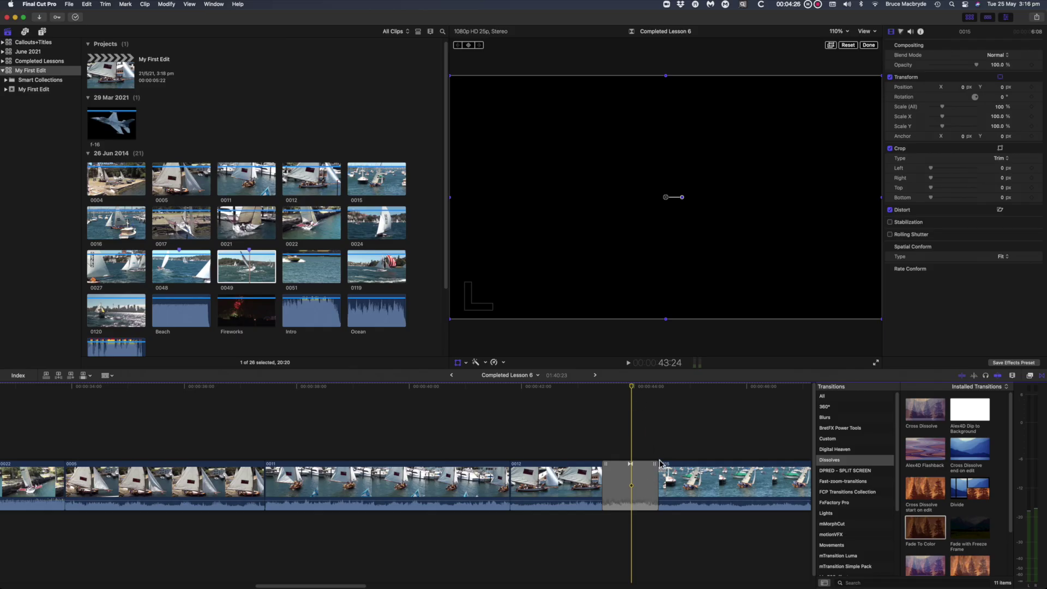
drag(657, 477, 693, 477)
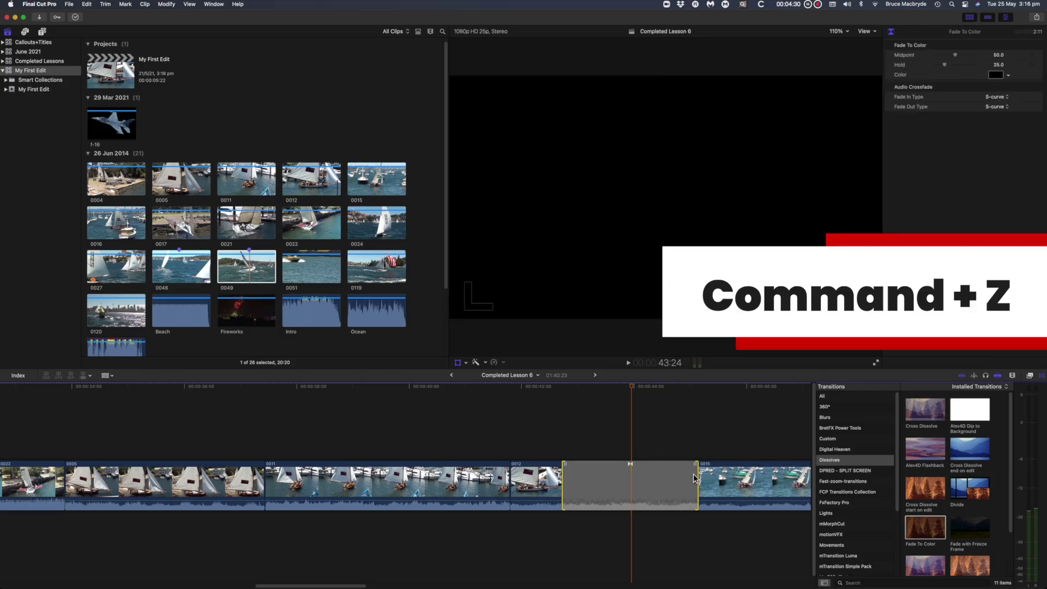
key(shift+z)
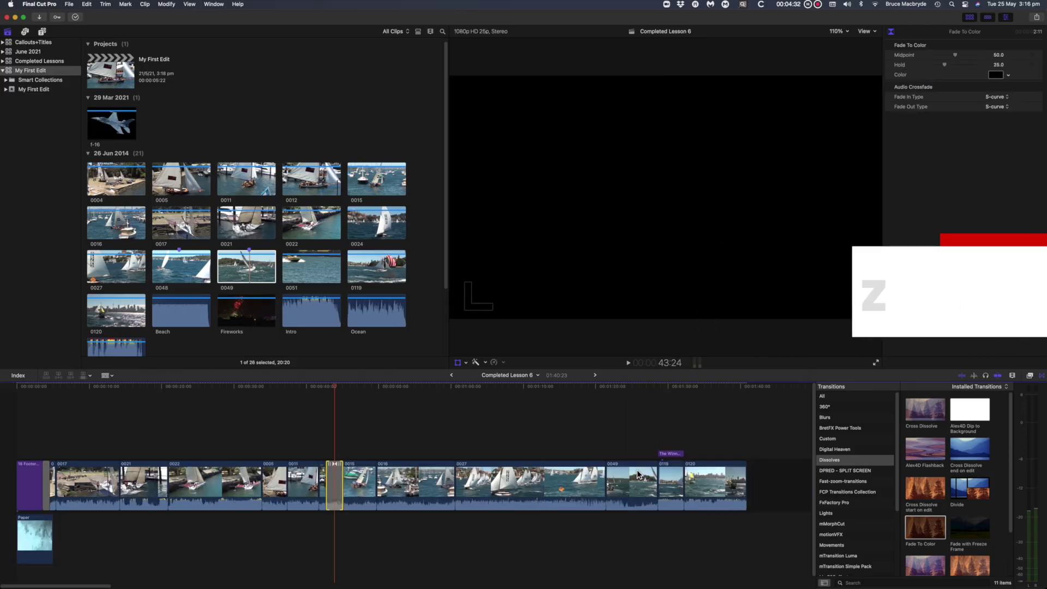
Play back the lengthened Fade To Color transition, starting at 41:20.
click(323, 388)
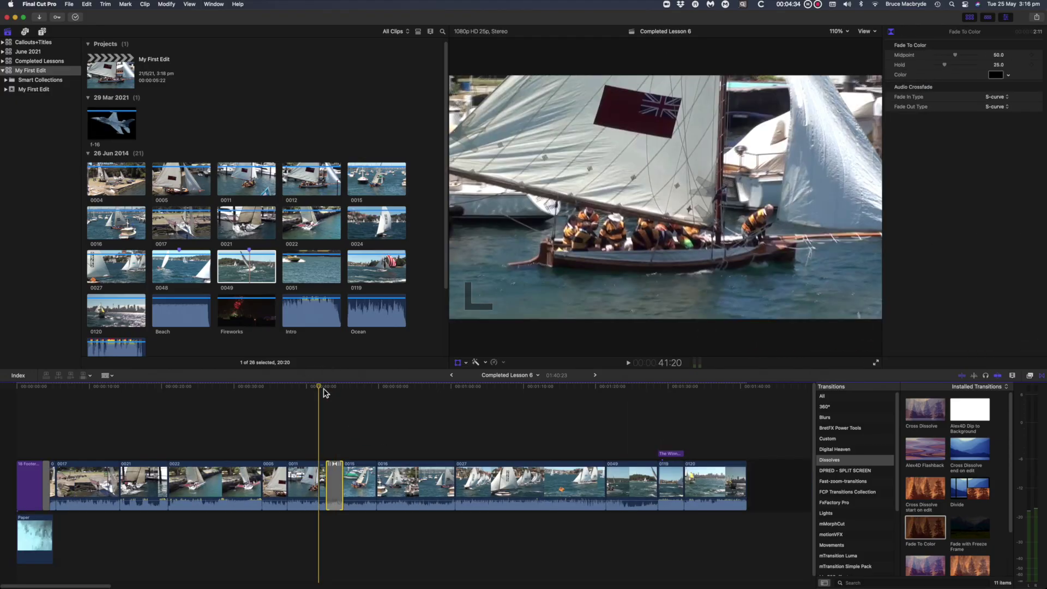
key(space)
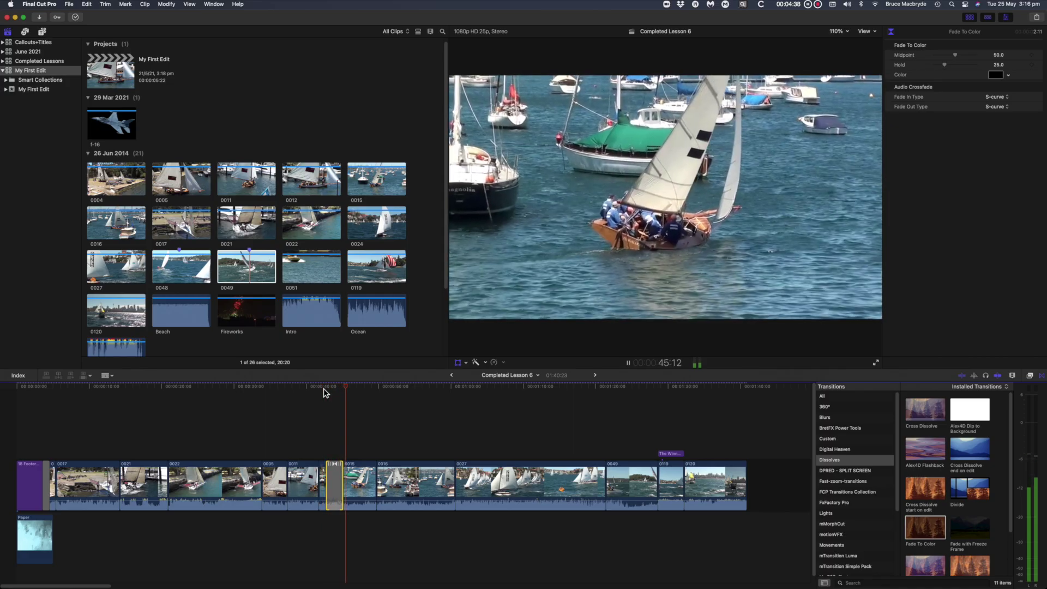
key(space)
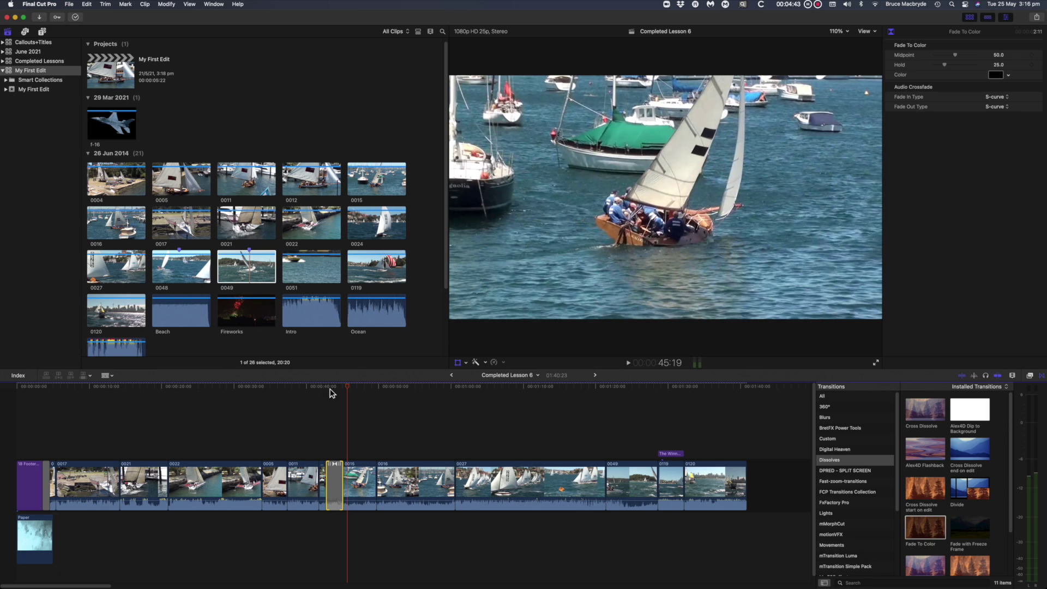
Apply the Chevron wipe at the edit point between clips 0049 and 0119 and play it back.
click(666, 387)
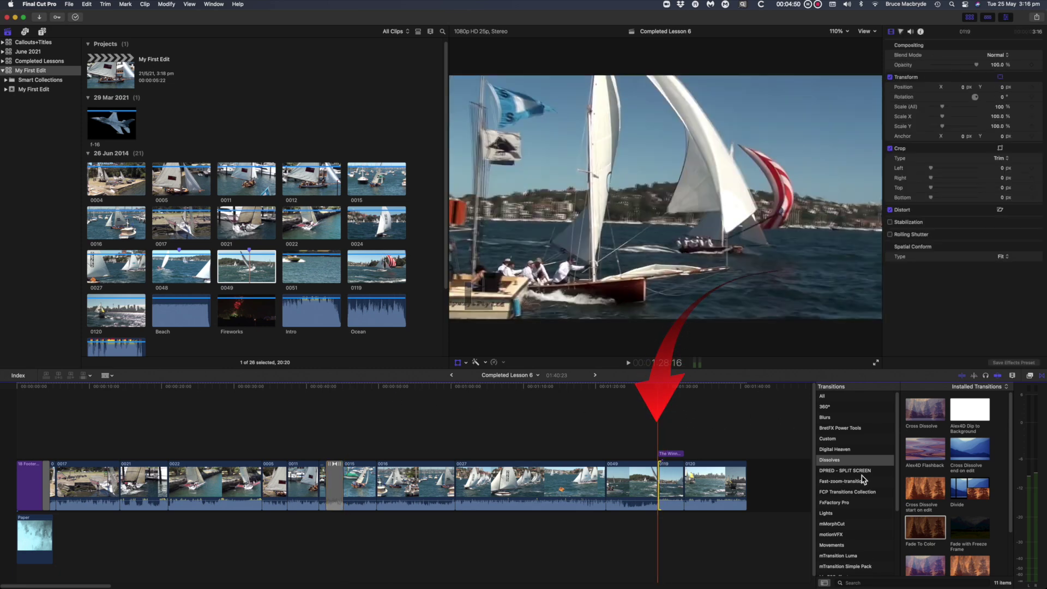
scroll(862, 479, down, 5)
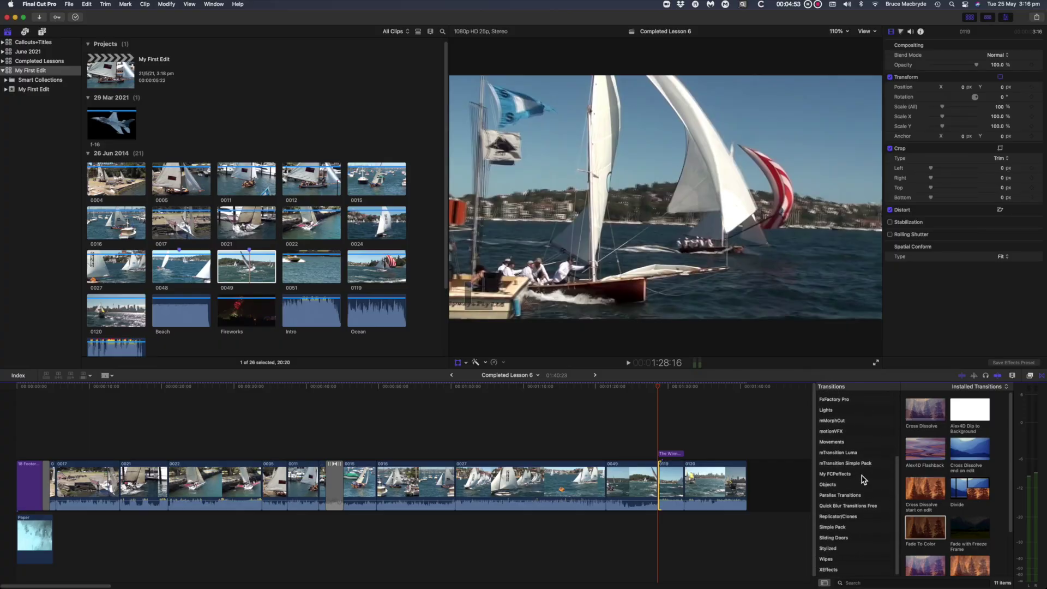
click(831, 560)
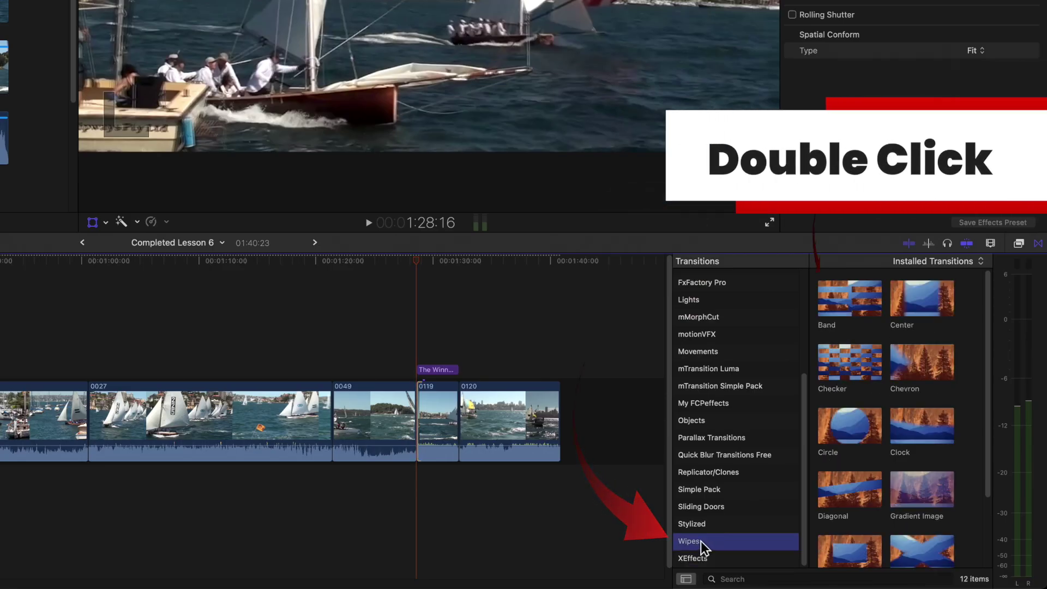
double_click(922, 362)
key(space)
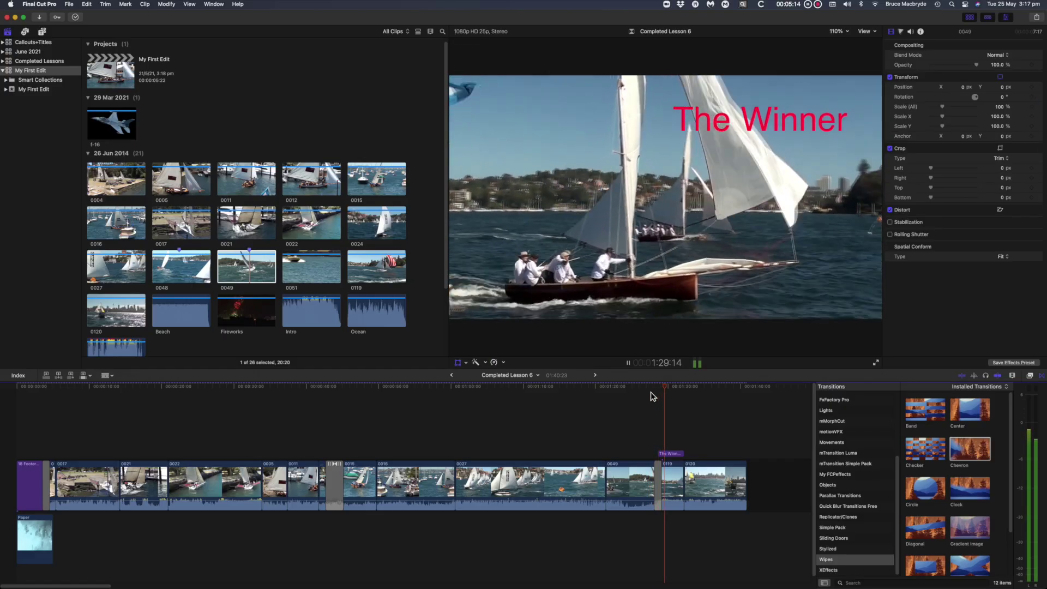
Select the Chevron transition between clips 0049 and 0119 and set its direction to Down.
click(658, 482)
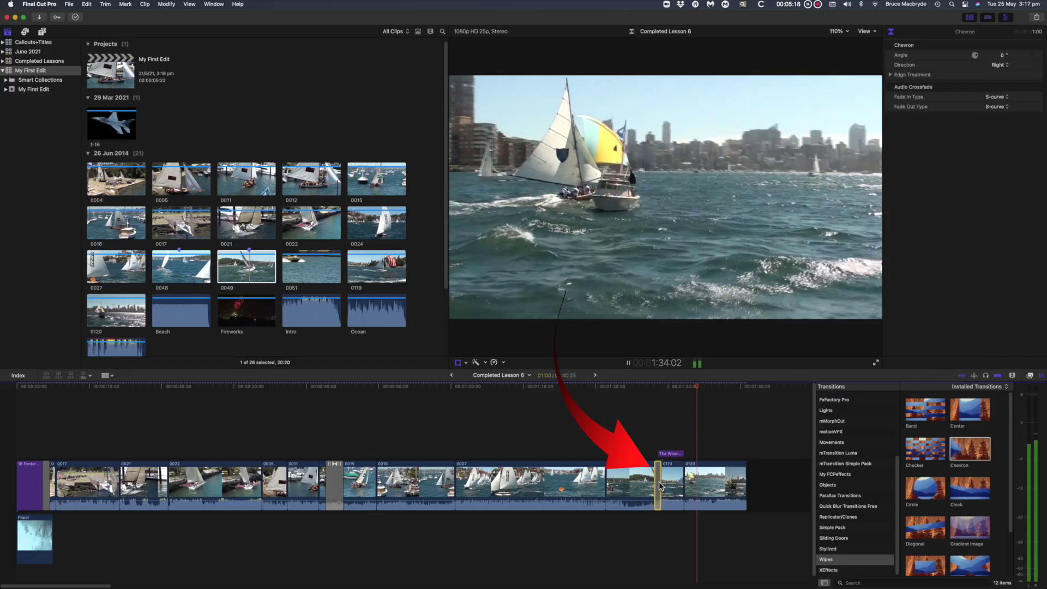
key(space)
click(656, 388)
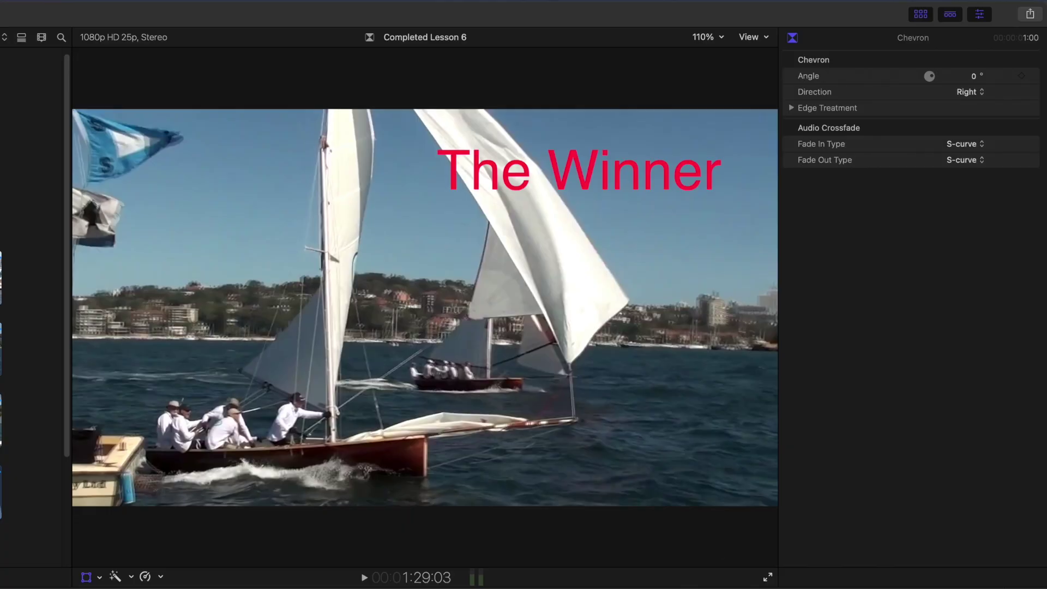
click(976, 91)
click(976, 107)
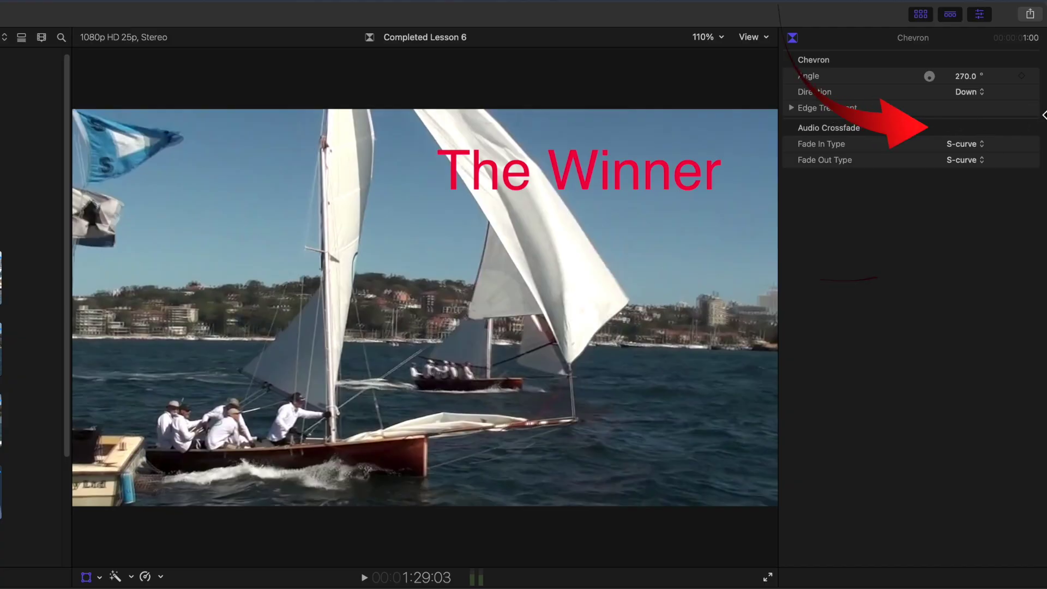
Give the Chevron transition a Solid Color edge in a blue sampled from the sky, and play it back from 1:27:08.
click(973, 141)
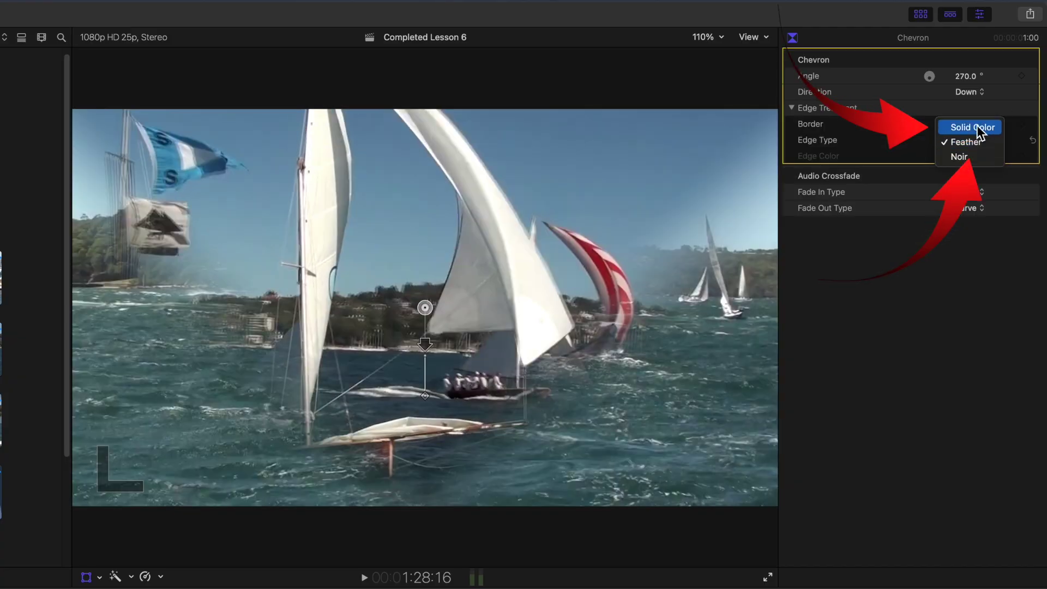
click(977, 129)
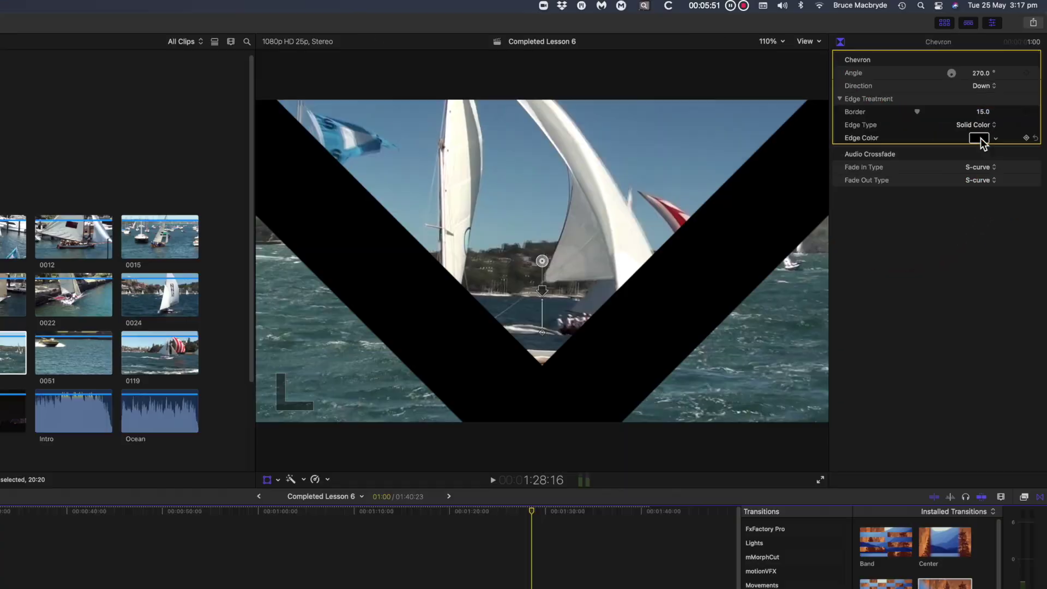
click(963, 157)
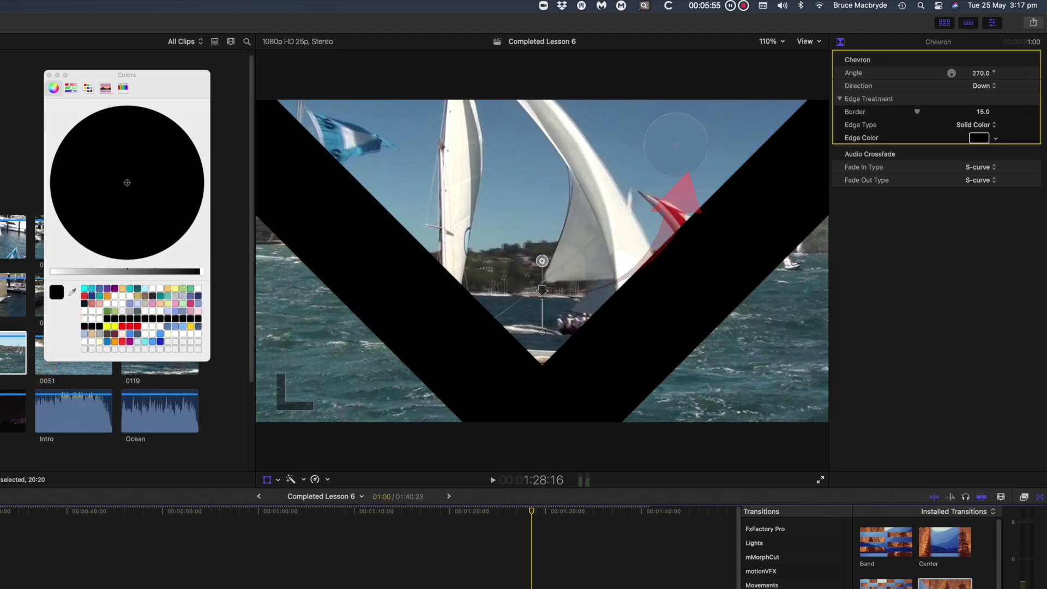
click(679, 151)
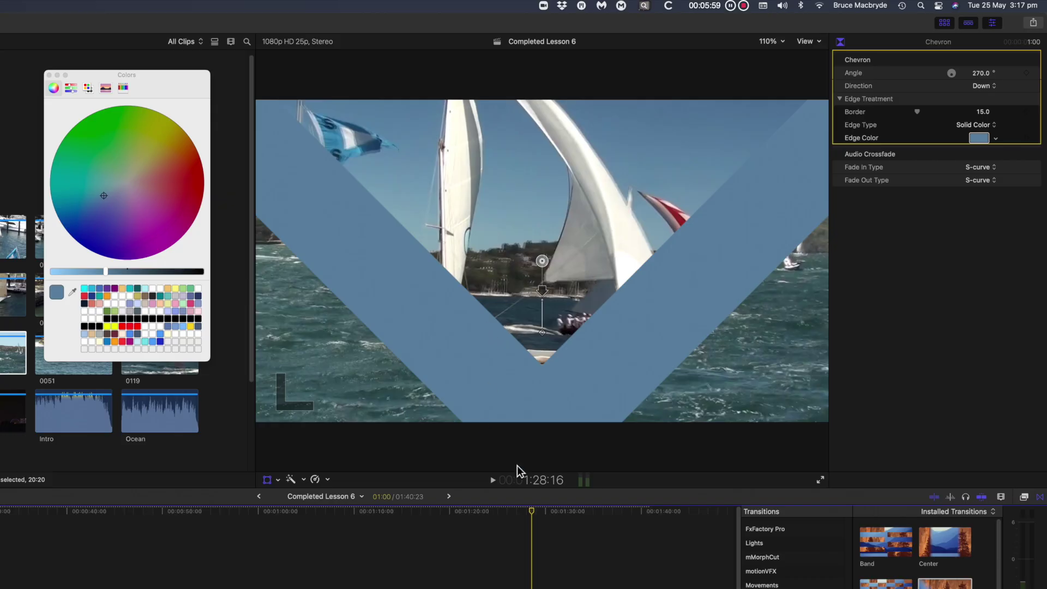
click(520, 513)
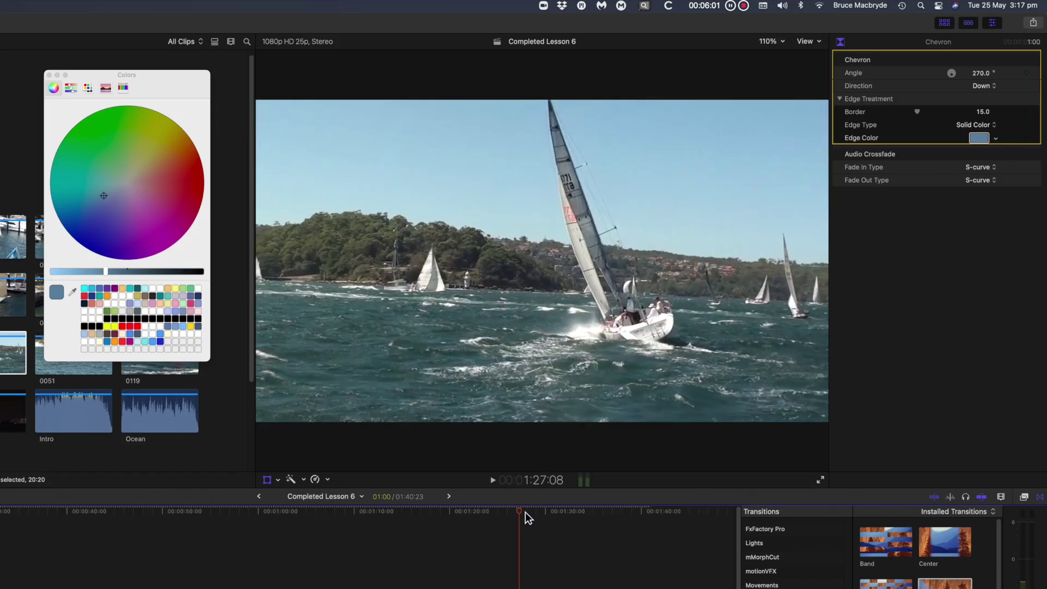
key(space)
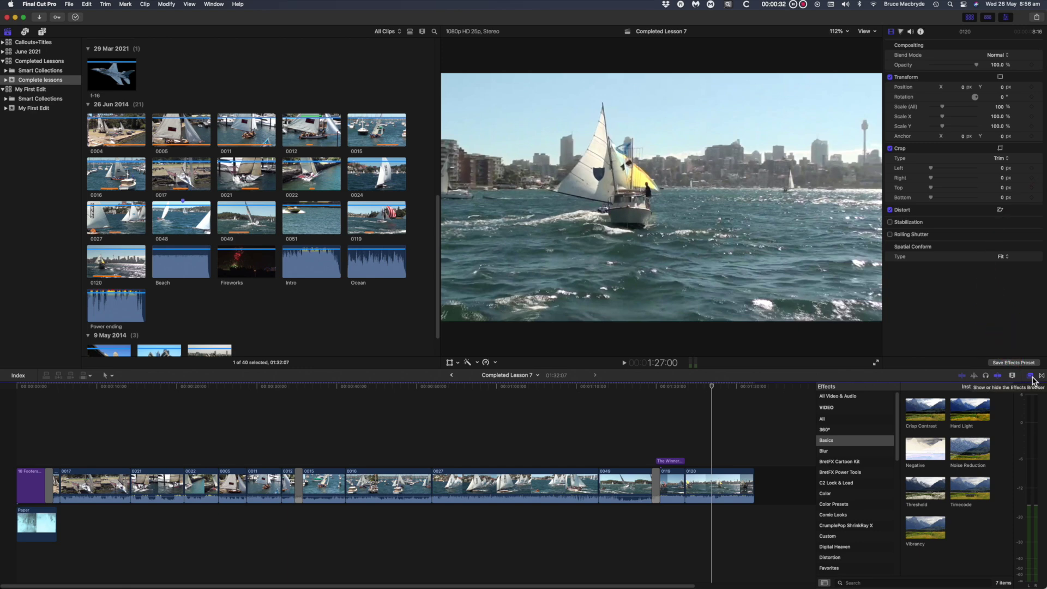
Examine the installed video effects in the All, Light and Looks categories.
click(1031, 378)
click(1032, 378)
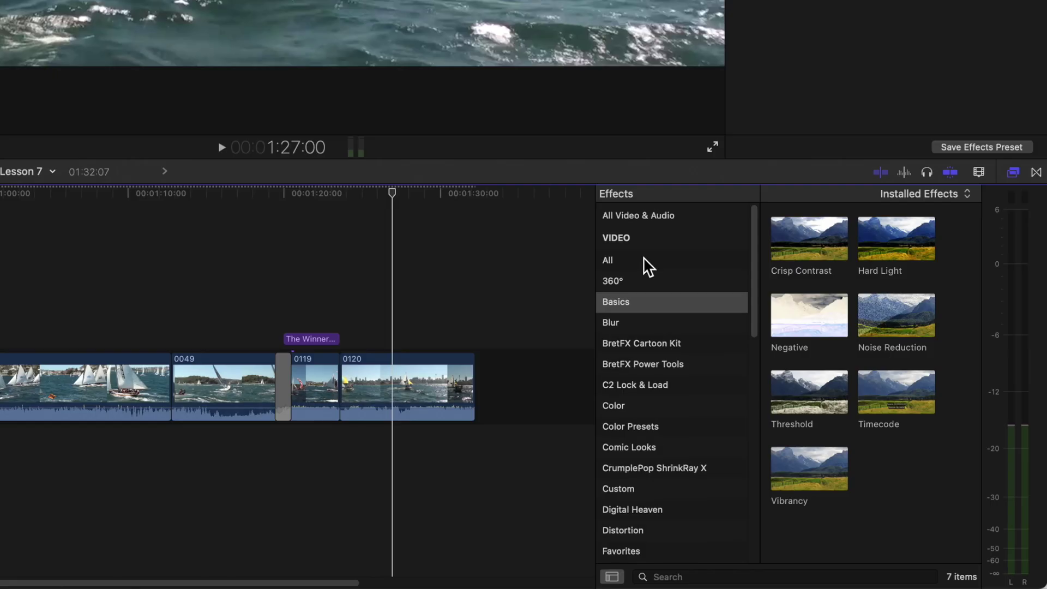
scroll(654, 267, down, 1)
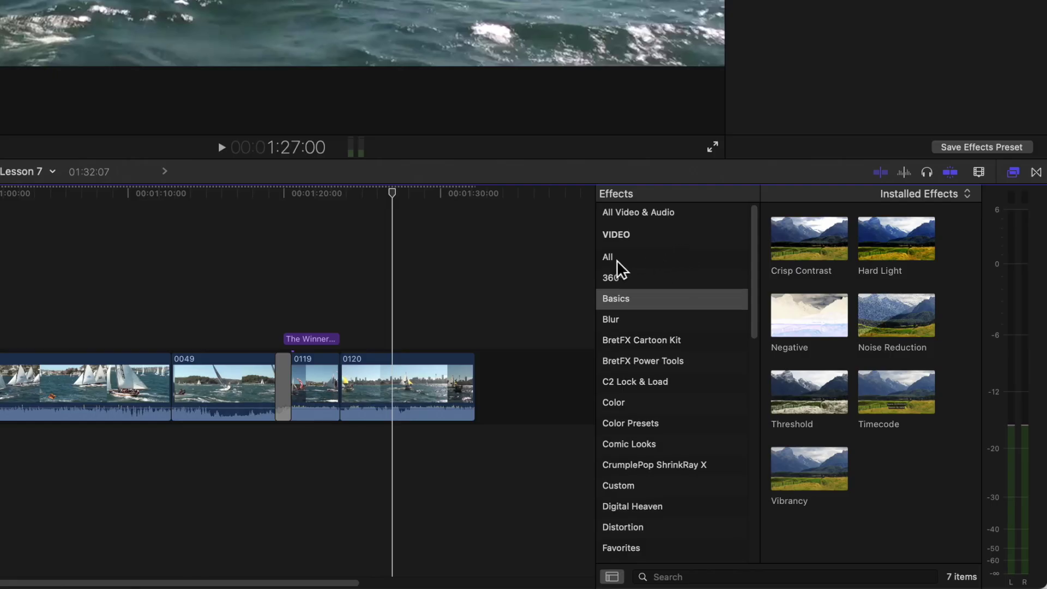
click(643, 260)
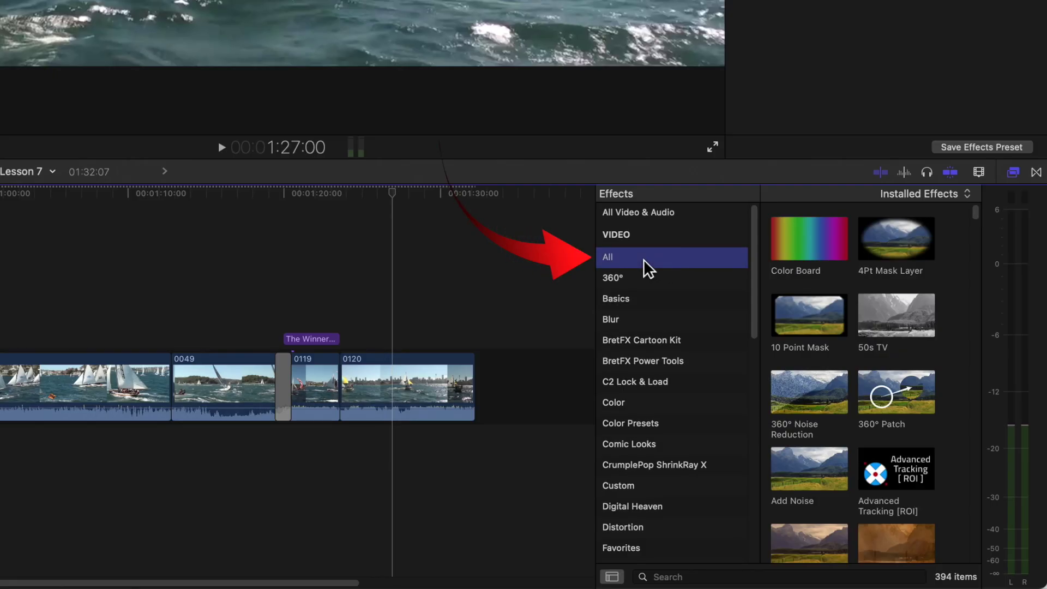
click(685, 577)
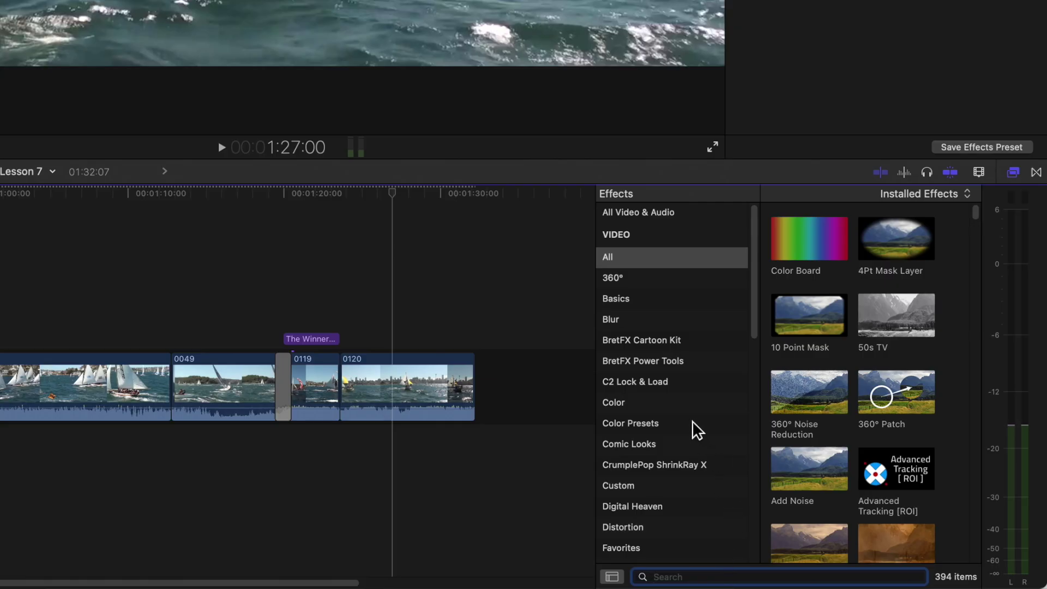
scroll(691, 421, down, 2)
scroll(692, 420, down, 5)
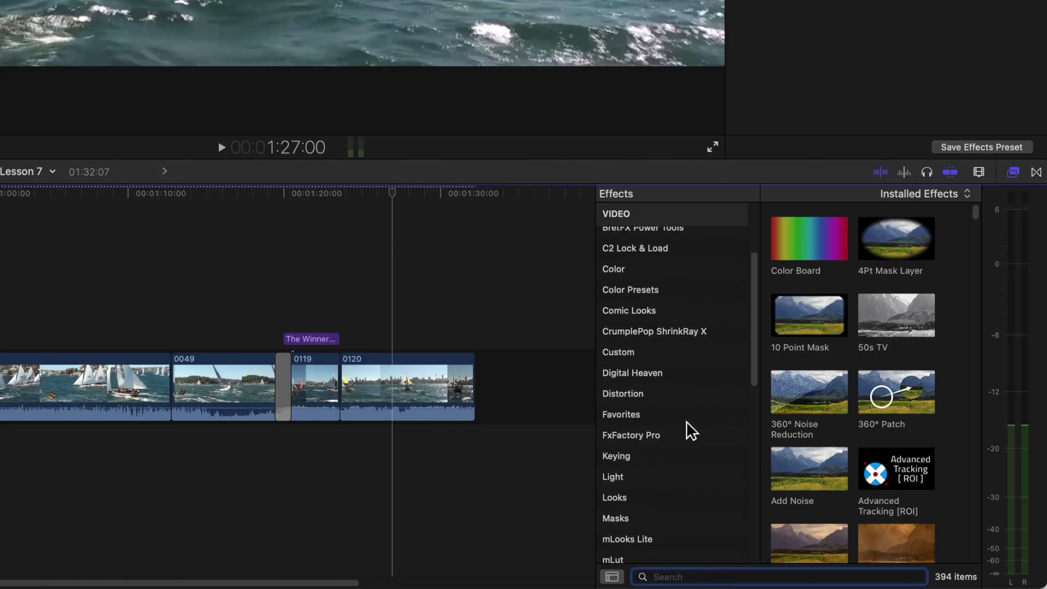
click(625, 477)
scroll(667, 472, down, 3)
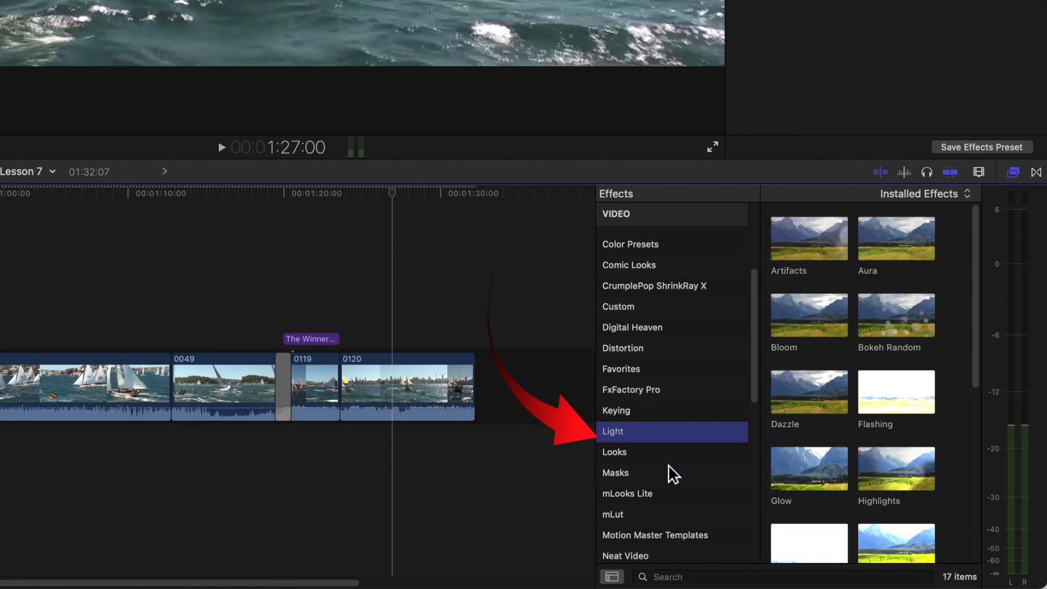
click(621, 441)
scroll(659, 443, down, 3)
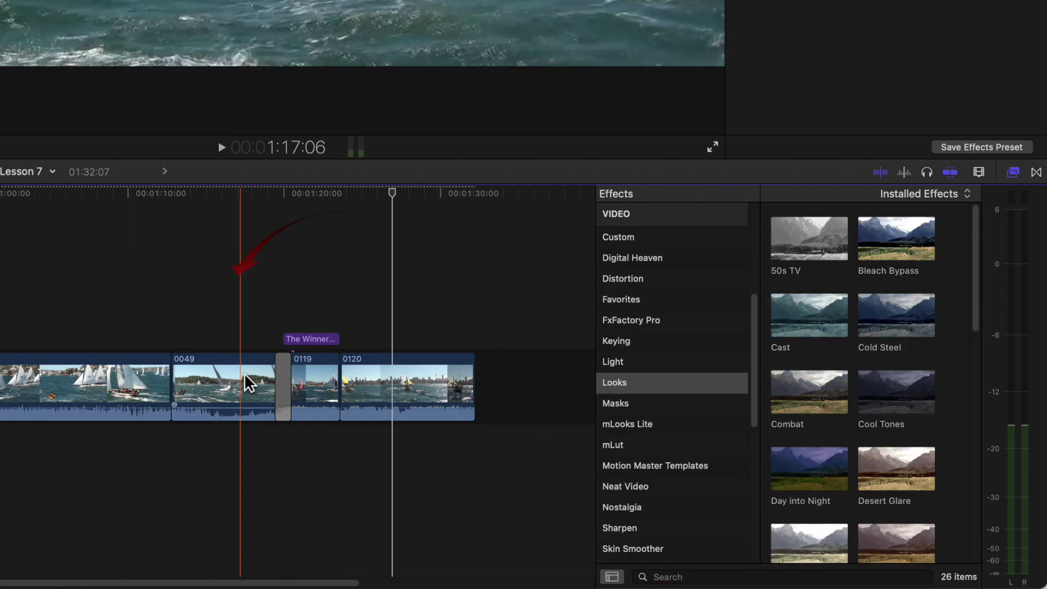
Apply the Crisp Contrast effect from the Basics category to clip 0049 and show its settings in the video inspector.
click(238, 383)
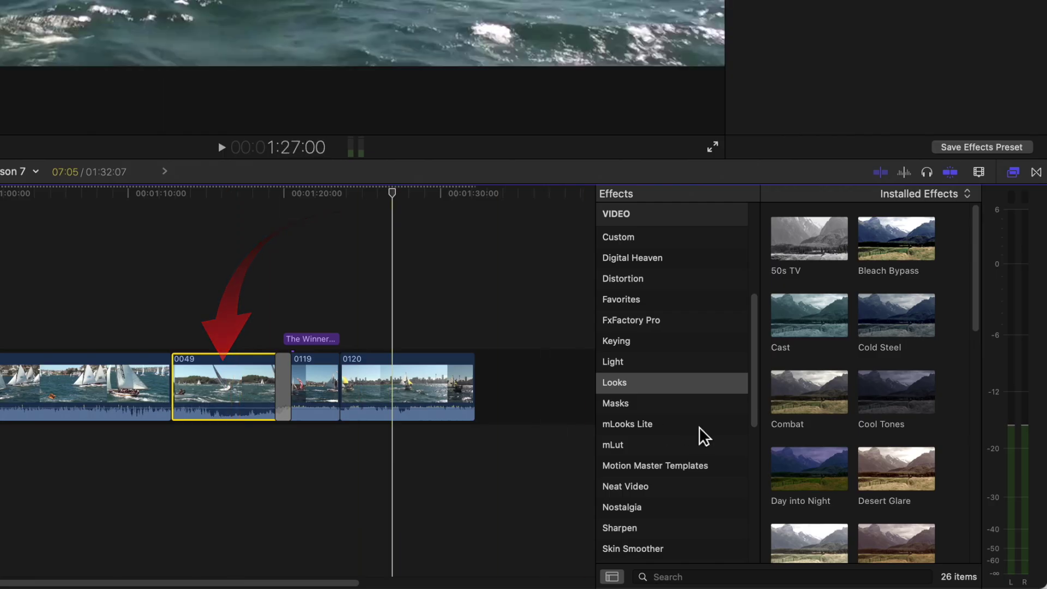
scroll(699, 426, up, 5)
click(790, 484)
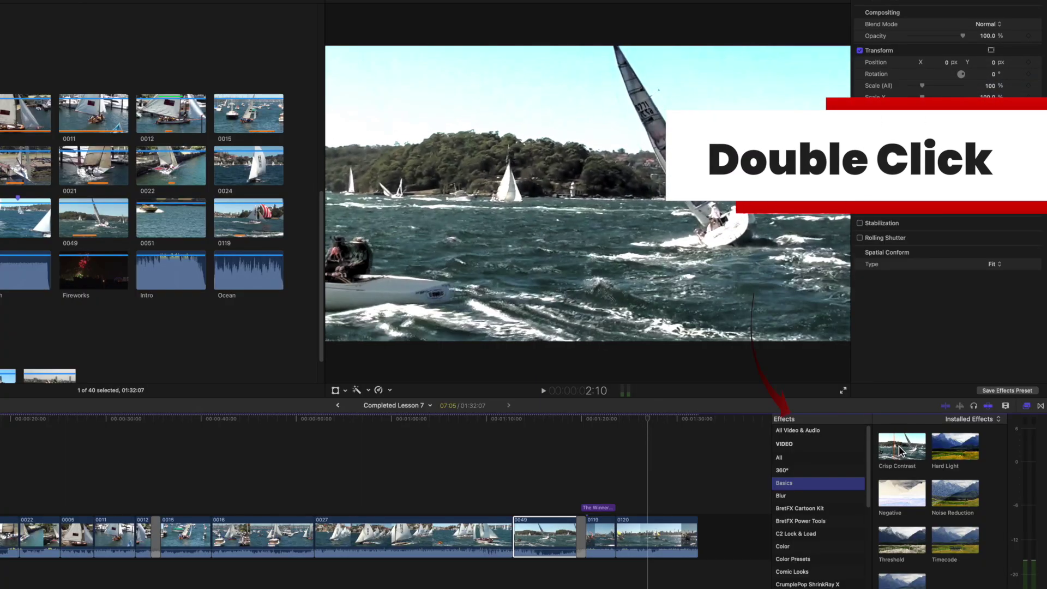
double_click(898, 450)
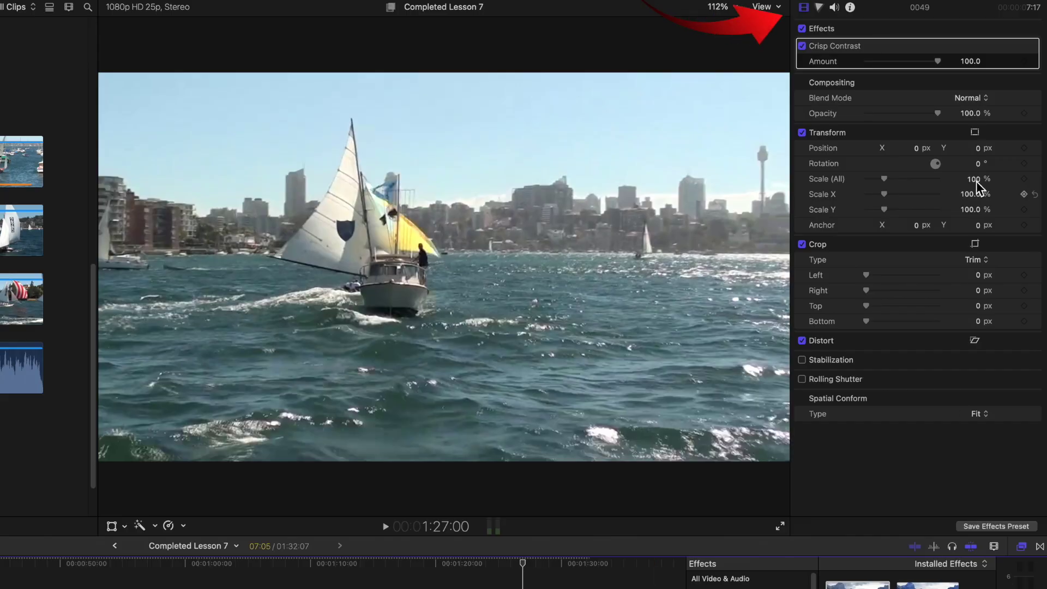
click(809, 10)
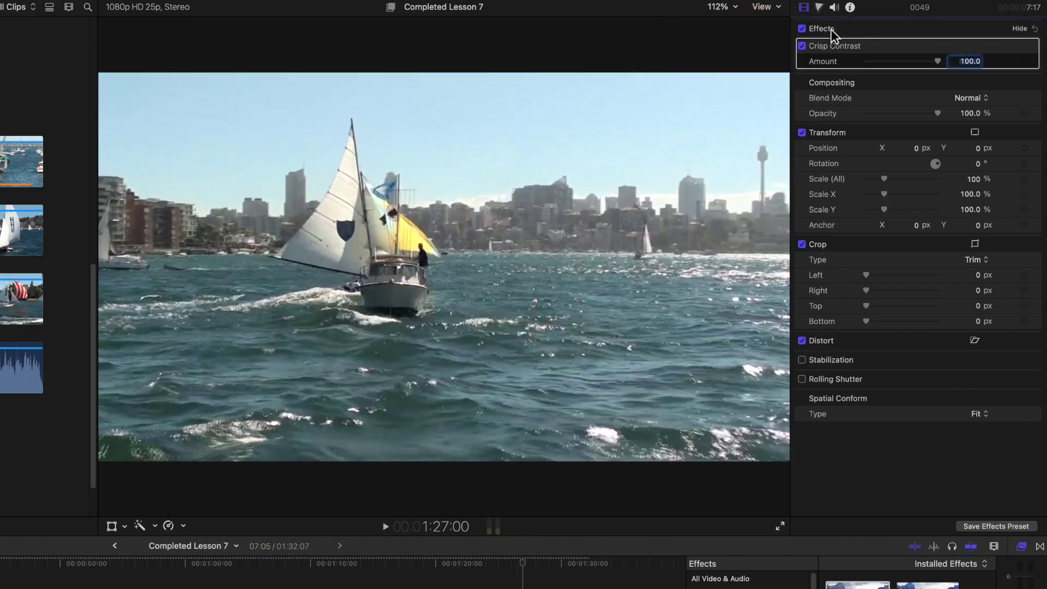
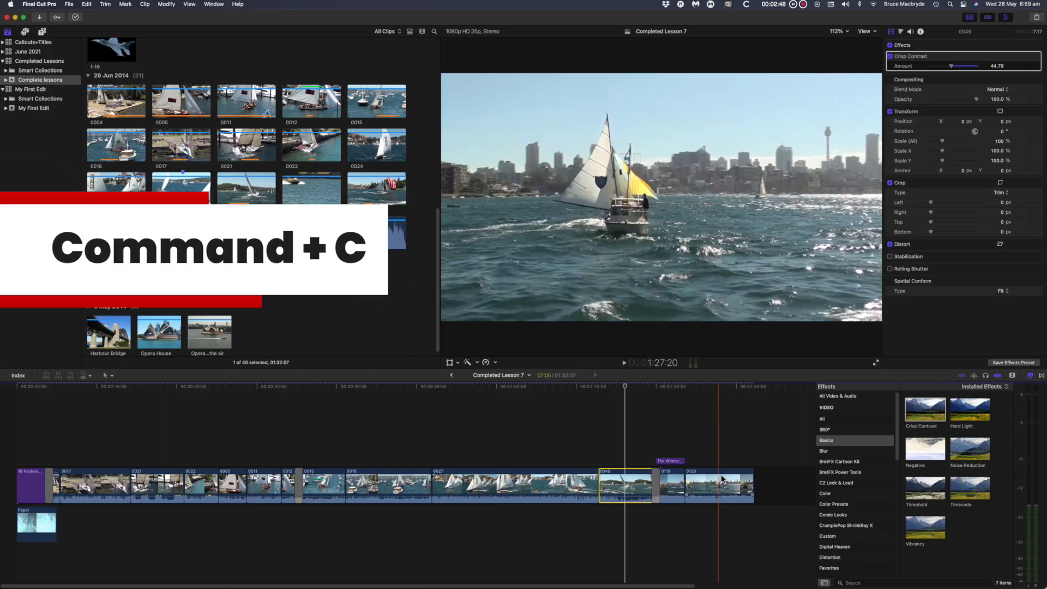
Select all the video clips in the primary storyline and paste the Crisp Contrast effect copied from clip 0049 onto them.
click(722, 479)
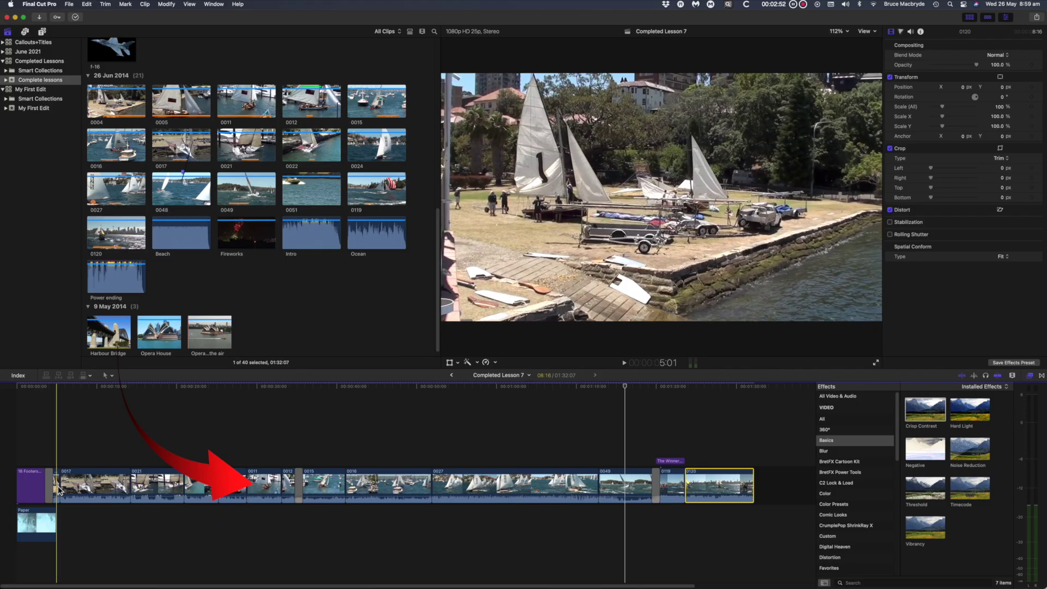
key(super+a)
key(super+alt+v)
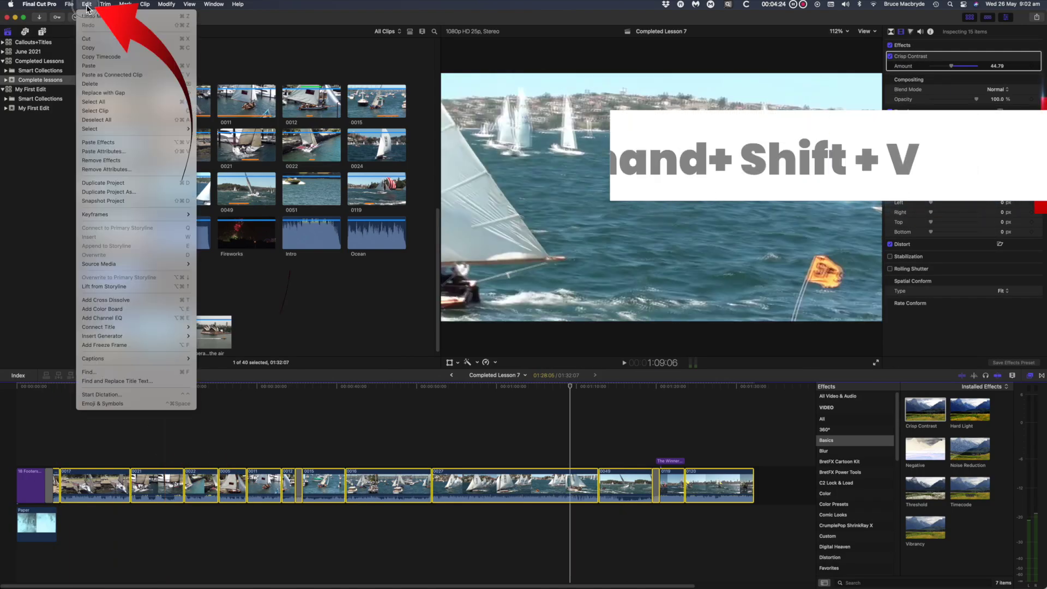
click(135, 142)
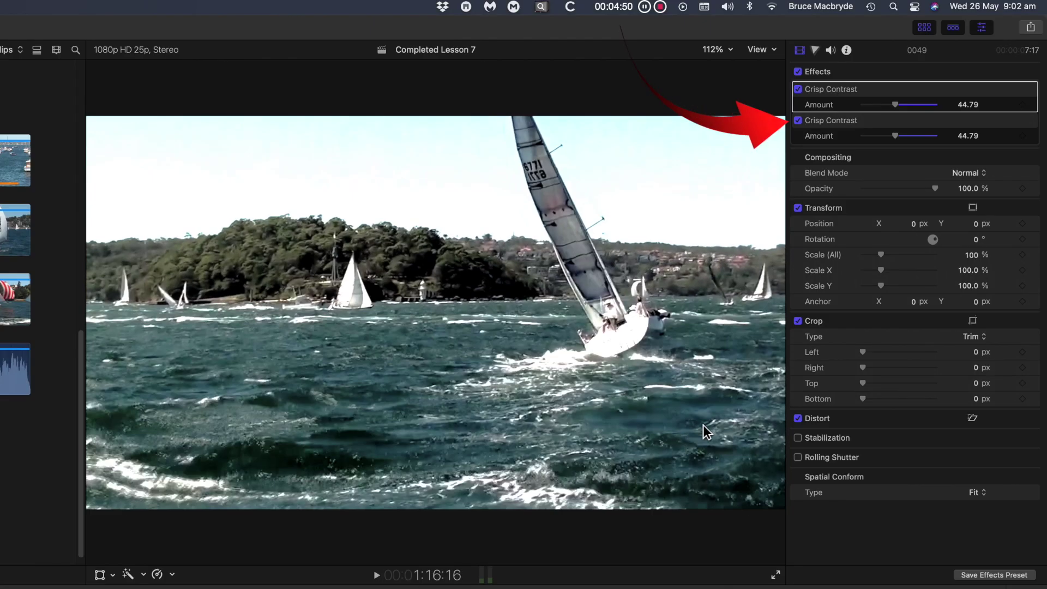
Disable the duplicate Crisp Contrast effect on clip 0049 and apply the Comic Ink effect from Comic Looks to clip 0120.
click(802, 122)
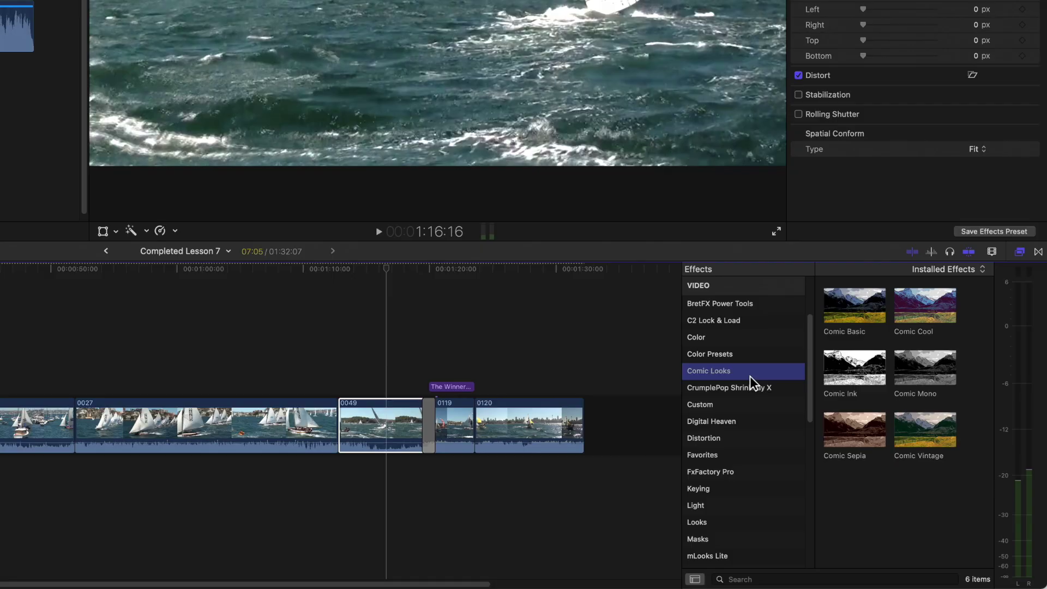
drag(853, 366, 542, 425)
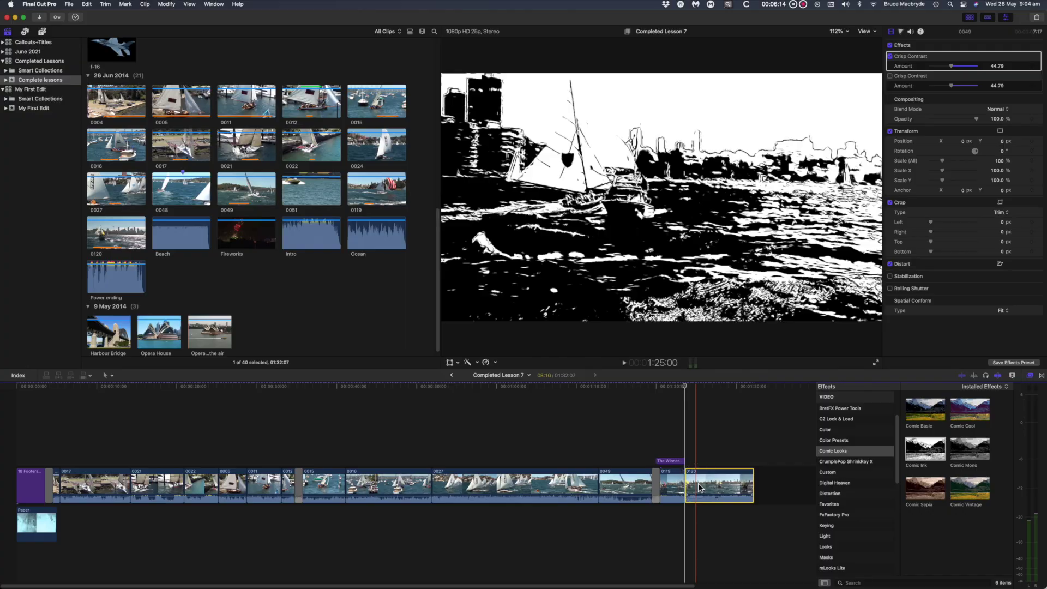
click(492, 421)
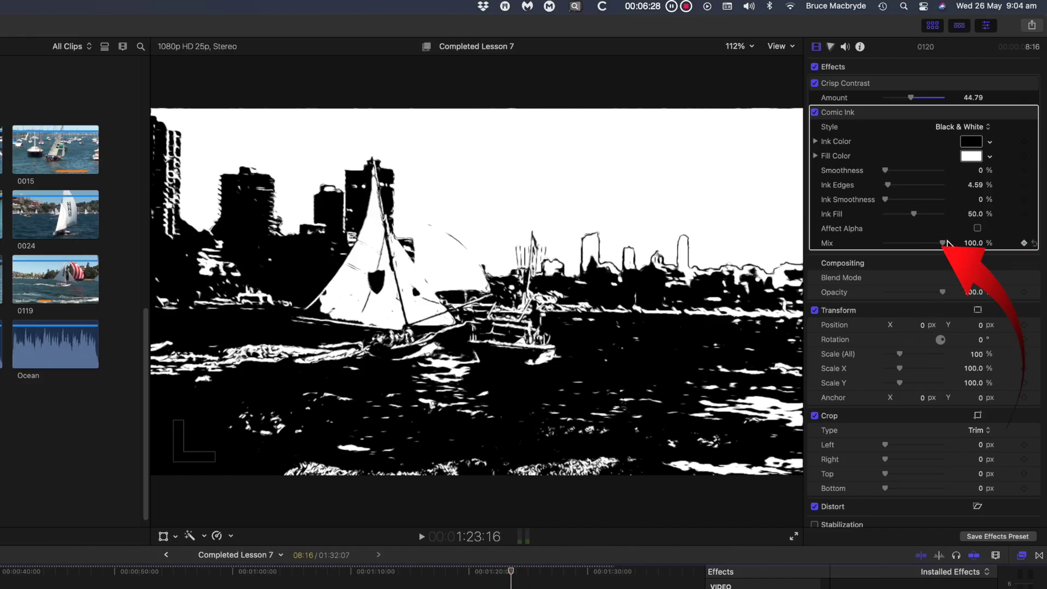
Keyframe Comic Ink's Mix on clip 0120 from 0% at 1:23:16 to 100% at 1:27:23.
drag(945, 243, 881, 251)
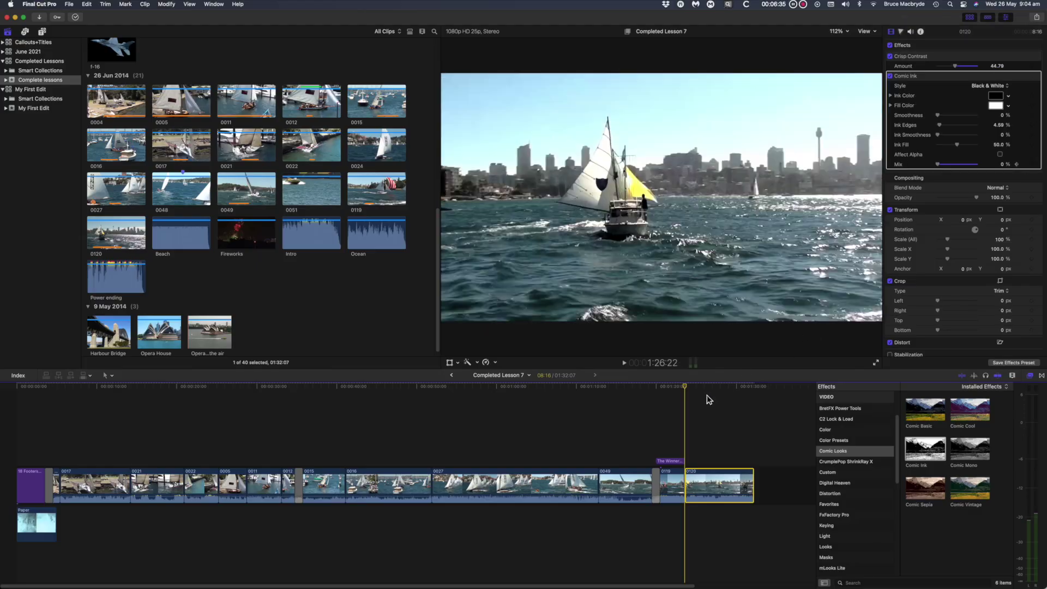
drag(686, 392, 722, 398)
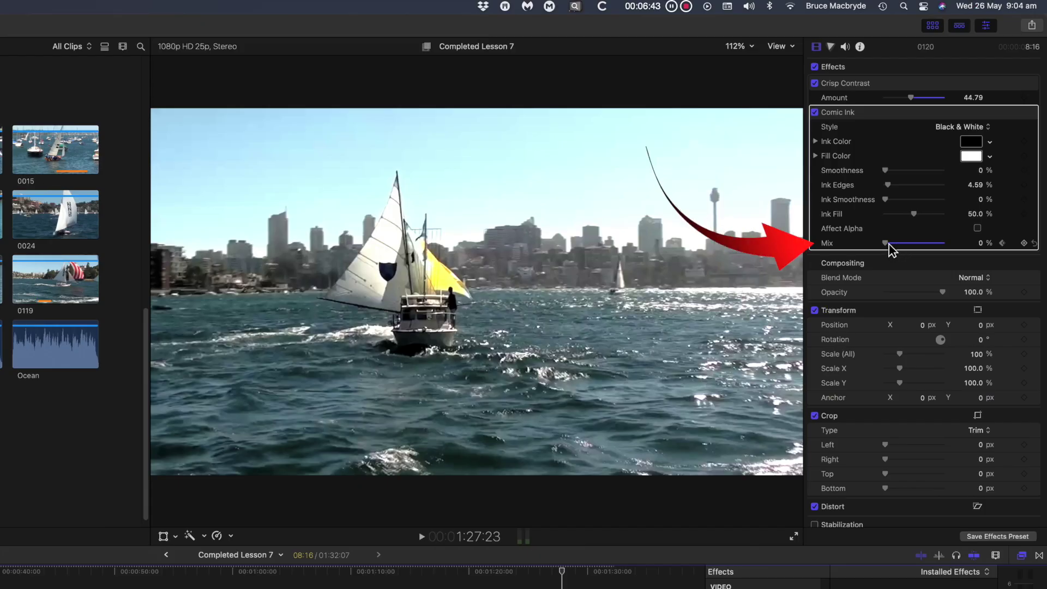
click(939, 165)
drag(888, 244, 974, 246)
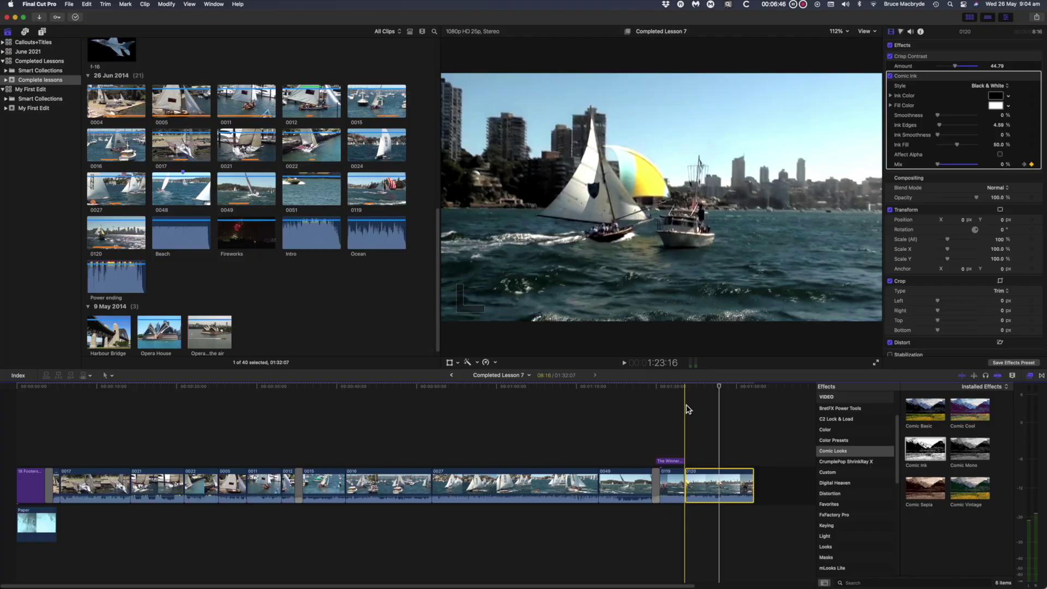
Play back clip 0120 from 1:23:16 to review the animated Comic Ink effect.
key(space)
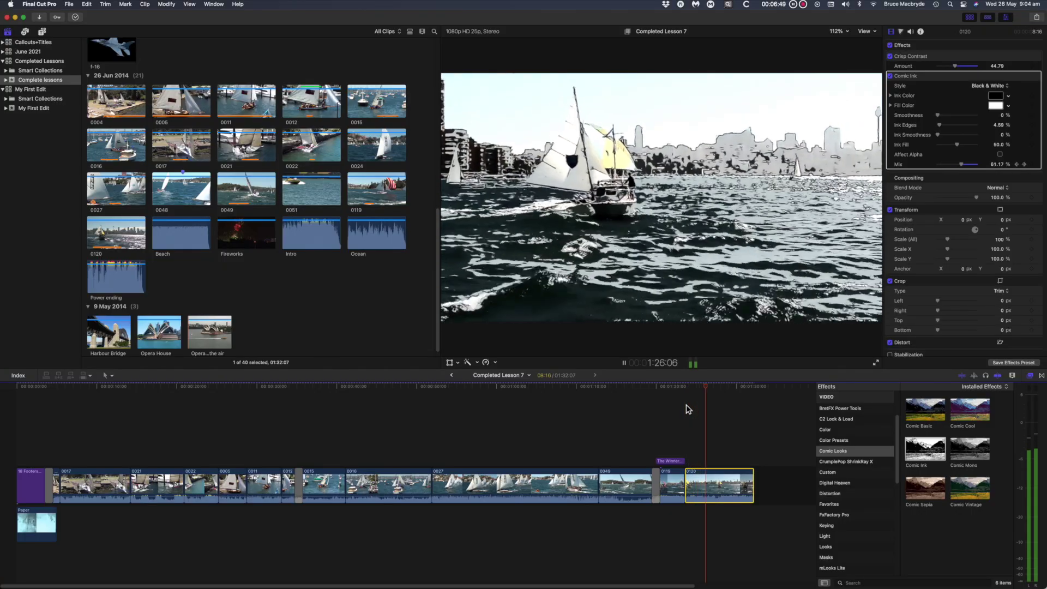
key(space)
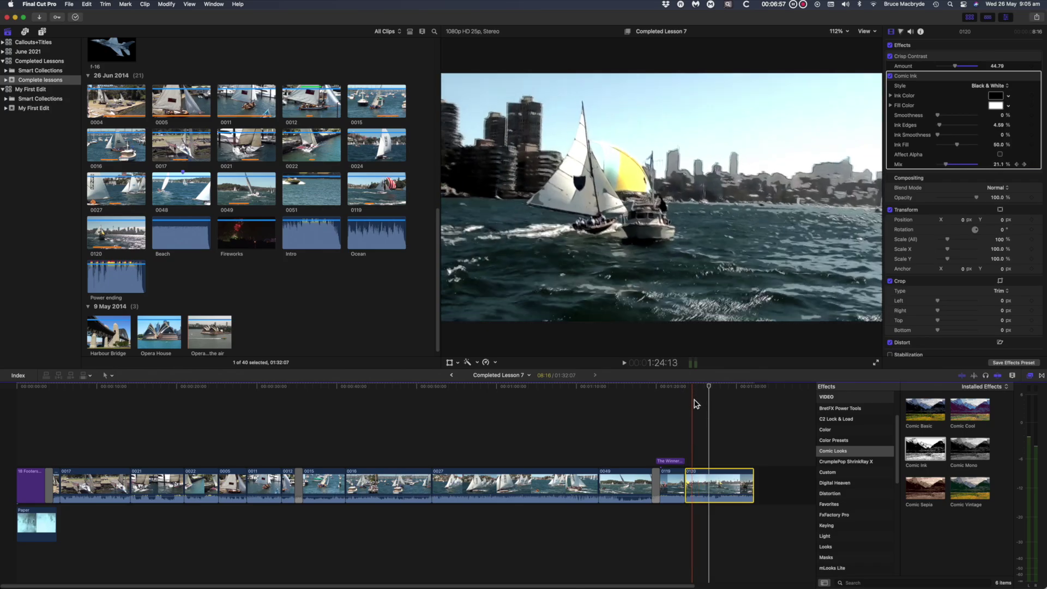
key(space)
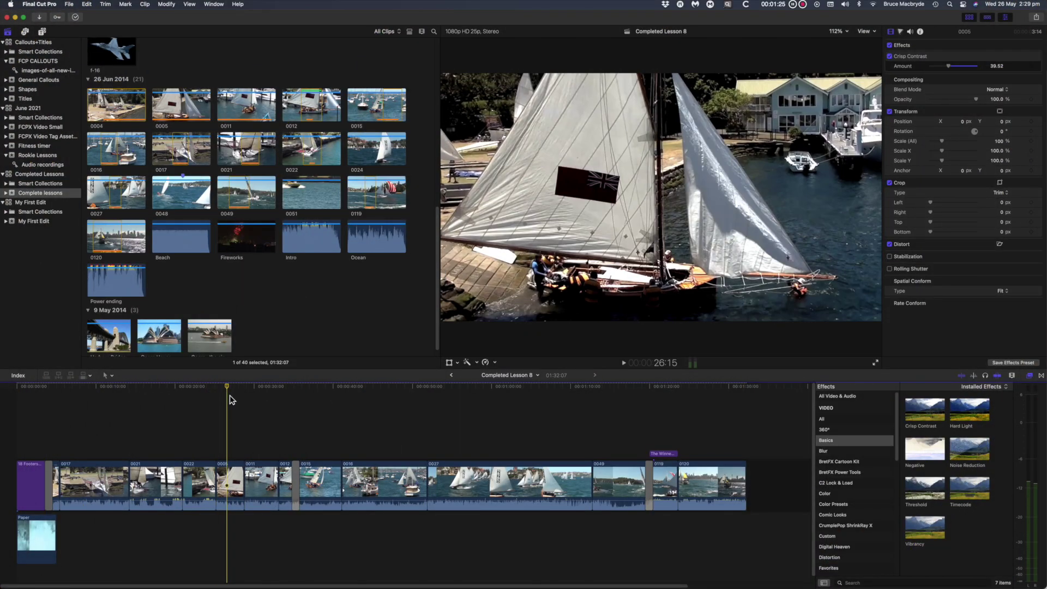
Zoom the timeline in to a detailed view and out to a wide view, finishing with the whole project fitted.
key(super+equal)
key(super+equal)
key(super+equal)
key(super+equal)
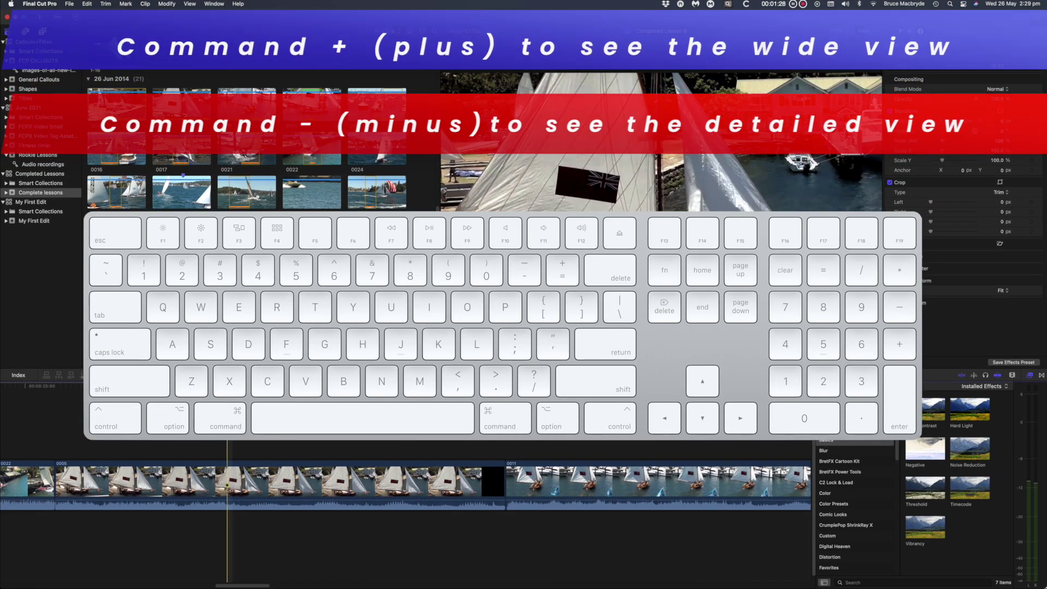
key(super+minus)
key(super+minus)
key(super+minus)
key(super+minus)
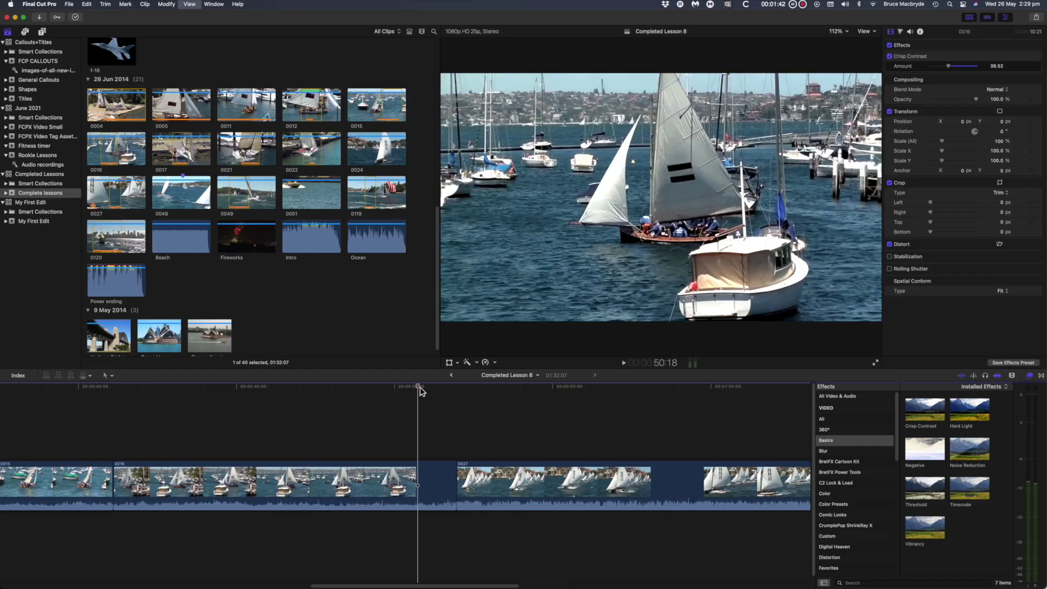
key(super+equal)
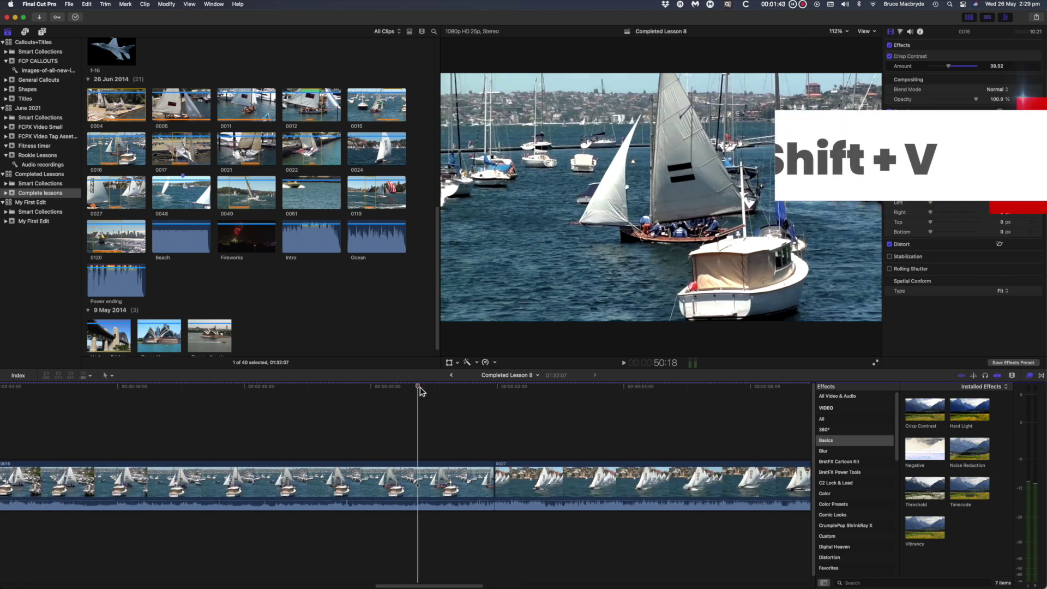
key(shift+z)
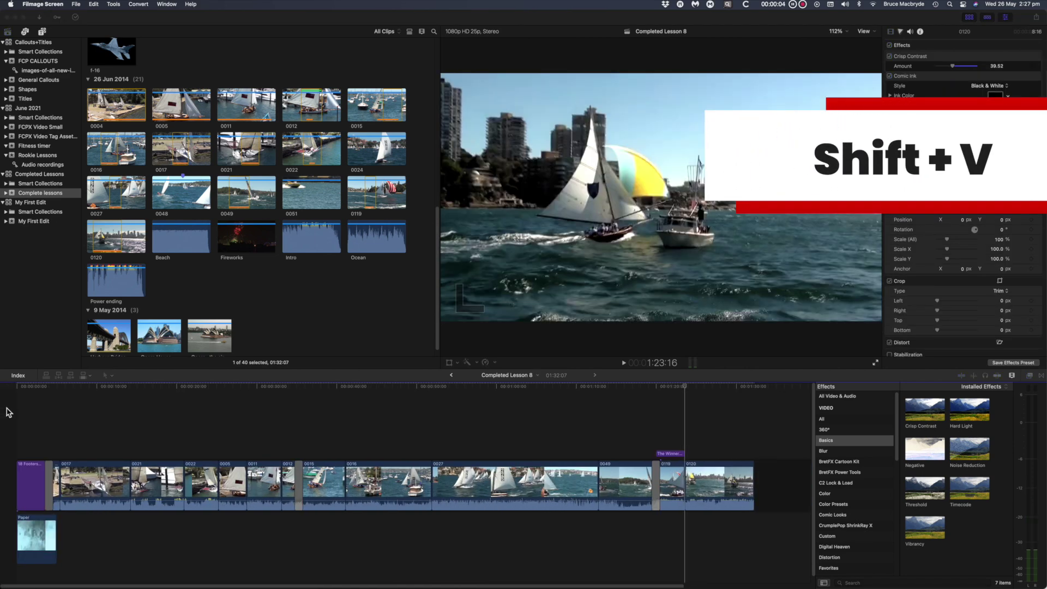
Magnify an area of clip 0016 in the timeline with the Zoom tool and fit the whole project back in view.
key(z)
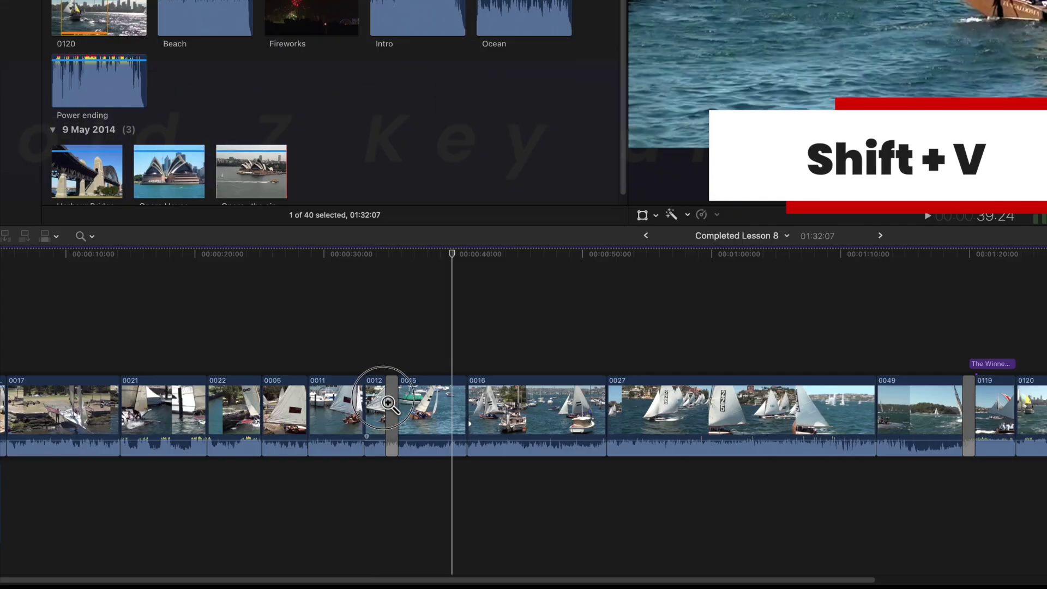
drag(287, 473, 524, 491)
drag(765, 425, 766, 426)
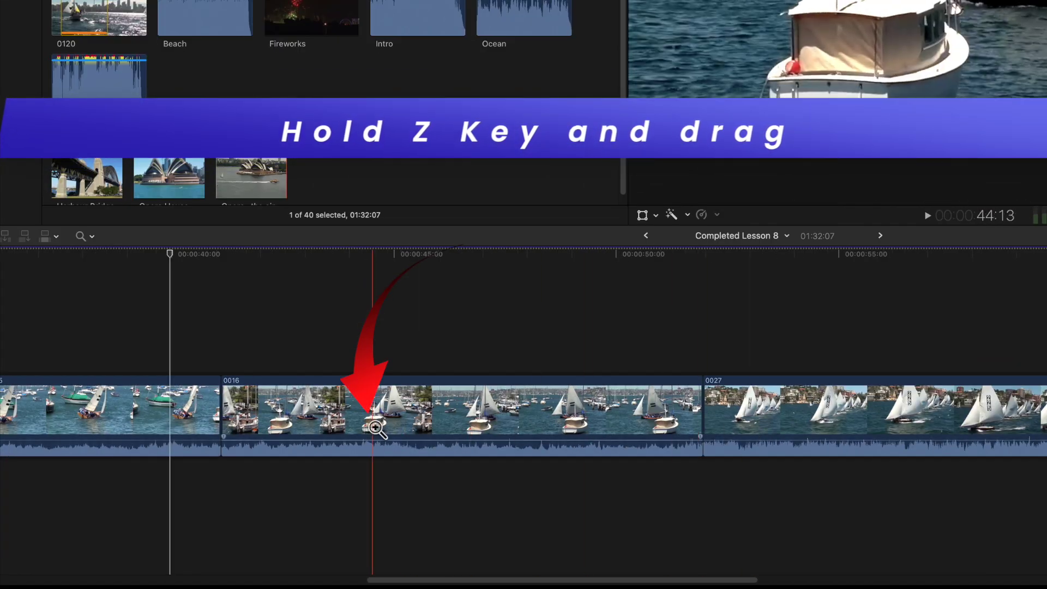
drag(369, 427, 419, 421)
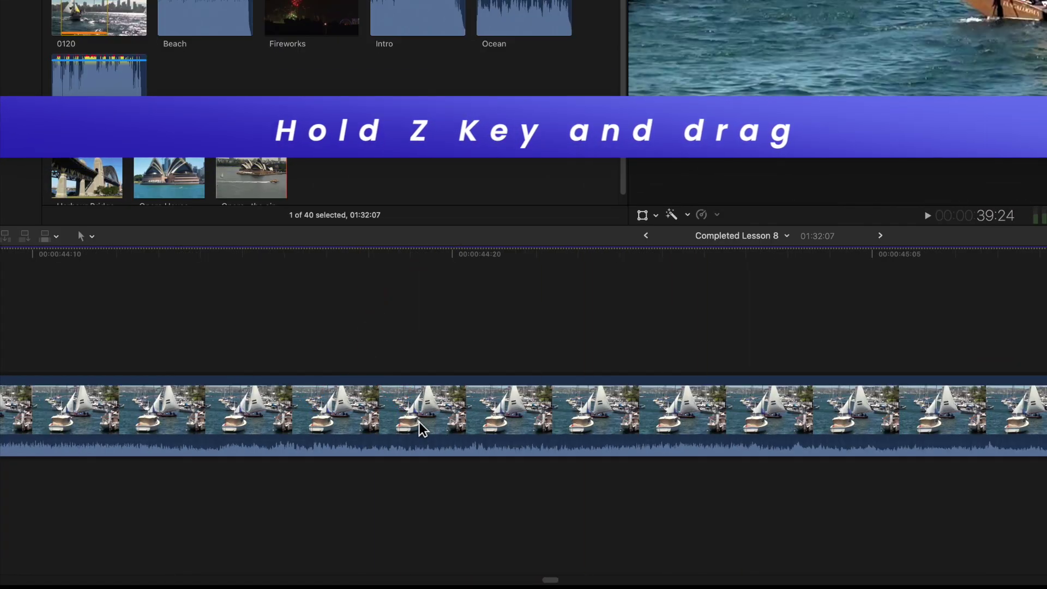
key(shift+z)
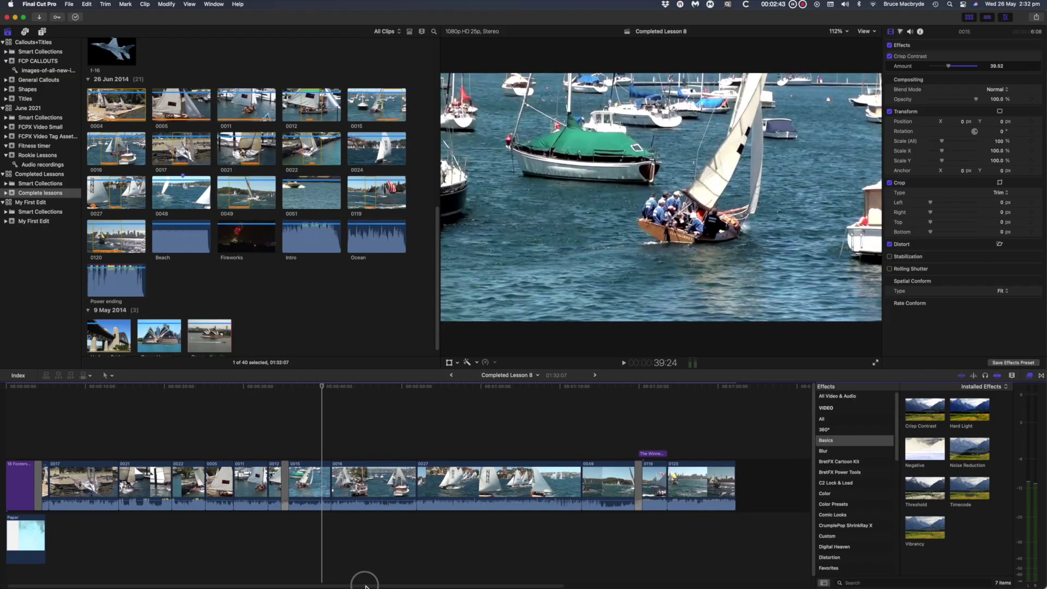
Scroll the timeline along to the end of the edit and back towards its beginning.
drag(361, 579, 382, 581)
scroll(472, 528, right, 5)
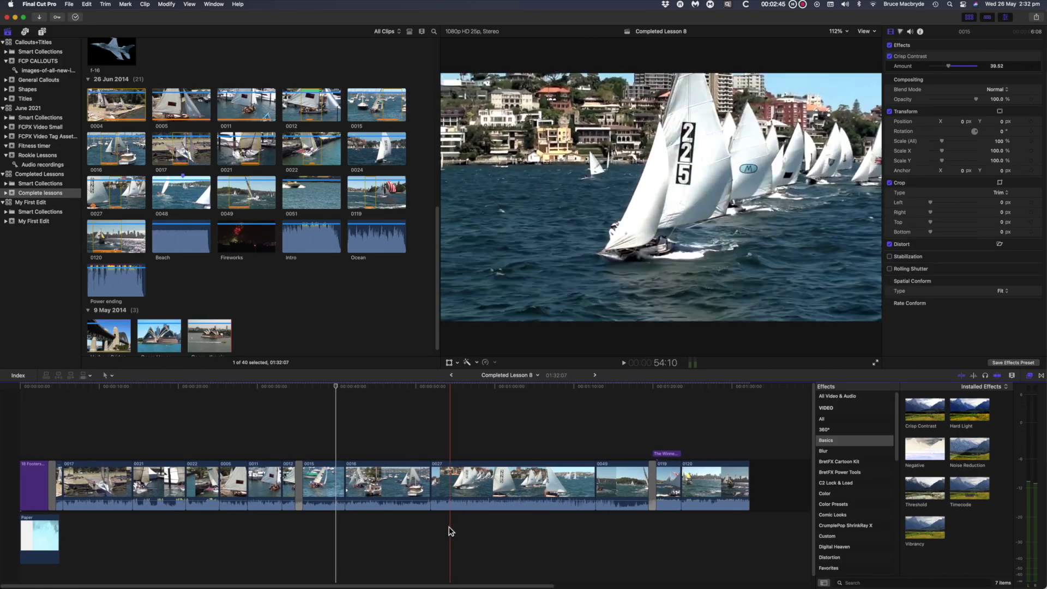
scroll(380, 535, right, 5)
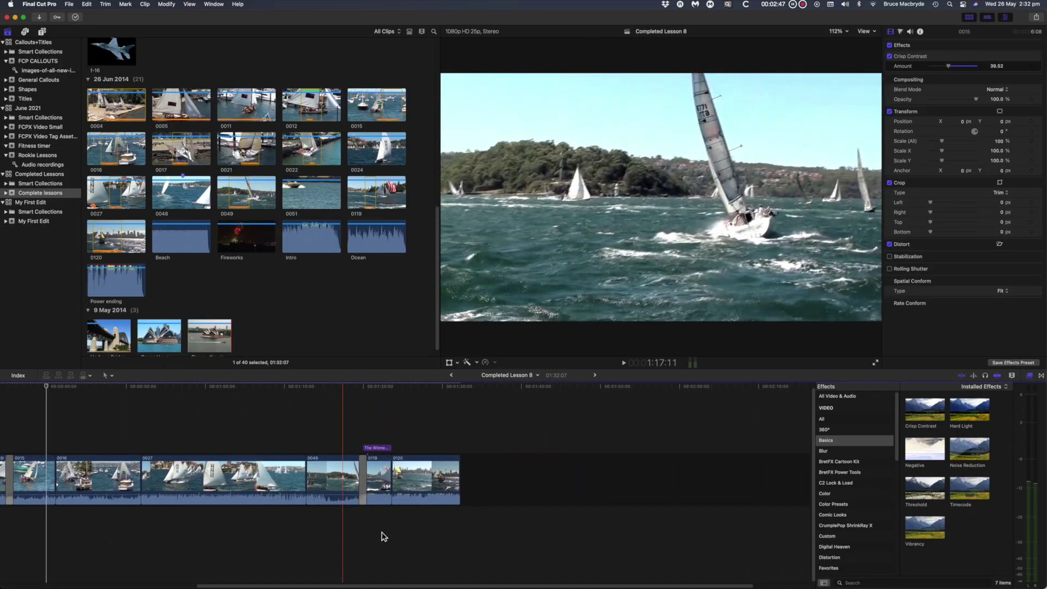
scroll(383, 535, left, 8)
scroll(382, 536, left, 6)
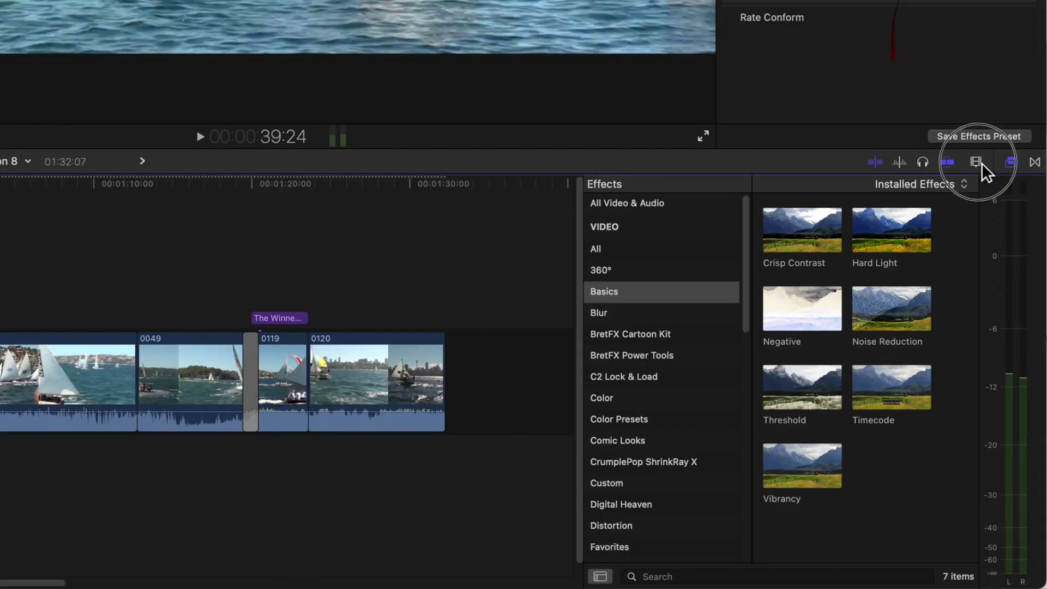
Zoom the timeline in slightly and increase the clip height in the clip appearance settings.
click(1013, 376)
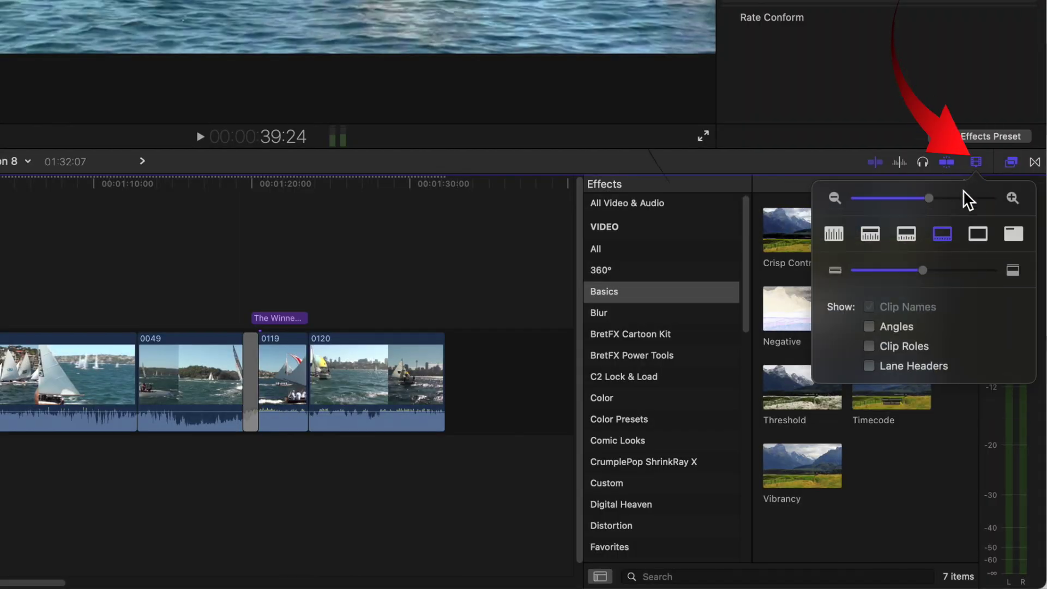
mouse_move(927, 201)
mouse_down()
mouse_move(918, 201)
mouse_move(937, 200)
mouse_up()
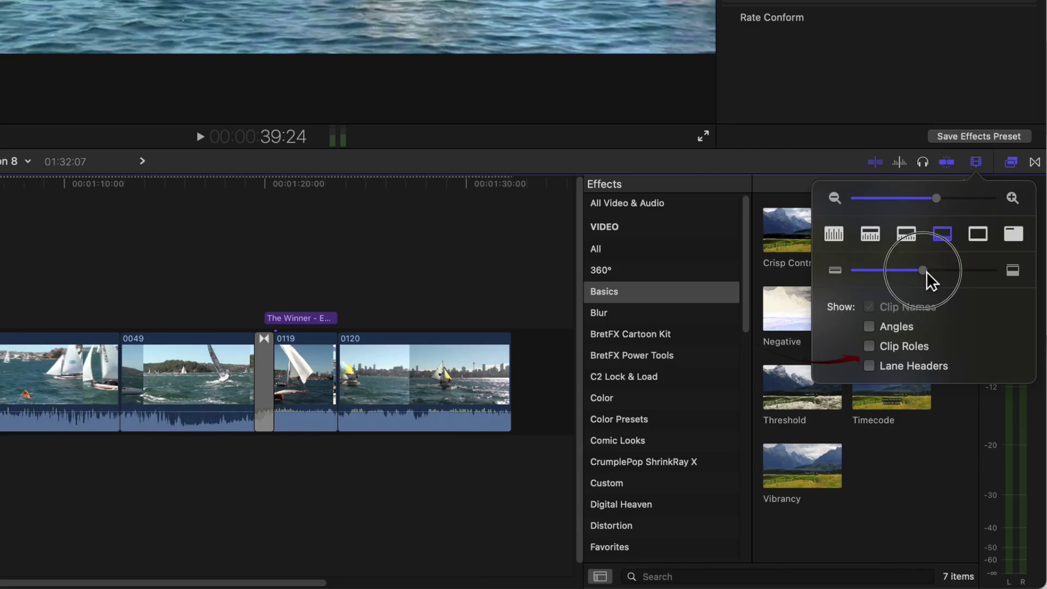
drag(927, 271, 966, 270)
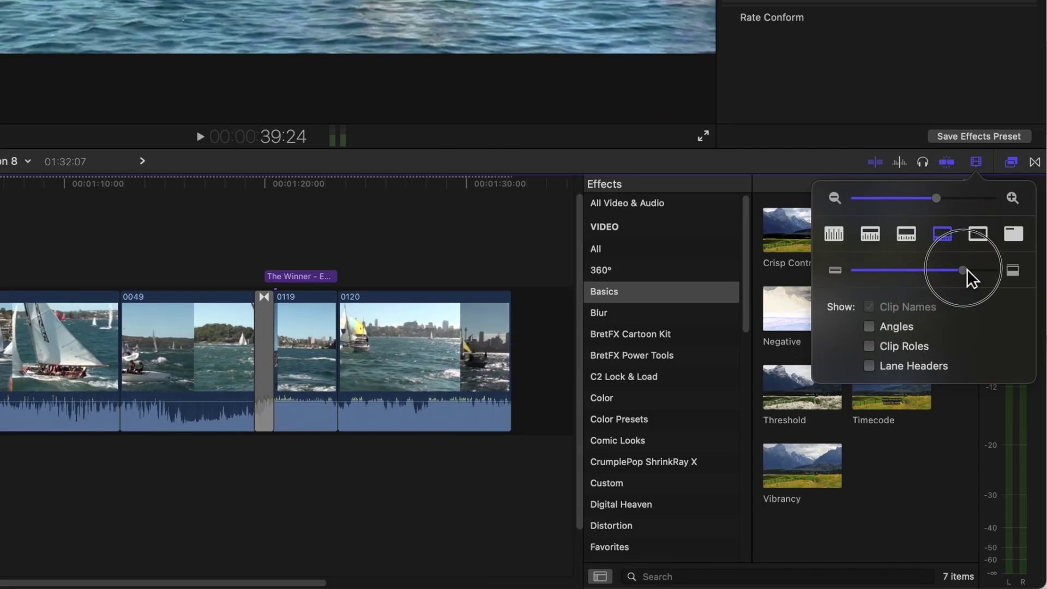
Compare the clip appearance styles and settle on large waveforms with small filmstrips at a reduced clip height.
click(875, 236)
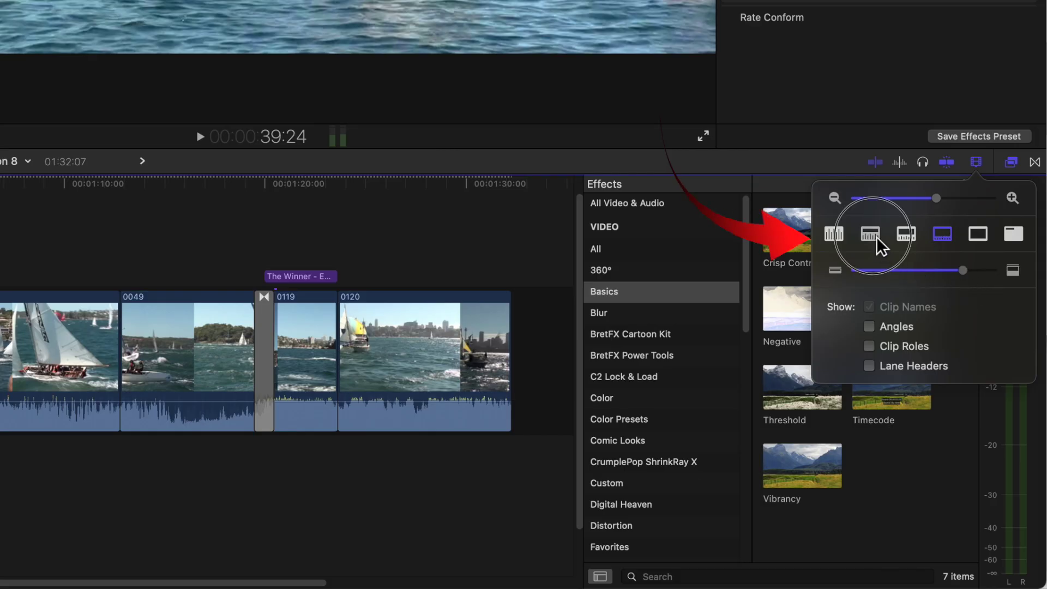
click(911, 238)
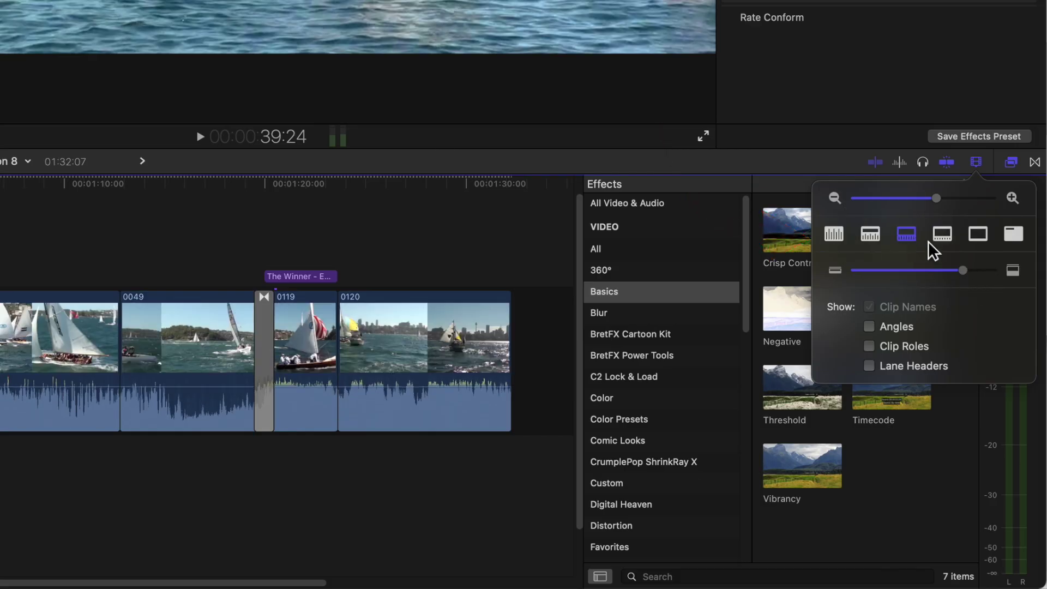
click(1014, 235)
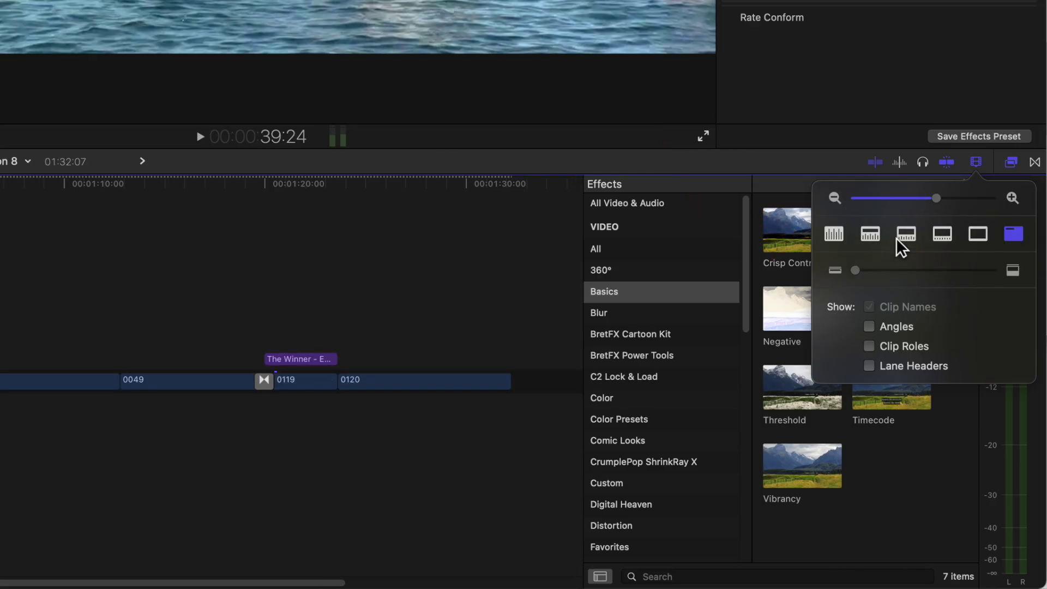
click(834, 235)
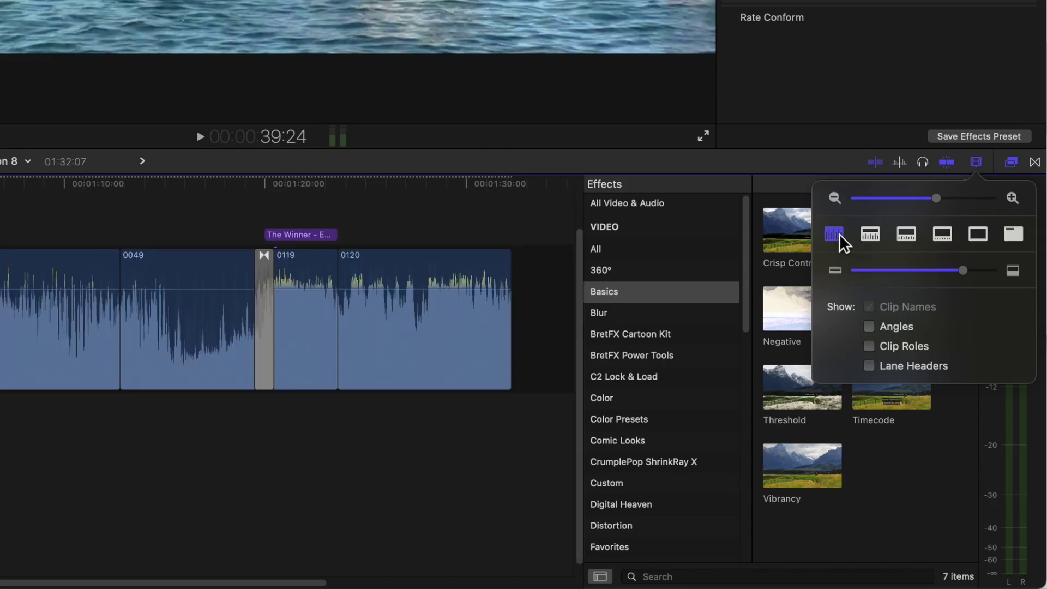
click(871, 235)
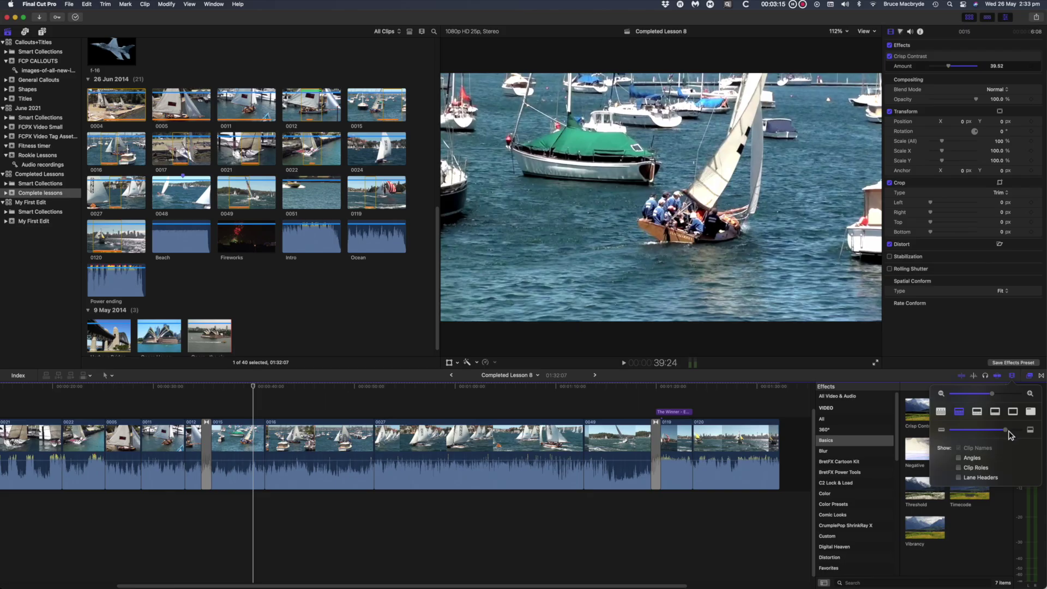
drag(970, 273, 935, 274)
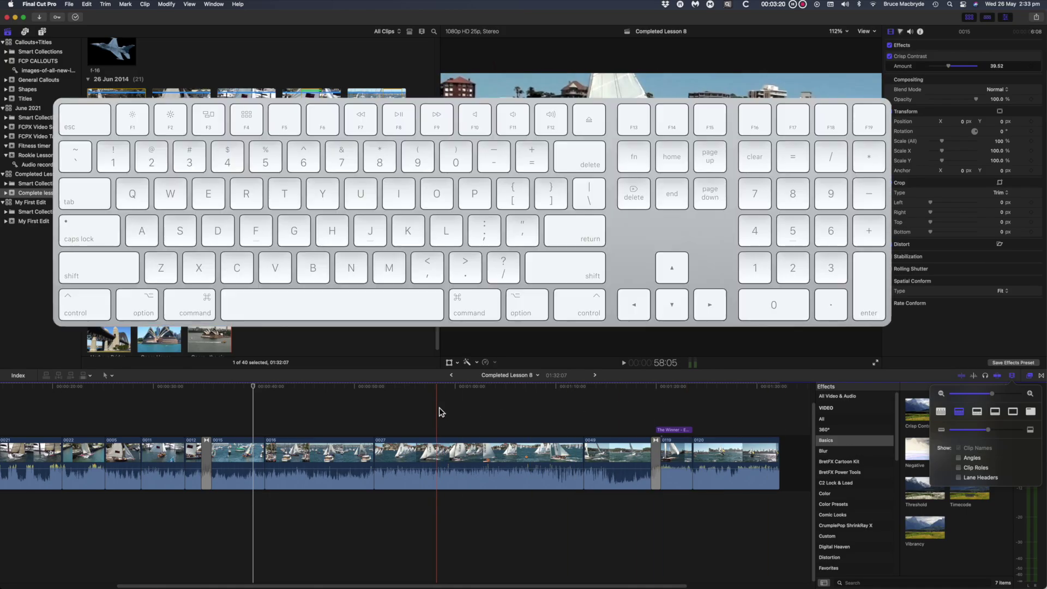
Jump the playhead between the start and the end of the project, finishing at the end.
key(Home)
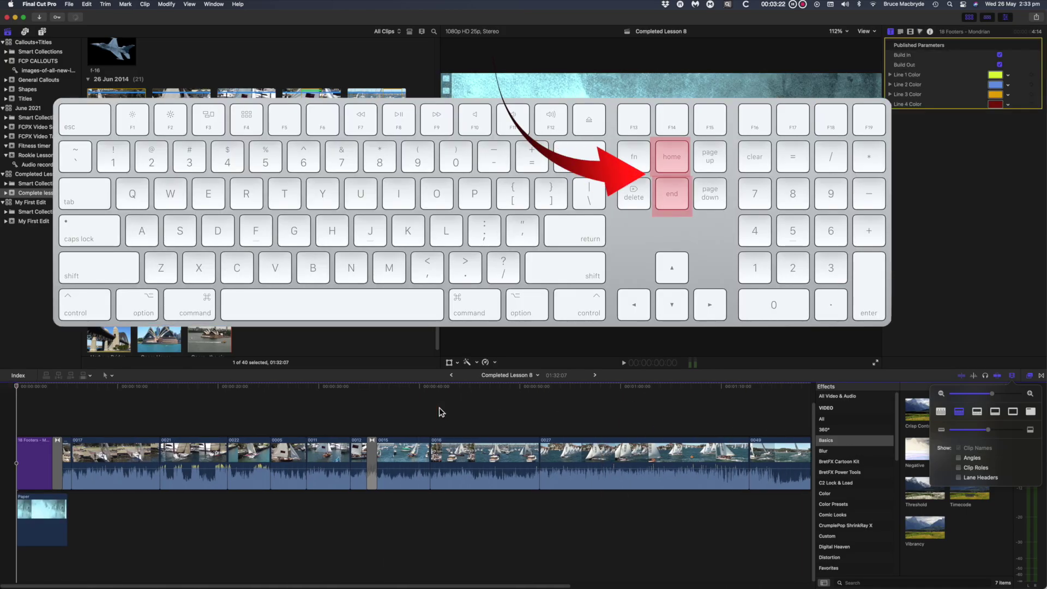
key(End)
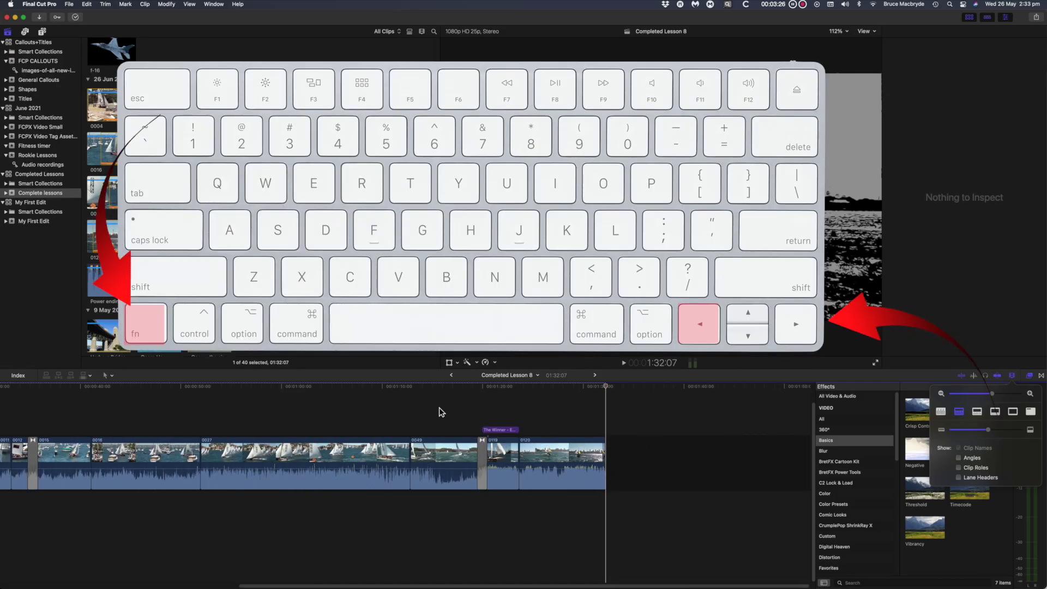
key(Home)
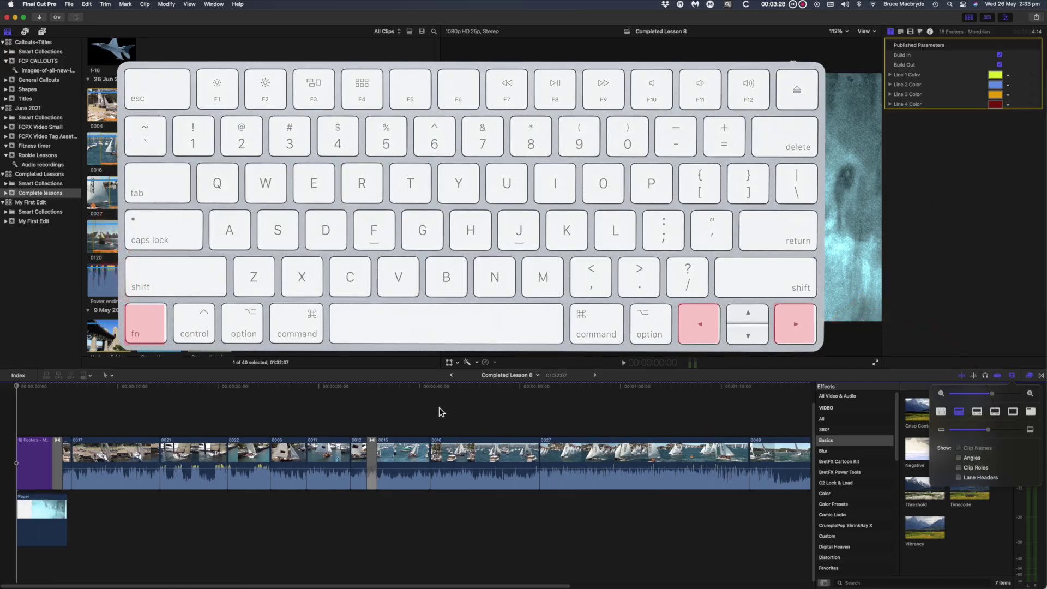
key(End)
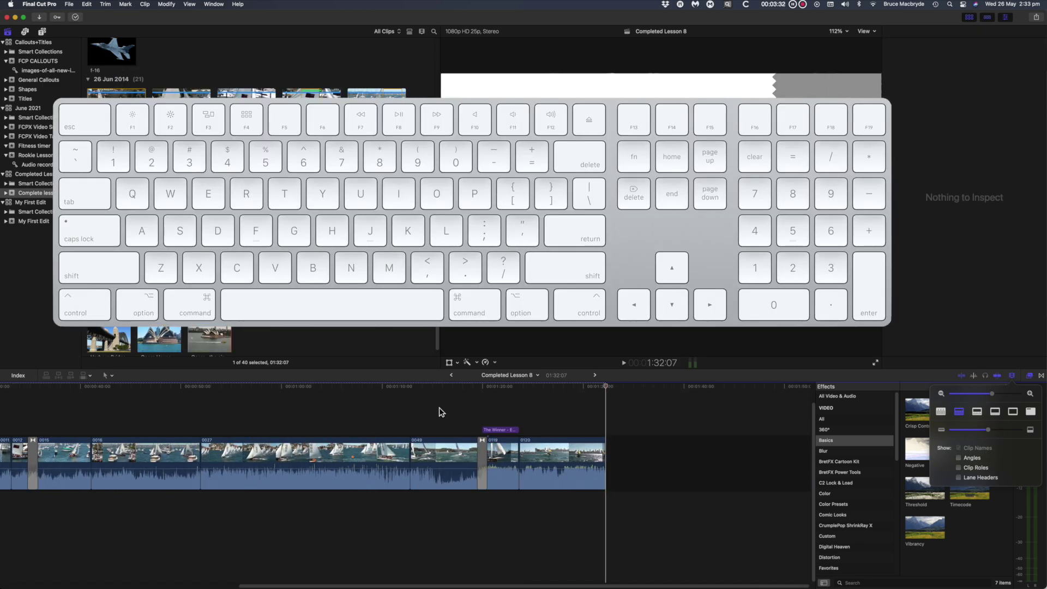
Move the playhead back and forth between edit points, finishing at the start of clip 0120.
key(Up)
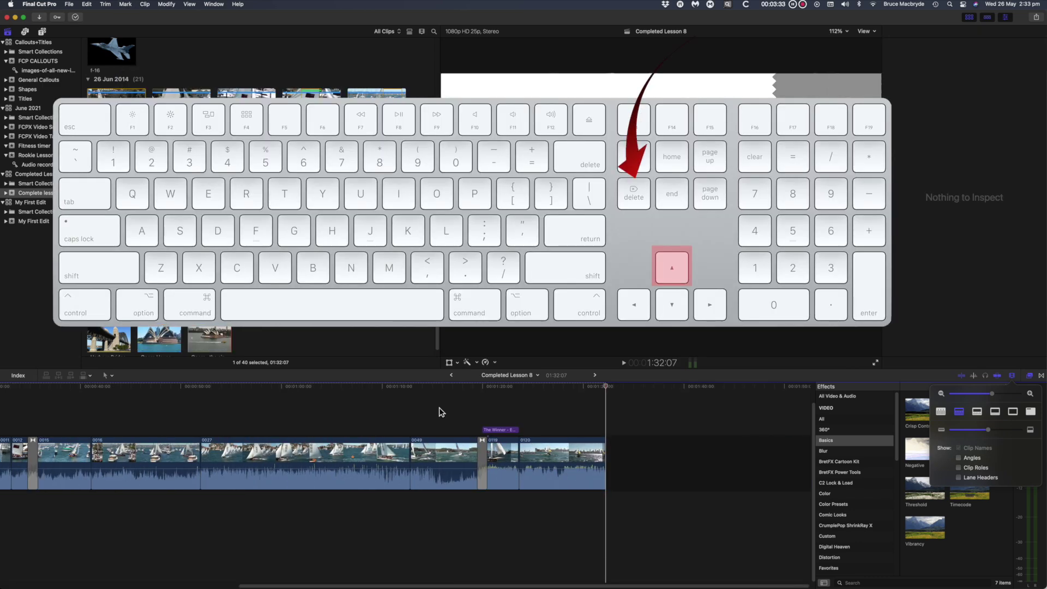
key(Down)
key(Up)
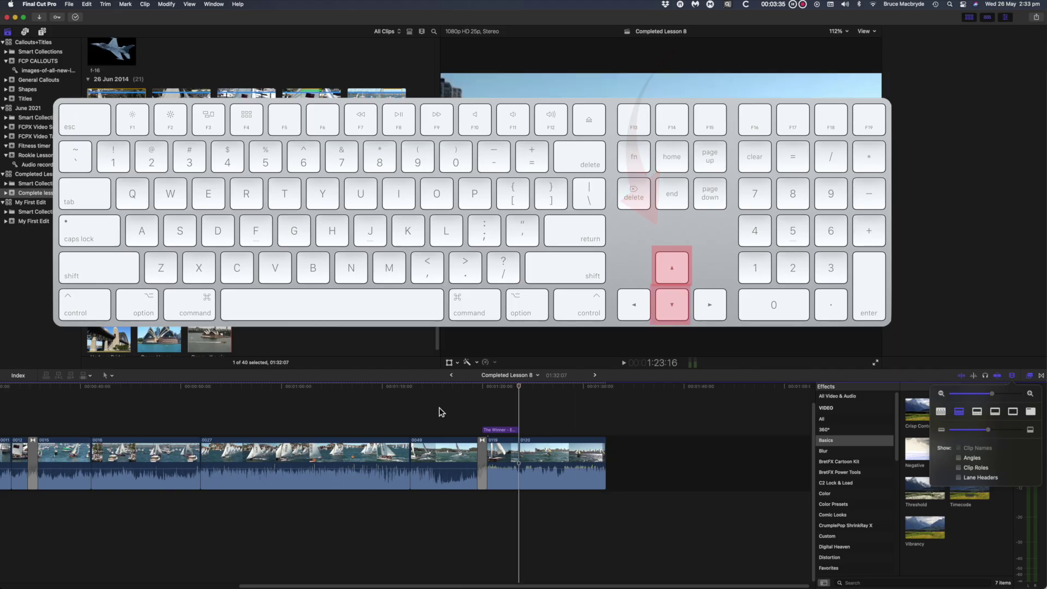
Step the playhead back to the start of clip 0119 and forward through the edit points to the project's end.
key(Up)
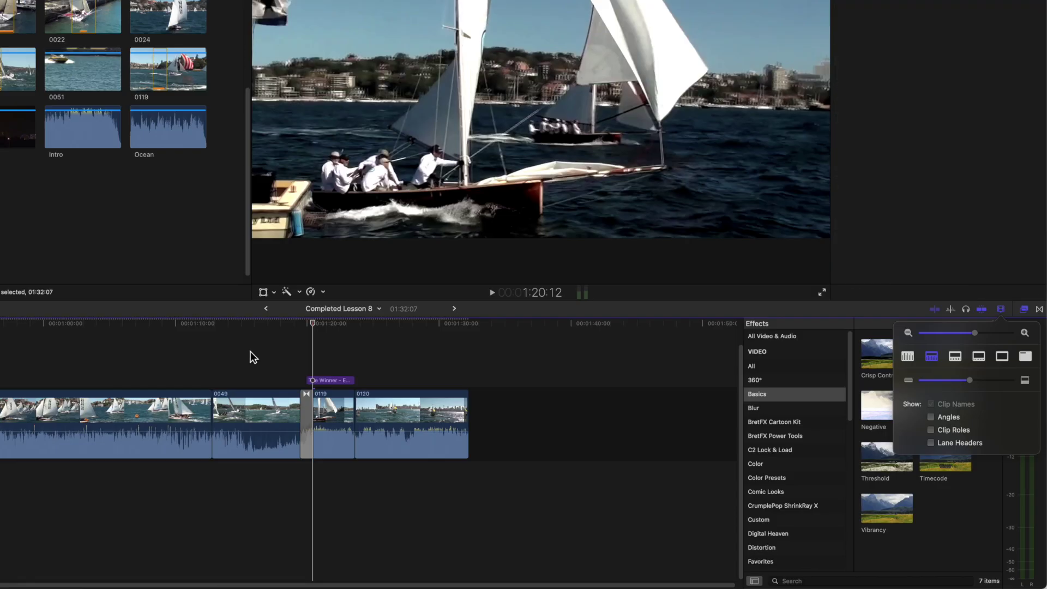
key(Down)
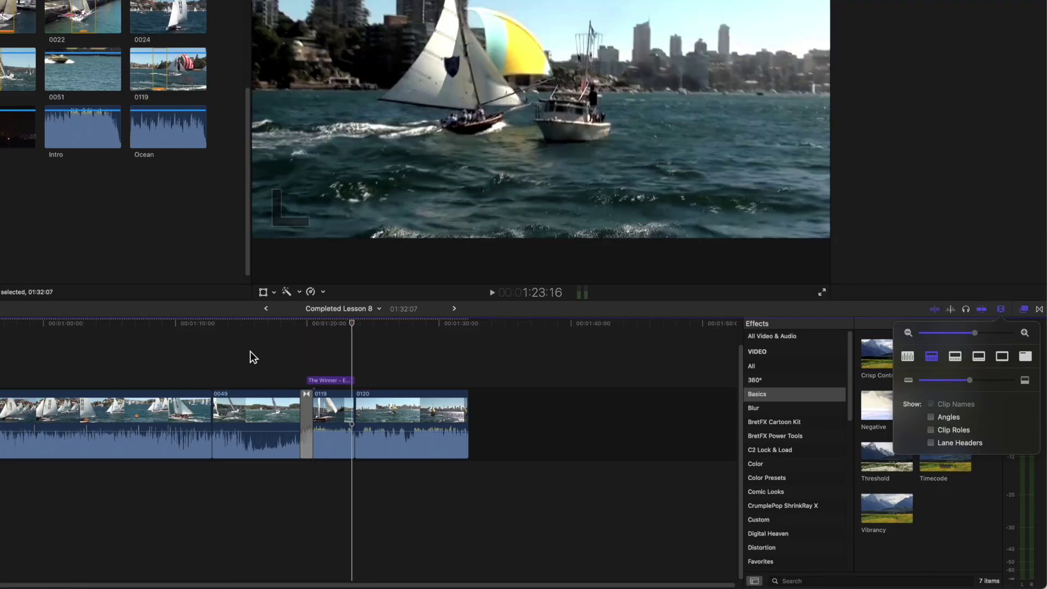
key(Down)
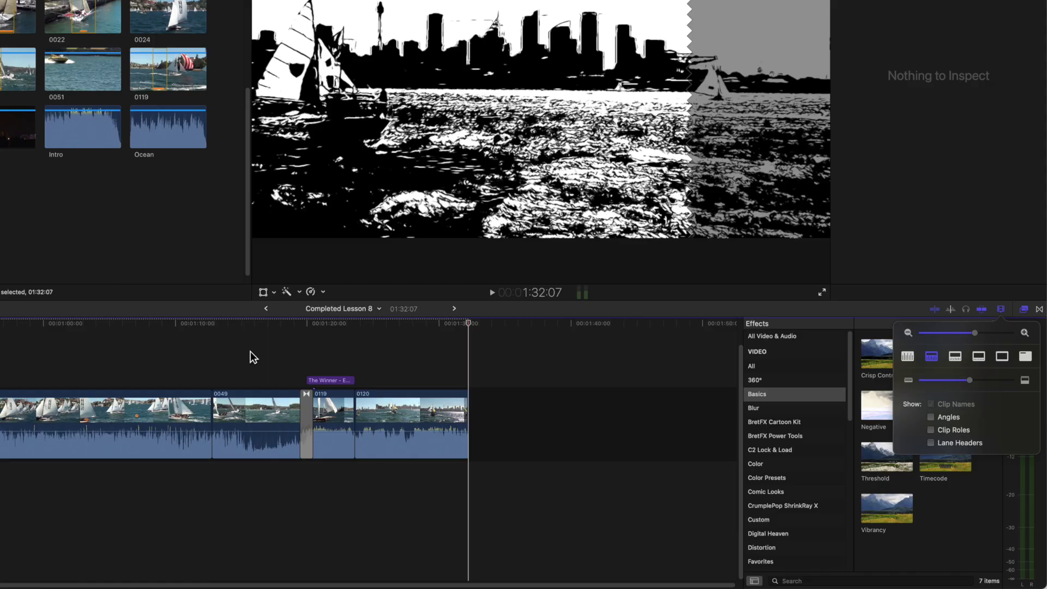
Toggle timeline skimming off and back on.
key(s)
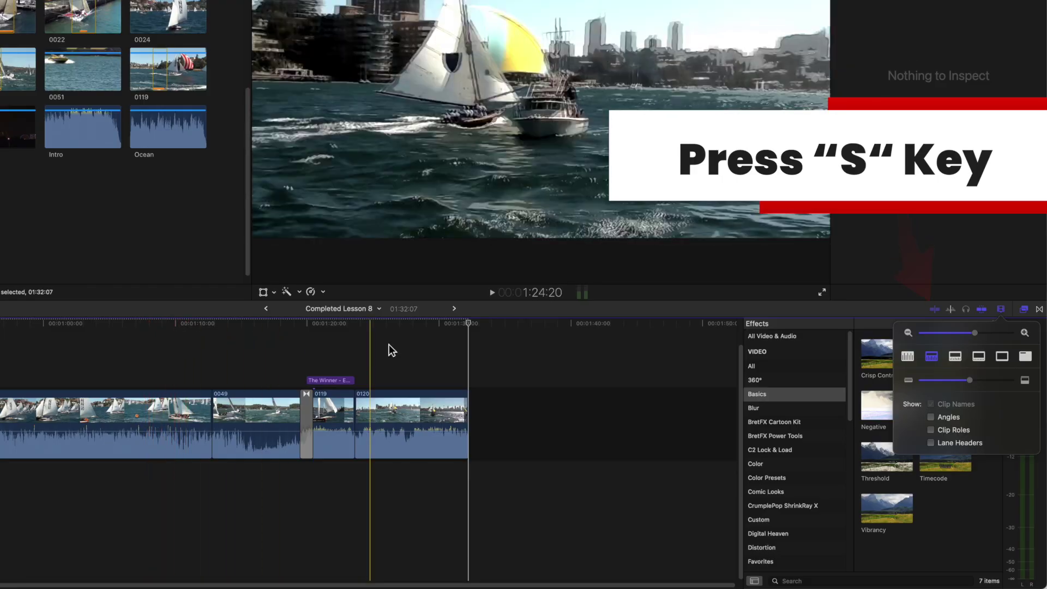
click(935, 309)
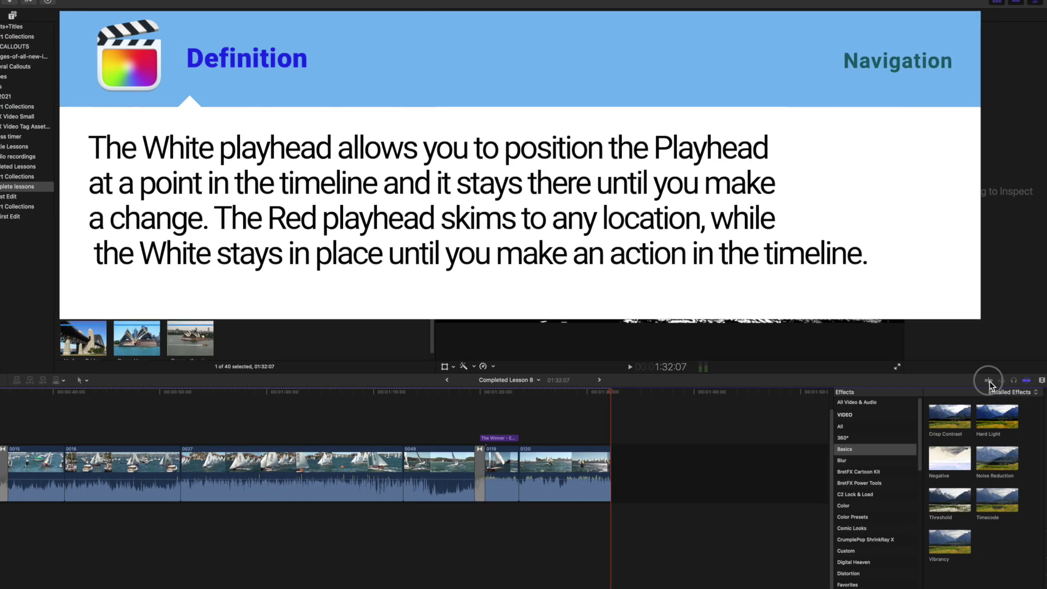
click(988, 380)
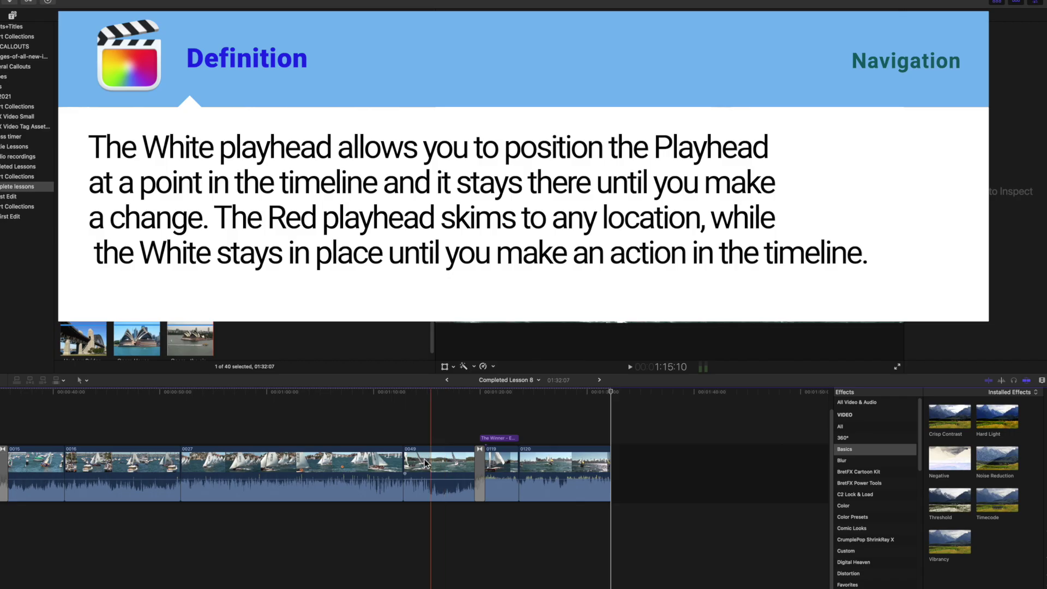
Skim back along the timeline and park the playhead inside clip 0016 at 44:13.
scroll(259, 436, left, 10)
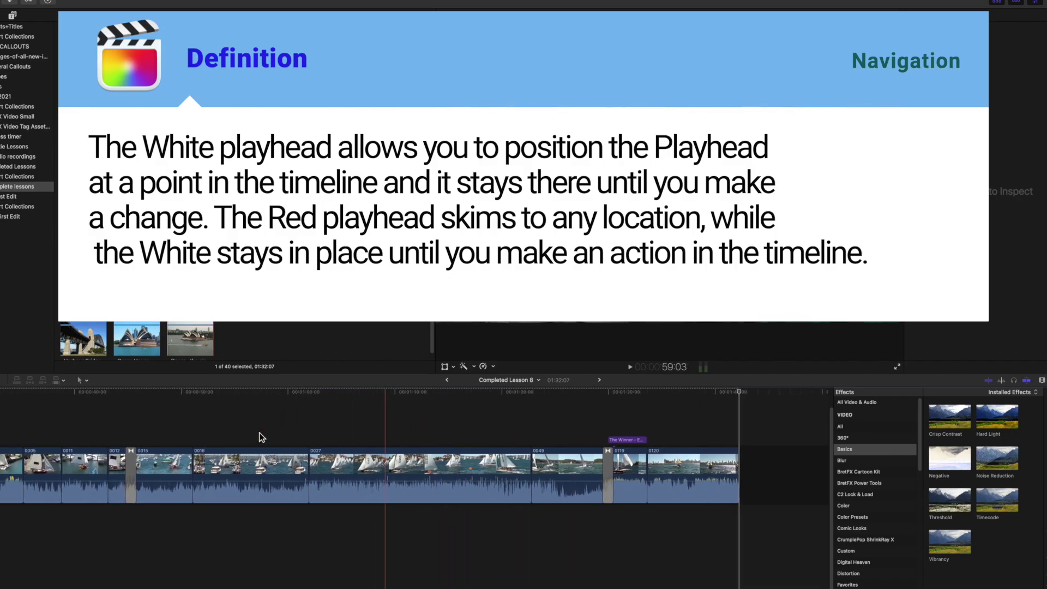
scroll(262, 436, left, 4)
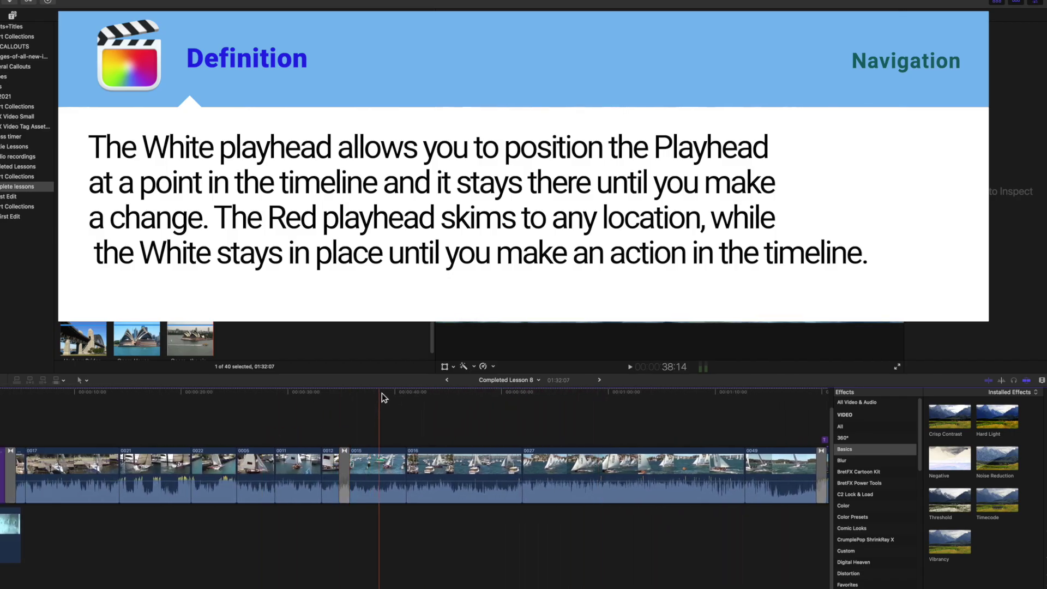
click(384, 472)
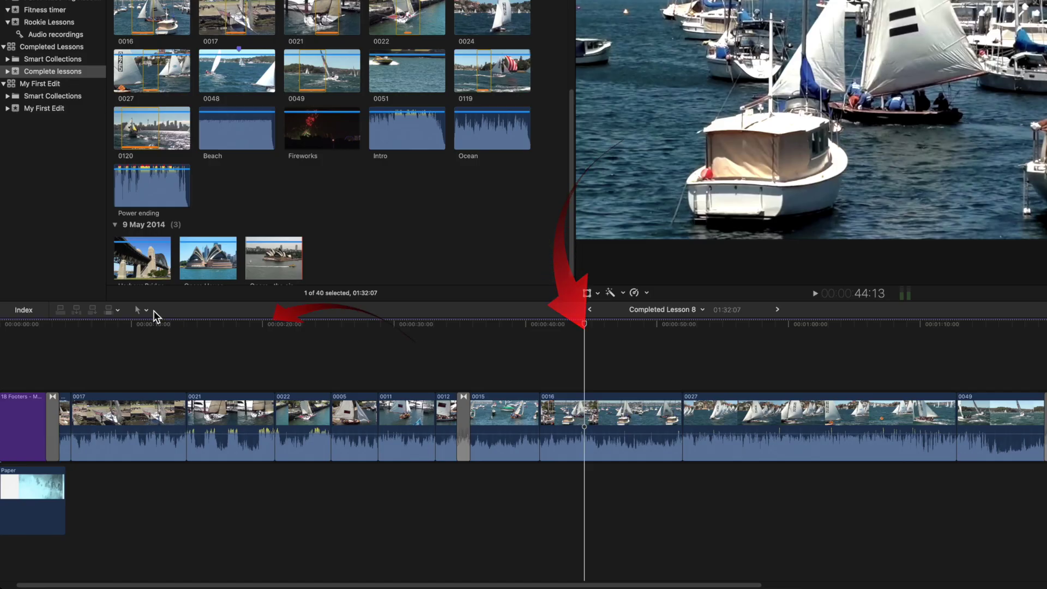
Using the Range Selection tool, mark a range of about 7:10 inside clip 0016 and delete it from the timeline.
click(146, 310)
click(157, 352)
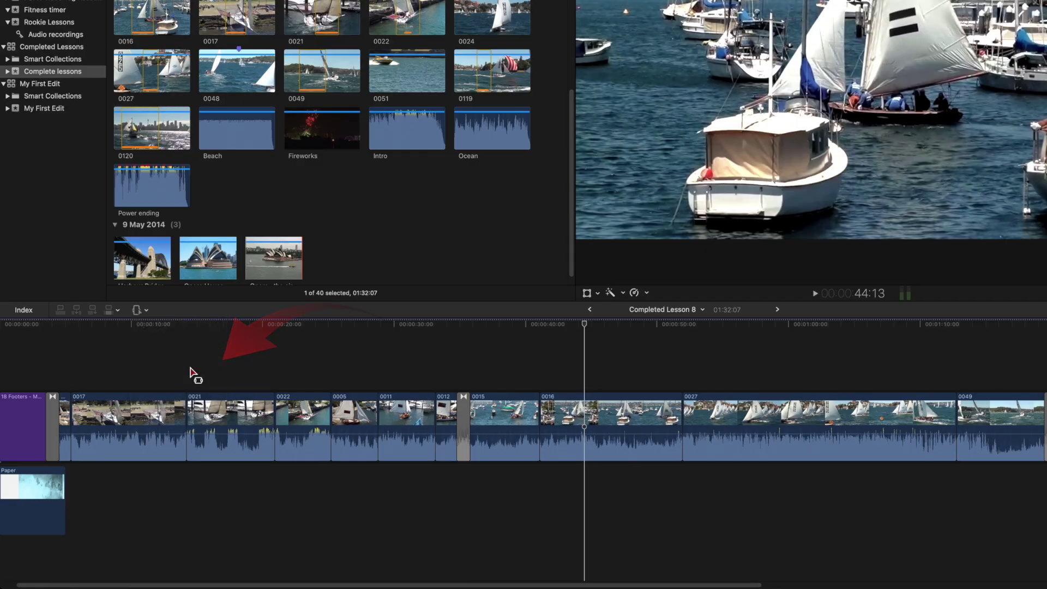
drag(565, 423, 656, 426)
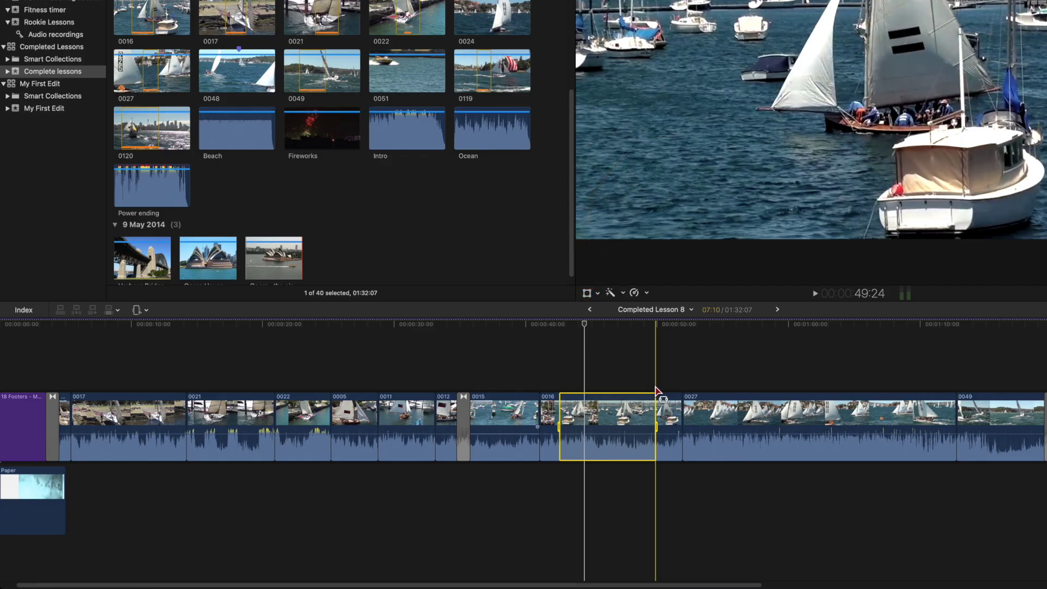
key(Delete)
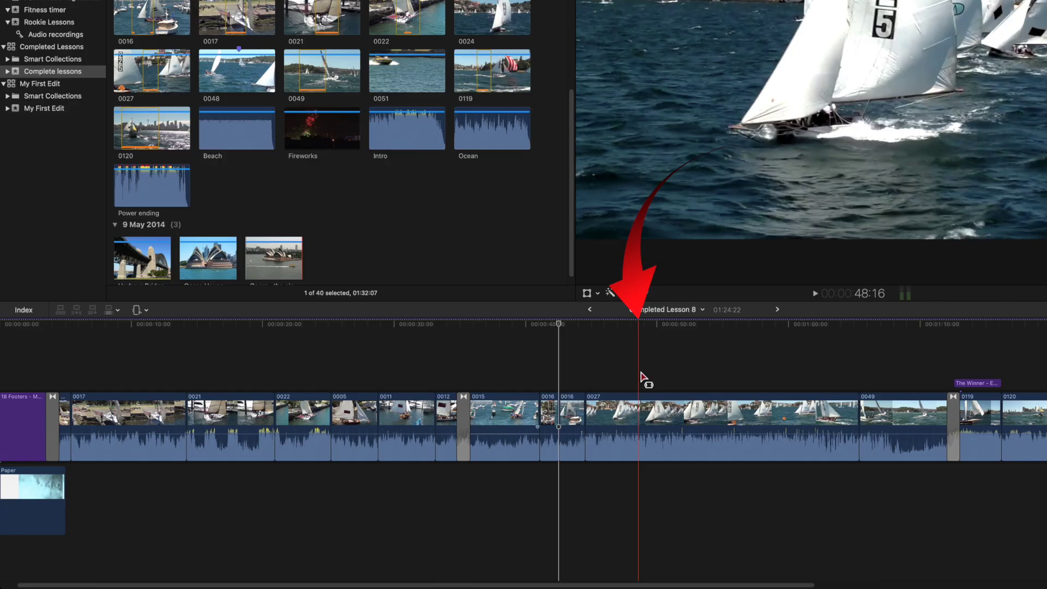
Zoom the timeline in around clip 0016, out past the whole project, and back in one level.
key(super+equal)
key(super+equal)
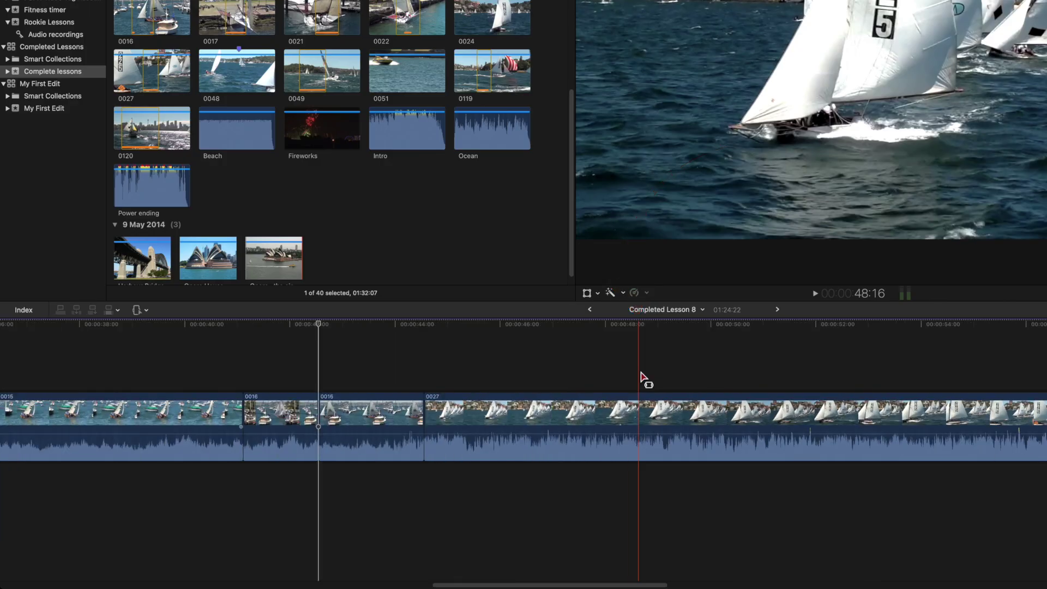
key(super+minus)
key(super+minus)
key(super+minus)
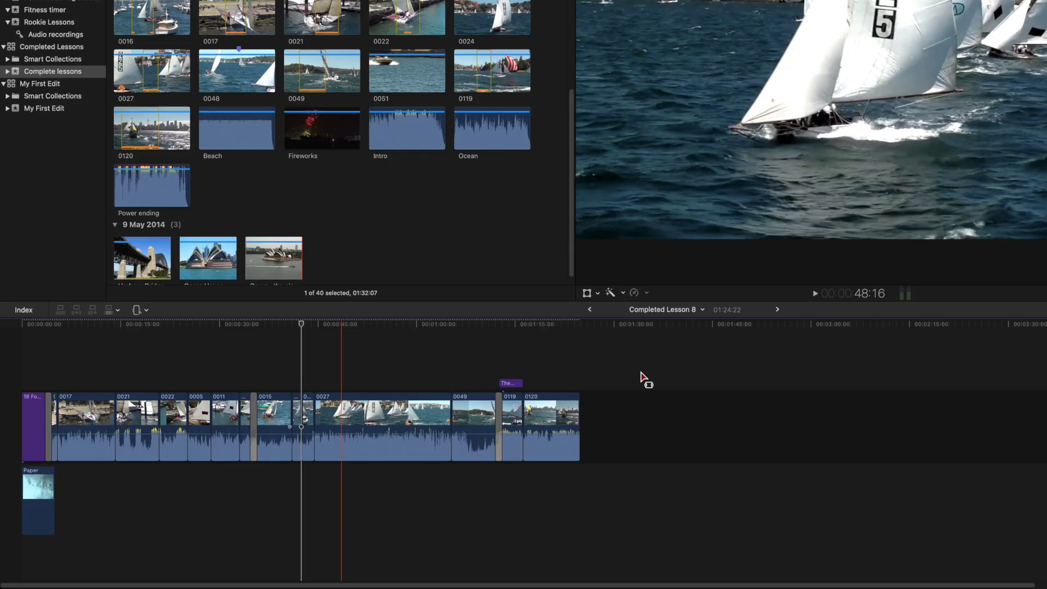
key(super+equal)
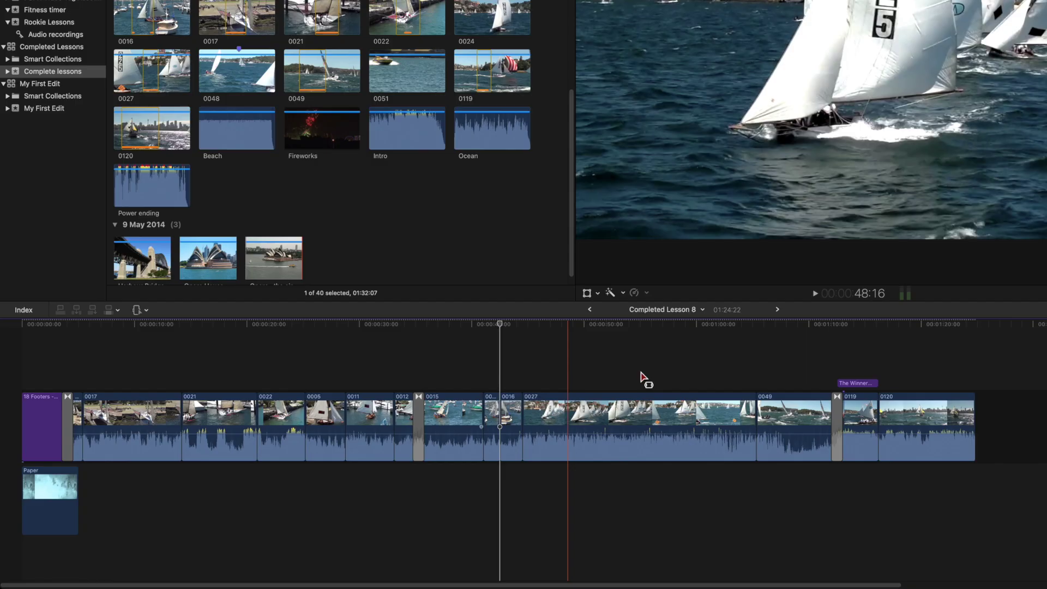
Return to the Select tool and play through clip 0027, pausing and resuming playback before stopping at 1:04:17.
key(a)
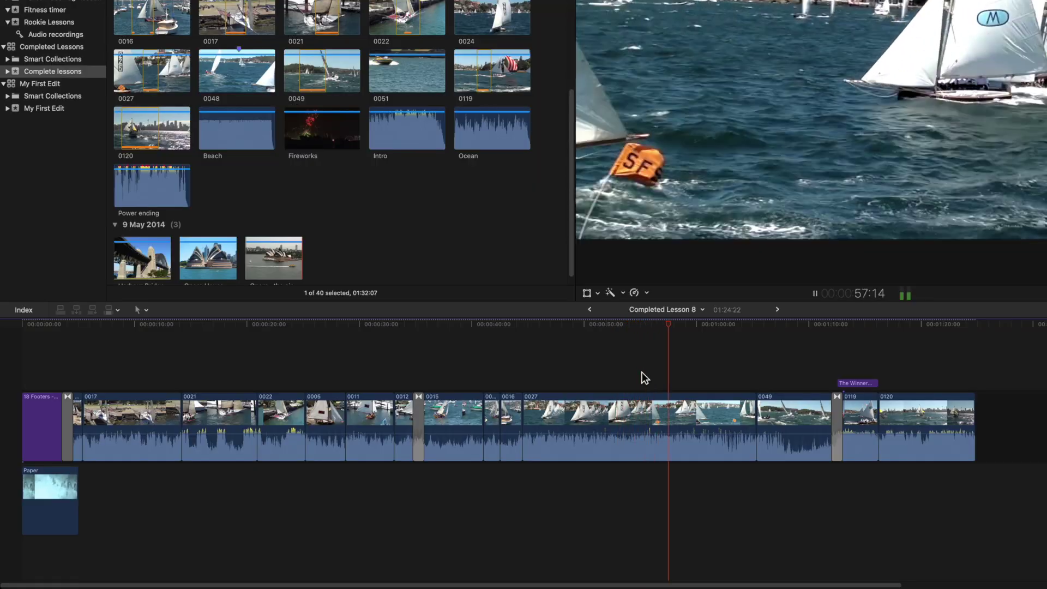
key(space)
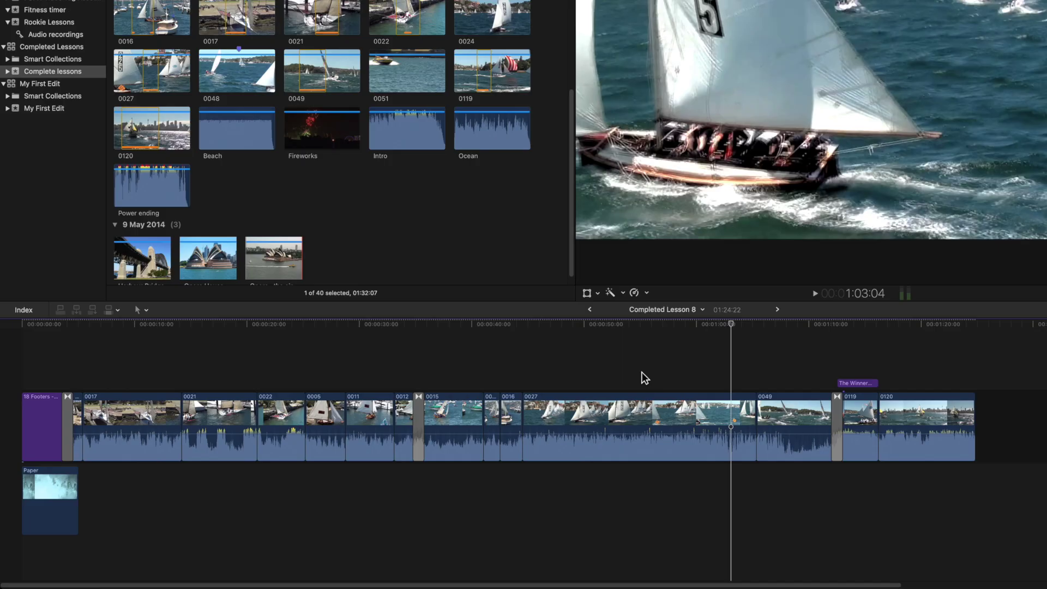
key(space)
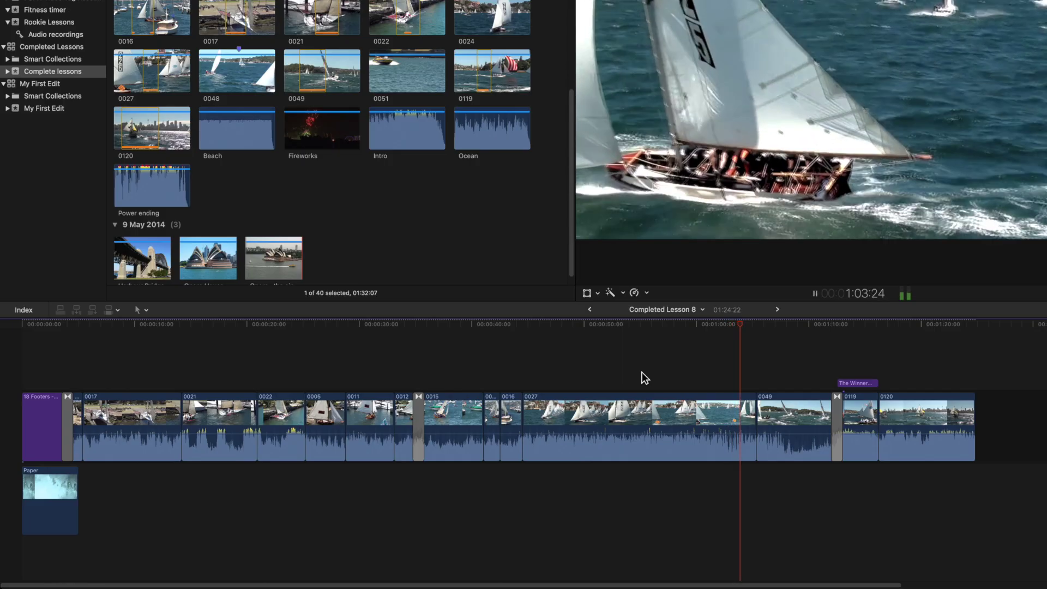
key(space)
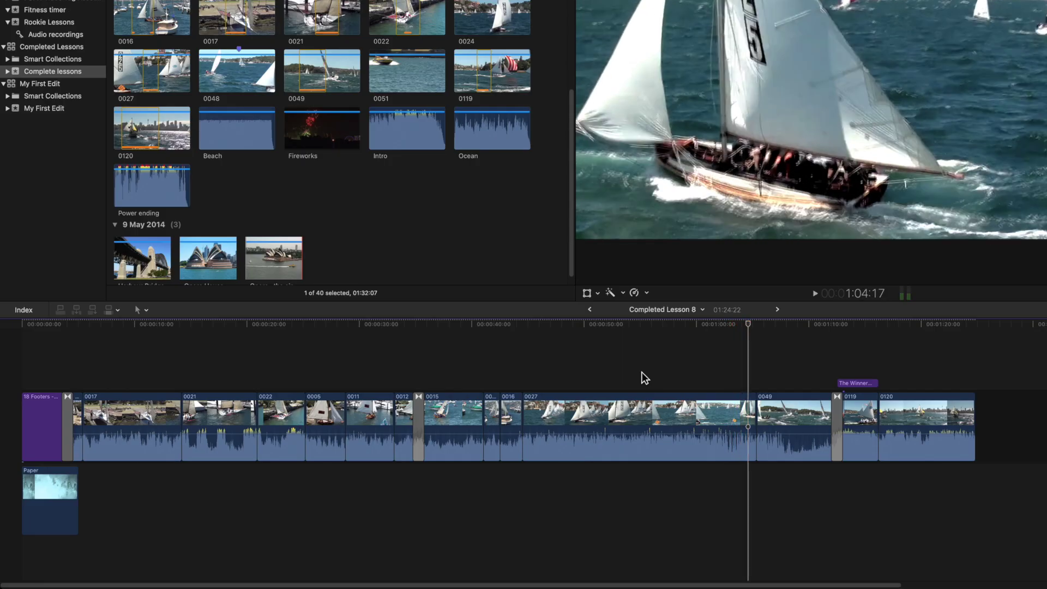
Play the timeline in reverse at increased speed and stop inside clip 0027 at 52:12.
key(j)
key(j)
key(j)
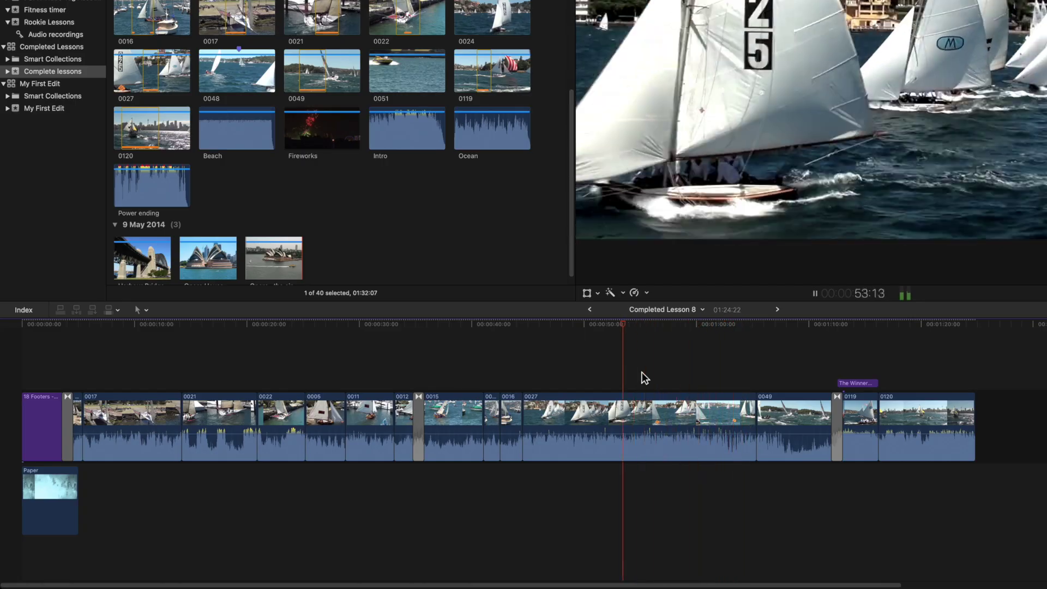
key(space)
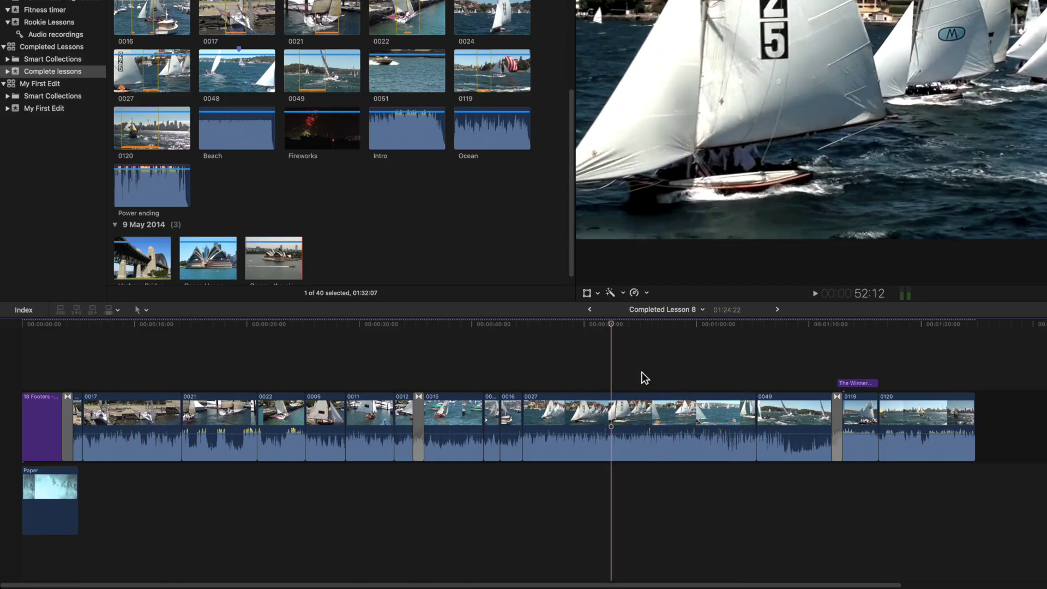
Play clip 0027 forward in slow motion from 52:12 and stop.
key(k+l)
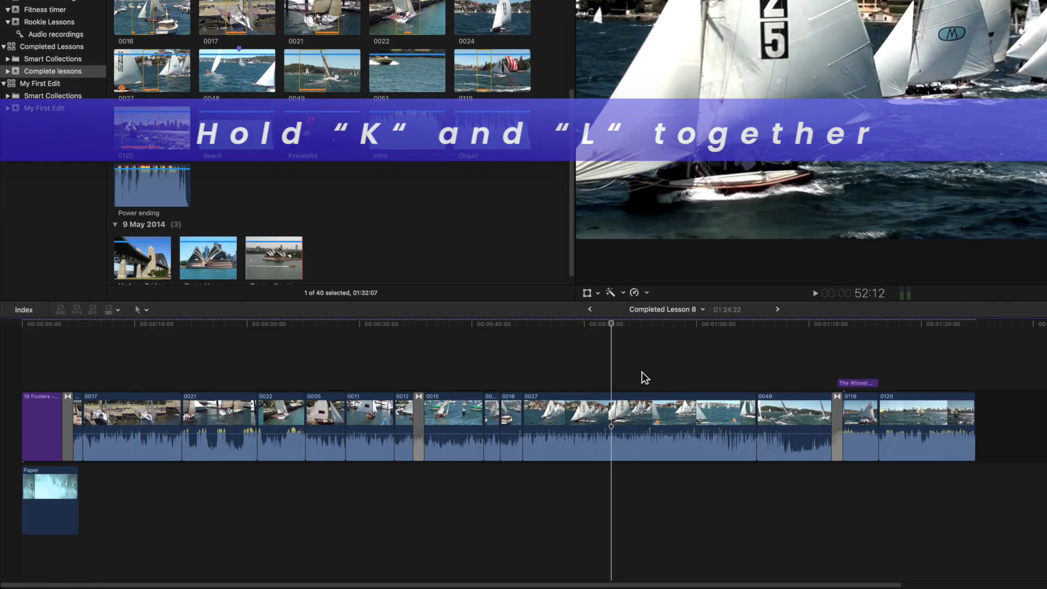
key(k+l)
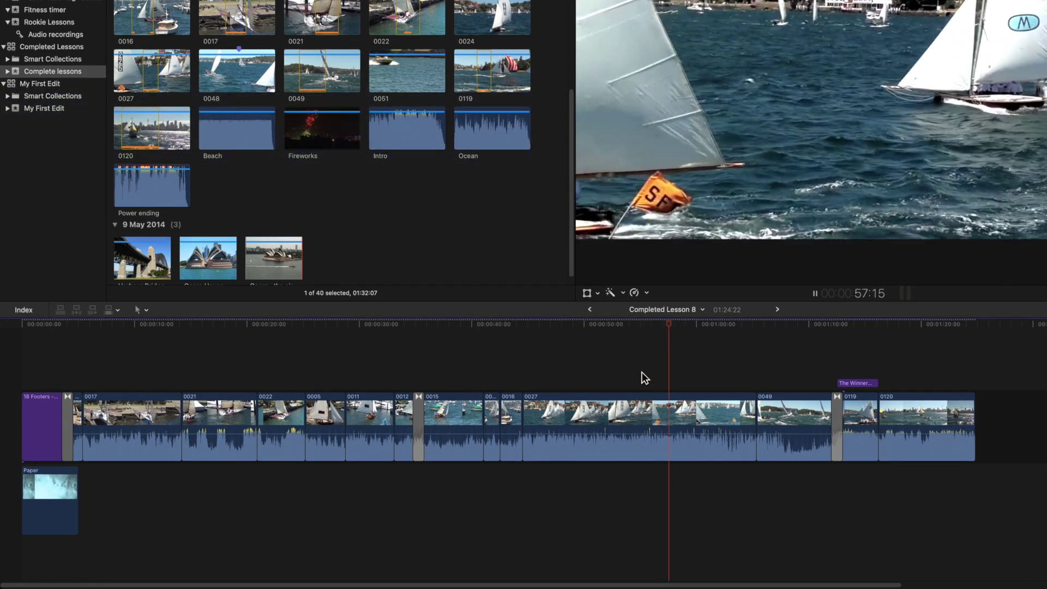
key(k)
Play clip 0027 forward at normal speed, reverse the playback direction and stop at 56:17.
key(space)
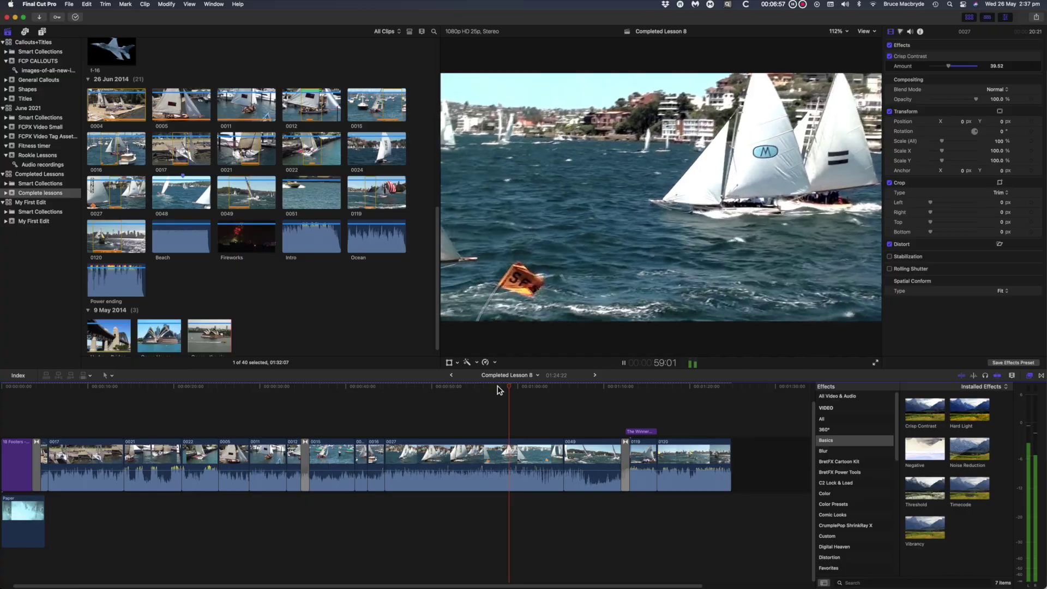
key(j)
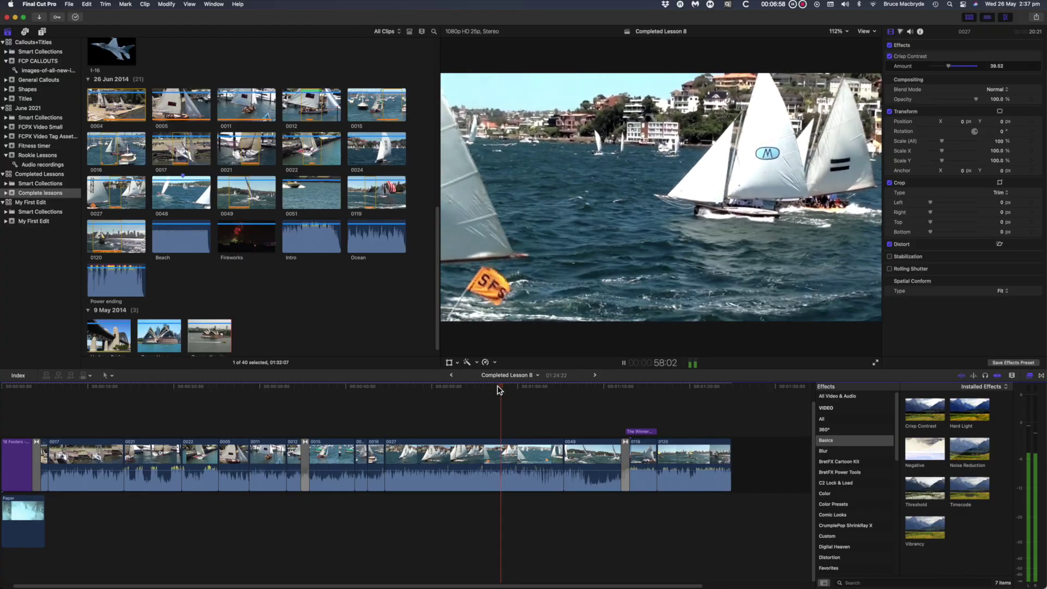
key(k)
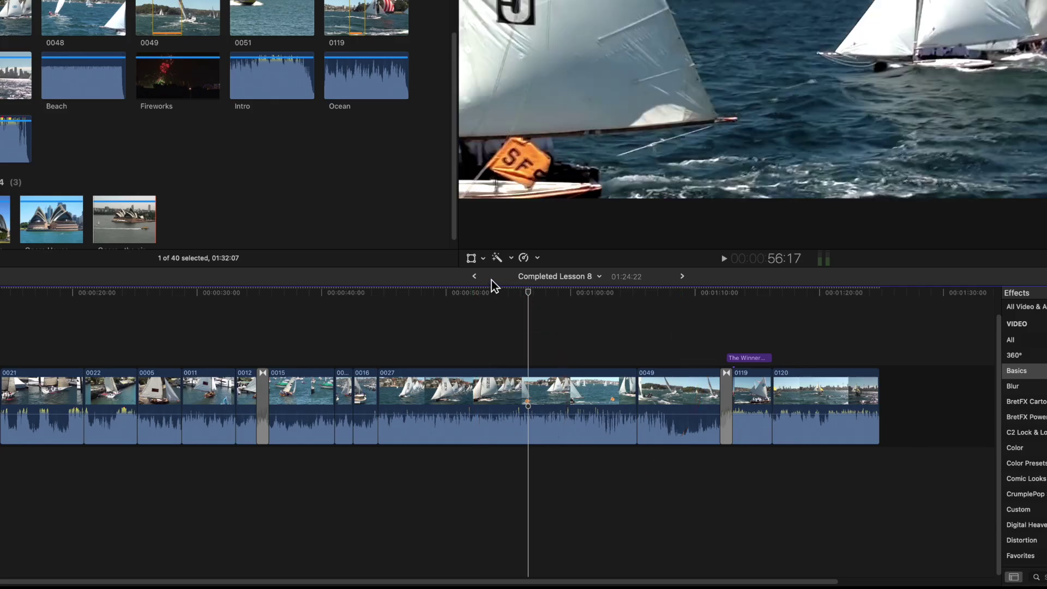
Examine the timeline history in both directions and the project's timeline options down to Close Other Timelines.
click(476, 277)
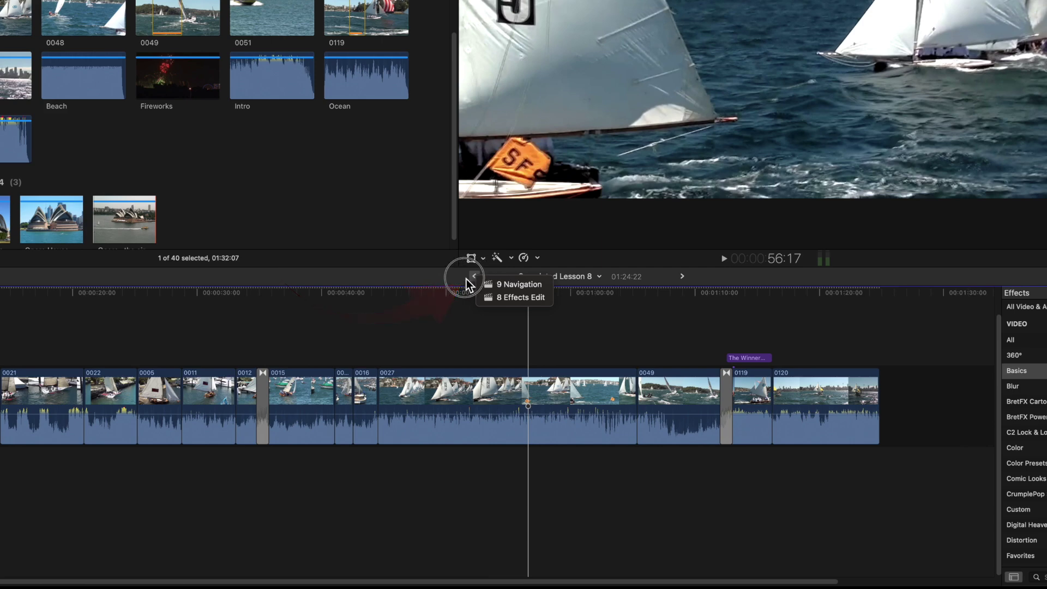
click(465, 278)
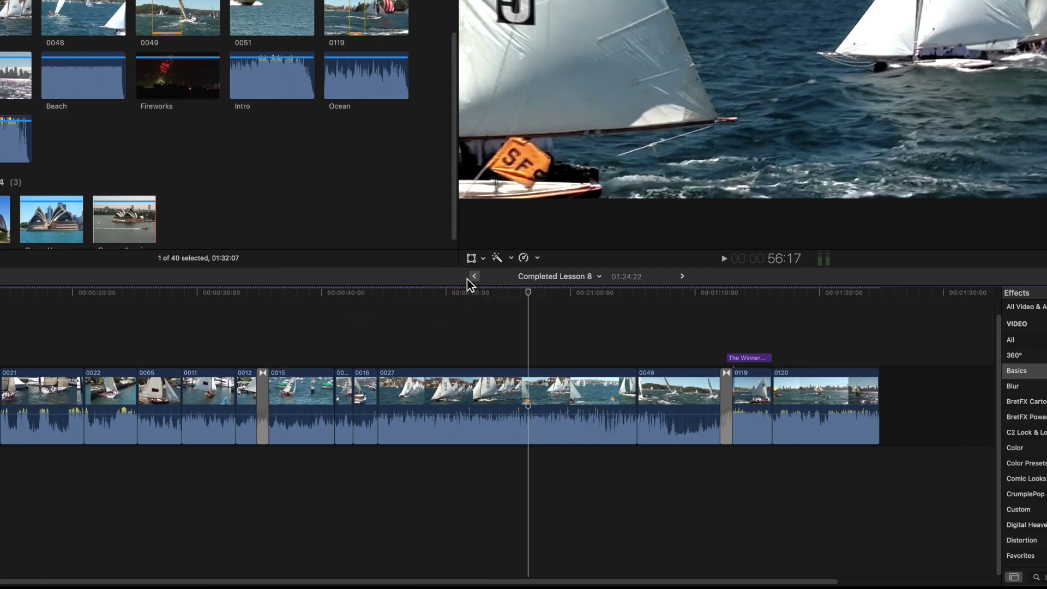
click(684, 278)
click(601, 277)
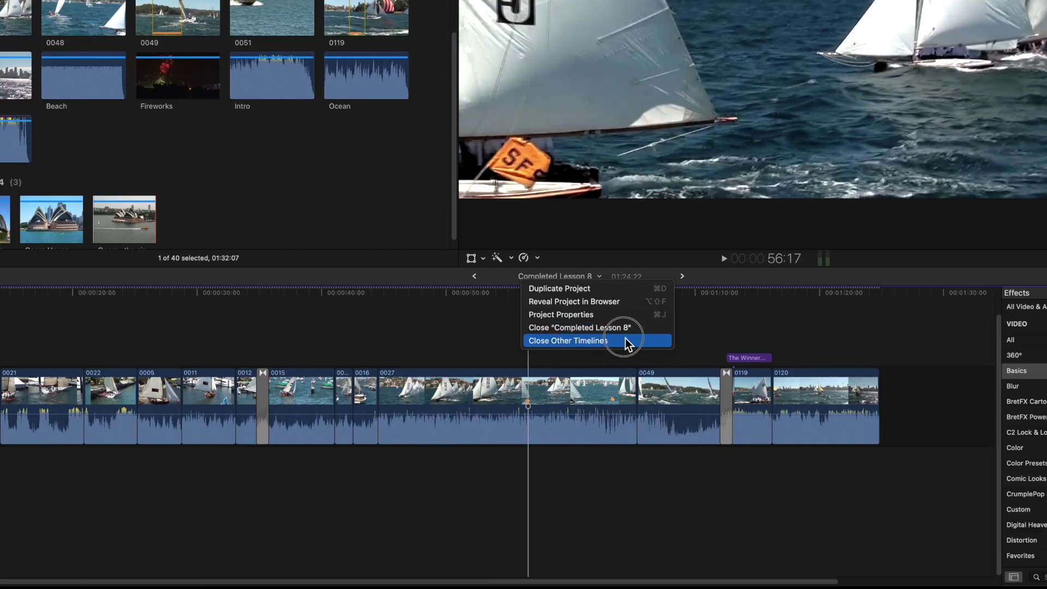
drag(625, 343, 756, 334)
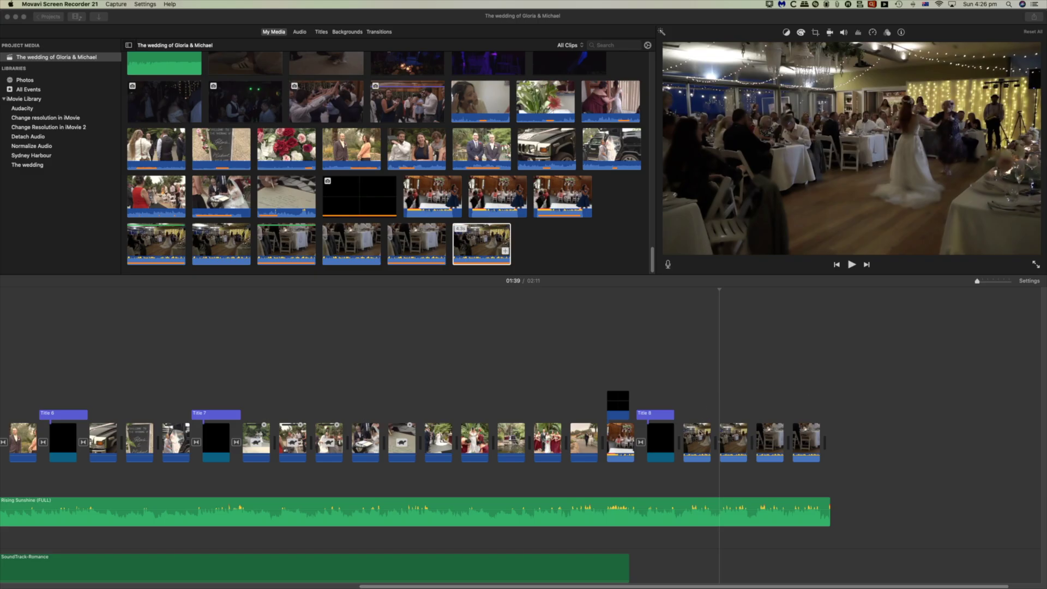
Move the playhead to the start of the 4 x grid clip in the Split Screen project.
click(700, 291)
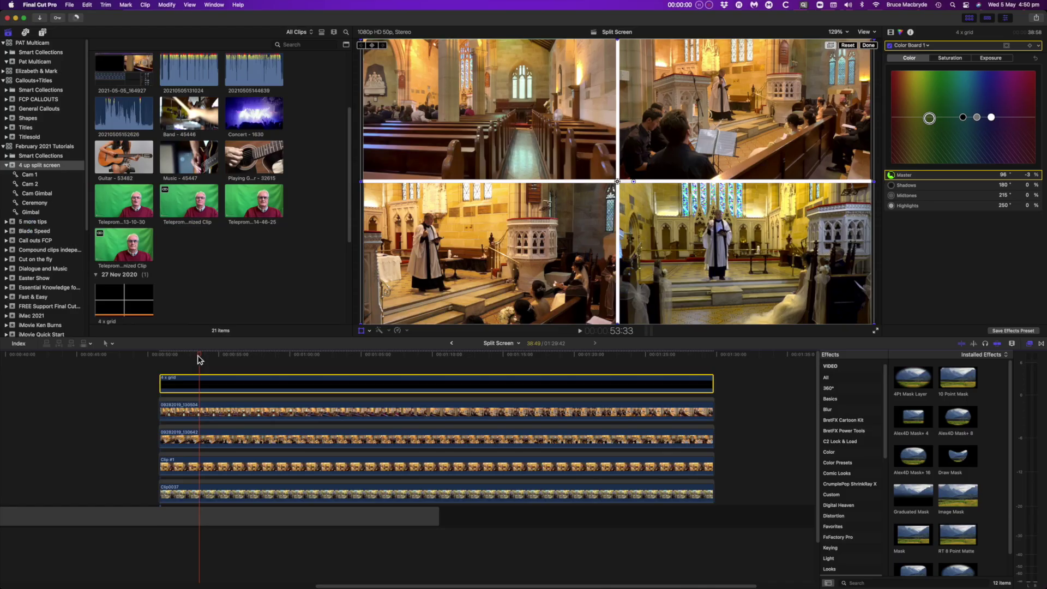
drag(198, 355, 166, 360)
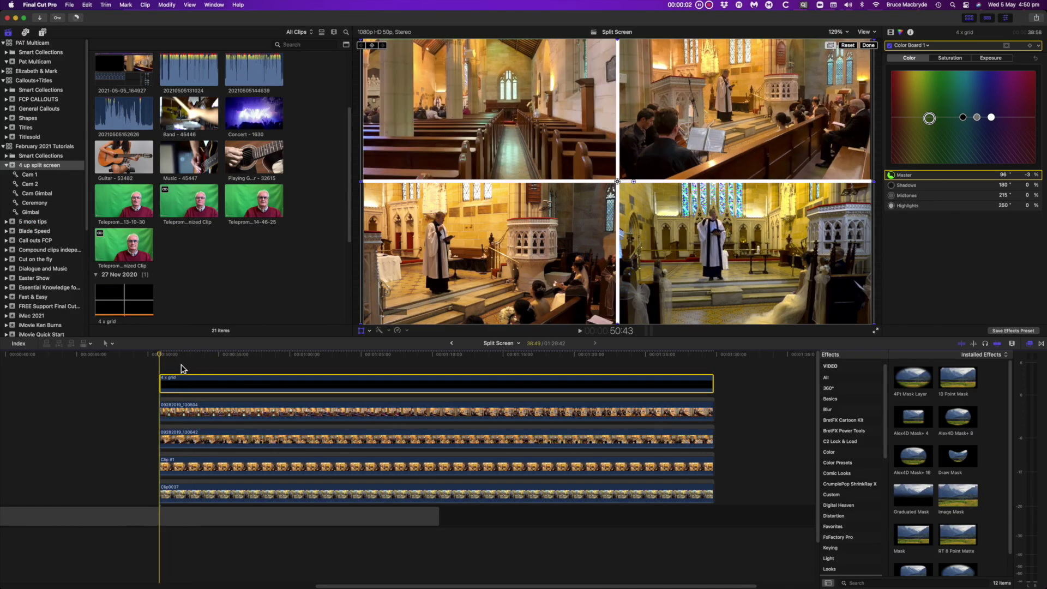
Play back the four-way split screen in the Split Screen project.
key(space)
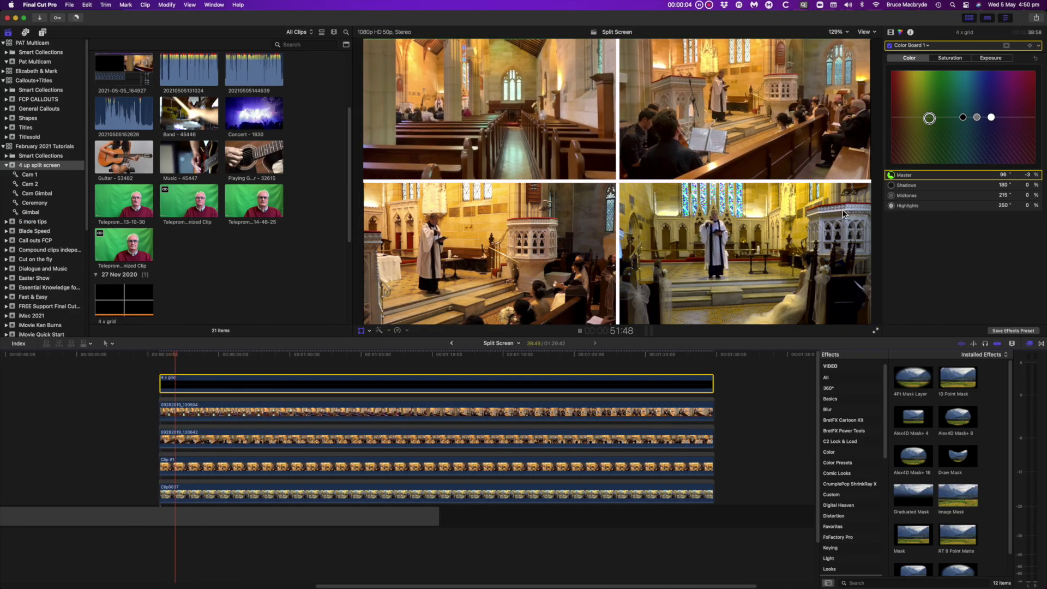
drag(929, 118, 932, 122)
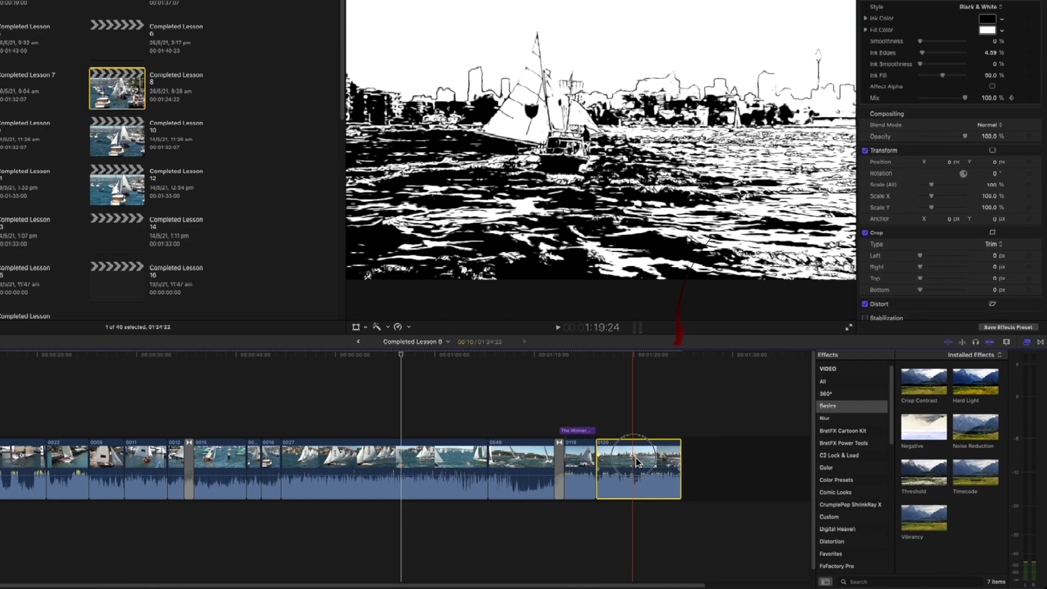
Try to move the final clip, 0120, beyond the end of the storyline with the Select tool.
drag(640, 461, 739, 464)
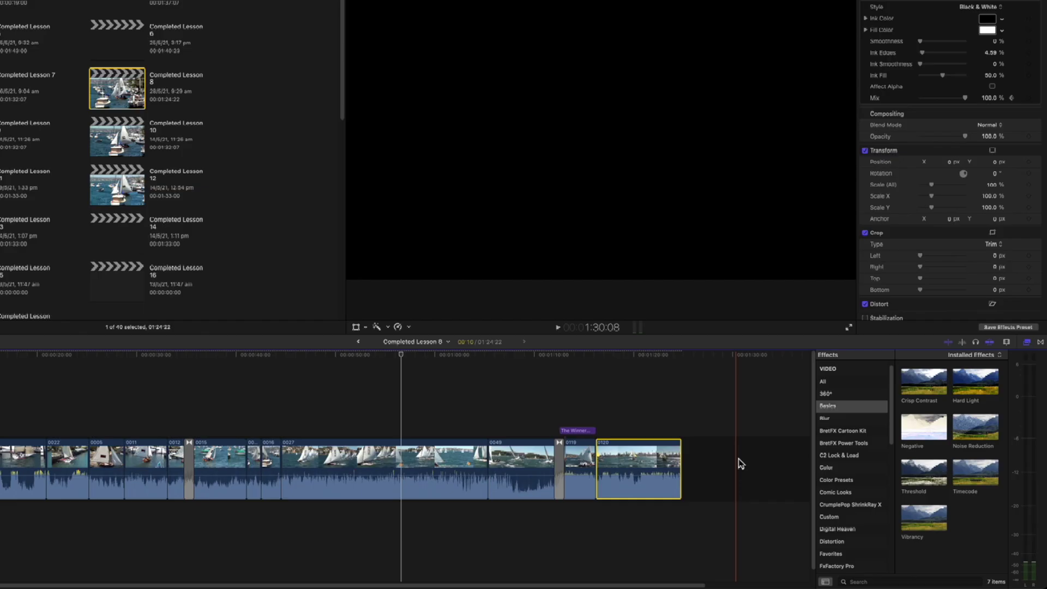
drag(644, 461, 715, 460)
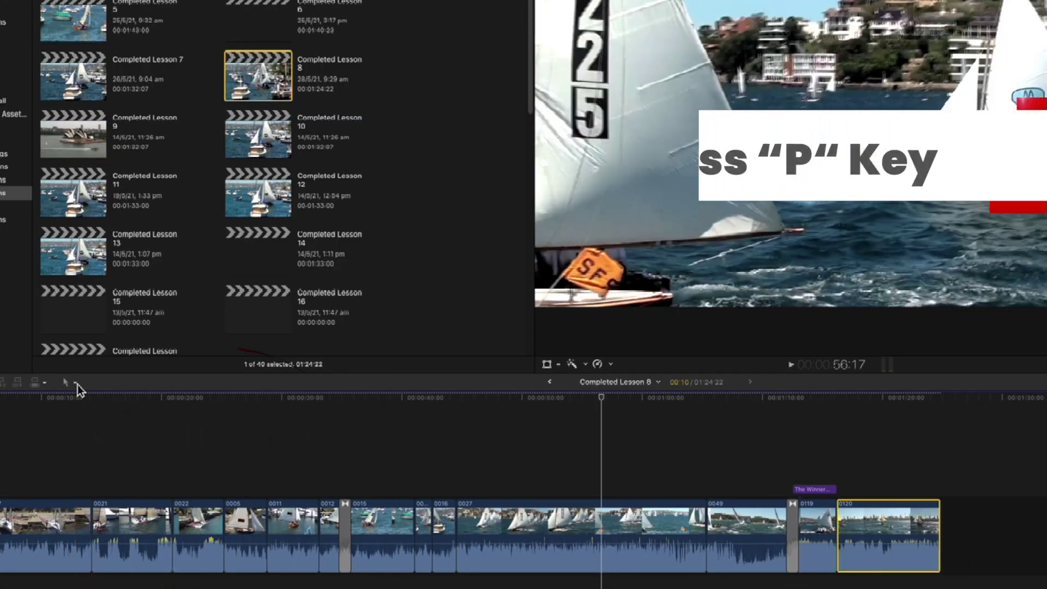
Move clip 0120 later with the Position tool so that a gap separates it from clip 0119.
click(76, 383)
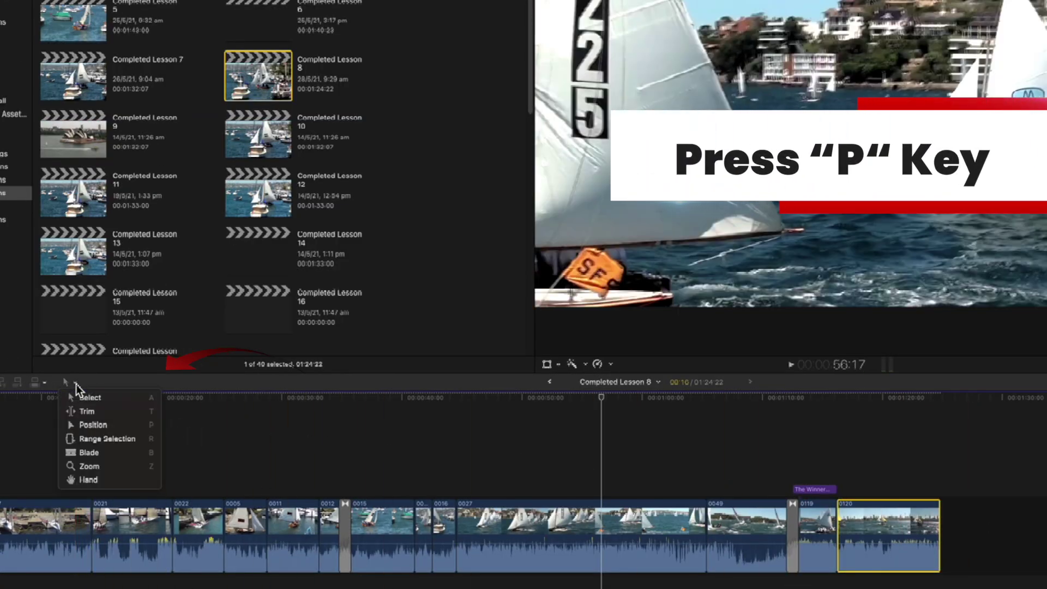
click(101, 434)
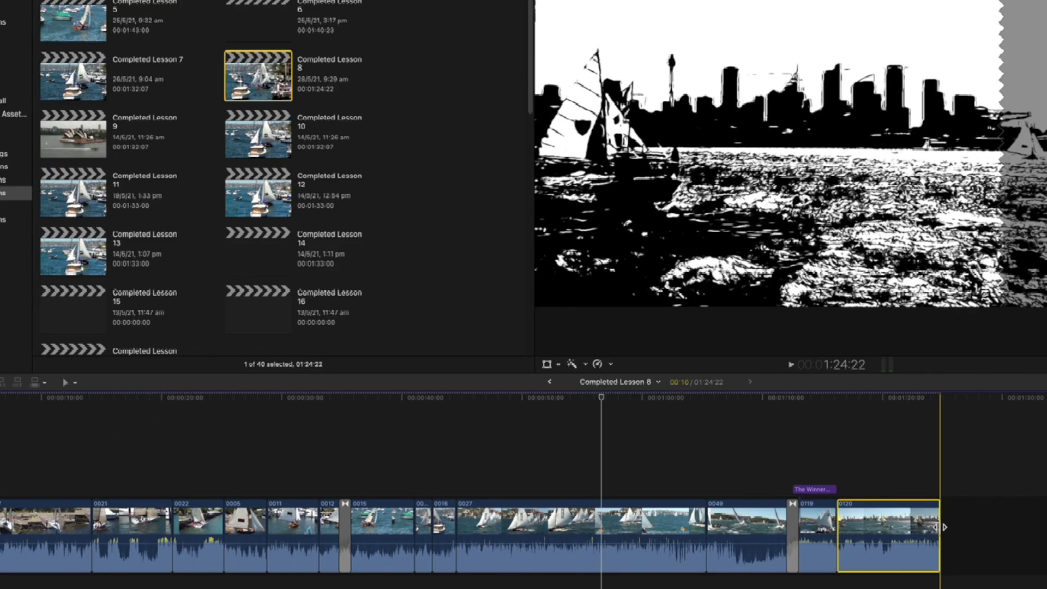
drag(888, 533, 992, 532)
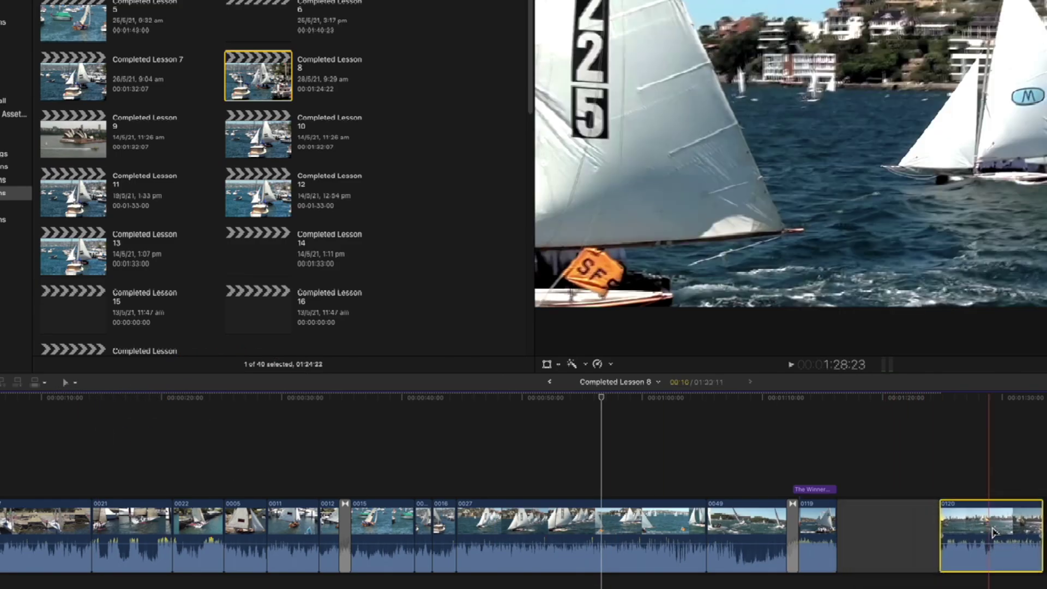
Delete the gap between clips 0119 and 0120, and return to the Select tool.
click(908, 542)
key(Delete)
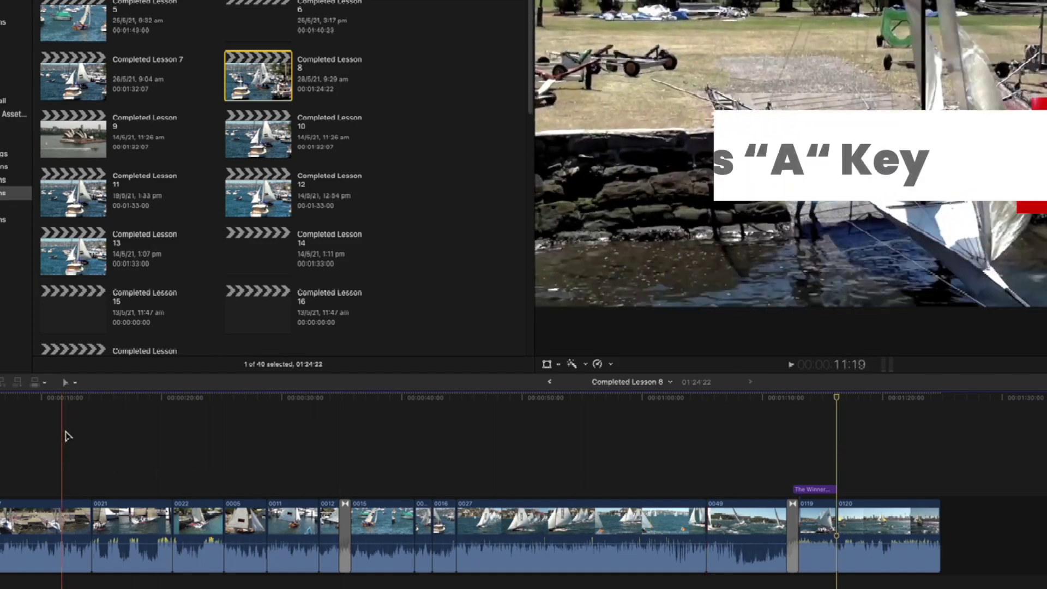
click(75, 384)
click(83, 398)
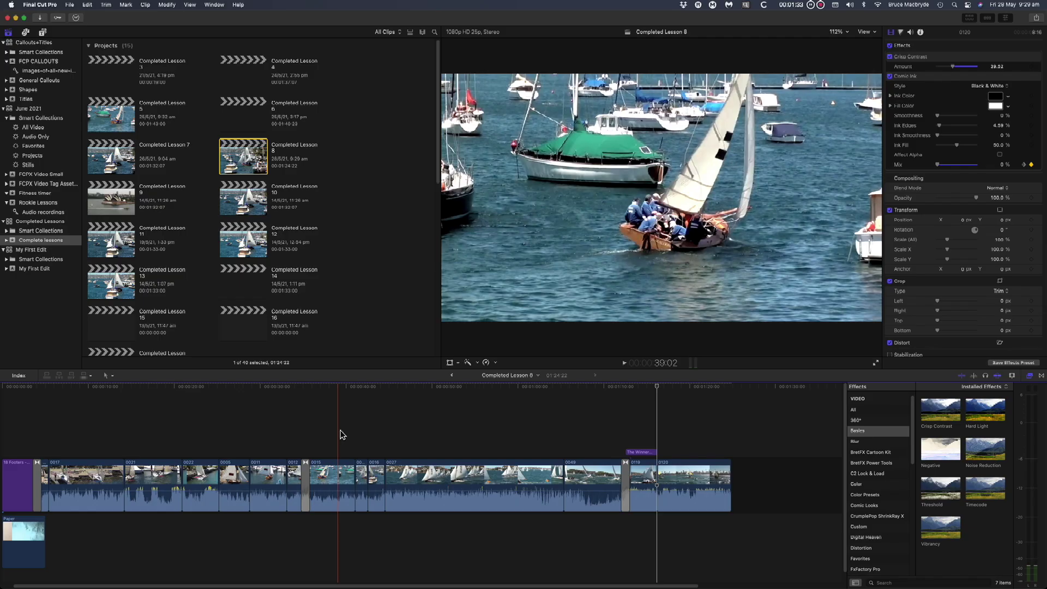
Browse the event to the 9 May 2014 stills and inspect the Opera House and Harbour Bridge images.
scroll(275, 257, down, 10)
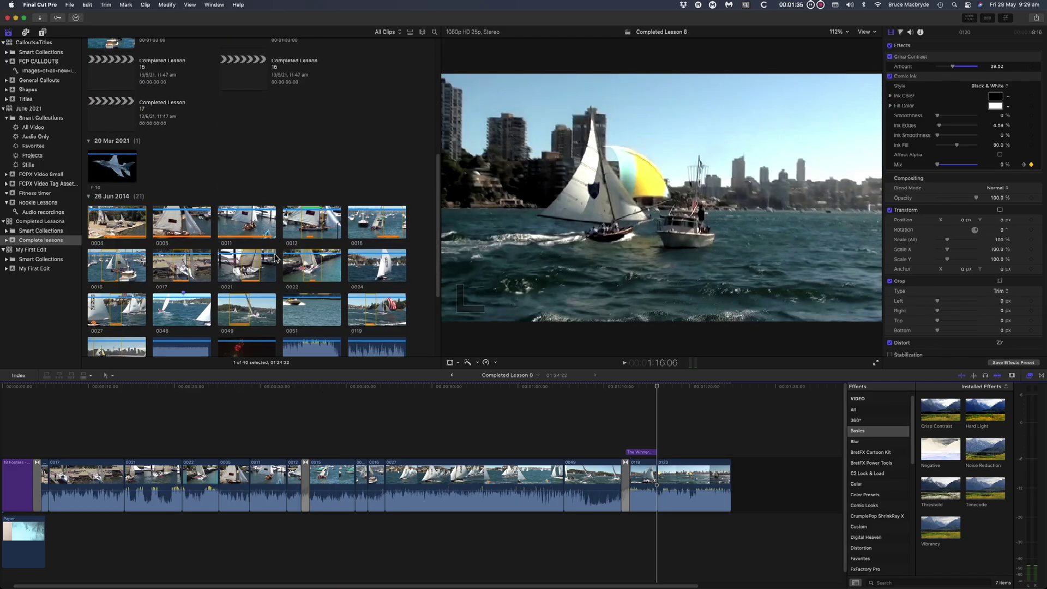
scroll(274, 257, down, 3)
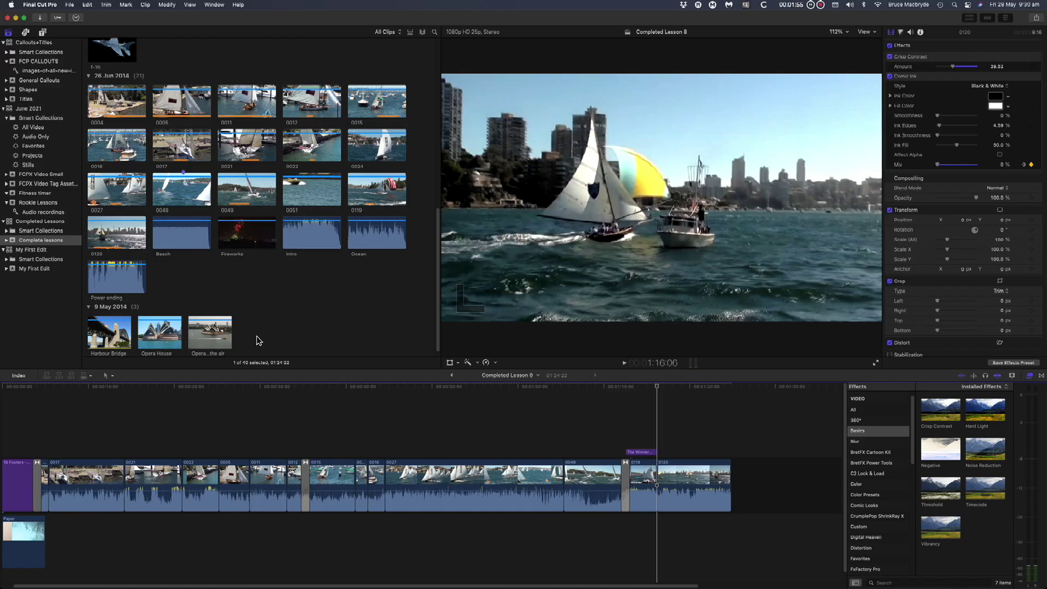
click(227, 338)
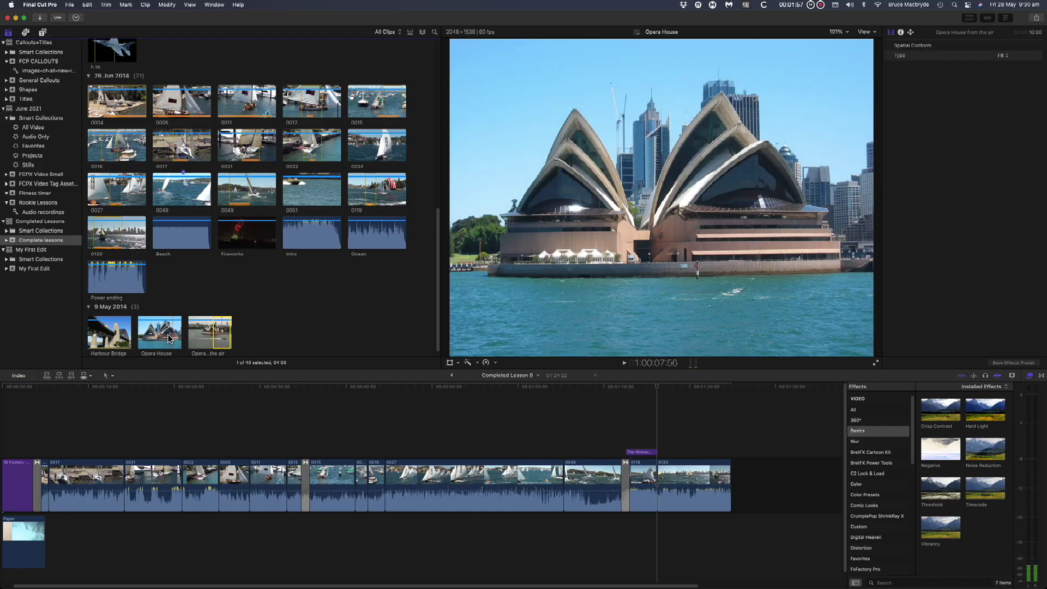
click(120, 333)
scroll(308, 334, down, 1)
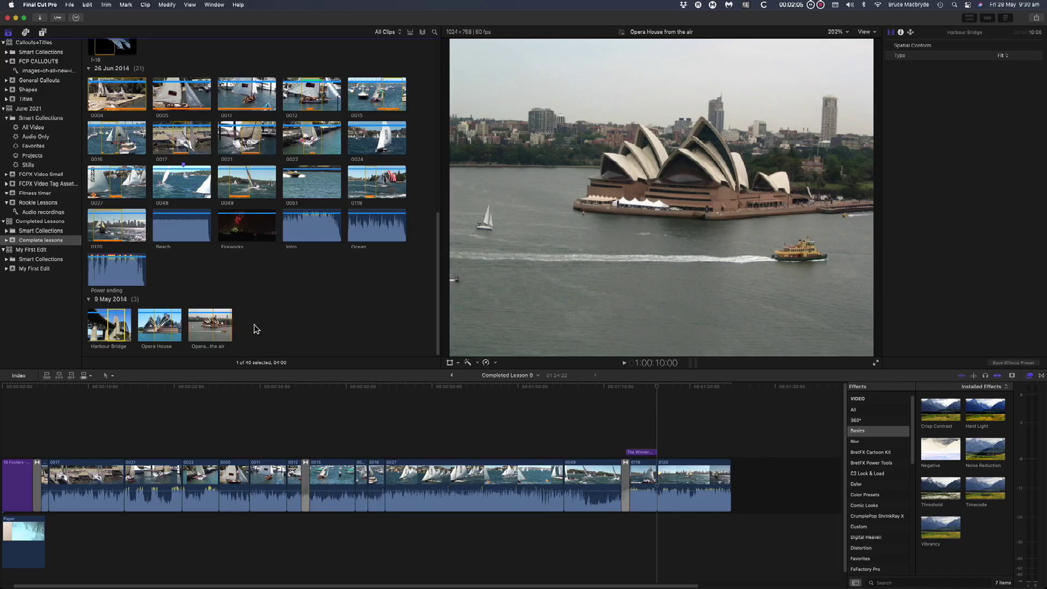
From the Stills collection of the Completed Lessons library, connect the Harbour Bridge image above the start of clip 0120.
click(658, 388)
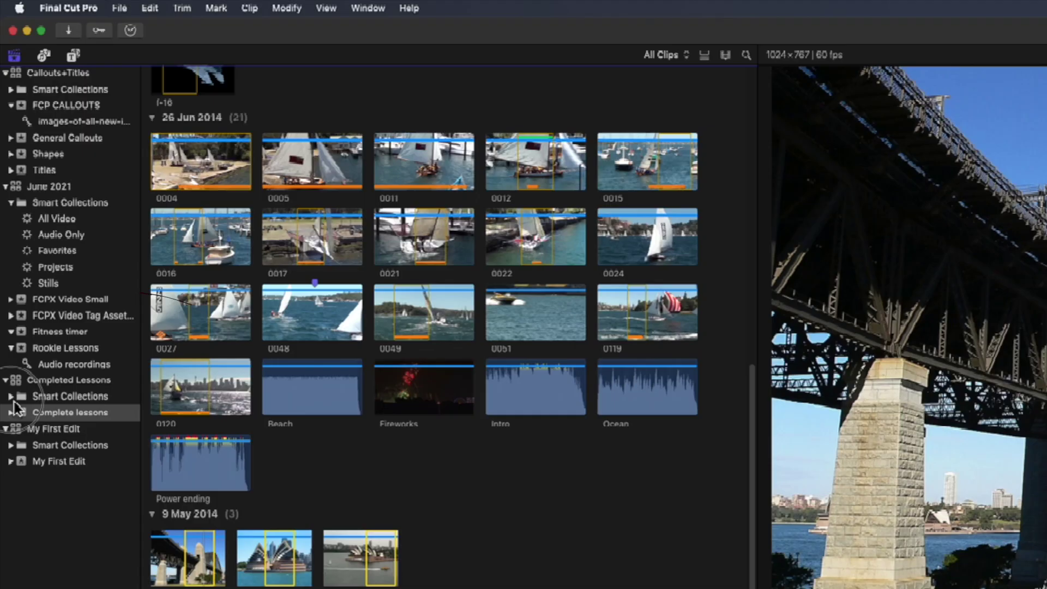
click(7, 231)
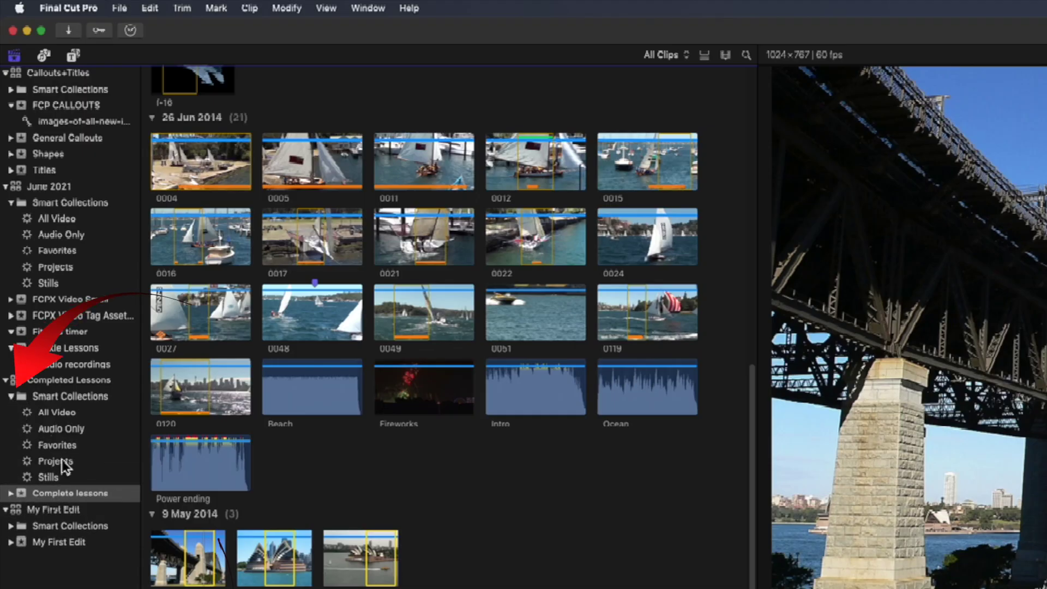
click(57, 475)
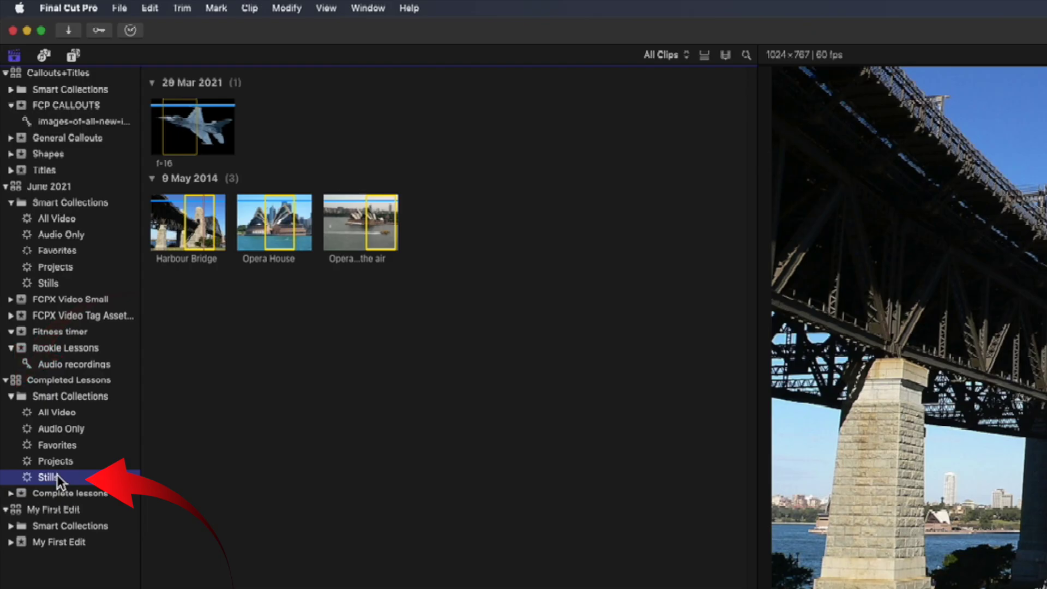
click(352, 344)
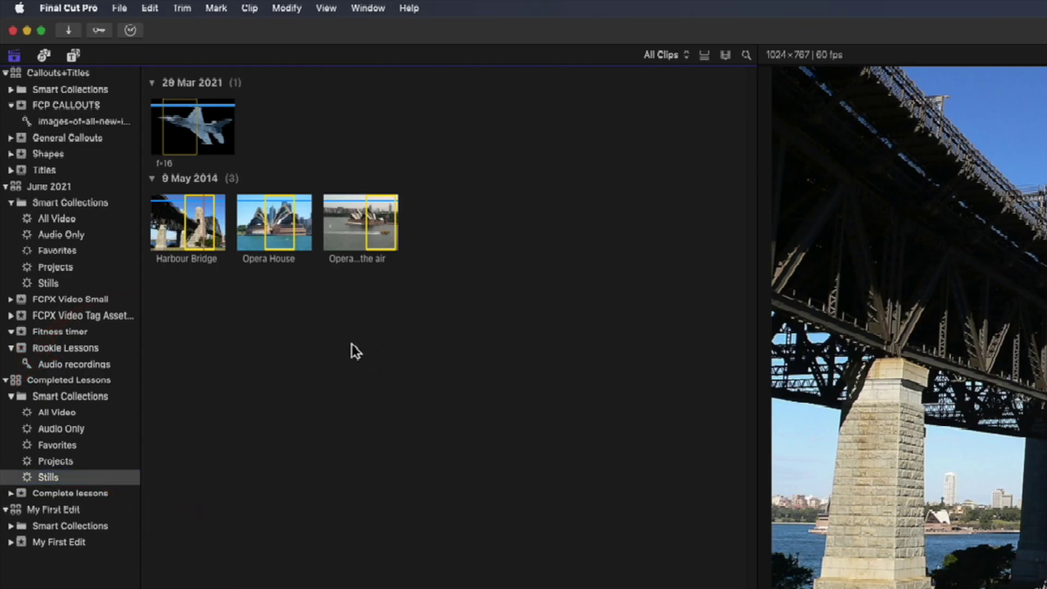
click(201, 222)
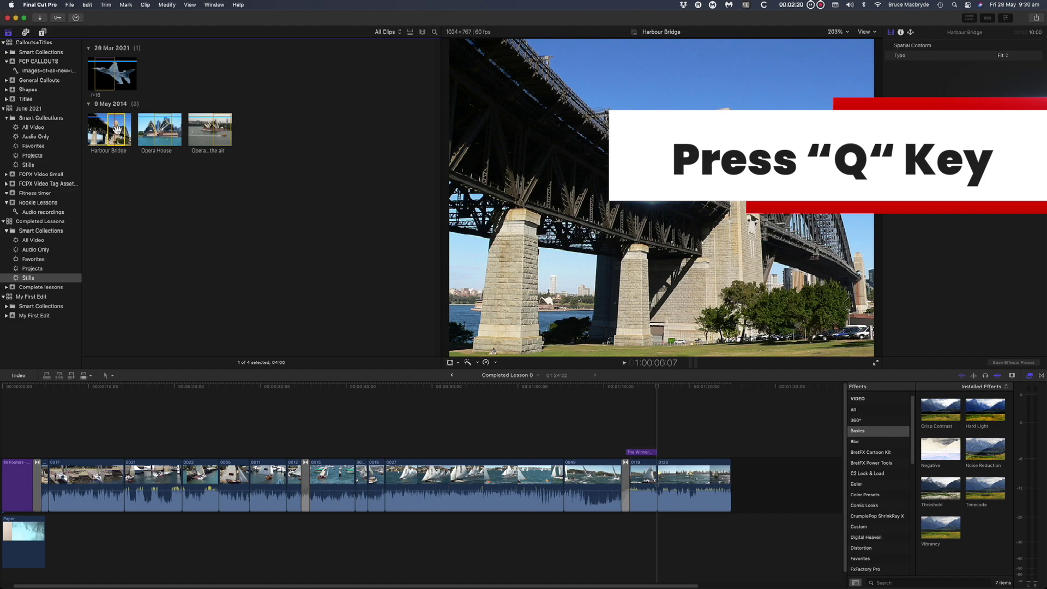
key(q)
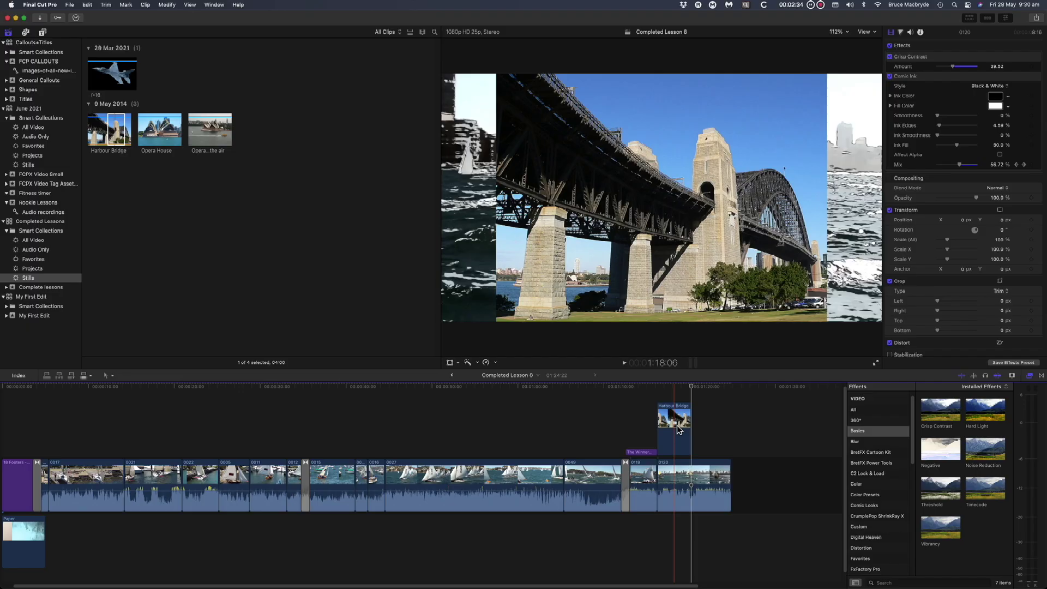
Set the spatial conform type of the connected Harbour Bridge clip to Fill.
click(677, 429)
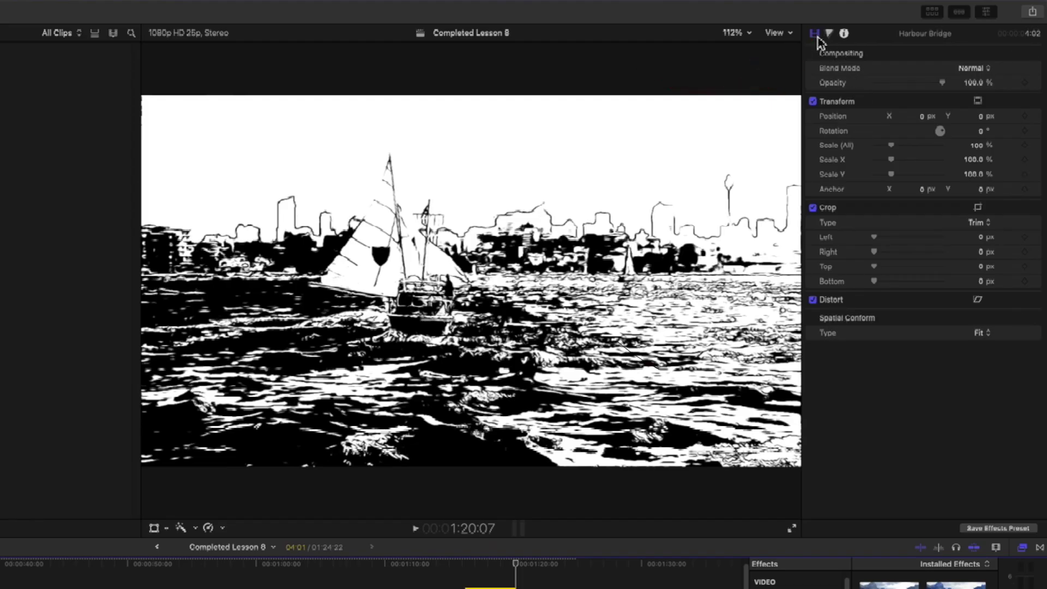
click(987, 334)
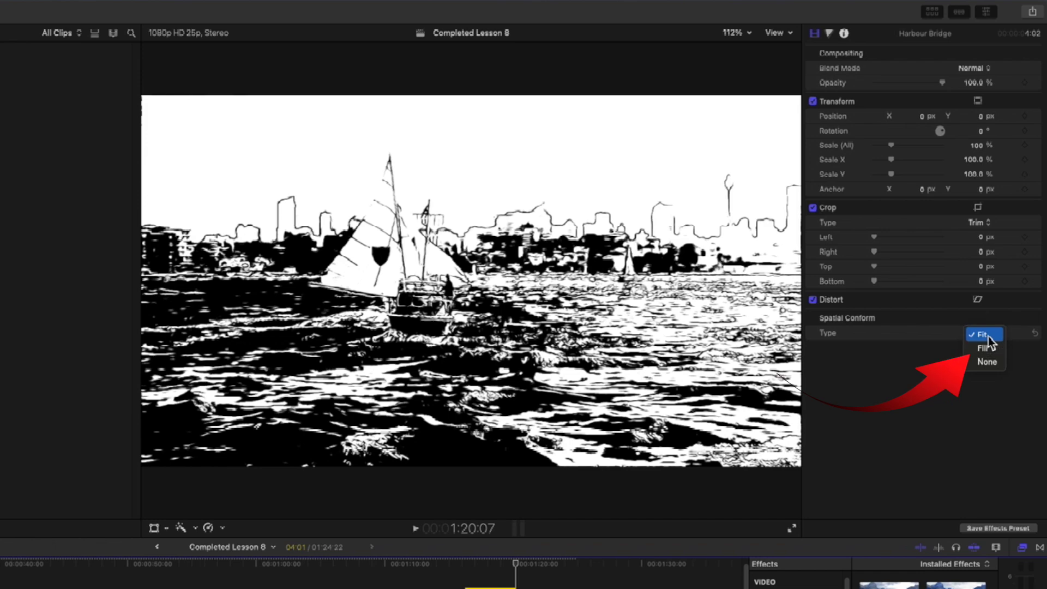
click(990, 348)
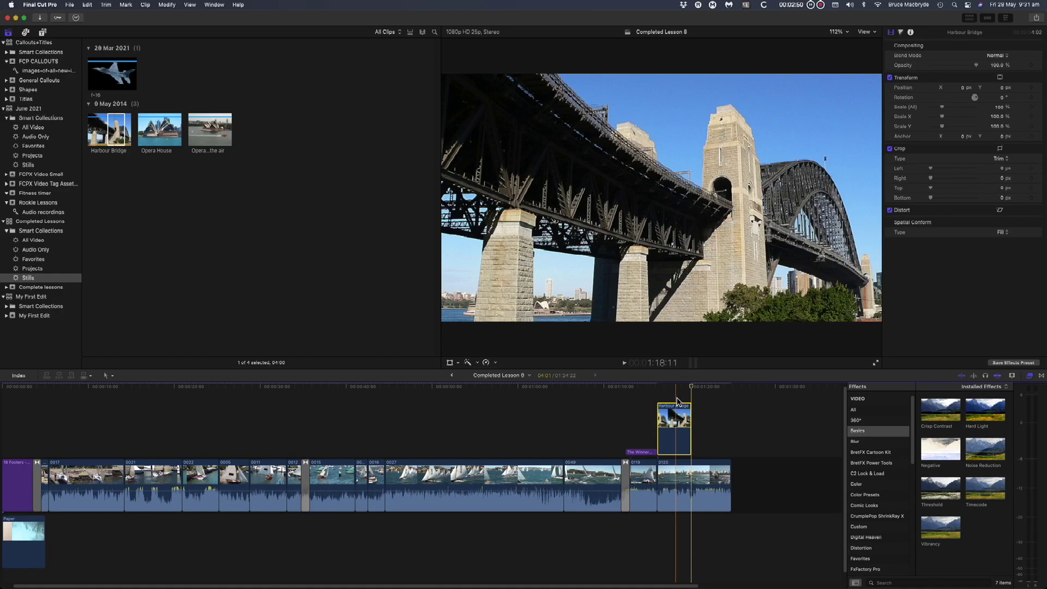
Disable the Harbour Bridge clip with the playhead over it, and enable it again.
click(674, 392)
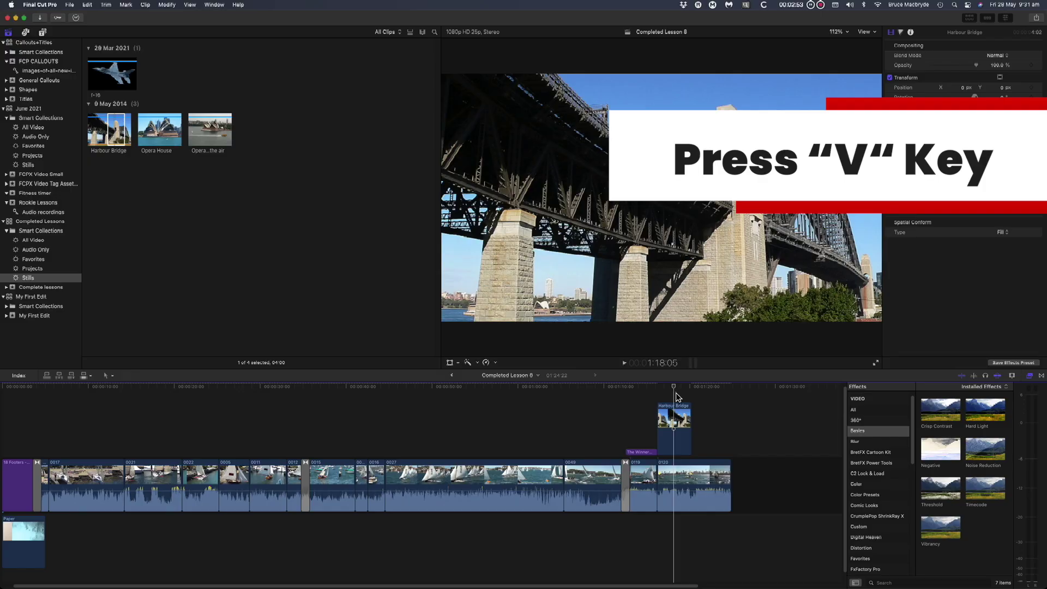
click(678, 428)
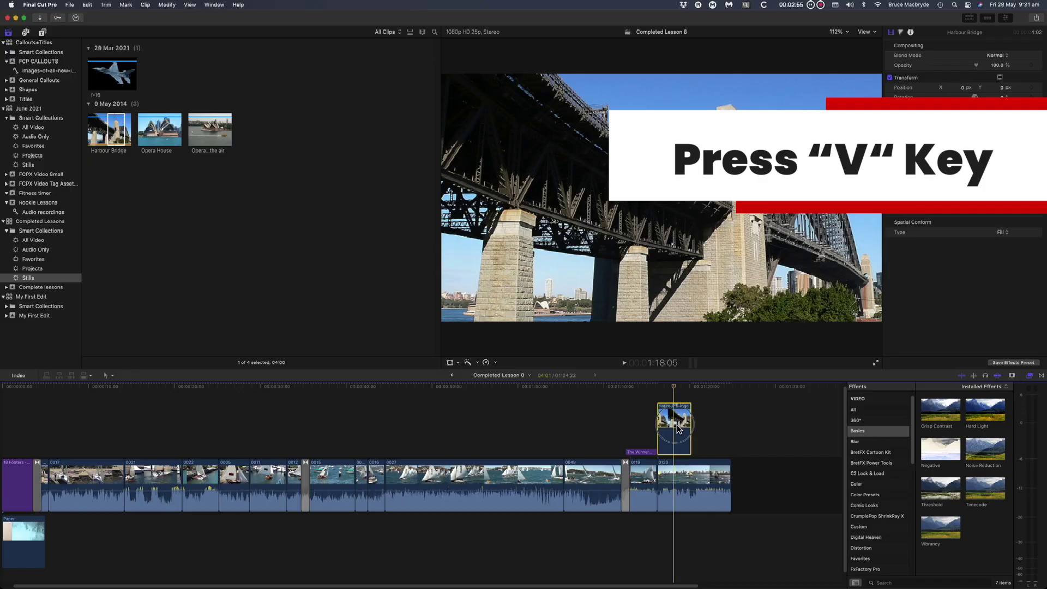
key(v)
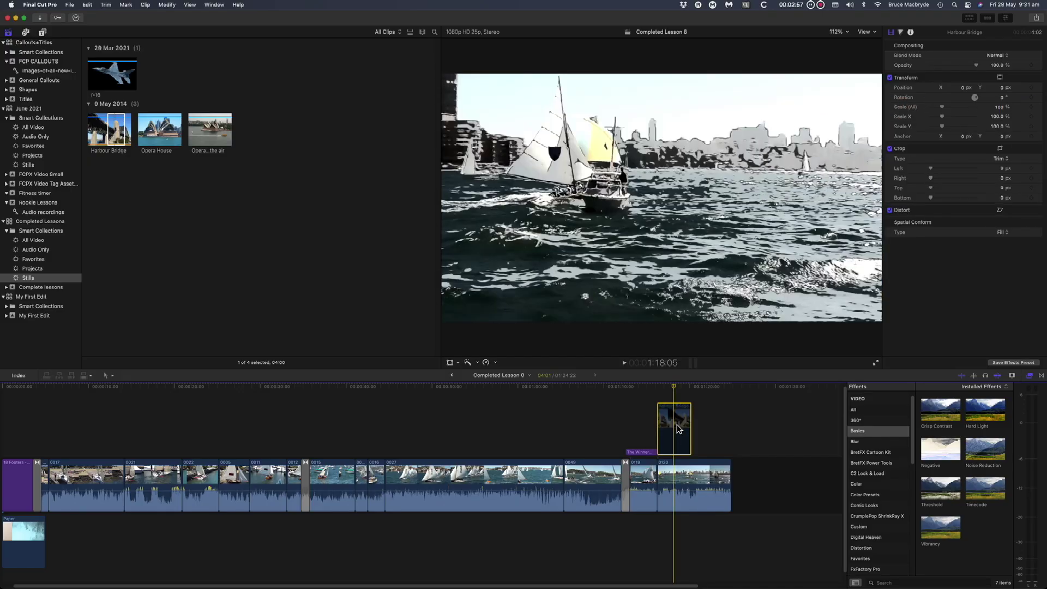
key(v)
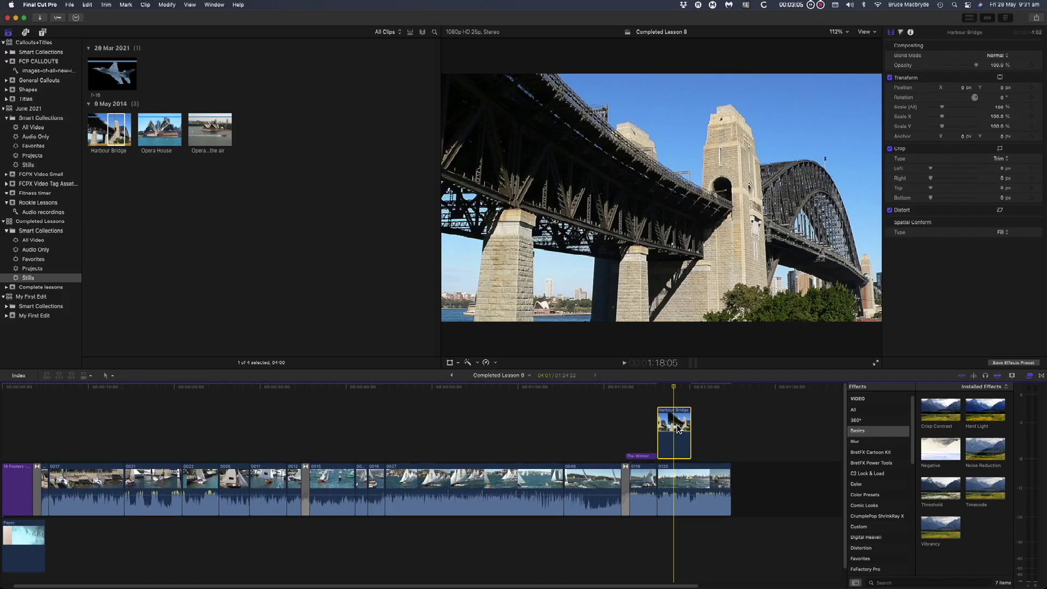
Move the Harbour Bridge clip slightly later above clip 0120.
scroll(677, 429, right, 2)
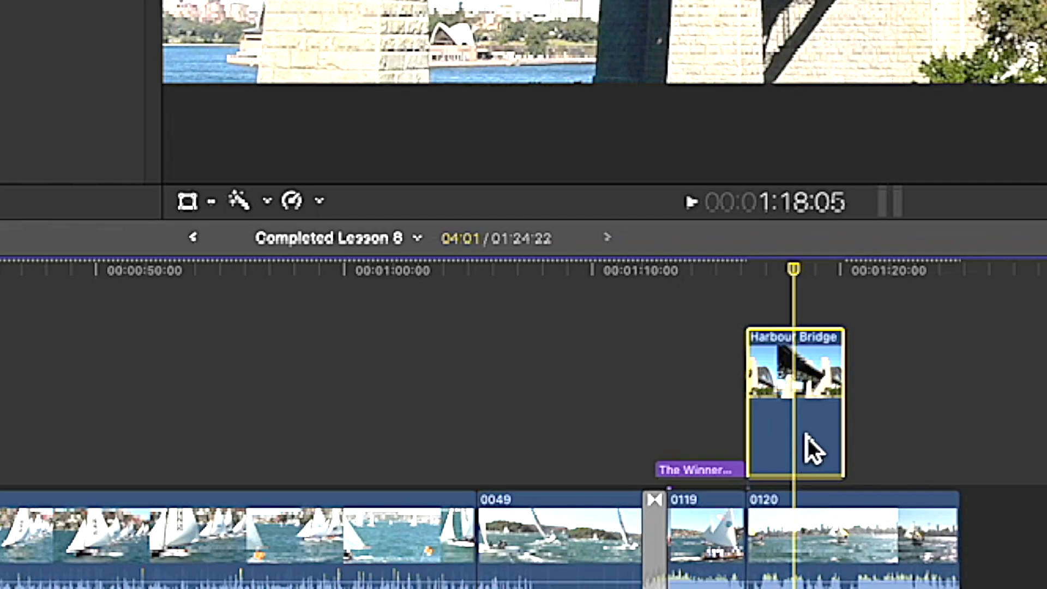
click(664, 440)
drag(805, 427, 826, 428)
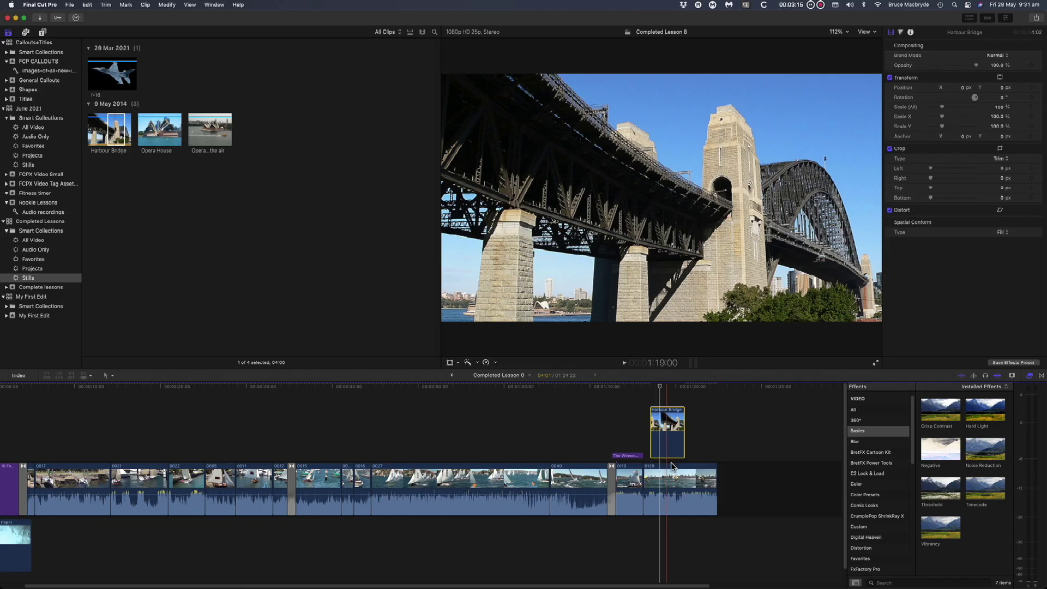
Delete clip 0120 together with its connected Harbour Bridge clip, and undo the deletion.
click(833, 548)
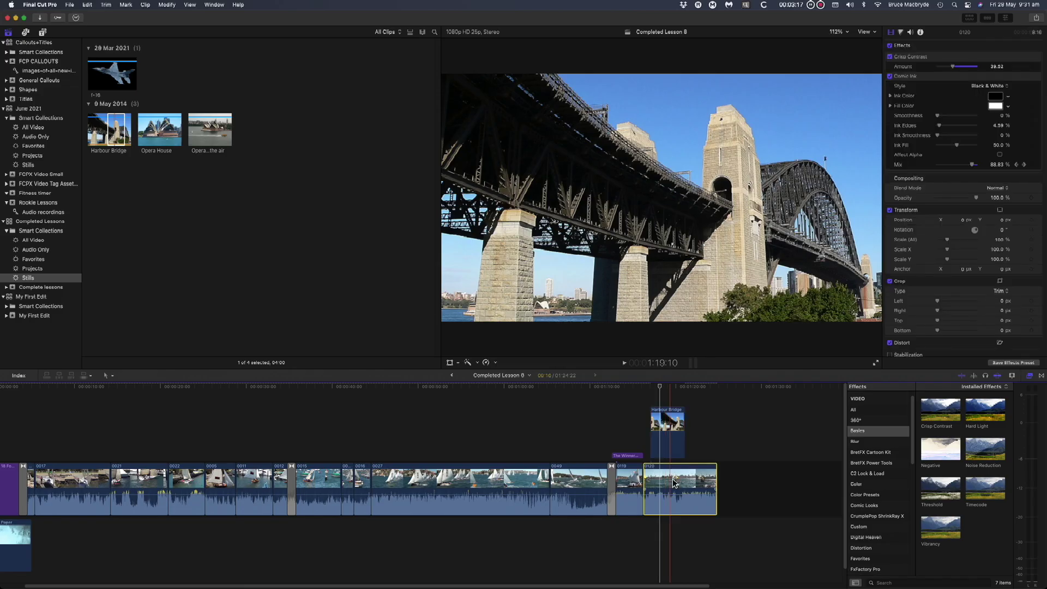
key(Delete)
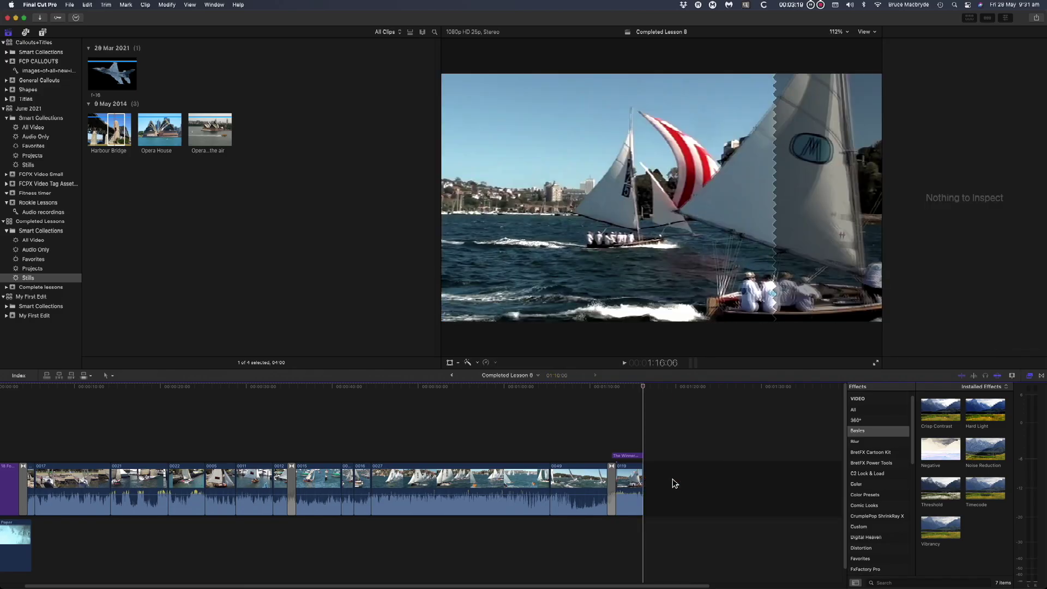
key(cmd+z)
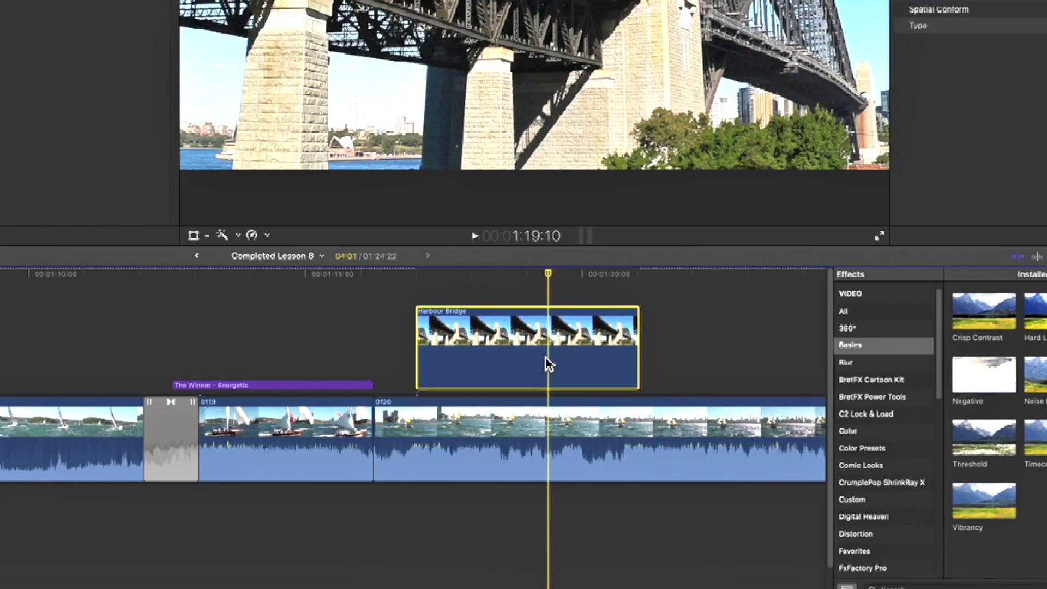
Move the Harbour Bridge clip earlier to start over the end of clip 0119, and shift its connection point onto clip 0120.
drag(544, 357, 471, 357)
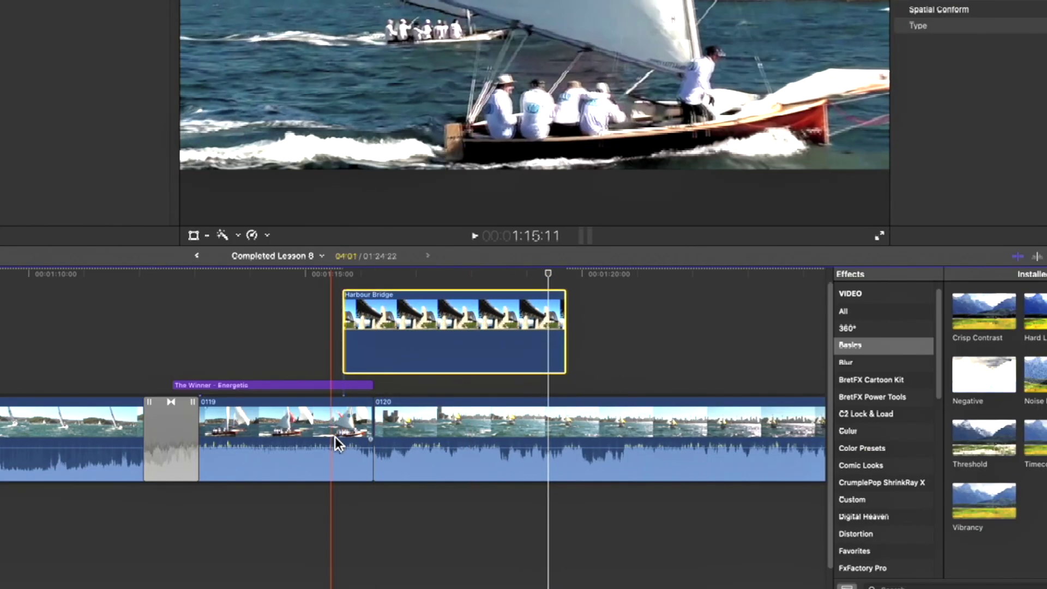
click(334, 439)
mouse_move(336, 439)
mouse_down()
mouse_move(328, 439)
mouse_move(338, 438)
mouse_up()
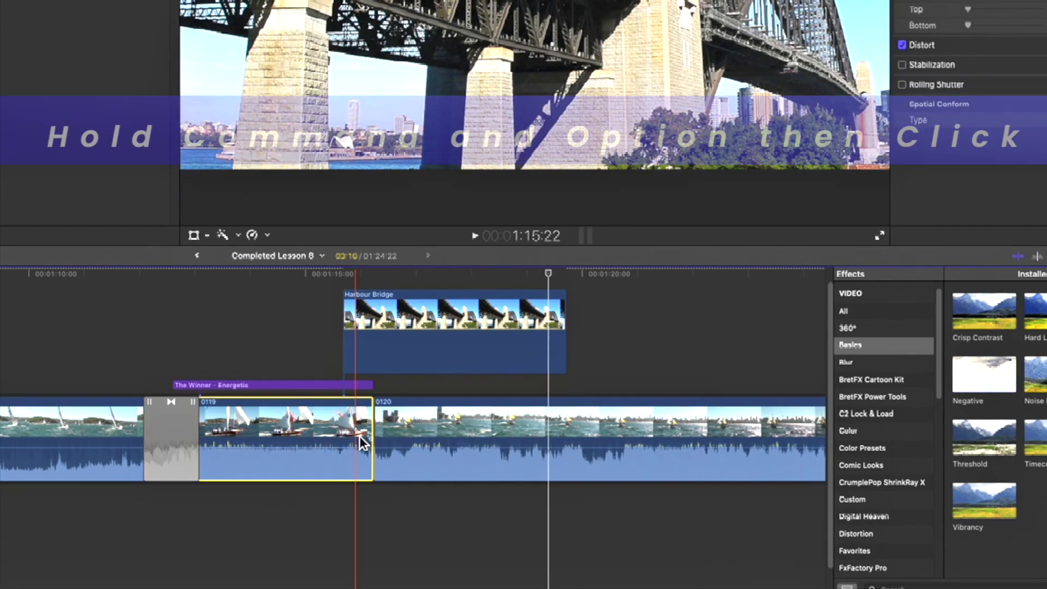
alt+super+click(464, 364)
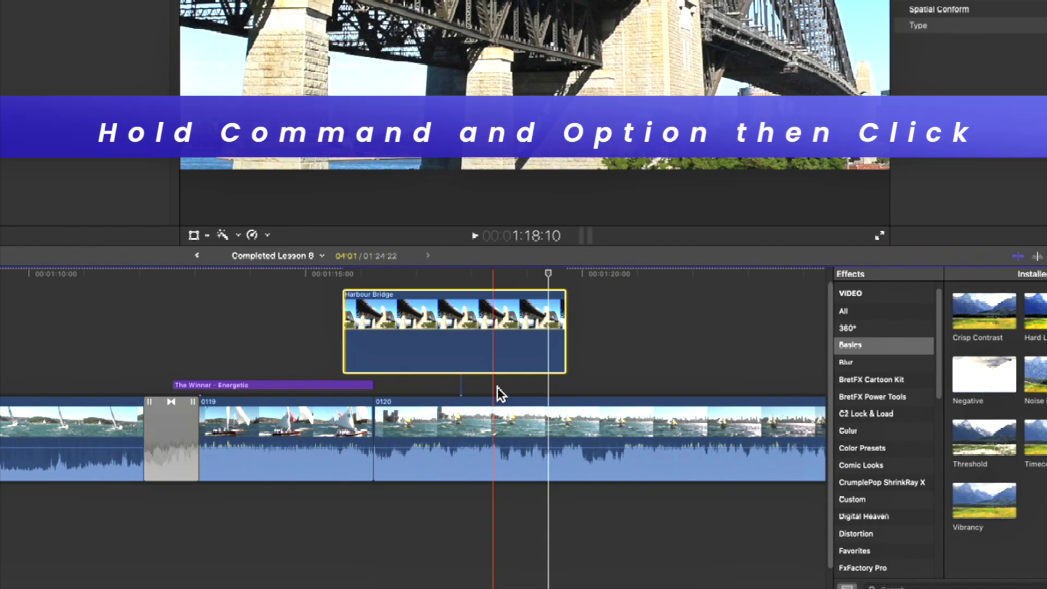
scroll(497, 393, up, 2)
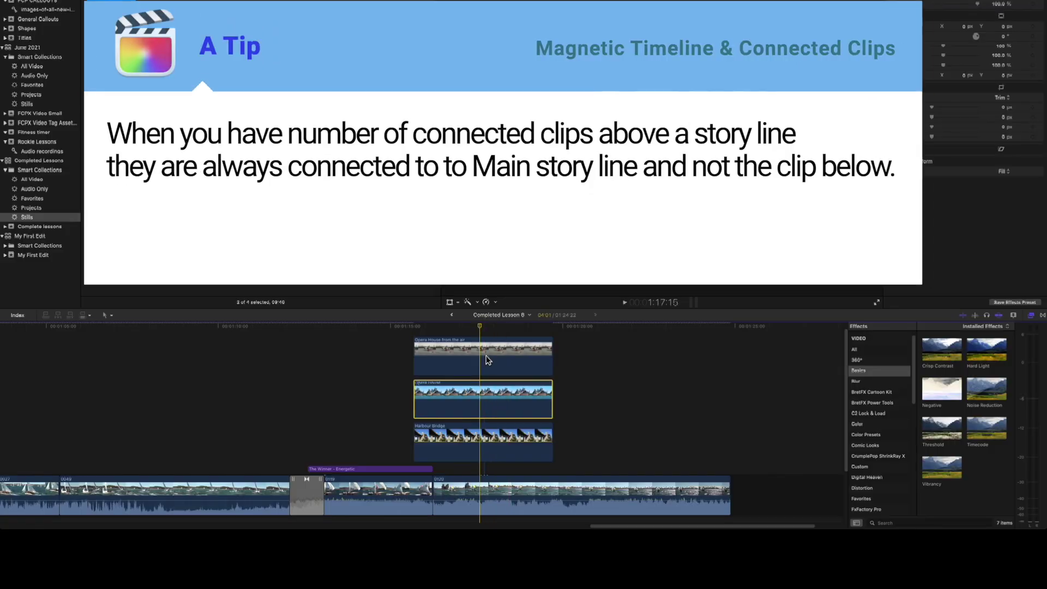
Disable and re-enable the Opera House from the air clip, and shift the Harbour Bridge clip's connection point within clip 0120.
click(488, 359)
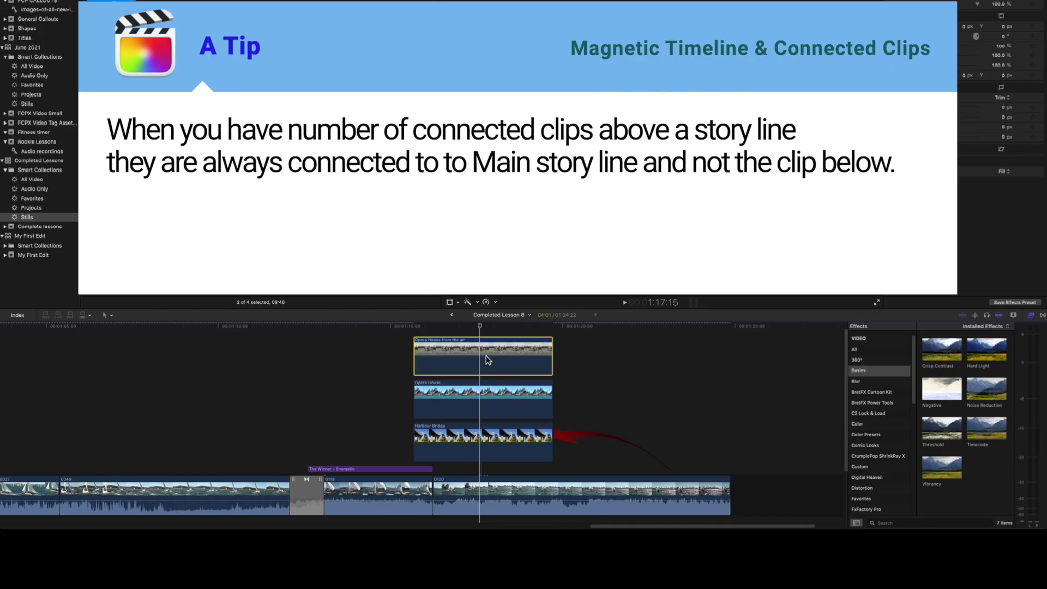
key(v)
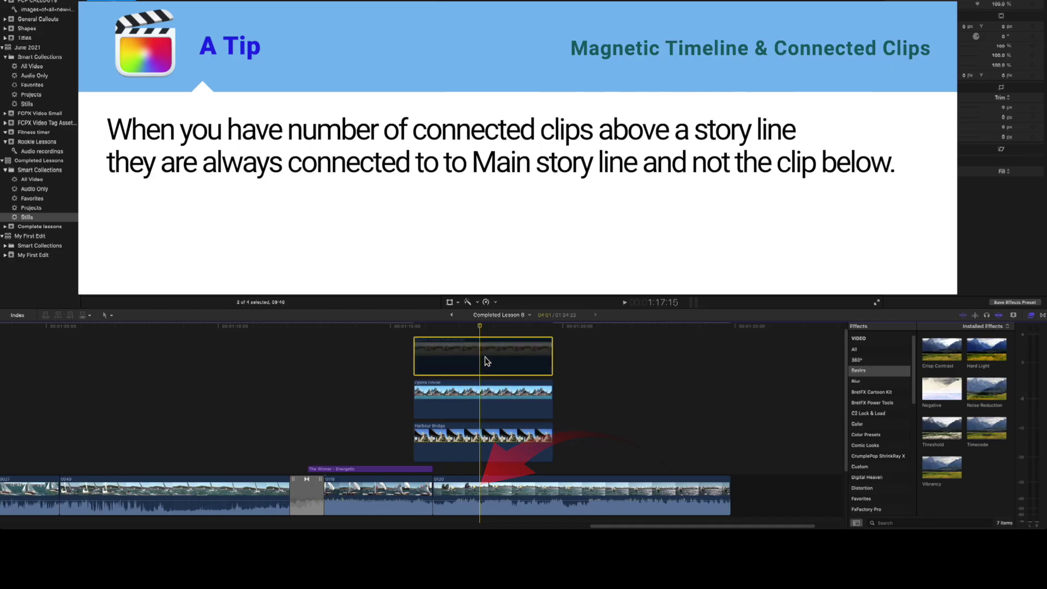
key(v)
mouse_move(487, 360)
mouse_down()
mouse_move(507, 358)
mouse_move(488, 357)
mouse_up()
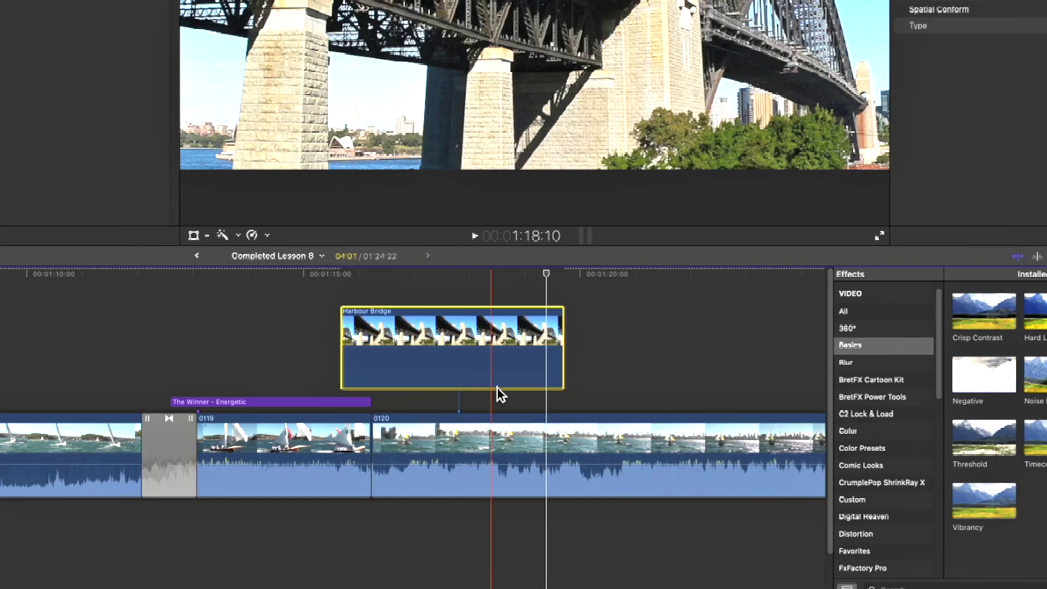
super+click(478, 451)
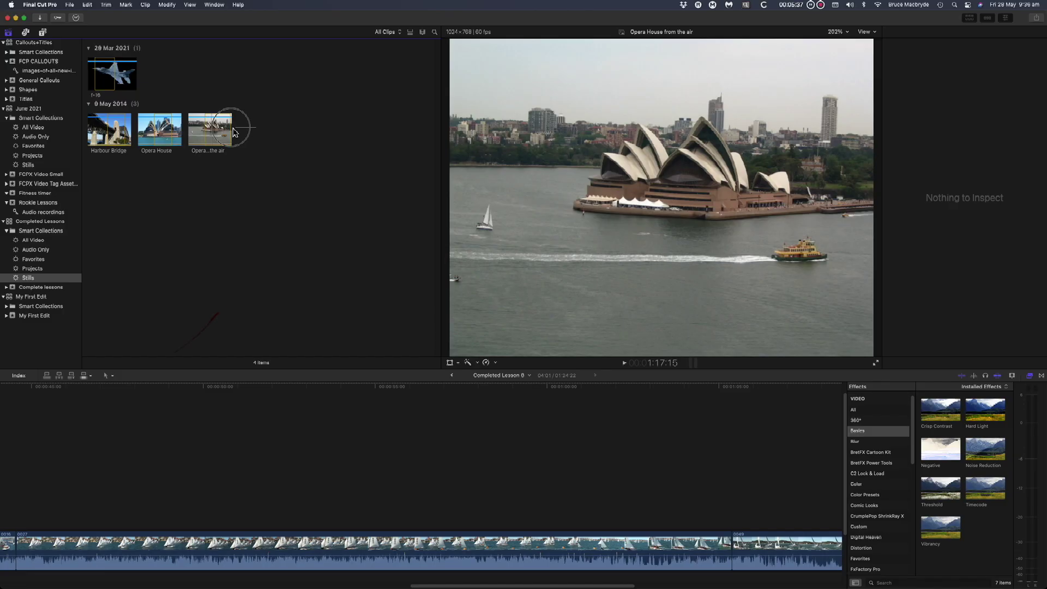
Connect the Opera House and Opera House from the air stills above clip 0027, and set the aerial still's spatial conform to Fill.
drag(234, 133, 158, 139)
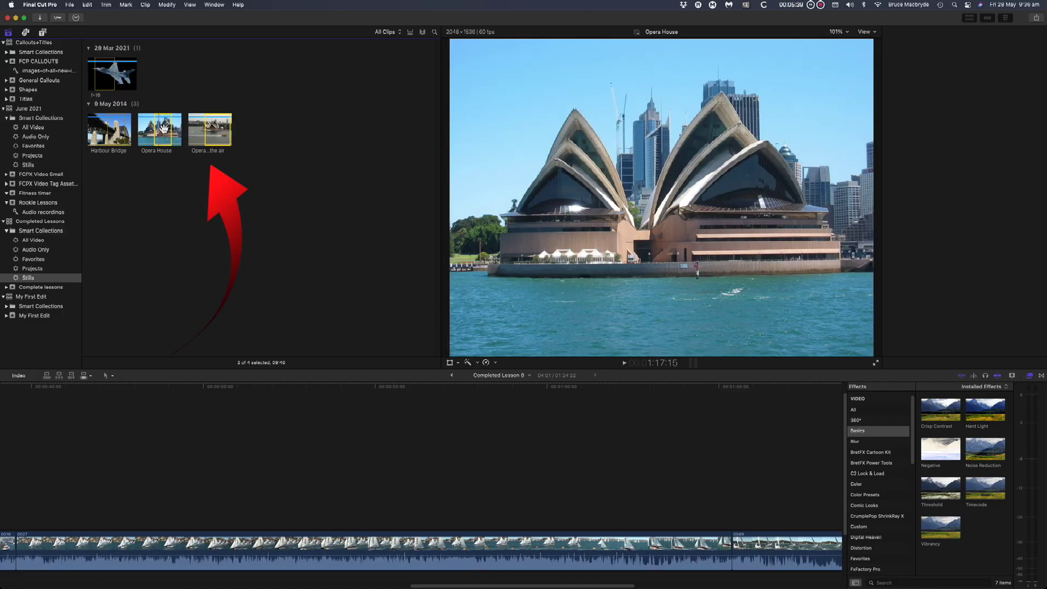
drag(171, 186, 197, 473)
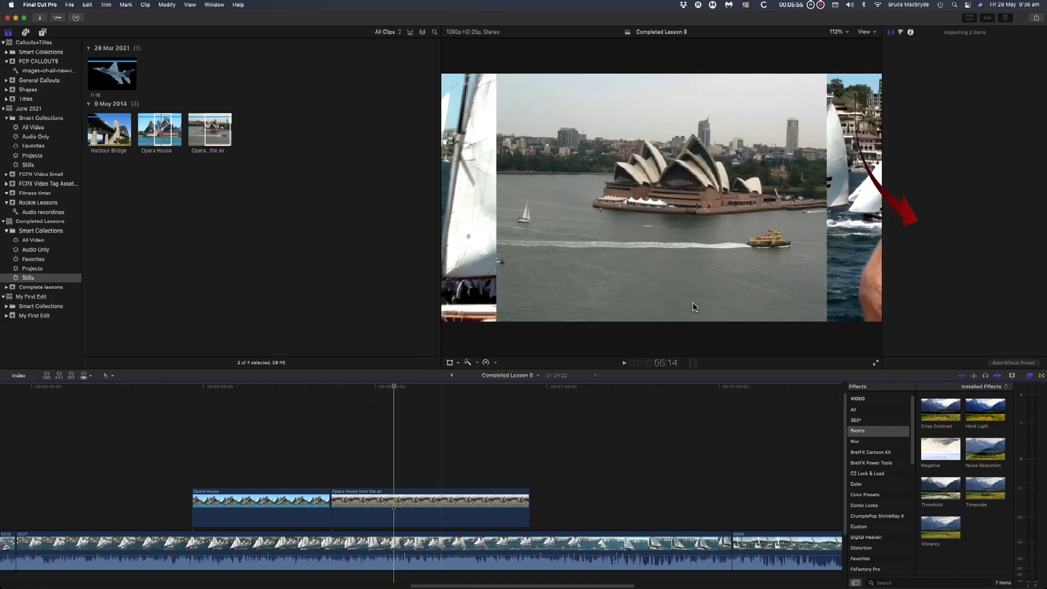
click(1001, 231)
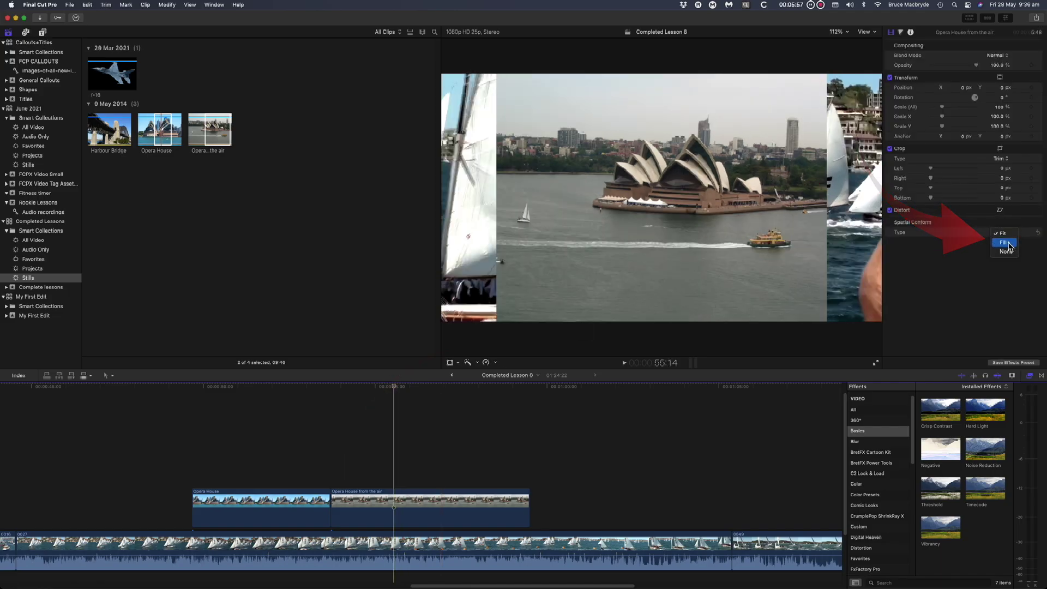
click(1003, 242)
click(481, 451)
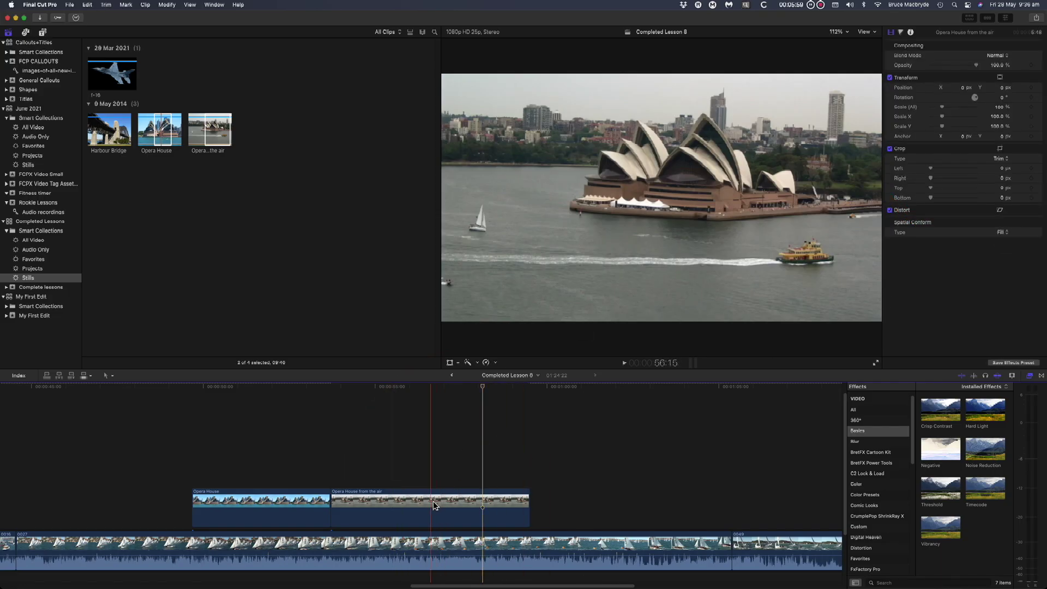
mouse_move(416, 511)
mouse_down()
mouse_move(496, 507)
mouse_move(409, 504)
mouse_up()
Group the adjacent Opera House and Opera House from the air clips above clip 0027 into a connected storyline.
click(314, 479)
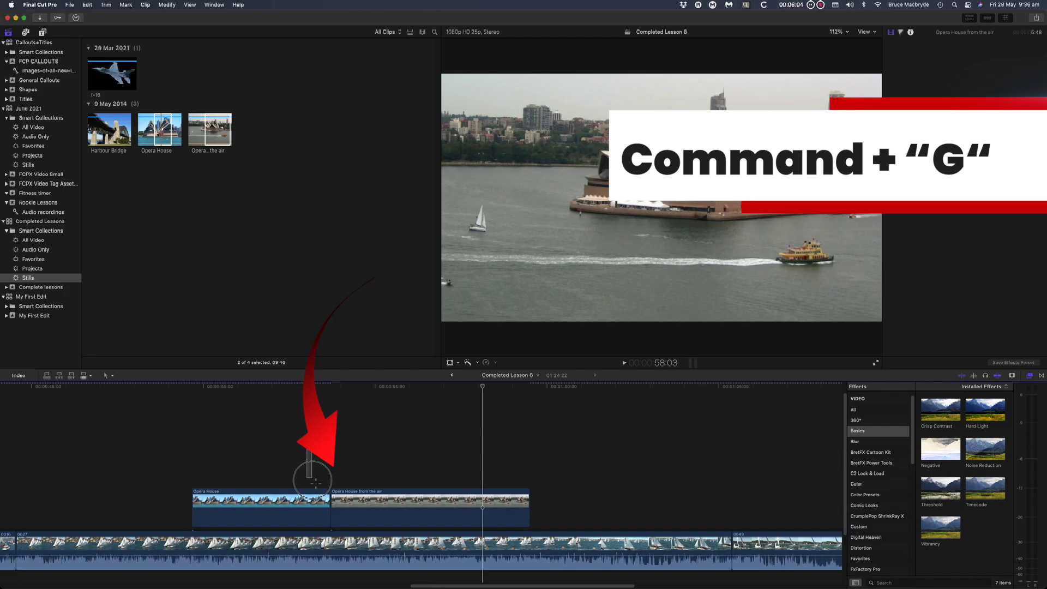
drag(316, 483, 362, 497)
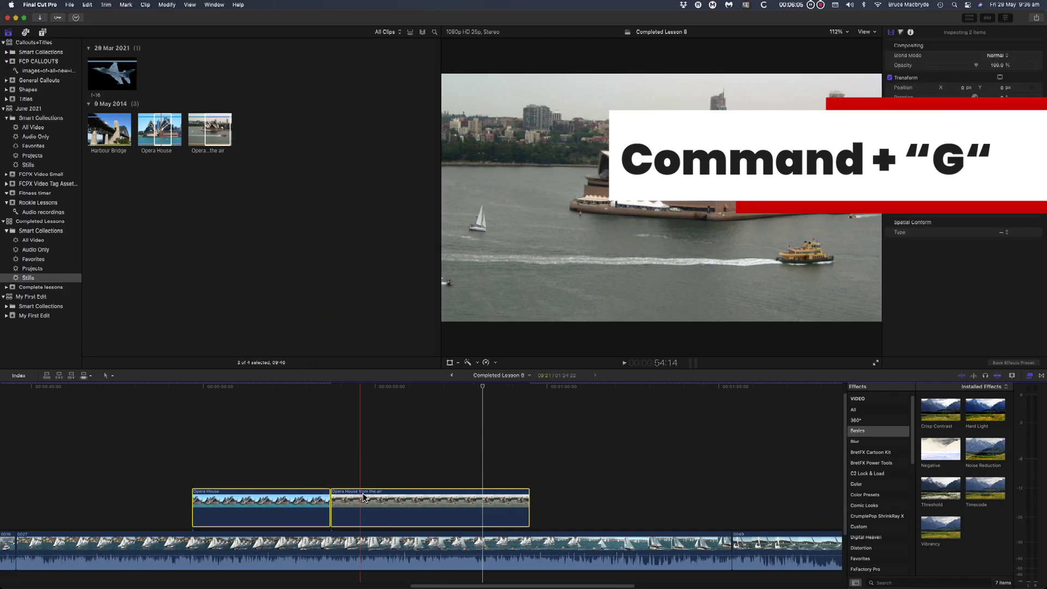
key(super+g)
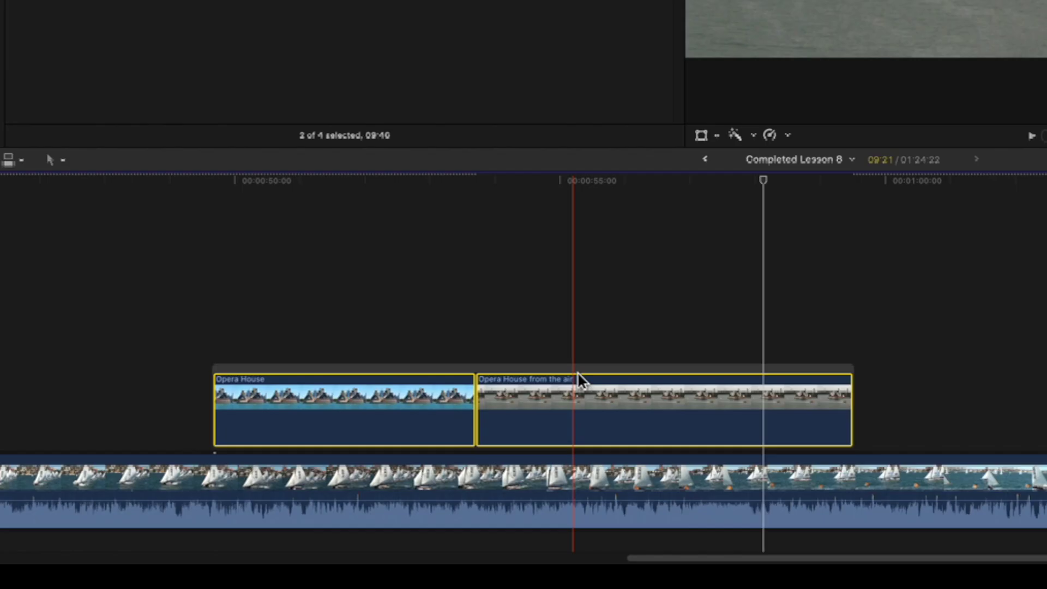
Select the whole Opera House storyline and move it slightly earlier above the main storyline.
drag(572, 416, 688, 411)
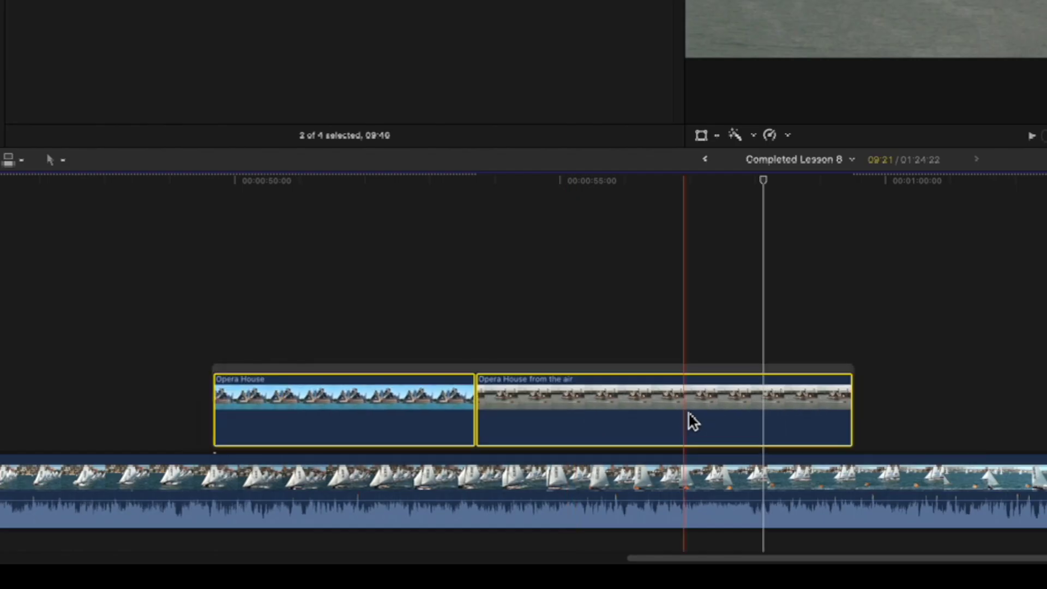
click(577, 371)
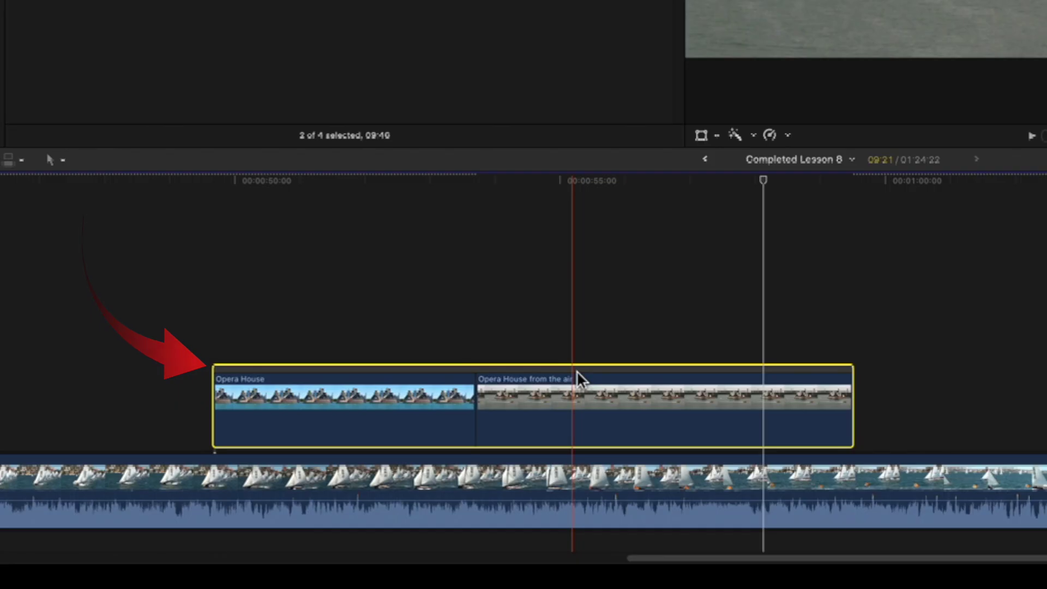
mouse_move(577, 371)
mouse_down()
mouse_move(726, 375)
mouse_move(560, 369)
mouse_up()
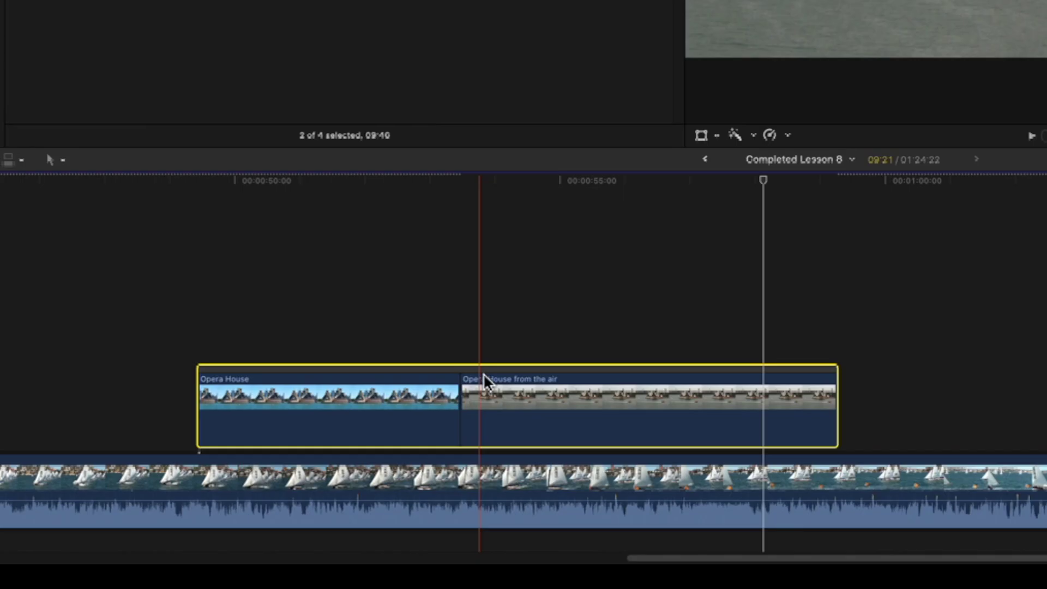
Ripple-trim the start of Opera House from the air inside the storyline, first lengthening the clip and finally shortening it slightly.
click(483, 312)
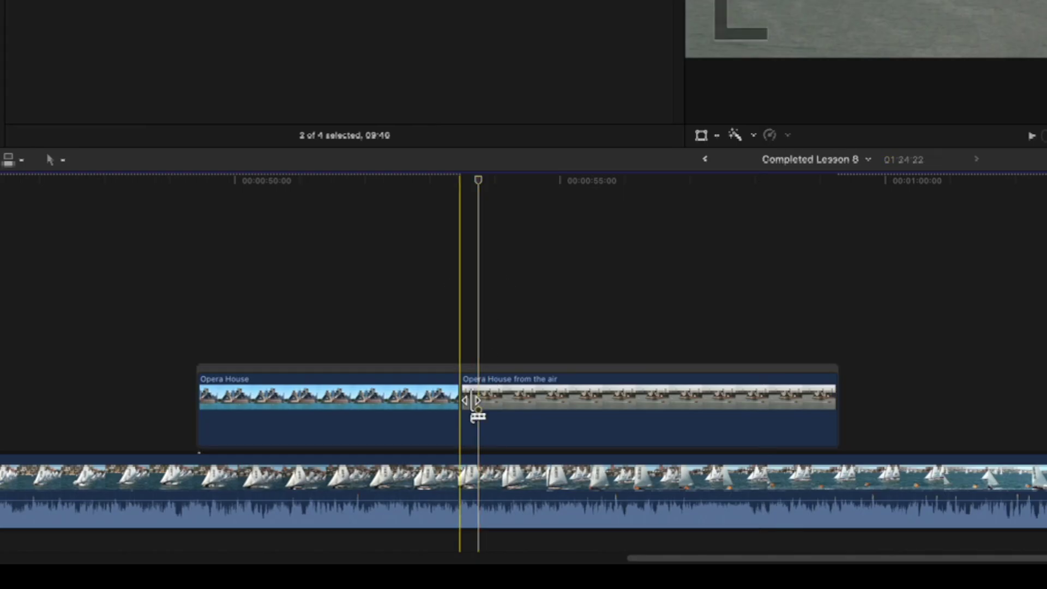
drag(474, 409, 455, 402)
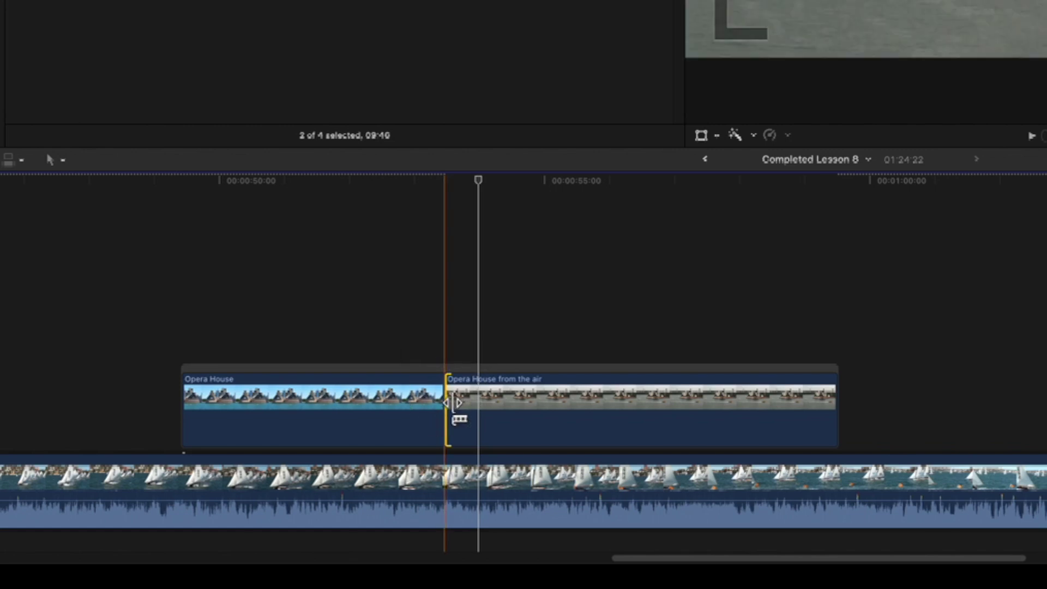
drag(455, 402, 478, 404)
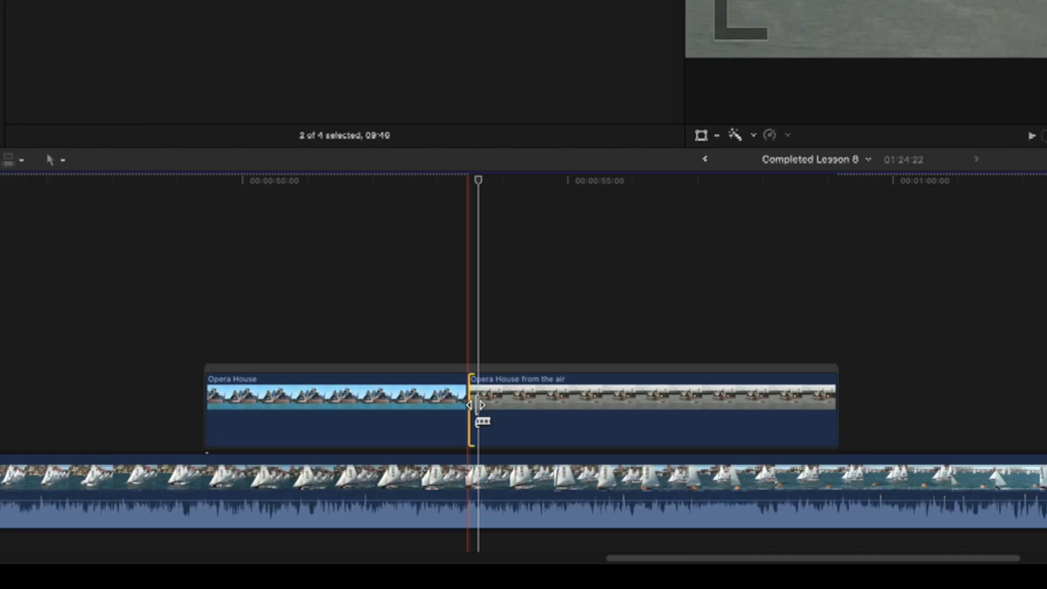
Connect the selected range of the f-16 still on top of the stacked Opera House and Harbour Bridge clips.
scroll(477, 405, right, 3)
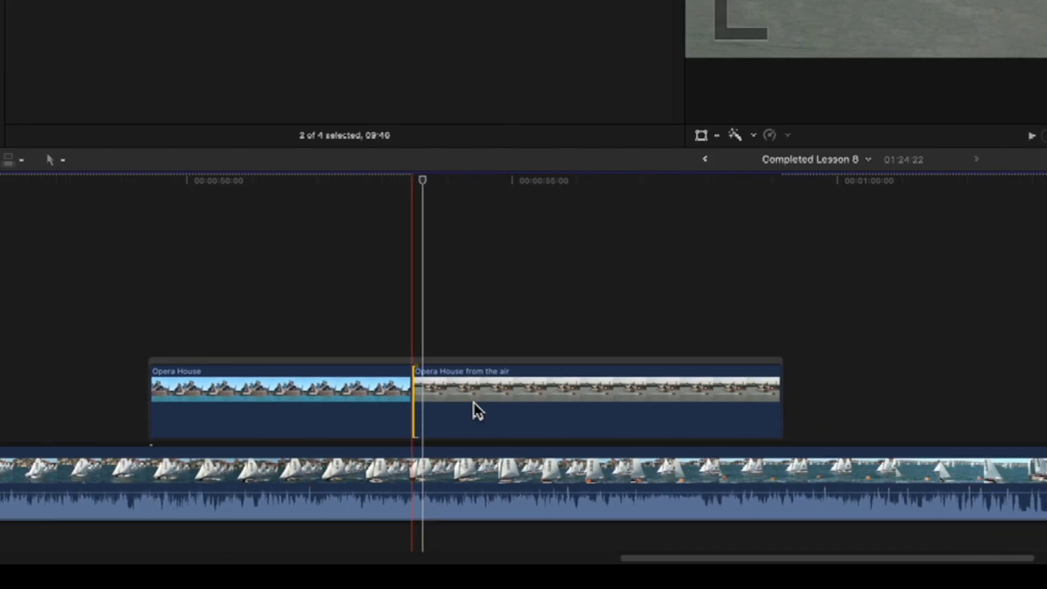
scroll(477, 410, right, 15)
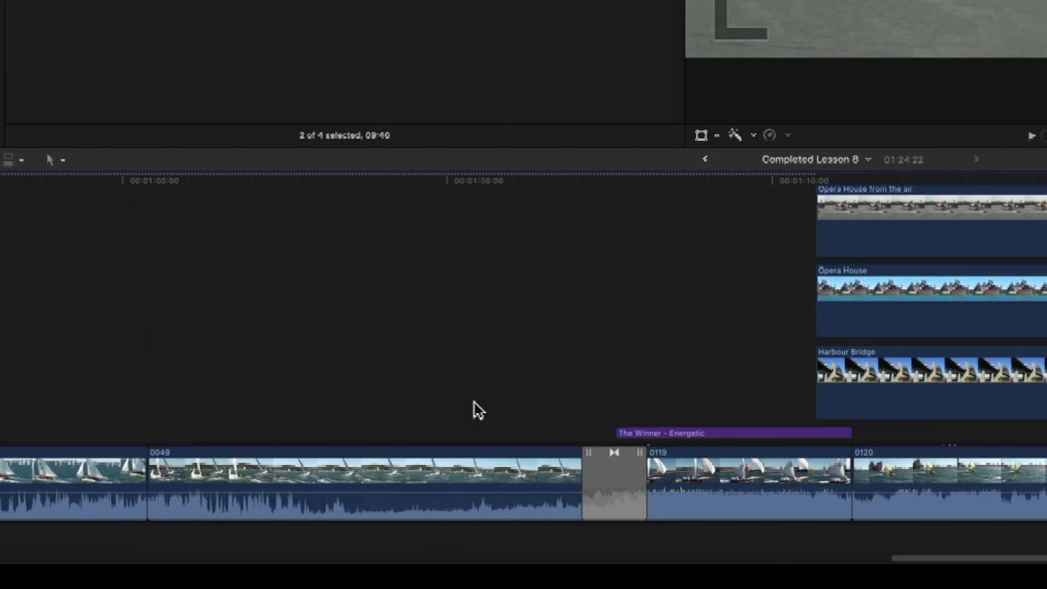
scroll(597, 375, right, 1)
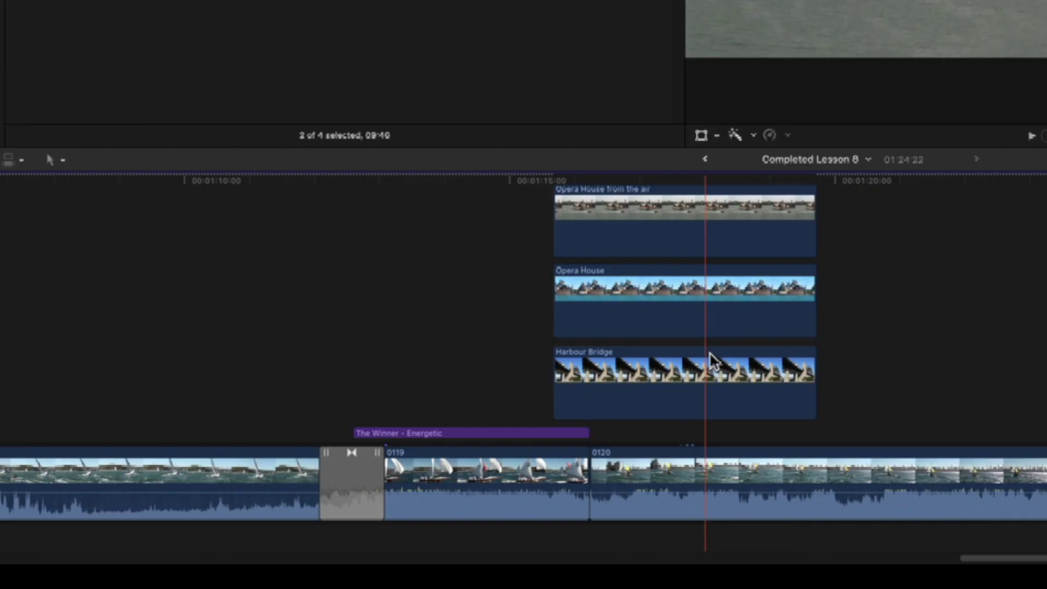
scroll(698, 362, up, 2)
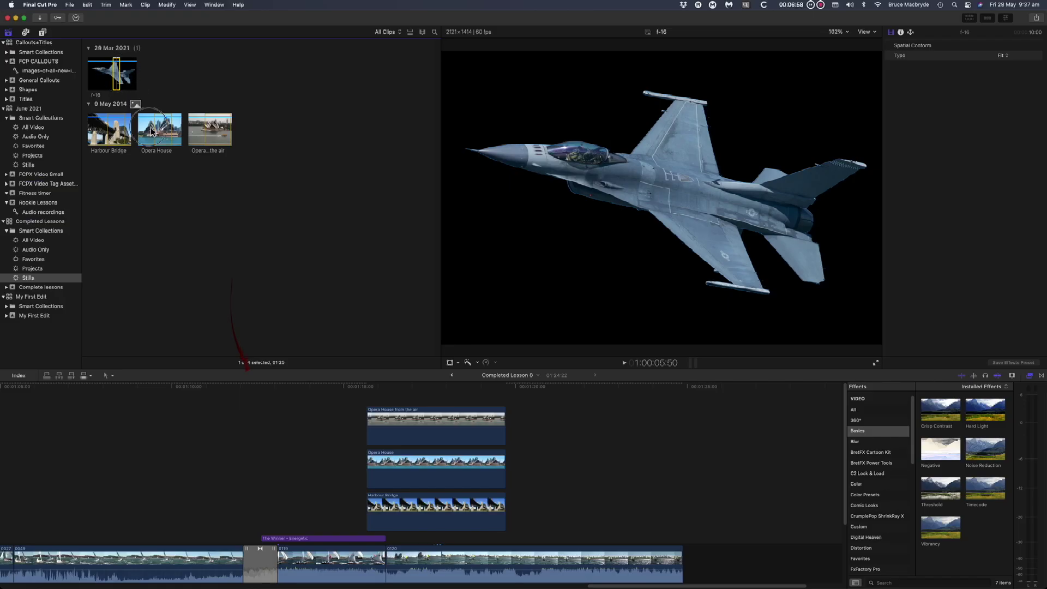
drag(361, 393, 491, 422)
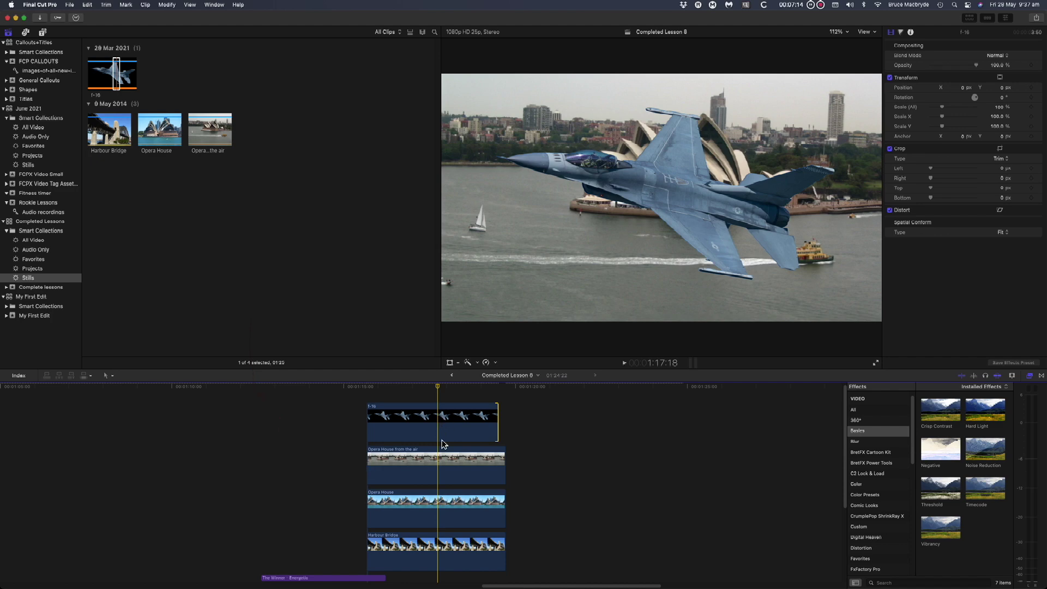
Transform Opera House from the air to about X 822 px, Y 5 px, and shift the Opera House image towards the frame's opposite side.
click(438, 468)
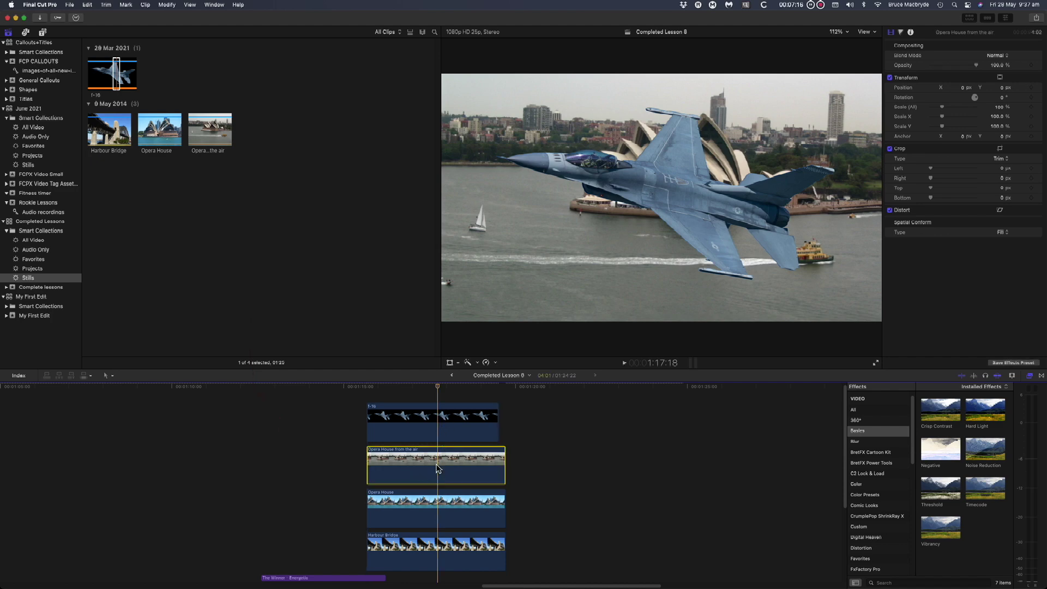
right_click(597, 244)
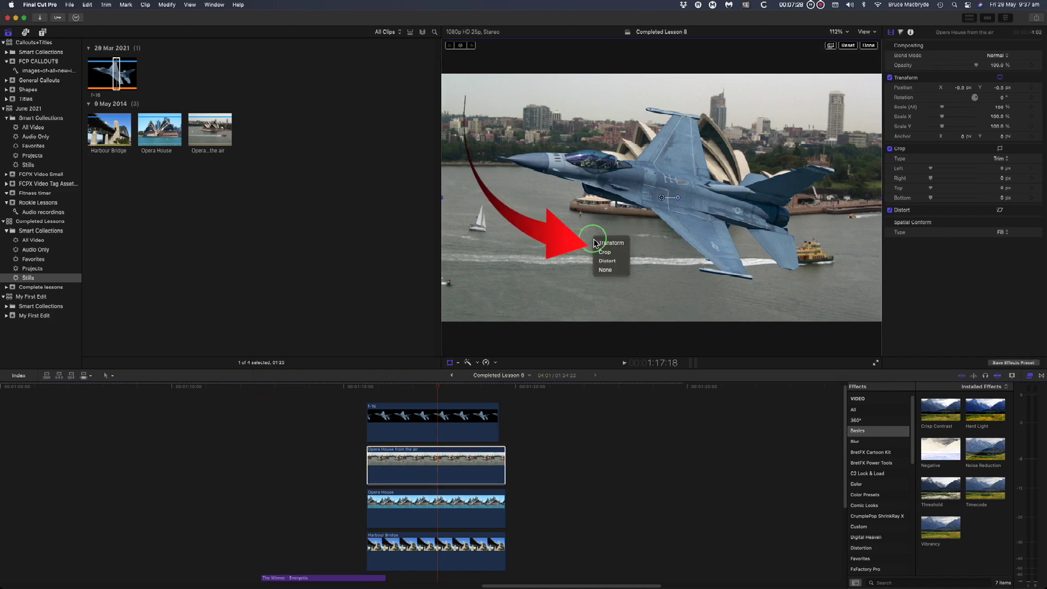
click(600, 243)
drag(591, 243, 780, 241)
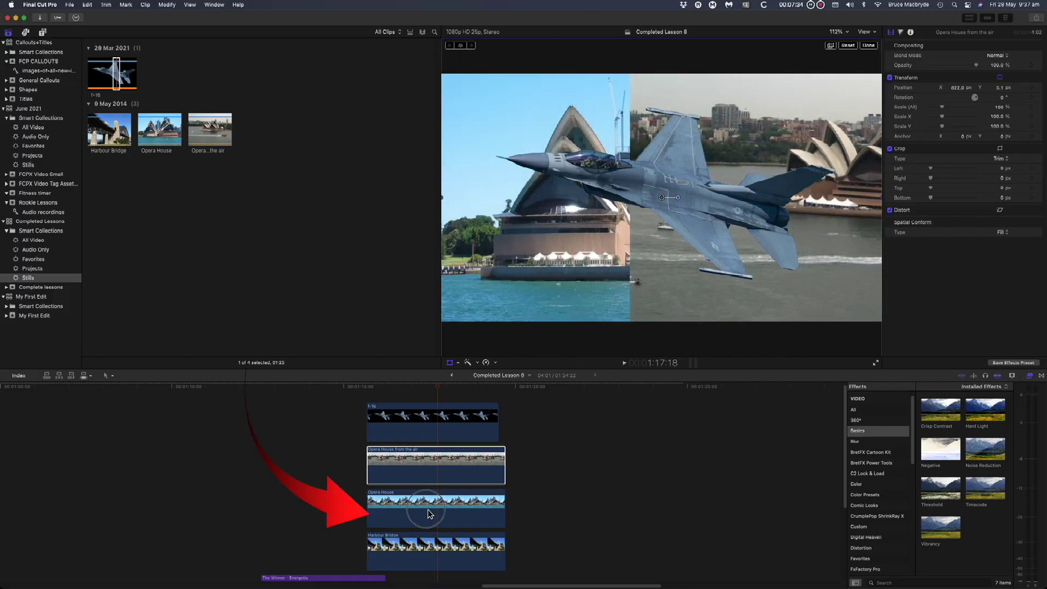
click(428, 515)
drag(589, 281, 419, 278)
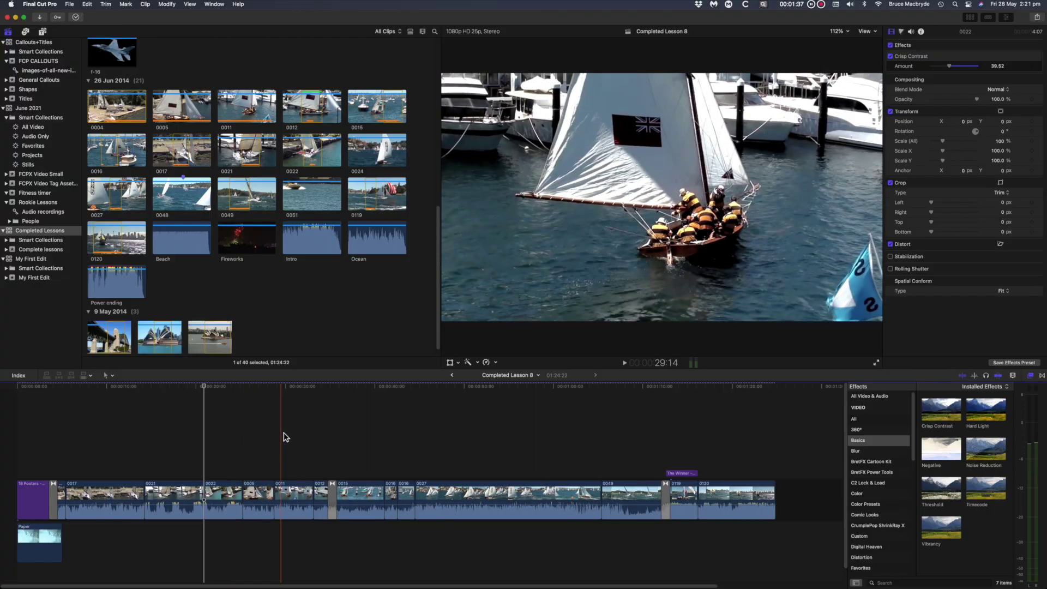
Play the timeline from clip 0011, and slightly increase the clip height in the timeline's clip appearance settings.
click(289, 481)
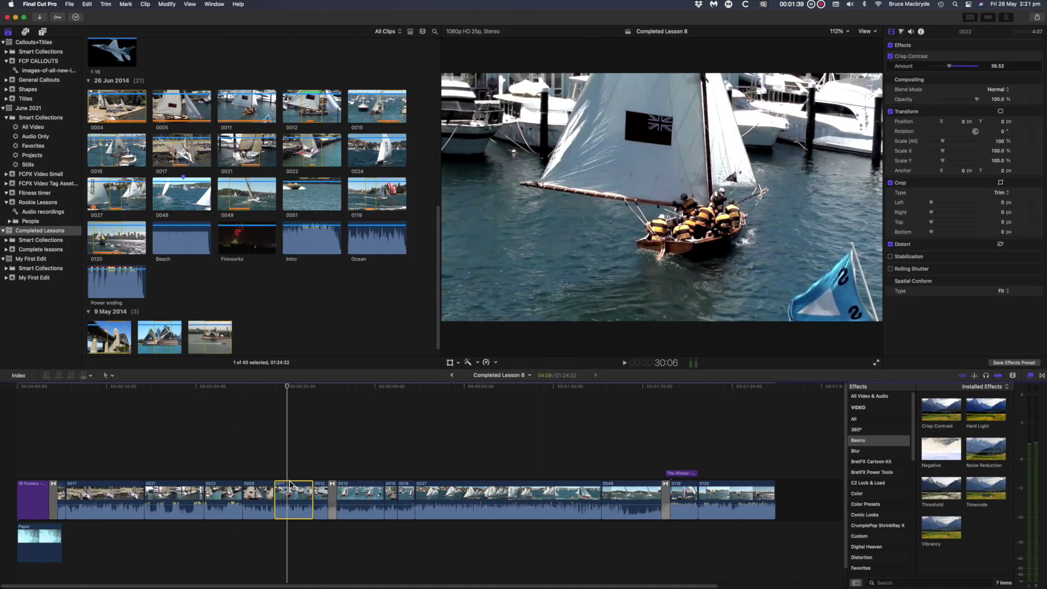
key(space)
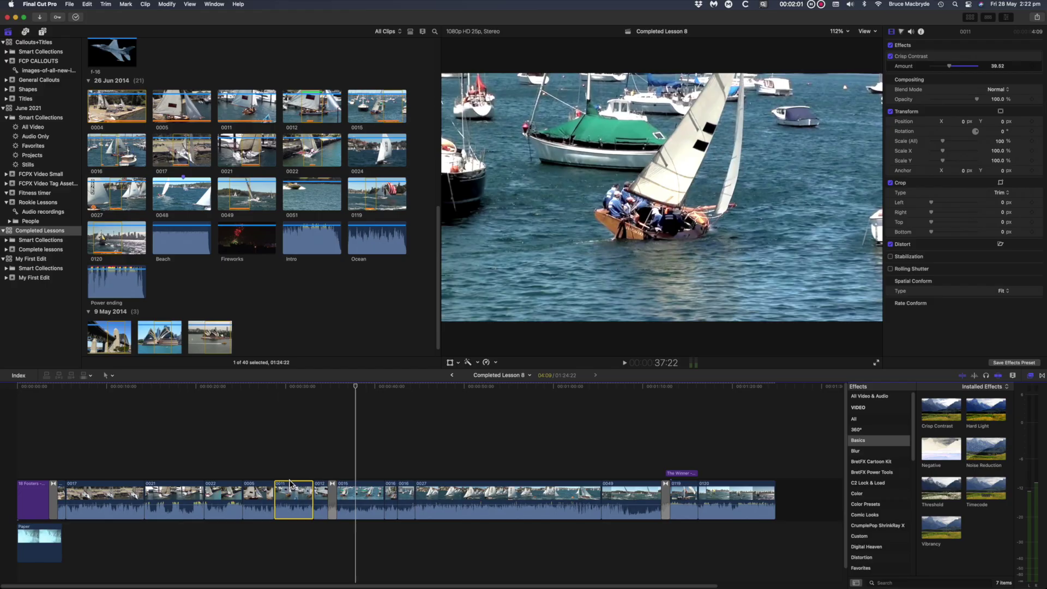
click(1014, 375)
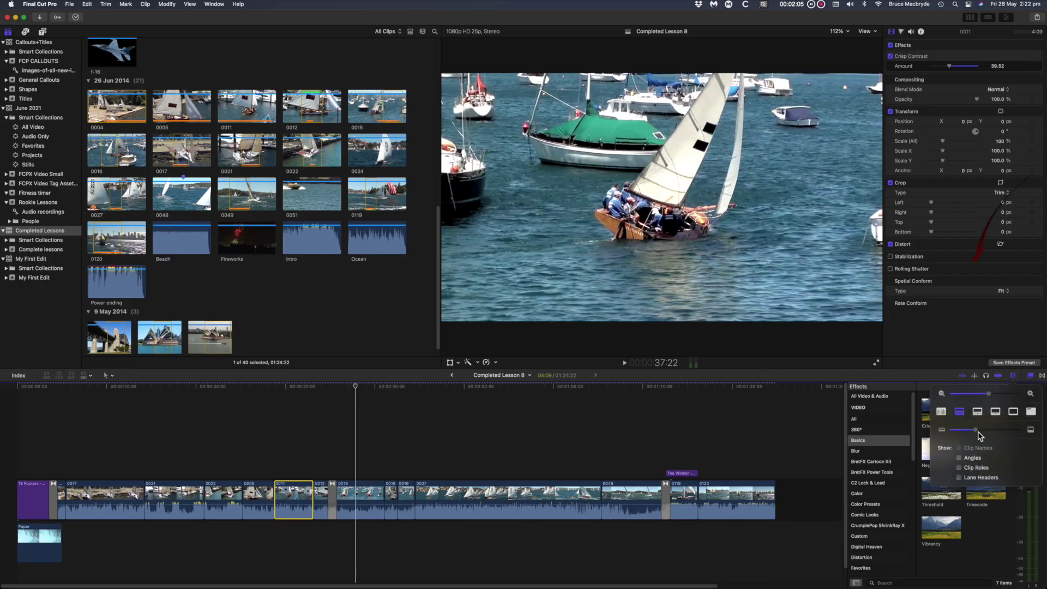
drag(980, 434, 991, 433)
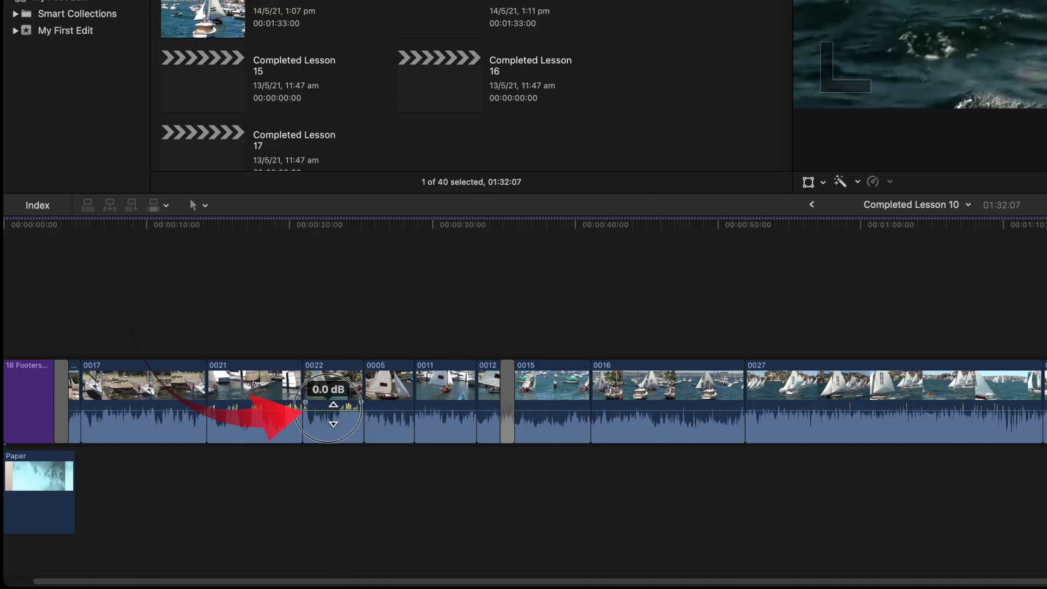
Lower the audio volume of clip 0022 in stages until it is fully silent.
drag(328, 410, 330, 443)
drag(328, 439, 329, 430)
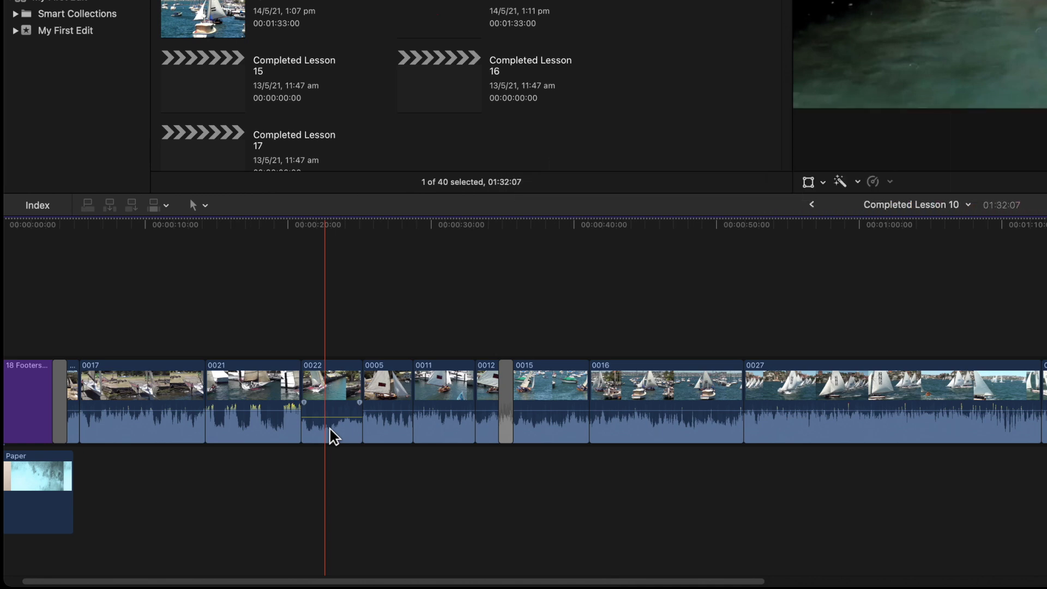
drag(329, 429, 329, 454)
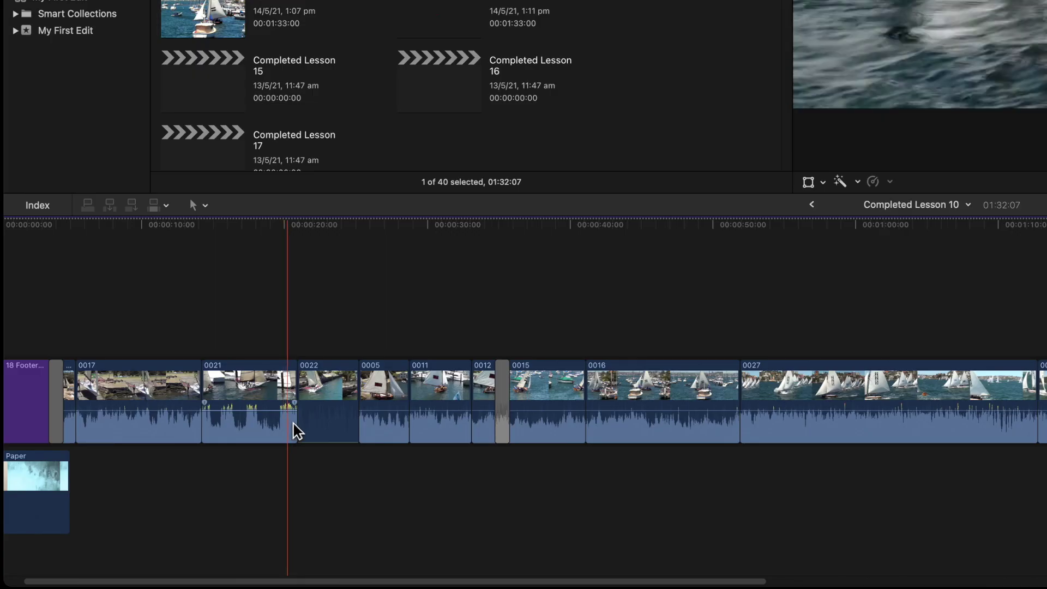
Set the source media to Video Only and append clip 0051 to the end of the timeline.
click(167, 205)
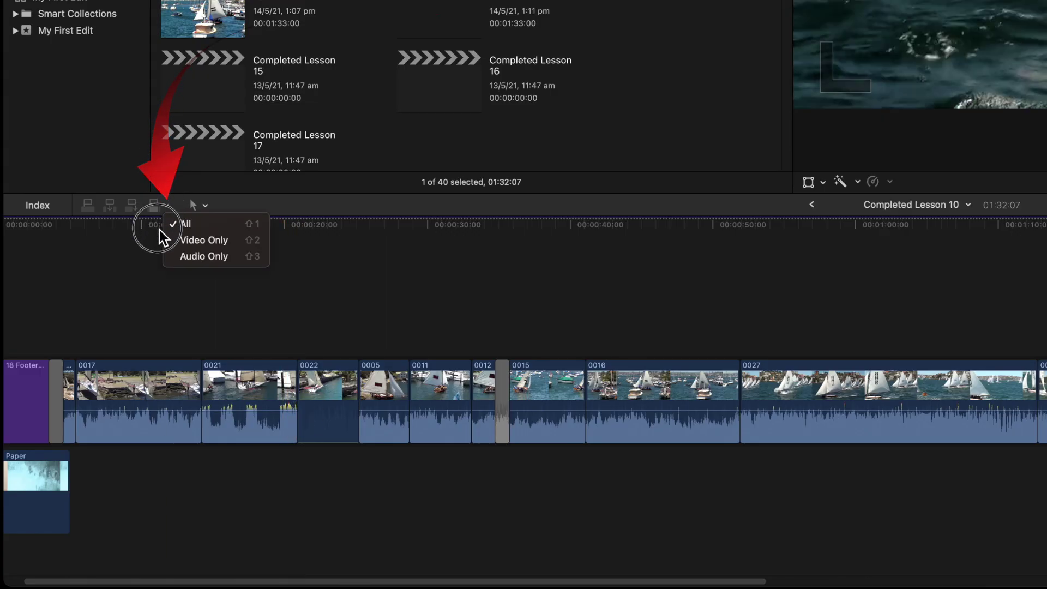
click(231, 240)
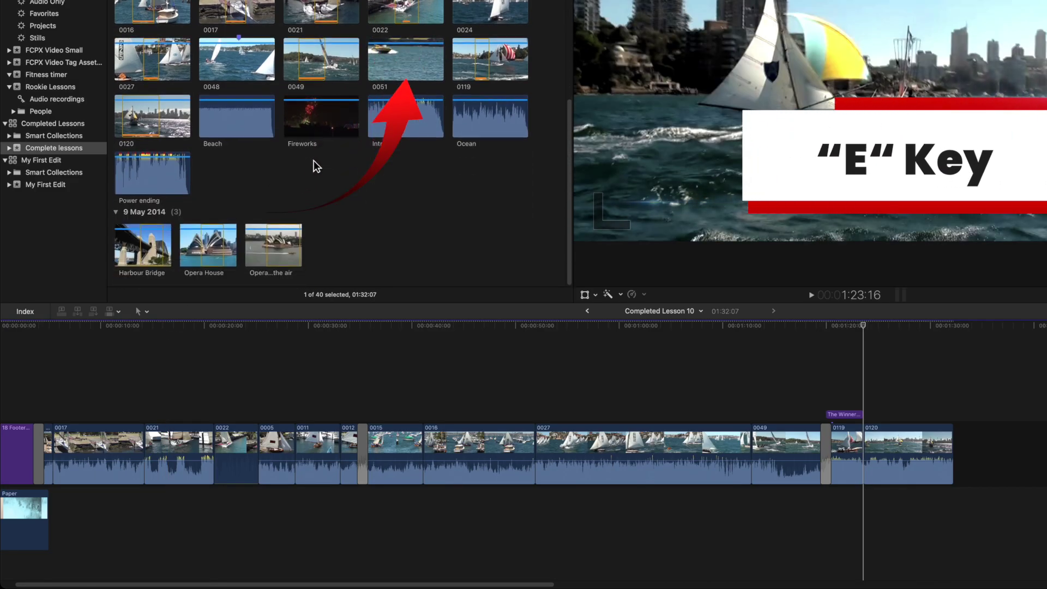
click(401, 69)
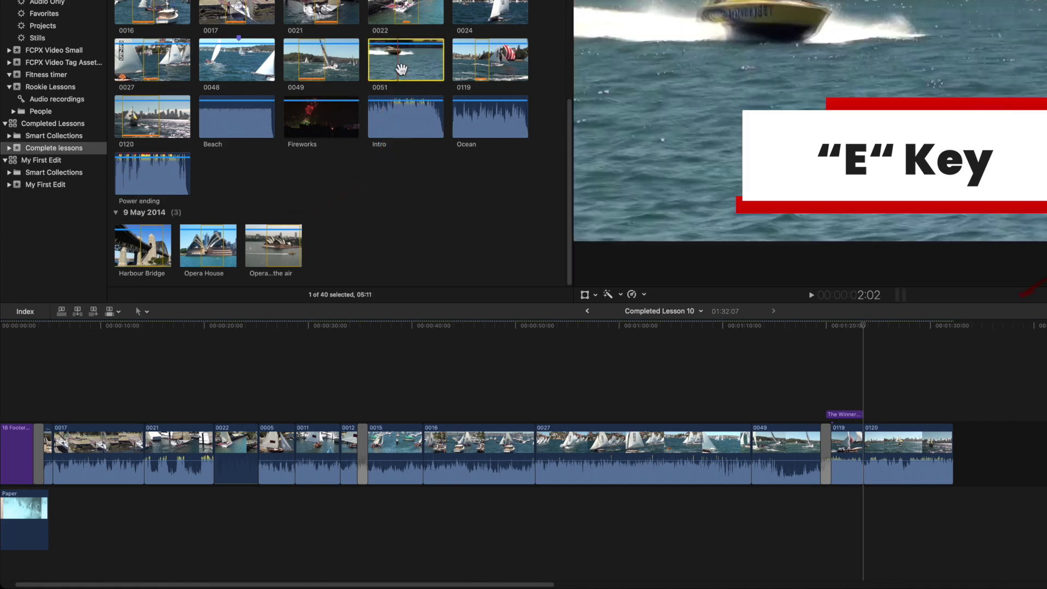
key(e)
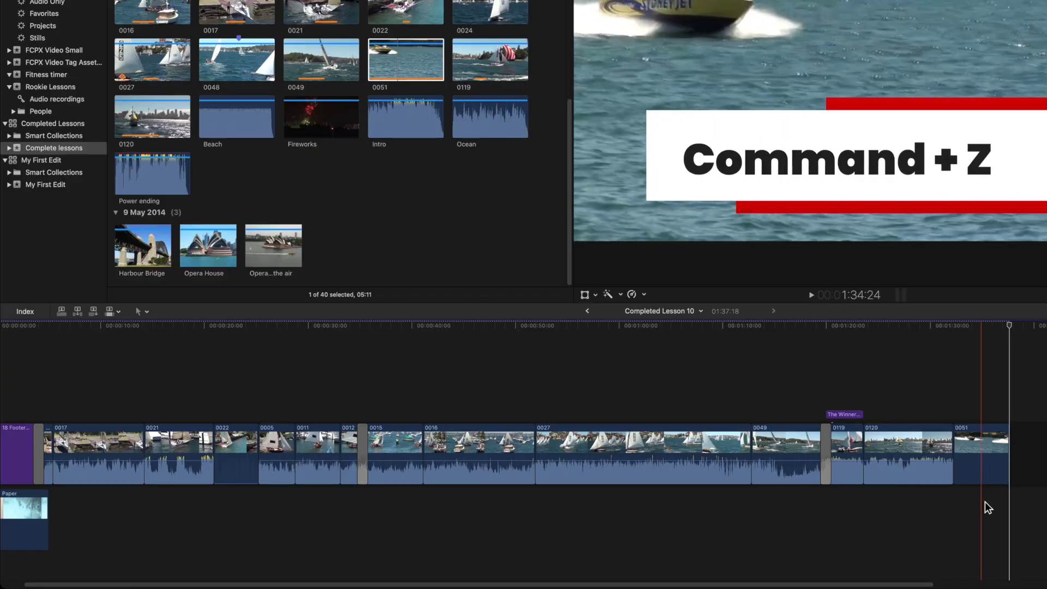
Undo the appended clip 0051 and set the source media back to All.
key(super+z)
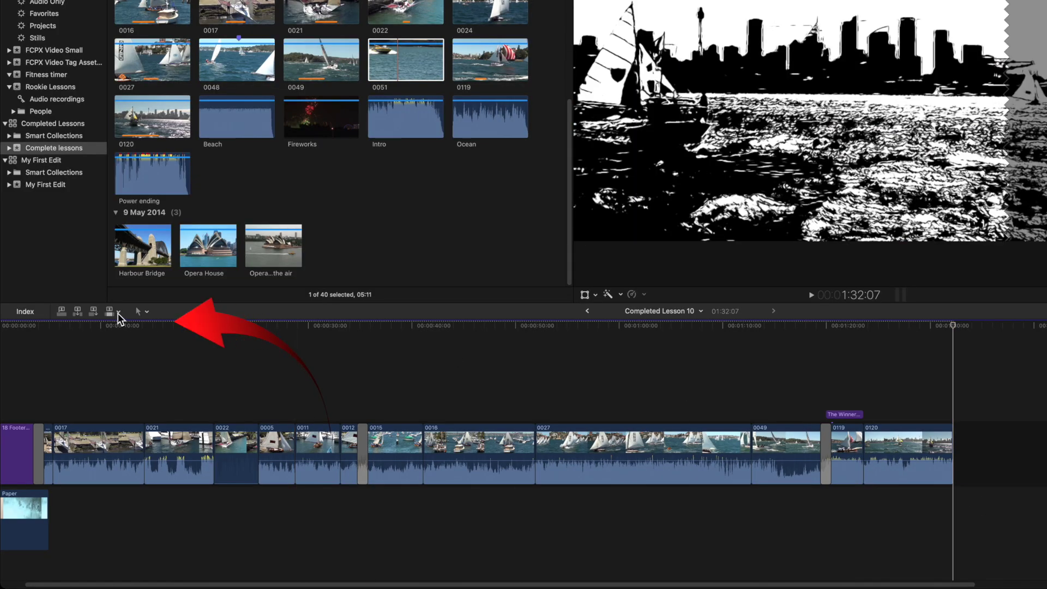
click(117, 312)
click(128, 326)
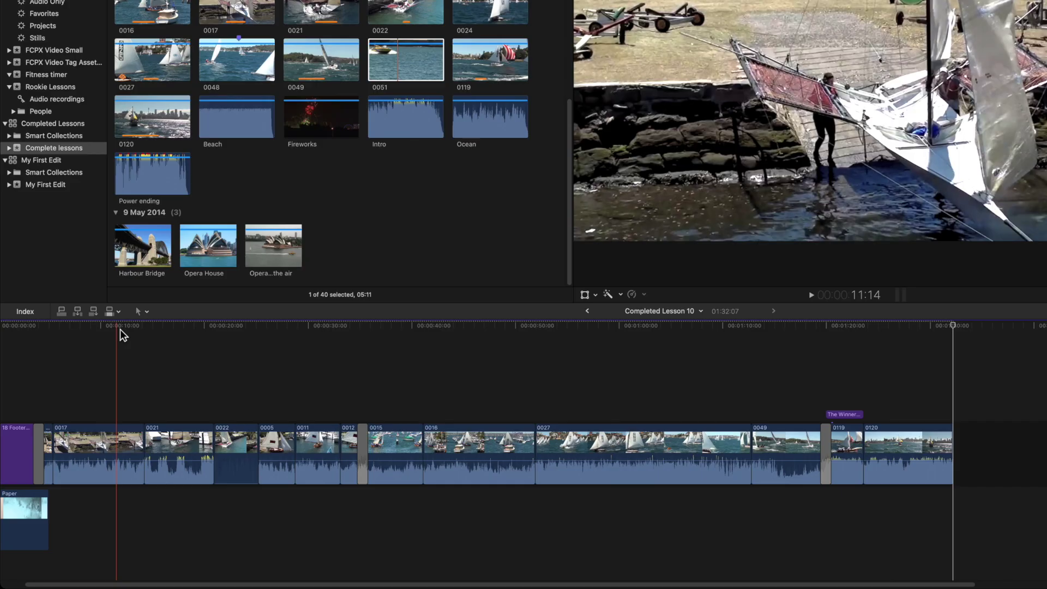
Copy clip 0022 and paste its volume without Crisp Contrast onto clips 0005 through 0049, and lower clip 0004's audio to silence.
click(240, 448)
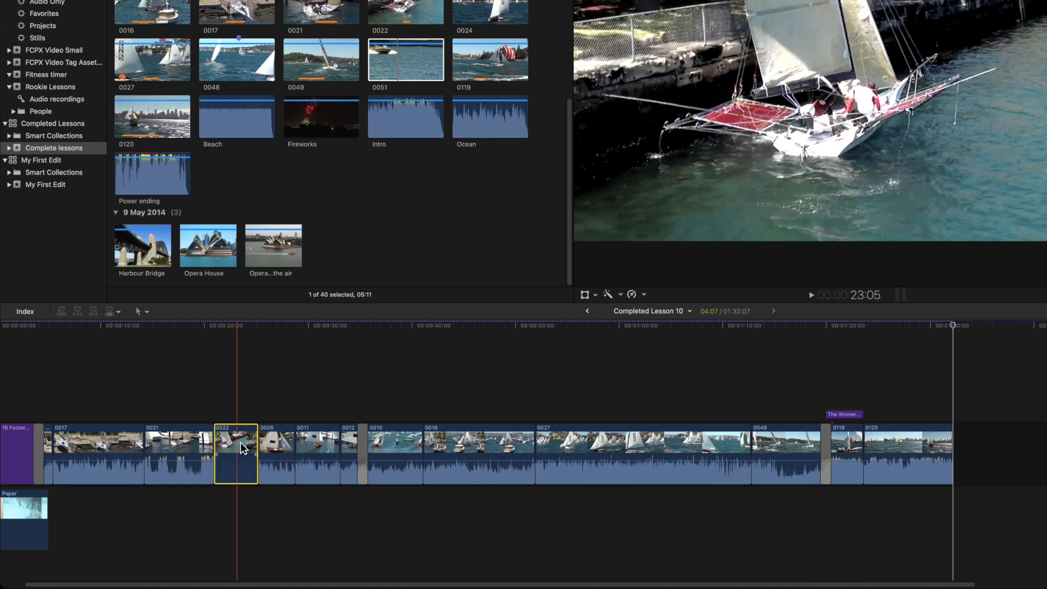
key(super+c)
click(276, 448)
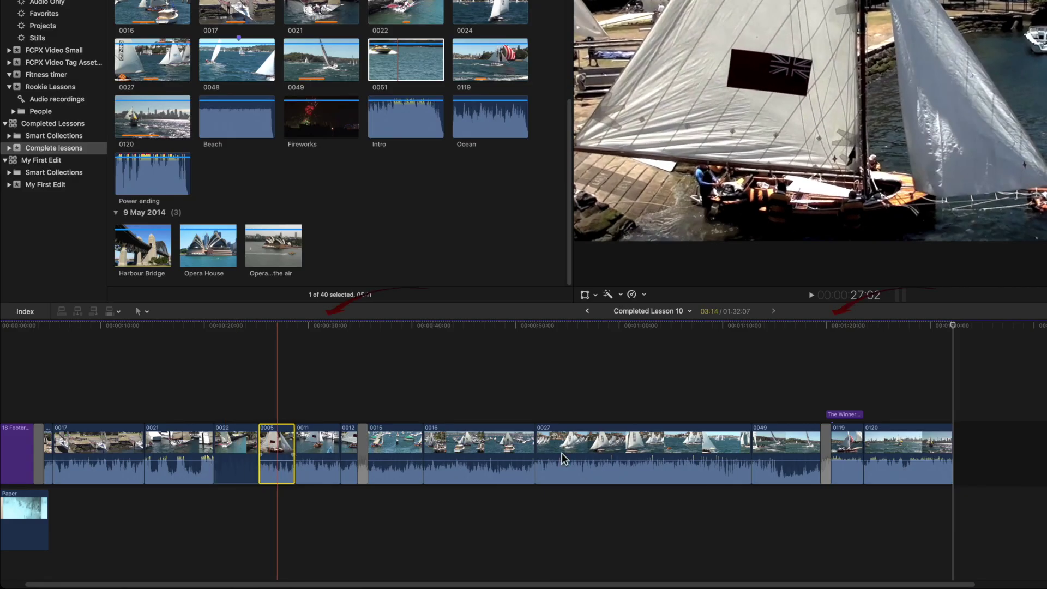
shift+click(792, 449)
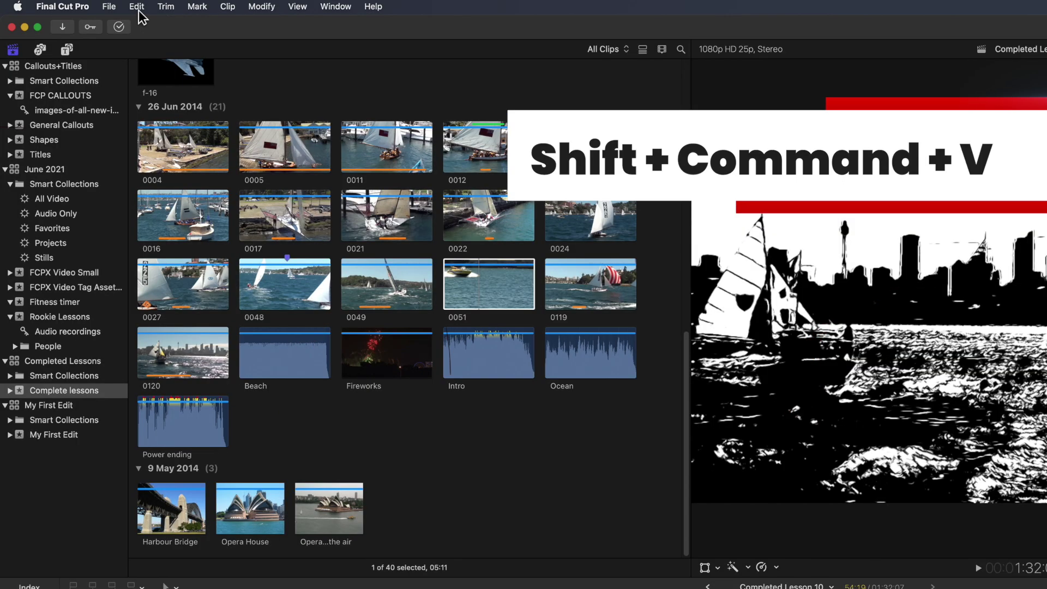
click(137, 8)
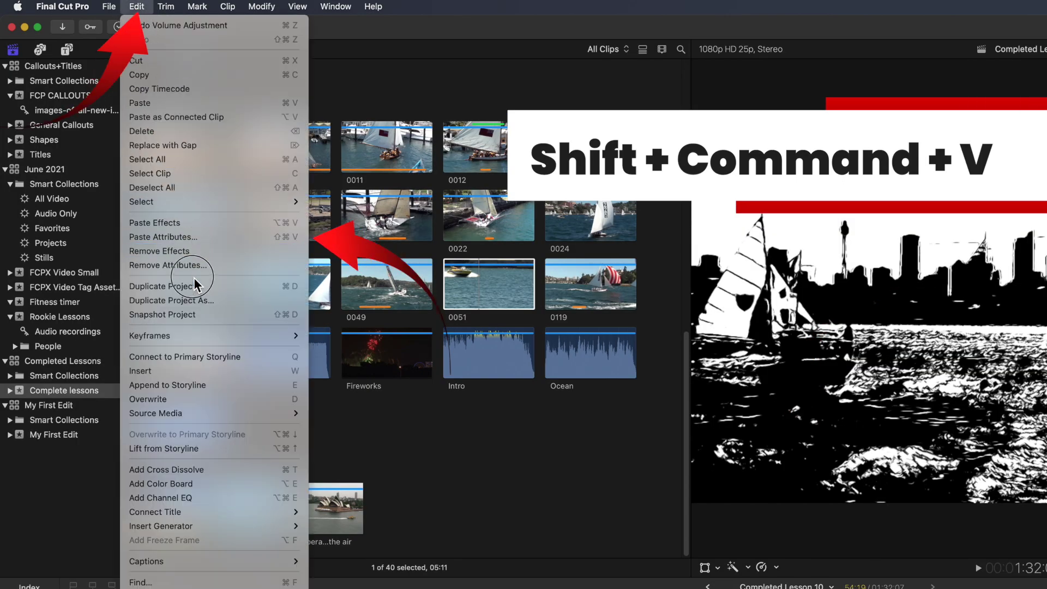
click(197, 236)
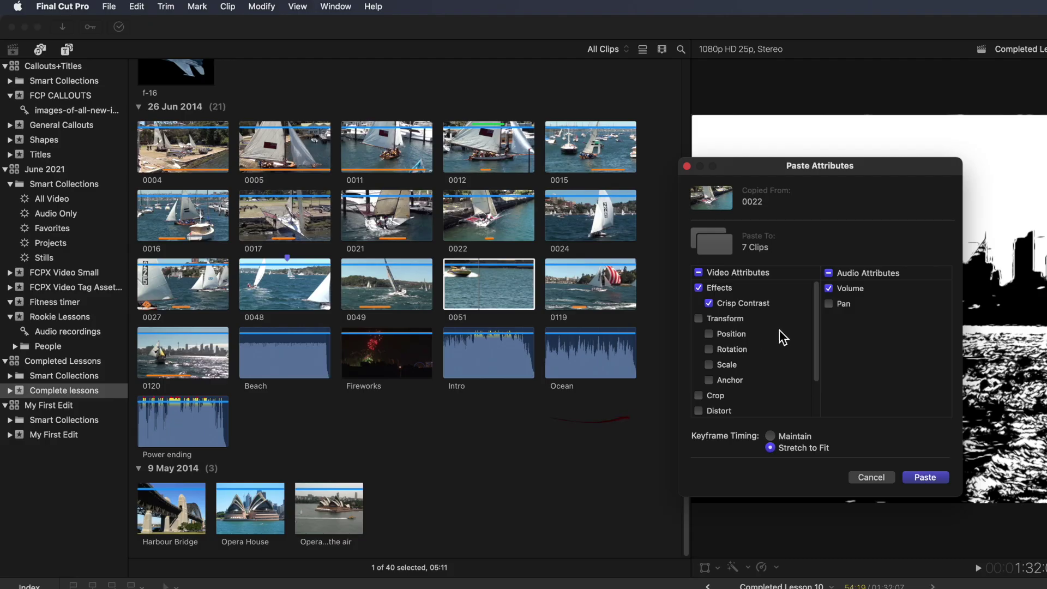
click(709, 304)
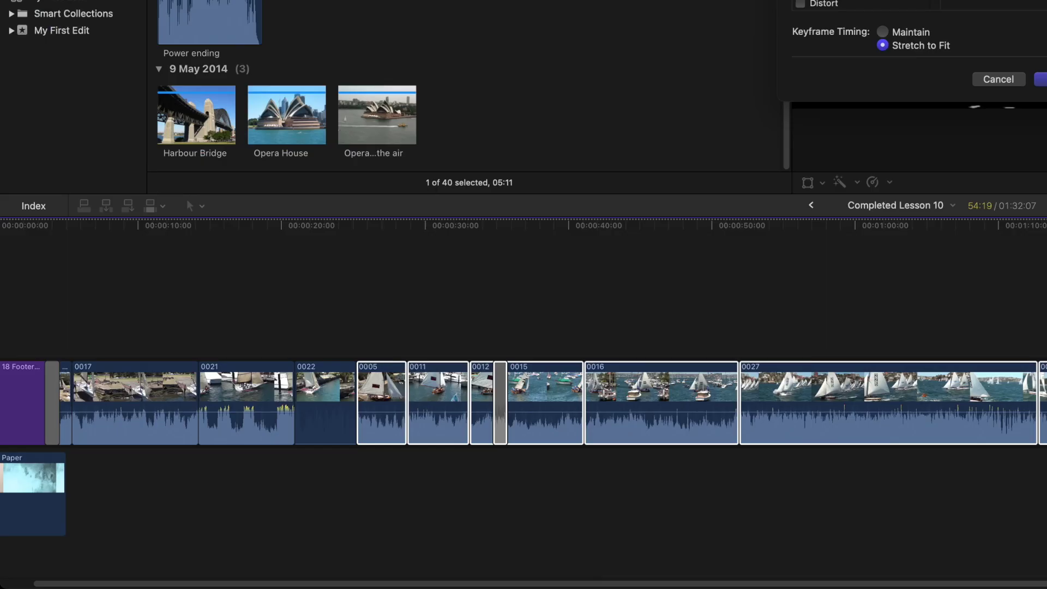
click(1040, 79)
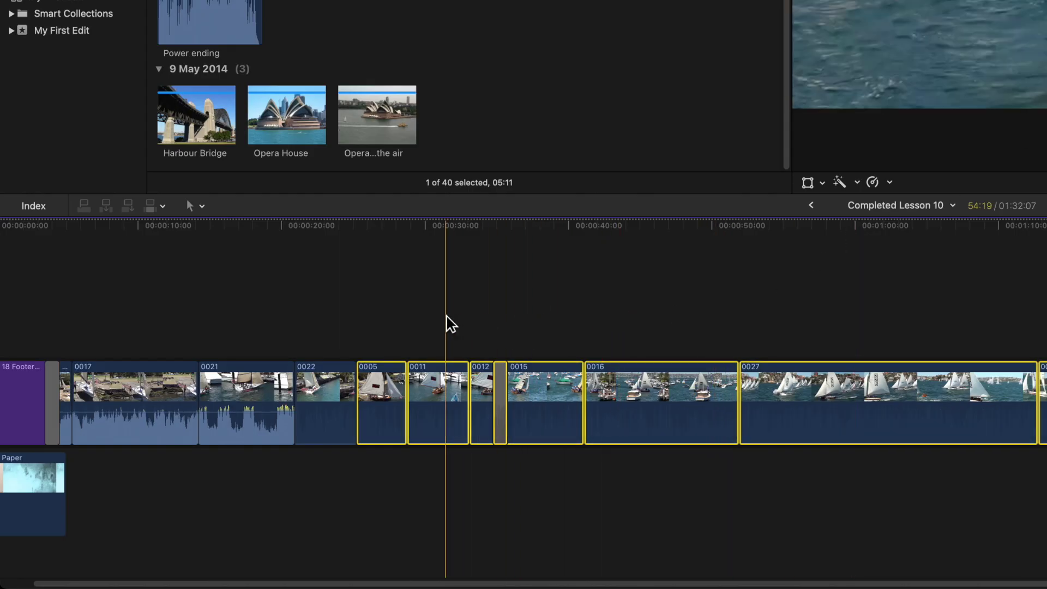
mouse_move(72, 417)
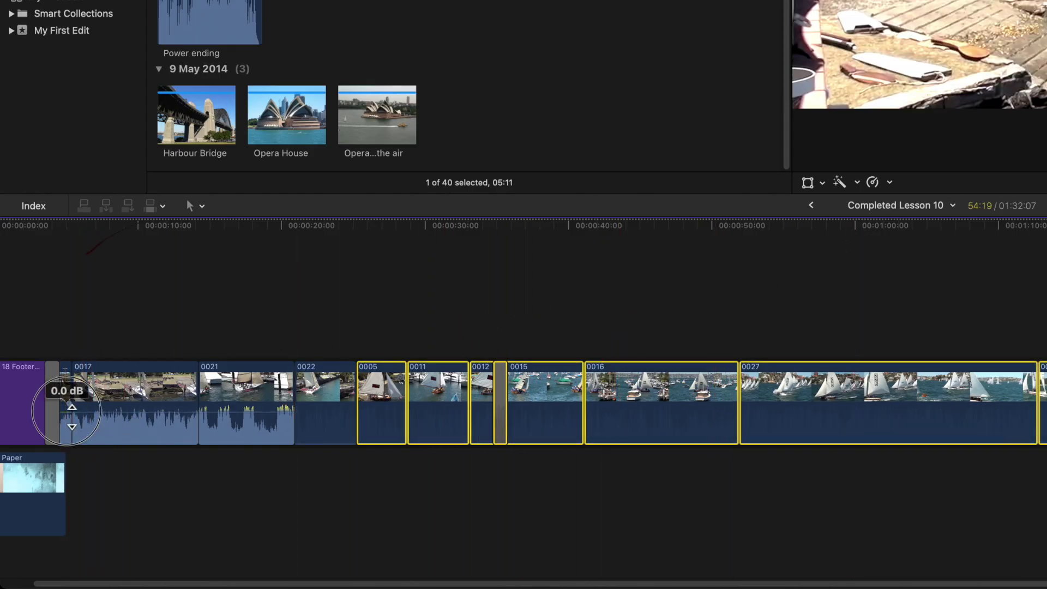
drag(72, 416, 117, 412)
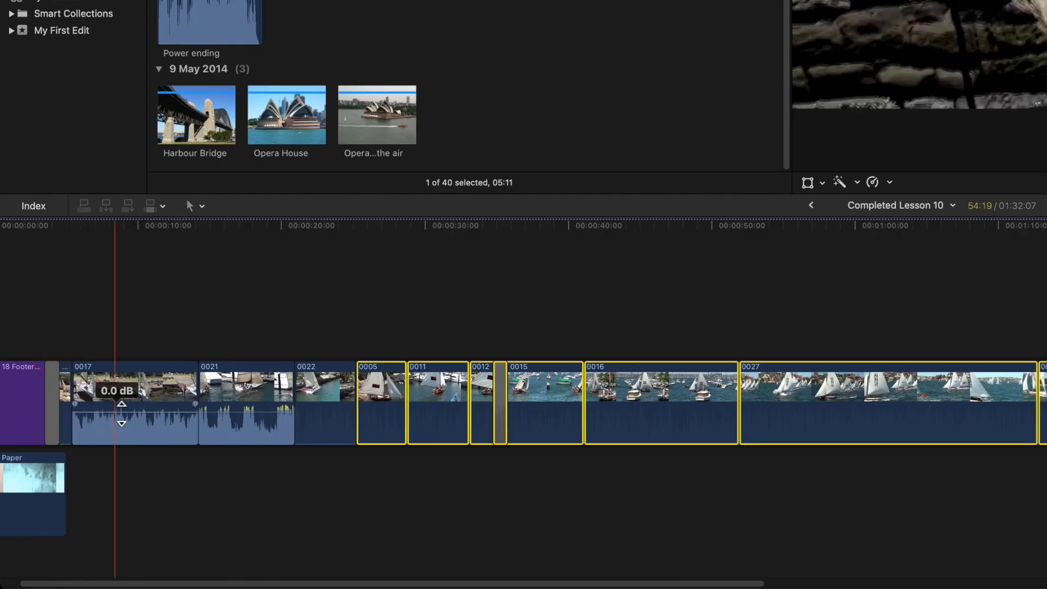
Expand clip 0017's audio, extend it under the title before it and clip 0021 after it, and fade it in and out.
key(super+equal)
scroll(142, 415, left, 3)
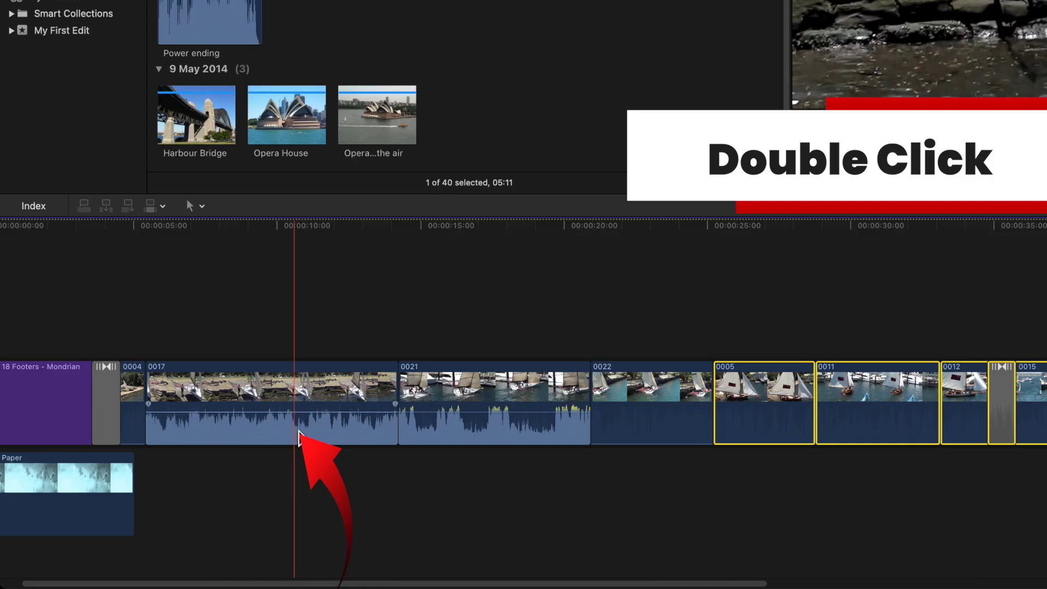
double_click(299, 436)
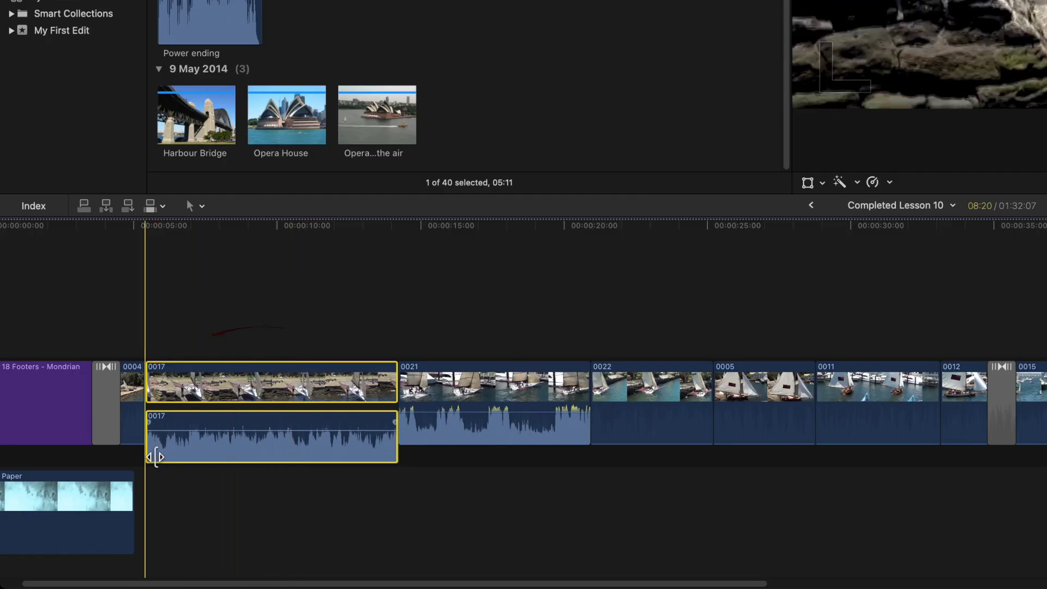
drag(155, 457, 82, 458)
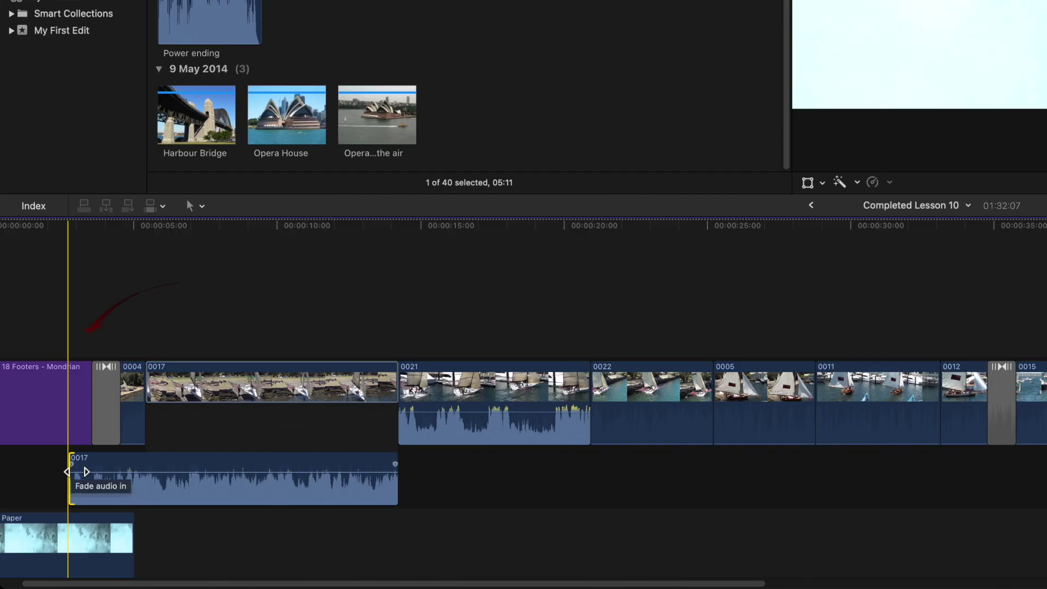
drag(69, 468, 111, 470)
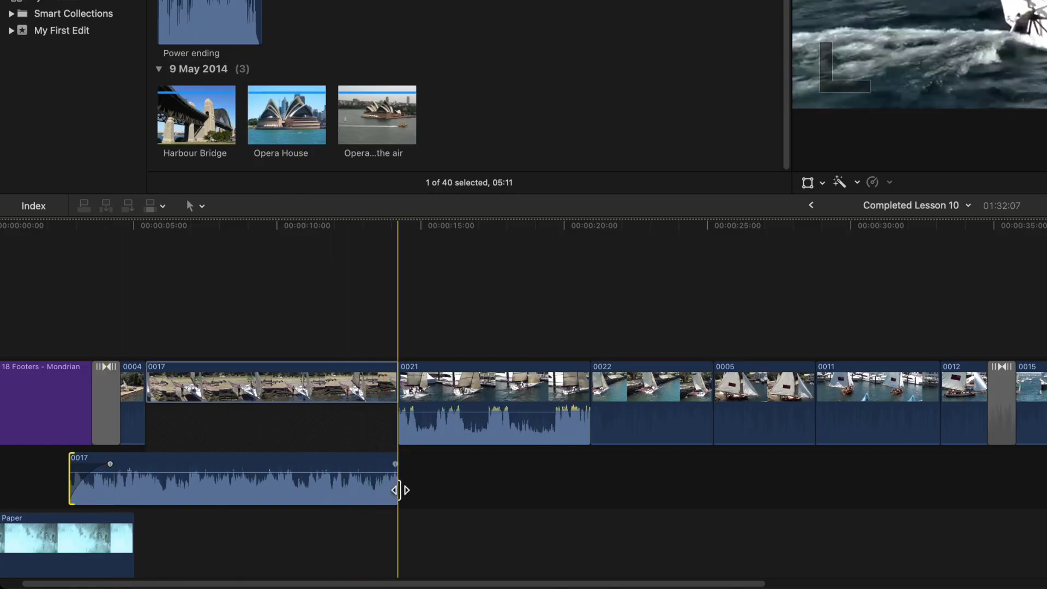
mouse_move(398, 489)
mouse_down()
mouse_move(495, 496)
mouse_move(479, 465)
mouse_move(430, 467)
mouse_up()
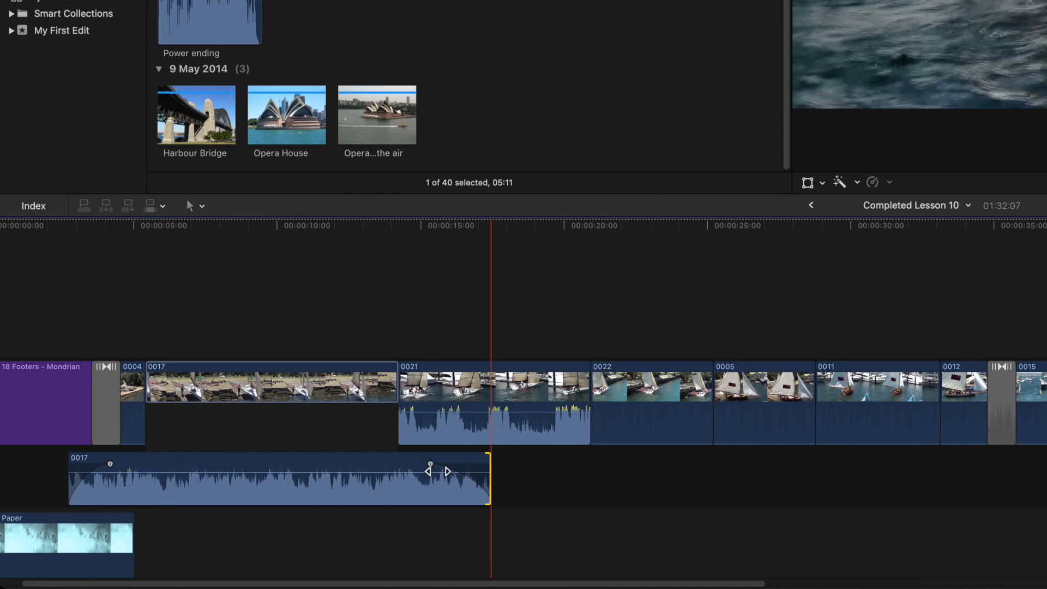
Detach the audio of clip 0021, shift it to start midway under its video, and extend its end beneath clip 0005.
click(488, 424)
right_click(488, 426)
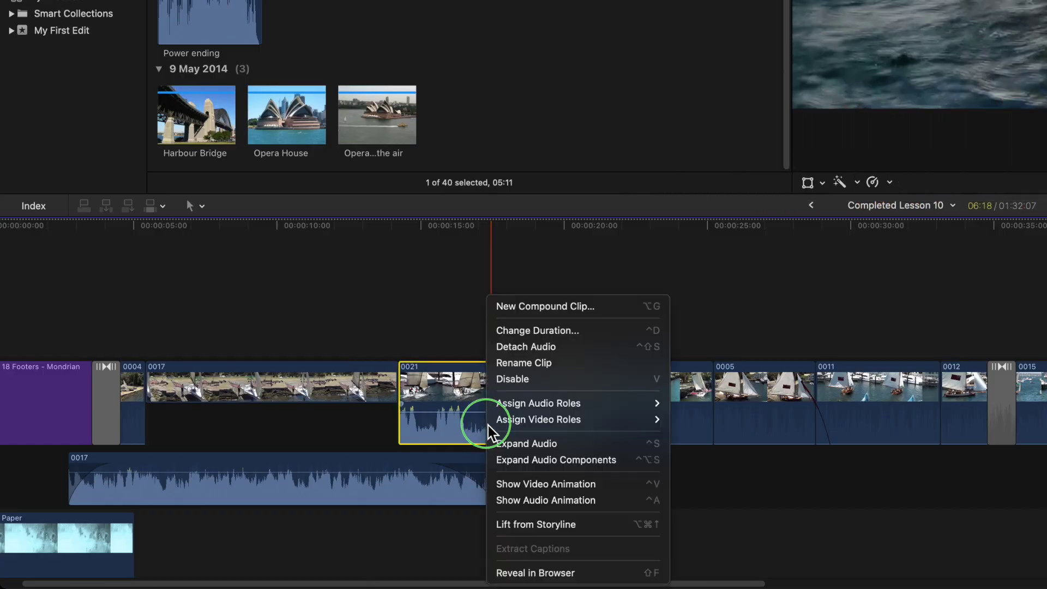
click(504, 346)
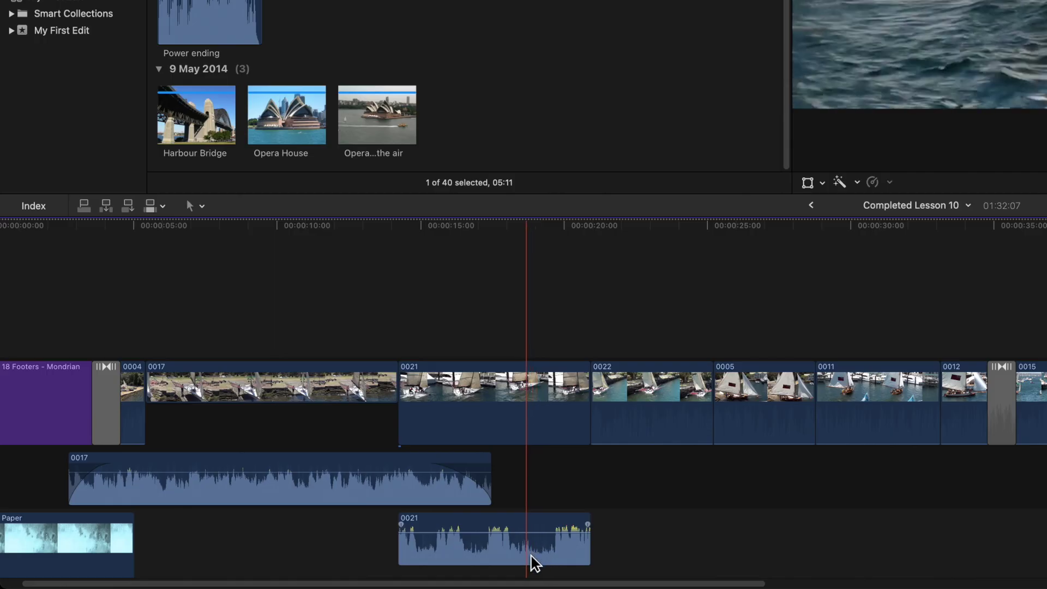
drag(534, 561, 639, 565)
drag(701, 540, 785, 541)
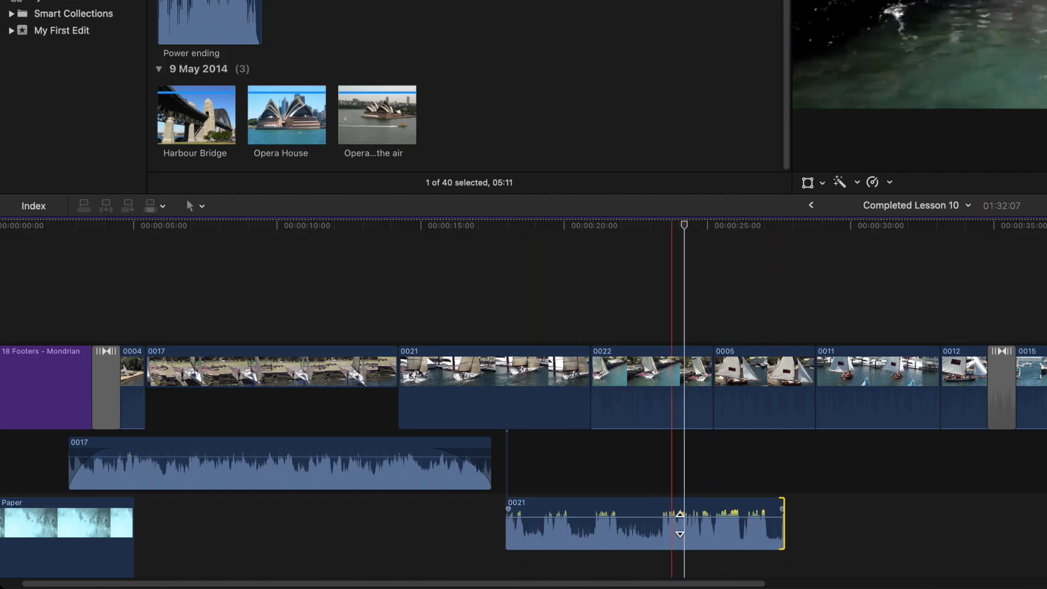
Lower the detached 0021 audio's volume, and extend its faded-in start back to overlap the end of clip 0017's audio.
drag(683, 518, 678, 525)
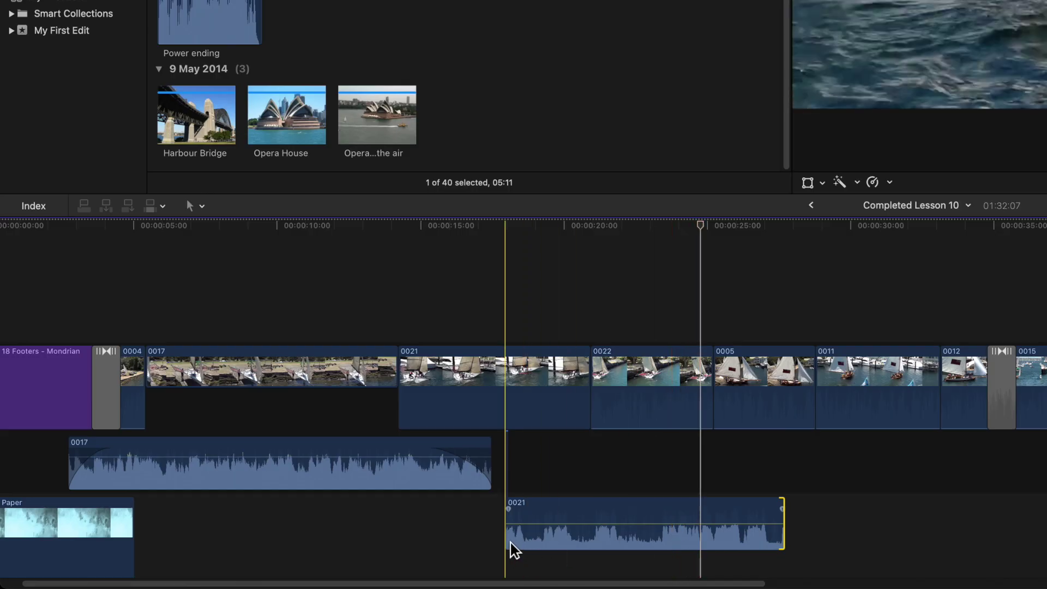
key(space)
drag(513, 542, 430, 510)
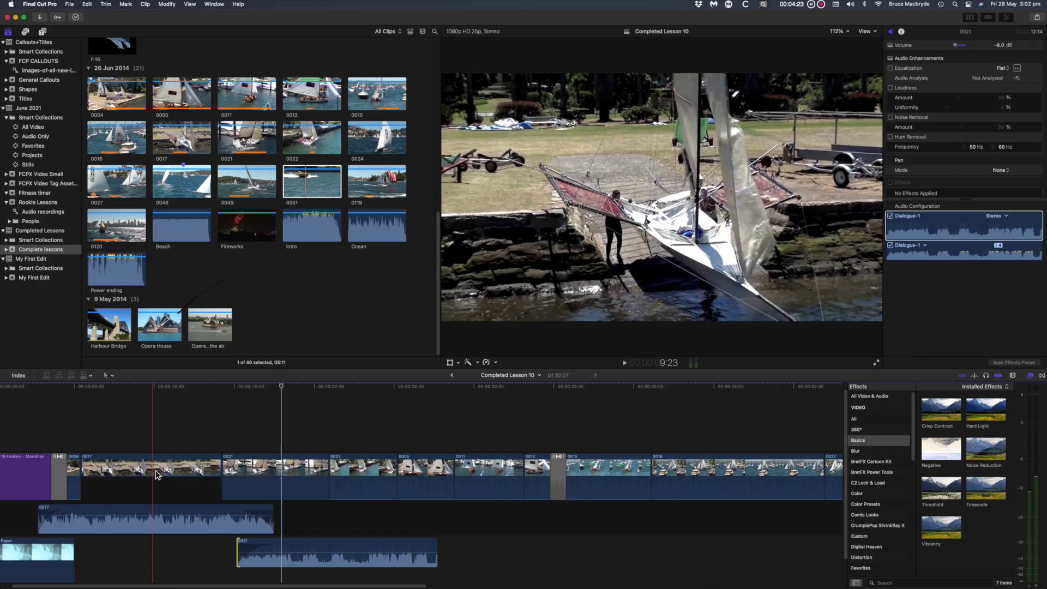
Show the audio enhancements for clip 0017 and turn on Noise Removal.
click(157, 474)
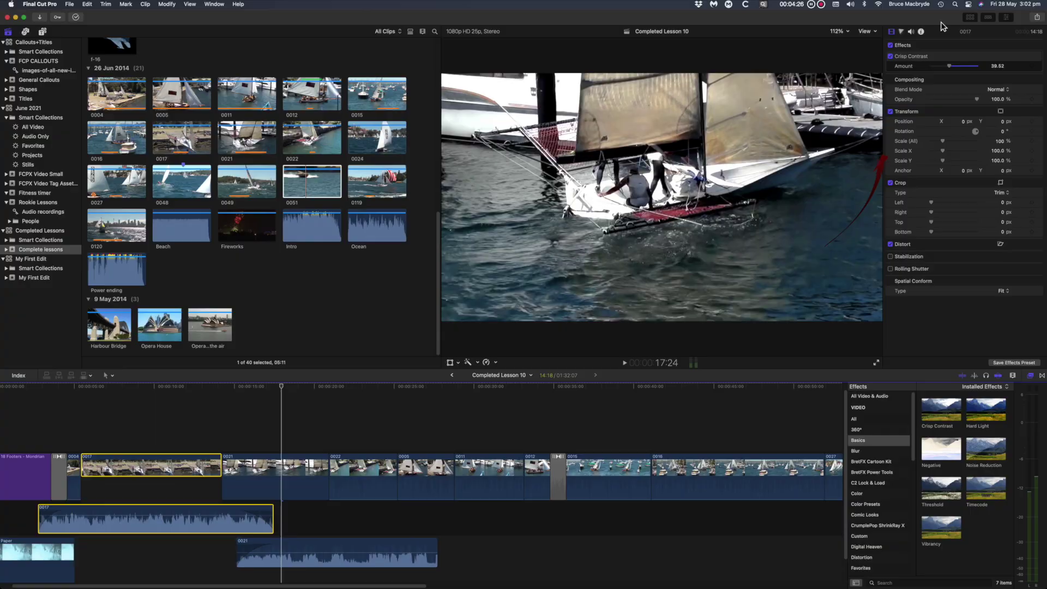
click(911, 31)
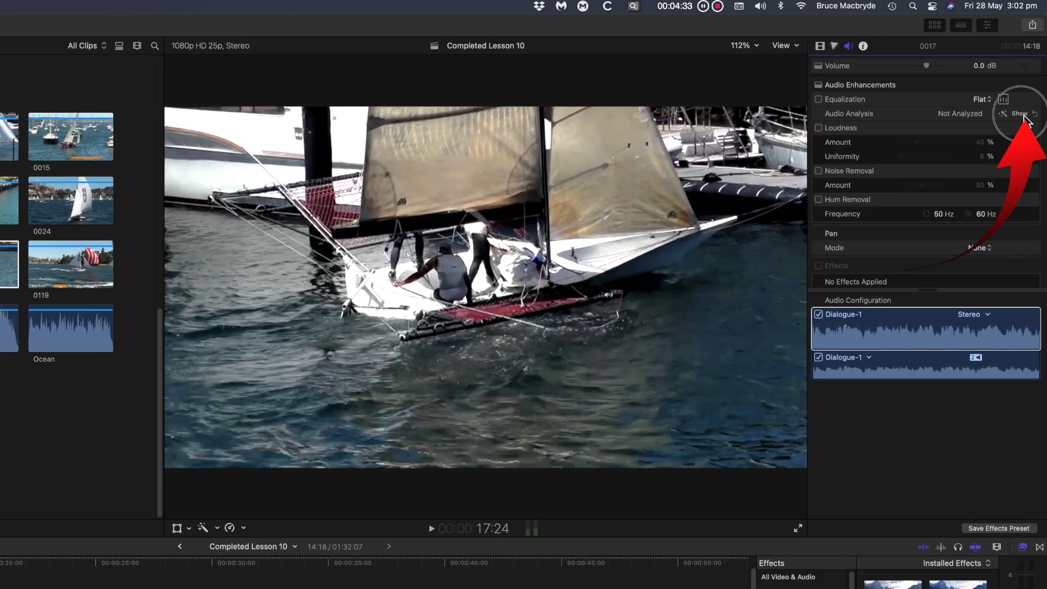
click(1018, 115)
click(1017, 115)
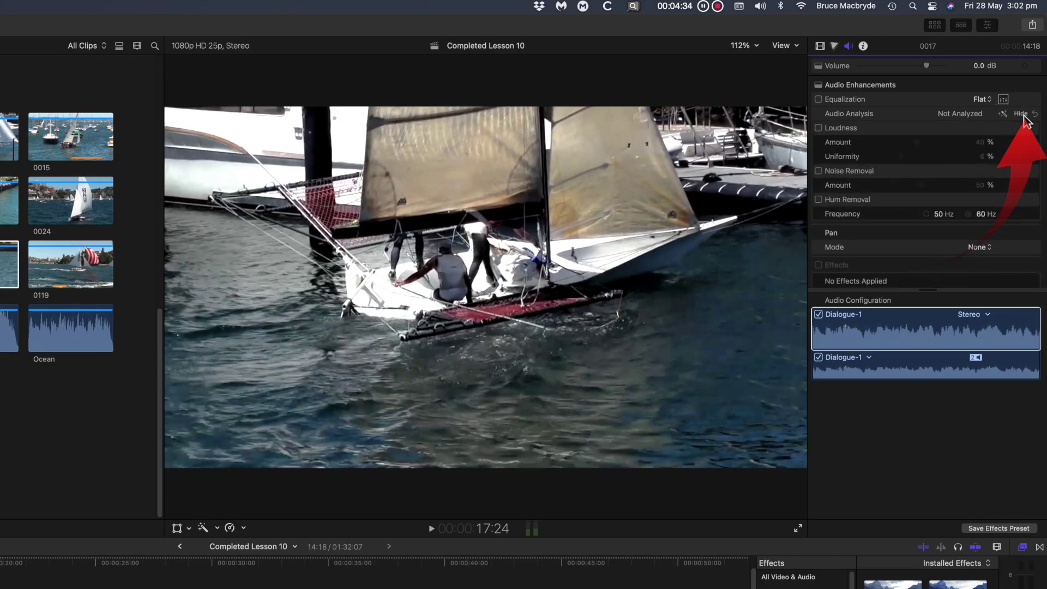
click(819, 172)
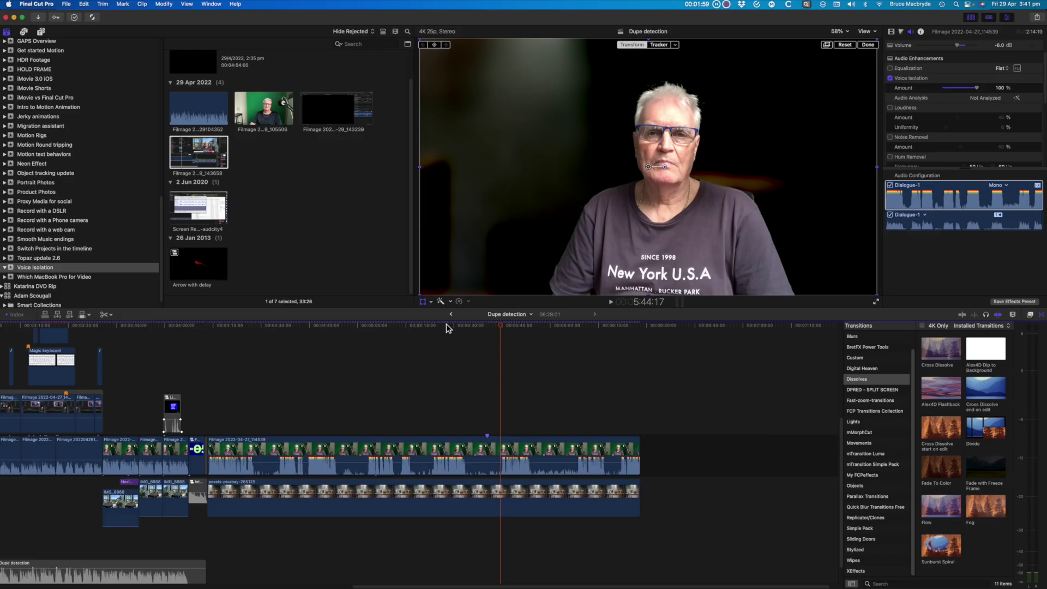
Switch to the 4 Audcity Edit project and play it from the marker at about 26:48.
click(451, 315)
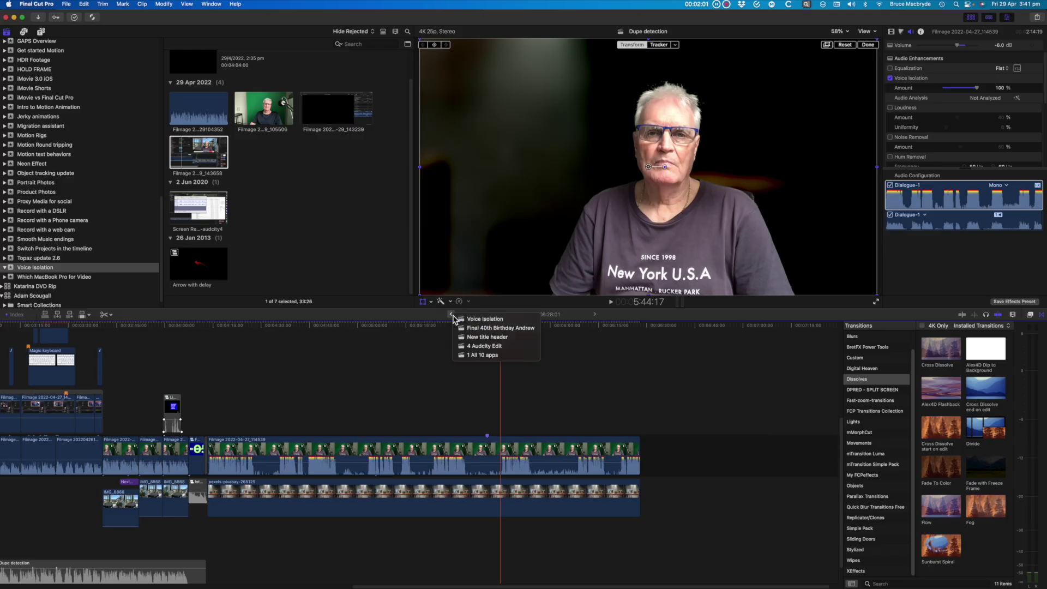
click(472, 346)
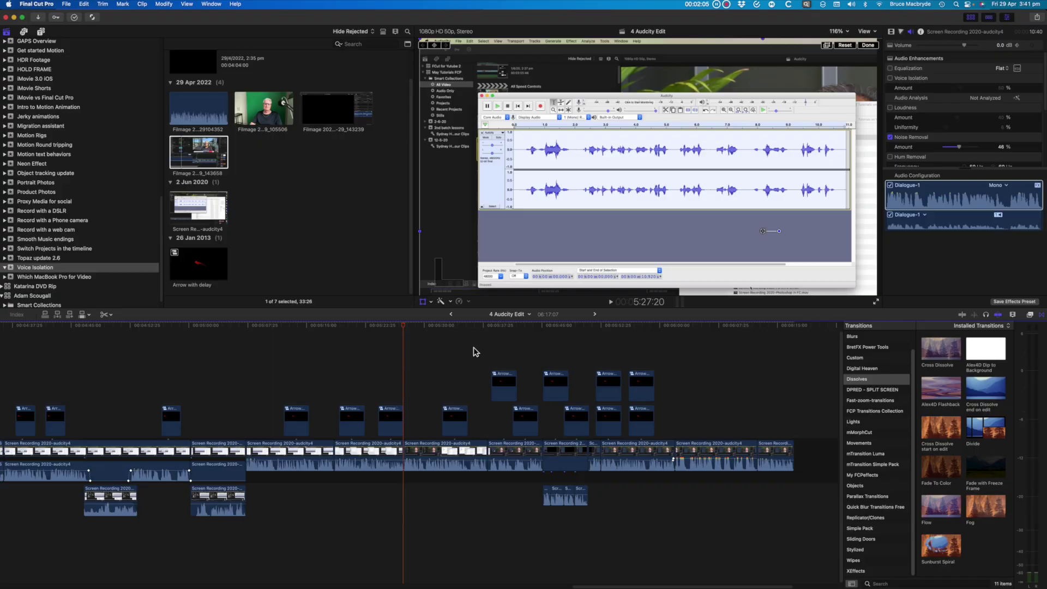
scroll(428, 357, left, 10)
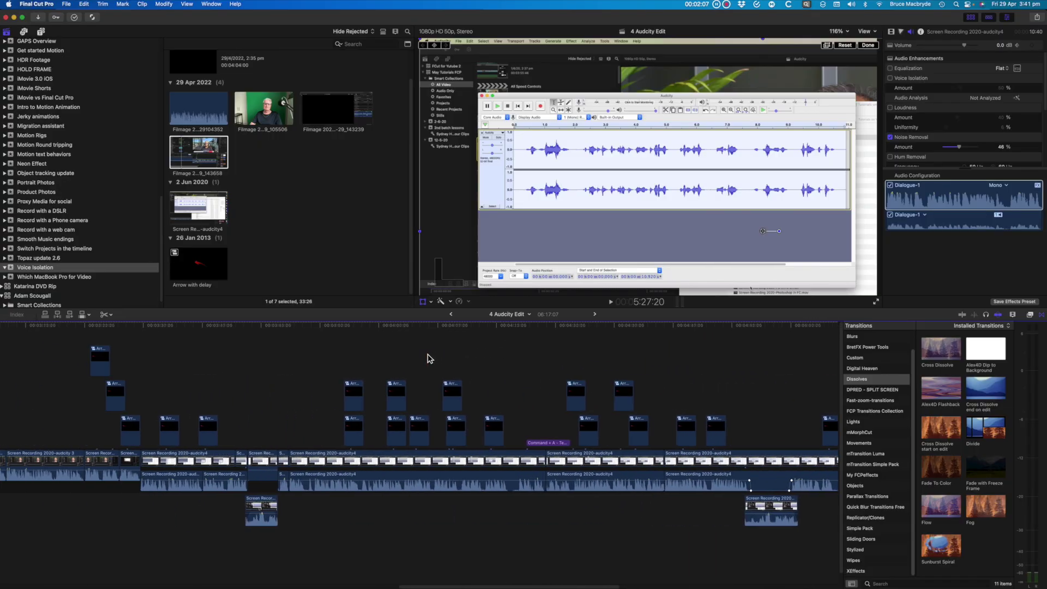
scroll(428, 358, left, 15)
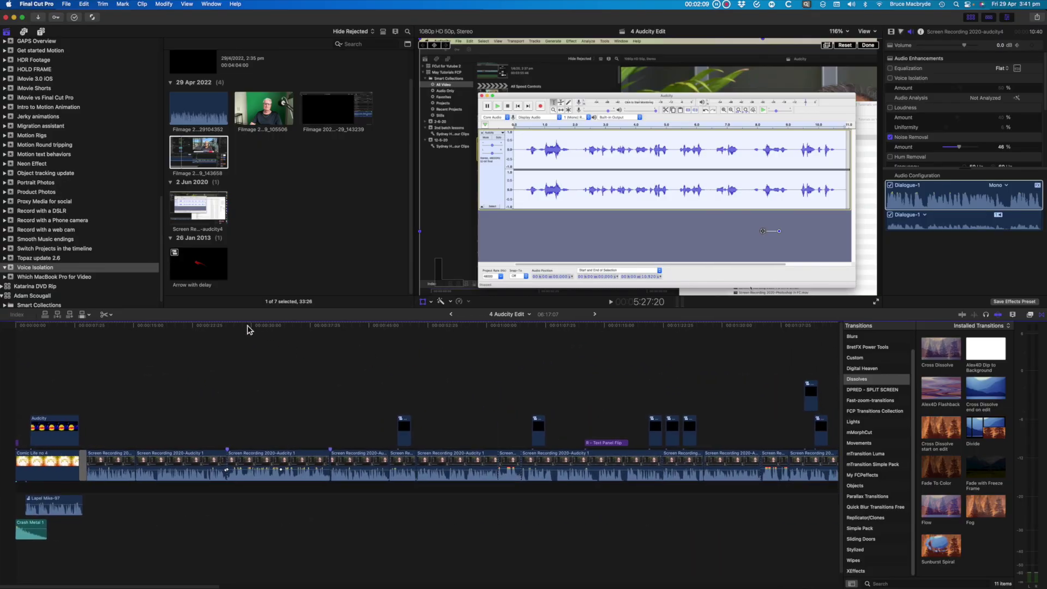
click(226, 327)
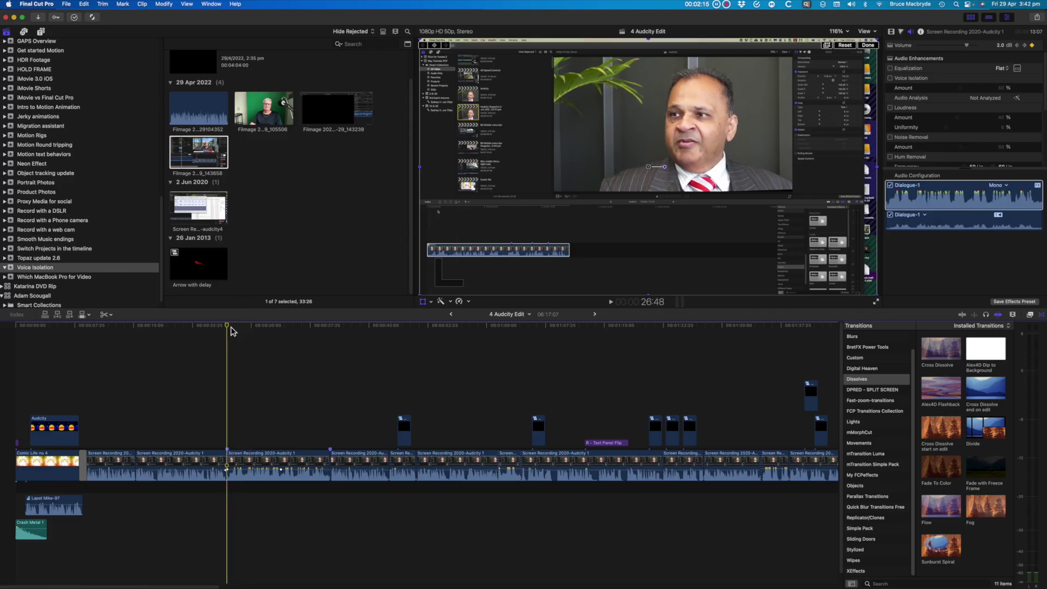
key(space)
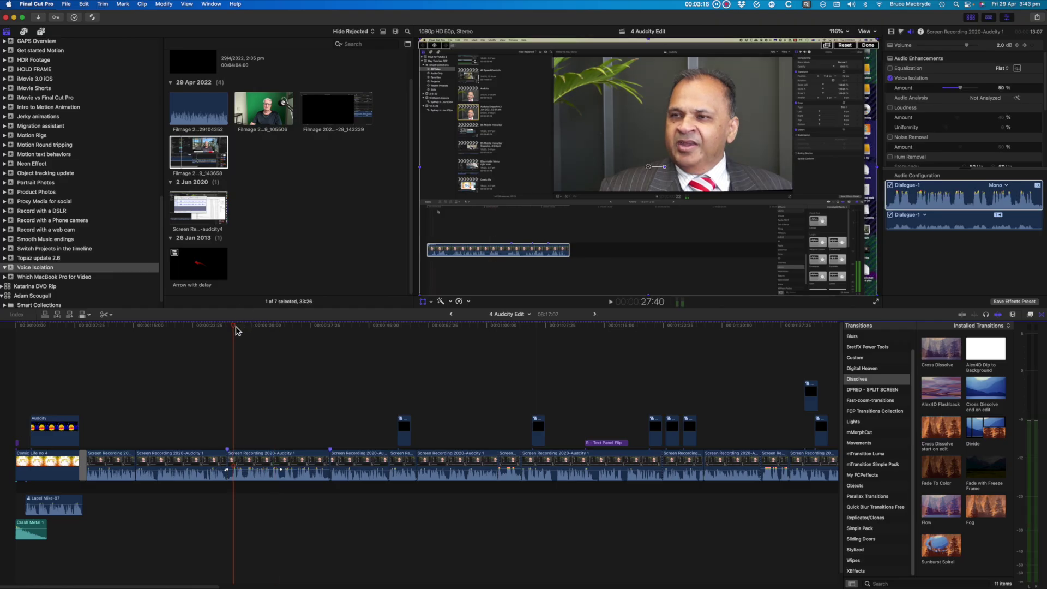
Stop playback of the 4 Audcity Edit project, and show the large audio meters beside the Completed Lesson 10 timeline.
key(space)
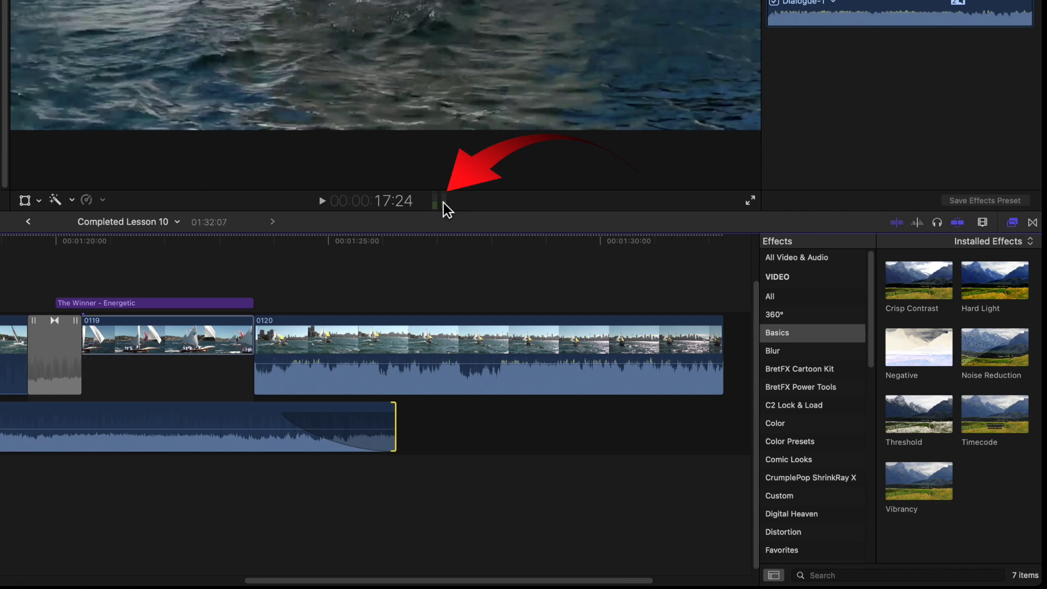
click(443, 202)
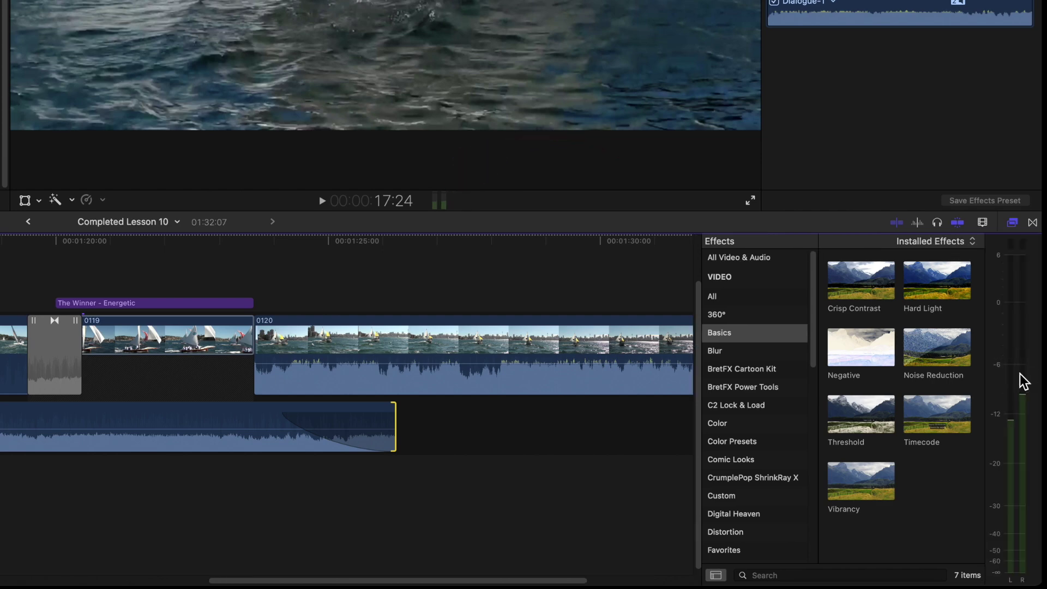
click(445, 202)
click(443, 203)
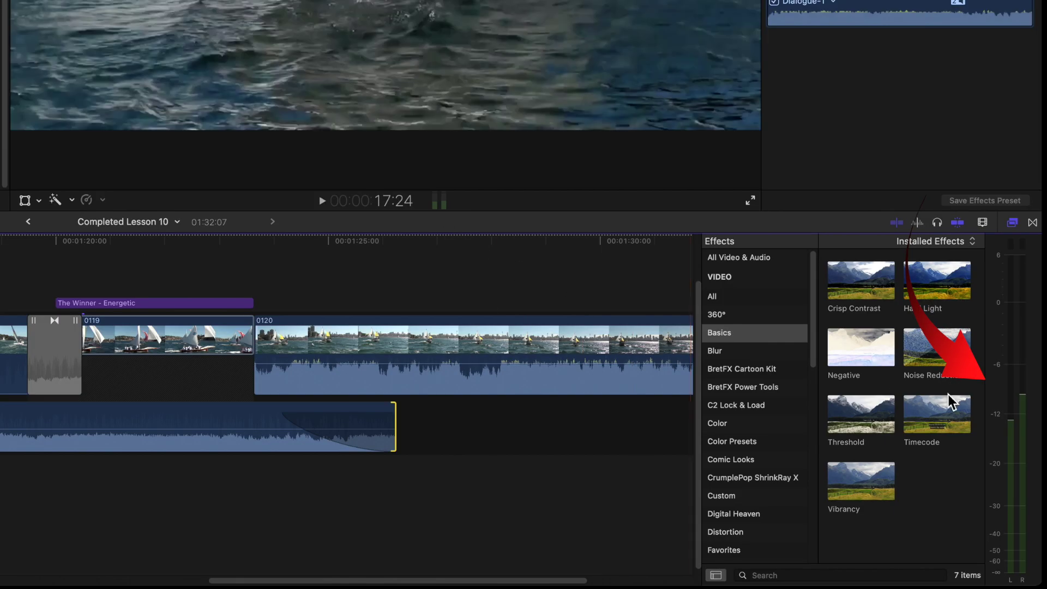
mouse_move(984, 403)
mouse_down()
mouse_move(932, 402)
mouse_move(988, 405)
mouse_up()
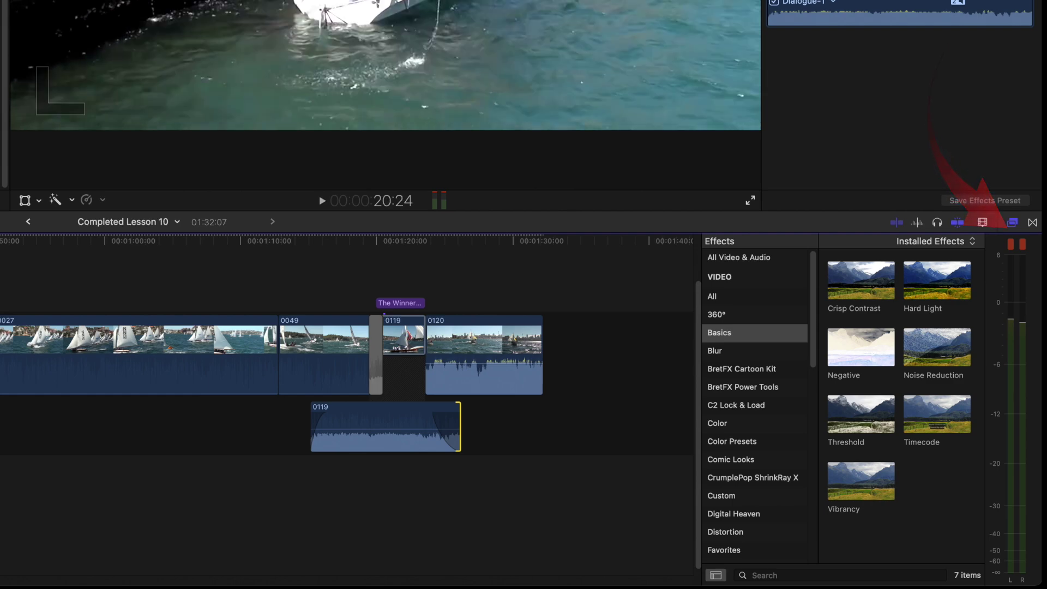
Play Completed Lesson 10 from about 20:24 and check its peak levels on the large audio meters.
key(space)
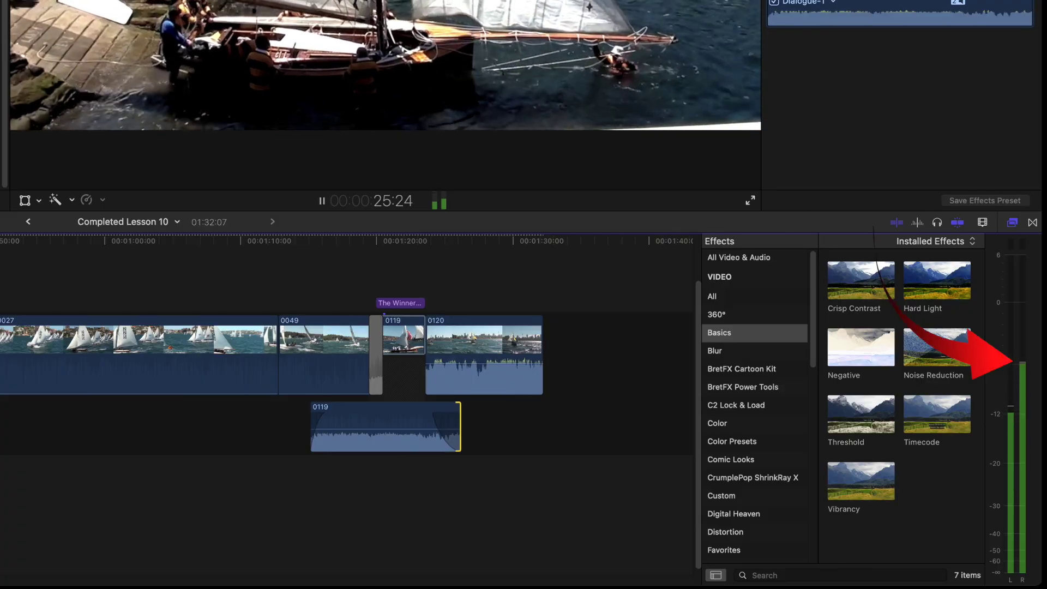
key(space)
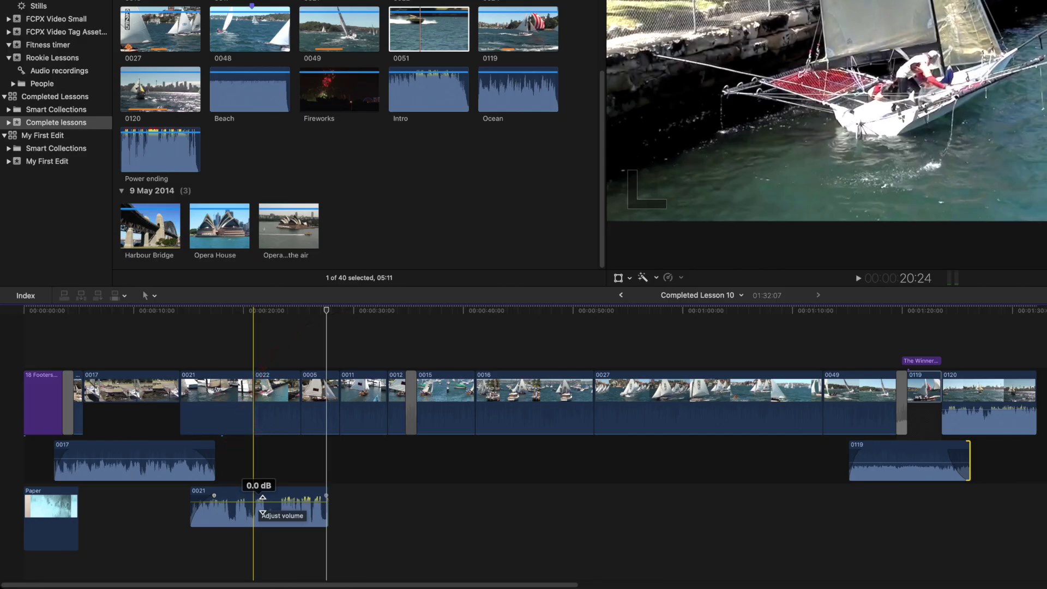
click(429, 35)
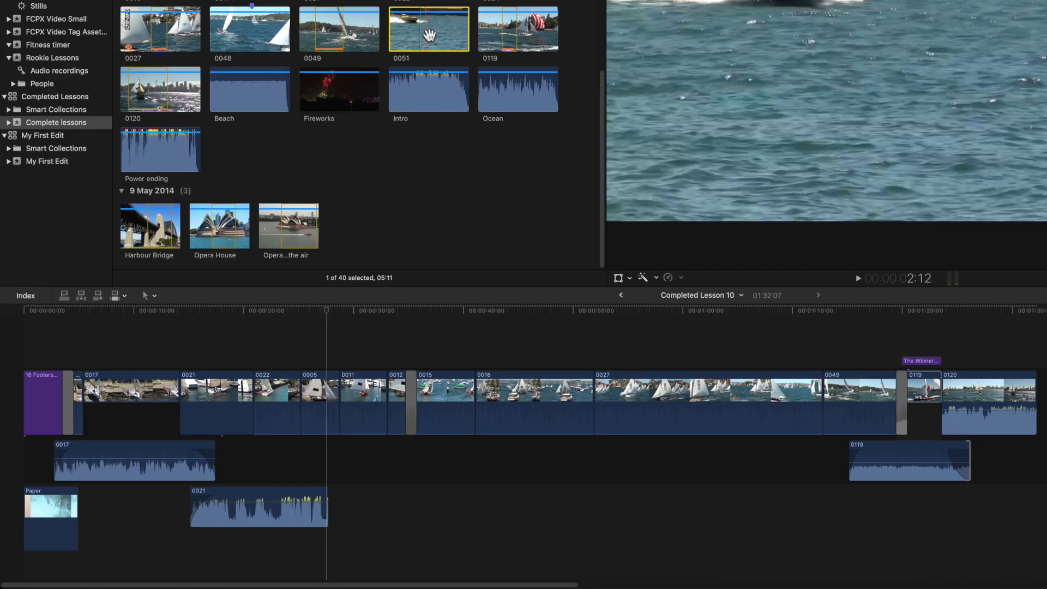
Set the detached 0021 audio's volume to -4.0 dB, playing the section between adjustments to check the meter peaks.
mouse_move(272, 502)
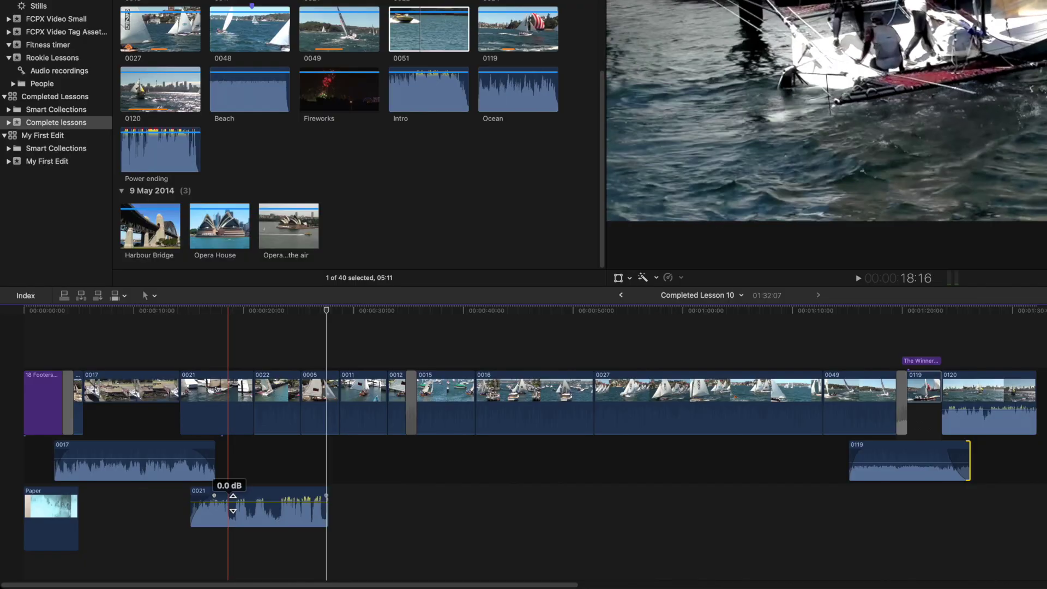
key(super+5)
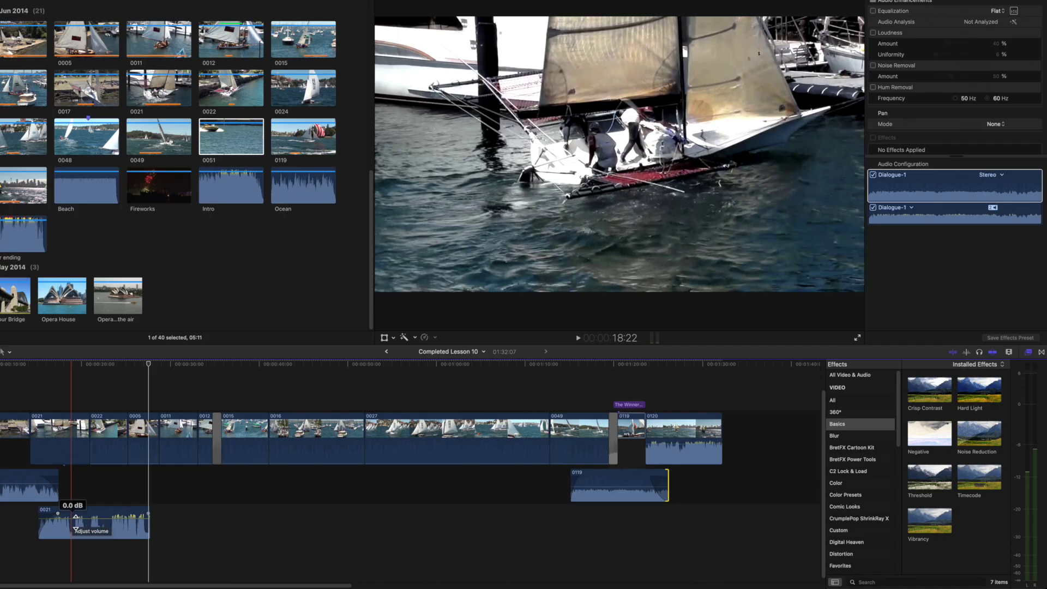
drag(76, 517, 76, 528)
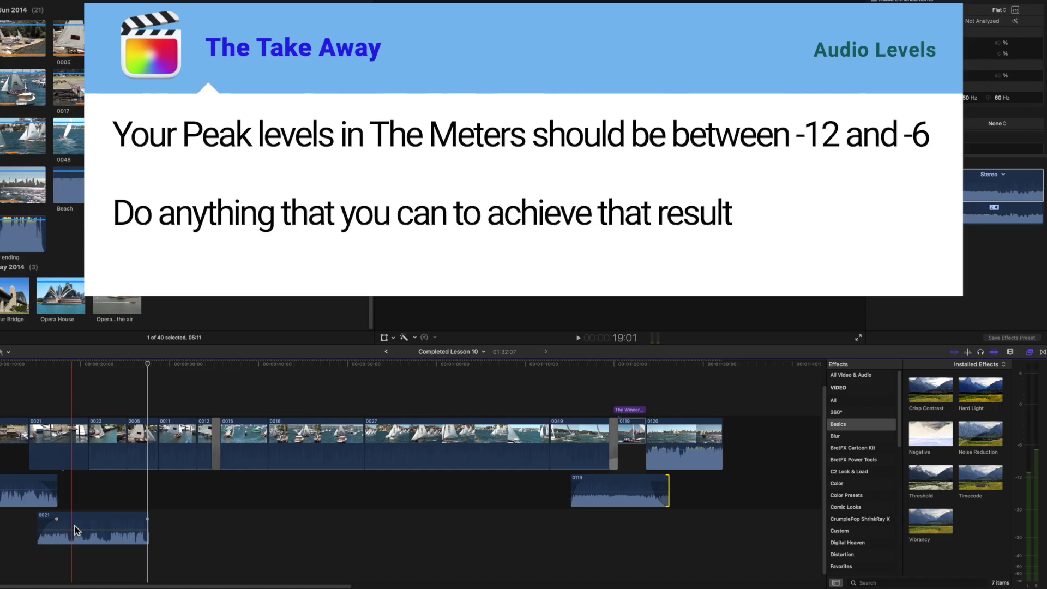
key(space)
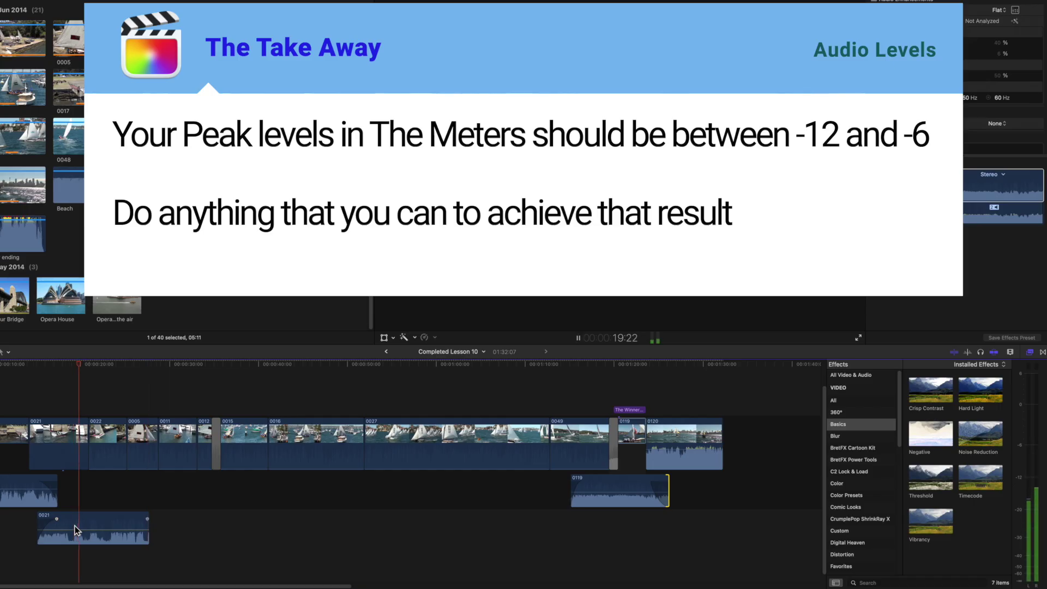
key(space)
drag(87, 530, 90, 526)
key(space)
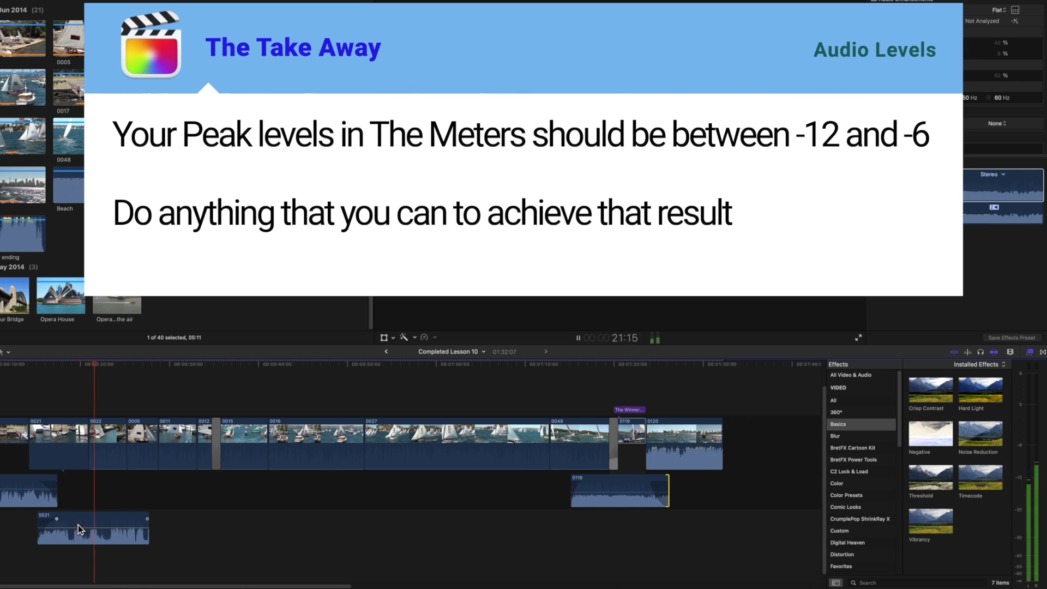
key(space)
drag(78, 525, 82, 523)
key(space)
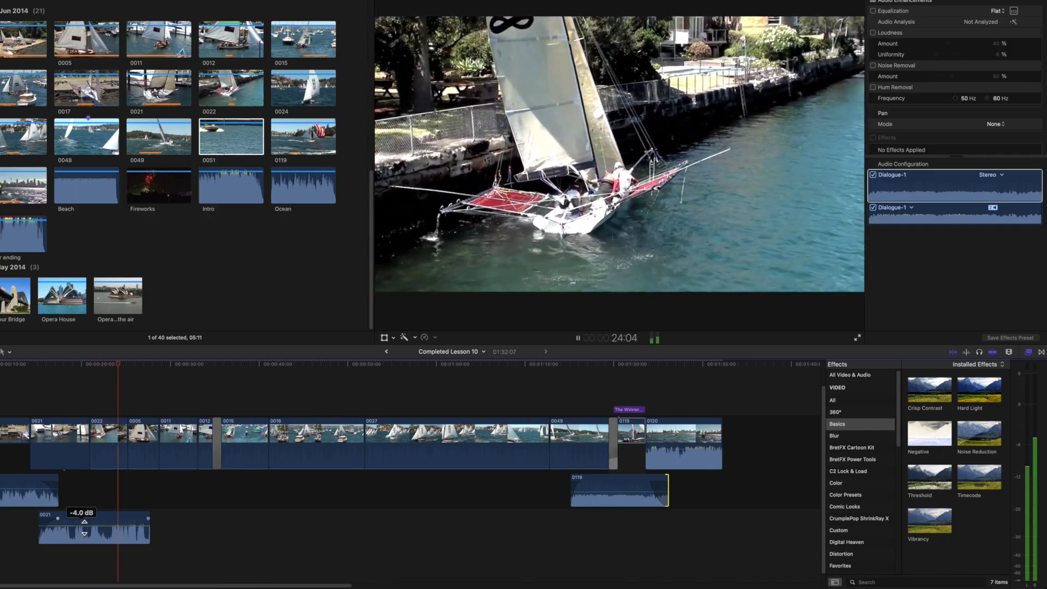
key(space)
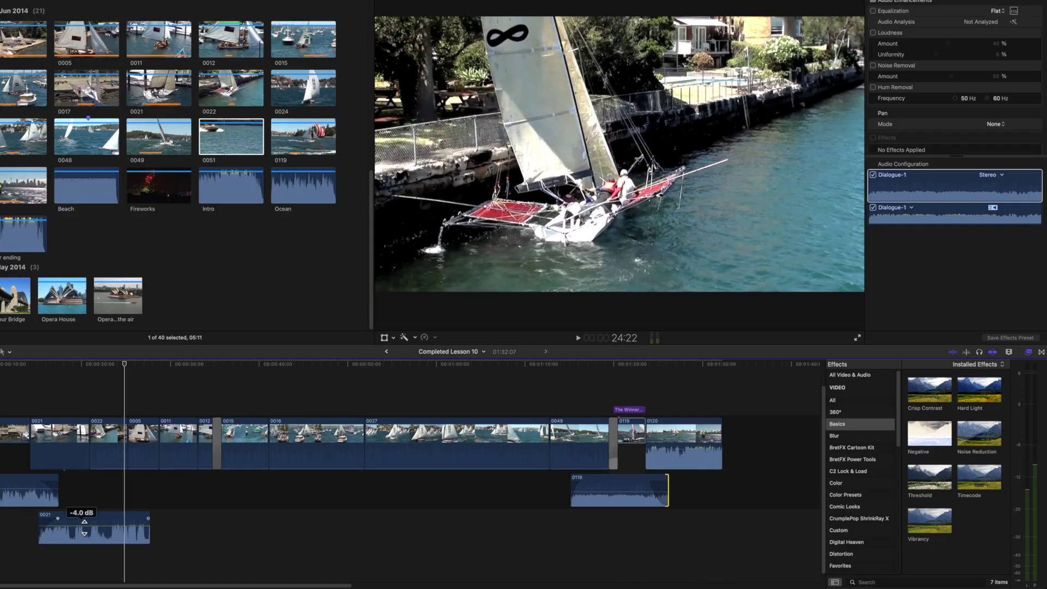
Activate the Range Selection tool for editing part of the detached 0021 audio.
scroll(84, 528, right, 1)
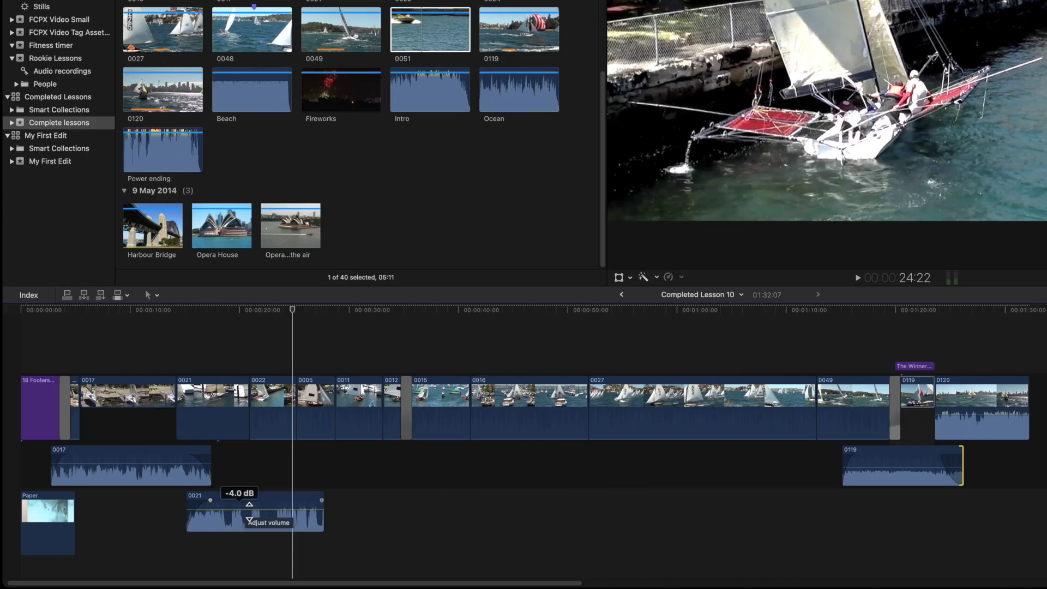
key(super+equal)
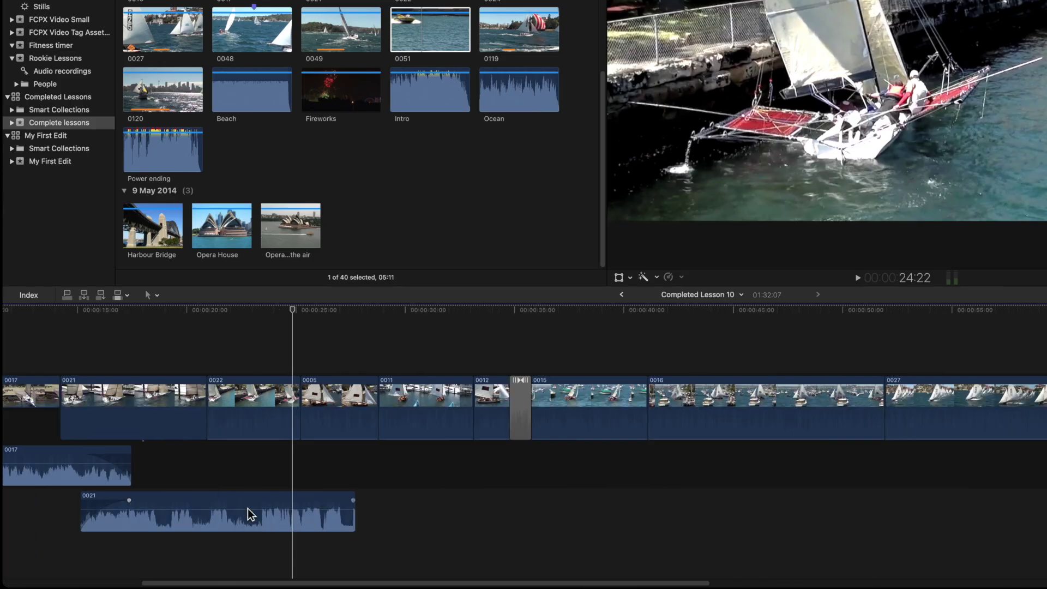
scroll(249, 511, left, 3)
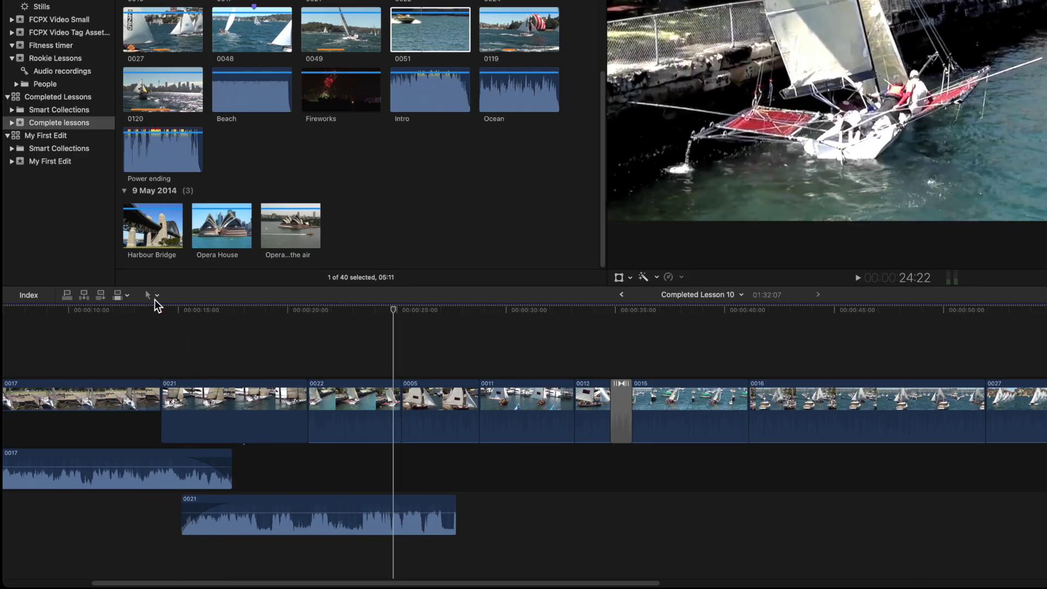
click(154, 295)
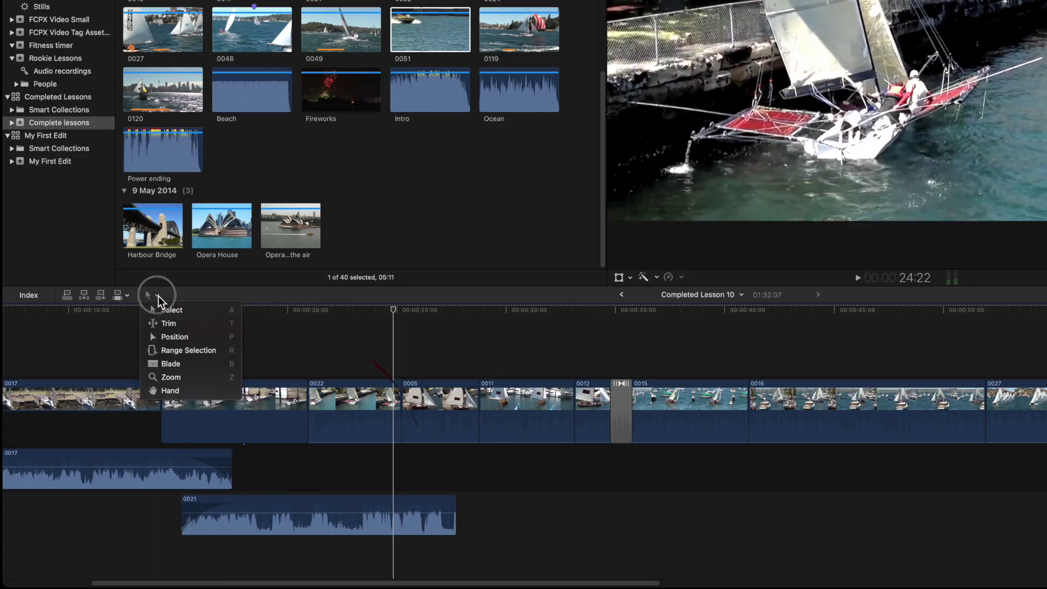
click(191, 350)
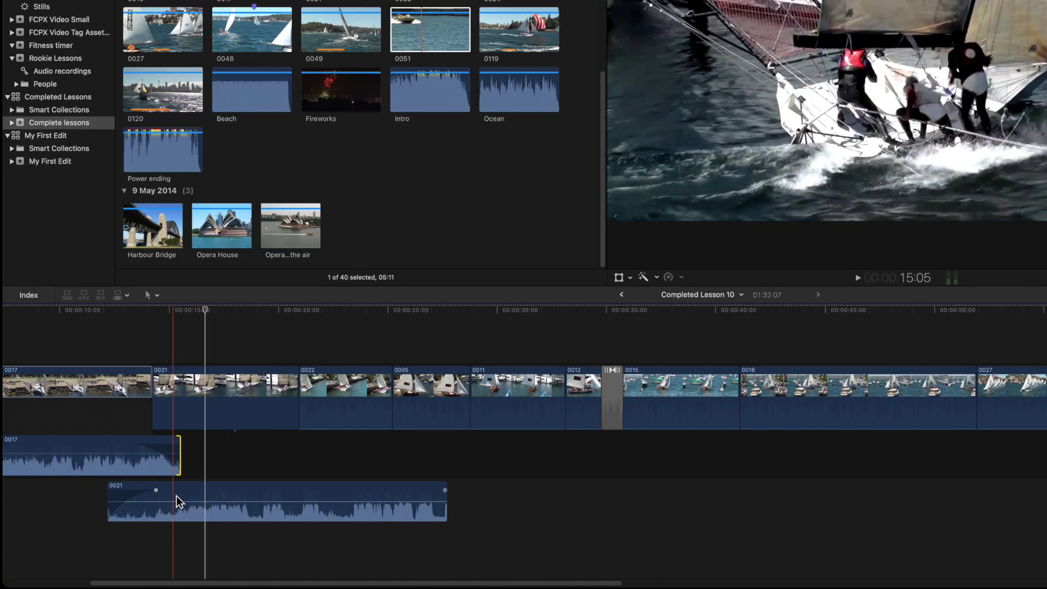
Move the playhead back frame by frame to 15:01, just before the end of the 0017 audio.
key(Left)
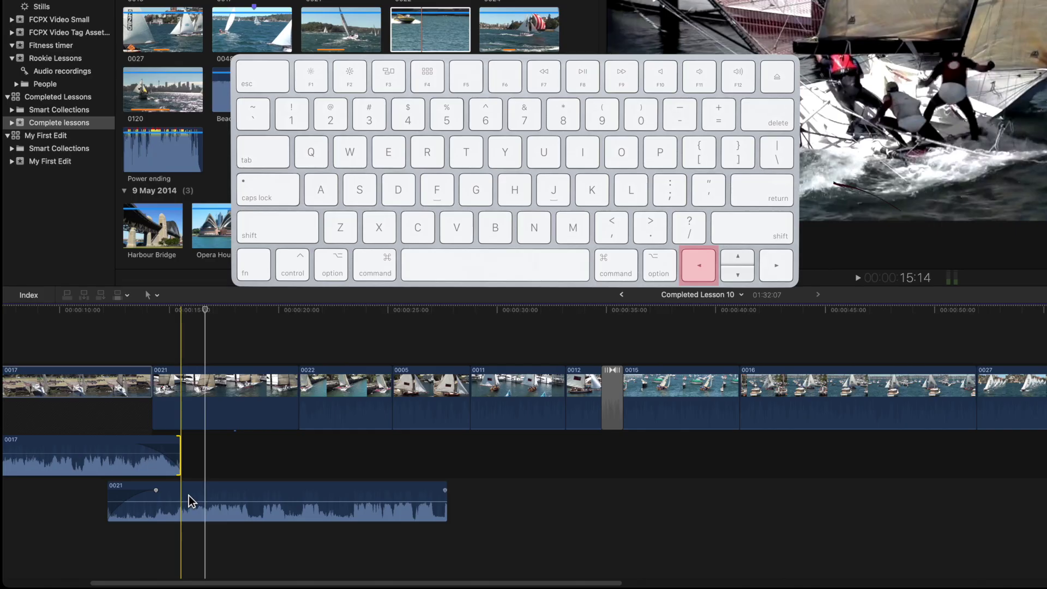
key(Left)
key(Left)
key(Left)
key(Left)
key(Left)
key(Left)
key(Left)
key(Left)
key(Left)
key(Left)
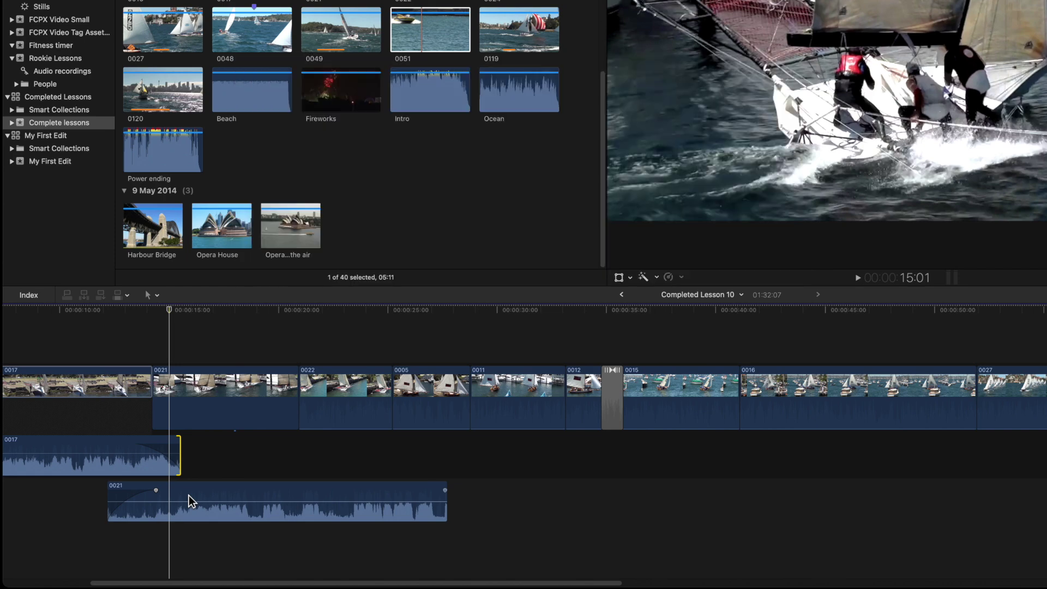
Select a range of about 3 seconds in the 0021 audio starting at the playhead, and lower its volume to -17.0 dB.
click(168, 491)
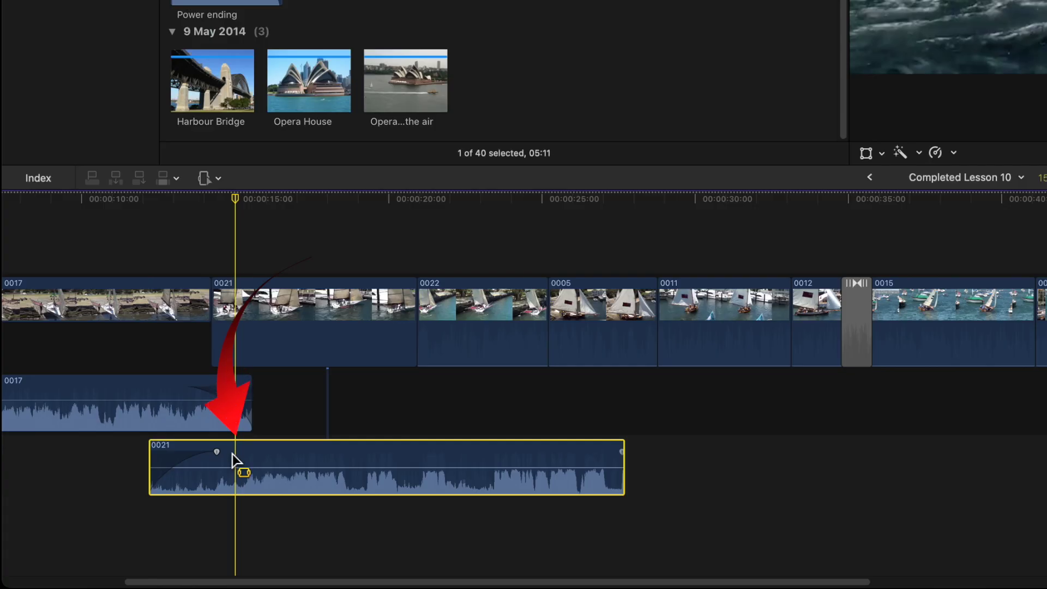
click(232, 458)
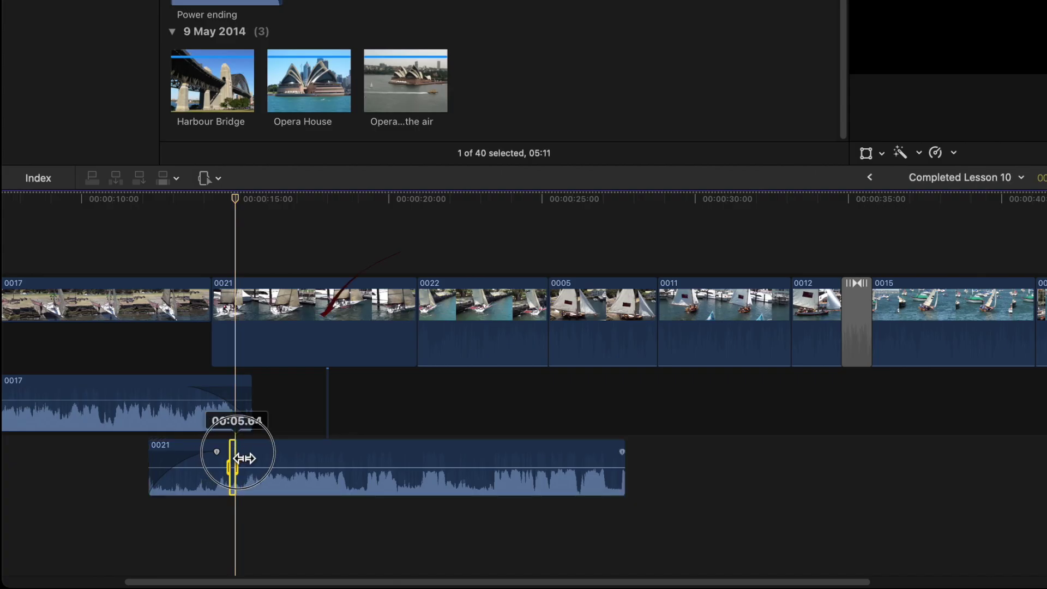
drag(244, 458, 293, 473)
click(298, 463)
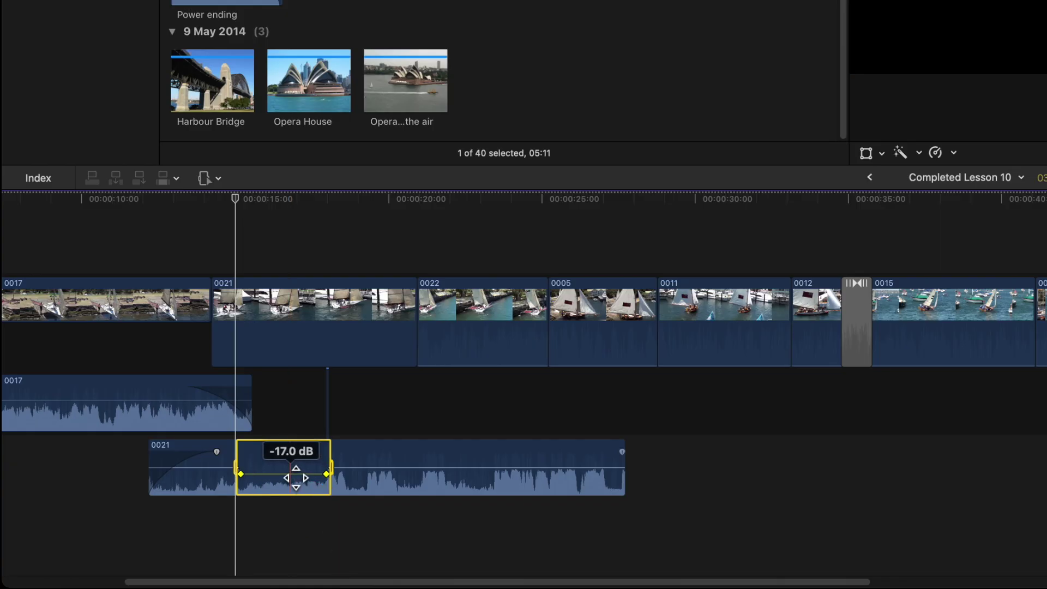
Return to the Select tool and spread the lowered section's outer volume keyframes outward for more gradual ramps in the 0021 audio.
key(a)
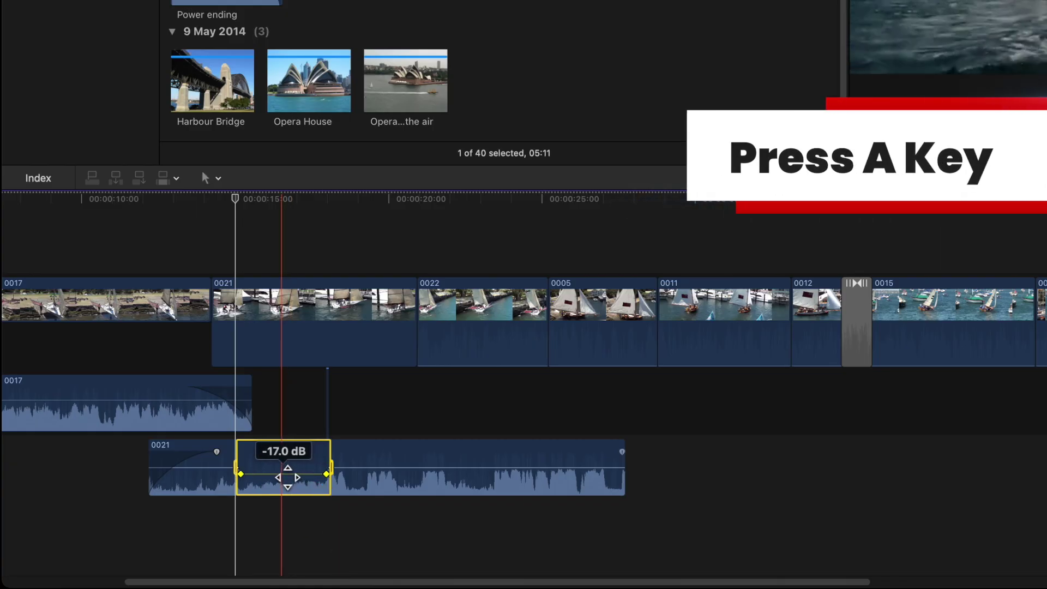
click(292, 404)
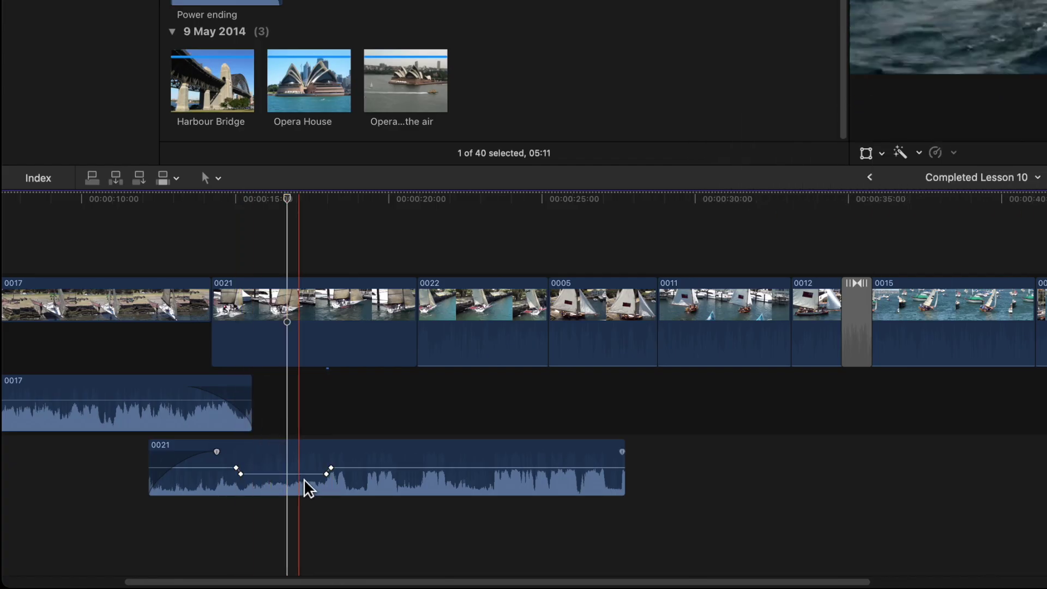
key(super+equal)
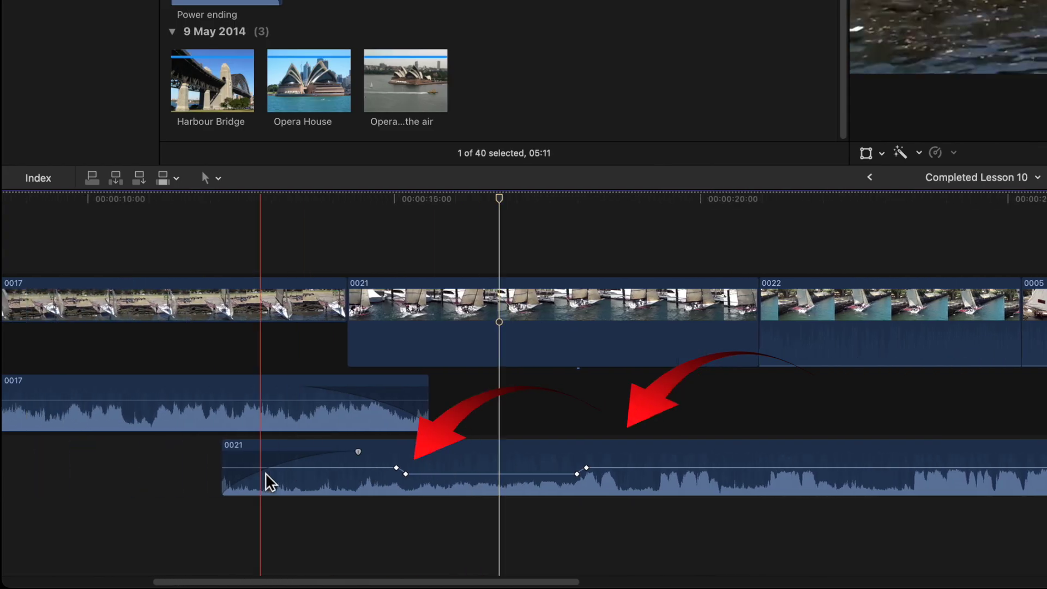
drag(602, 468, 659, 468)
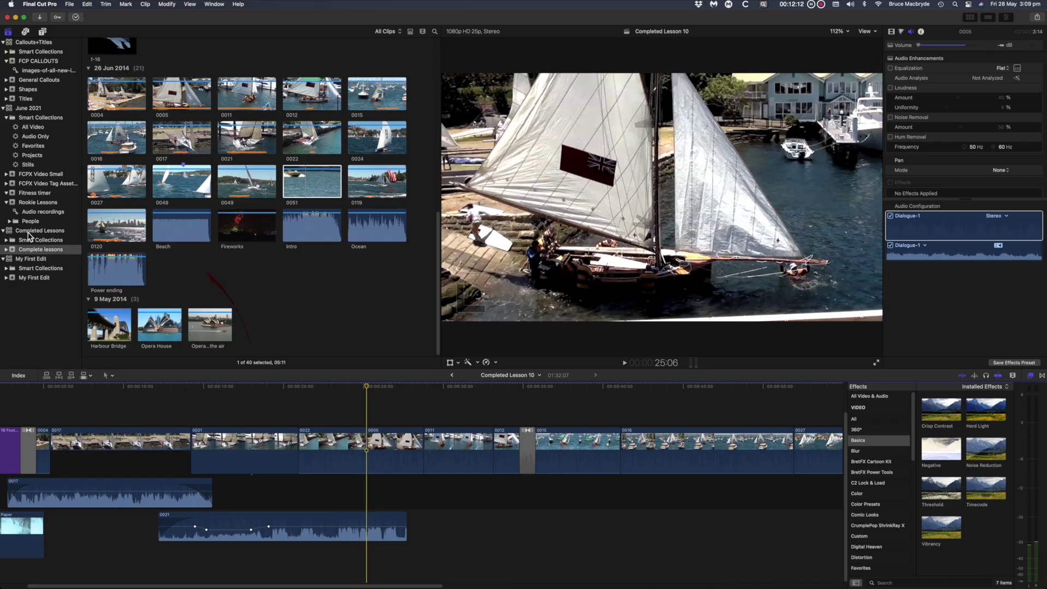
Show the Audio Only smart collection of Completed Lessons and connect the Ocean clip at the playhead at 25:06.
click(6, 239)
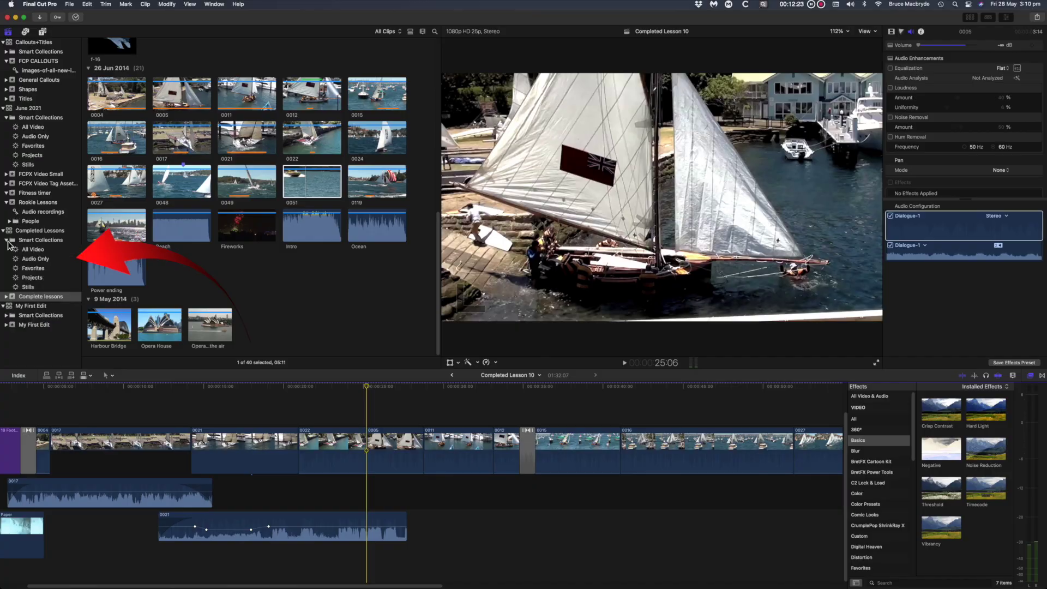
click(40, 259)
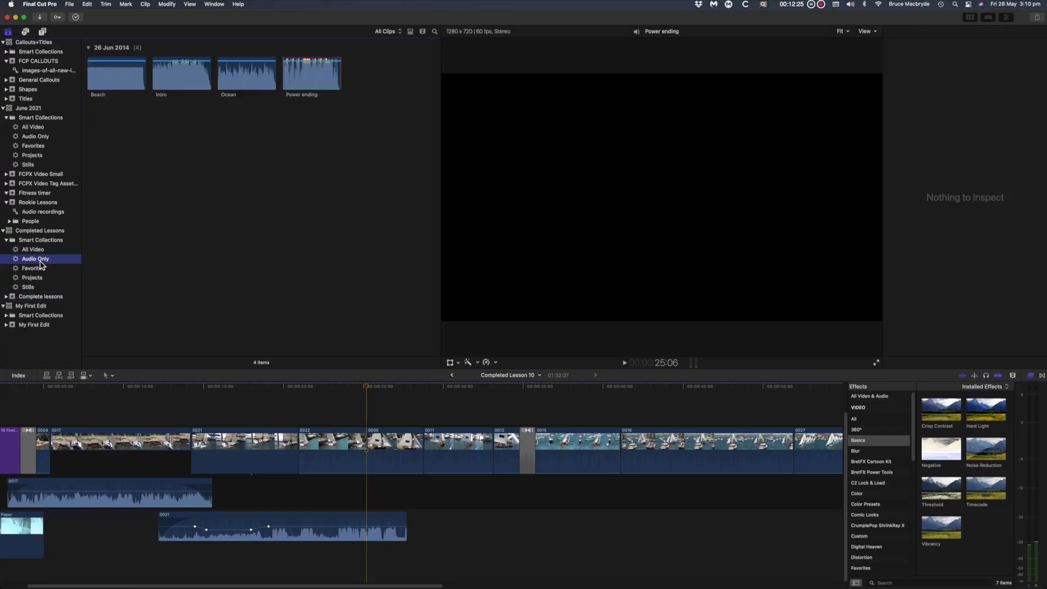
click(248, 81)
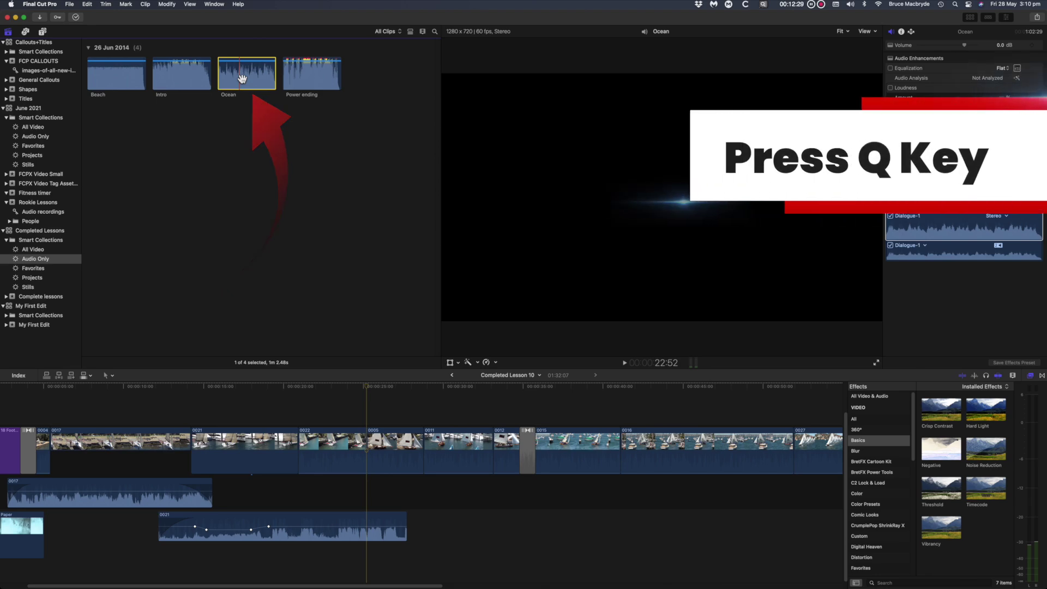
key(q)
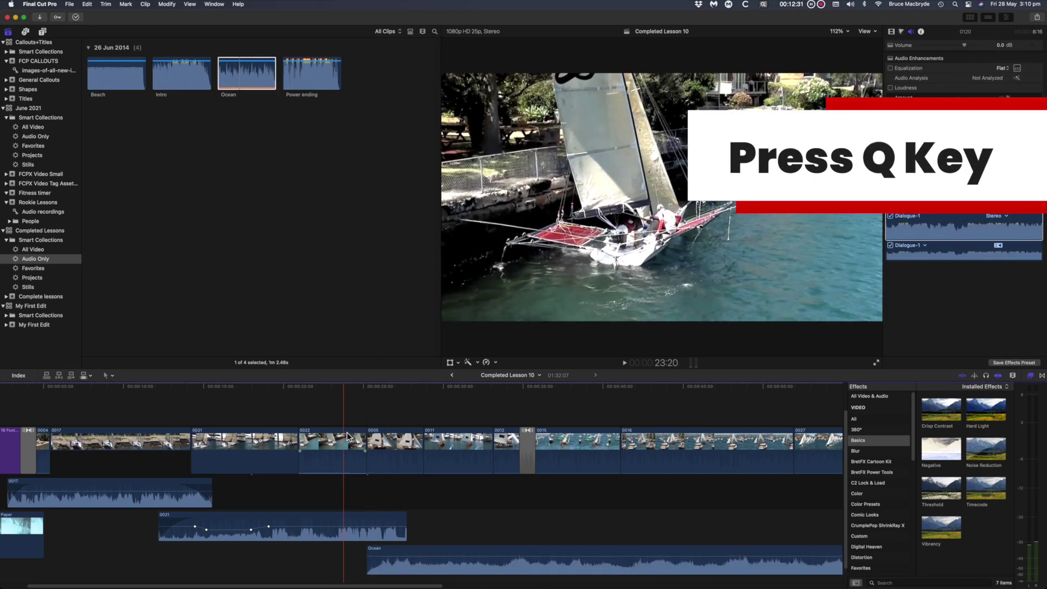
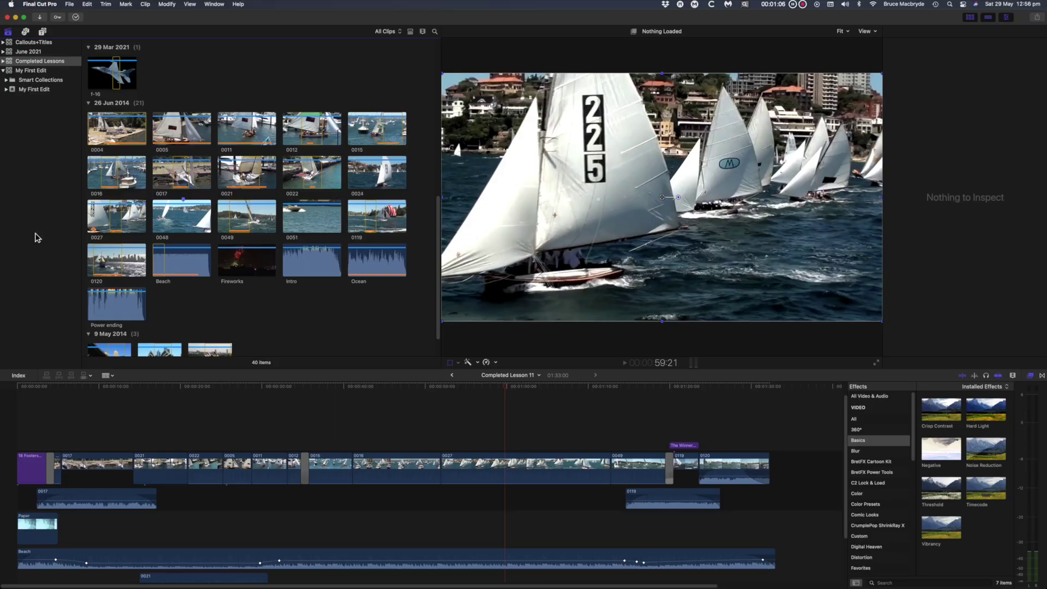
Select the 0119 clip under The Winner title and add a Color Board and a Color Wheels correction to it.
click(687, 464)
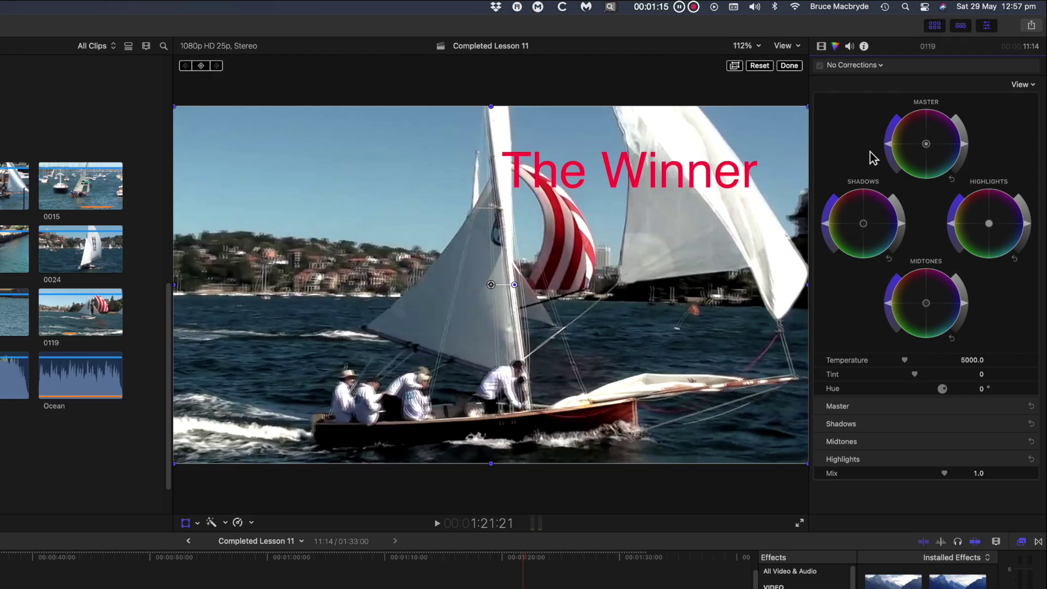
click(878, 68)
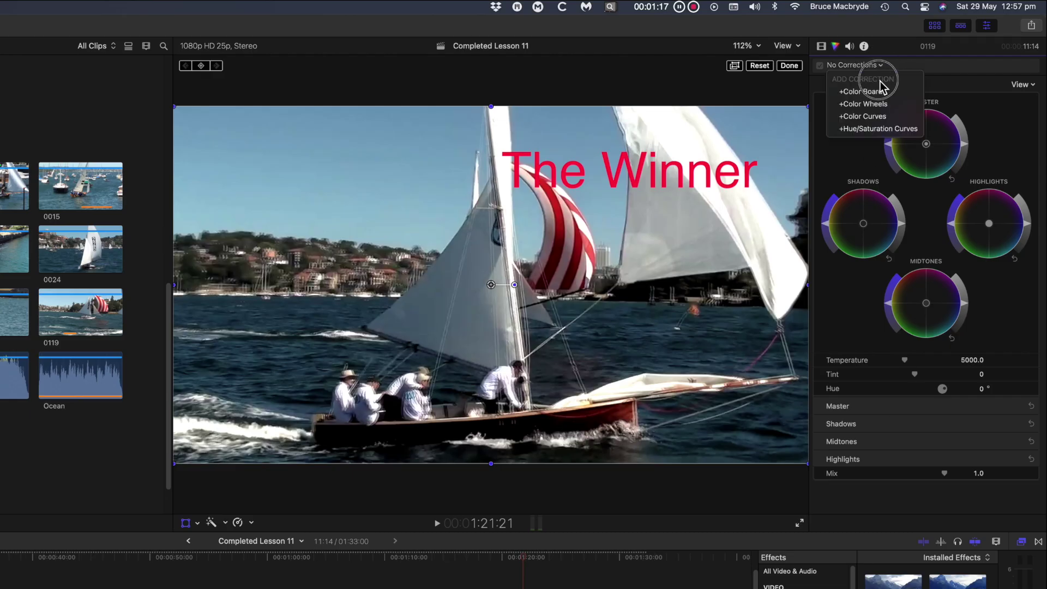
click(879, 91)
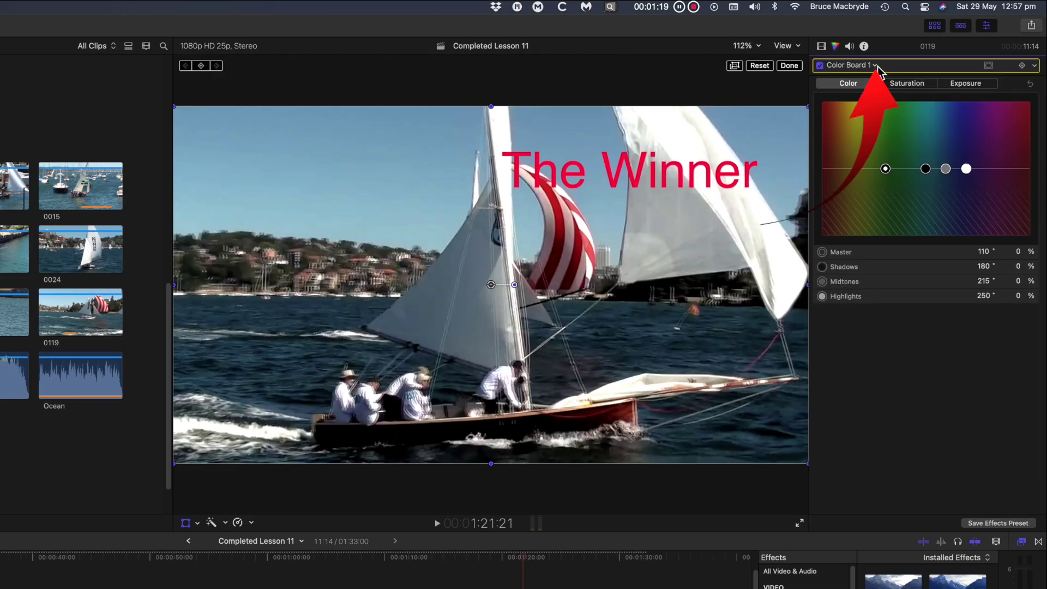
click(875, 66)
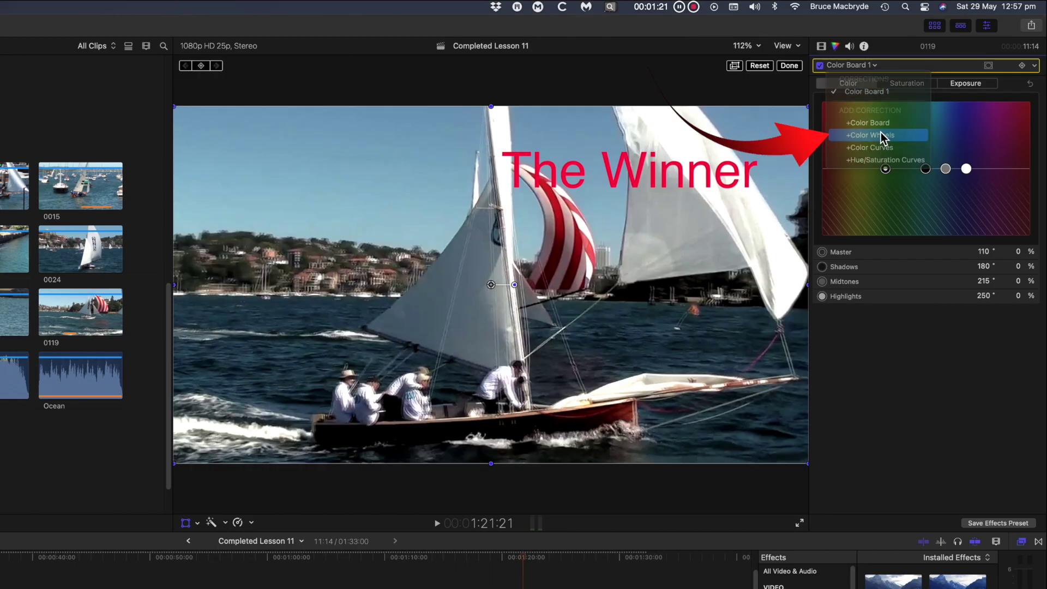
click(882, 139)
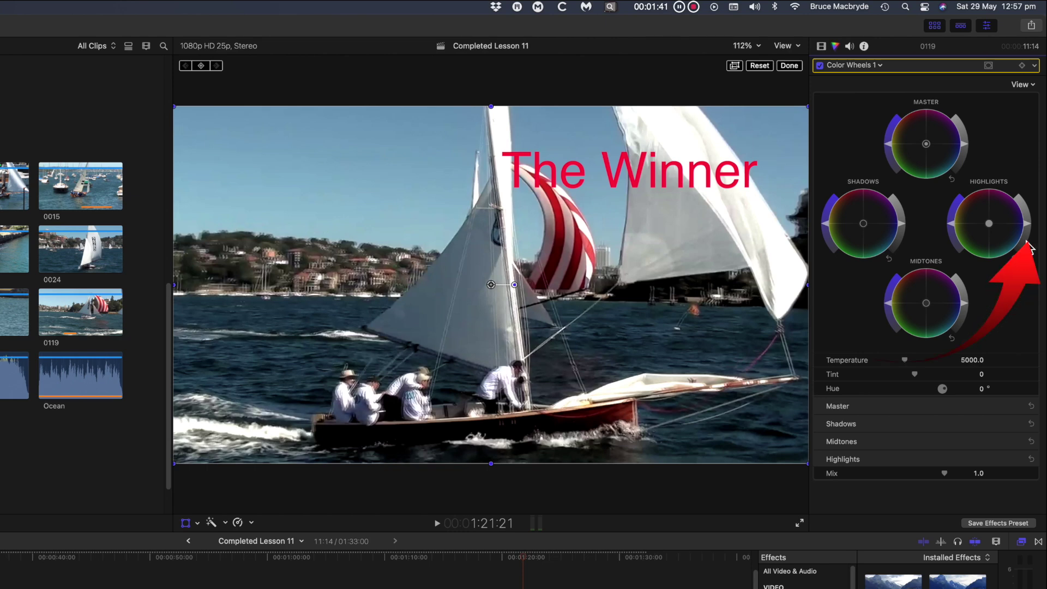
Try out brightness, saturation and a green color shift on the Highlights wheel, and reset that wheel.
mouse_move(1028, 222)
mouse_down()
mouse_move(1007, 185)
mouse_move(1006, 229)
mouse_move(1023, 228)
mouse_up()
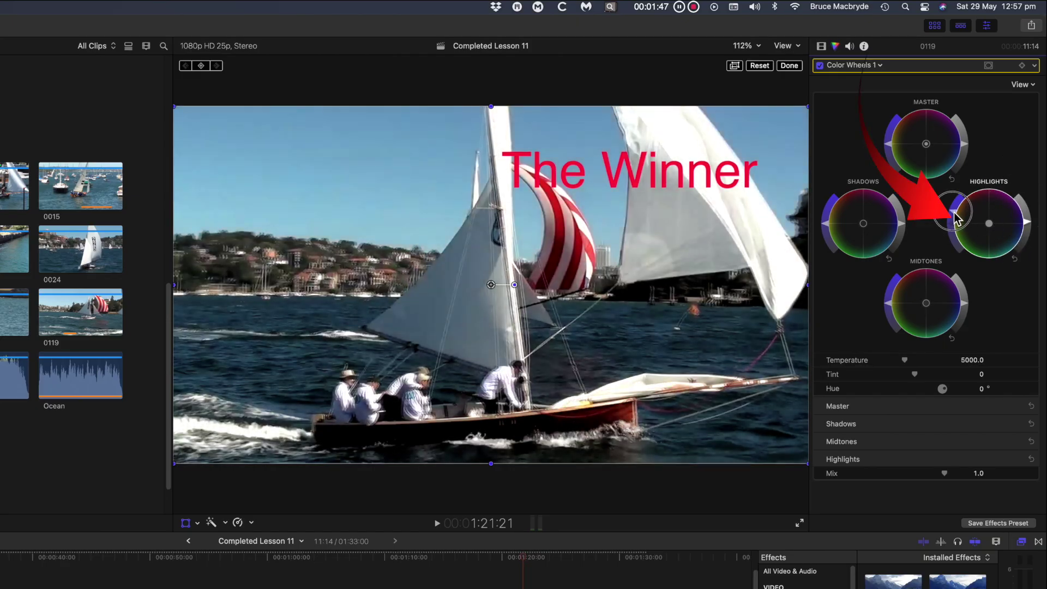
mouse_move(960, 206)
mouse_down()
mouse_move(954, 252)
mouse_move(971, 275)
mouse_up()
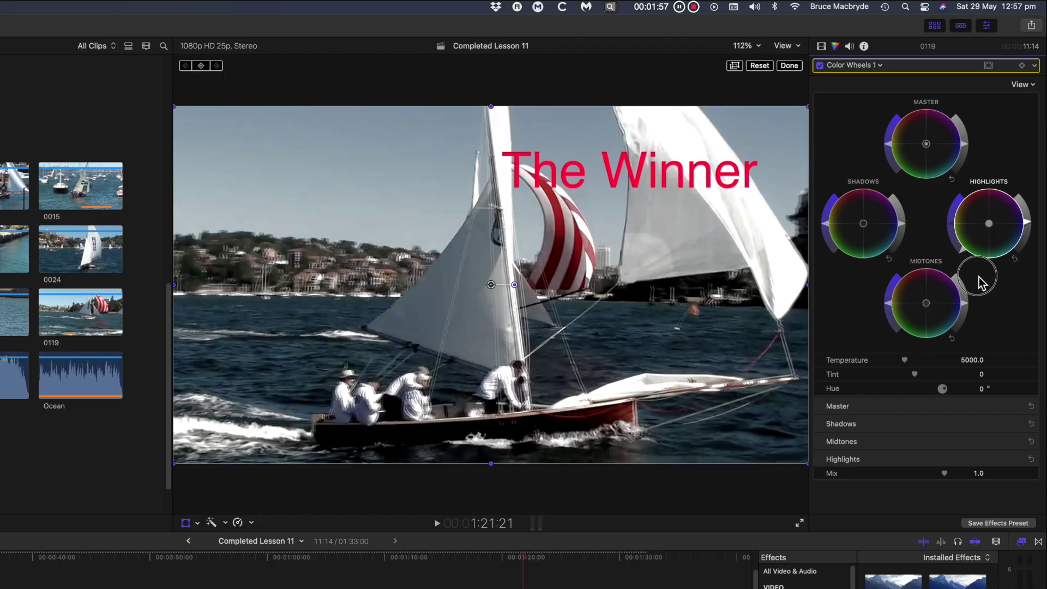
mouse_move(964, 253)
mouse_down()
mouse_move(954, 222)
mouse_move(988, 218)
mouse_move(1004, 182)
mouse_move(955, 164)
mouse_move(999, 277)
mouse_up()
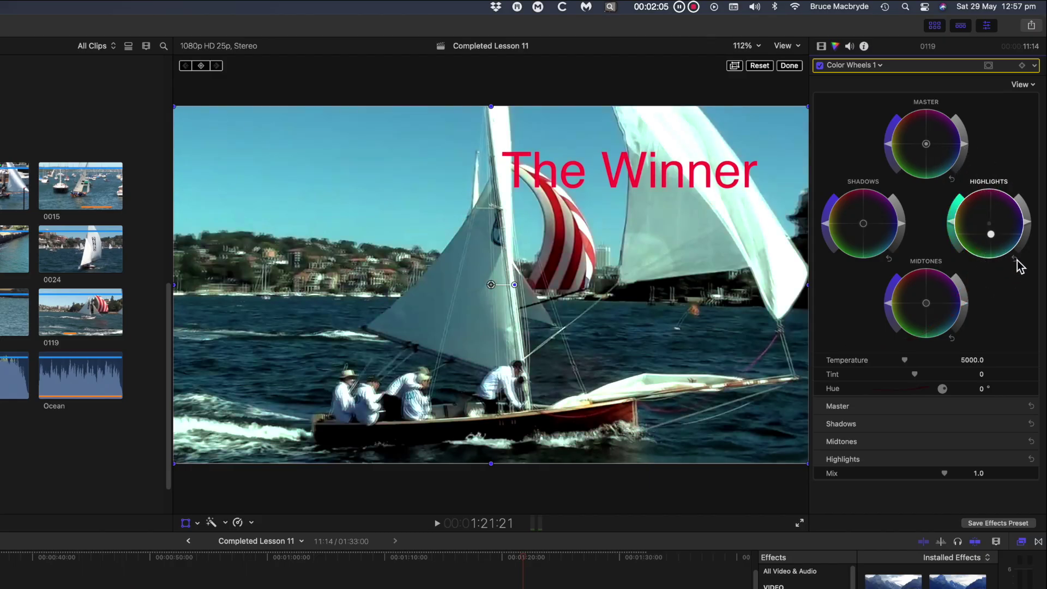
click(1014, 260)
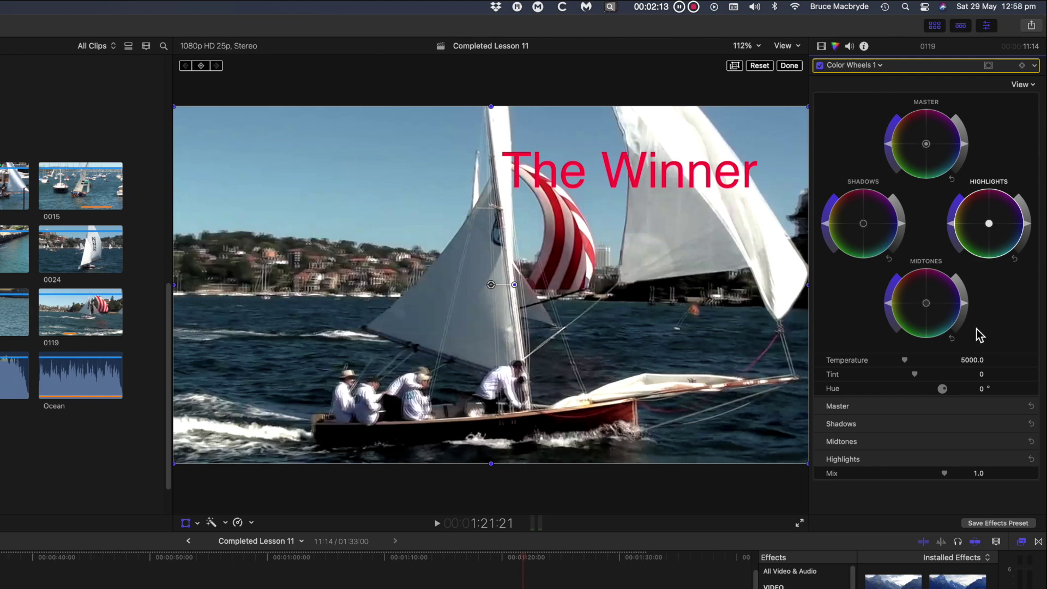
Try the Midtones and Master brightness, fully desaturate the picture with the Master wheel, and restore its saturation.
mouse_move(965, 316)
mouse_down()
mouse_move(960, 290)
mouse_move(968, 323)
mouse_move(964, 302)
mouse_up()
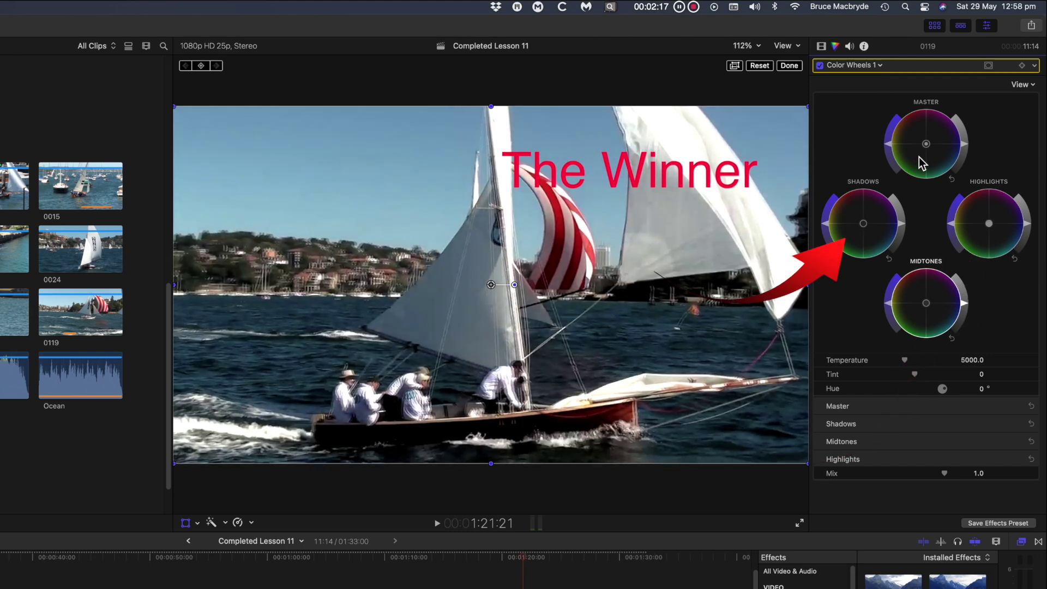
mouse_move(965, 145)
mouse_down()
mouse_move(962, 131)
mouse_move(964, 142)
mouse_up()
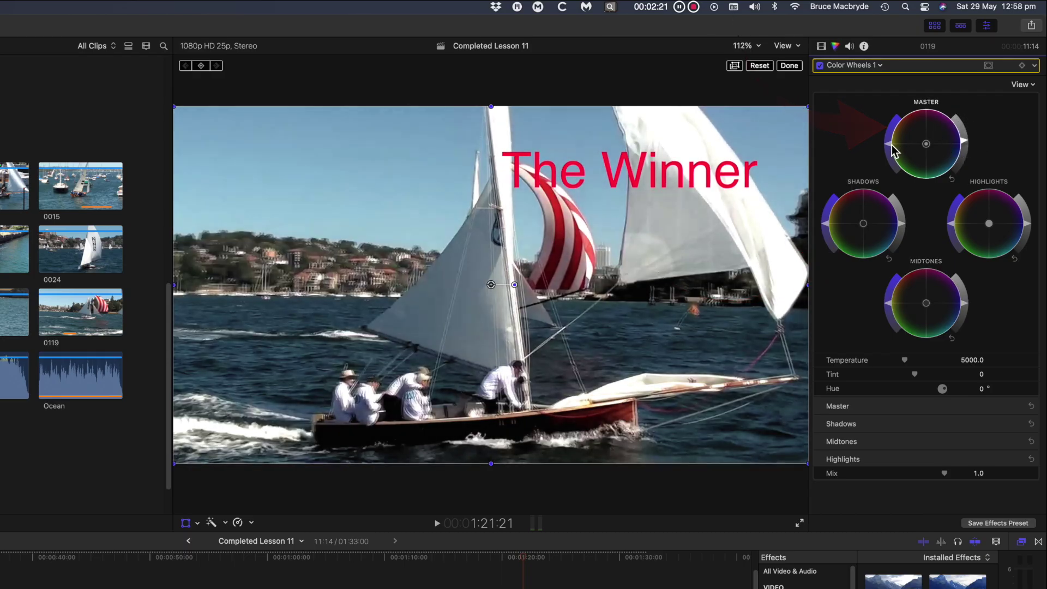
drag(892, 150, 907, 192)
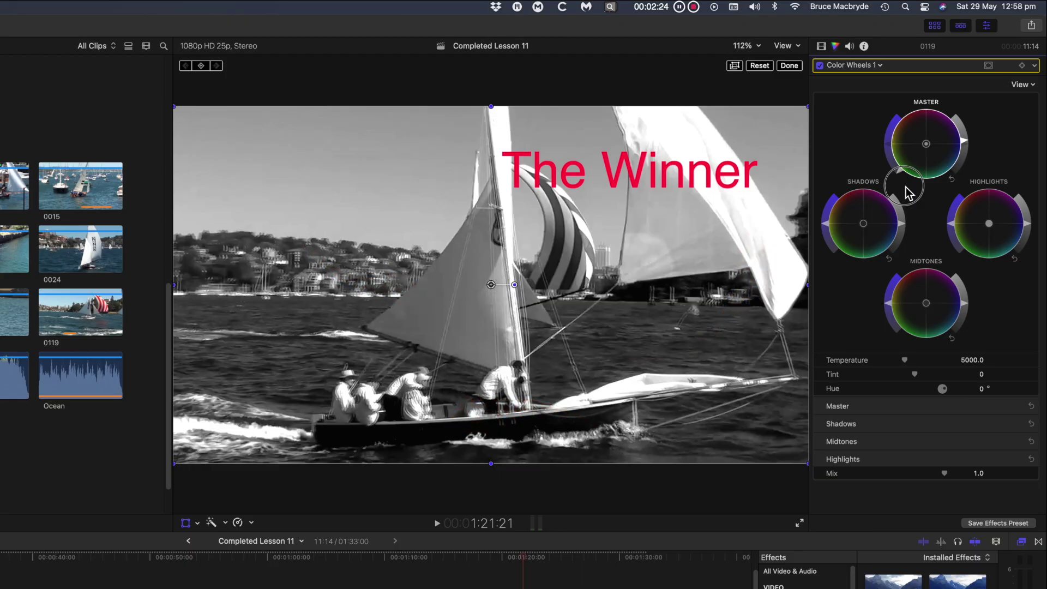
drag(905, 186, 894, 148)
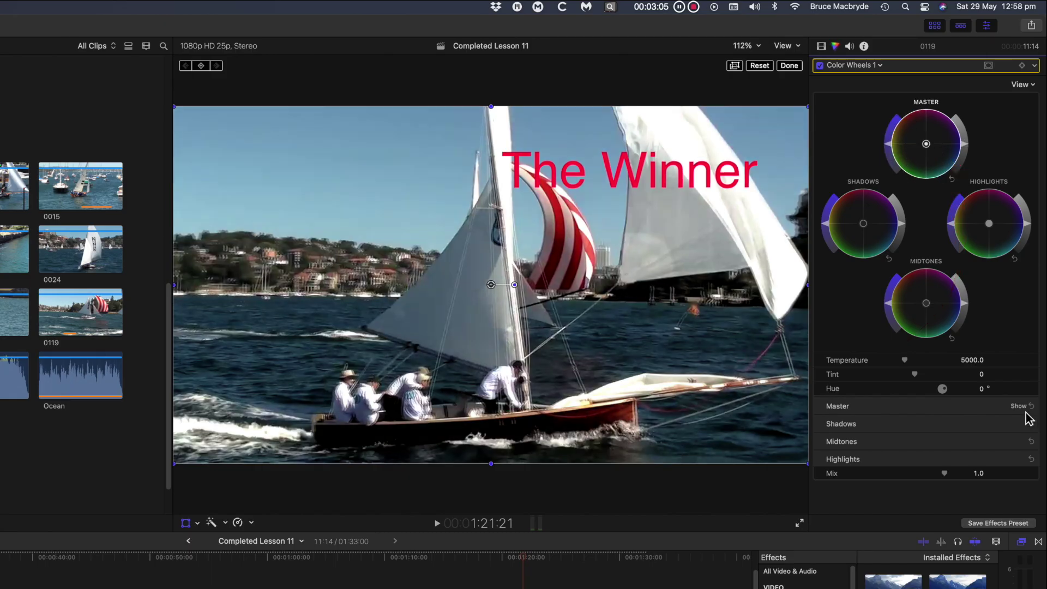
Expand the Master settings of the color wheels to examine the color, saturation and brightness parameters.
click(1019, 406)
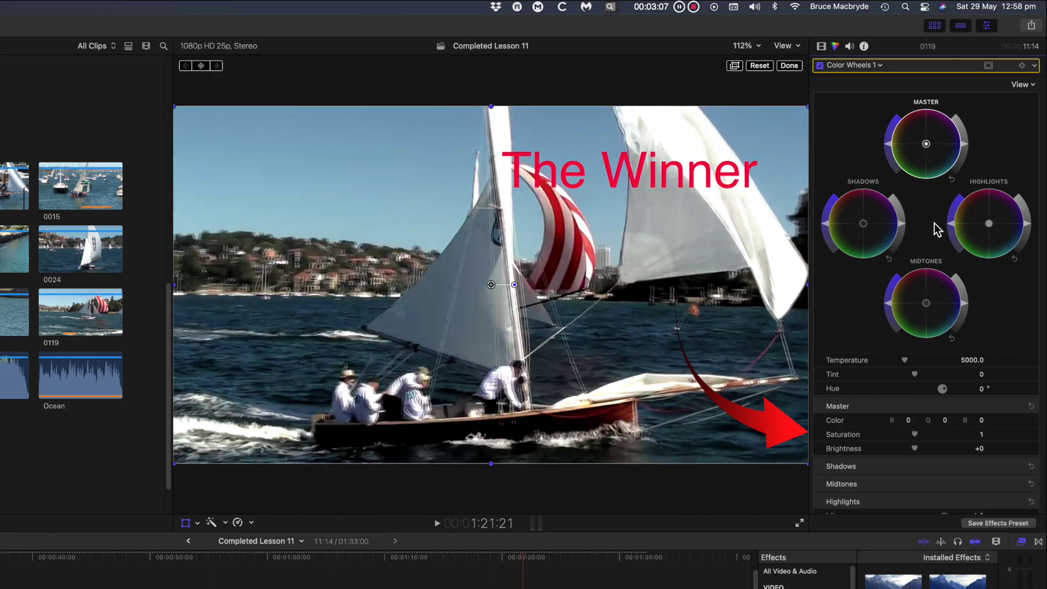
drag(947, 390, 939, 382)
drag(929, 377, 918, 362)
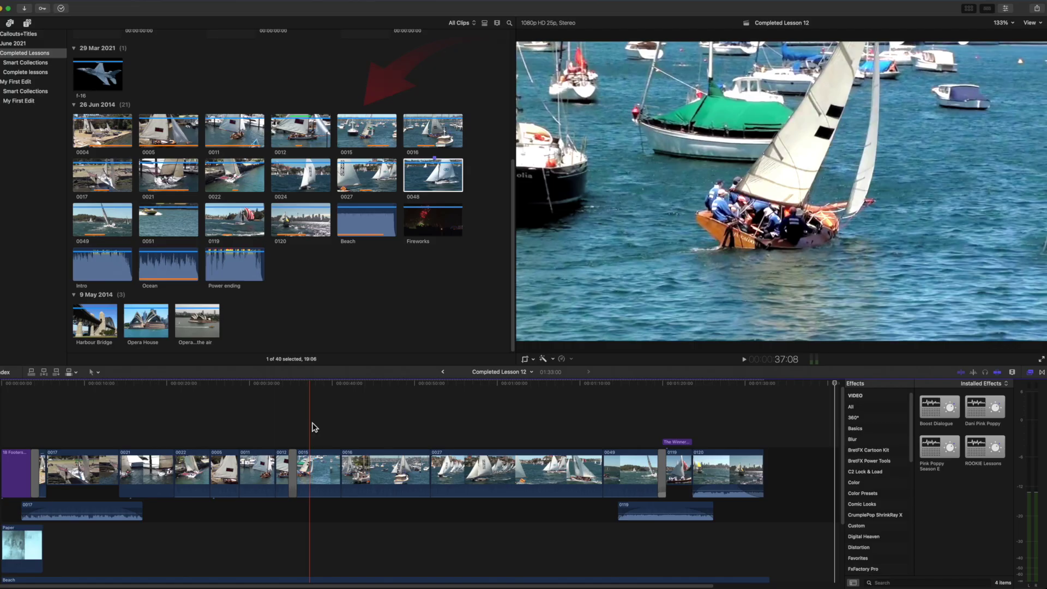
Inspect the 0011 browser clip's metadata in the Extended view with the inspector at full height.
click(232, 127)
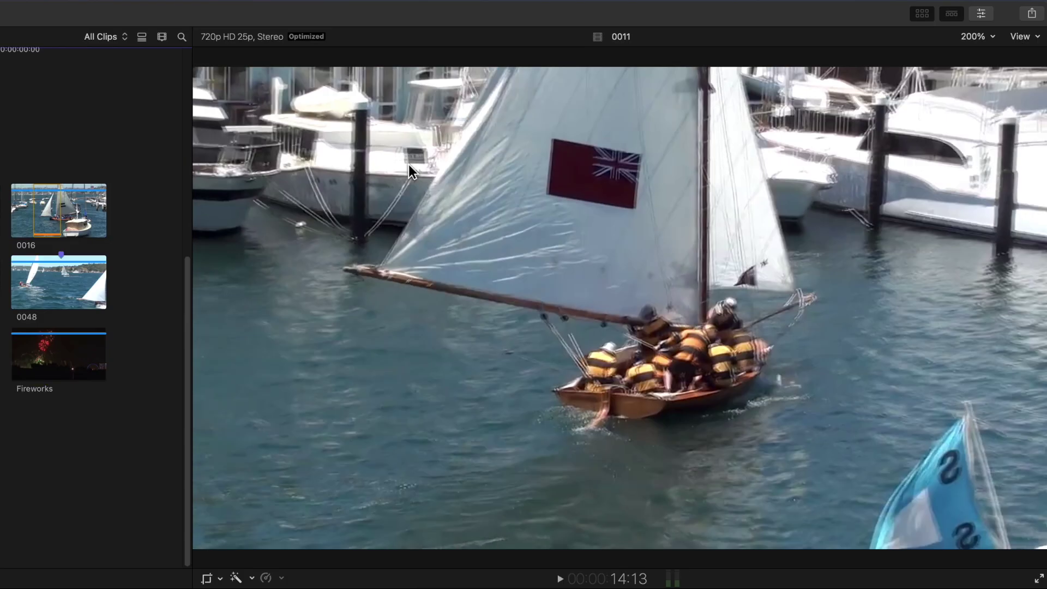
click(989, 16)
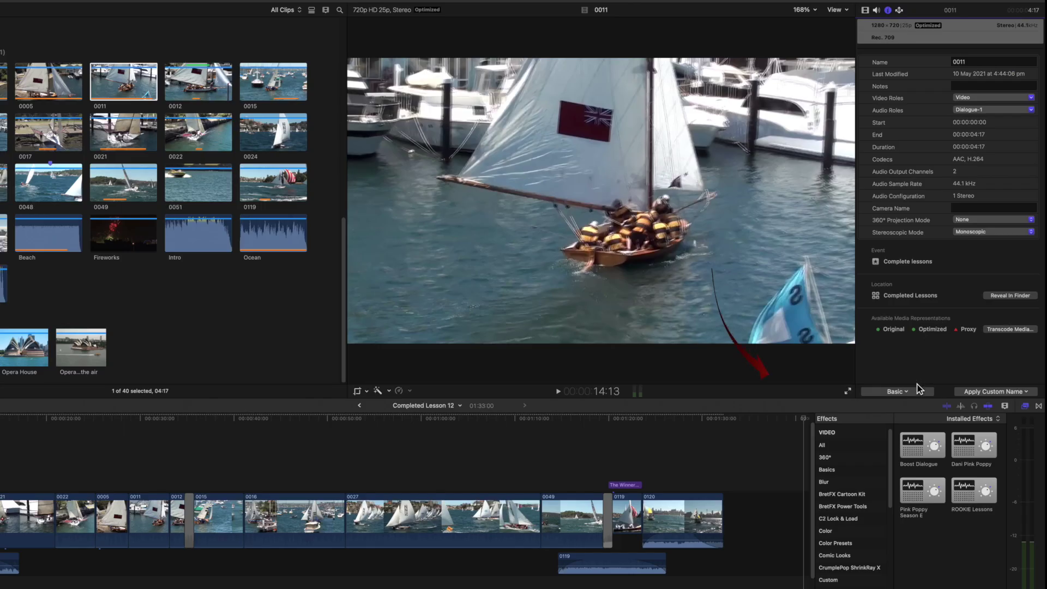
click(913, 392)
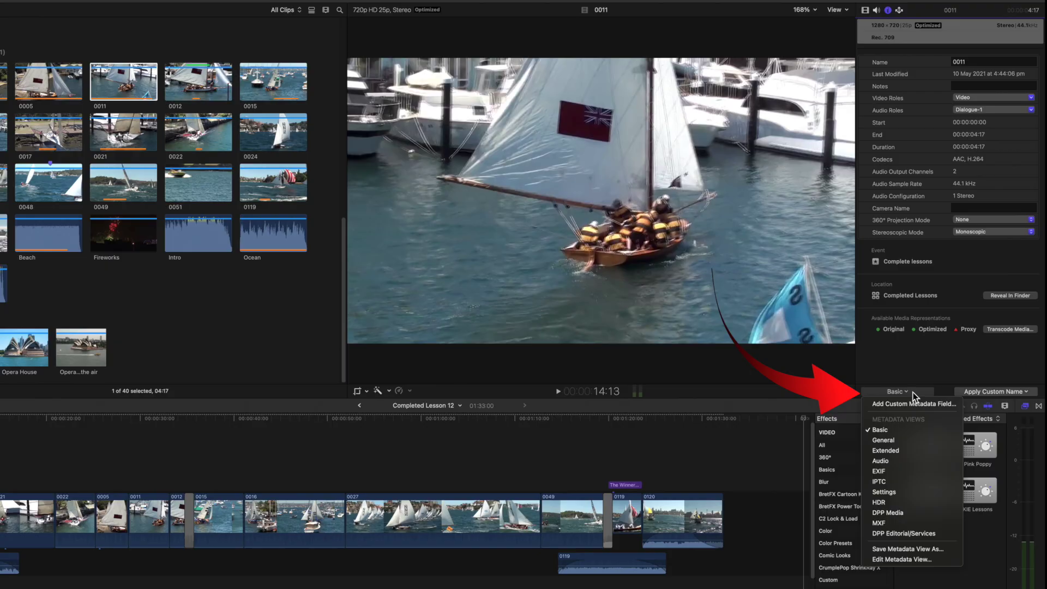
click(908, 450)
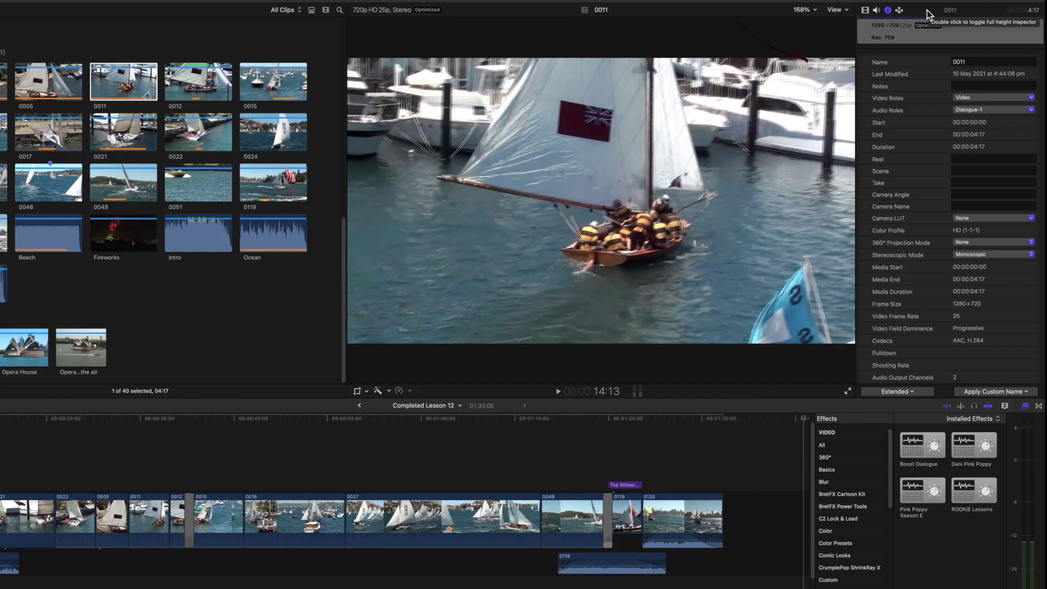
double_click(927, 11)
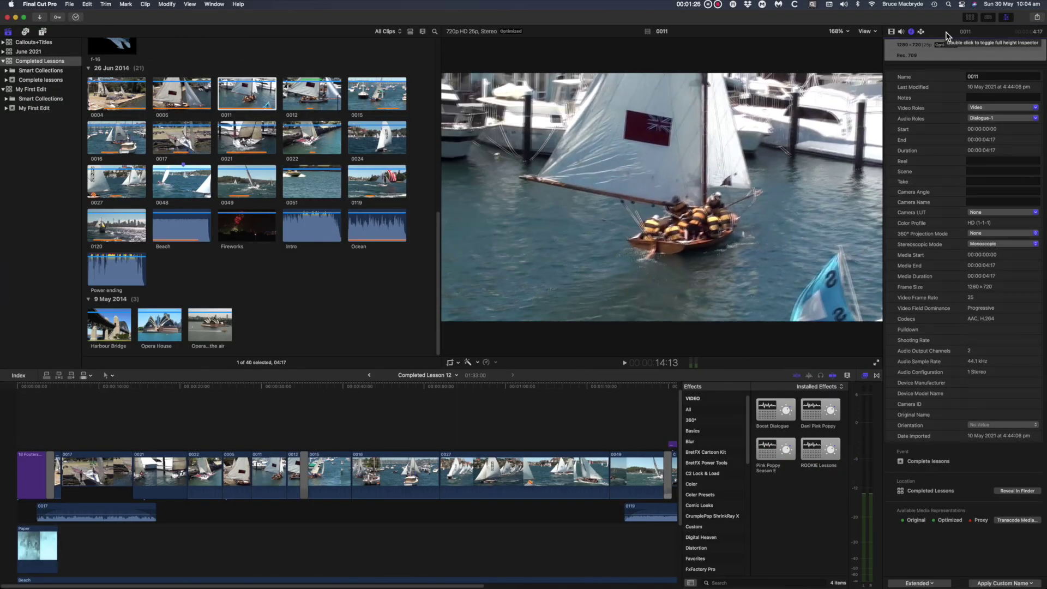
Select the Completed Lesson 17 project, view its modifiable project settings, and dismiss them without changes.
scroll(289, 131, up, 5)
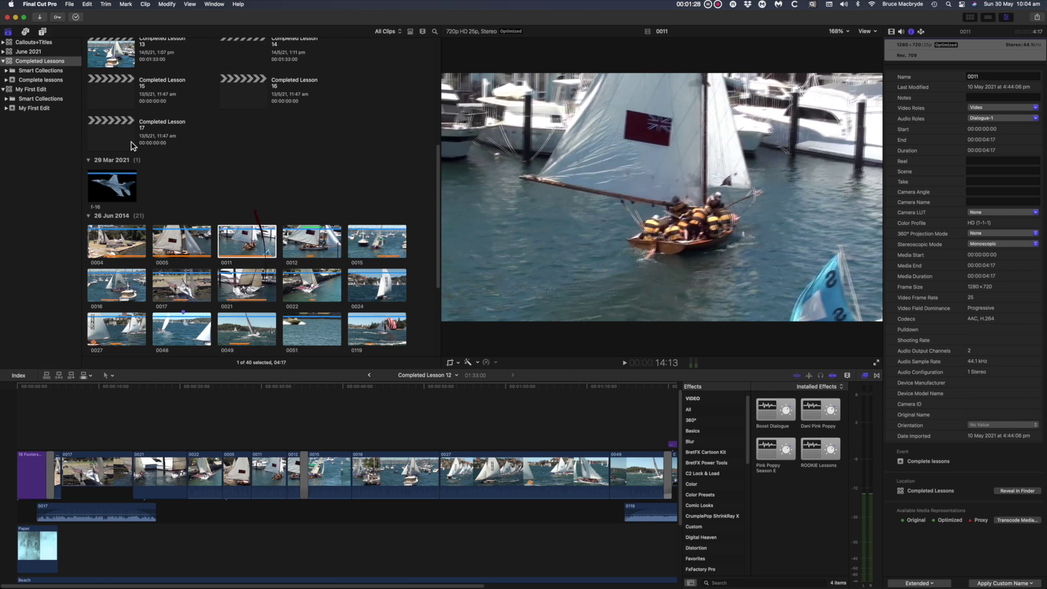
click(127, 138)
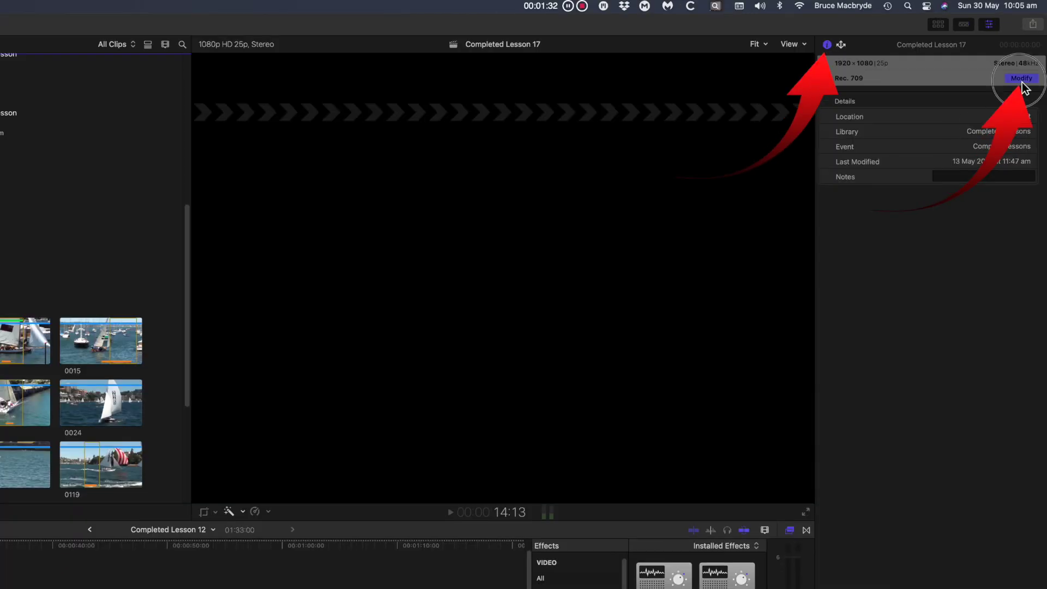
click(1028, 56)
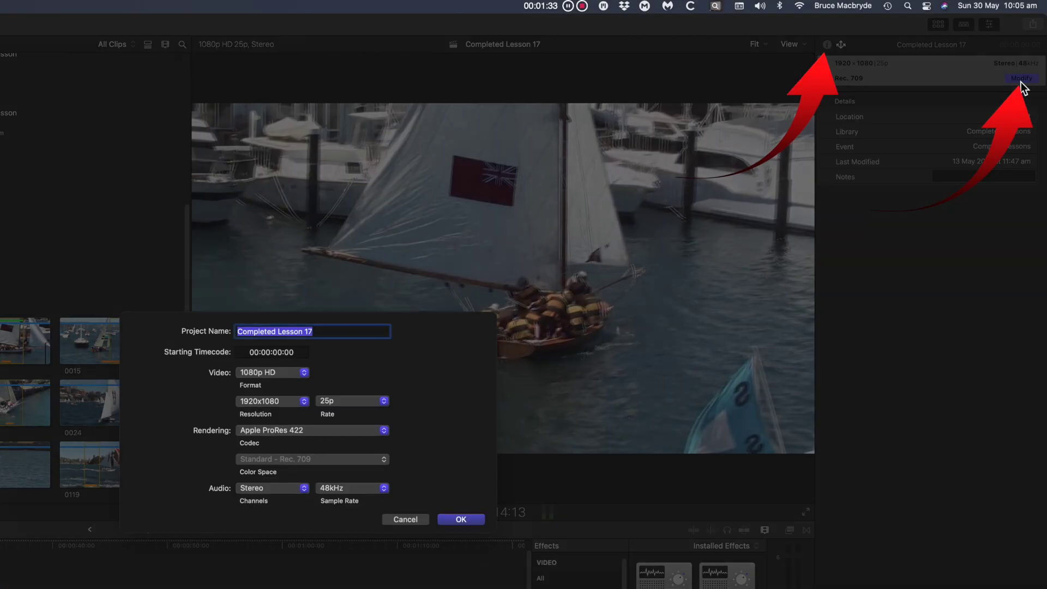
click(413, 520)
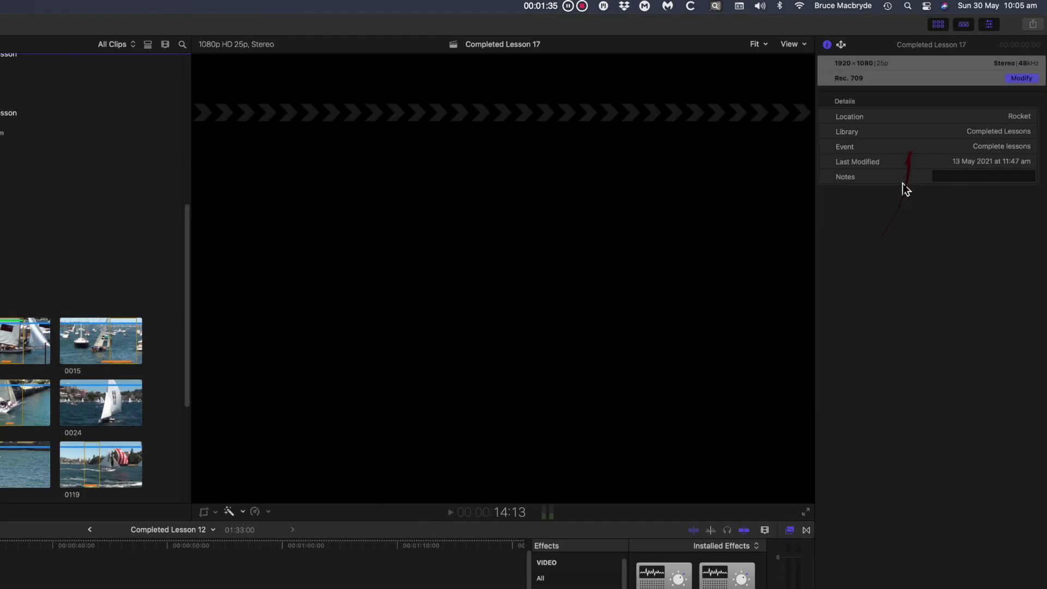
View the sharing attributes of Completed Lesson 17, and examine the exported file details of Completed Lesson 12.
click(843, 44)
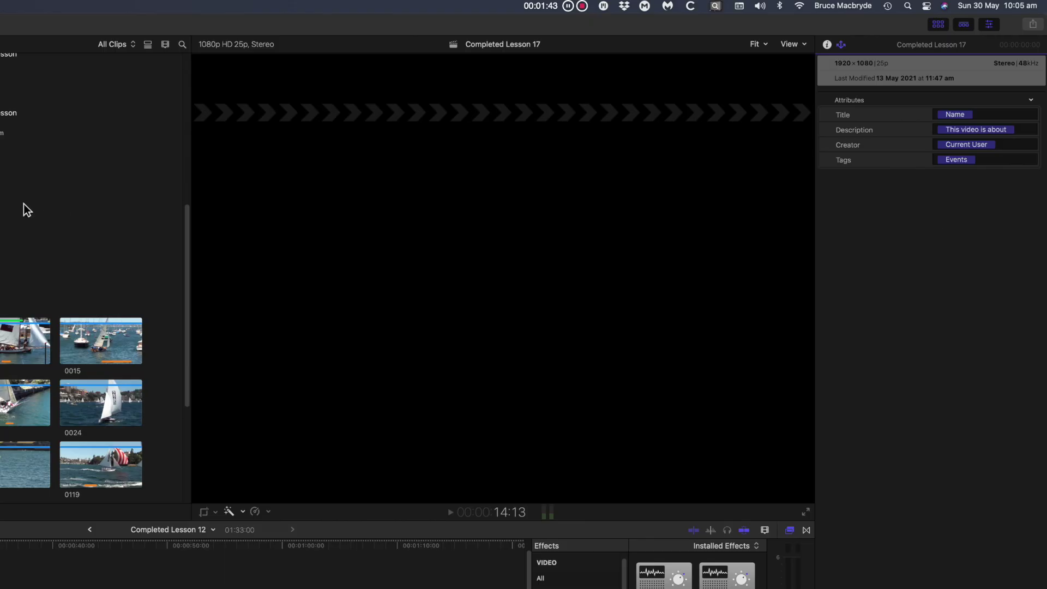
scroll(27, 209, up, 2)
click(4, 117)
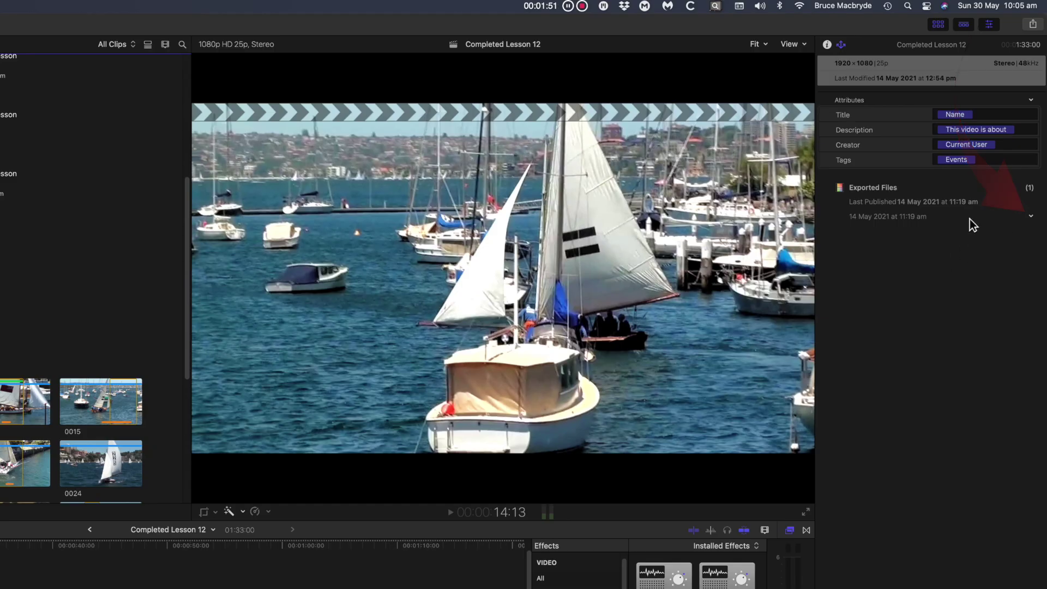
click(1031, 217)
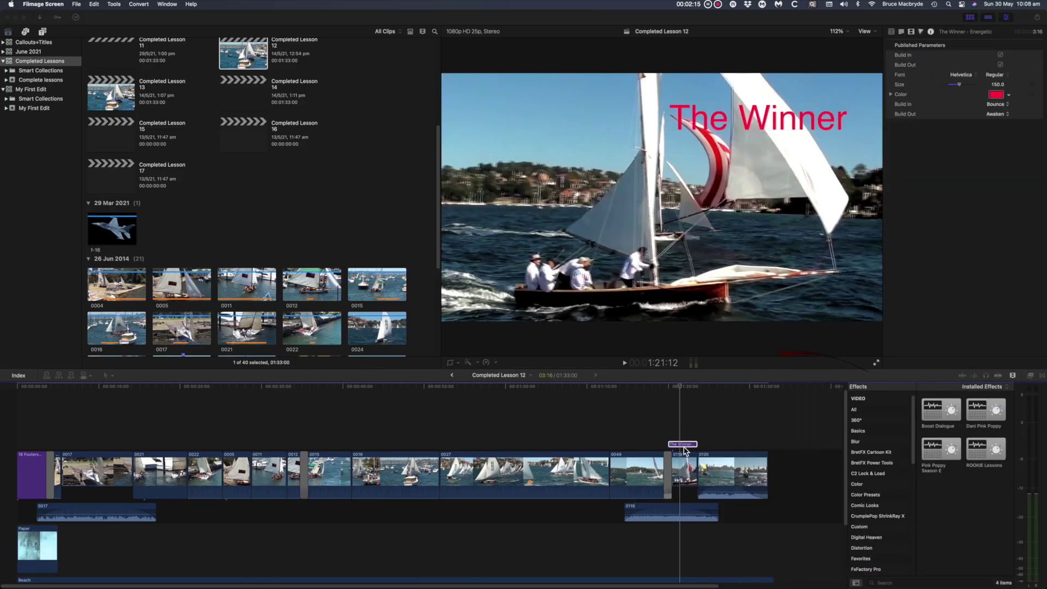
Select The Winner title in the timeline, show its text settings, and set its font to Helvetica Neue.
click(684, 448)
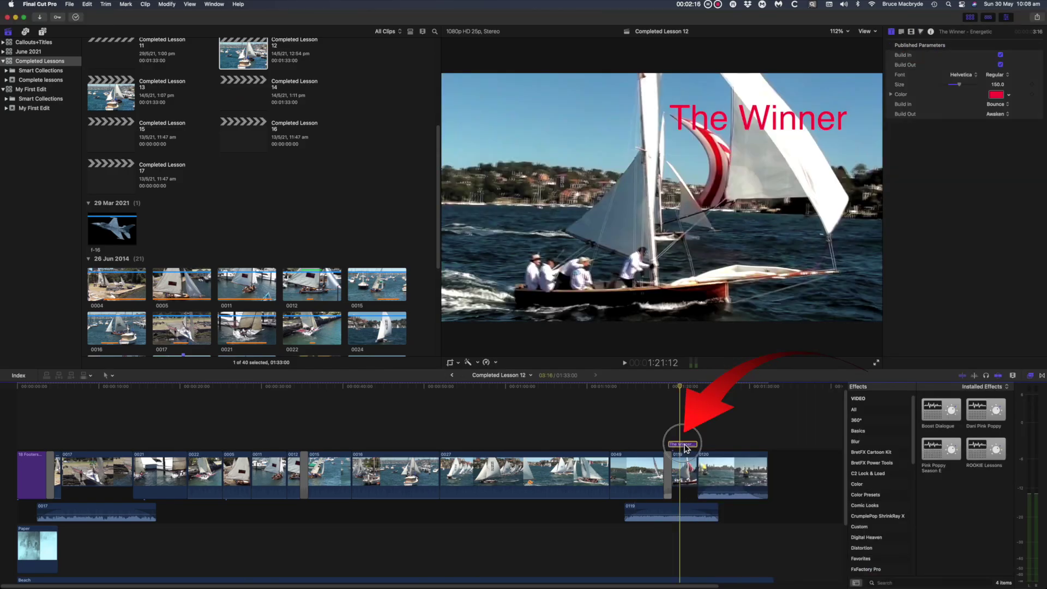
key(space)
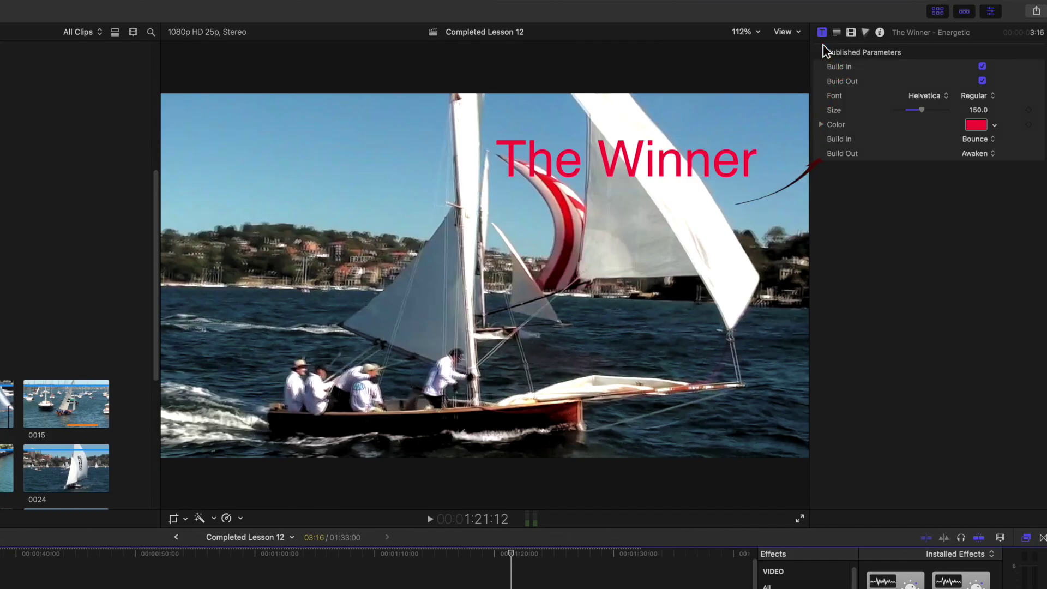
click(835, 32)
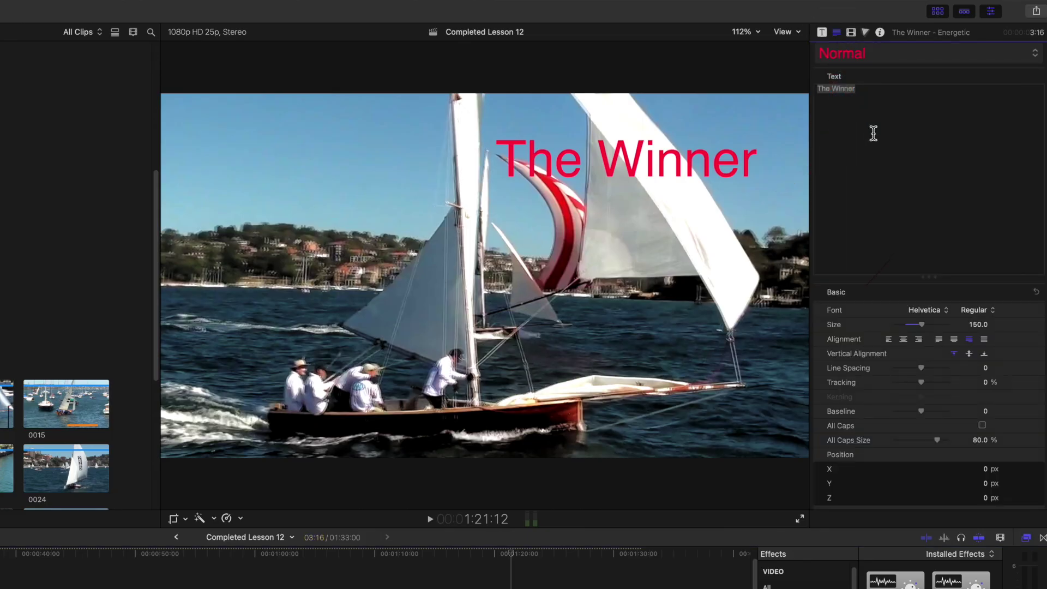
click(864, 87)
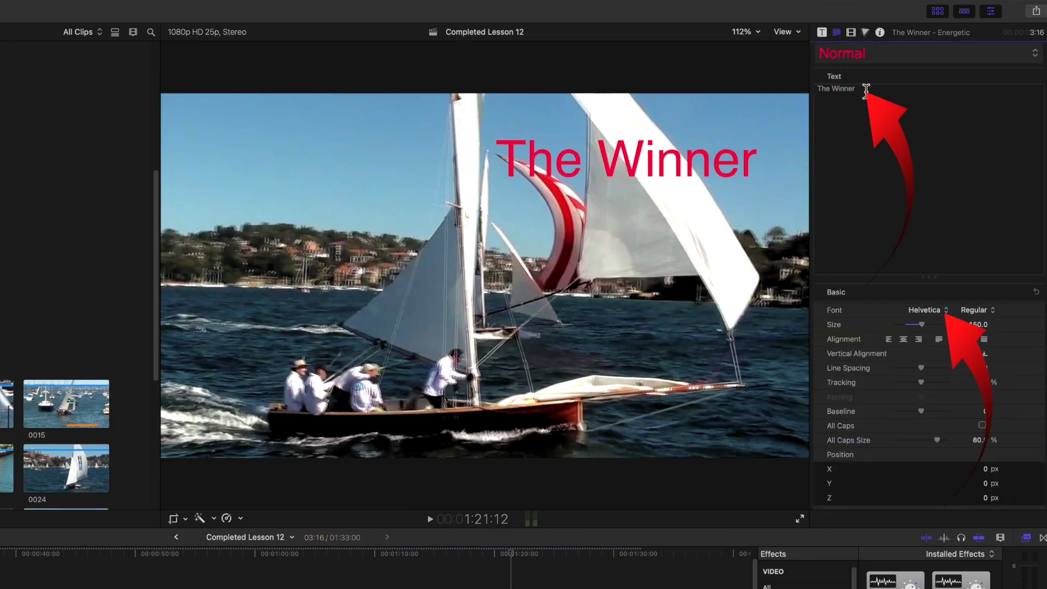
click(937, 310)
click(862, 309)
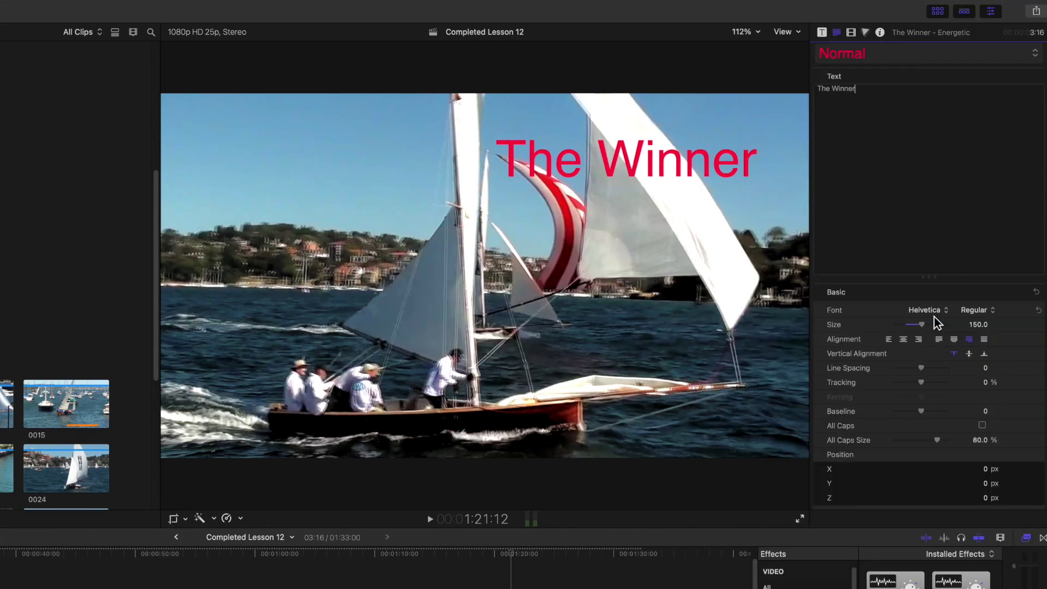
Expand the title's Face settings and open the color picker for the face color.
scroll(954, 368, down, 5)
scroll(964, 375, down, 2)
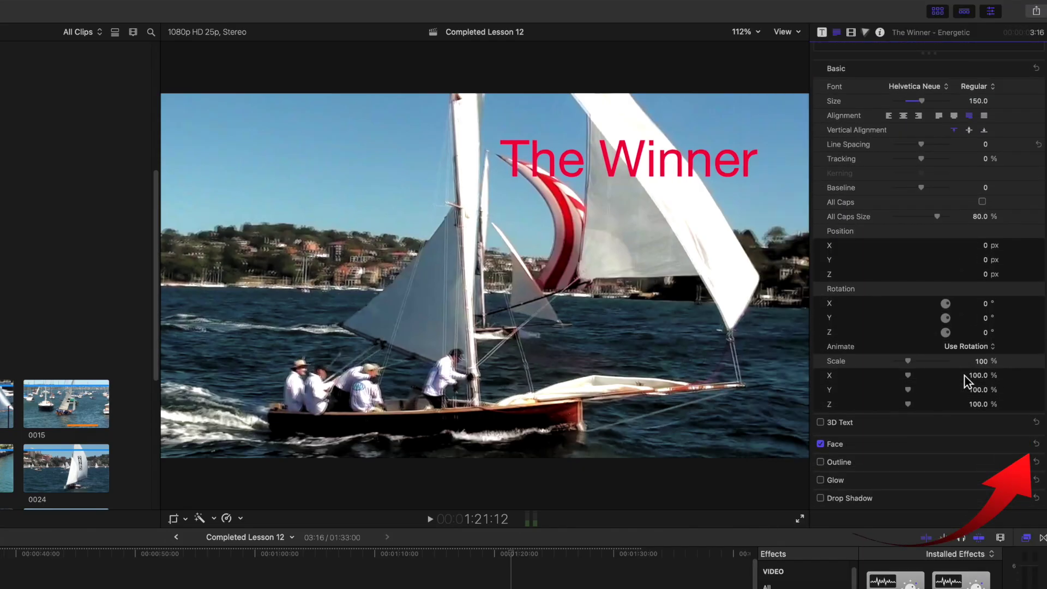
click(1027, 448)
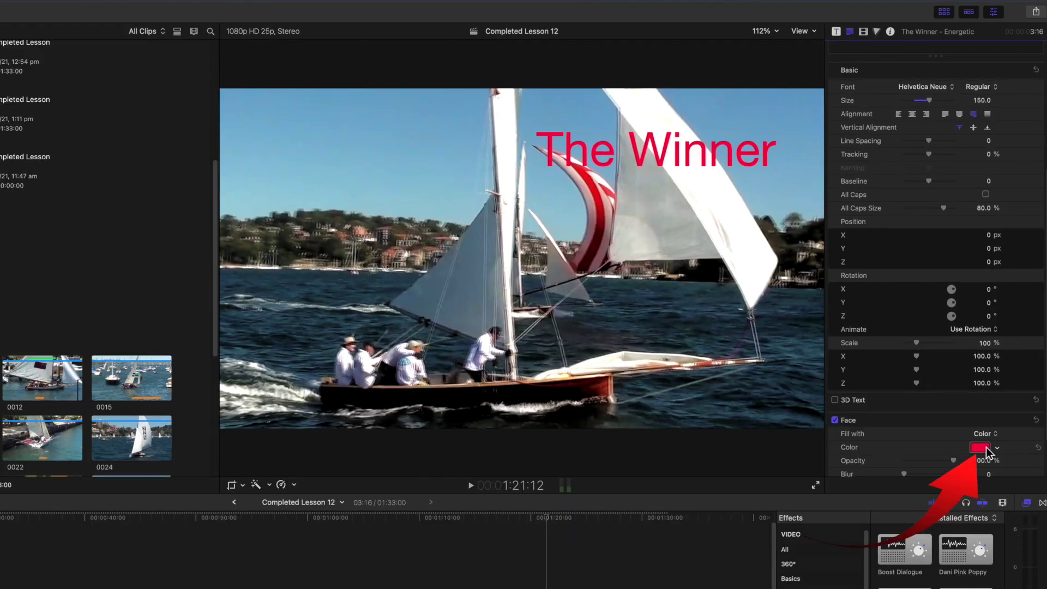
click(981, 448)
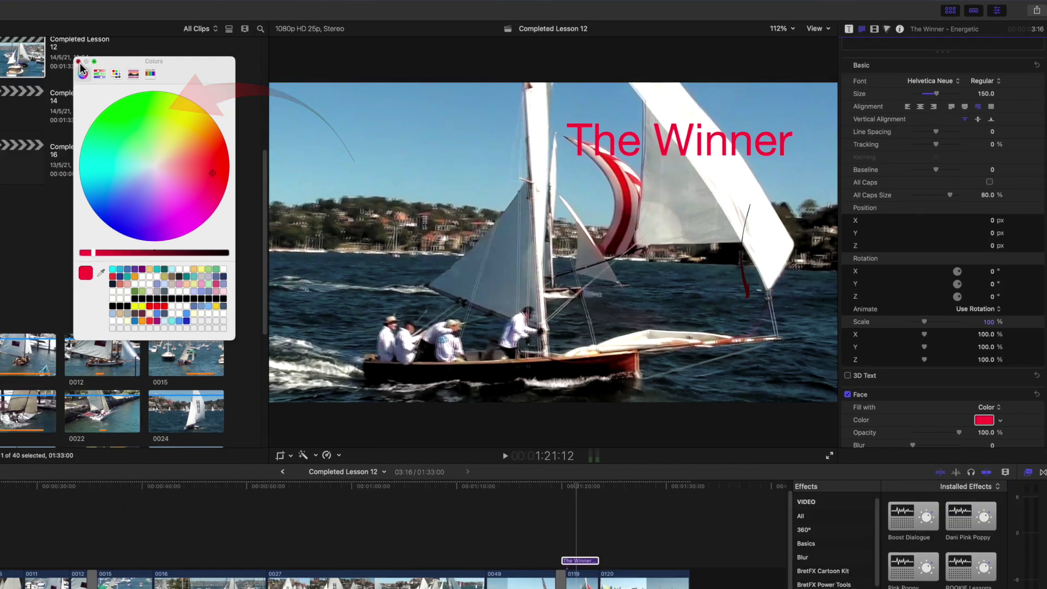
Close the color picker, turn on 3D Text for The Winner title and show its settings.
click(17, 66)
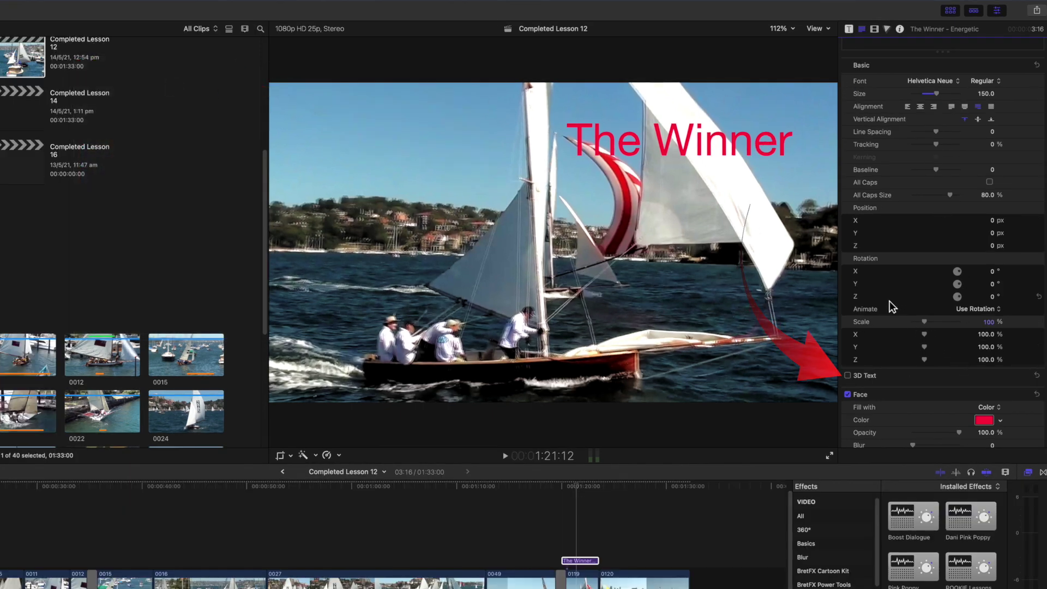
click(847, 375)
scroll(984, 366, down, 5)
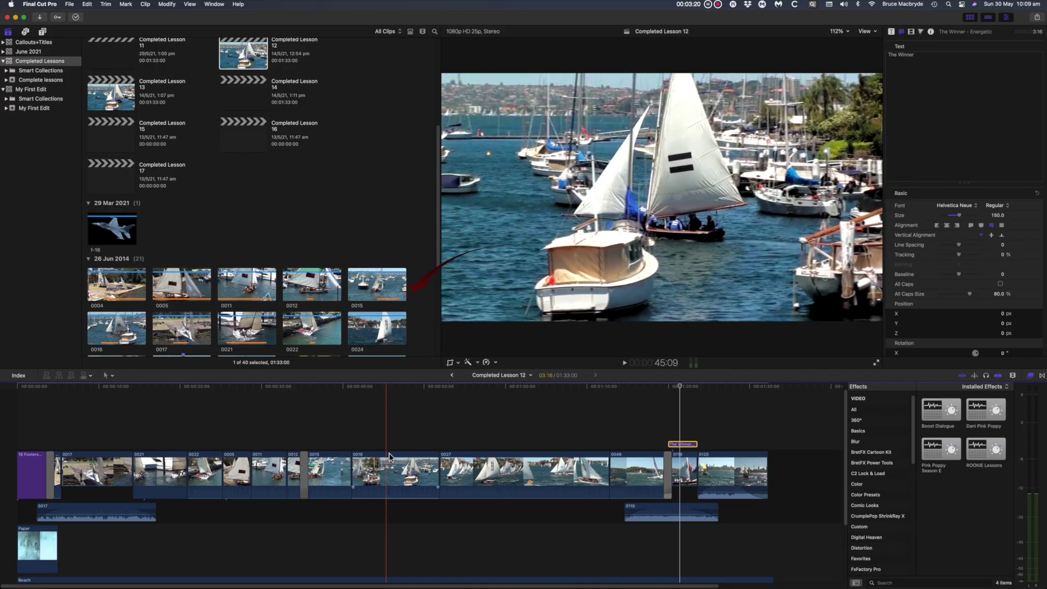
Connect the Opera House still from the browser above clip 0016 at 45:14 in the timeline.
click(391, 413)
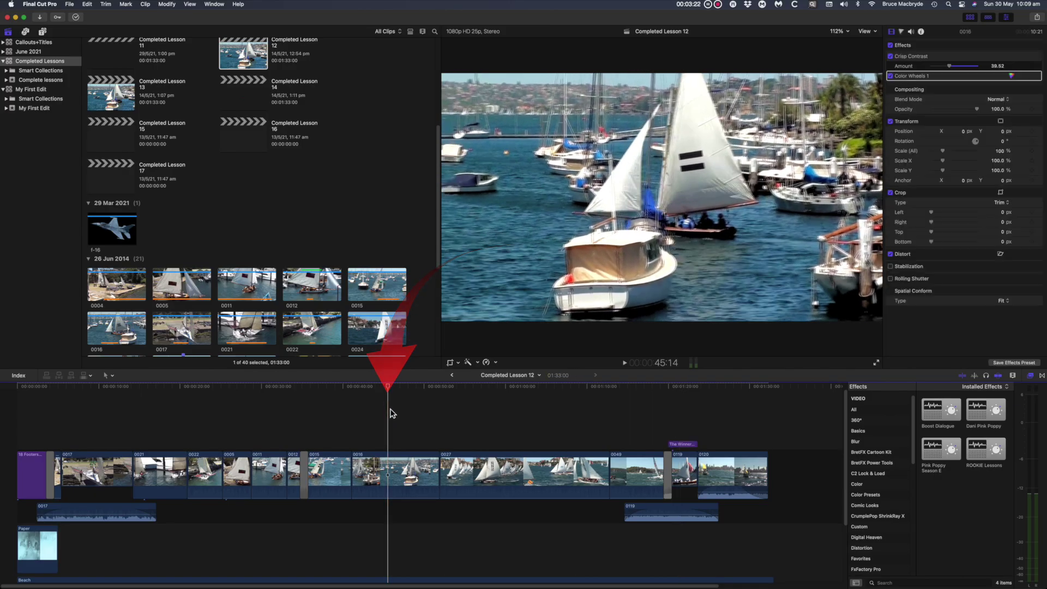
scroll(213, 224, down, 7)
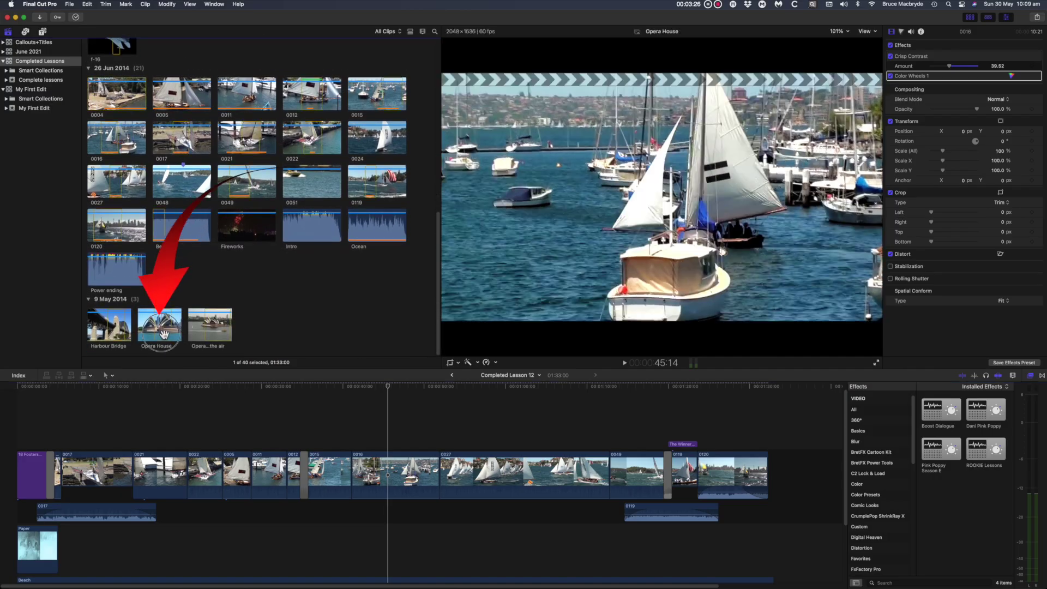
click(164, 334)
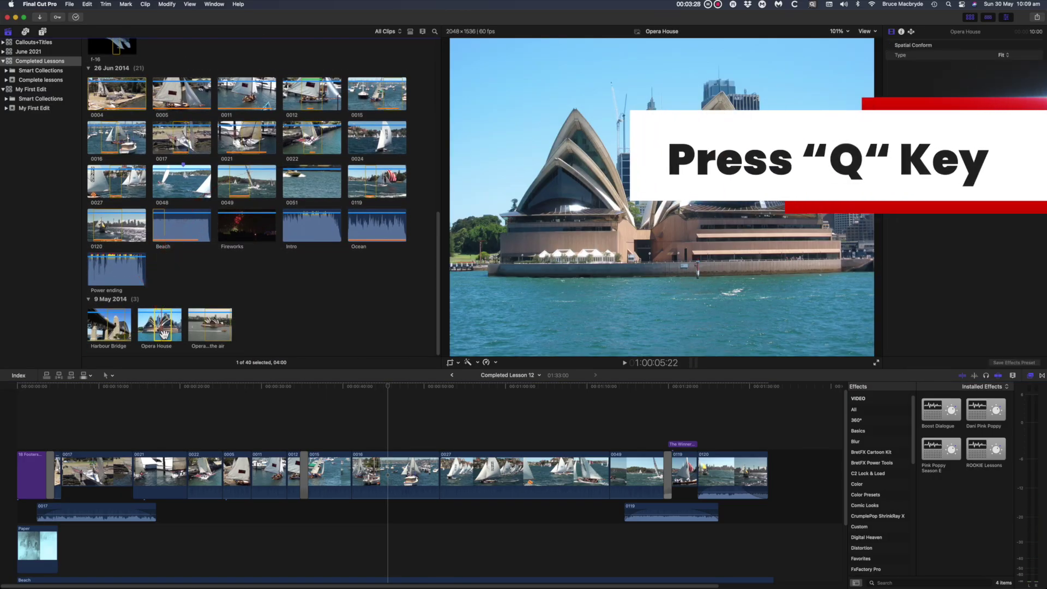
key(q)
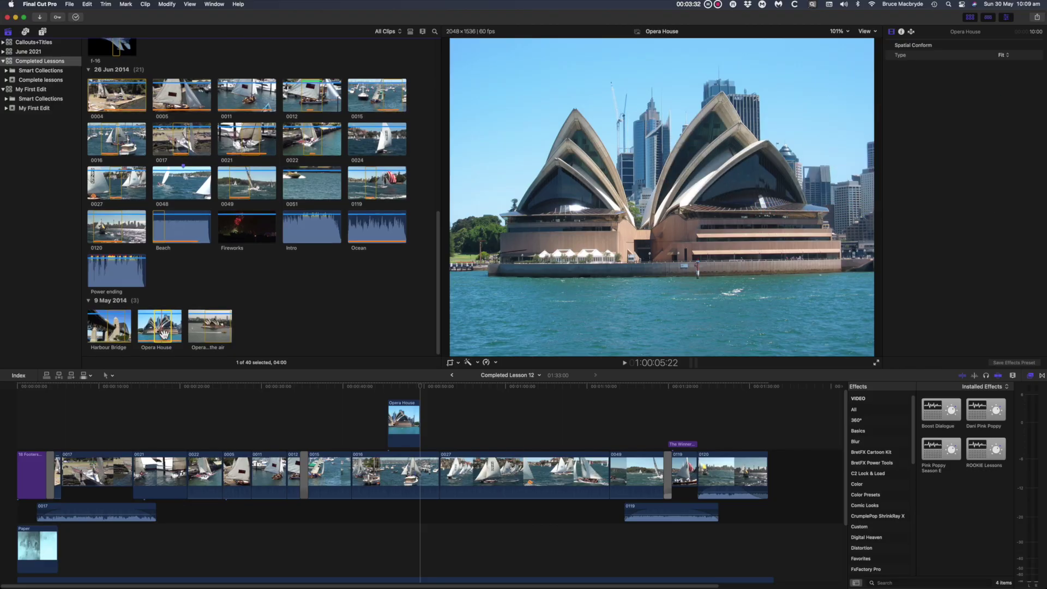
Set the spatial conform type of the Opera House still in the timeline to Fill.
click(406, 409)
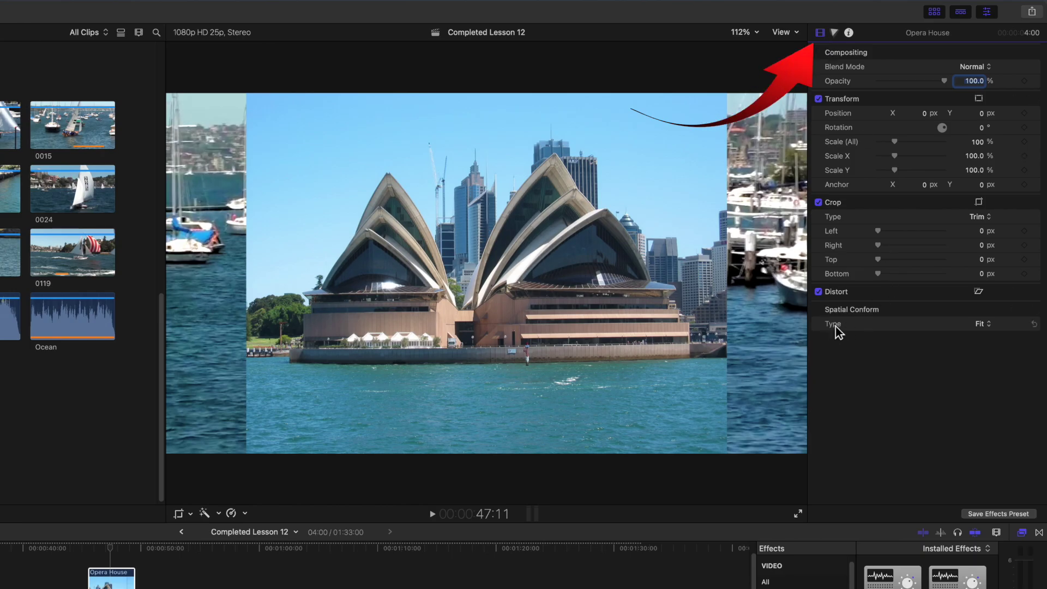
click(982, 325)
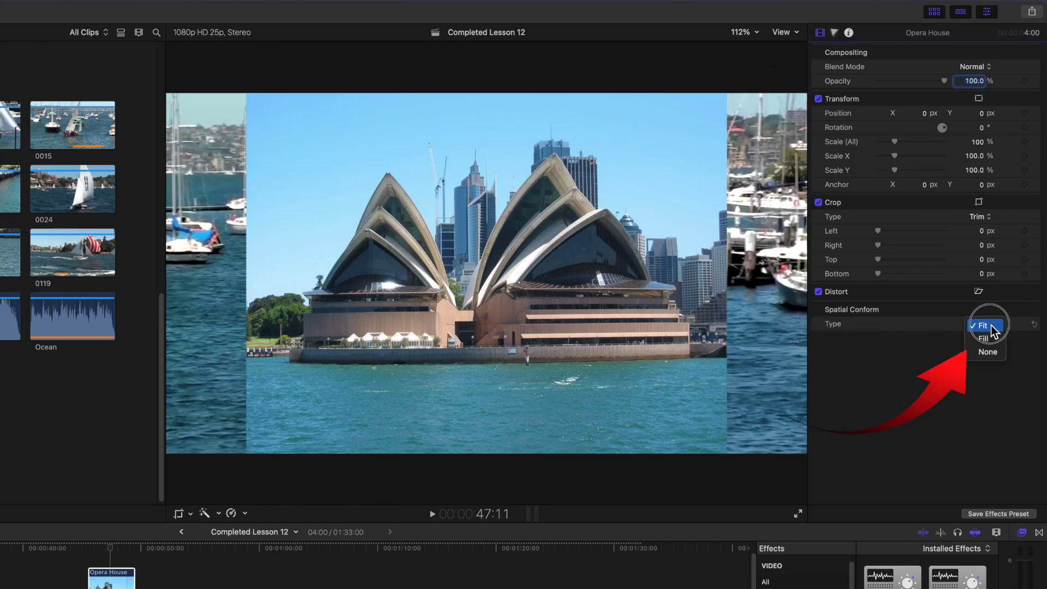
click(984, 339)
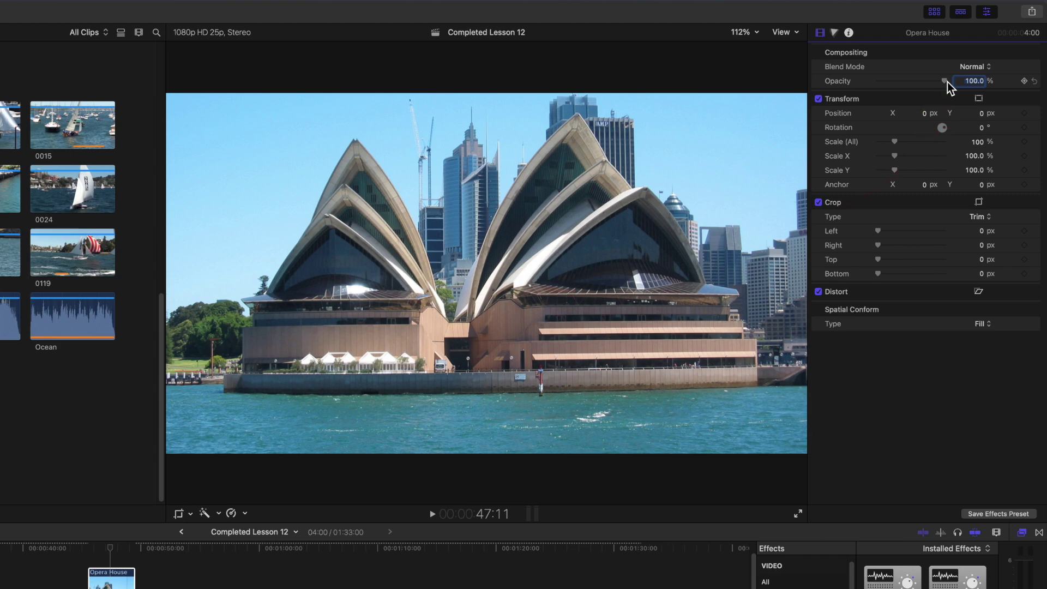
Try the opacity control and the Add, Multiply, Subtract, Color Dodge and Hard Light blend modes on the Opera House still, and restore Normal.
mouse_move(949, 87)
mouse_down()
mouse_move(898, 90)
mouse_move(961, 97)
mouse_up()
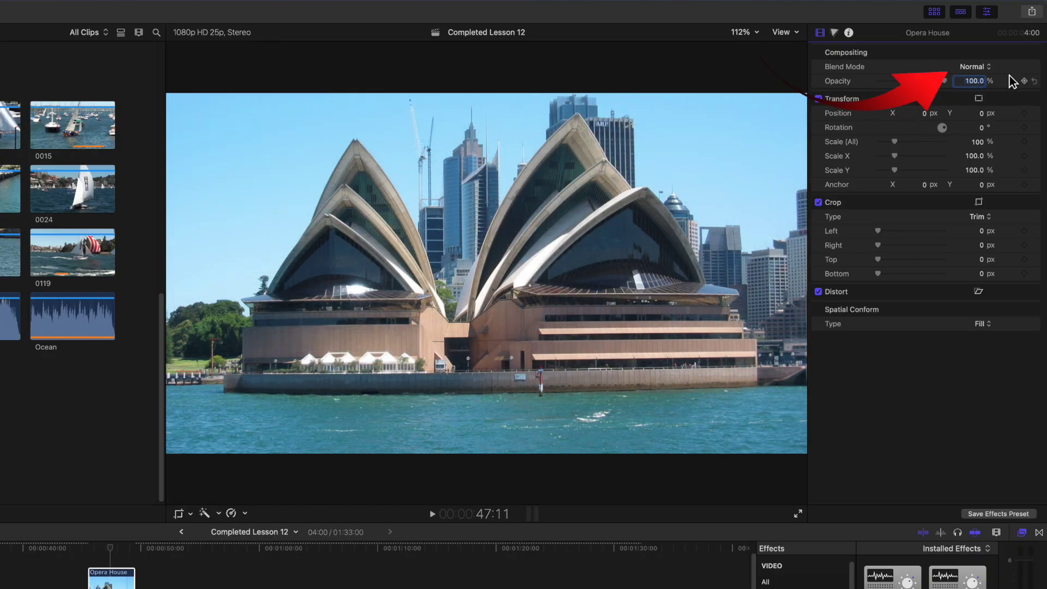
click(988, 68)
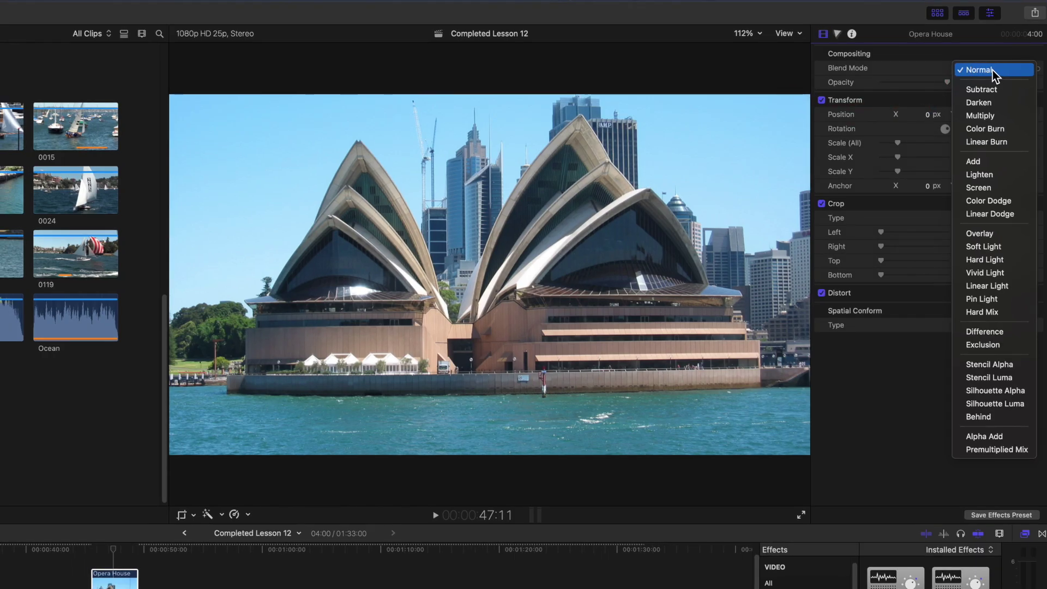
click(976, 160)
click(985, 69)
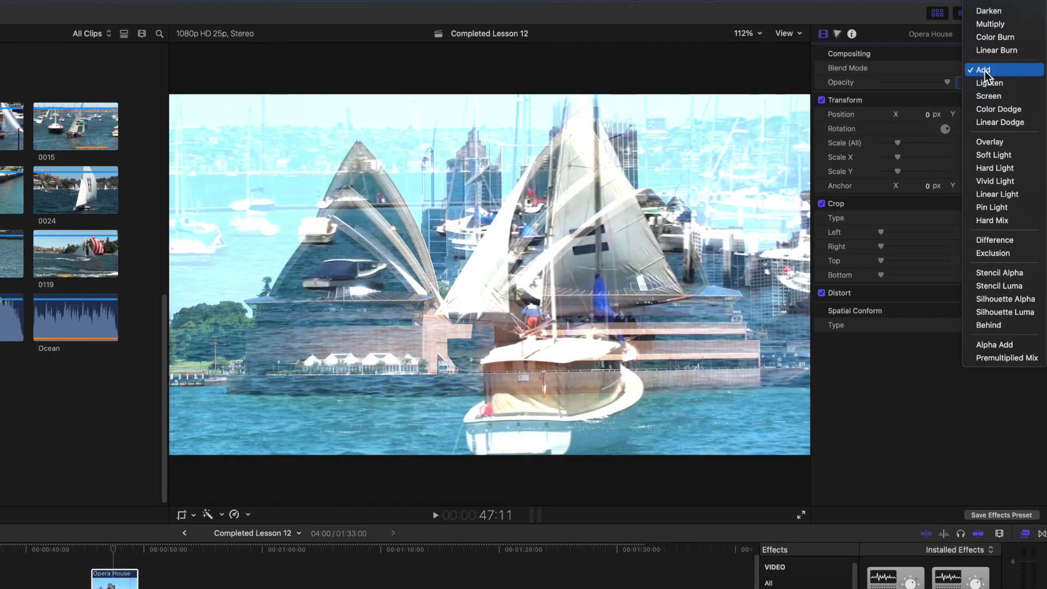
click(989, 24)
click(977, 67)
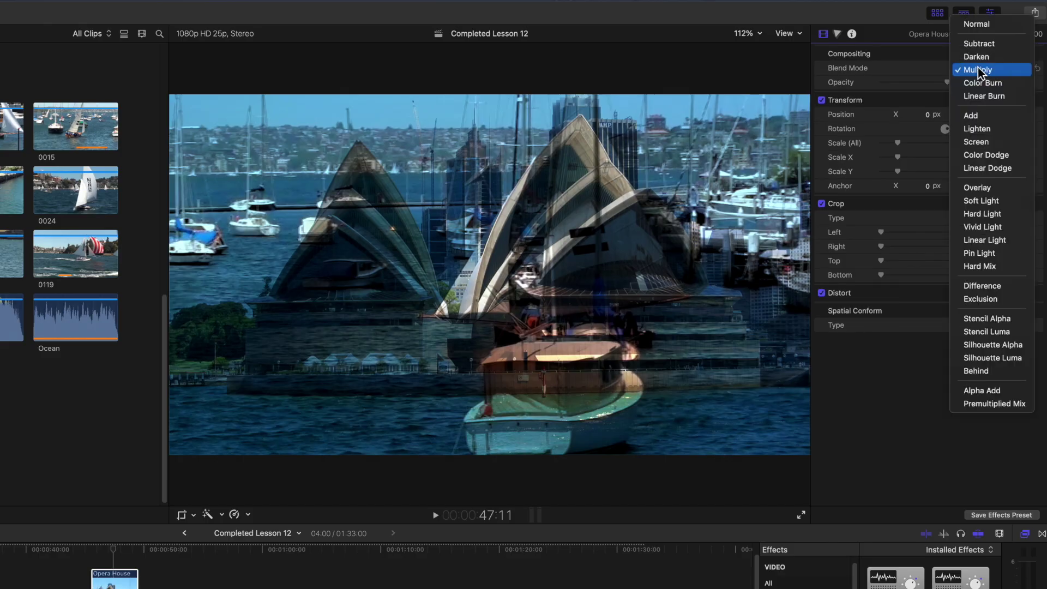
click(984, 48)
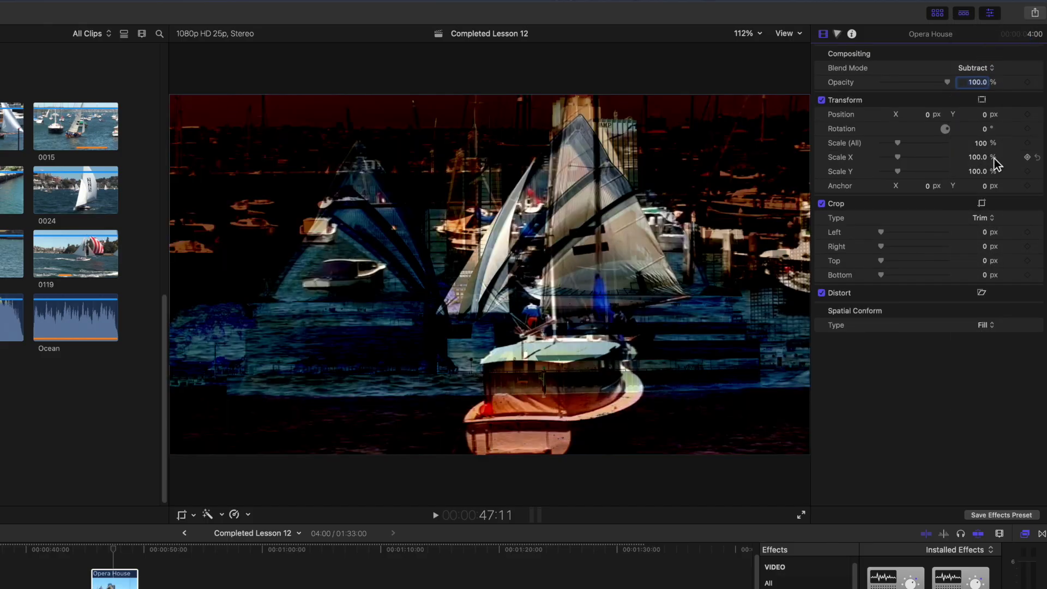
click(981, 69)
click(989, 192)
click(978, 68)
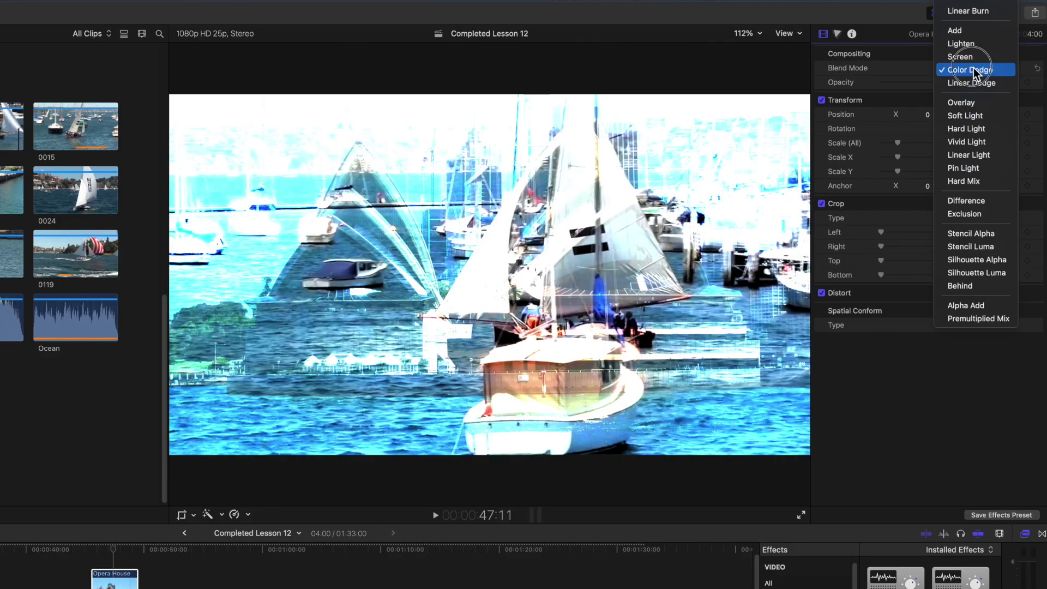
click(980, 131)
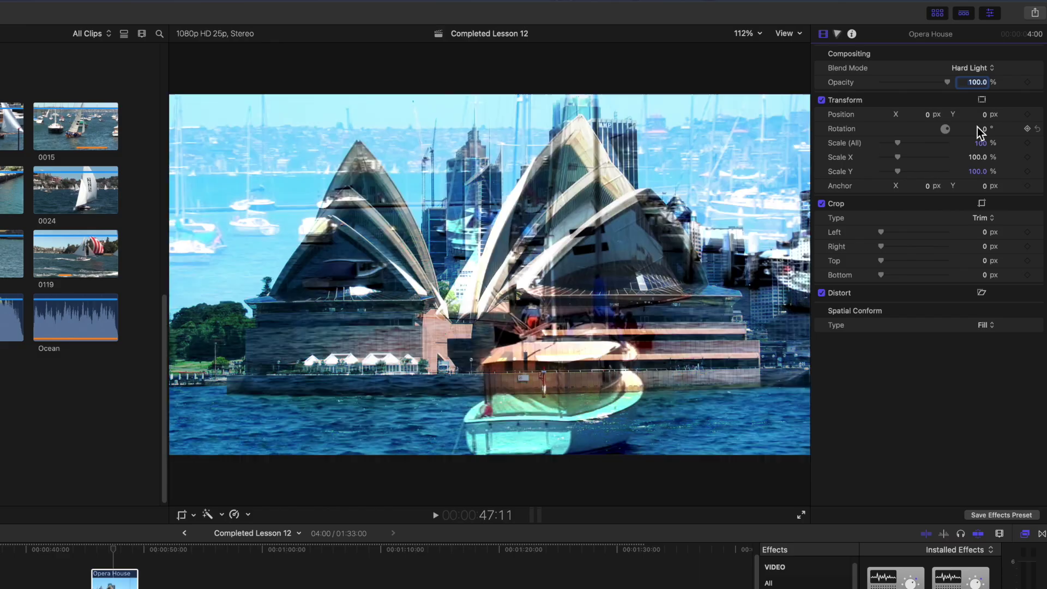
click(979, 68)
click(985, 3)
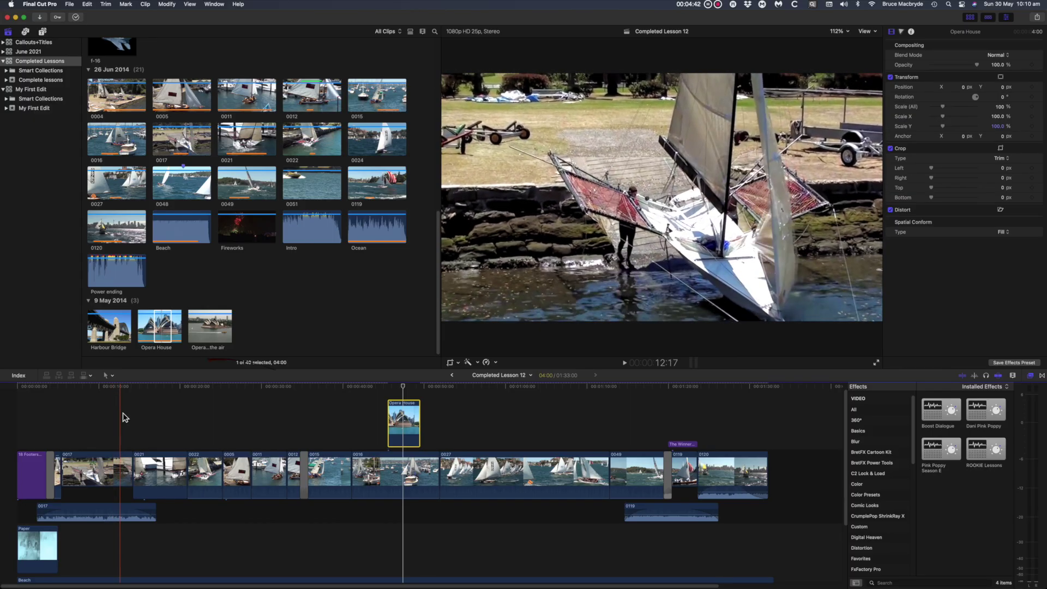
Turn stabilization off and back on for clip 0017 at the start of the timeline, and play the clip.
click(96, 469)
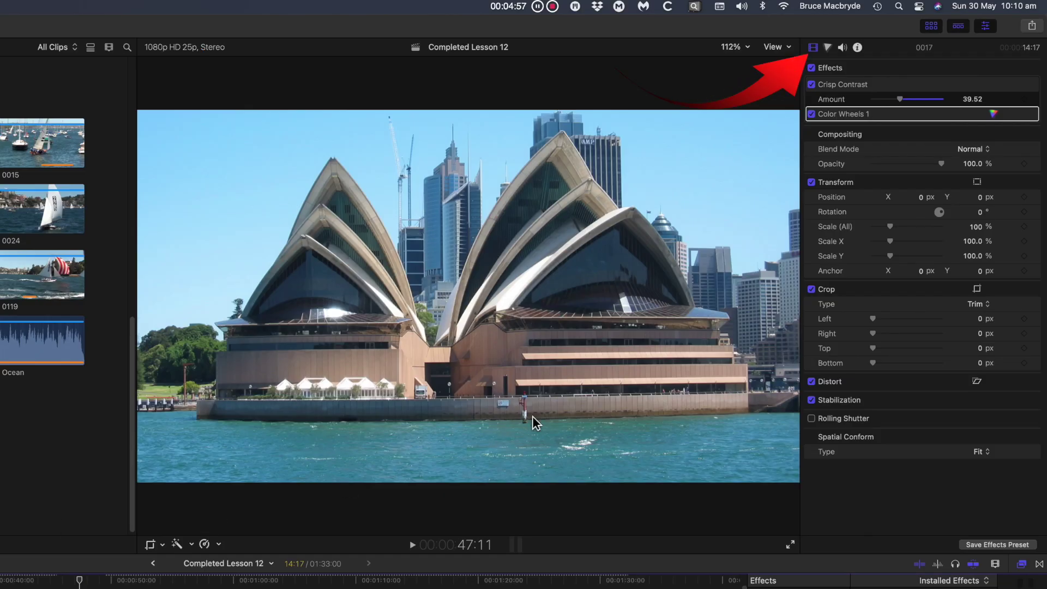
click(811, 400)
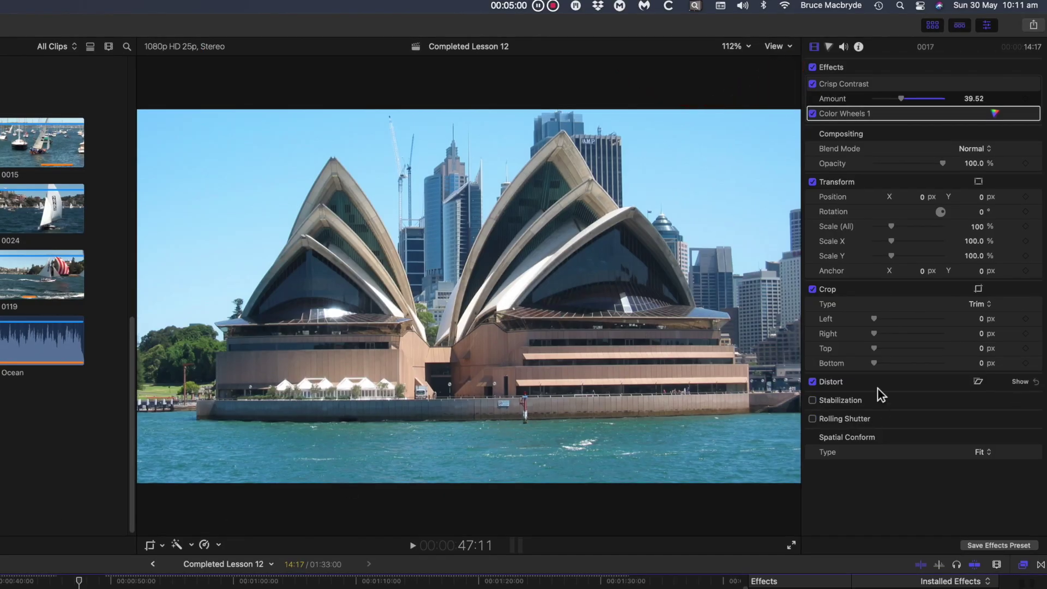
click(816, 403)
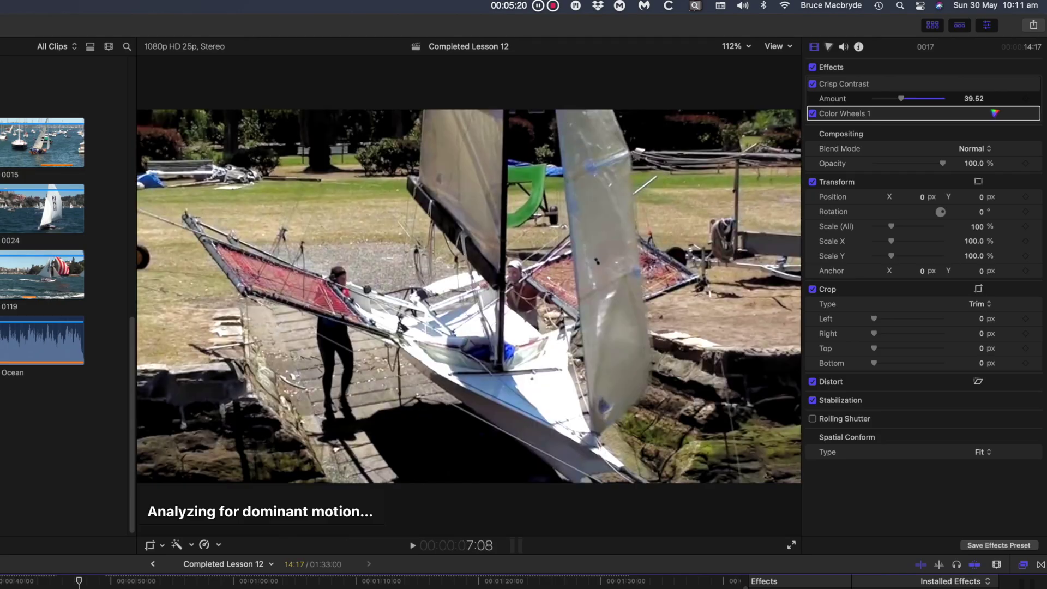
key(space)
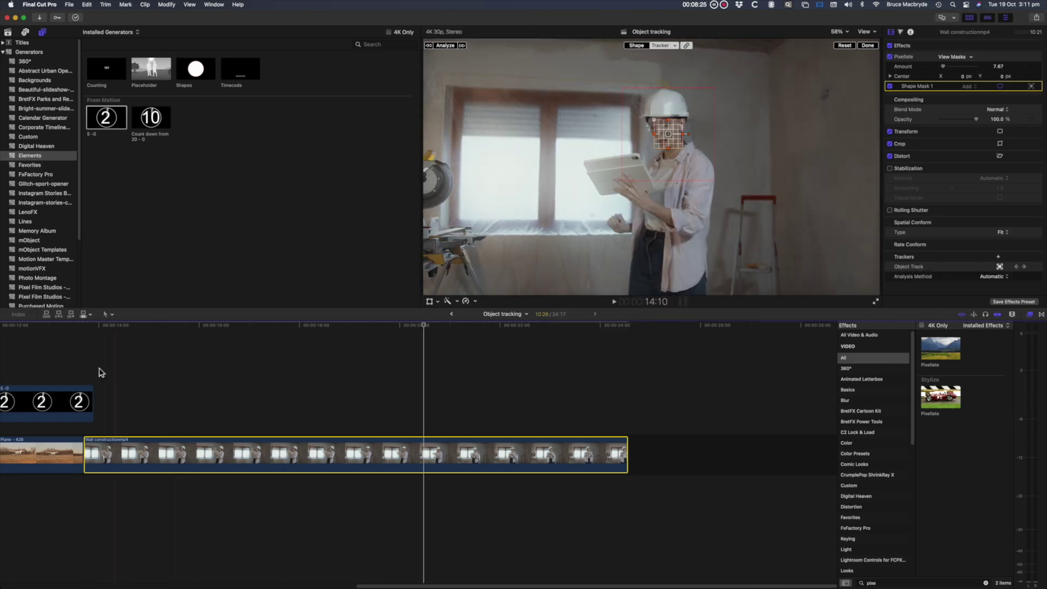
Preview the pixelated face and tracked title examples in the Object tracking project, and show the Titles and Generators browser.
click(94, 330)
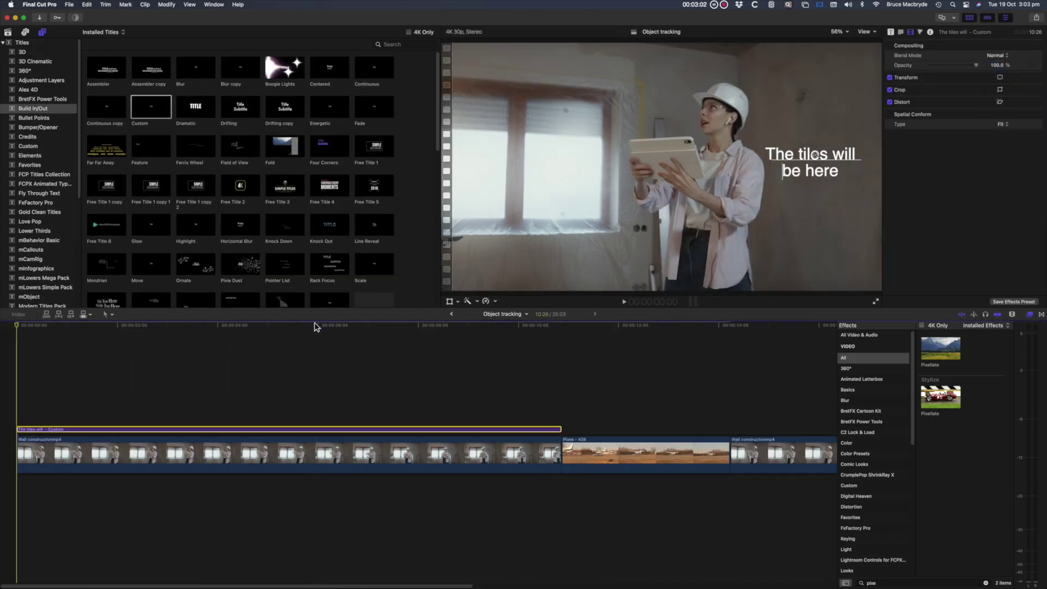
key(space)
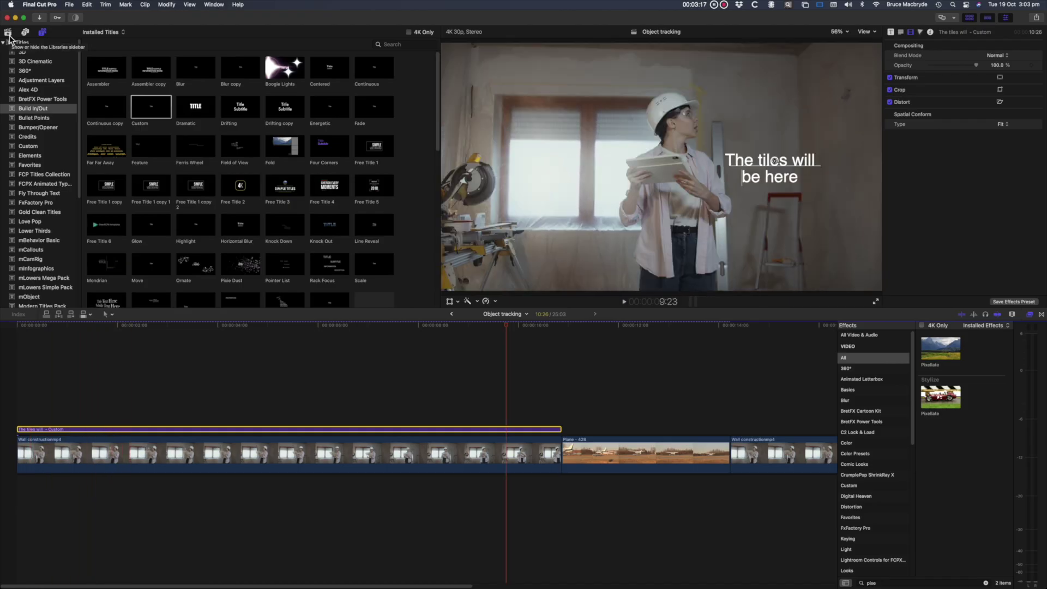
click(41, 33)
click(43, 33)
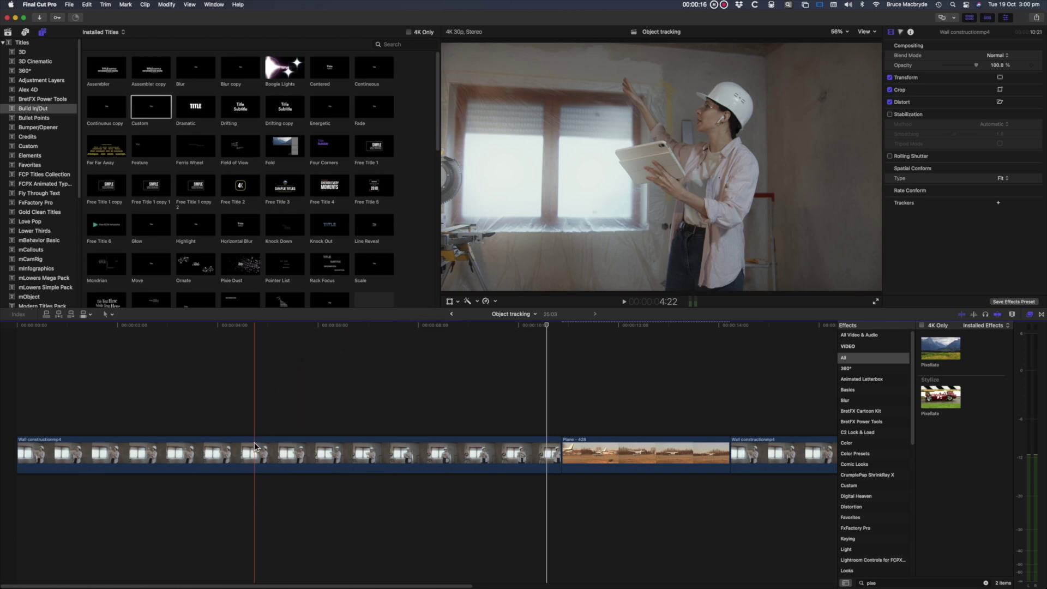
Add an object tracker to the first Wall construction clip, and view the analysis methods while keeping Automatic.
click(255, 445)
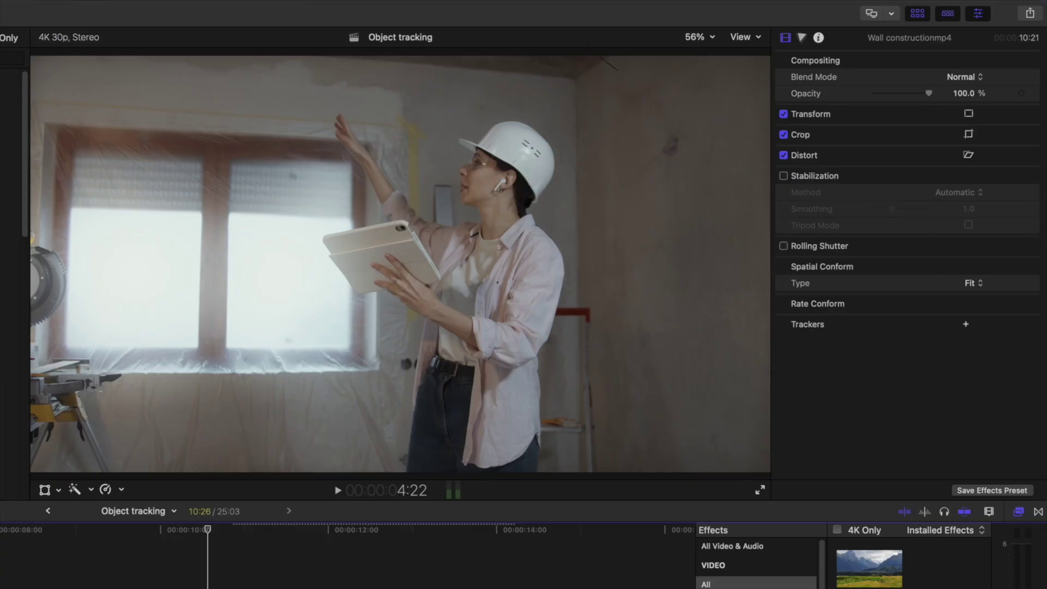
click(787, 40)
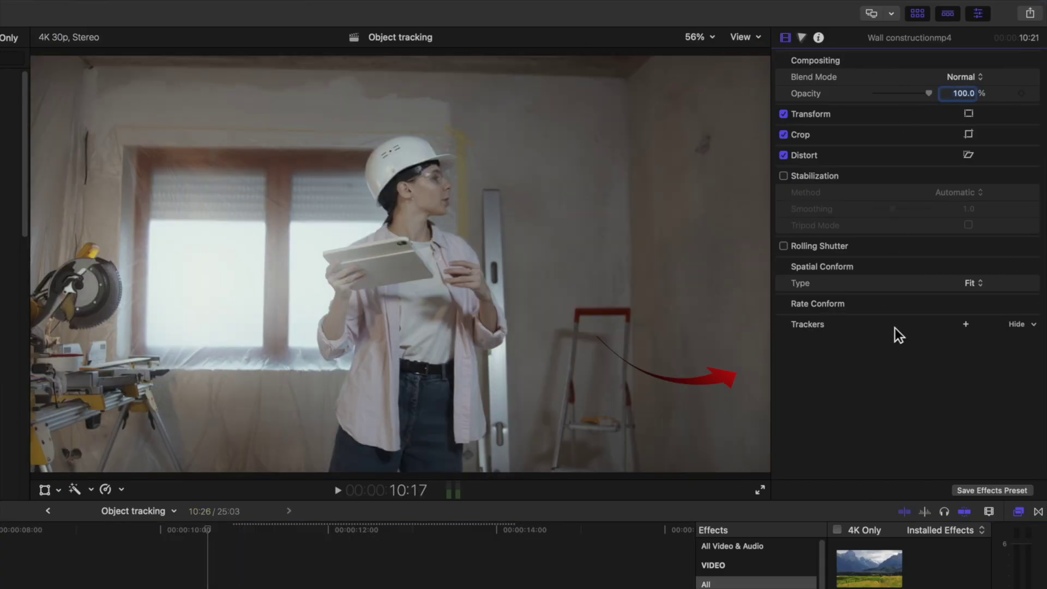
click(965, 325)
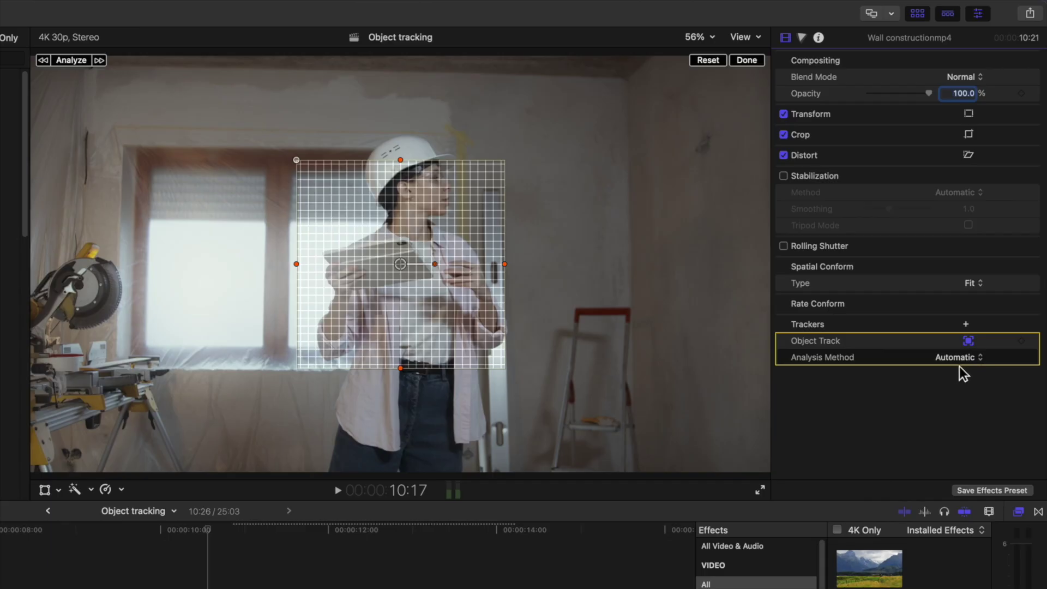
click(981, 361)
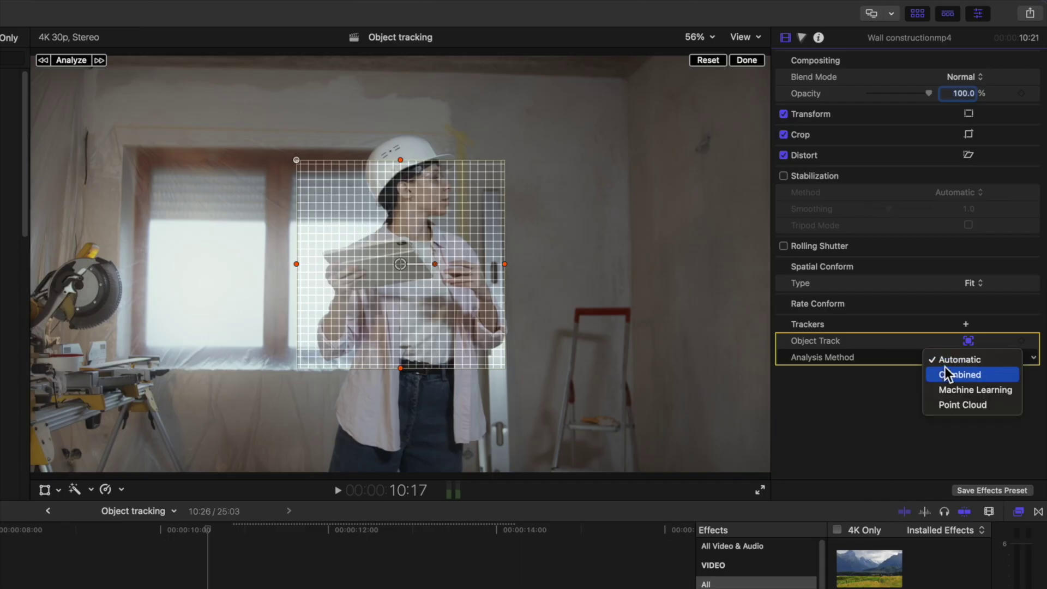
click(872, 393)
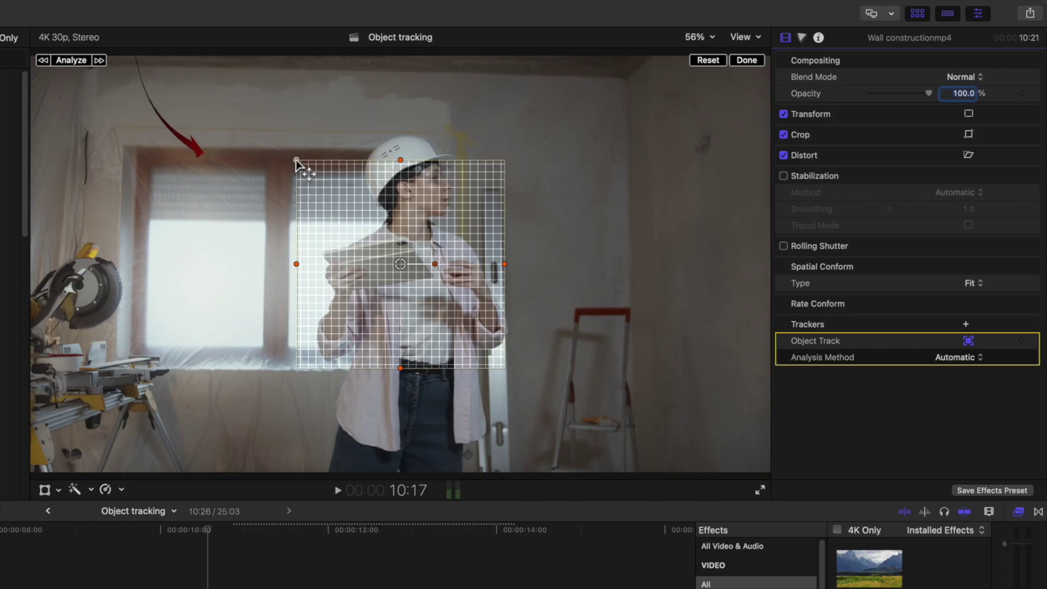
Reshape the tracker grid into a narrow oval and shrink it to fit over the woman's face.
drag(297, 160, 388, 207)
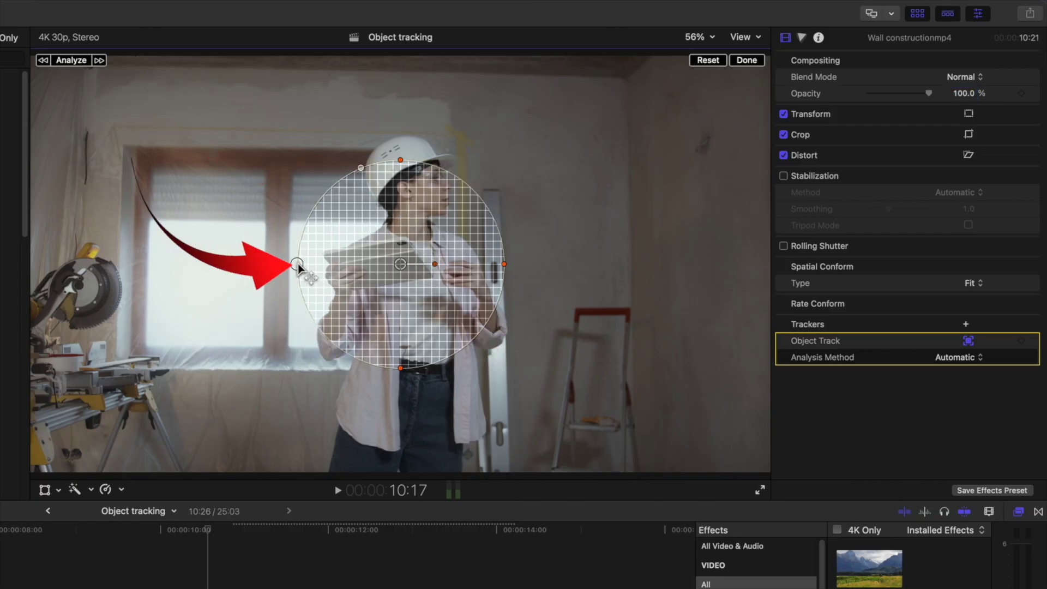
drag(297, 264, 327, 263)
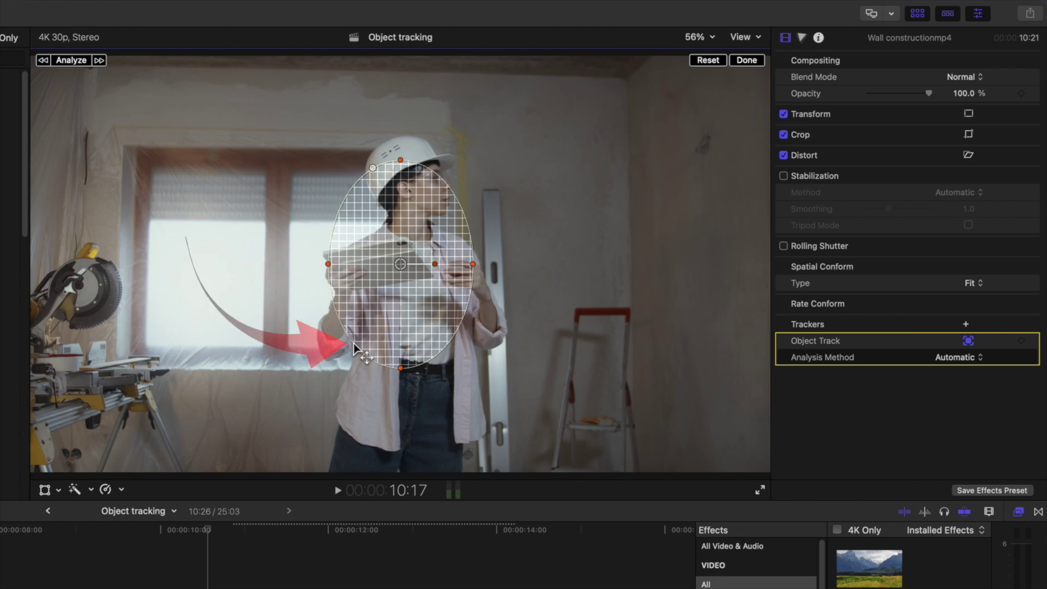
mouse_move(354, 343)
mouse_down()
mouse_move(401, 299)
mouse_move(429, 242)
mouse_move(427, 218)
mouse_up()
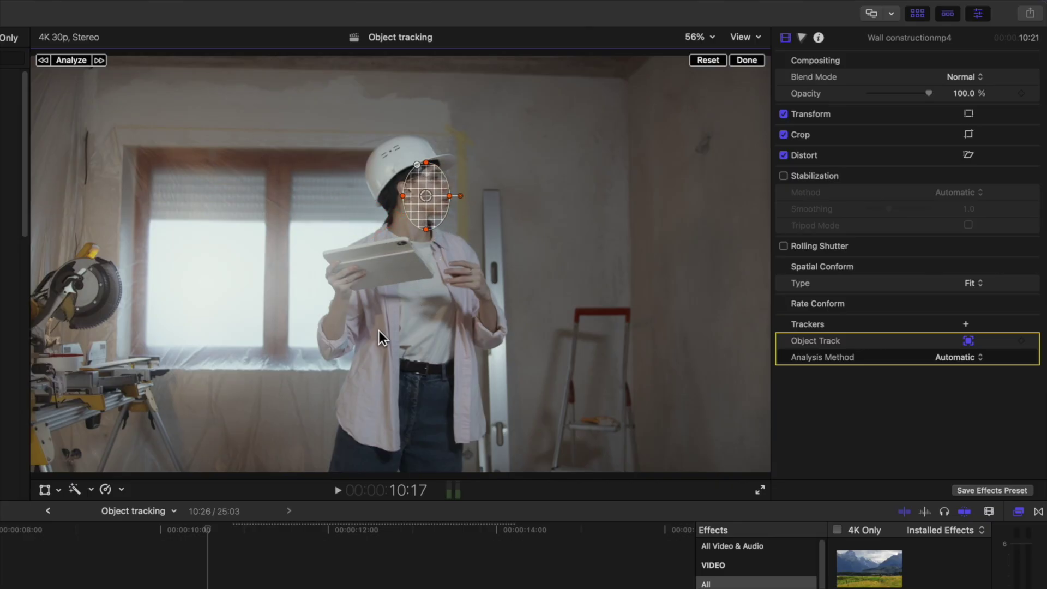
Go to the start of the Wall construction clip and reposition the tracking oval over the woman's face.
drag(207, 529, 0, 531)
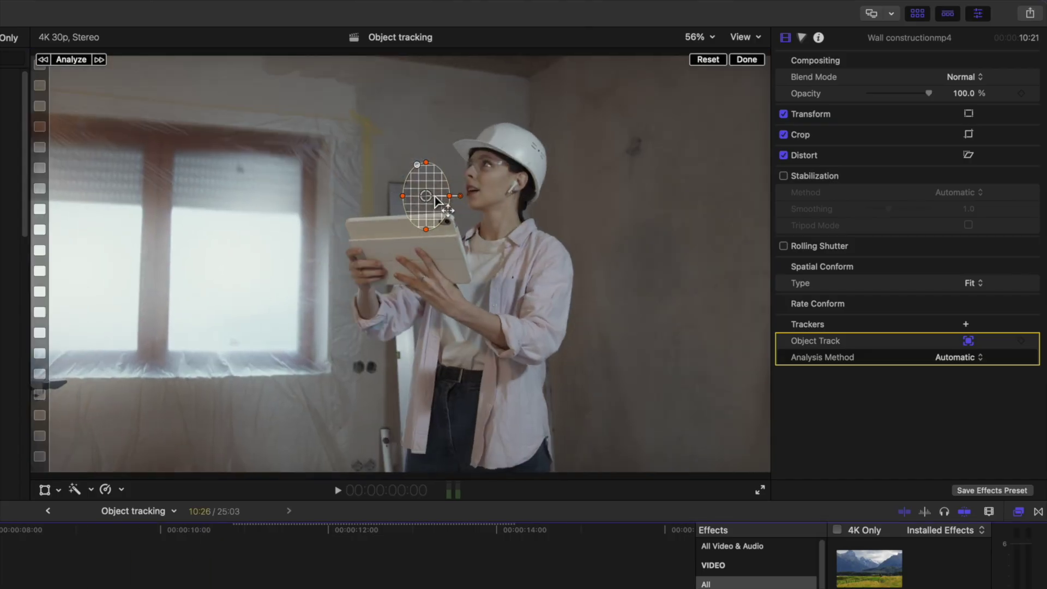
drag(431, 207, 492, 194)
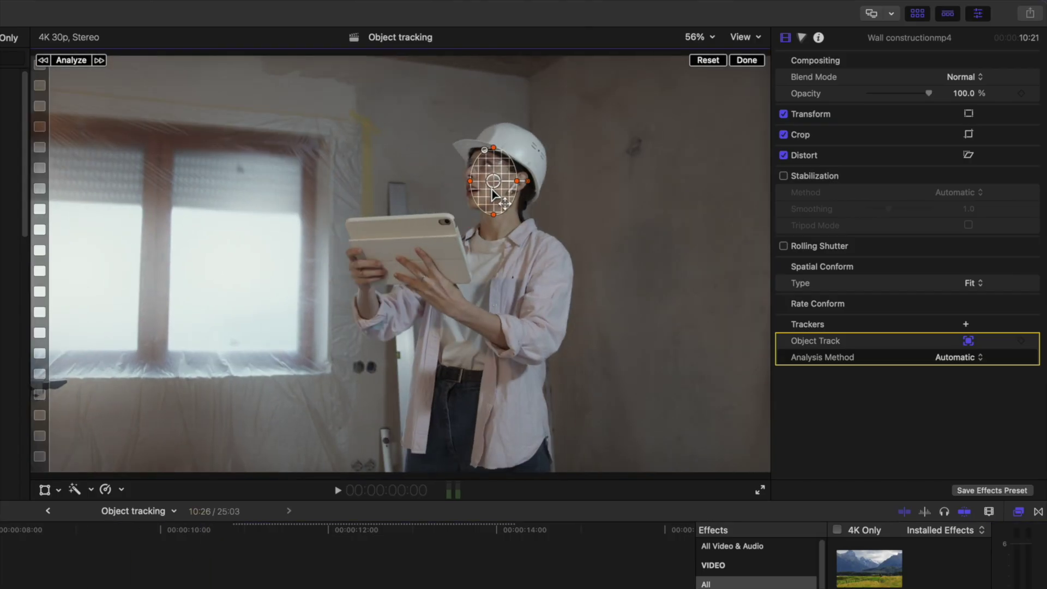
key(space)
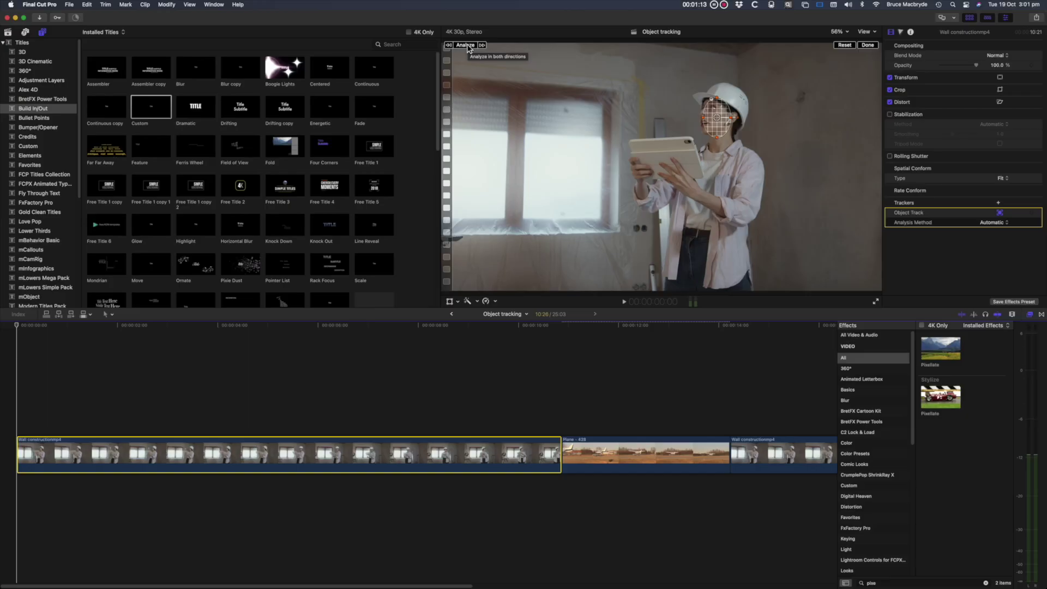
Analyze the woman's face tracker in both directions through the first Wall construction clip.
click(465, 45)
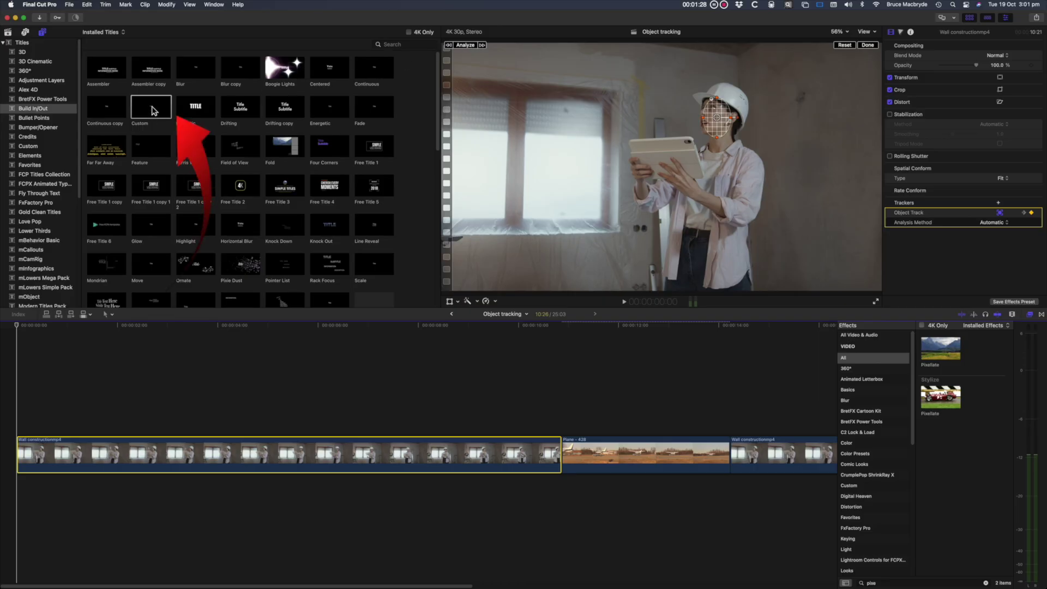
Add a Custom title spanning the whole first Wall construction clip and place it on the wall beside the woman, at about X 649, Y 32 px.
click(131, 108)
drag(146, 106, 33, 427)
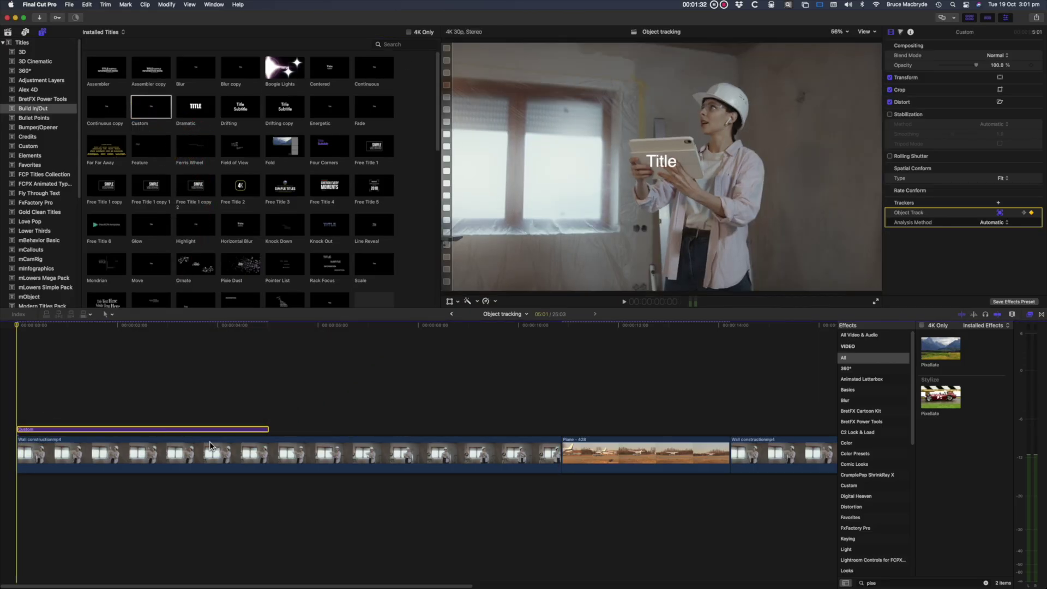
drag(270, 429, 561, 435)
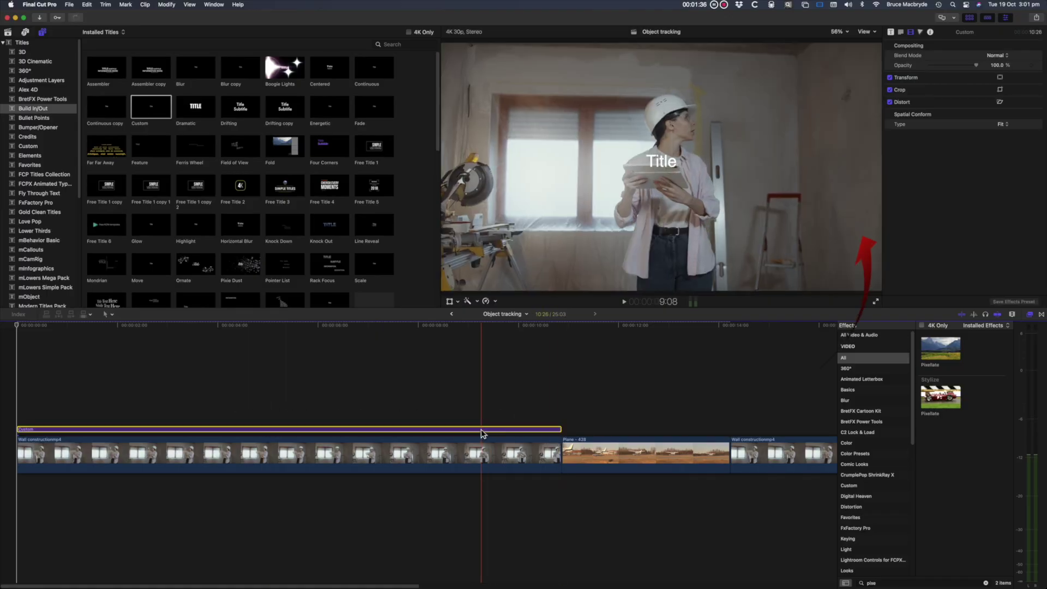
drag(660, 162, 809, 155)
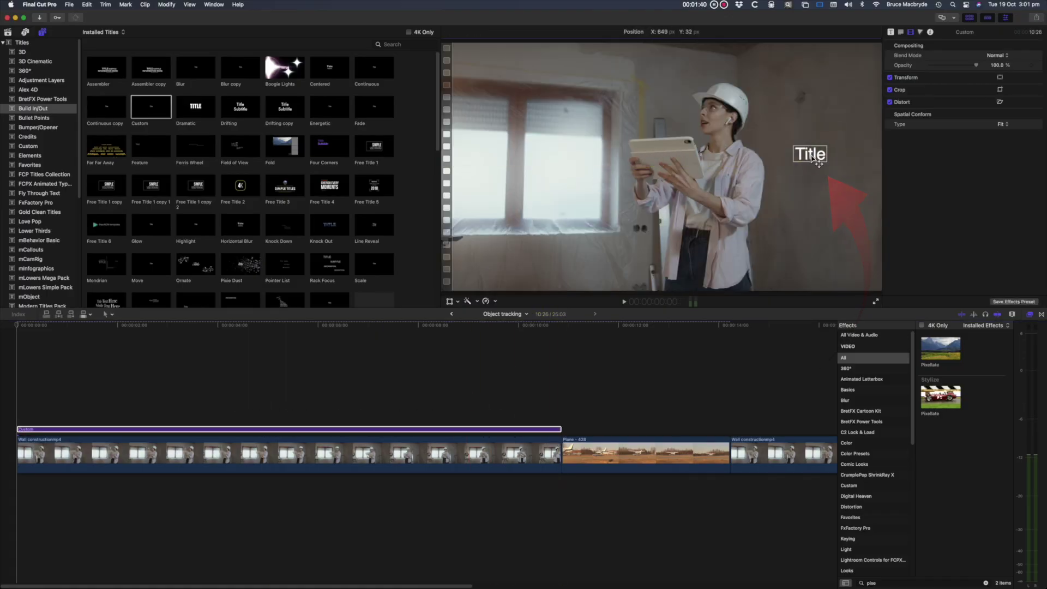
Turn on Transform for the title and attach it to the Wall construction clip's Object Track.
click(365, 227)
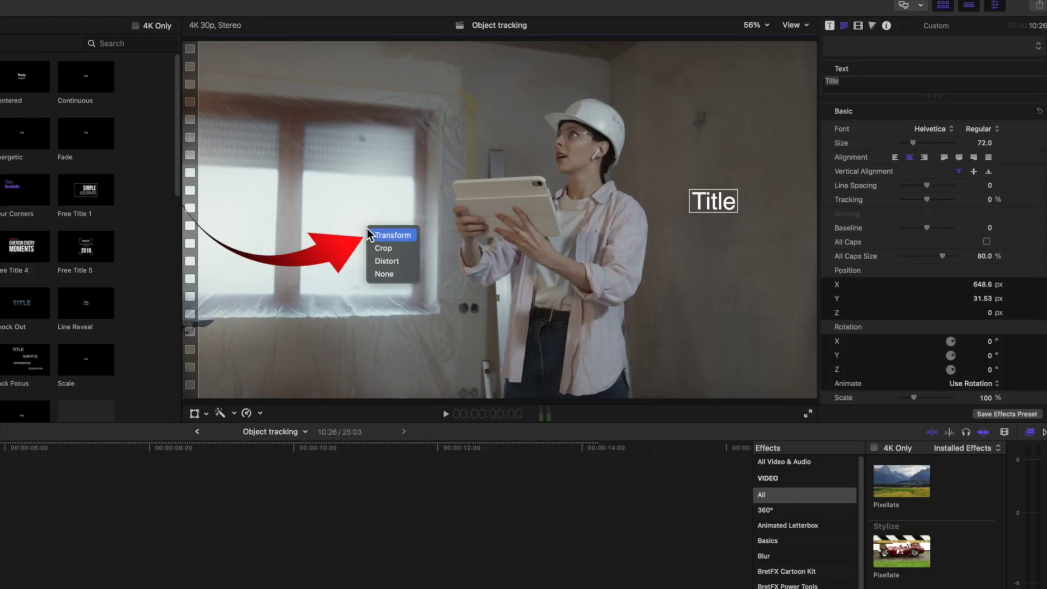
click(387, 235)
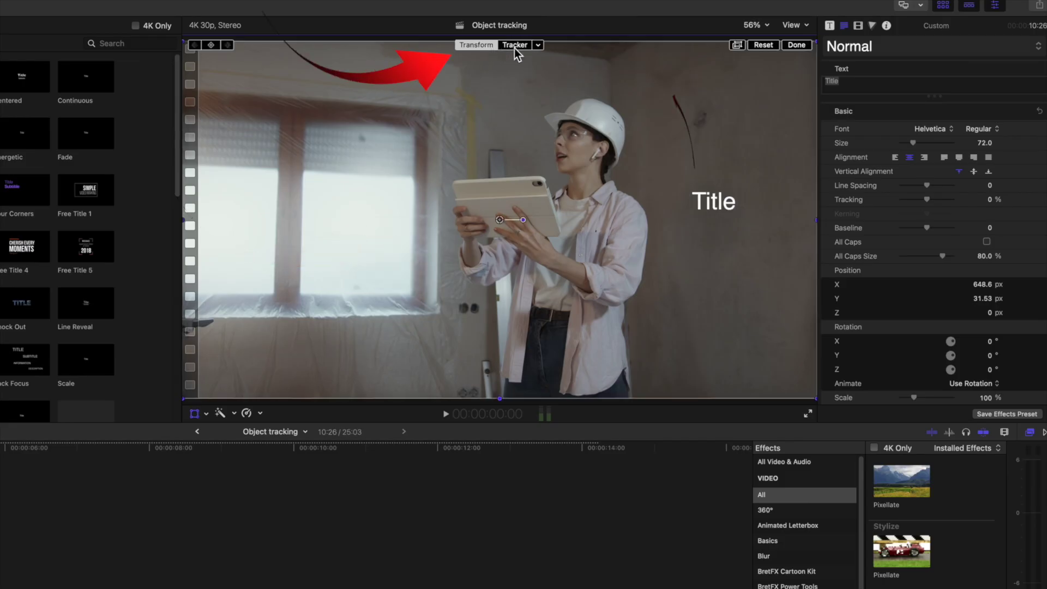
click(538, 46)
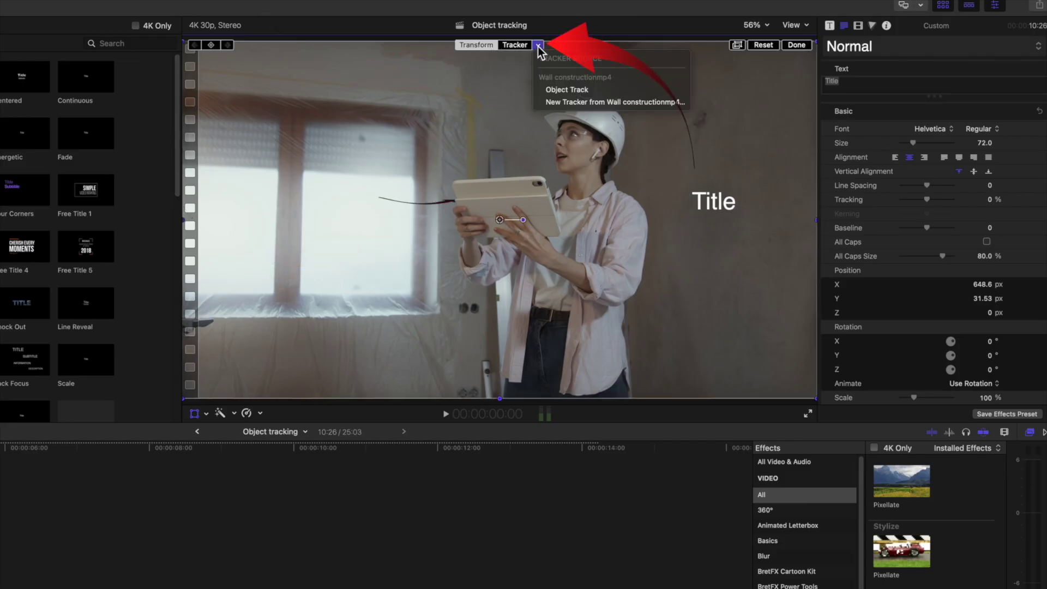
click(567, 90)
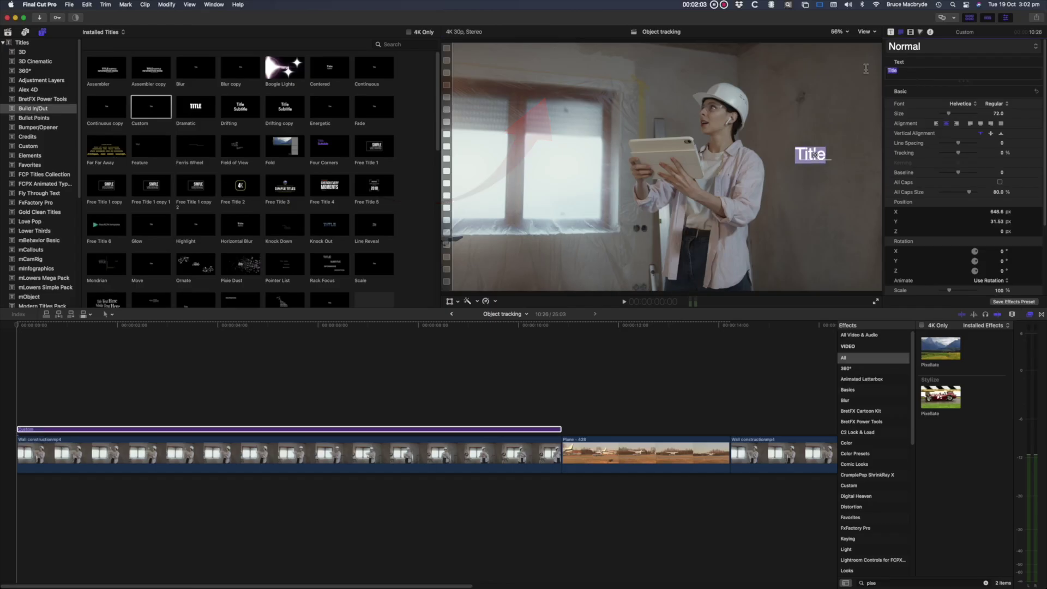
Set the title text to "The tiles will be here", breaking it onto two lines before "be here".
text(The tiles will be here)
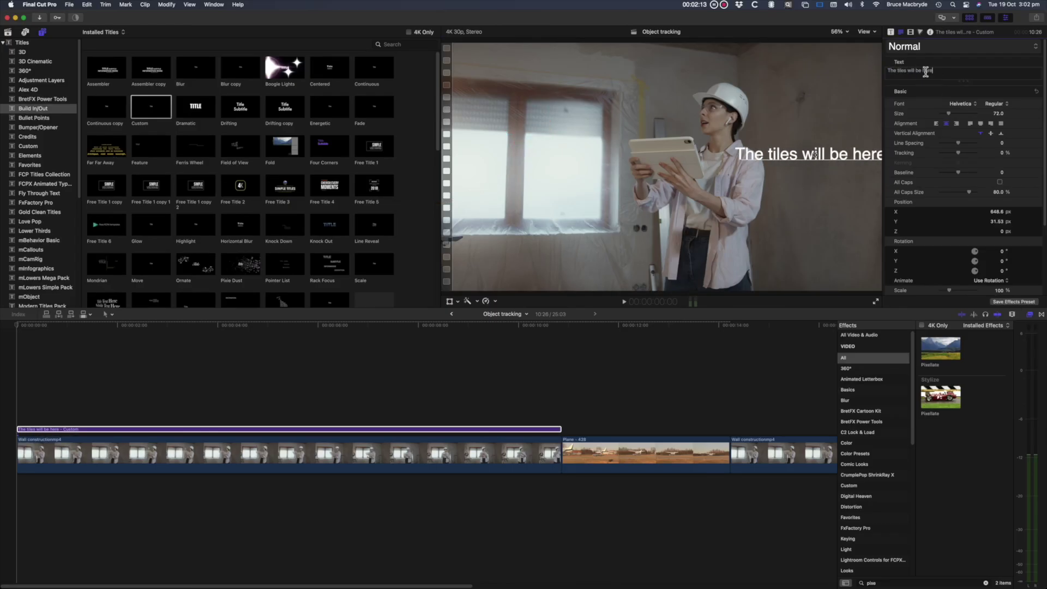
key(Return)
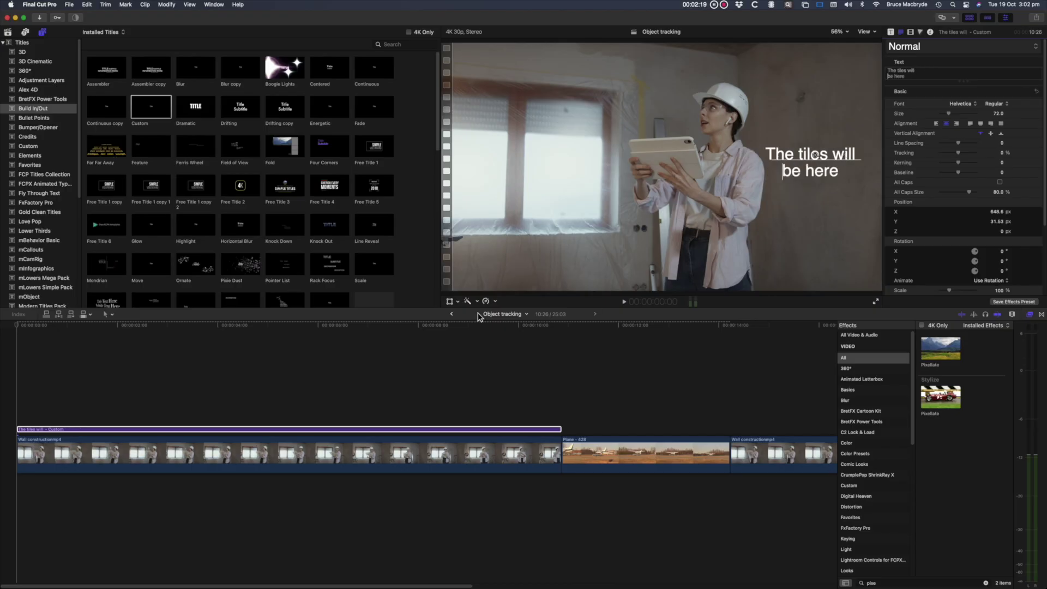
key(Escape)
Play the tracked title over the clip and view the tracker's position, rotation and scale options for its Transform.
key(space)
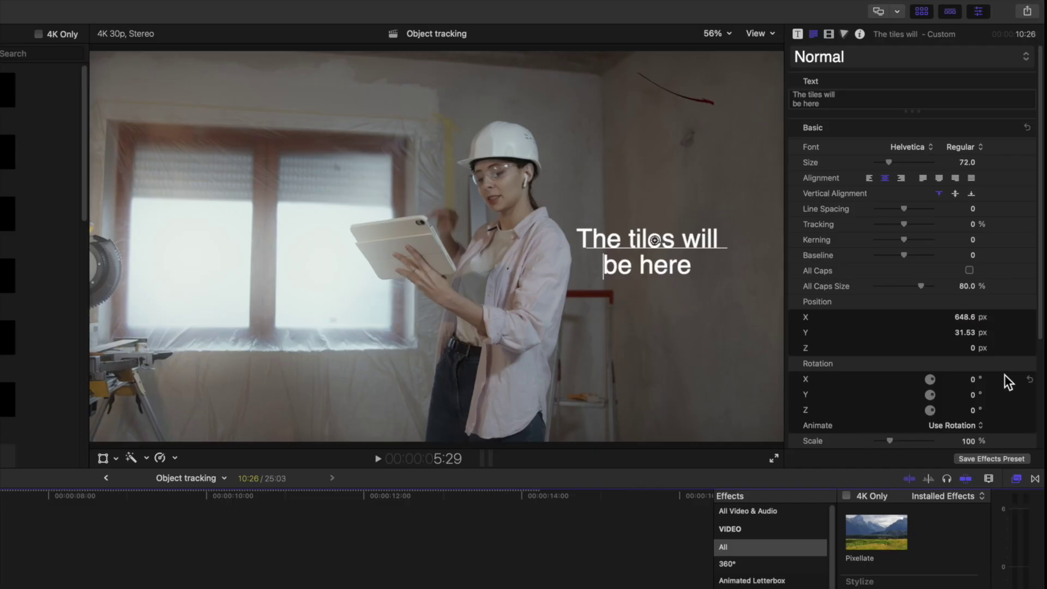
click(829, 34)
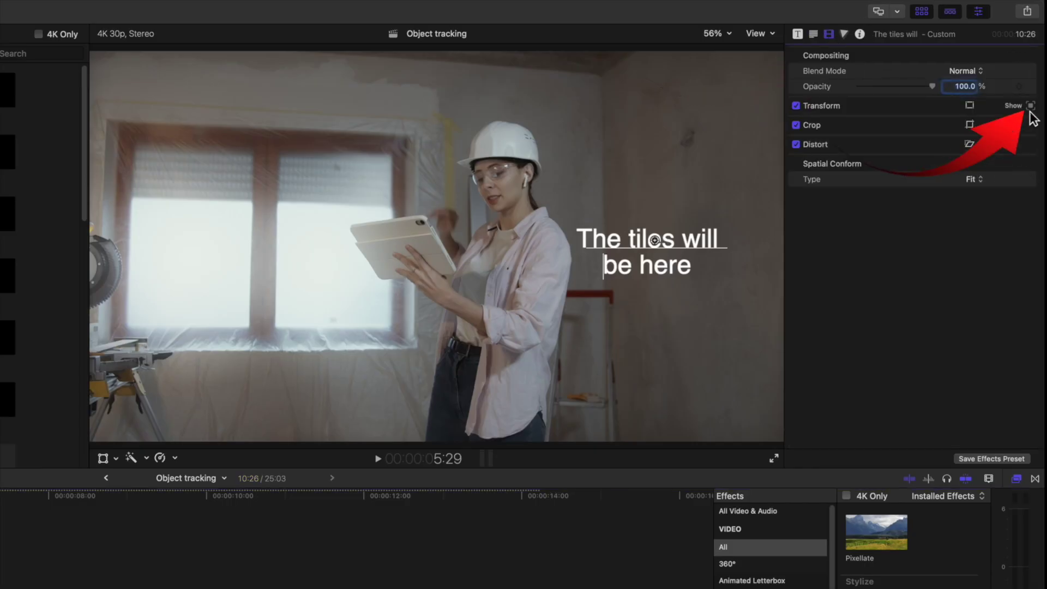
click(1032, 108)
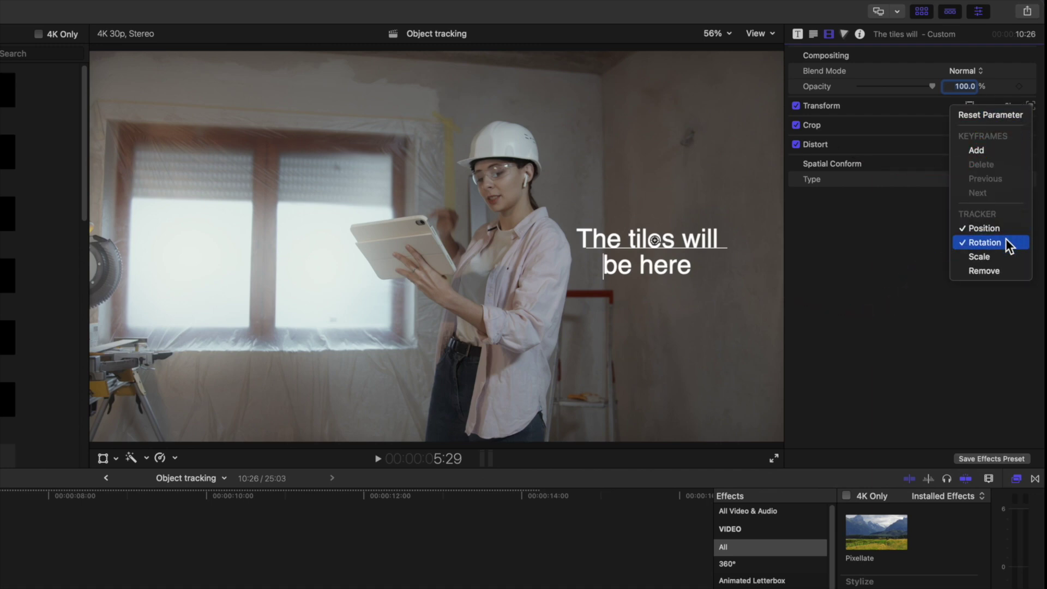
click(1022, 165)
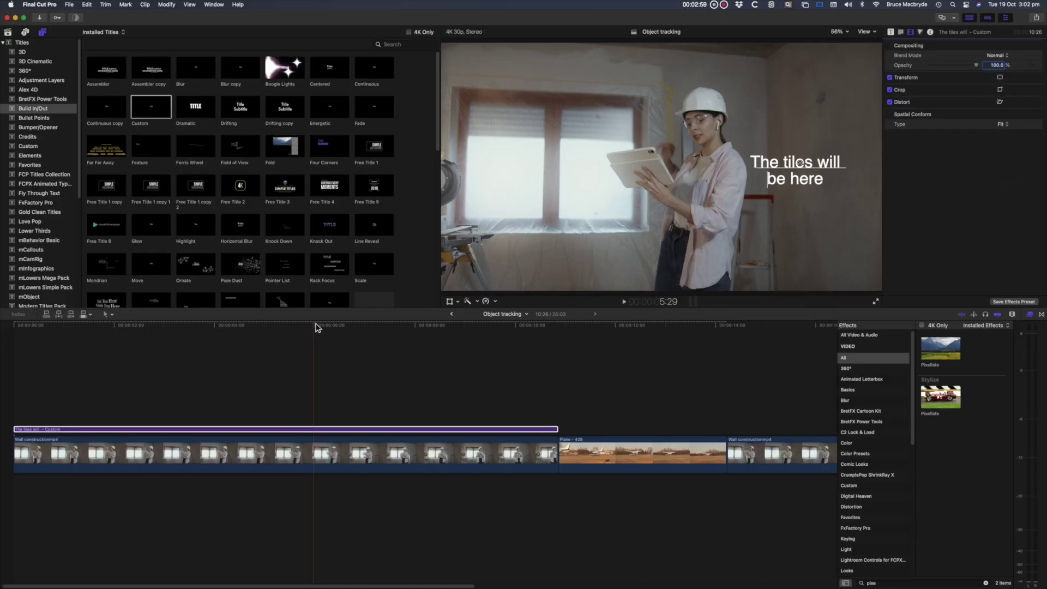
drag(316, 327, 8, 376)
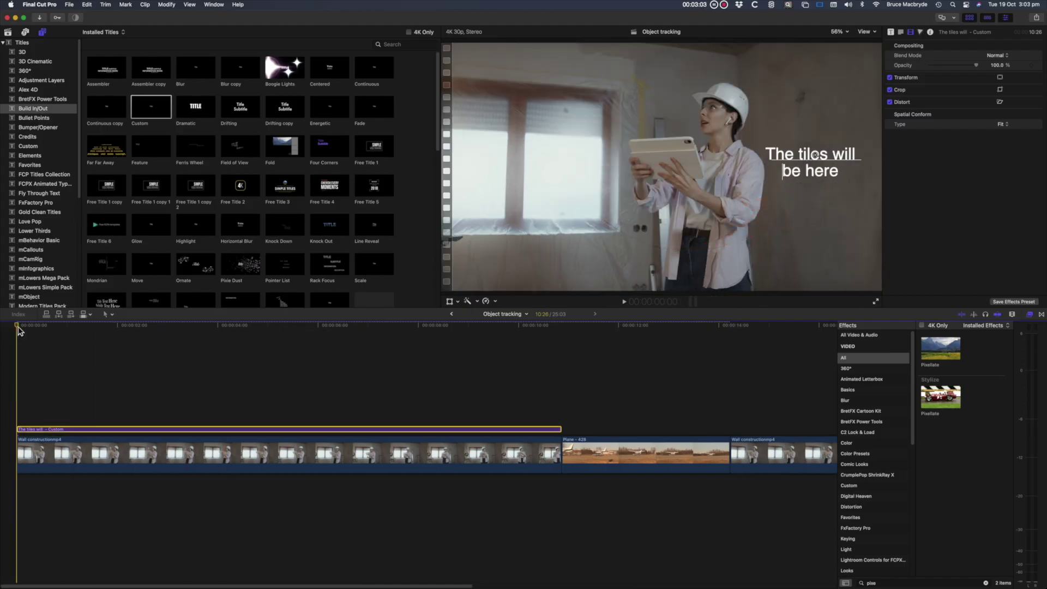
key(space)
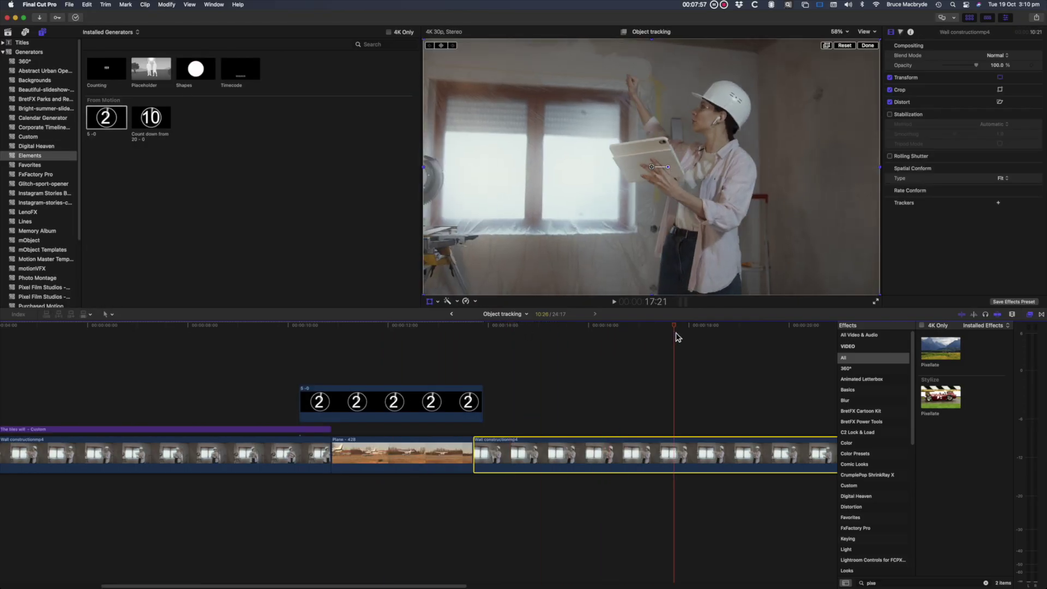
Apply the Pixellate effect to the woman's face in the second Wall construction clip and analyze its shape mask's tracking.
scroll(678, 336, right, 3)
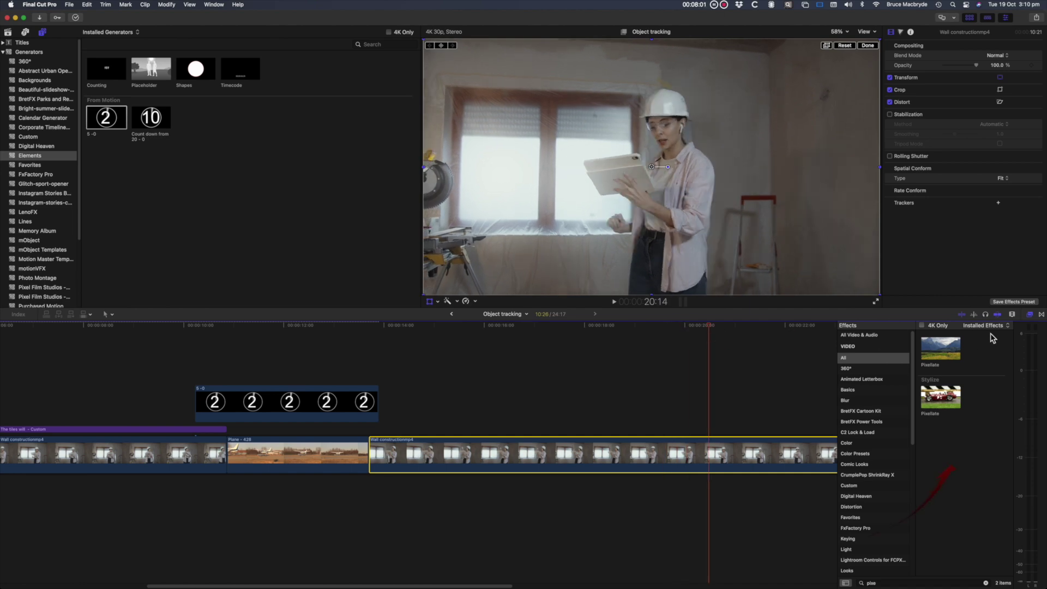
drag(942, 353, 696, 156)
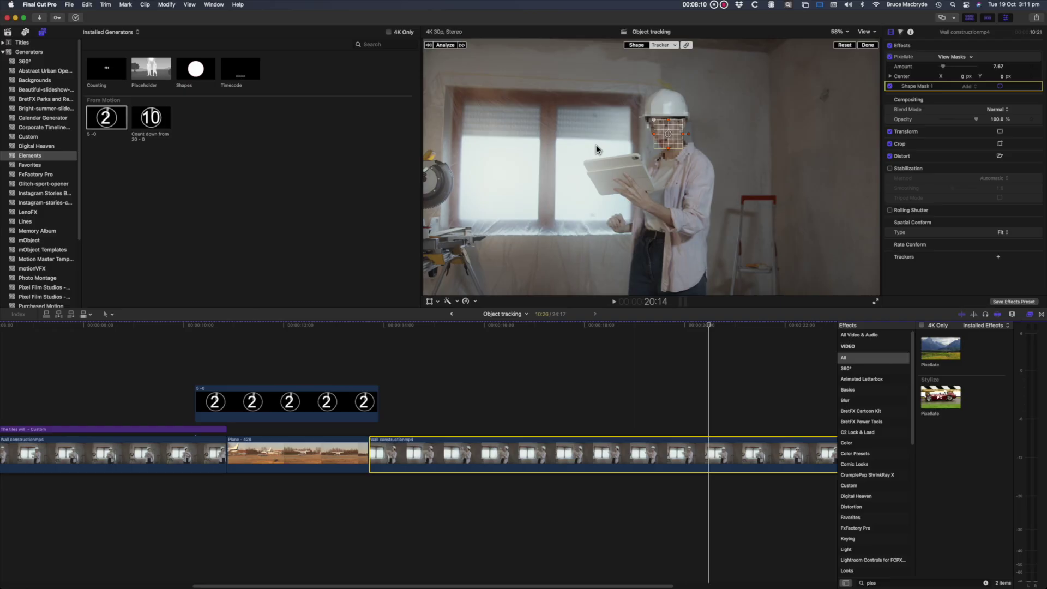
click(446, 45)
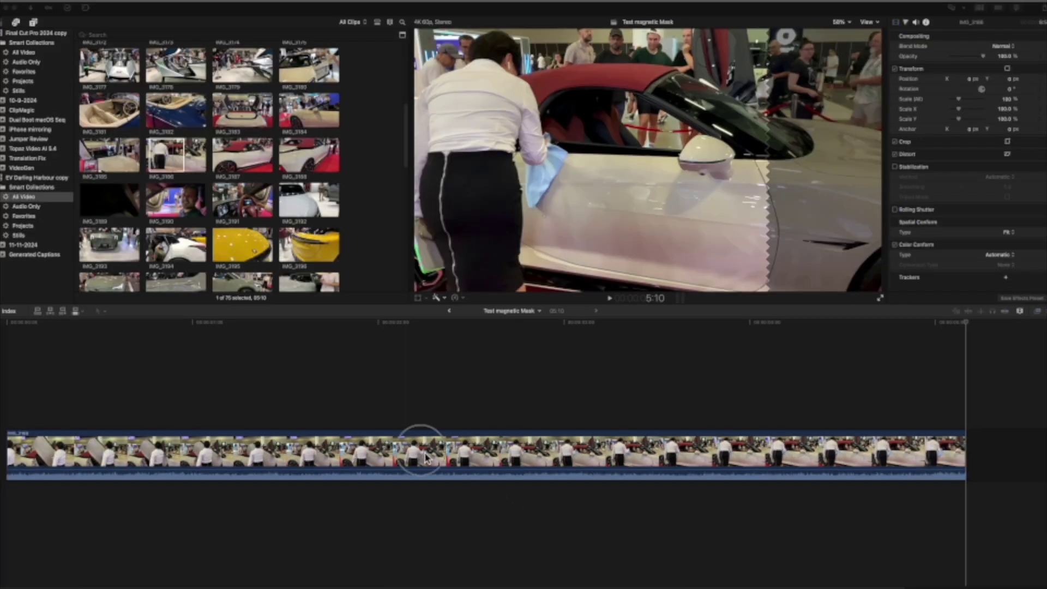
Duplicate the clip in the Test magnetic Mask project directly above itself and apply a Magnetic Mask to the upper copy.
click(422, 456)
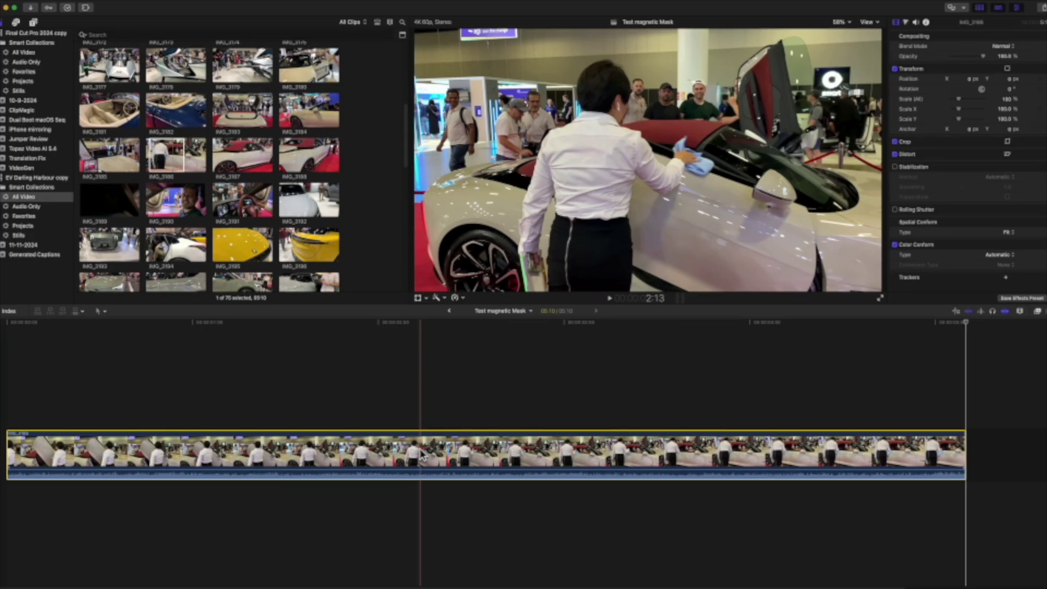
drag(424, 455, 427, 404)
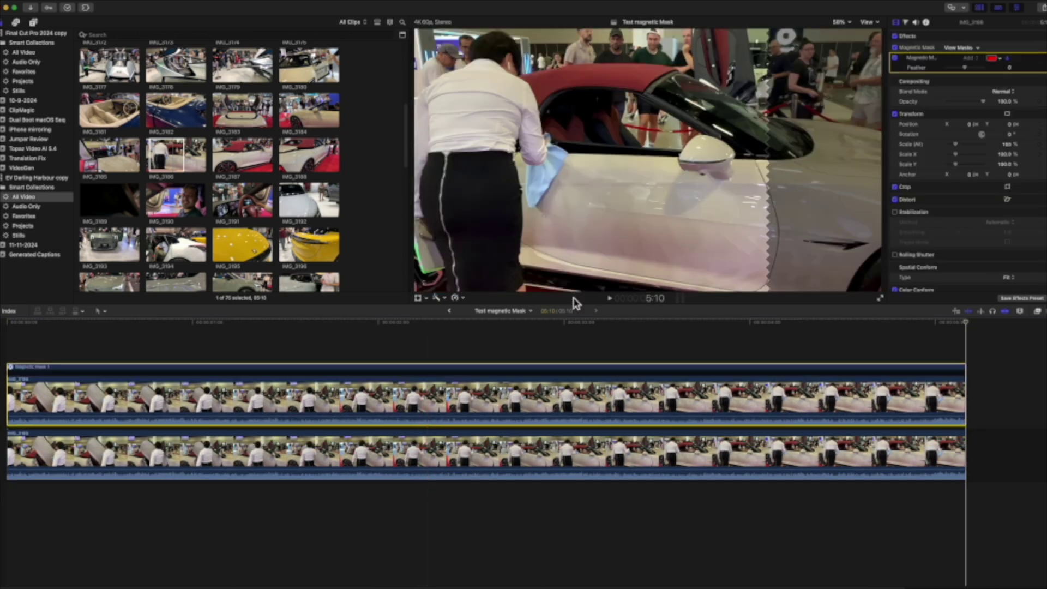
At 3:27, sample the woman's black skirt and white shirt for the Magnetic Mask, and analyze the mask through the clip.
click(650, 339)
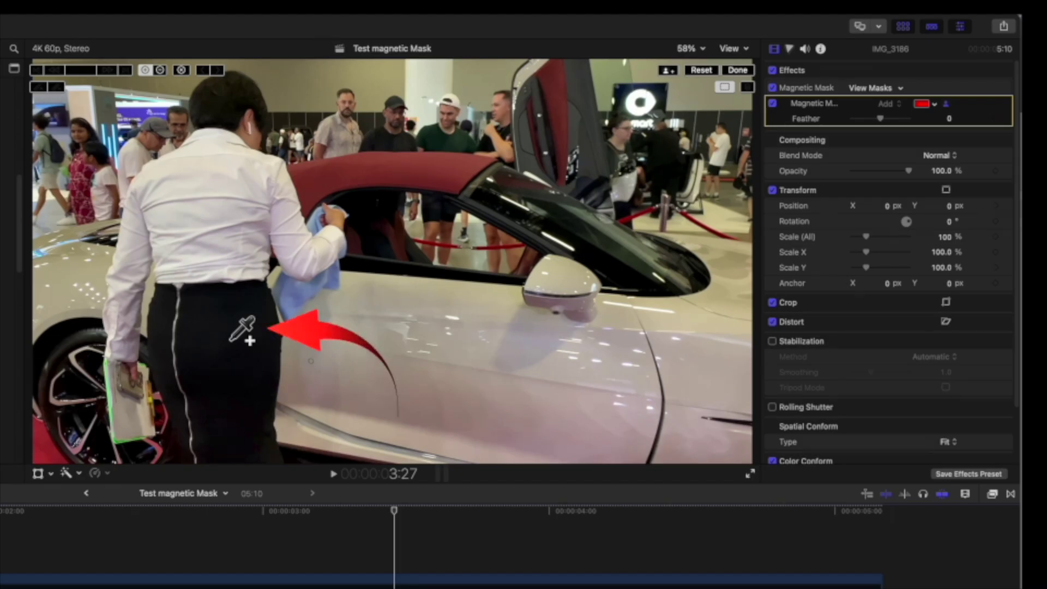
click(231, 340)
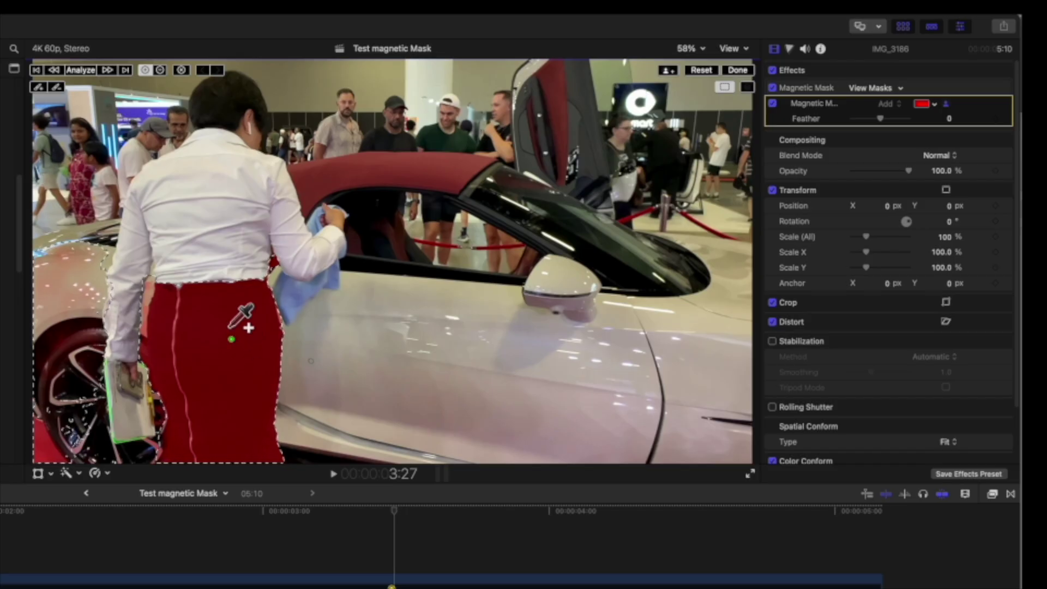
click(195, 189)
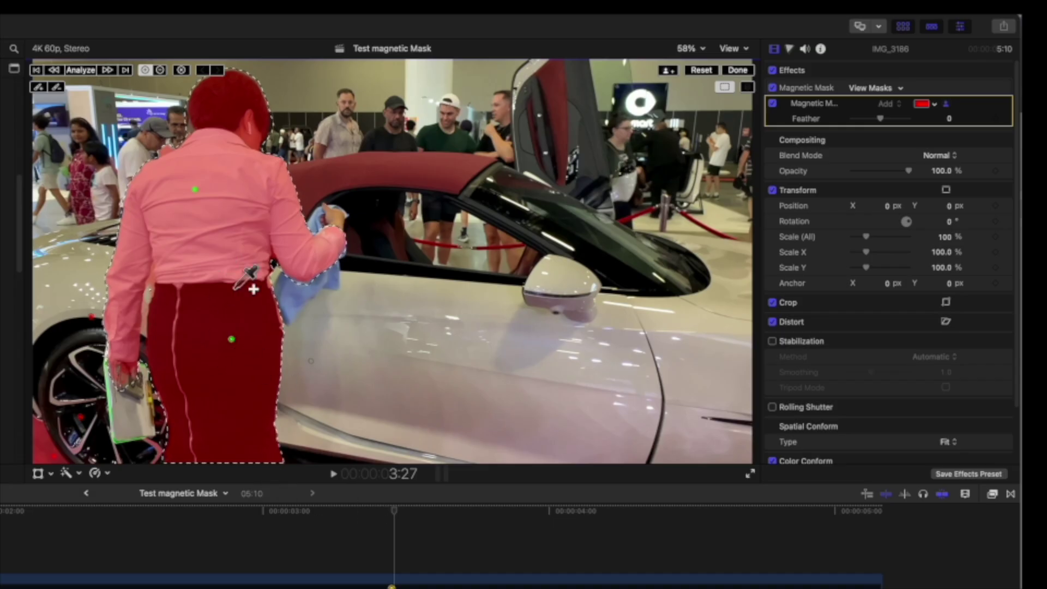
key(super+z)
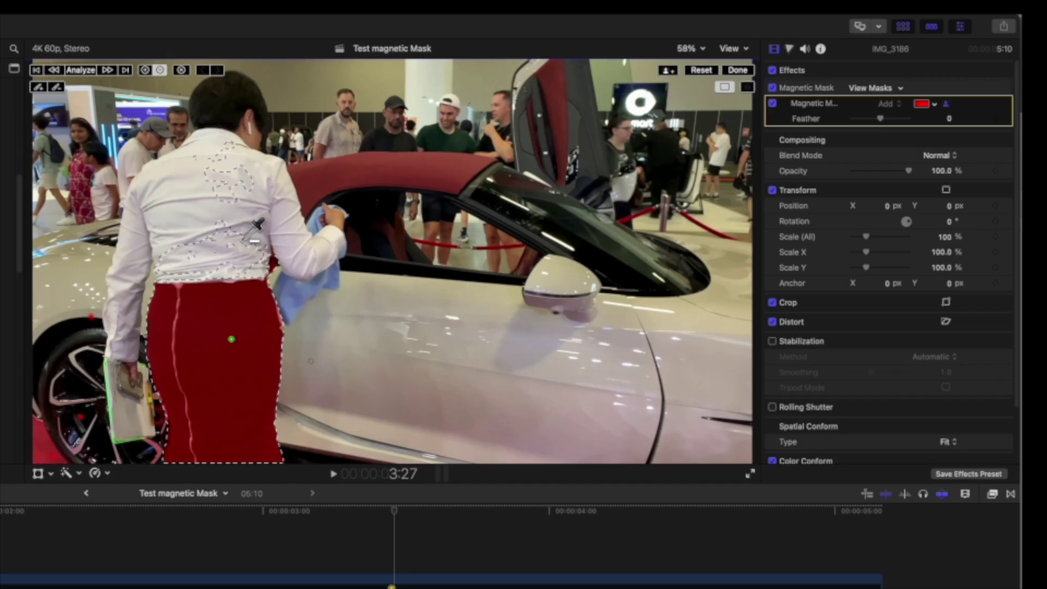
click(82, 70)
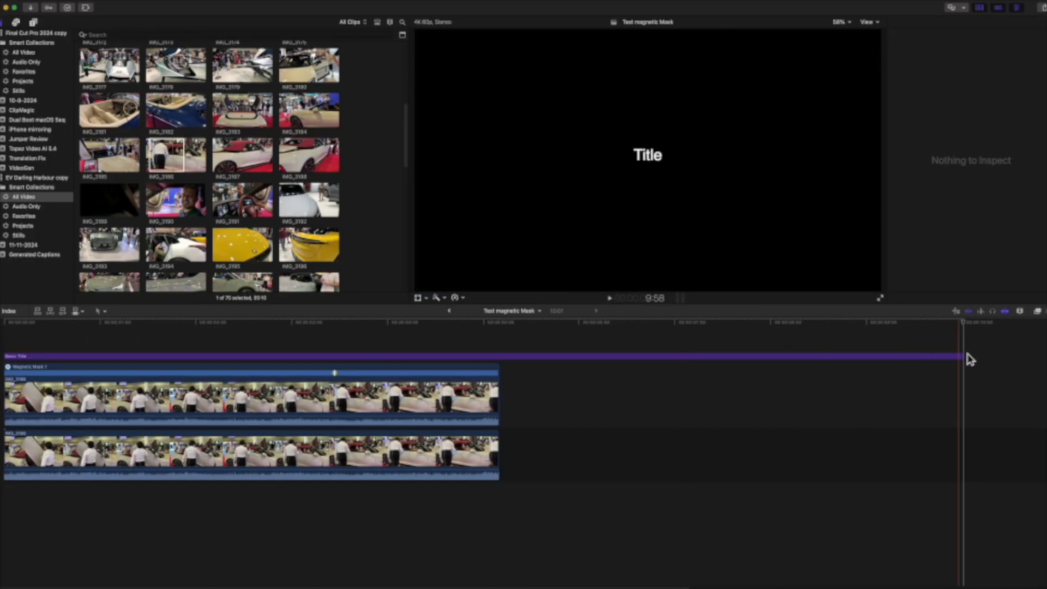
Trim the Basic Title so it ends together with the two car show clips.
drag(969, 357, 500, 358)
click(258, 356)
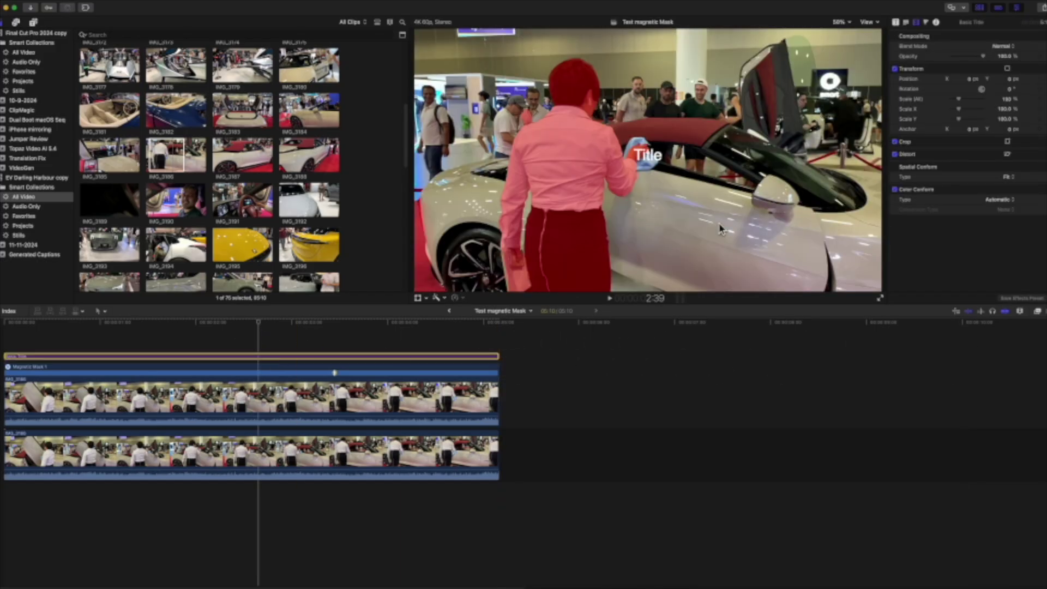
Change the title text to "Cleaning", enlarge it to size 288 and move it to the lower middle of the frame.
click(905, 23)
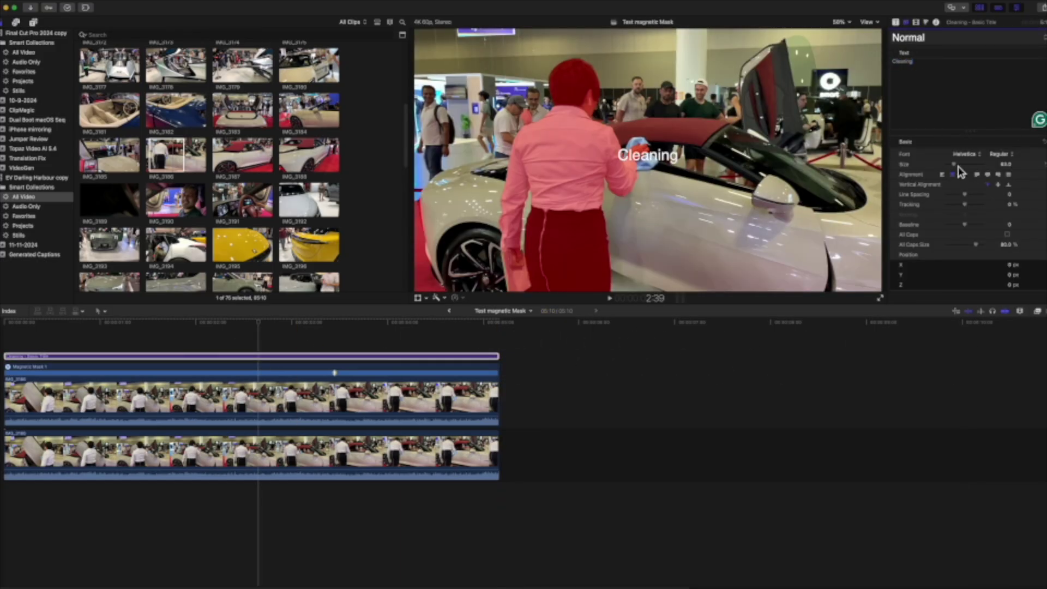
drag(958, 166, 983, 165)
drag(649, 142, 649, 225)
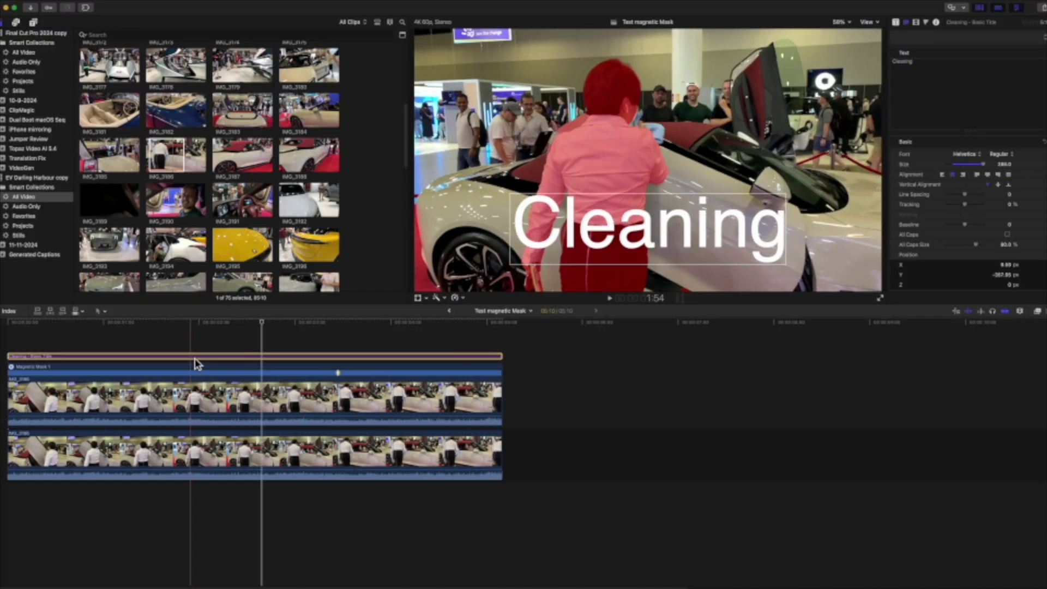
Place the Cleaning title between the masked clip and the base clip, and play the title passing behind the woman.
drag(195, 358, 192, 431)
click(170, 401)
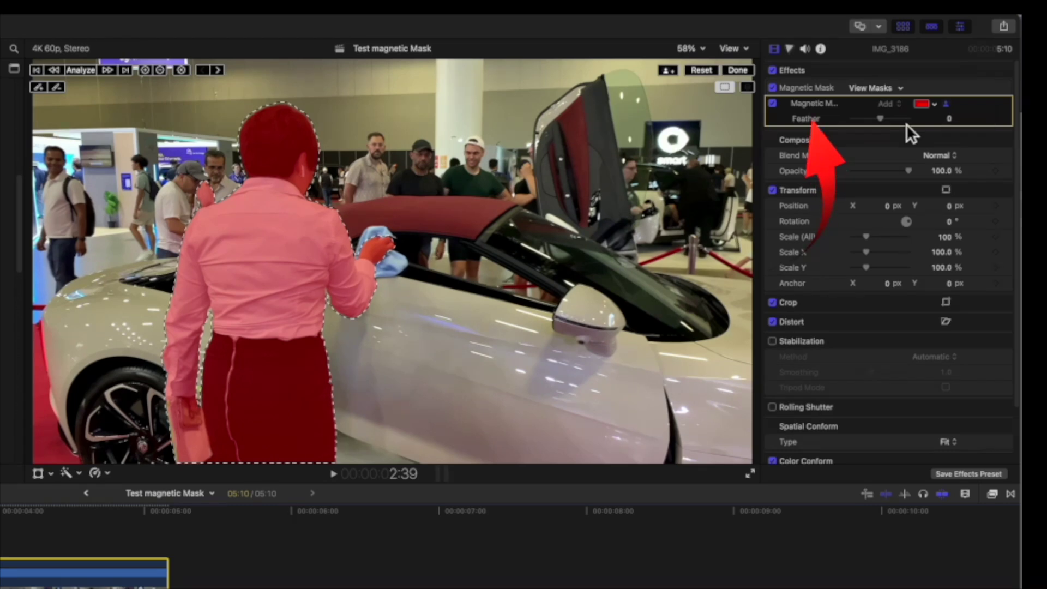
click(860, 145)
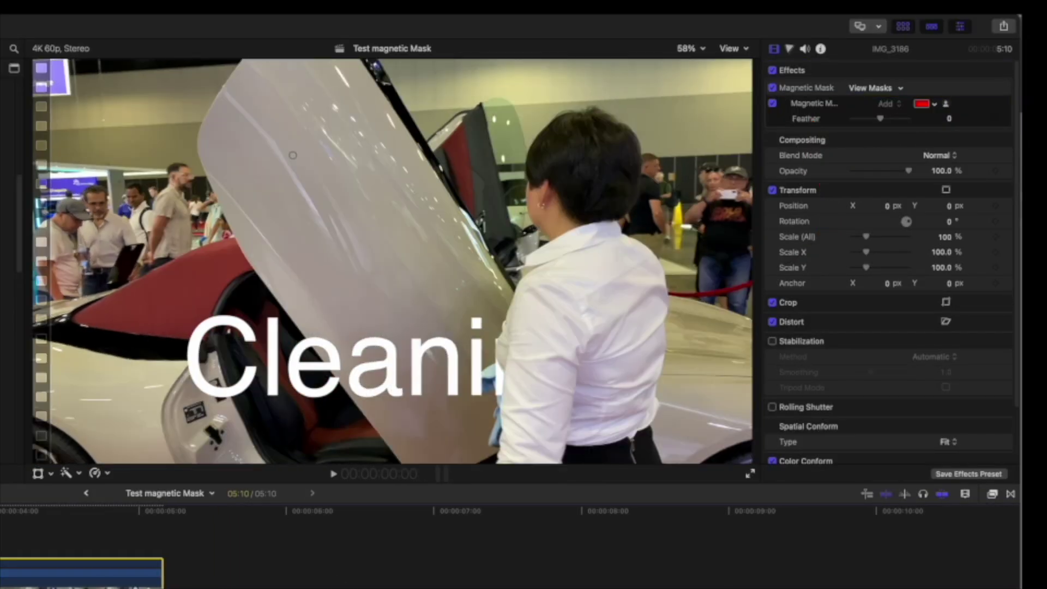
key(space)
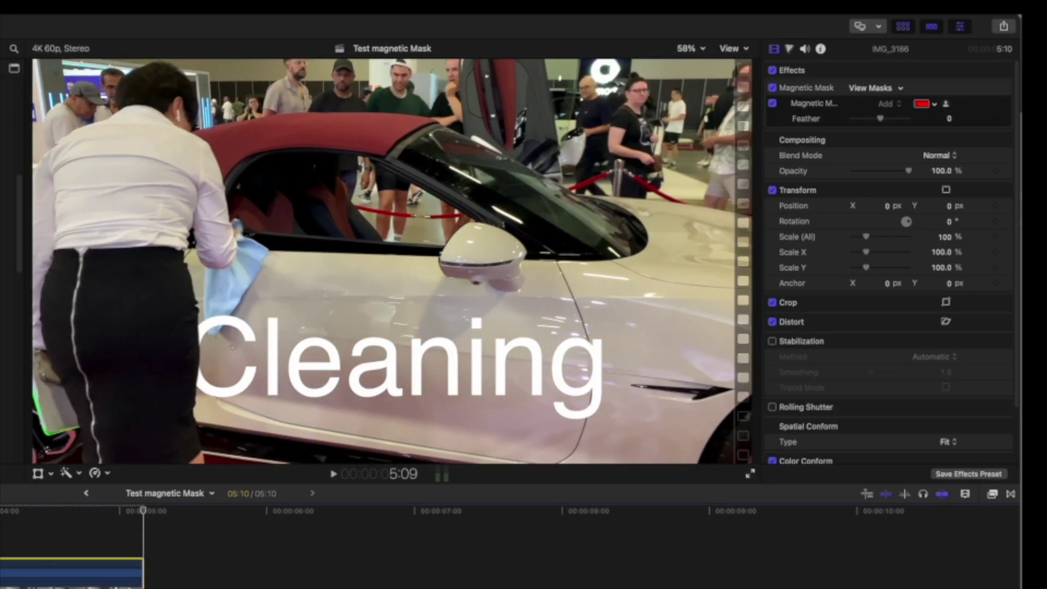
At 2:20, subtract the stray patch on the car's lower bodywork from the Magnetic Mask.
click(809, 103)
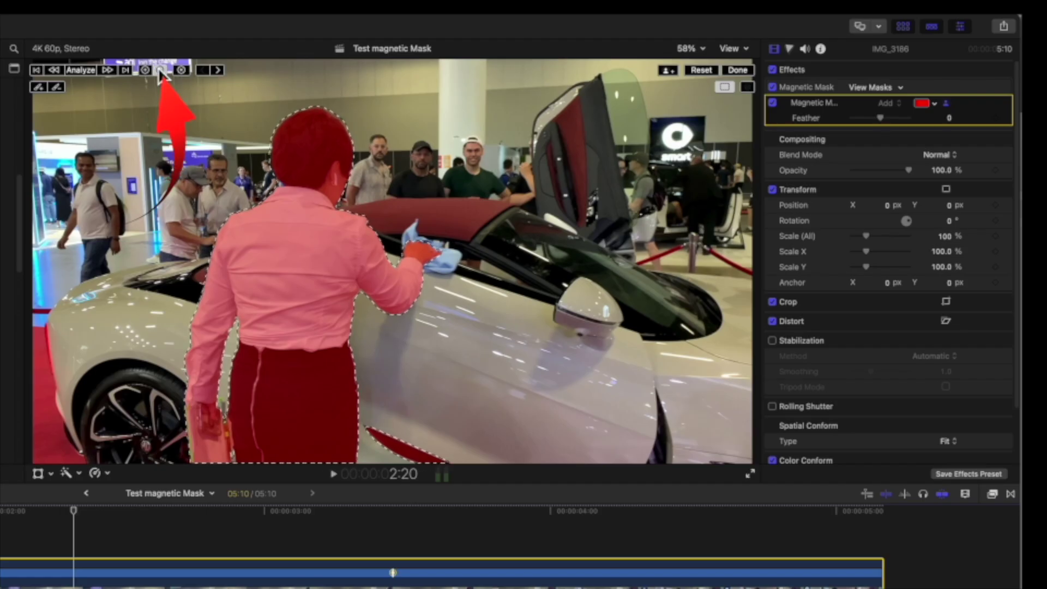
click(160, 71)
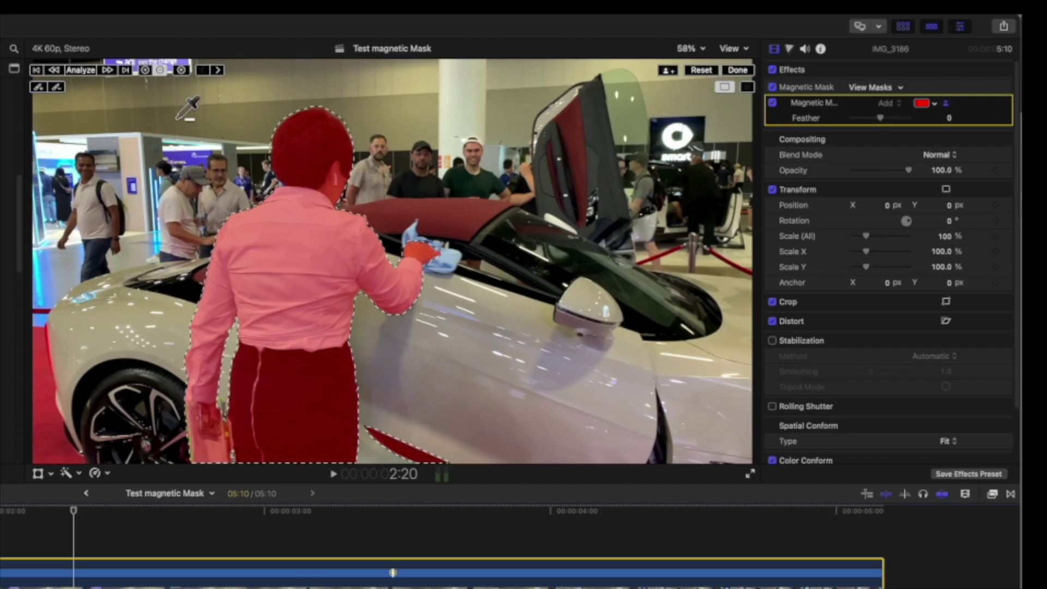
click(403, 445)
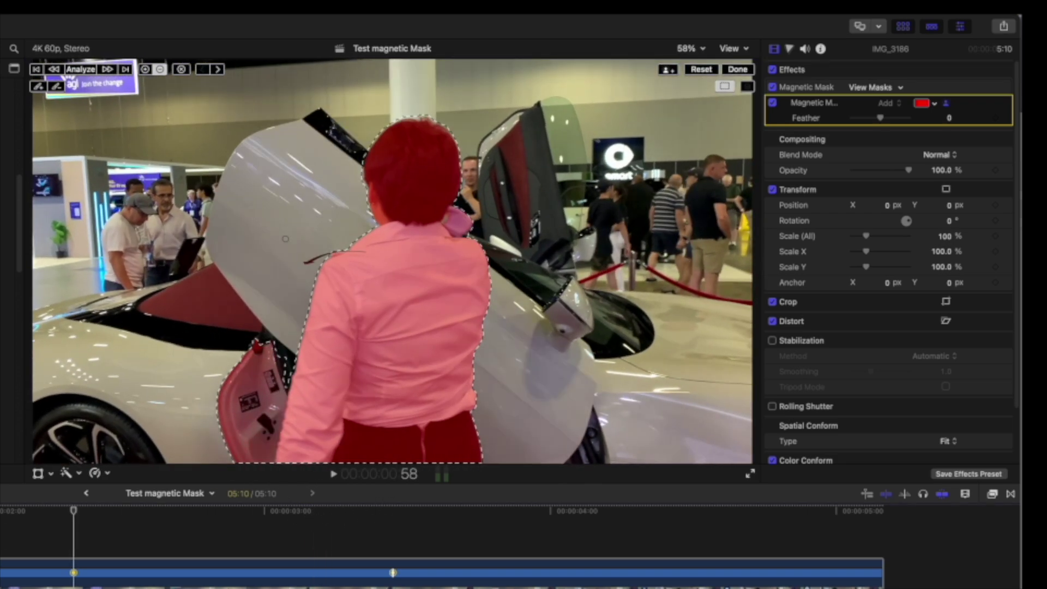
At frame 58, subtract the stray car door patch from the Magnetic Mask and play the title passing behind the woman.
click(159, 71)
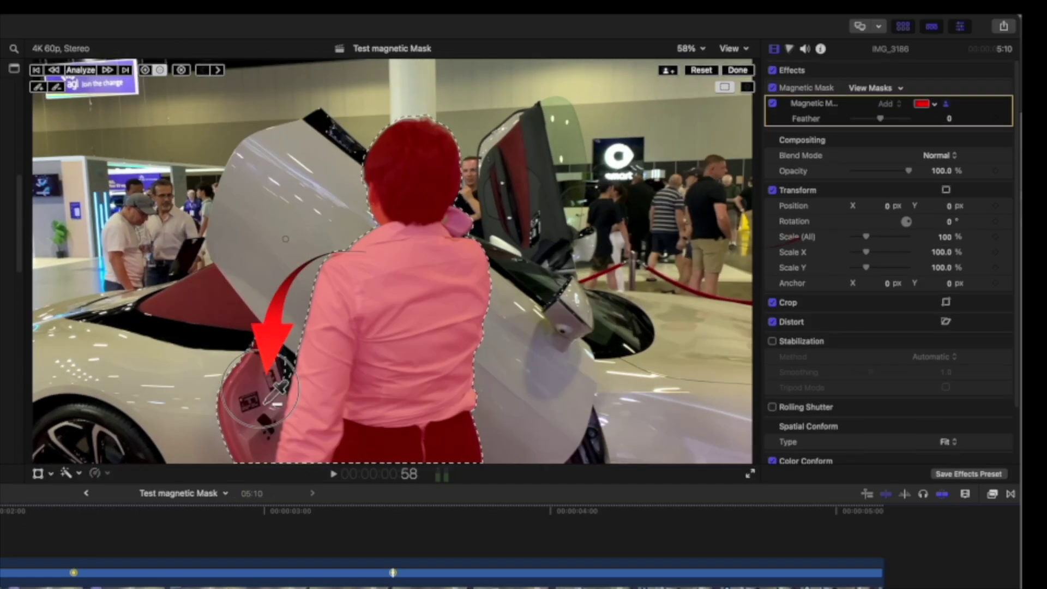
click(260, 388)
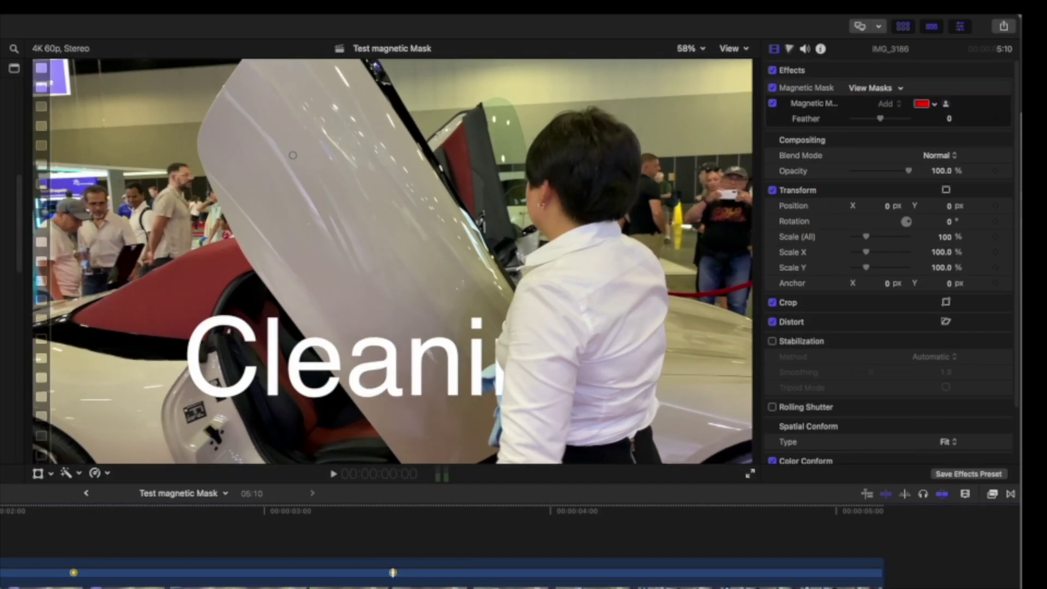
key(space)
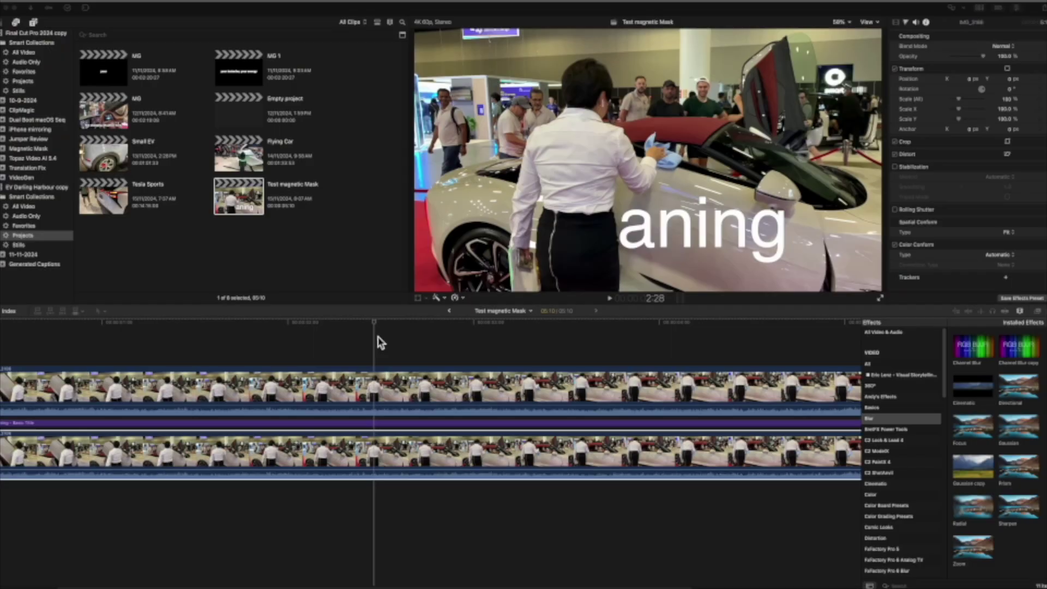
Apply the Gaussian blur effect to the base clip beneath the title and reduce its amount to about 14.
click(376, 338)
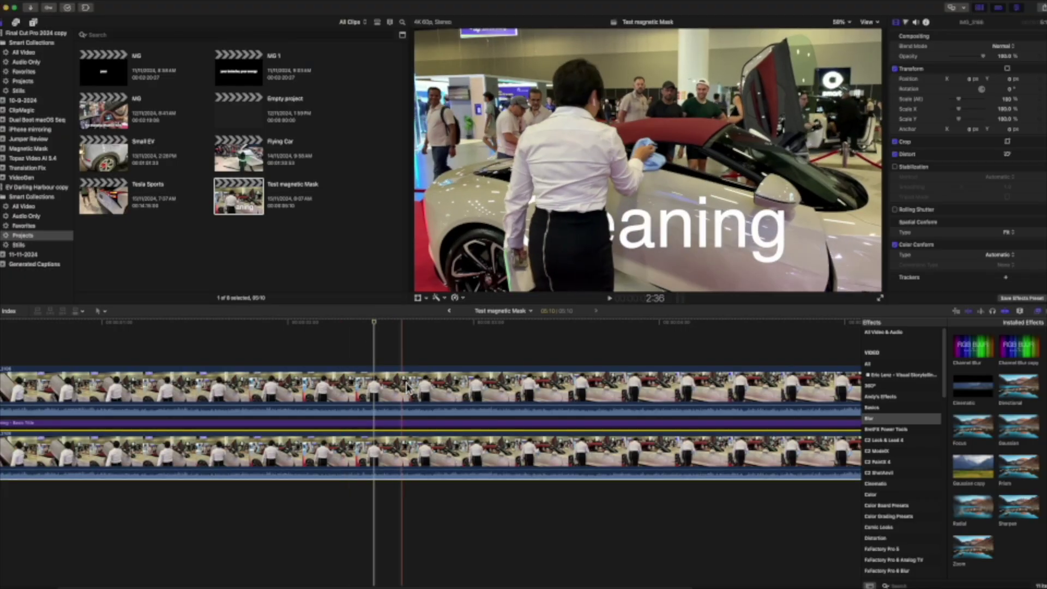
click(381, 423)
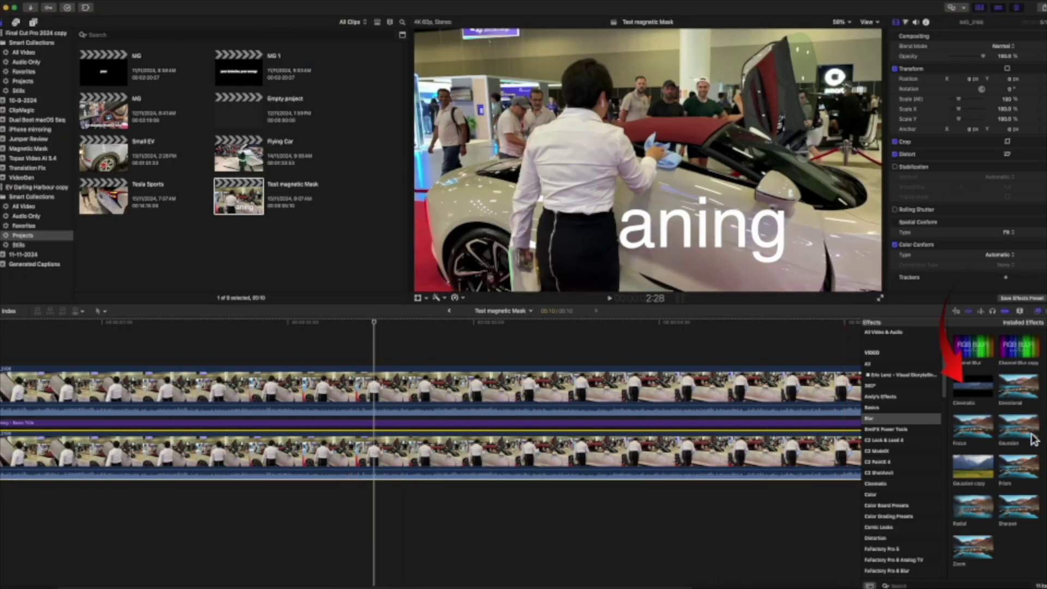
drag(1032, 439, 470, 454)
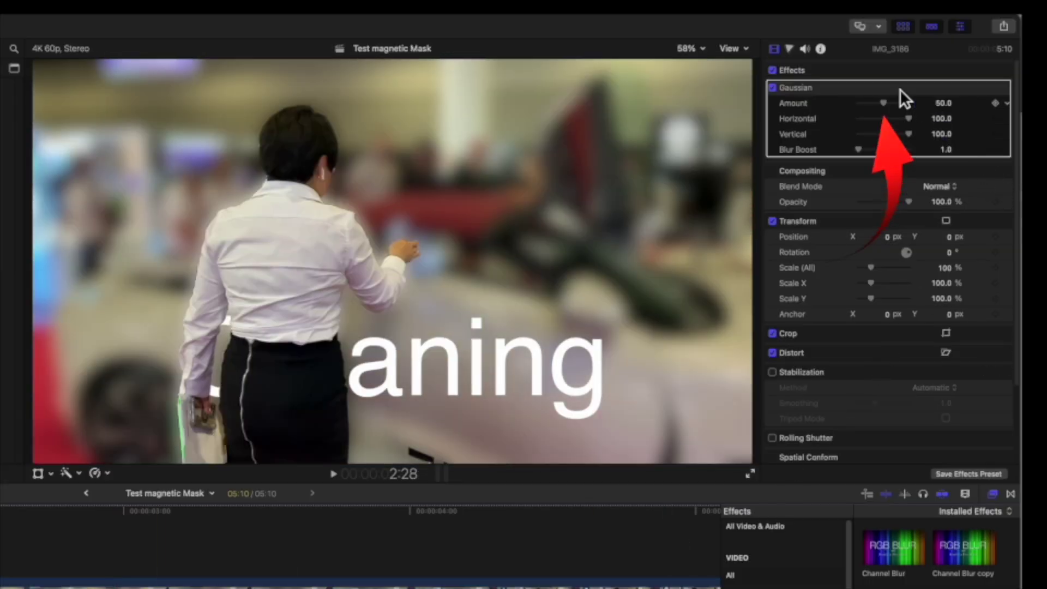
drag(894, 108, 862, 117)
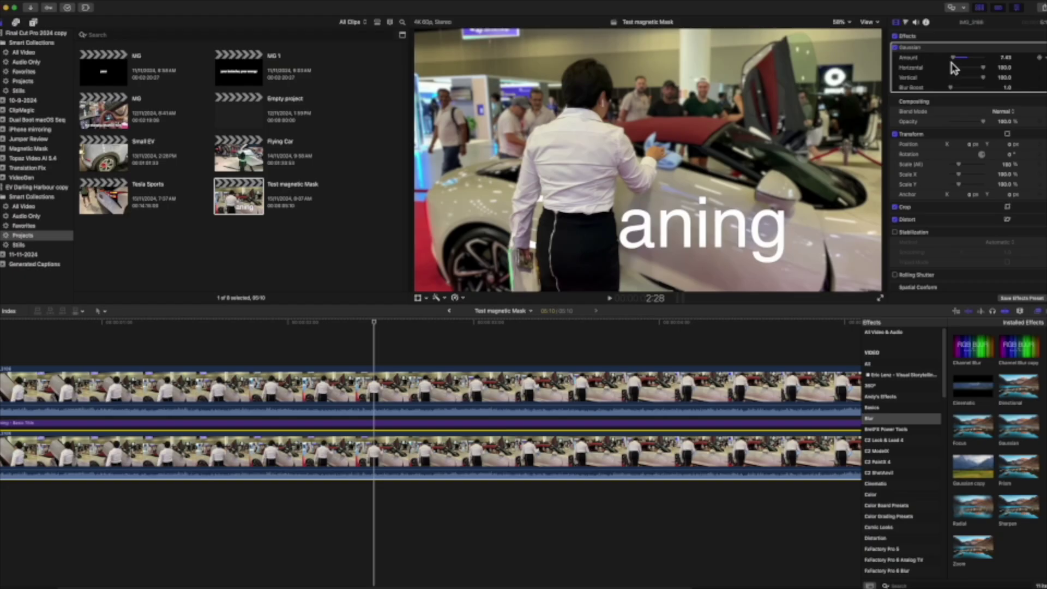
drag(960, 65, 962, 65)
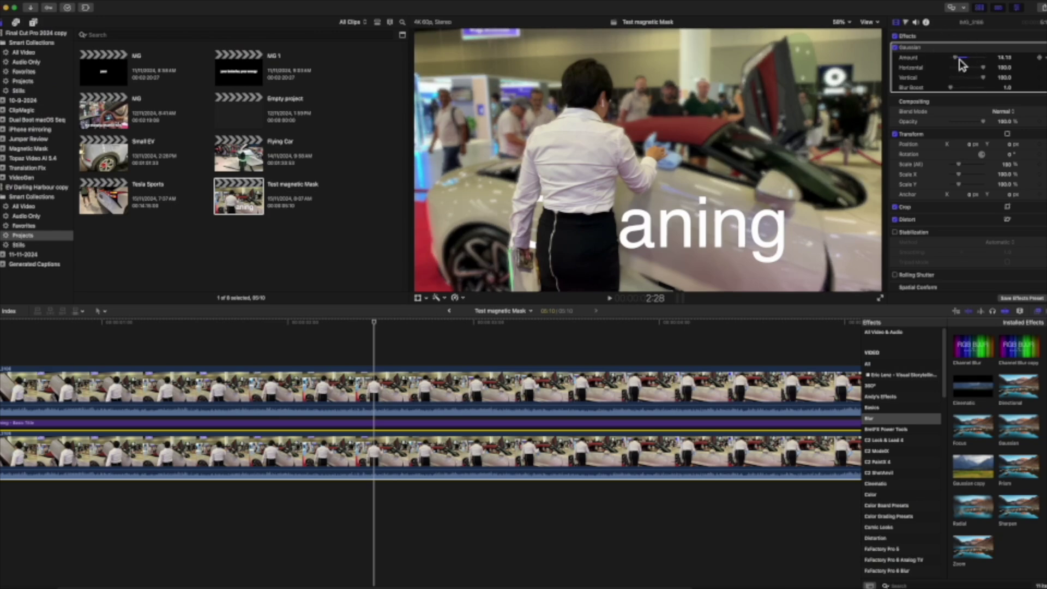
click(906, 23)
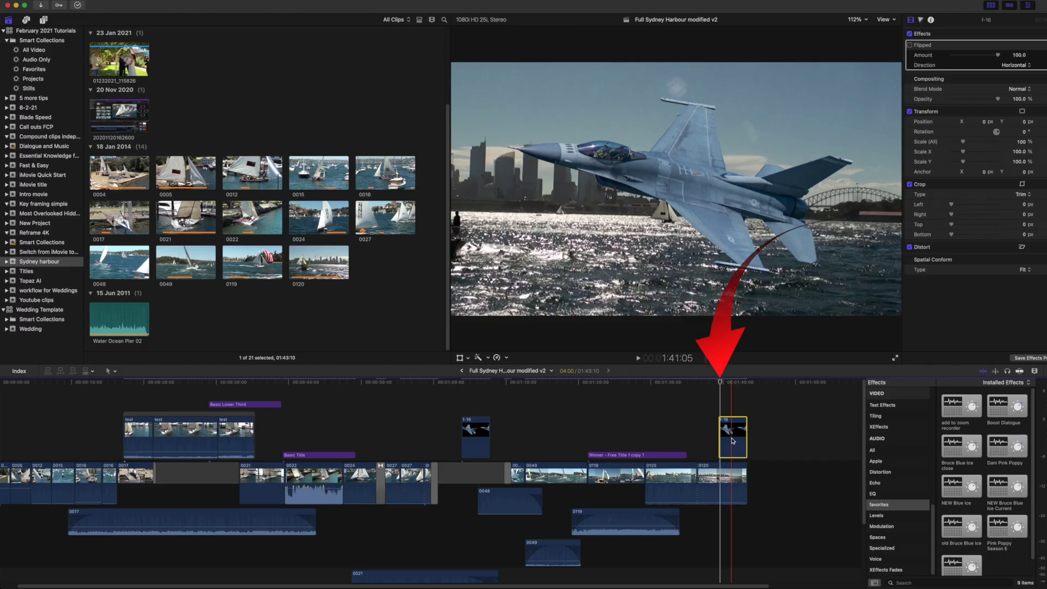
At 1:39:13, scale the last f-16 clip down to 20.82% and place the jet in the upper-right sky of the frame.
click(720, 383)
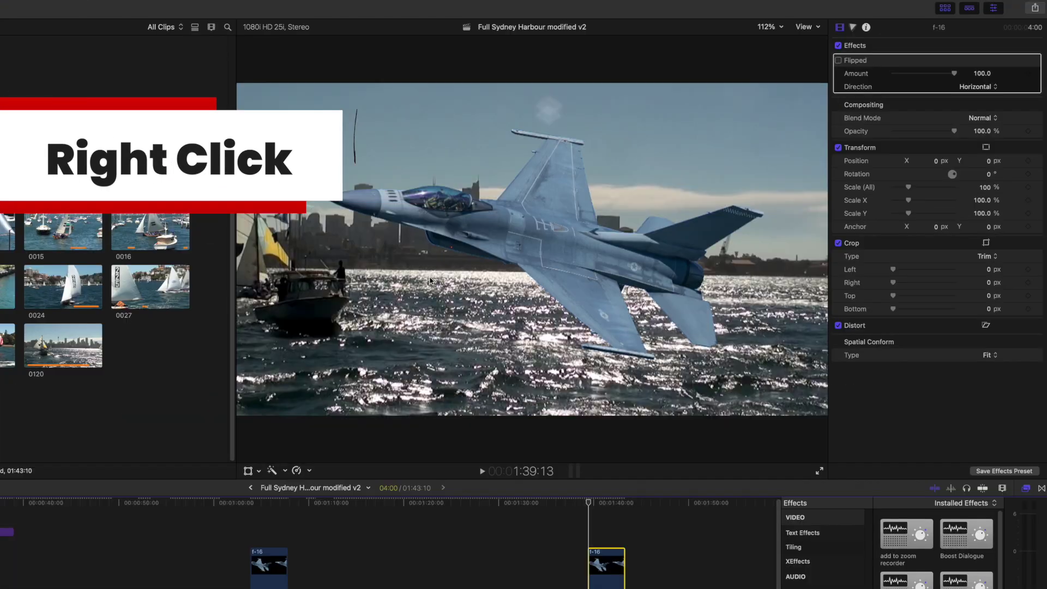
right_click(636, 200)
click(485, 268)
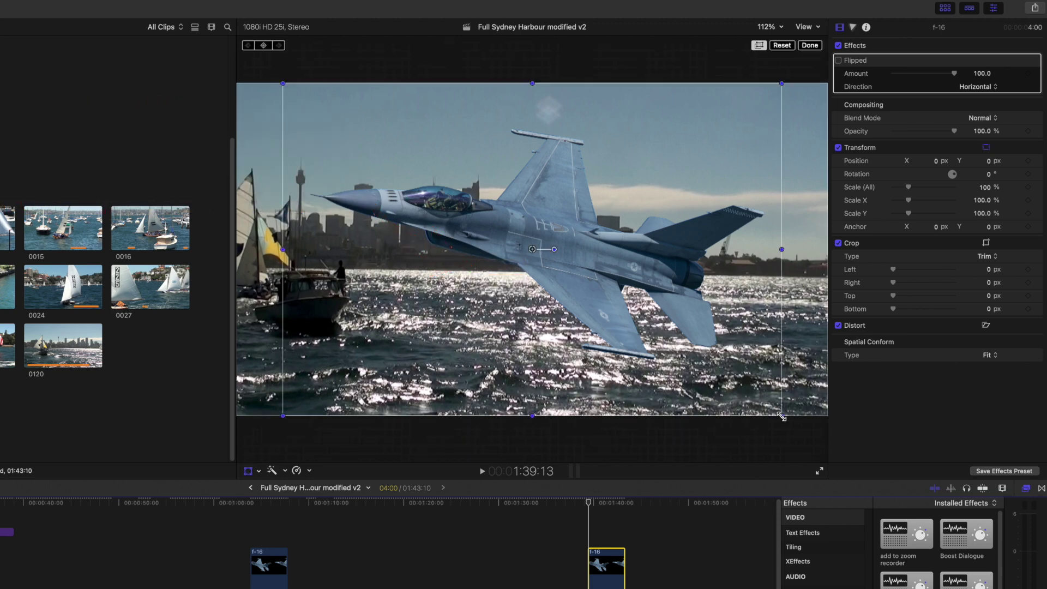
drag(781, 415, 748, 194)
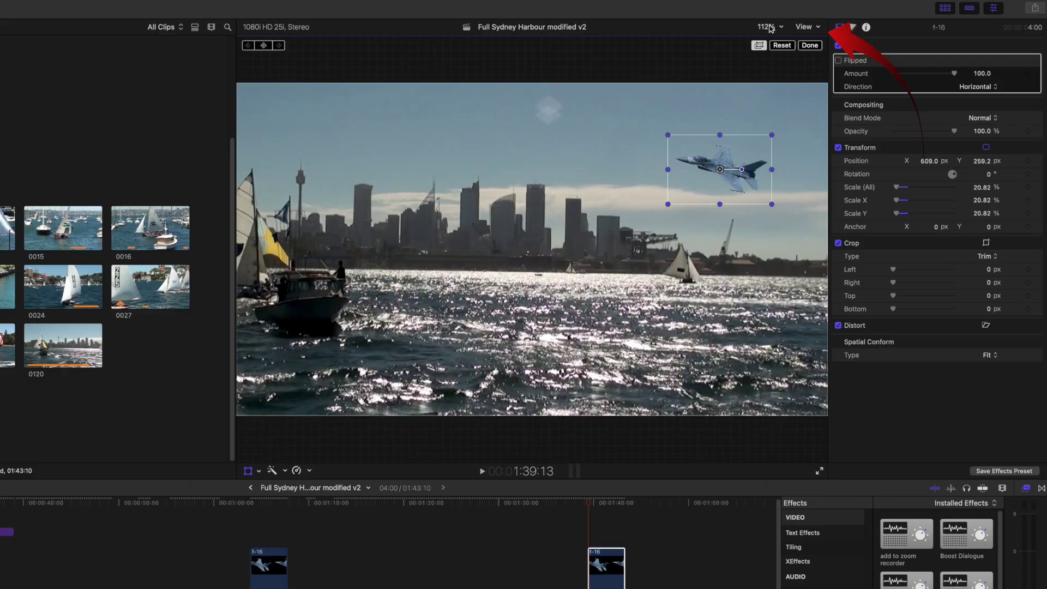
Move the jet just outside the frame's right edge at X 1140, Y 425.2 and add a Transform keyframe there.
click(768, 27)
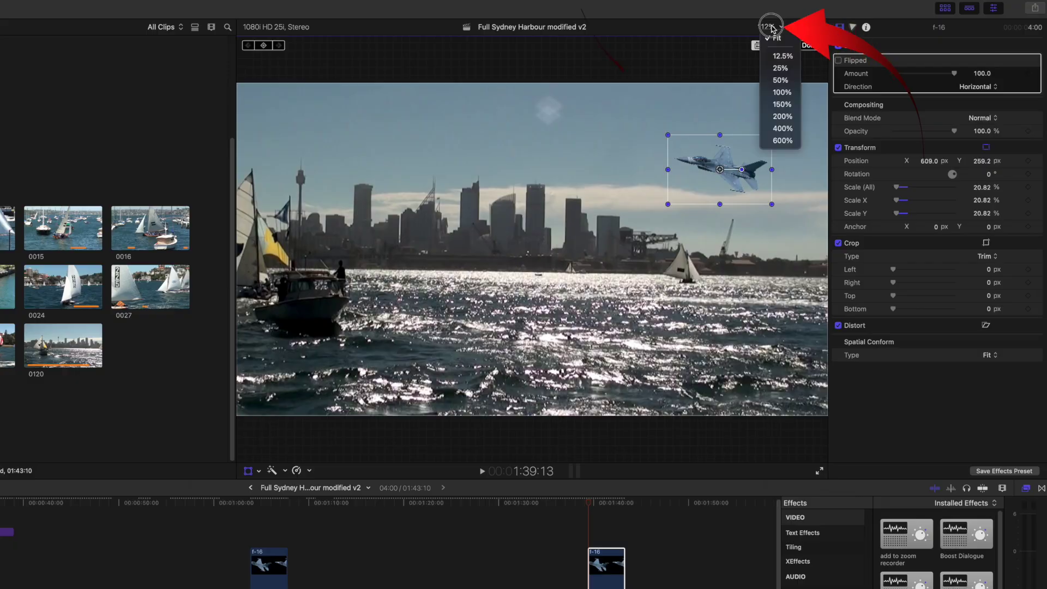
click(785, 80)
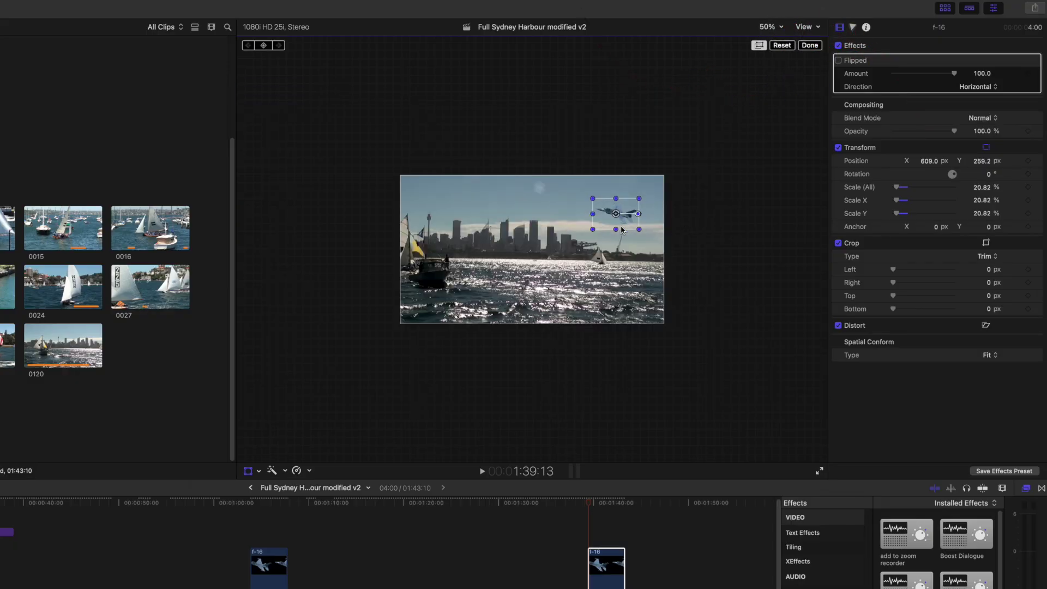
drag(608, 226, 683, 206)
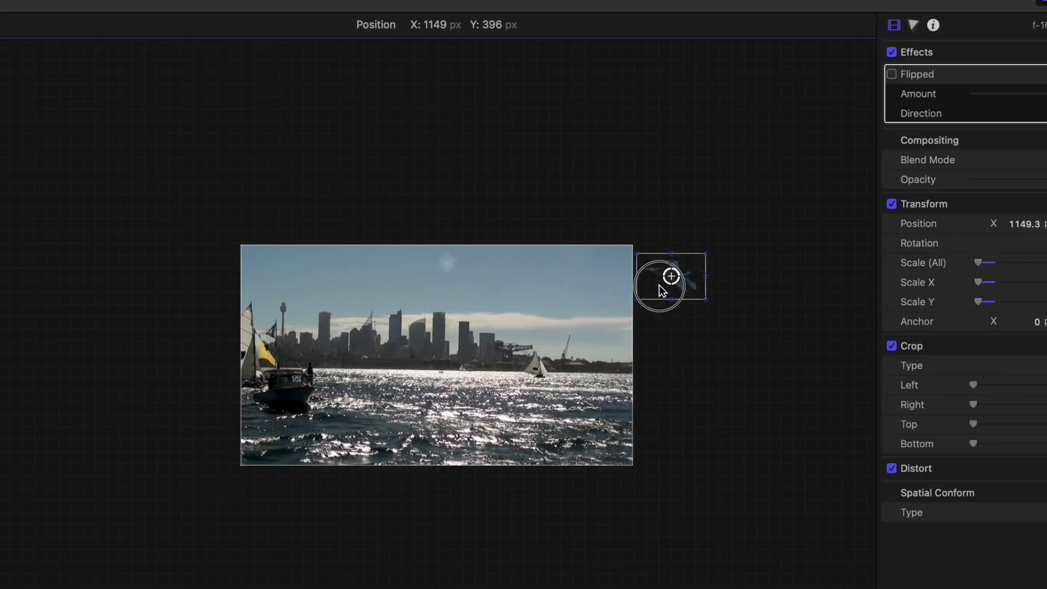
drag(658, 285, 658, 283)
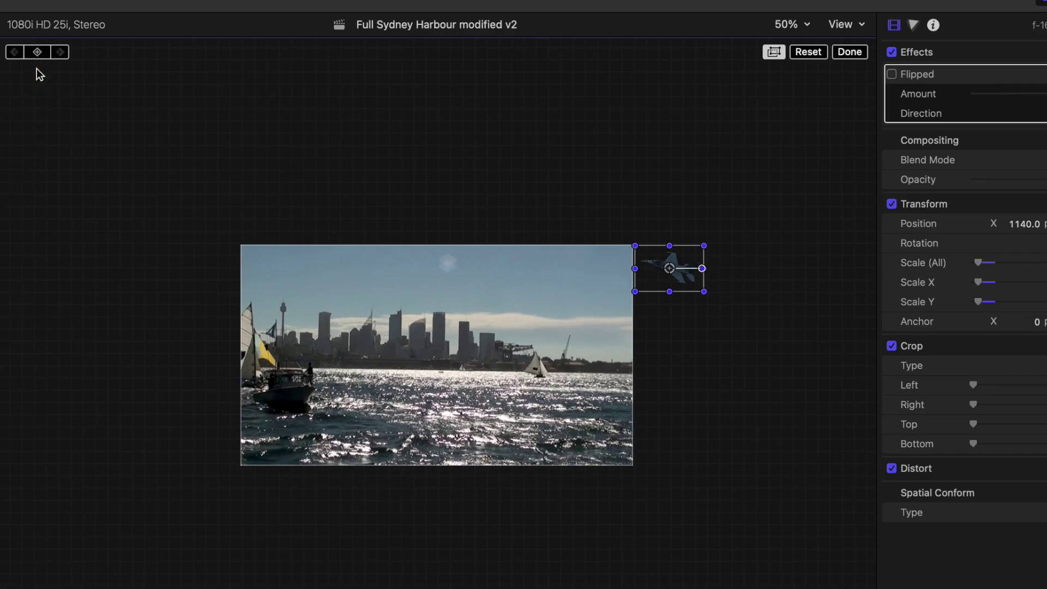
click(37, 53)
key(space)
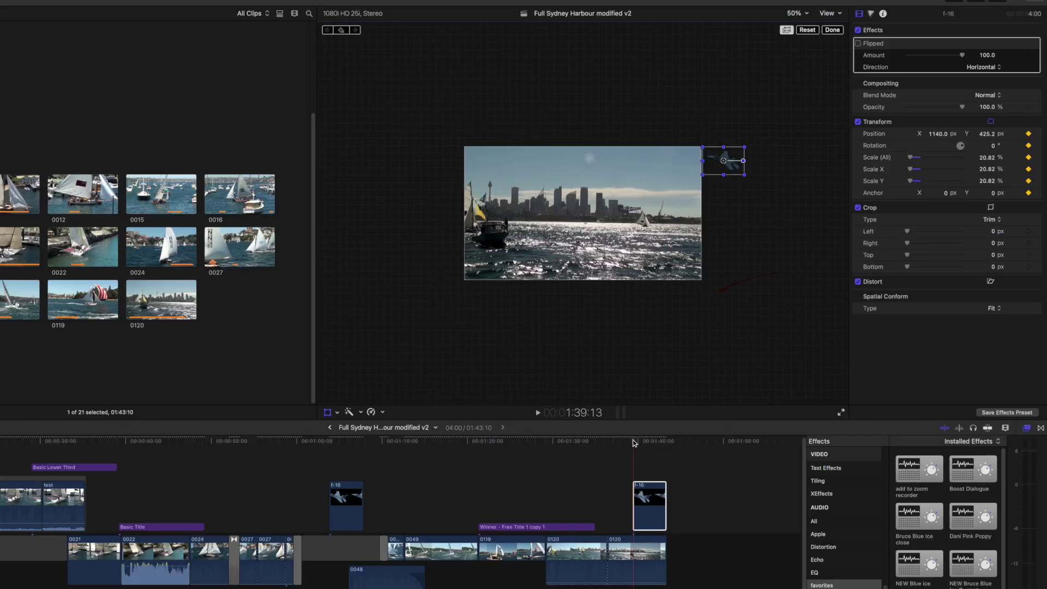
At 1:42:19, move the jet beyond the frame's left edge to X -1156.6, Y 403.4, and play the fly-past from its start.
drag(634, 443, 661, 443)
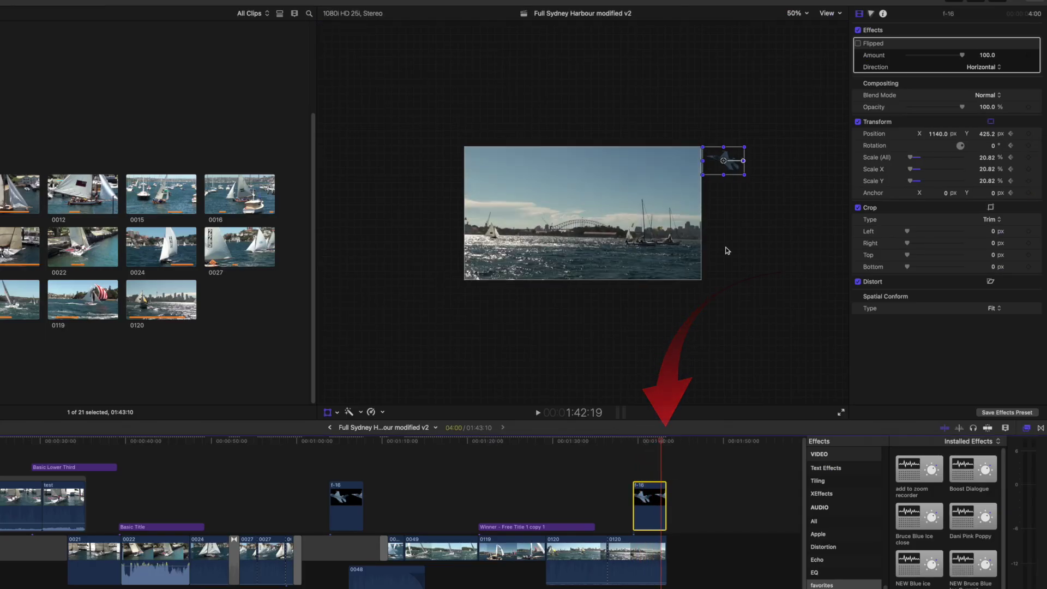
drag(715, 170, 432, 174)
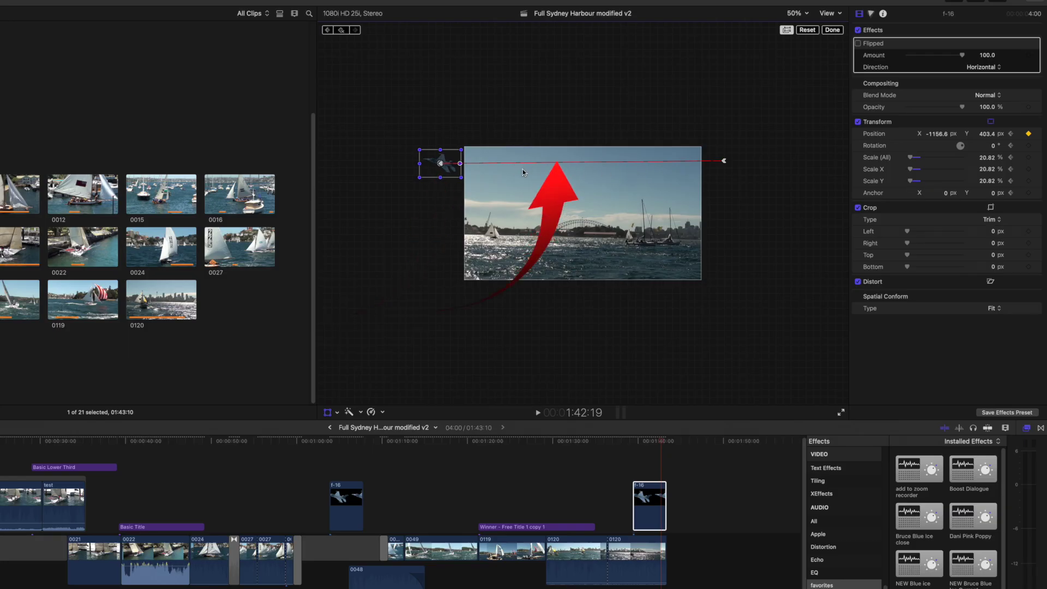
click(631, 439)
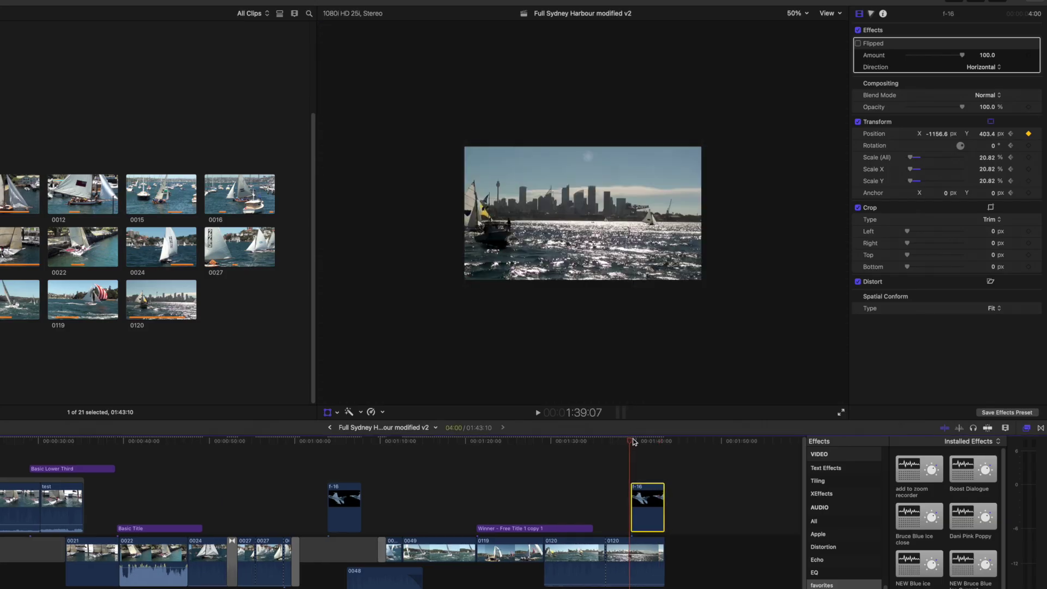
key(space)
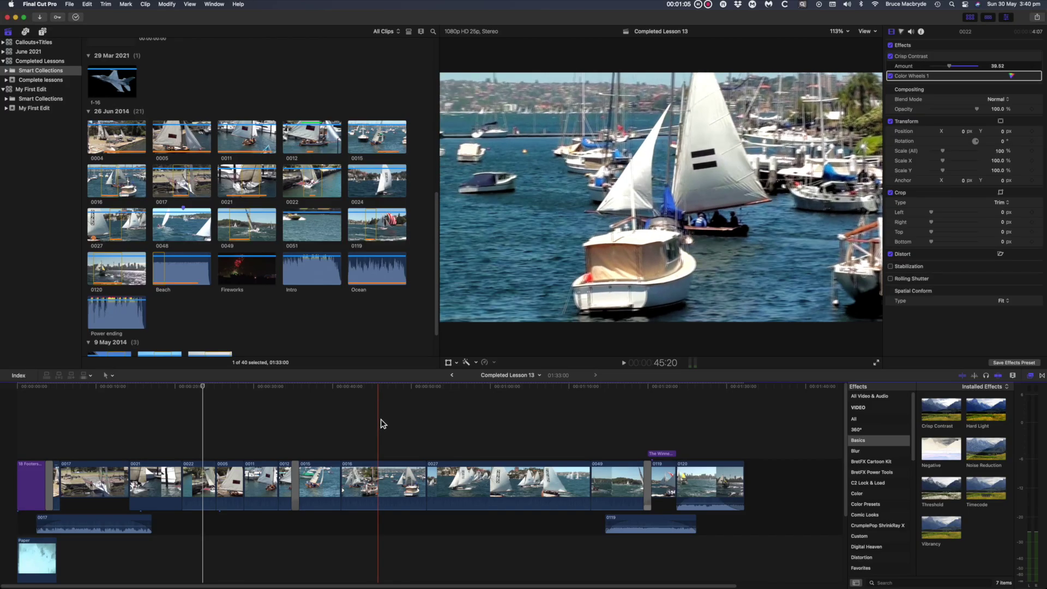
Open the Master File export for the Completed Lesson 13 project and show its format and codec settings.
click(367, 424)
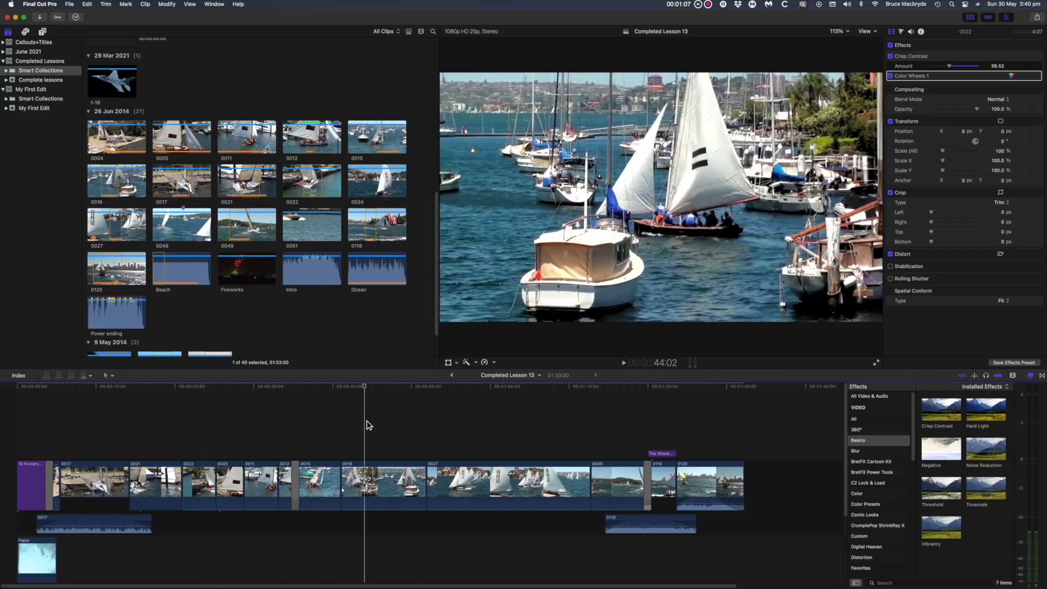
click(366, 424)
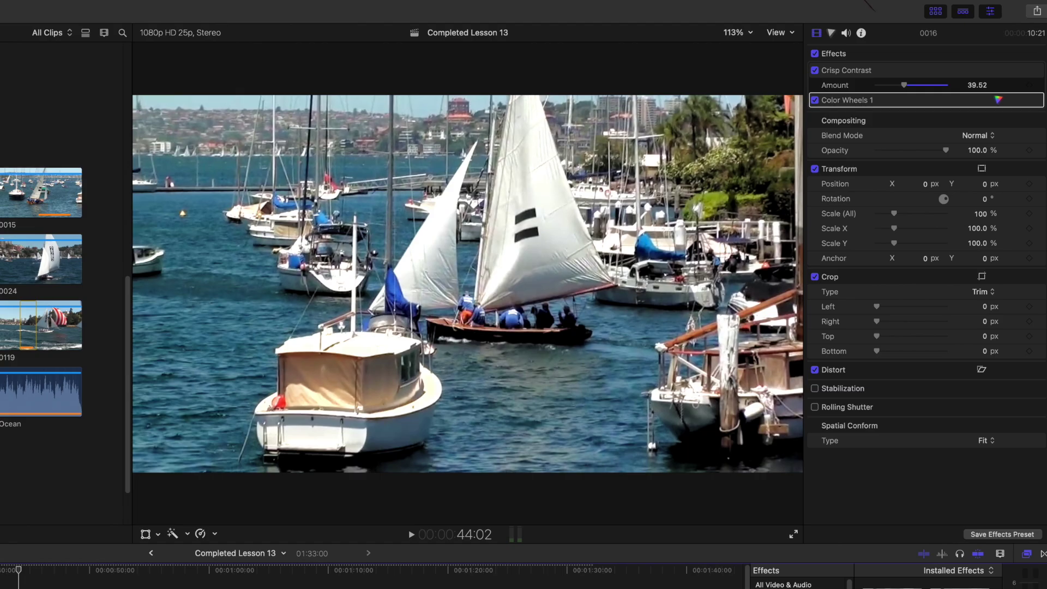
click(1037, 10)
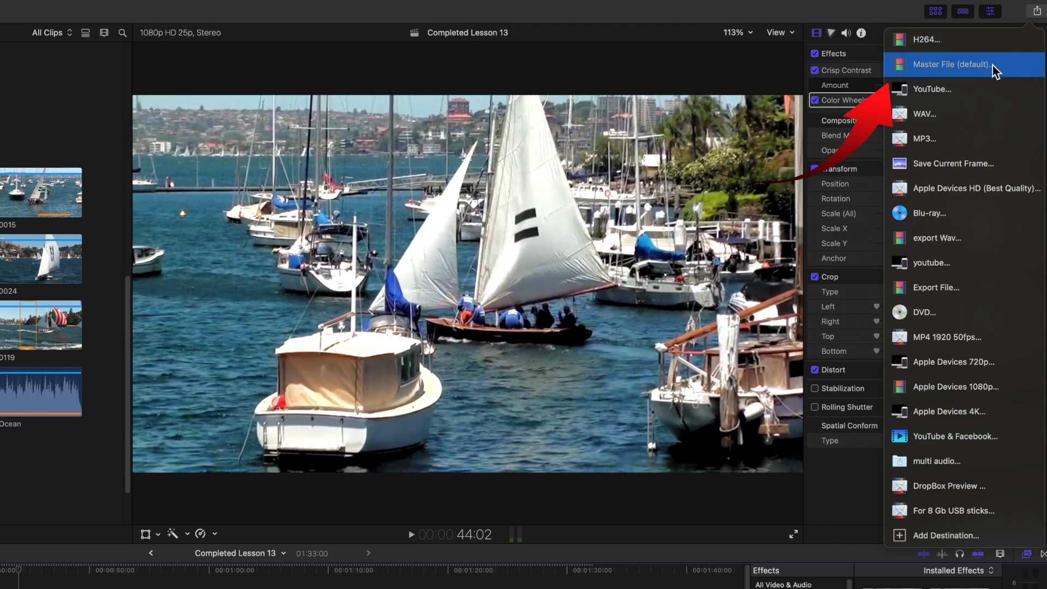
click(1008, 68)
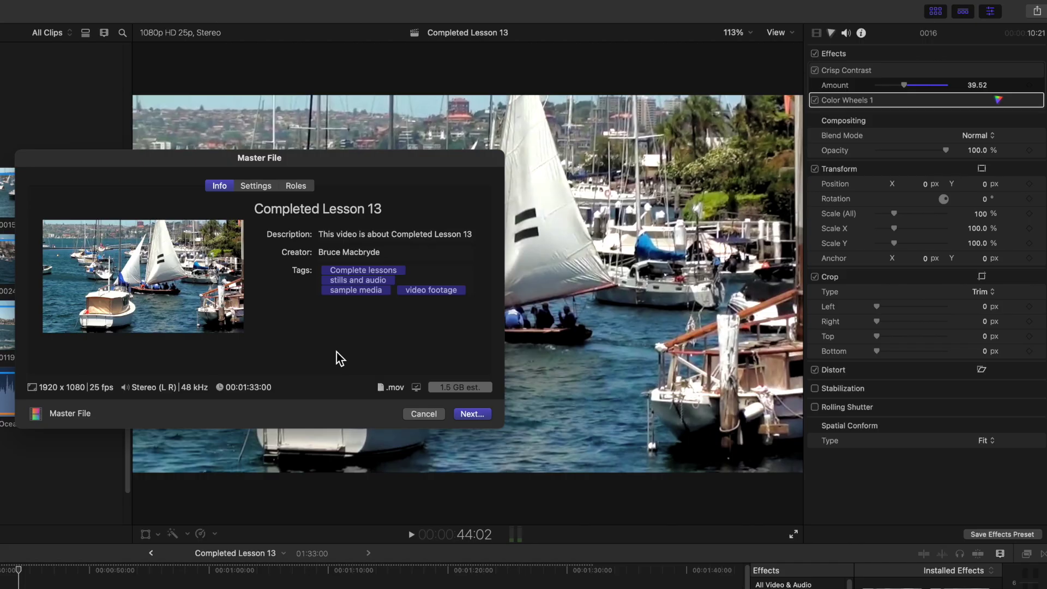
click(259, 188)
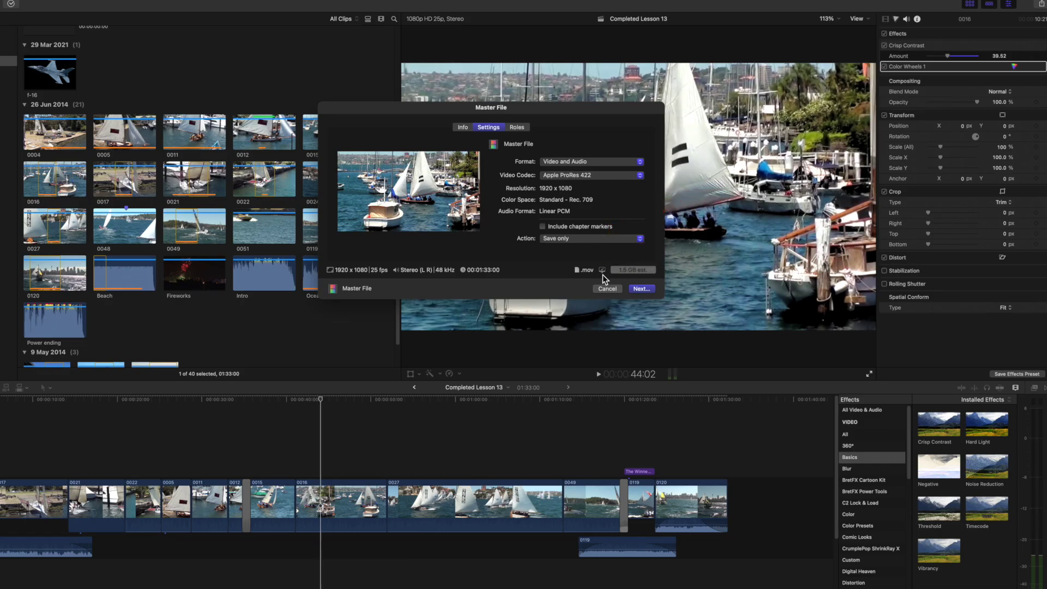
mouse_move(602, 270)
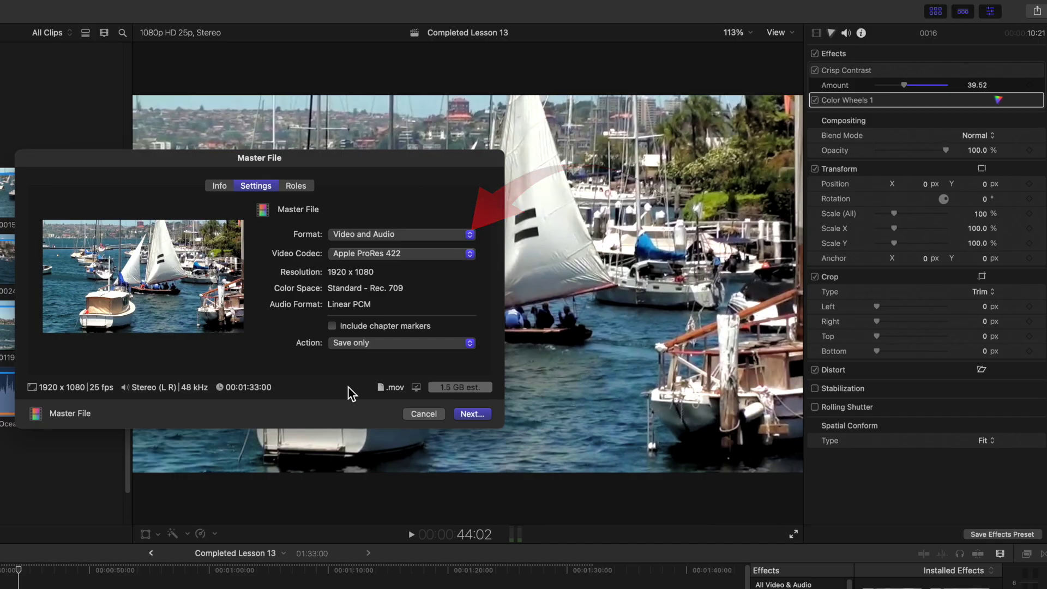
Export the project in Computer format with the H.264 Better Quality video codec.
click(470, 235)
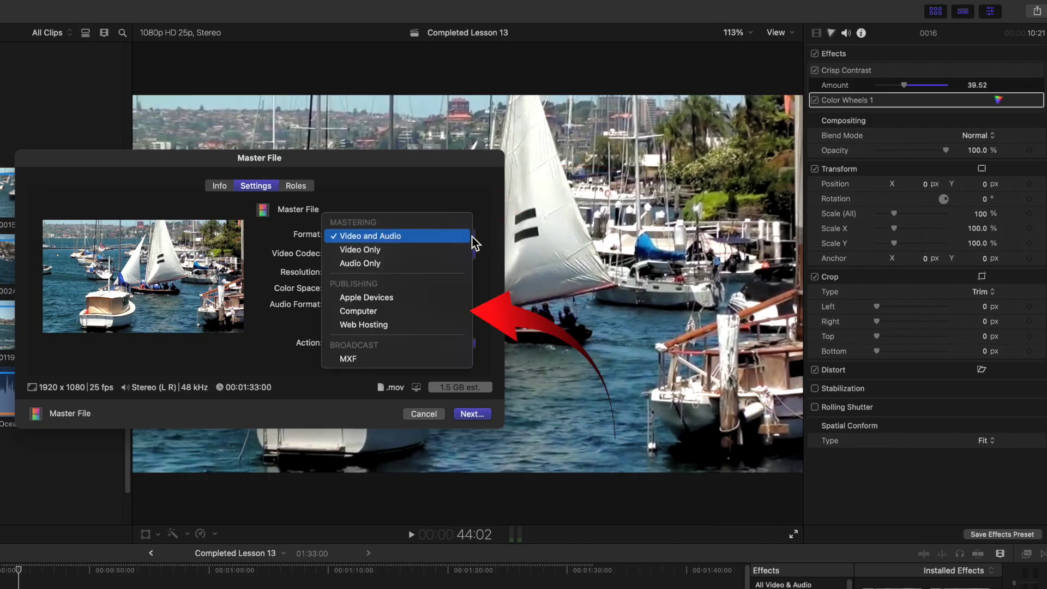
click(411, 310)
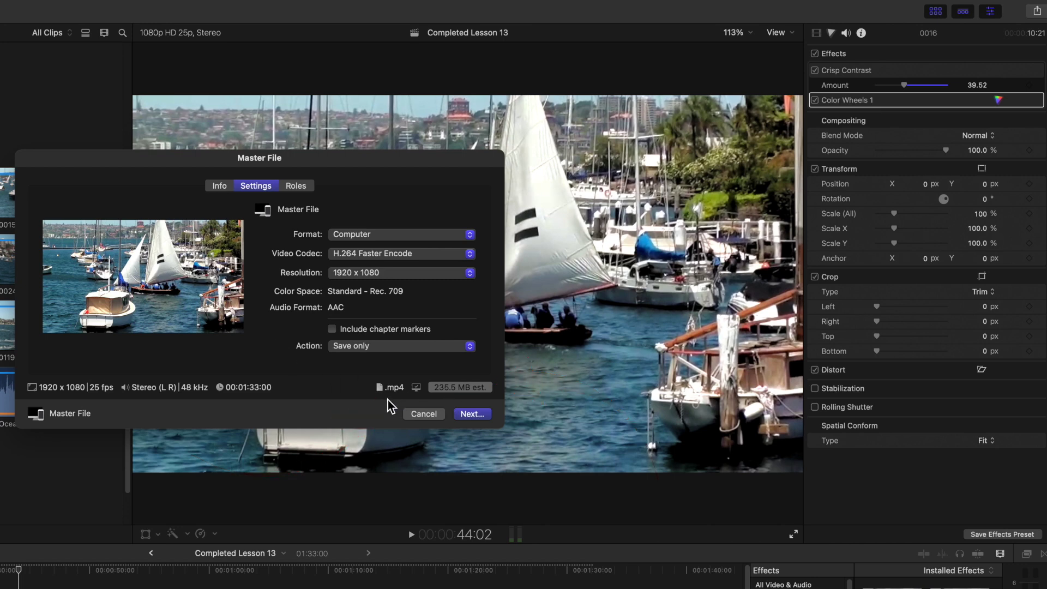
click(469, 257)
click(466, 269)
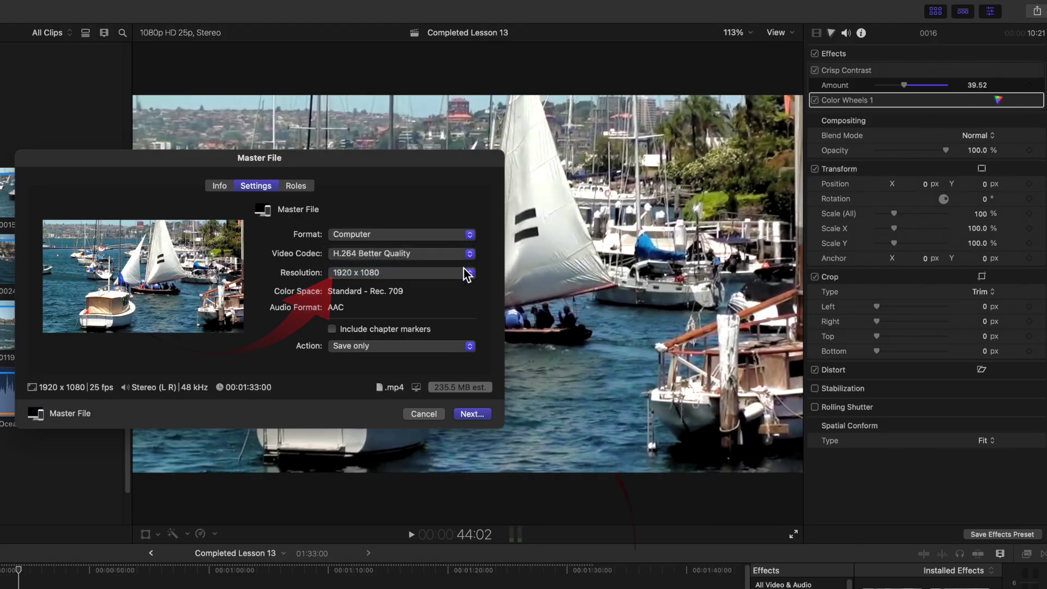
click(470, 414)
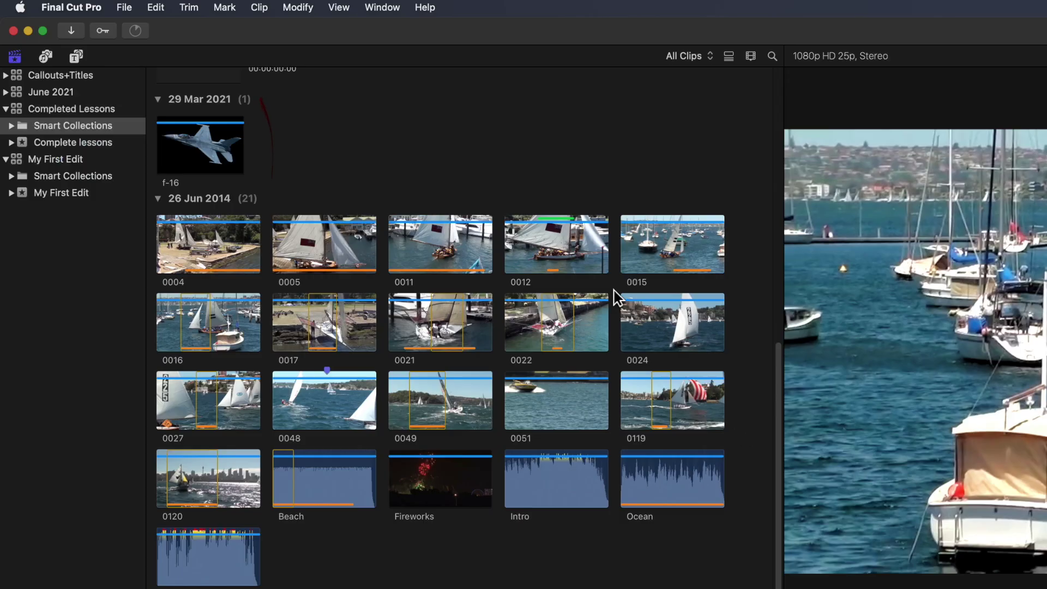
Check the progress of the export in the background tasks, expanding the Sharing details, and close the list.
click(137, 31)
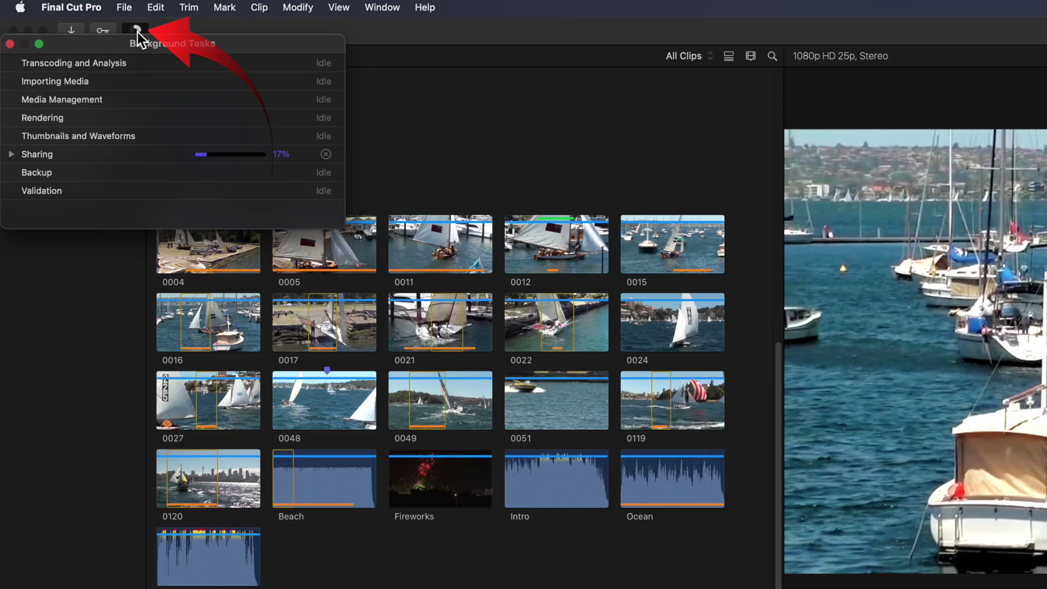
click(11, 155)
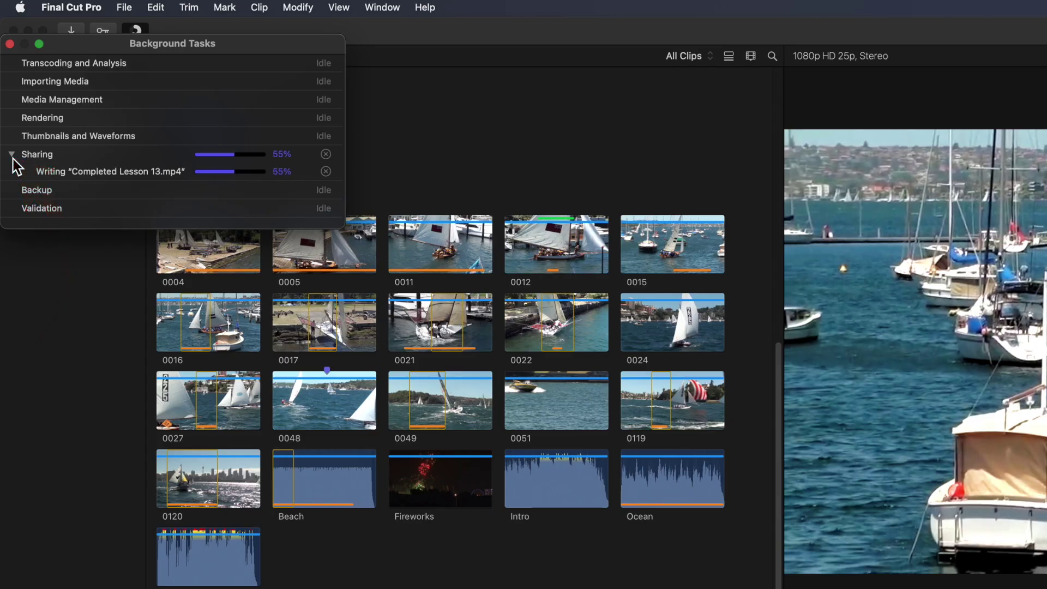
click(10, 44)
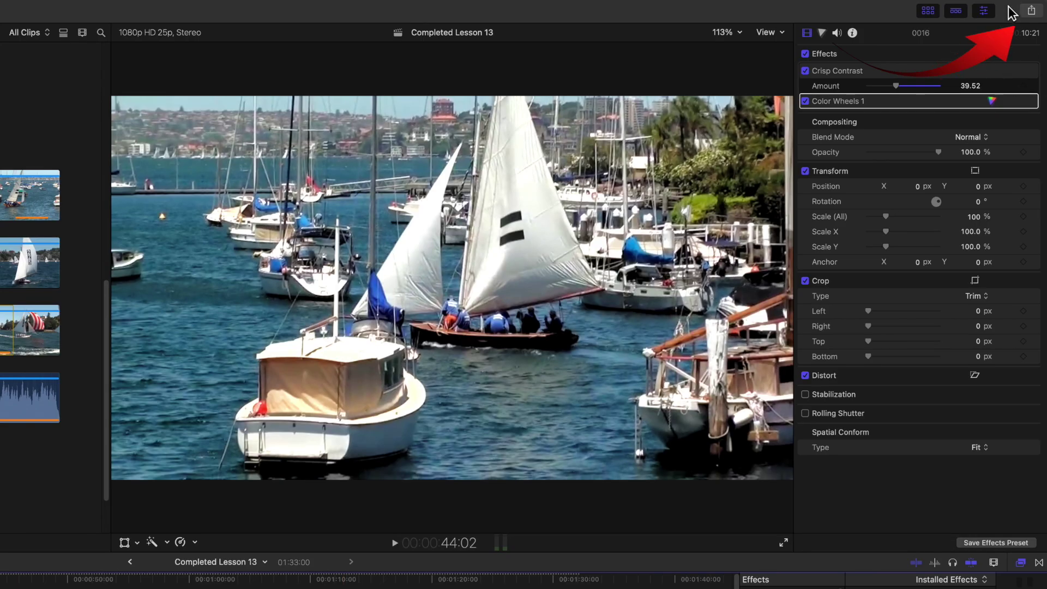
Open the share destination settings and add an Export File destination between MP4 1920 50fps and Apple Devices 720p.
click(1031, 11)
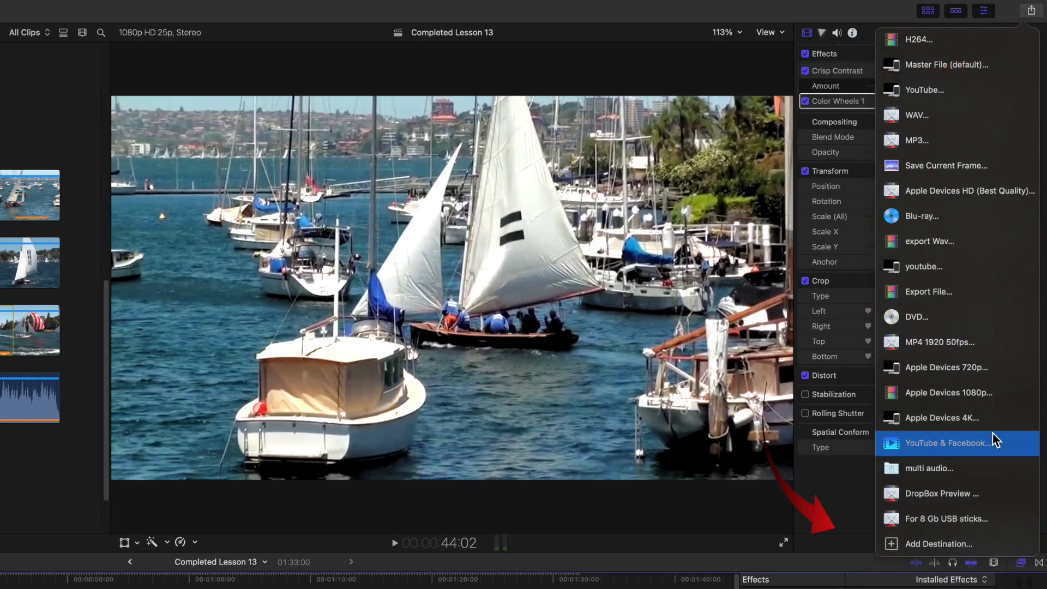
click(989, 545)
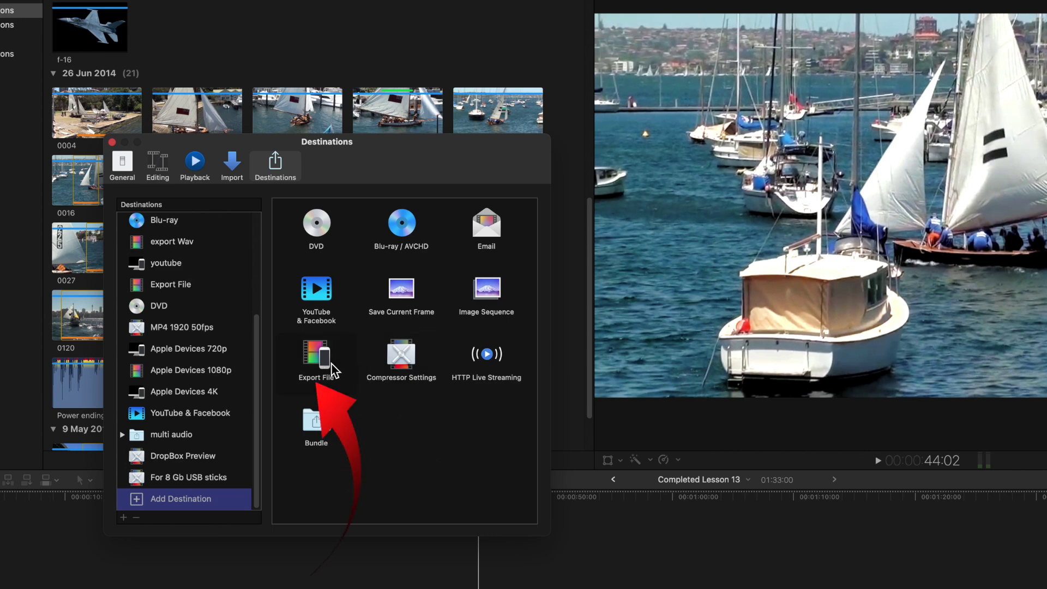
mouse_move(317, 357)
mouse_down()
mouse_move(261, 338)
mouse_move(223, 335)
mouse_move(219, 345)
mouse_up()
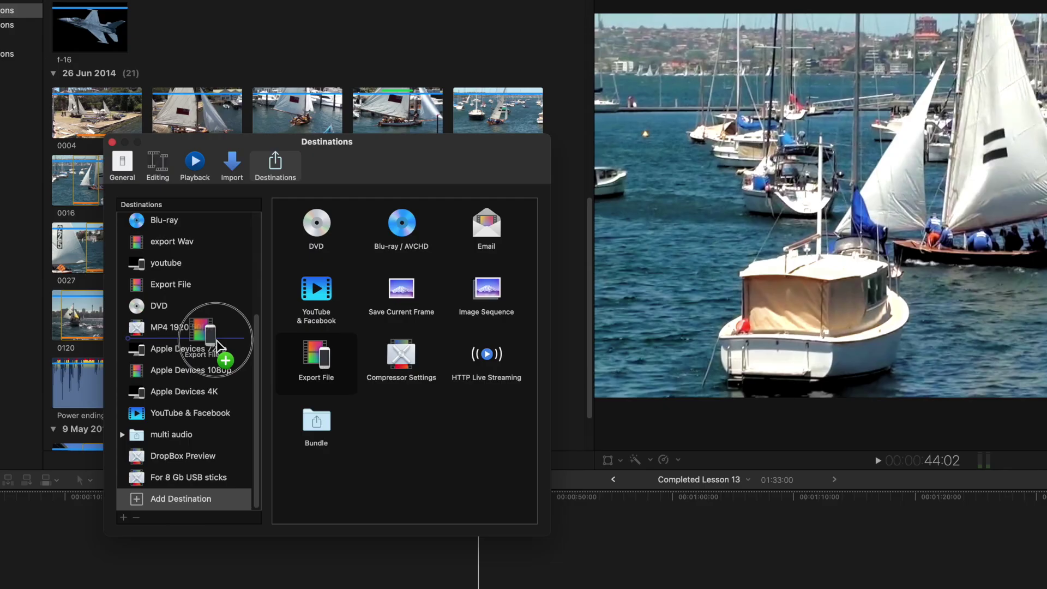
drag(218, 345, 215, 346)
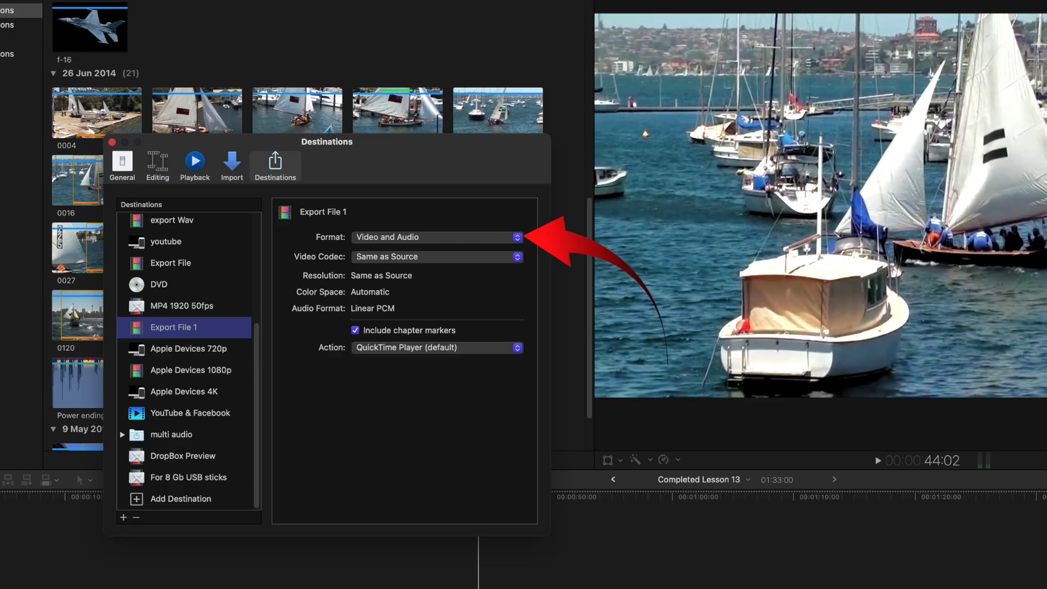
Set the new destination to Computer format with the H.264 Better Quality video codec and rename it Youtube.
click(517, 237)
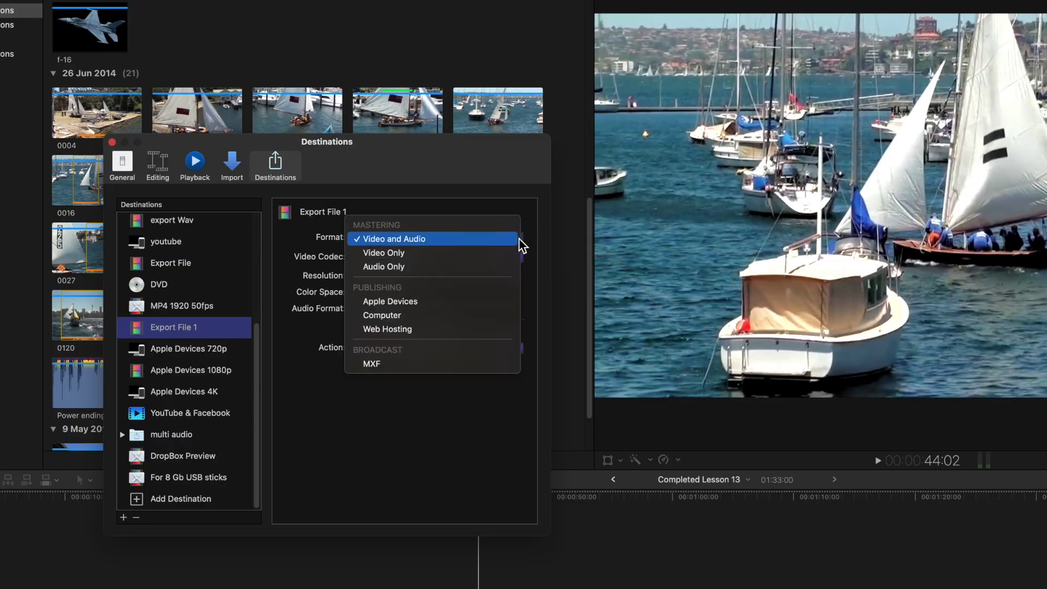
click(455, 326)
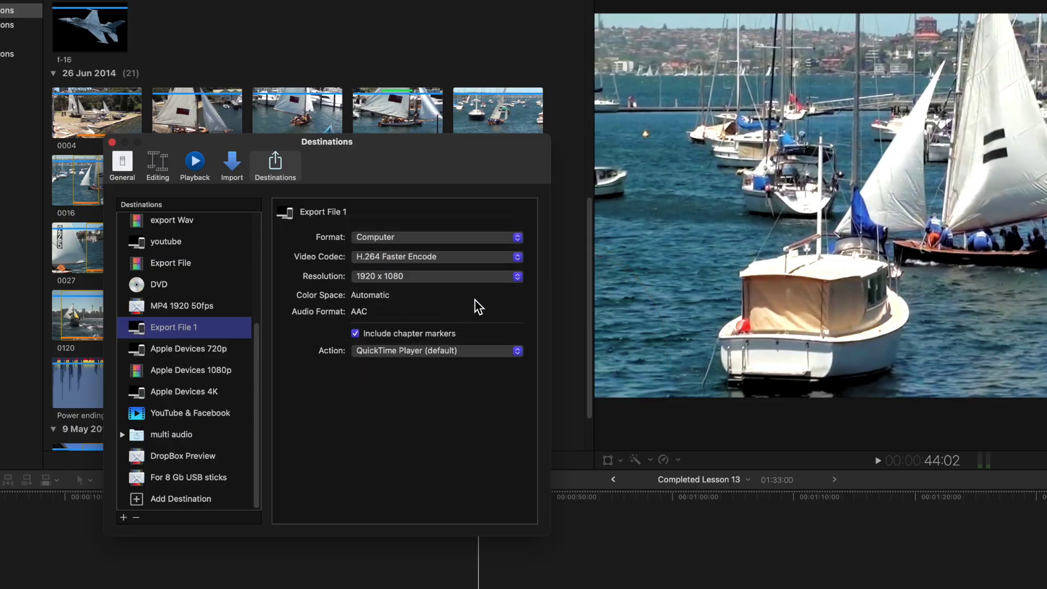
click(516, 260)
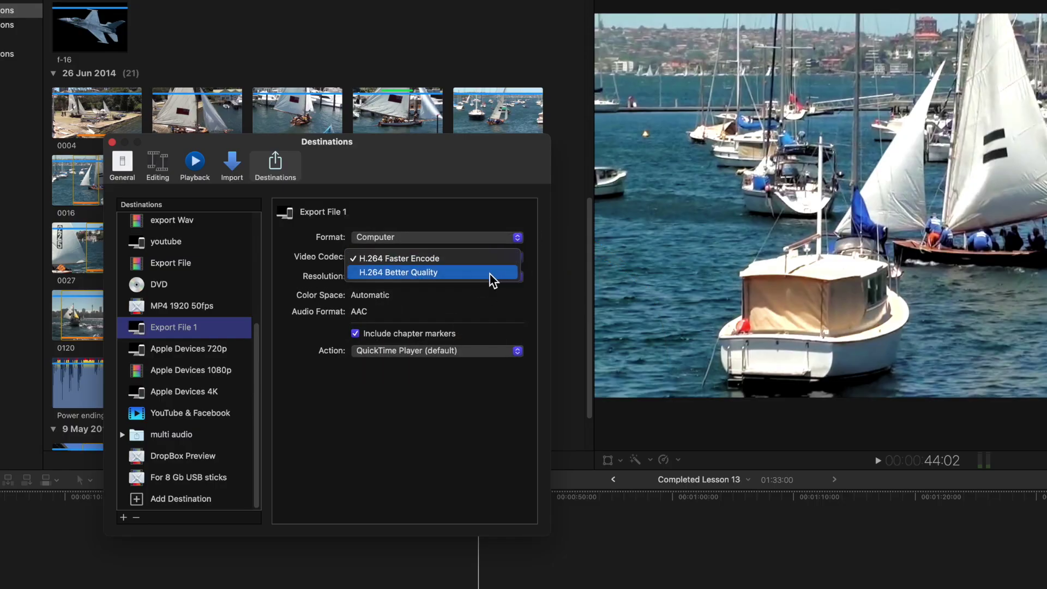
click(490, 274)
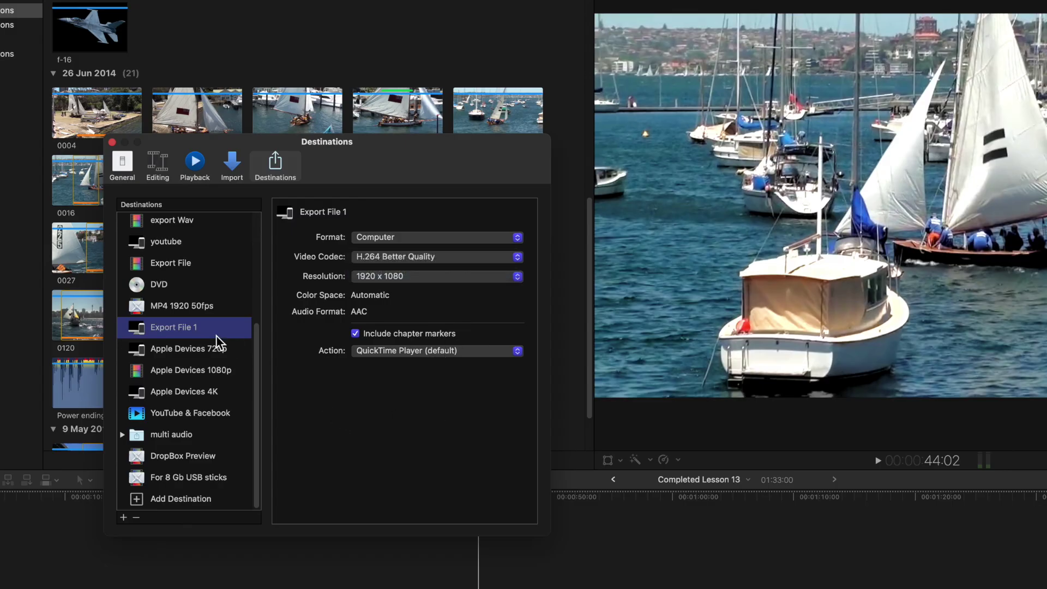
click(182, 329)
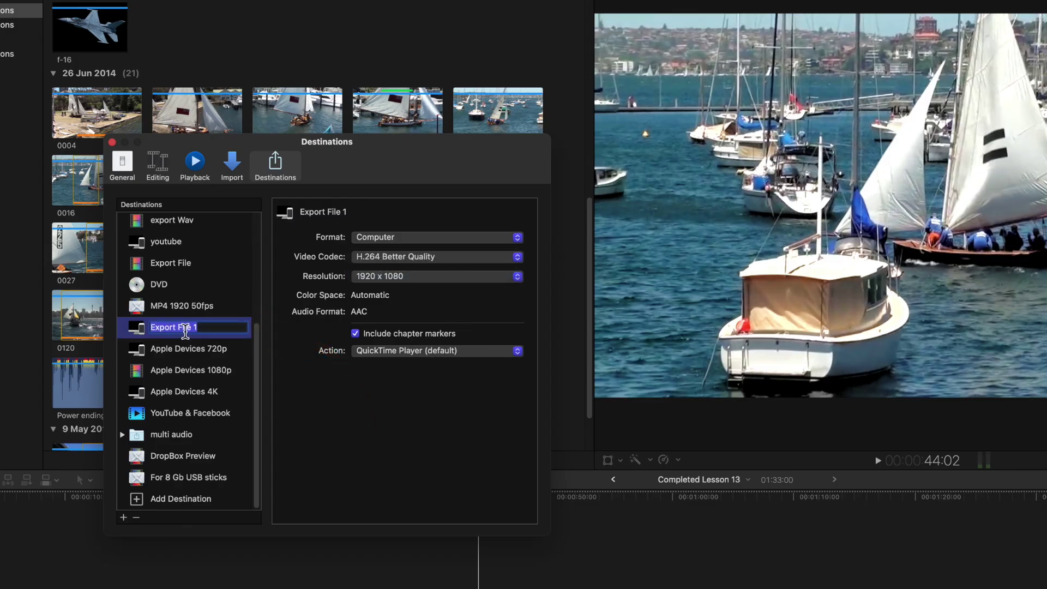
text(Youtube)
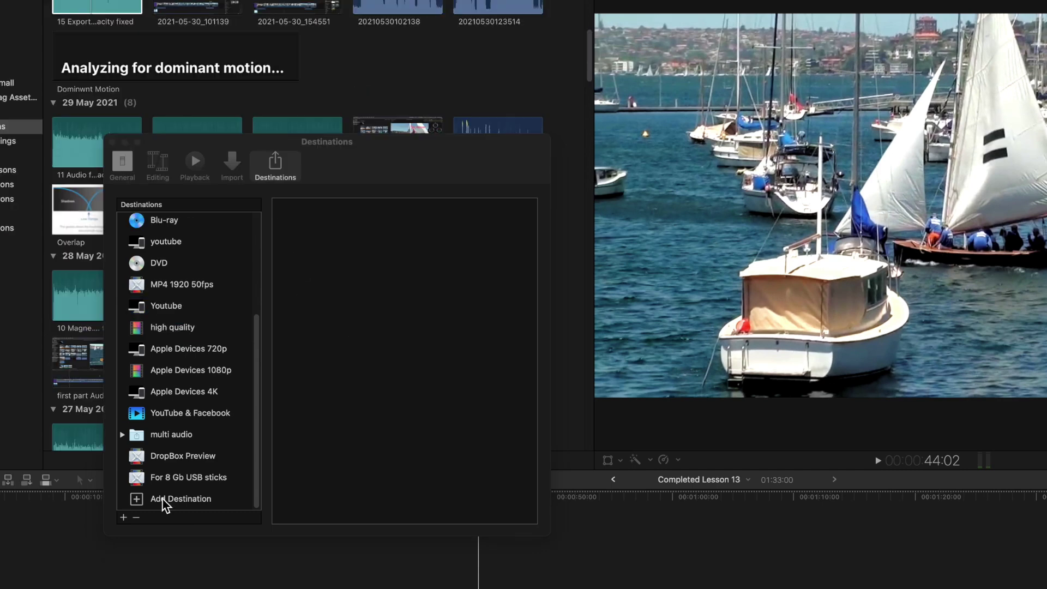
Add another Export File destination directly below Youtube, set its video codec to H.264 and name it Thumb drive.
click(163, 499)
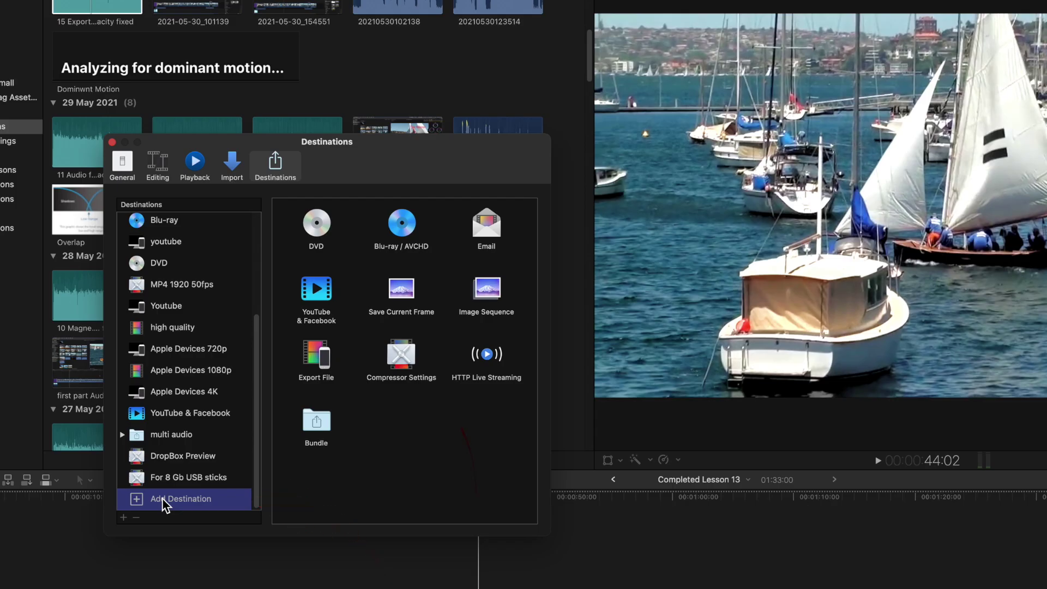
drag(322, 362, 206, 319)
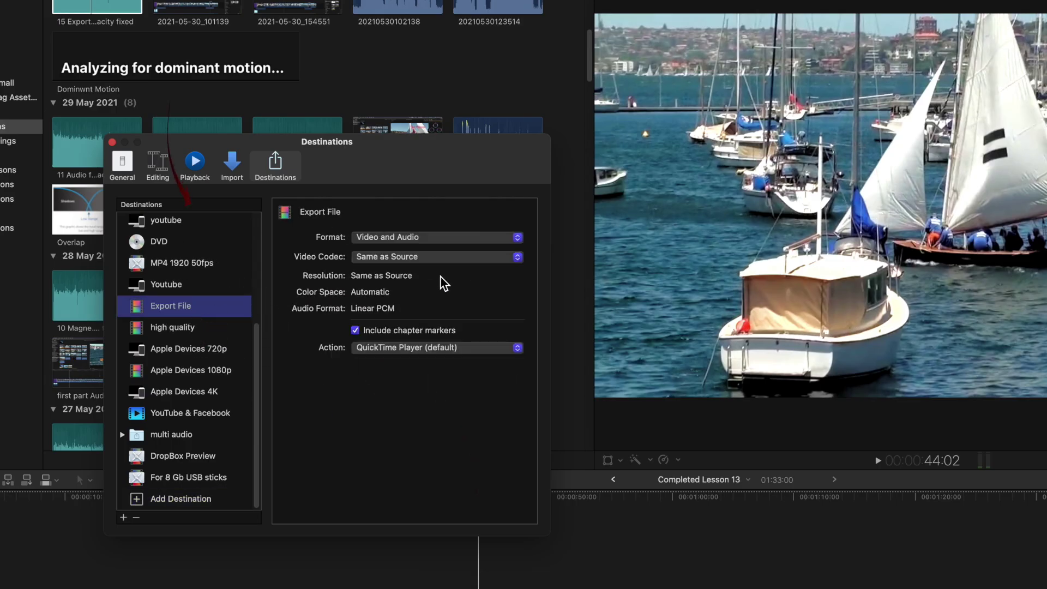
click(517, 257)
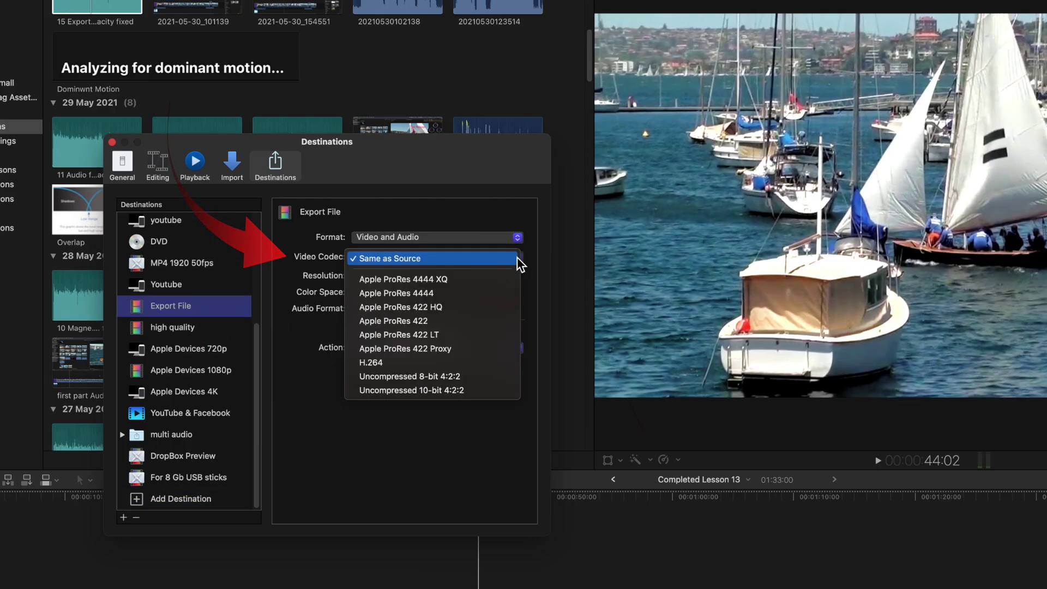
click(437, 362)
key(Return)
text(Thum)
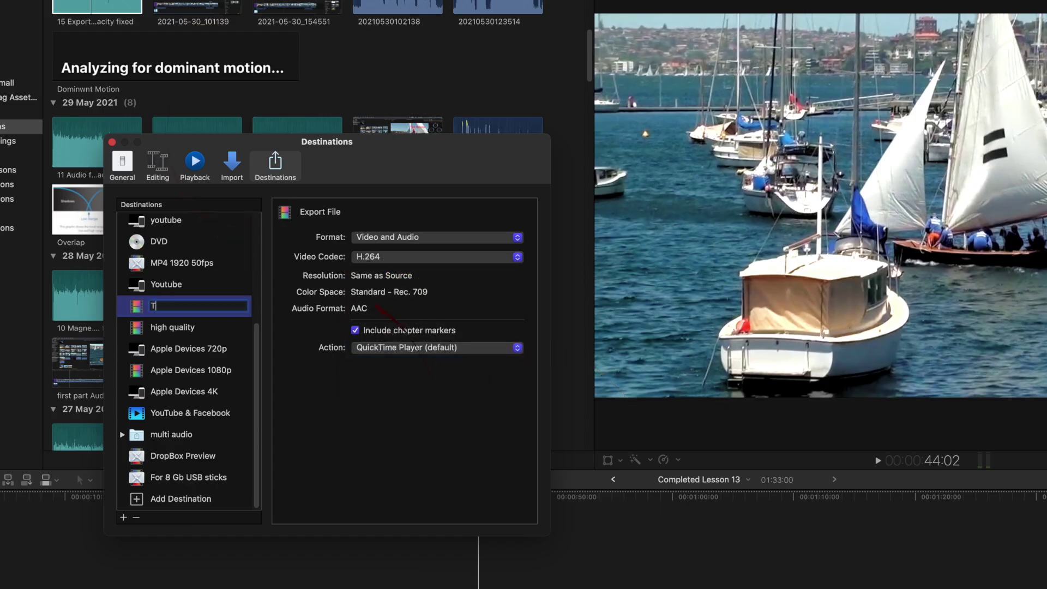
text(b d)
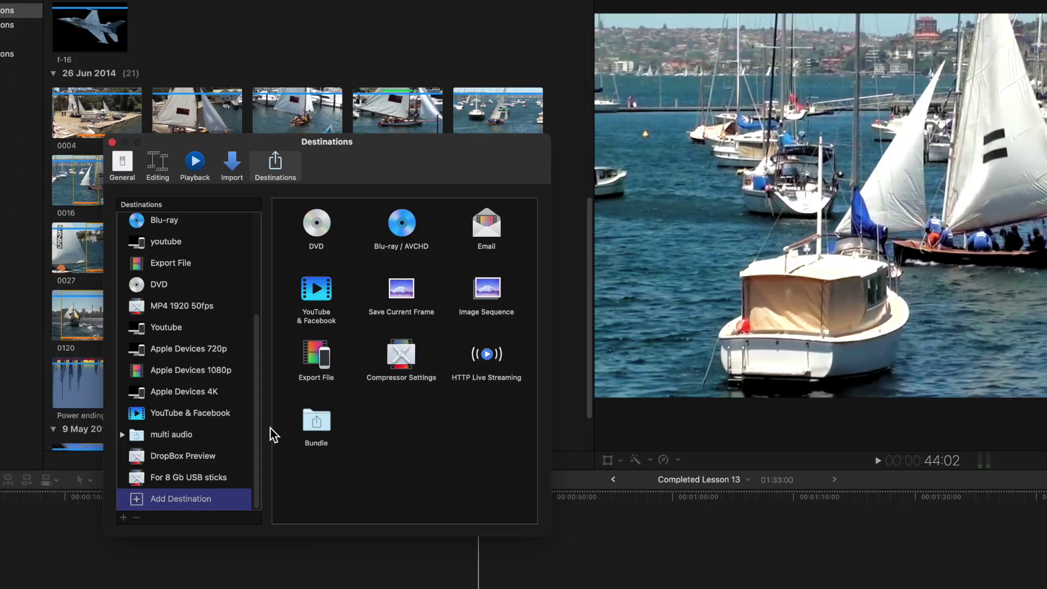
Add an Export File destination below Youtube with the Apple ProRes 4444 video codec and name it high quality.
drag(278, 353, 222, 336)
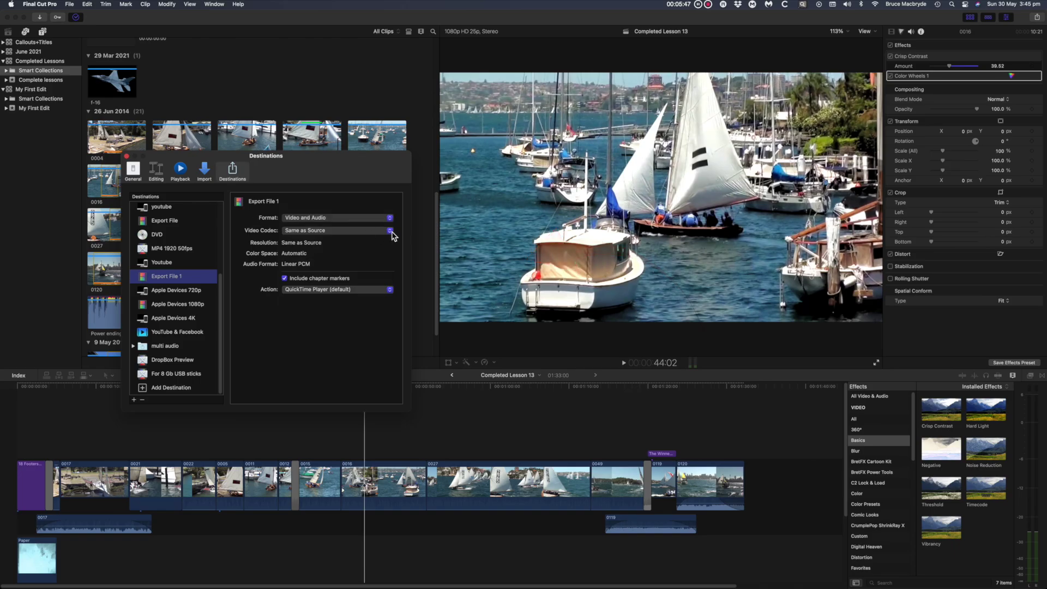
click(517, 257)
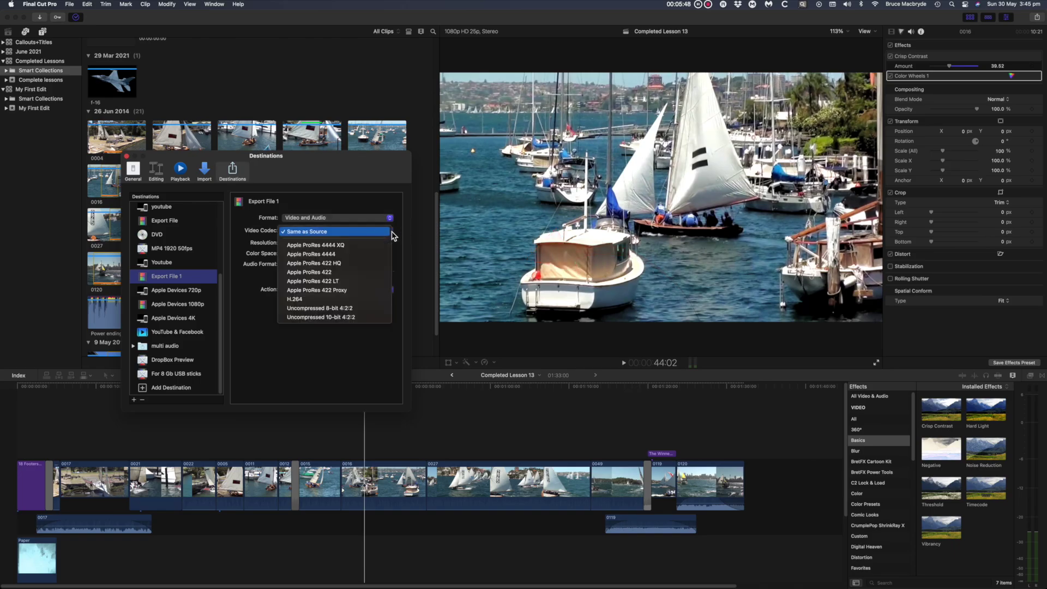
click(351, 254)
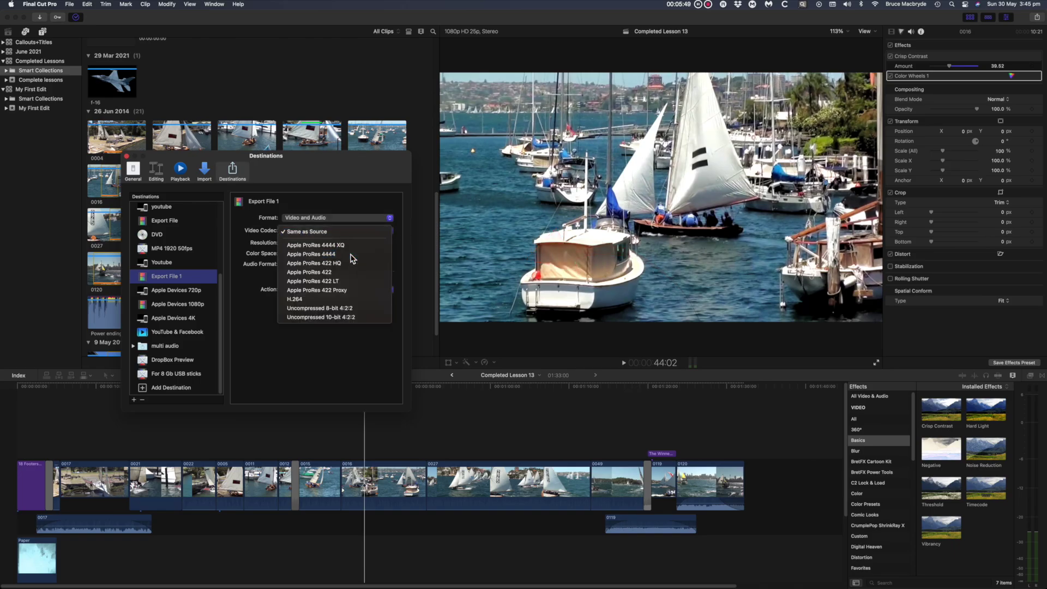
double_click(154, 278)
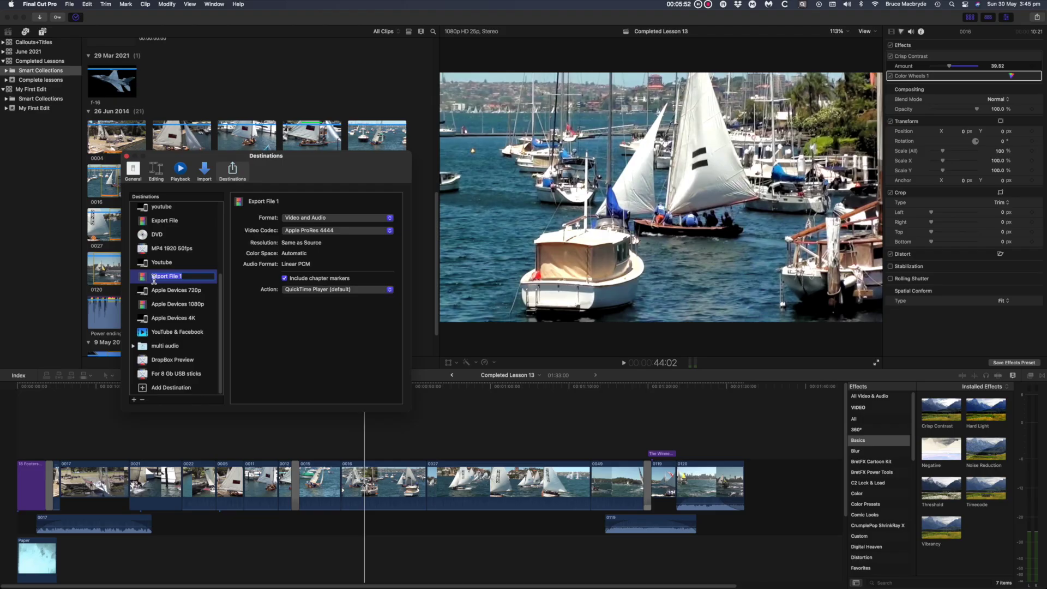
text(h)
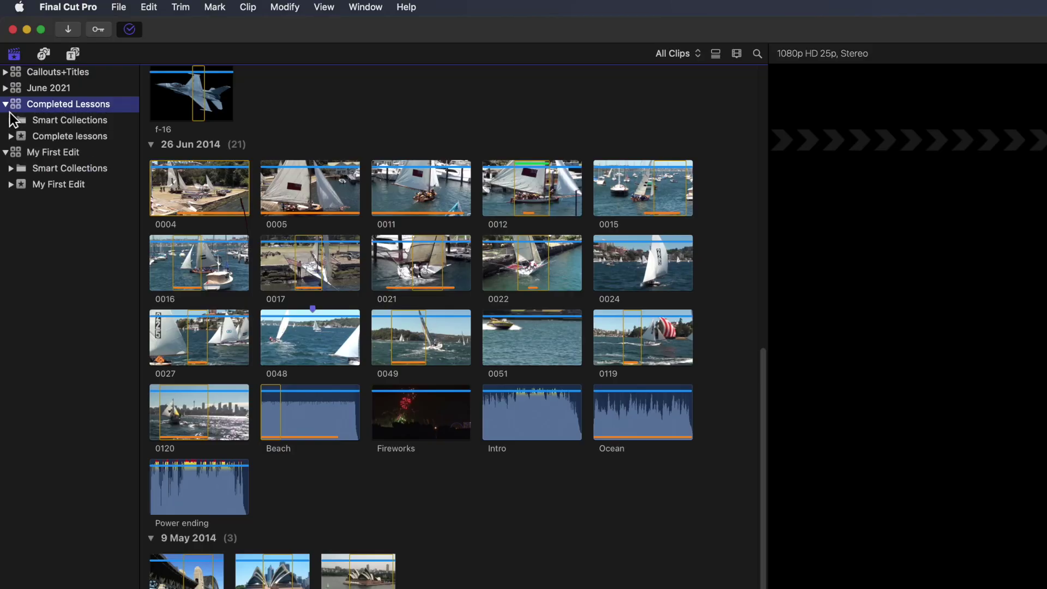
Select projects Completed Lesson 5, 7, 8 and 12 in the Completed Lessons library's Projects smart collection and open a Master File export for them together.
click(11, 120)
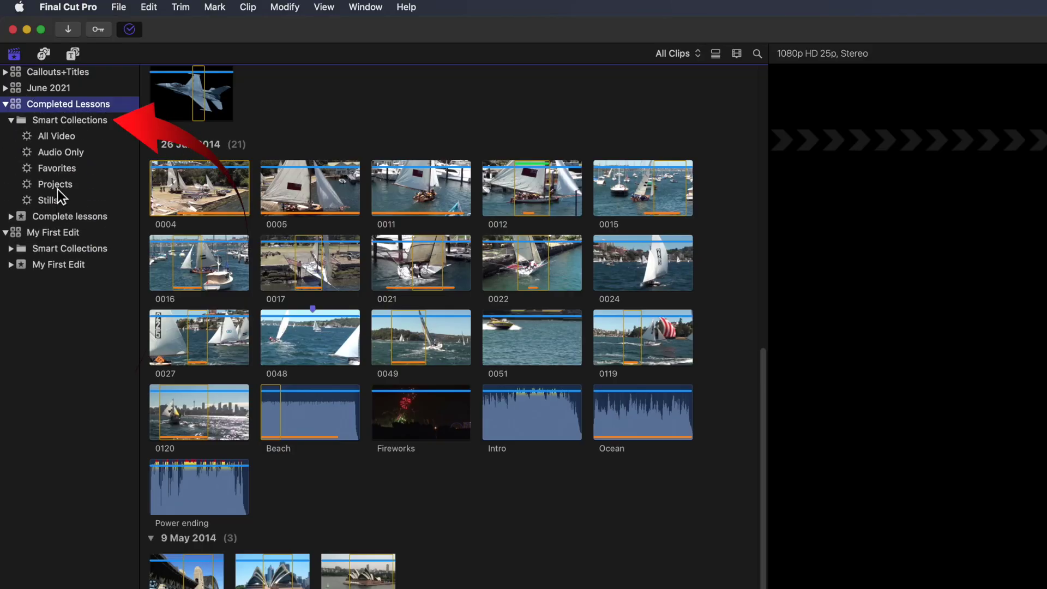
click(58, 185)
click(208, 217)
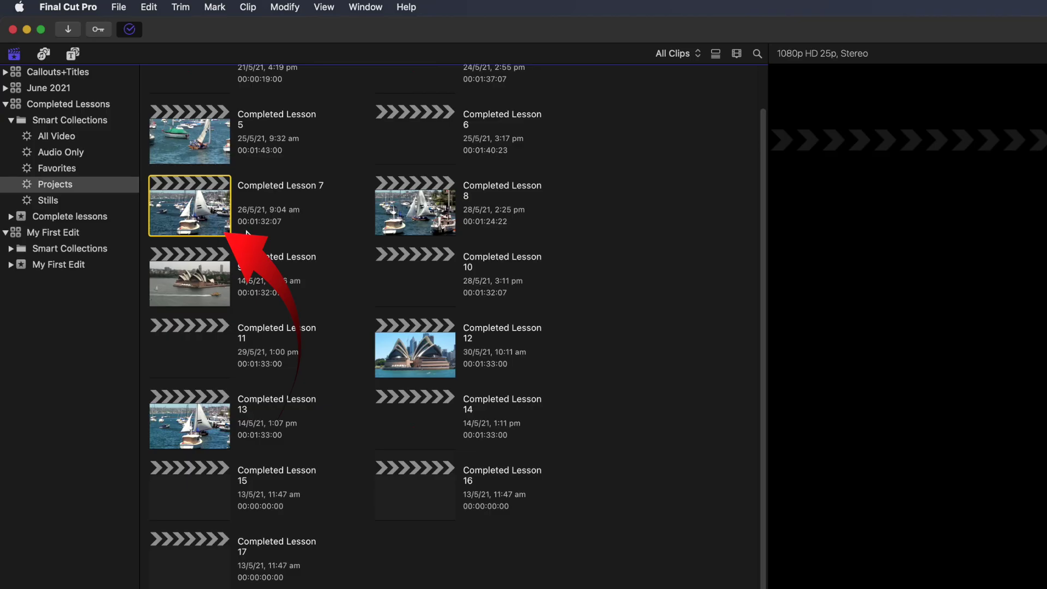
super+click(420, 211)
super+click(423, 344)
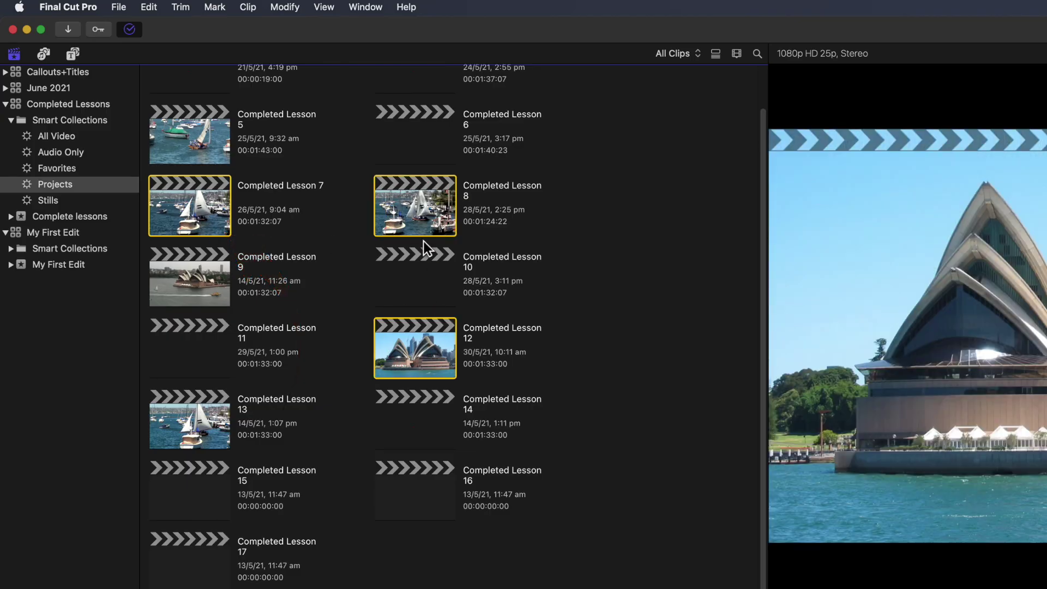
super+click(204, 146)
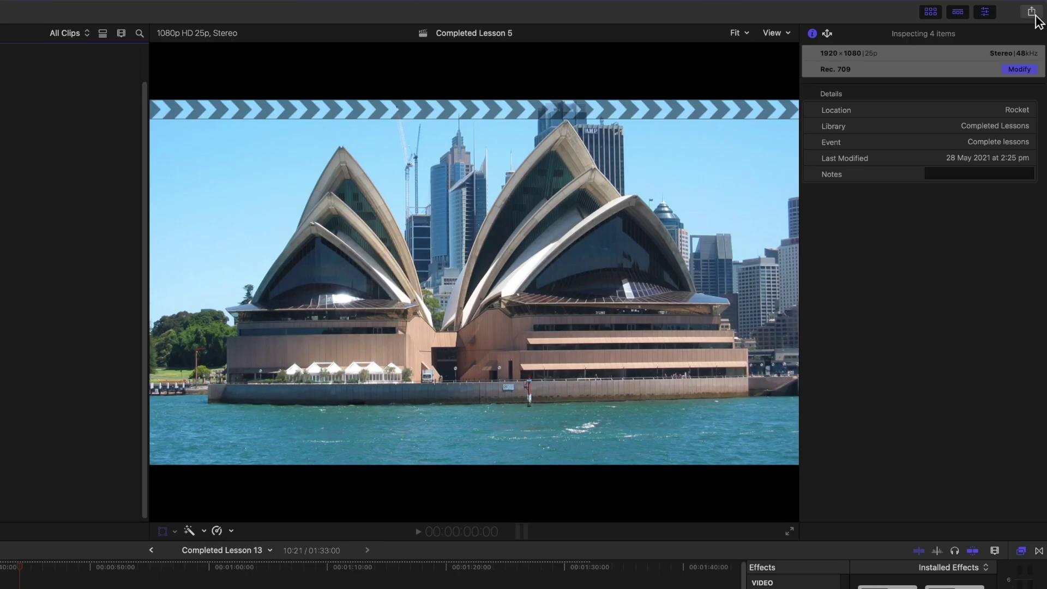
click(1031, 12)
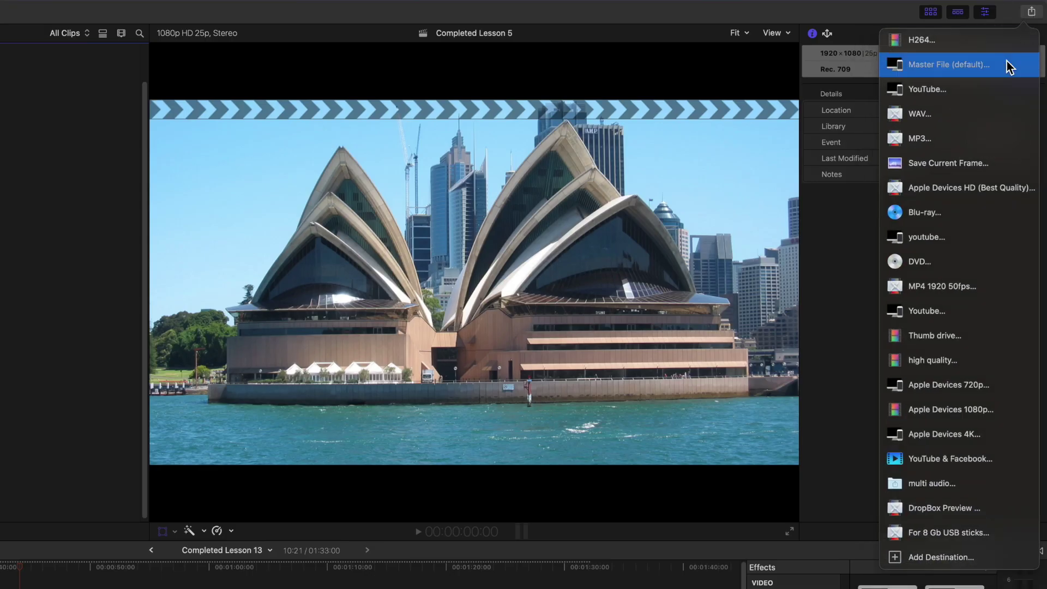
click(962, 68)
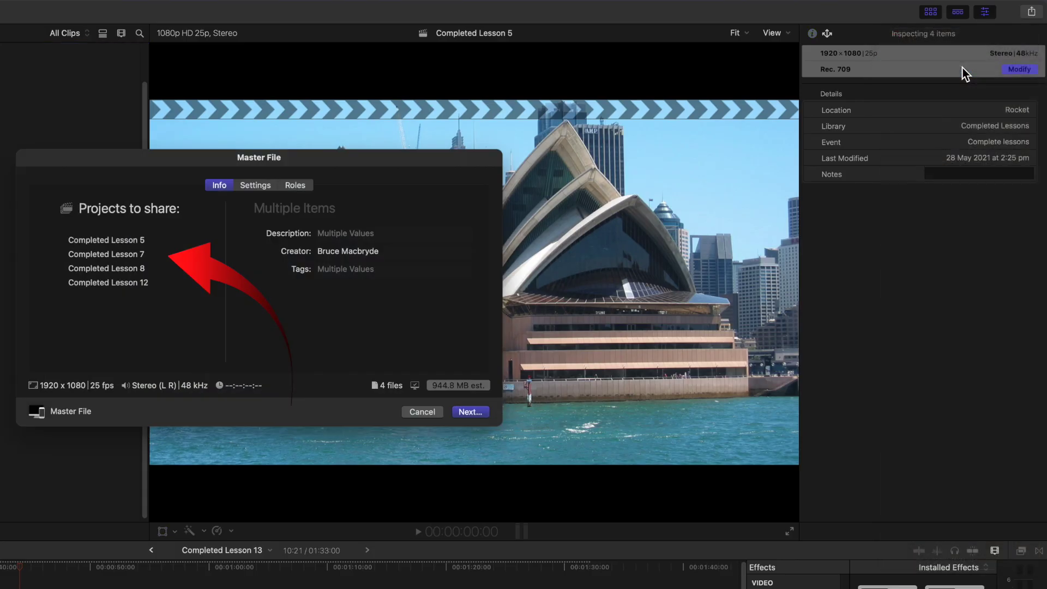